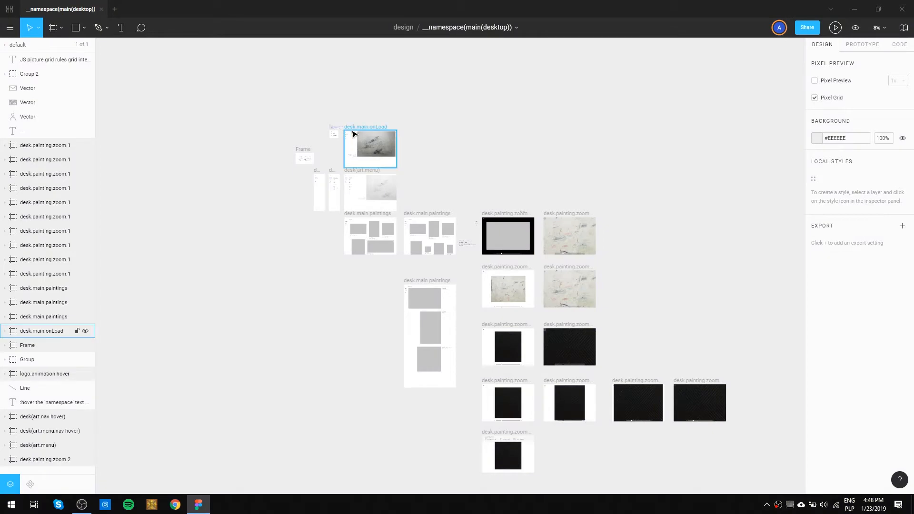
{"action": "scroll", "coordinate": [351, 139], "scroll_direction": "up", "scroll_amount": 3}
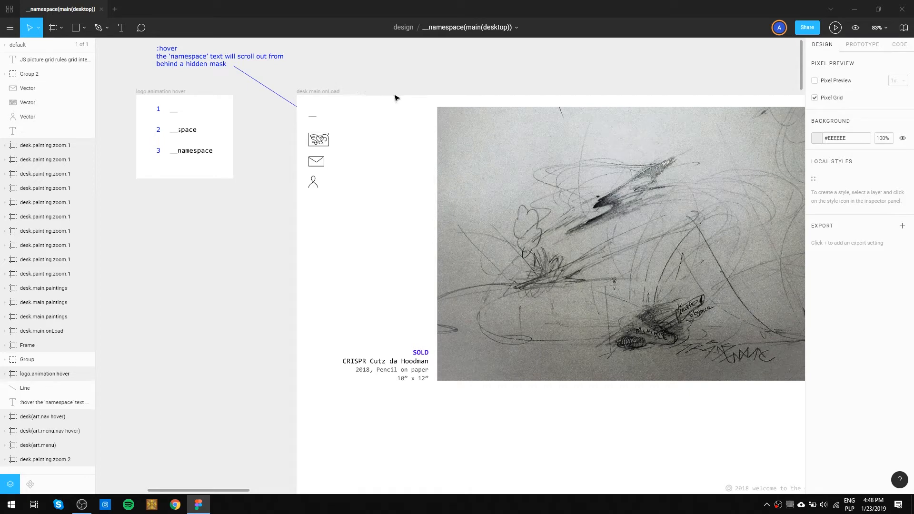
Examine the desk.main.onLoad landing page, the logo.animation hover frame and the art navigation hover and menu frames.
{"action": "scroll", "coordinate": [313, 219], "scroll_direction": "down", "scroll_amount": 3}
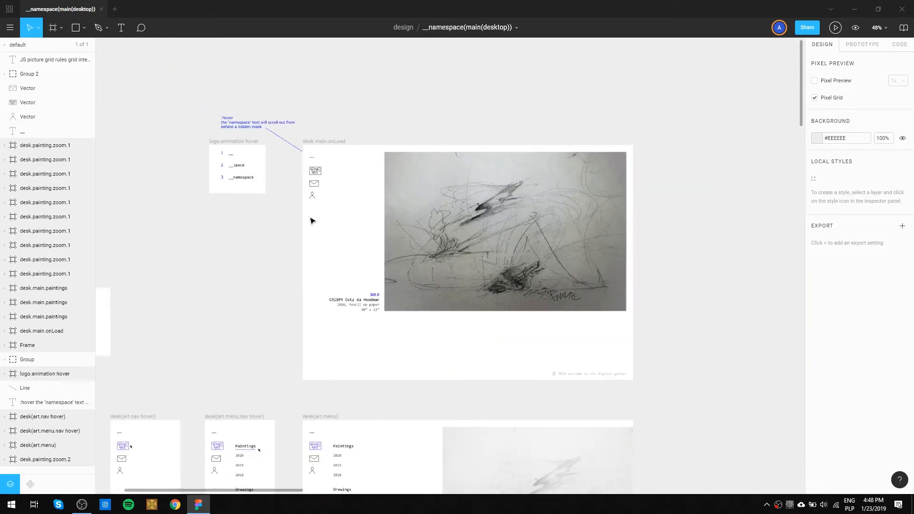
{"action": "scroll", "coordinate": [313, 221], "scroll_direction": "up", "scroll_amount": 2}
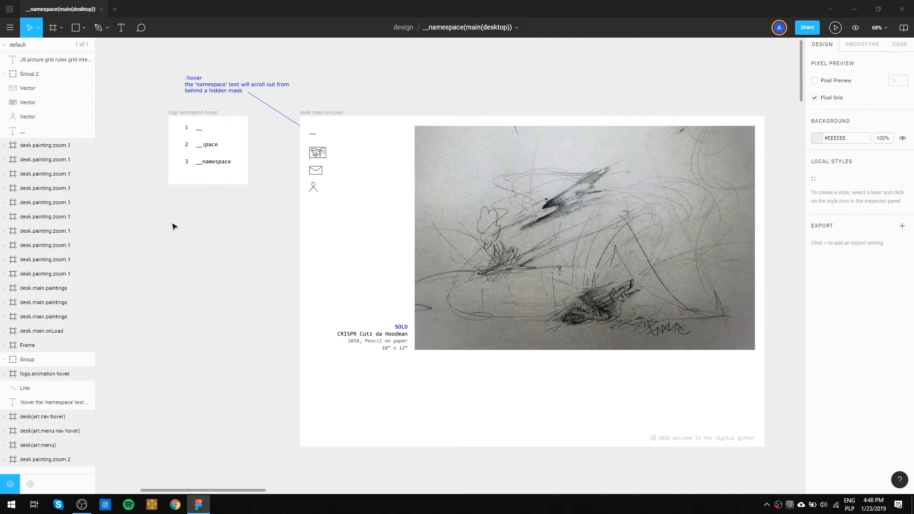
{"action": "scroll", "coordinate": [195, 338], "scroll_direction": "down", "scroll_amount": 3}
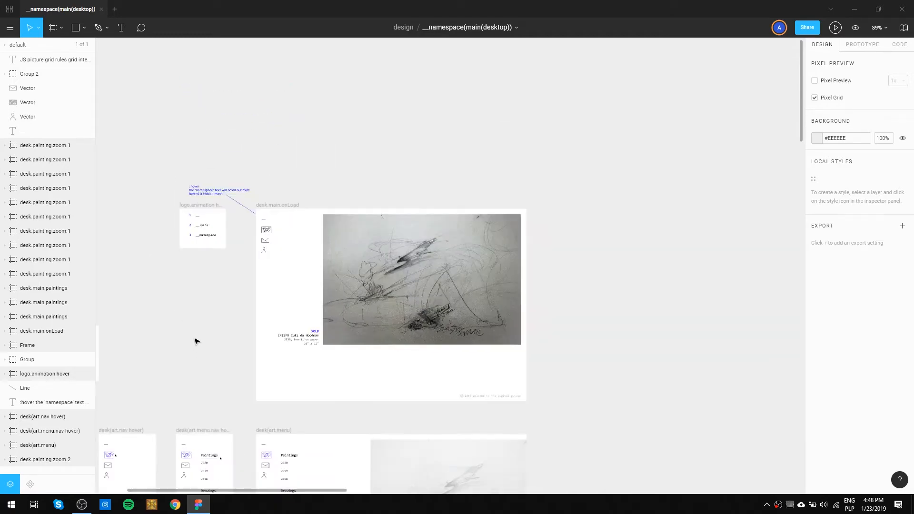
{"action": "left_click_drag", "start_coordinate": [195, 363], "coordinate": [308, 159]}
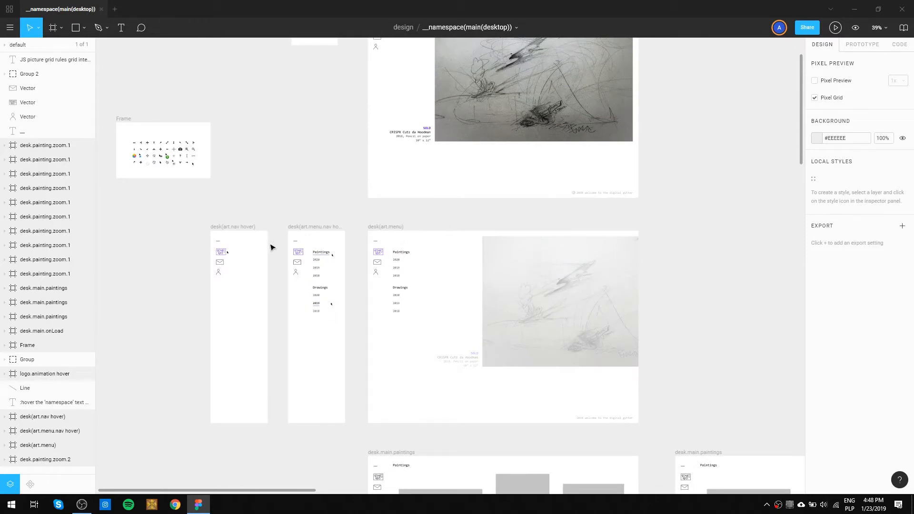
{"action": "left_click_drag", "start_coordinate": [331, 194], "coordinate": [312, 178]}
{"action": "left_click_drag", "start_coordinate": [444, 286], "coordinate": [439, 168]}
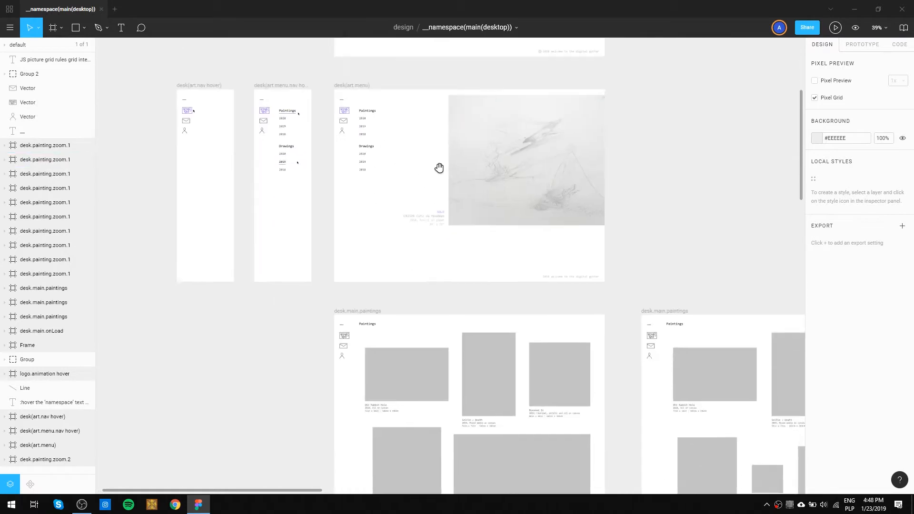
Hide the interface panels and examine the painting grid layouts in the two side-by-side desk.main.paintings frames.
{"action": "left_click_drag", "start_coordinate": [694, 268], "coordinate": [447, 129]}
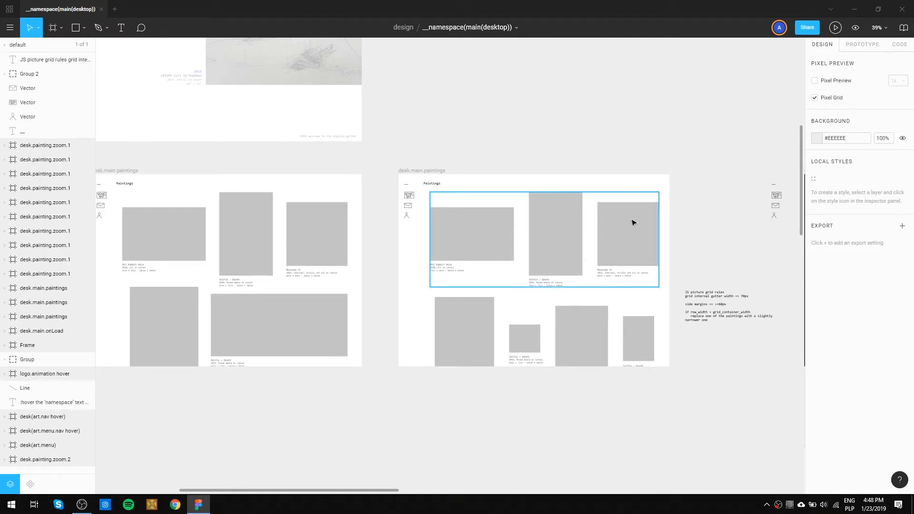
{"action": "key", "text": "ctrl+backslash"}
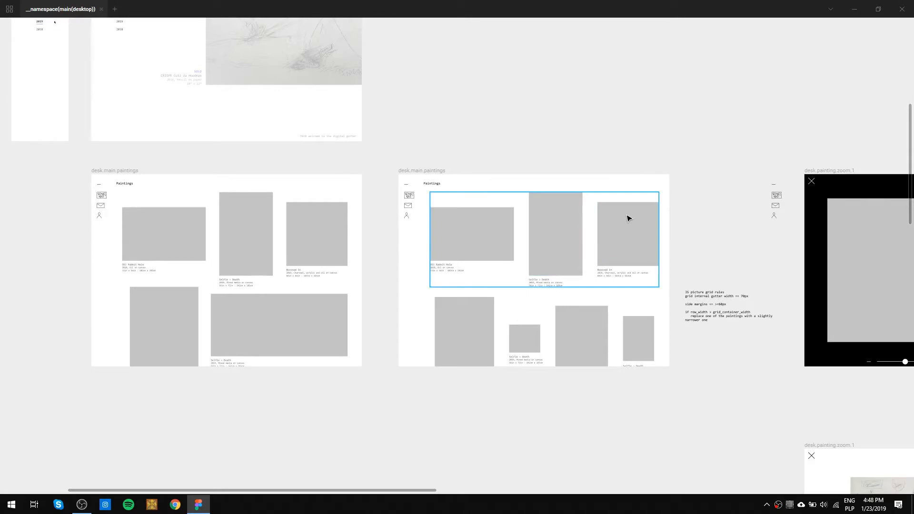
{"action": "scroll", "coordinate": [108, 239], "scroll_direction": "up", "scroll_amount": 5}
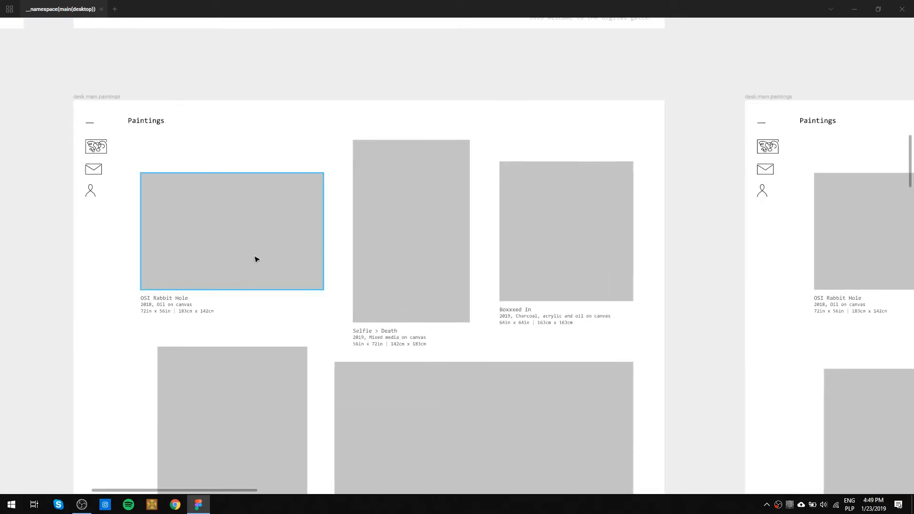
{"action": "scroll", "coordinate": [255, 258], "scroll_direction": "up", "scroll_amount": 1}
{"action": "left_click_drag", "start_coordinate": [202, 298], "coordinate": [314, 262]}
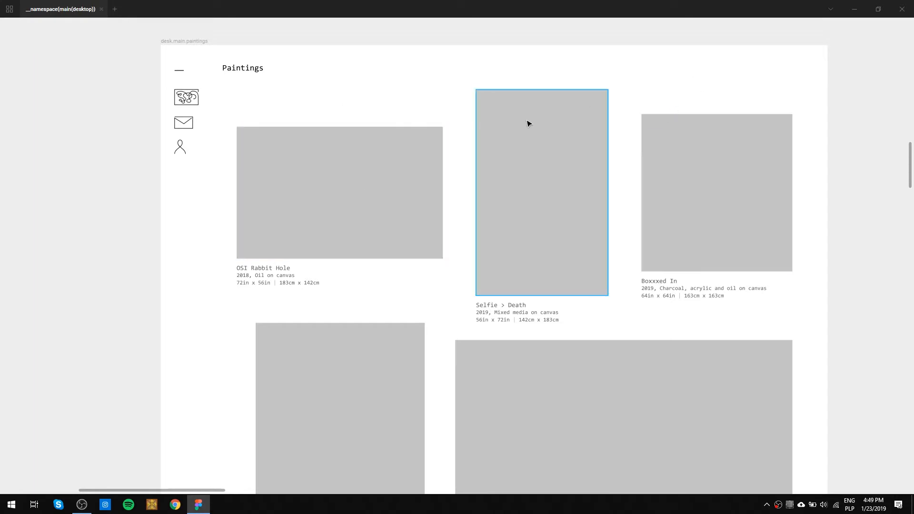
{"action": "left_click_drag", "start_coordinate": [690, 116], "coordinate": [554, 112]}
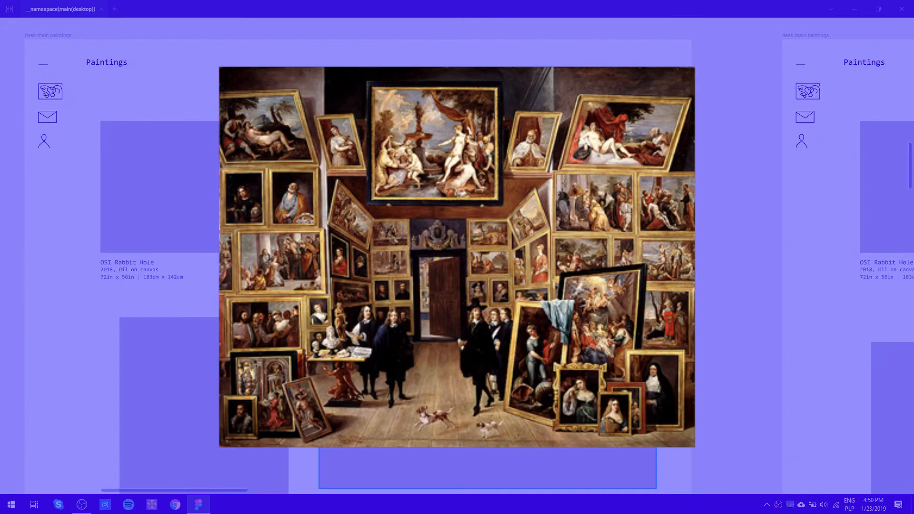
{"action": "left_click_drag", "start_coordinate": [712, 351], "coordinate": [726, 248]}
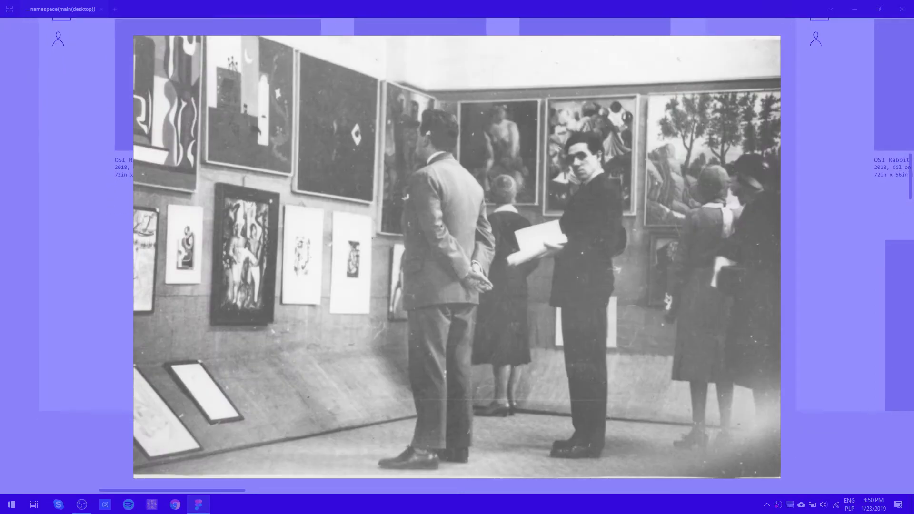
{"action": "left_click_drag", "start_coordinate": [784, 194], "coordinate": [432, 234]}
{"action": "mouse_move", "coordinate": [859, 138]}
{"action": "left_mouse_down"}
{"action": "mouse_move", "coordinate": [805, 156]}
{"action": "mouse_move", "coordinate": [572, 169]}
{"action": "left_mouse_up"}
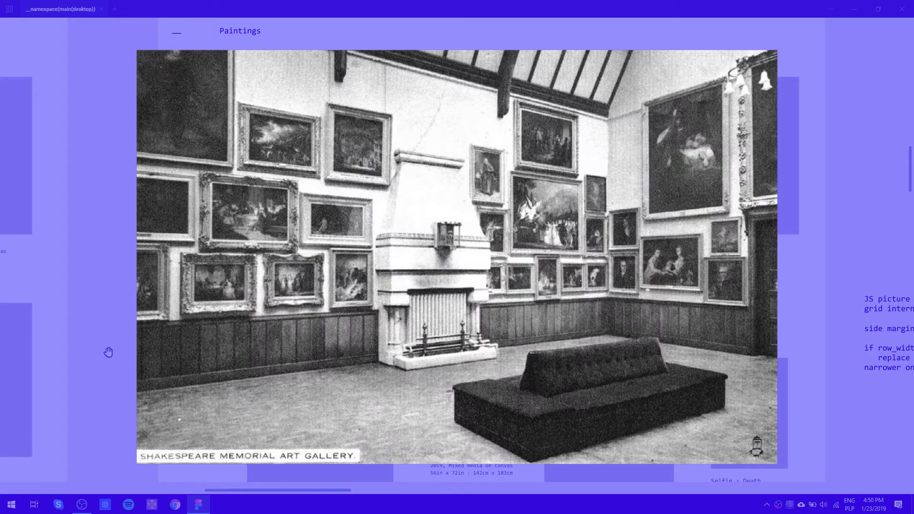
{"action": "left_click_drag", "start_coordinate": [108, 353], "coordinate": [612, 327]}
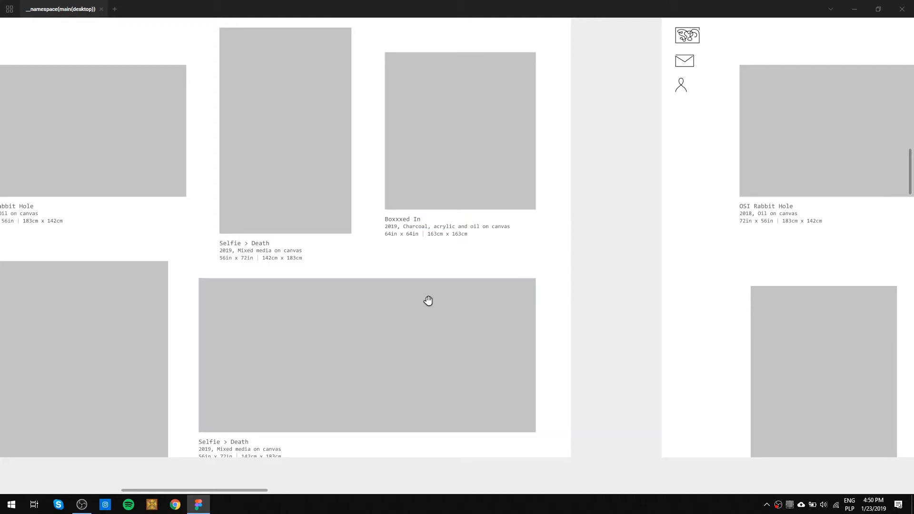
{"action": "mouse_move", "coordinate": [657, 272]}
{"action": "left_mouse_down"}
{"action": "mouse_move", "coordinate": [577, 164]}
{"action": "mouse_move", "coordinate": [348, 164]}
{"action": "mouse_move", "coordinate": [200, 222]}
{"action": "mouse_move", "coordinate": [220, 264]}
{"action": "mouse_move", "coordinate": [477, 285]}
{"action": "left_mouse_up"}
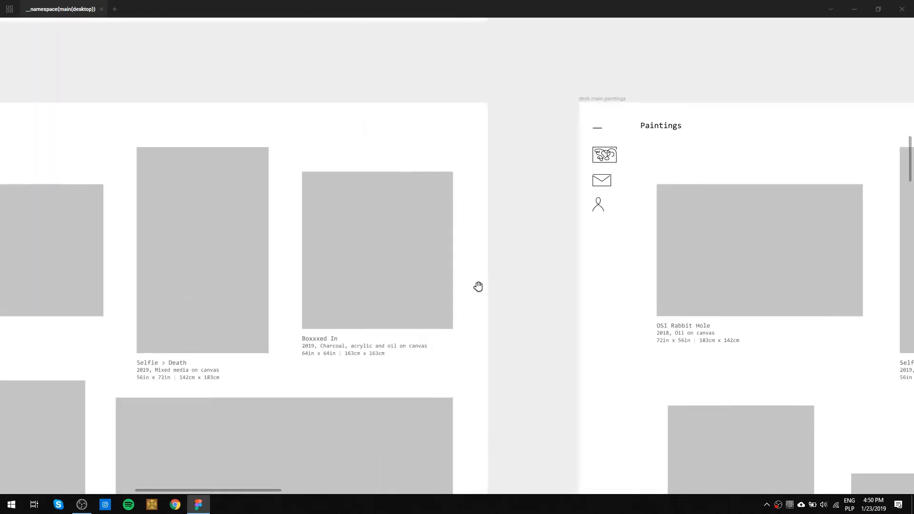
Examine the single-column desk.main.paintings frame from the OSI Rabbit Hole painting down to Boxxxed In.
{"action": "scroll", "coordinate": [412, 250], "scroll_direction": "down", "scroll_amount": 6}
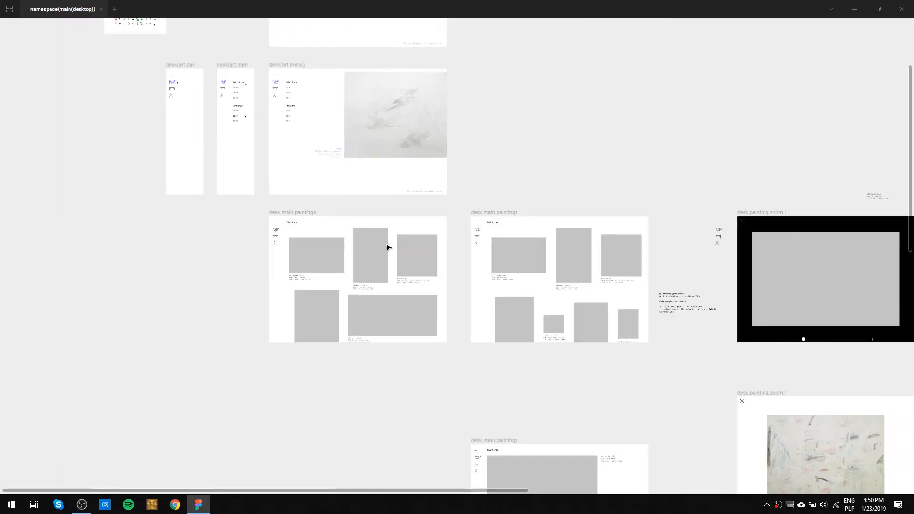
{"action": "mouse_move", "coordinate": [535, 298]}
{"action": "left_mouse_down"}
{"action": "mouse_move", "coordinate": [536, 190]}
{"action": "mouse_move", "coordinate": [547, 127]}
{"action": "mouse_move", "coordinate": [559, 111]}
{"action": "mouse_move", "coordinate": [512, 276]}
{"action": "mouse_move", "coordinate": [424, 387]}
{"action": "left_mouse_up"}
{"action": "left_click_drag", "start_coordinate": [612, 331], "coordinate": [358, 144]}
{"action": "mouse_move", "coordinate": [234, 403]}
{"action": "left_mouse_down"}
{"action": "mouse_move", "coordinate": [457, 156]}
{"action": "mouse_move", "coordinate": [450, 135]}
{"action": "mouse_move", "coordinate": [442, 187]}
{"action": "left_mouse_up"}
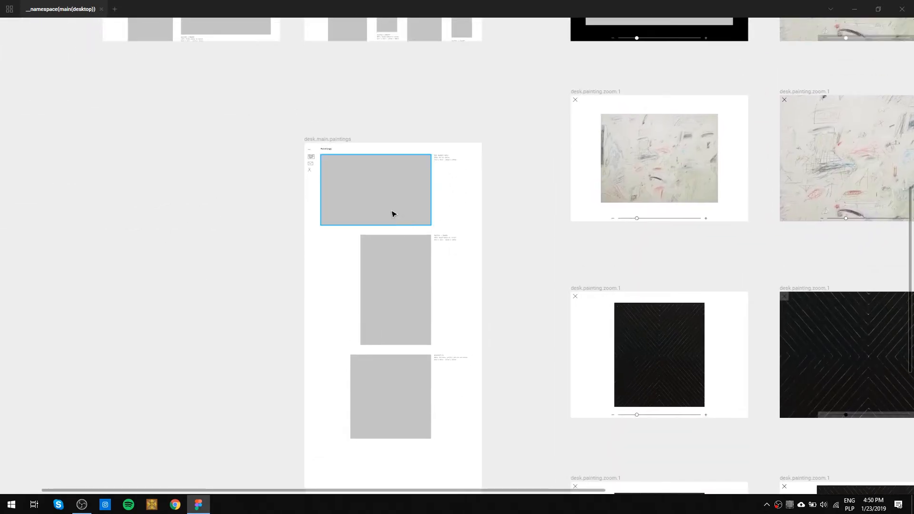
{"action": "scroll", "coordinate": [384, 188], "scroll_direction": "up", "scroll_amount": 3}
{"action": "scroll", "coordinate": [343, 196], "scroll_direction": "up", "scroll_amount": 2}
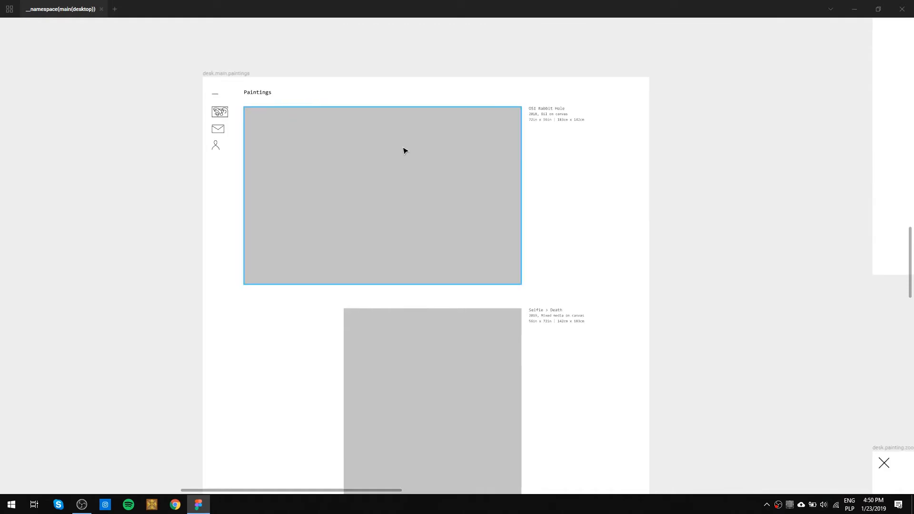
{"action": "left_click_drag", "start_coordinate": [463, 246], "coordinate": [427, 158]}
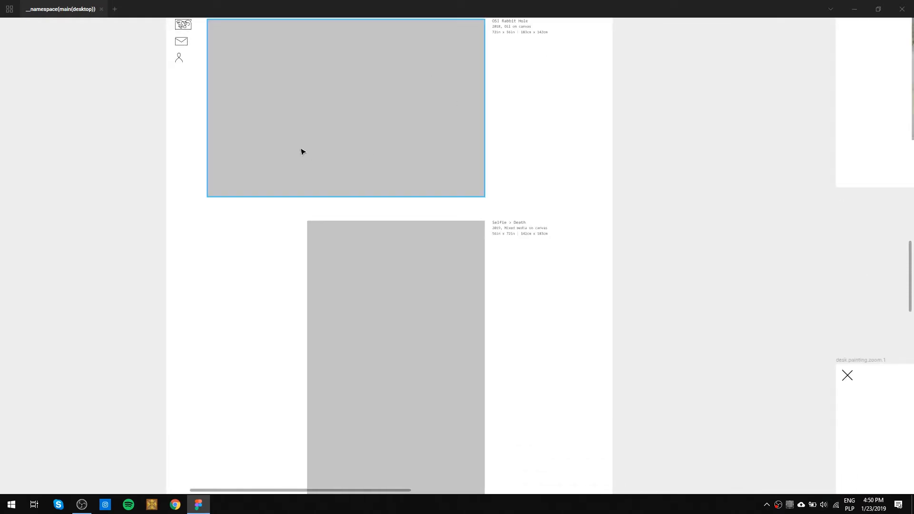
{"action": "left_click_drag", "start_coordinate": [494, 175], "coordinate": [513, 285]}
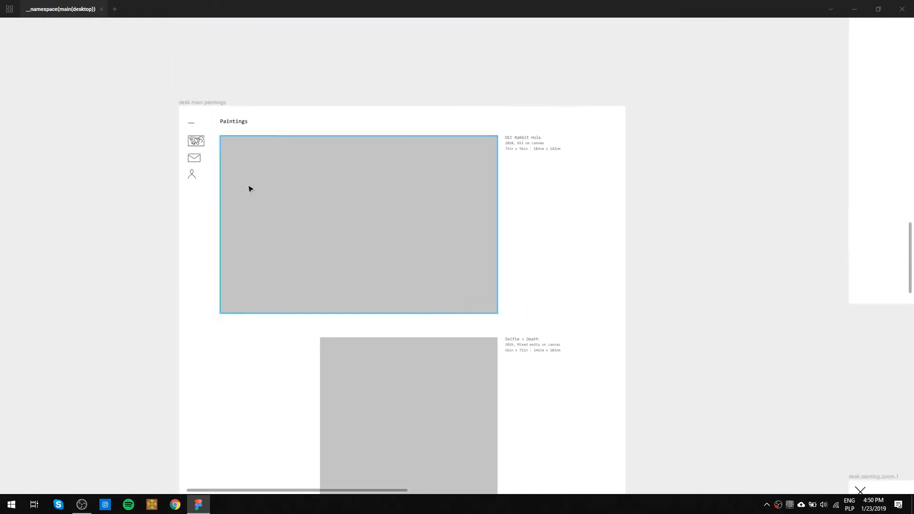
{"action": "left_click_drag", "start_coordinate": [467, 367], "coordinate": [482, 162]}
{"action": "scroll", "coordinate": [481, 143], "scroll_direction": "down", "scroll_amount": 4}
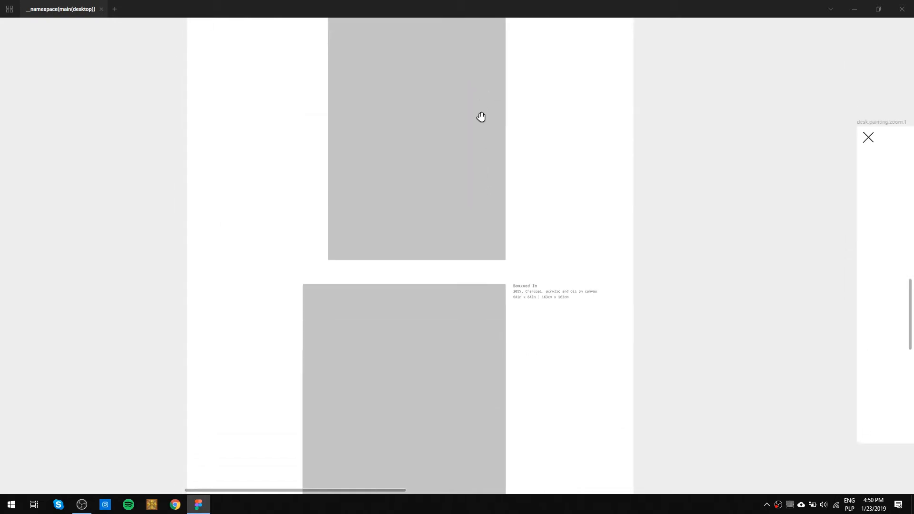
{"action": "mouse_move", "coordinate": [685, 258]}
{"action": "left_mouse_down"}
{"action": "mouse_move", "coordinate": [233, 230]}
{"action": "mouse_move", "coordinate": [495, 296]}
{"action": "mouse_move", "coordinate": [676, 309]}
{"action": "left_mouse_up"}
{"action": "scroll", "coordinate": [522, 196], "scroll_direction": "down", "scroll_amount": 3}
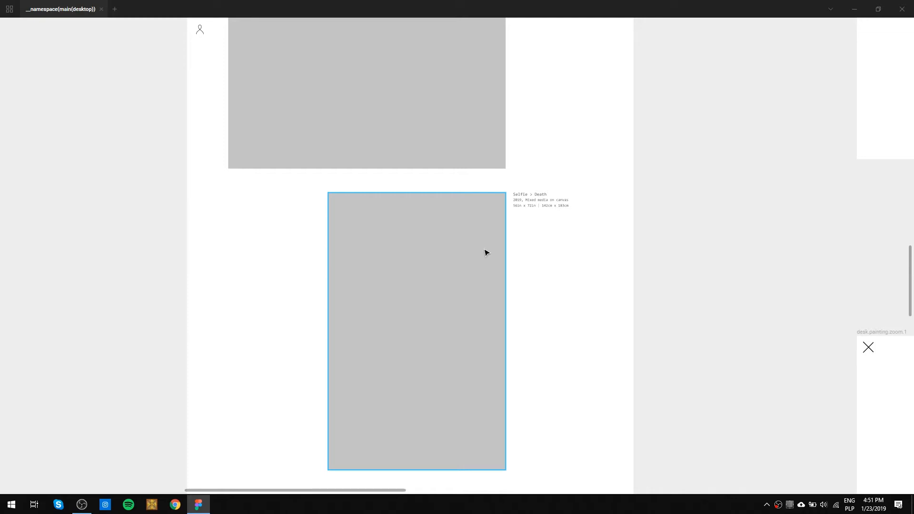
{"action": "scroll", "coordinate": [527, 210], "scroll_direction": "up", "scroll_amount": 5}
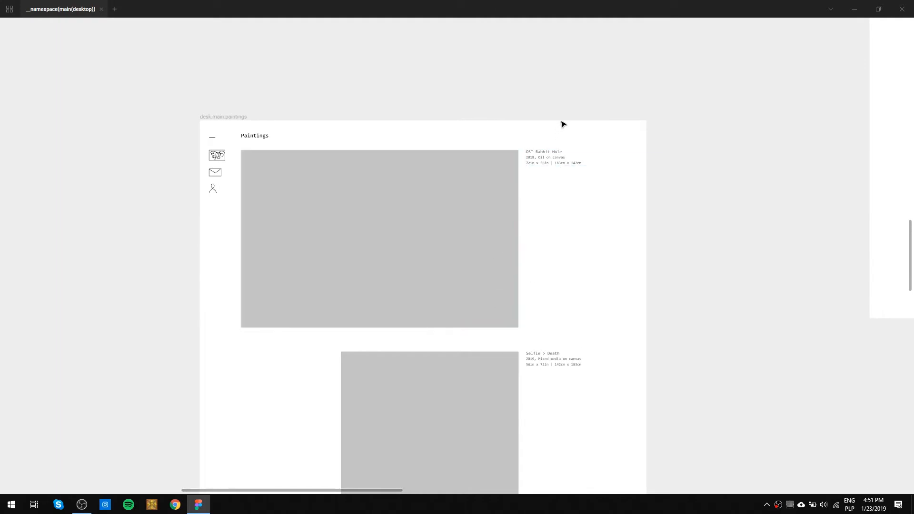
{"action": "left_click_drag", "start_coordinate": [531, 405], "coordinate": [507, 278]}
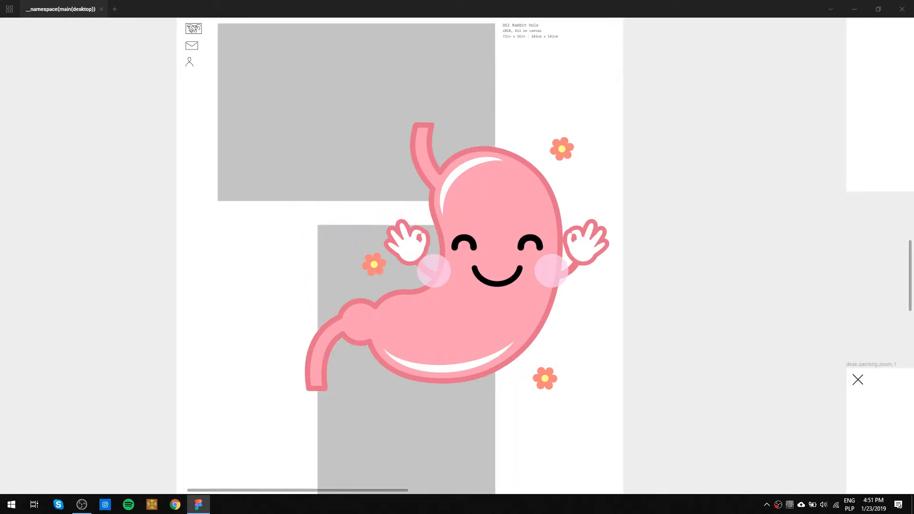
{"action": "left_click_drag", "start_coordinate": [549, 336], "coordinate": [609, 116]}
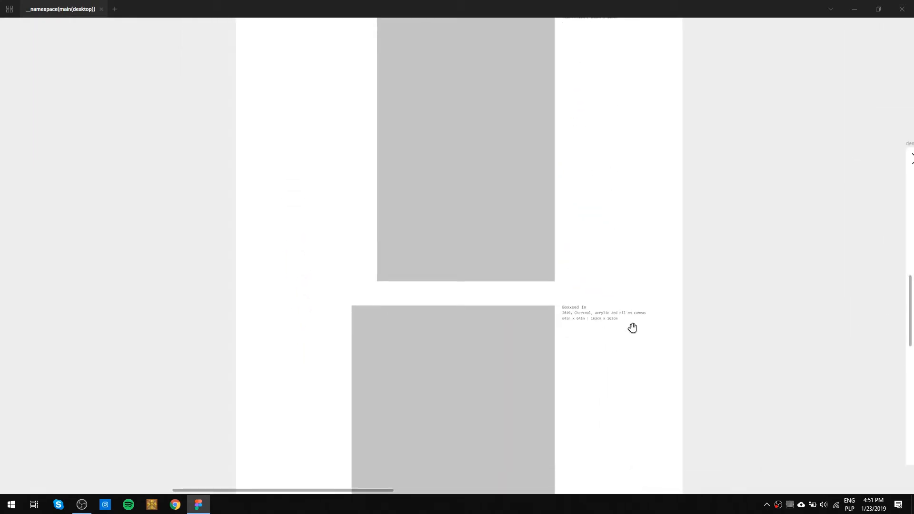
{"action": "left_click_drag", "start_coordinate": [634, 369], "coordinate": [634, 128]}
Compare the two desk.main.paintings grid variants, including their second rows and the JS picture grid rules note.
{"action": "mouse_move", "coordinate": [603, 164]}
{"action": "left_mouse_down"}
{"action": "mouse_move", "coordinate": [549, 373]}
{"action": "mouse_move", "coordinate": [537, 467]}
{"action": "left_mouse_up"}
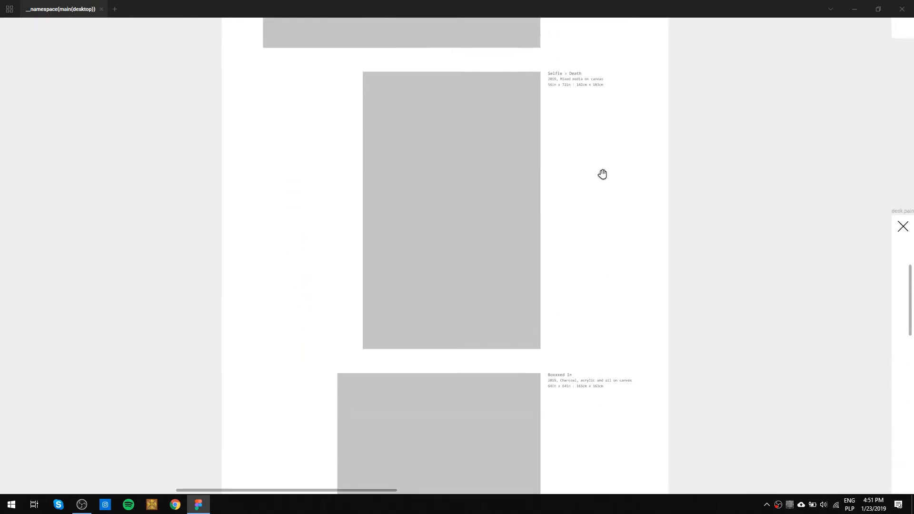
{"action": "left_click_drag", "start_coordinate": [547, 194], "coordinate": [565, 450]}
{"action": "mouse_move", "coordinate": [461, 352]}
{"action": "left_mouse_down"}
{"action": "mouse_move", "coordinate": [518, 263]}
{"action": "mouse_move", "coordinate": [560, 224]}
{"action": "left_mouse_up"}
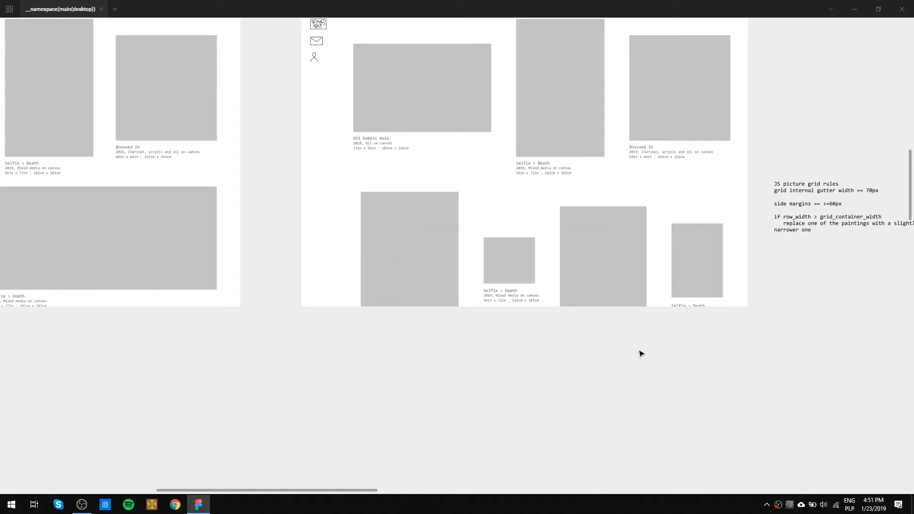
{"action": "left_click_drag", "start_coordinate": [571, 194], "coordinate": [533, 284]}
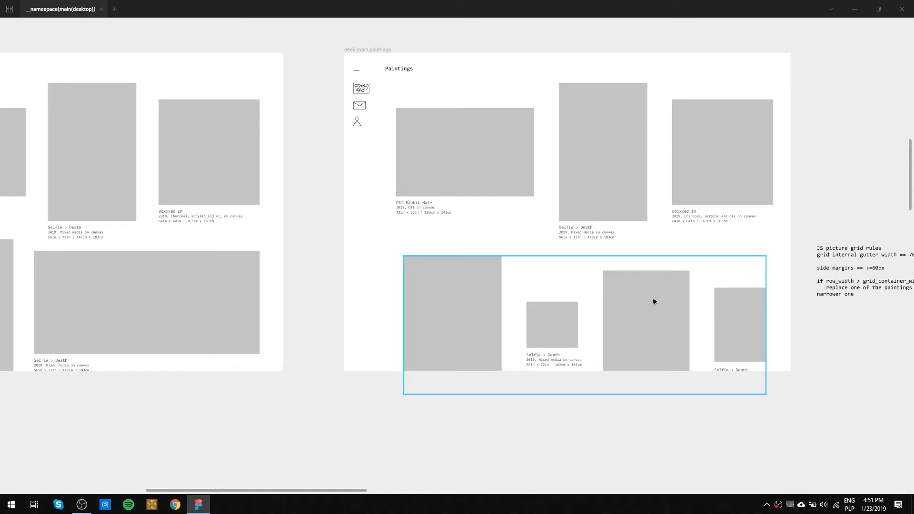
{"action": "key", "text": "space"}
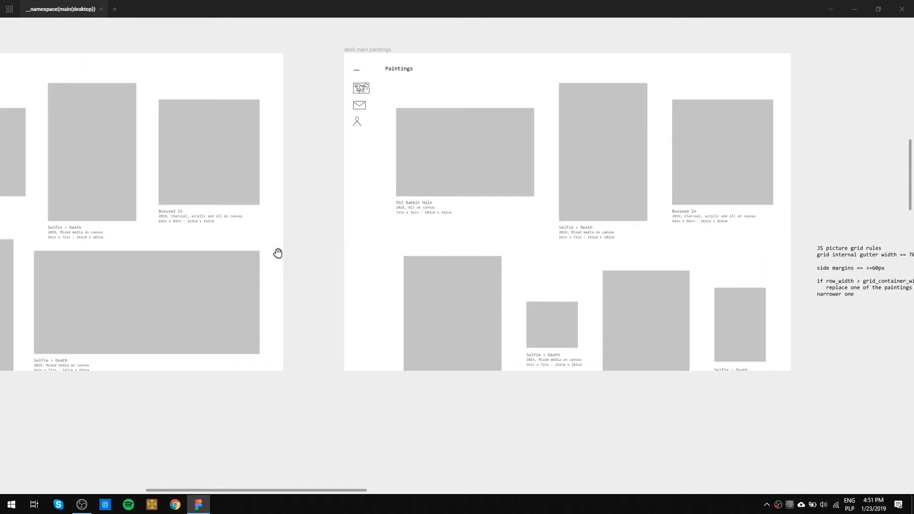
{"action": "left_click_drag", "start_coordinate": [277, 253], "coordinate": [657, 199]}
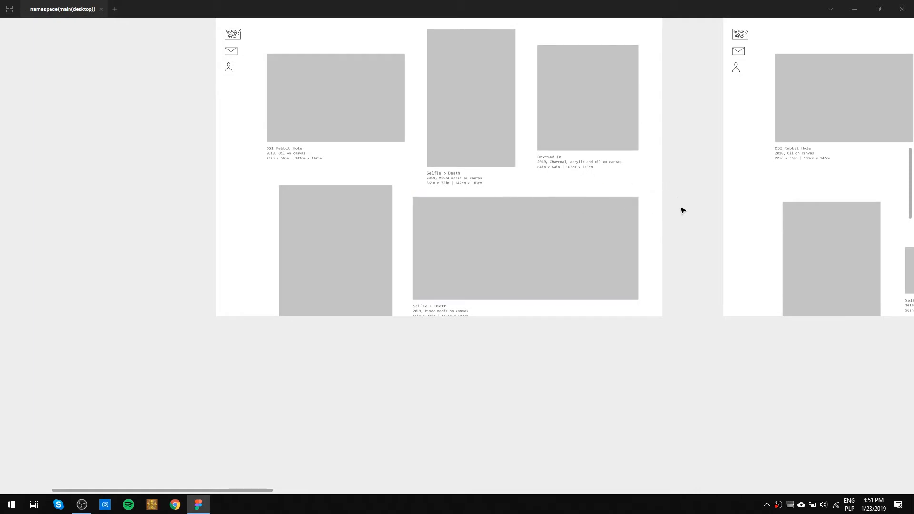
{"action": "left_click_drag", "start_coordinate": [781, 192], "coordinate": [463, 277]}
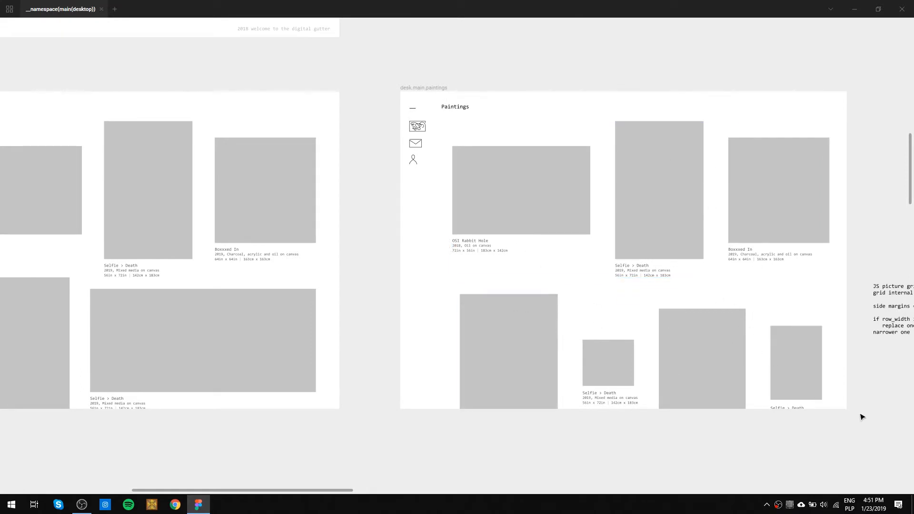
{"action": "left_click_drag", "start_coordinate": [864, 423], "coordinate": [792, 402]}
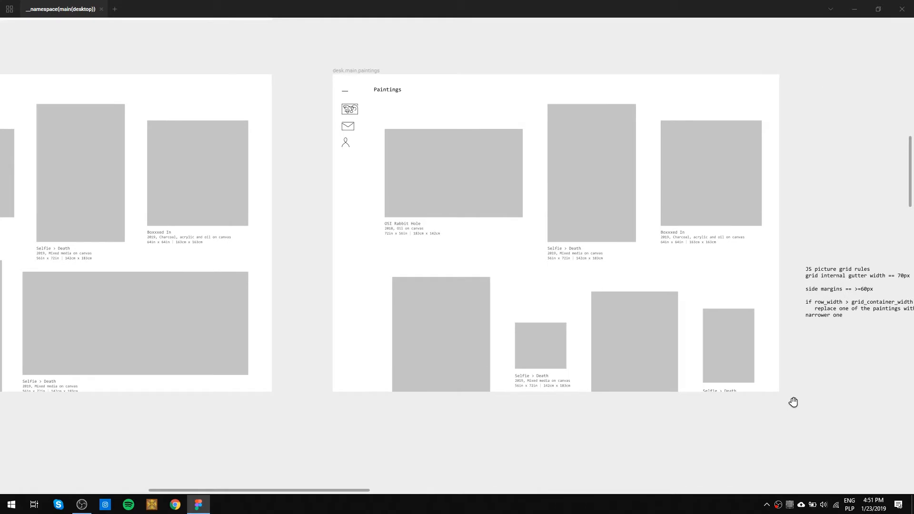
{"action": "scroll", "coordinate": [445, 354], "scroll_direction": "down", "scroll_amount": 1}
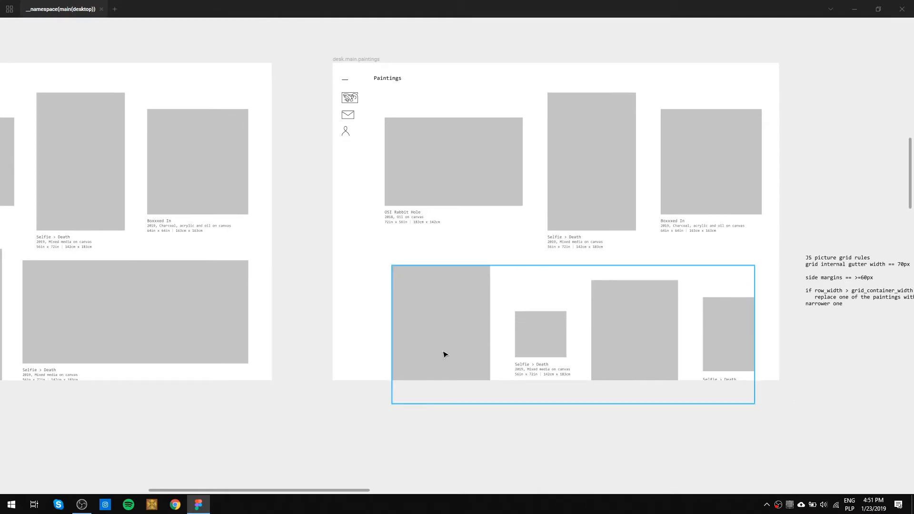
{"action": "left_click_drag", "start_coordinate": [300, 242], "coordinate": [508, 347]}
{"action": "left_click_drag", "start_coordinate": [776, 271], "coordinate": [571, 242]}
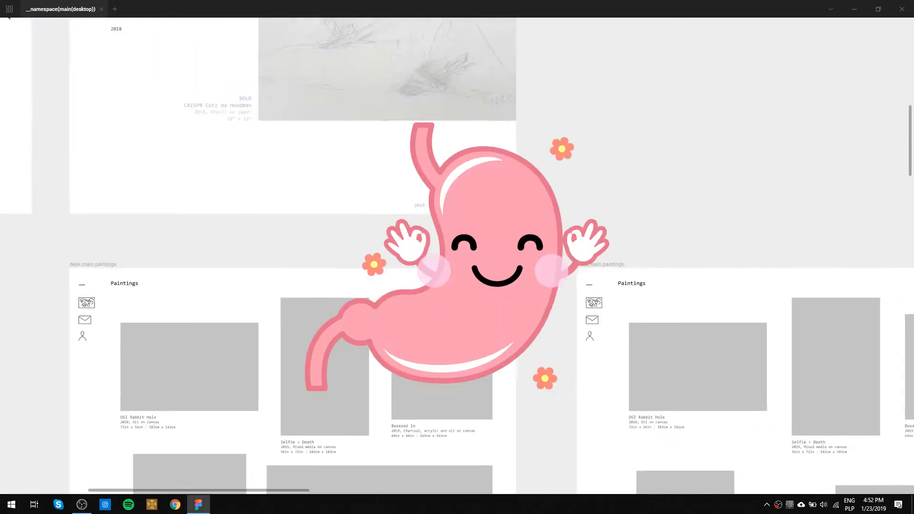
Examine the navigation icons and the Paintings and Drawings year lists in the desk(art.menu.nav hover) and desk(art.menu) frames.
{"action": "left_click_drag", "start_coordinate": [544, 242], "coordinate": [618, 300]}
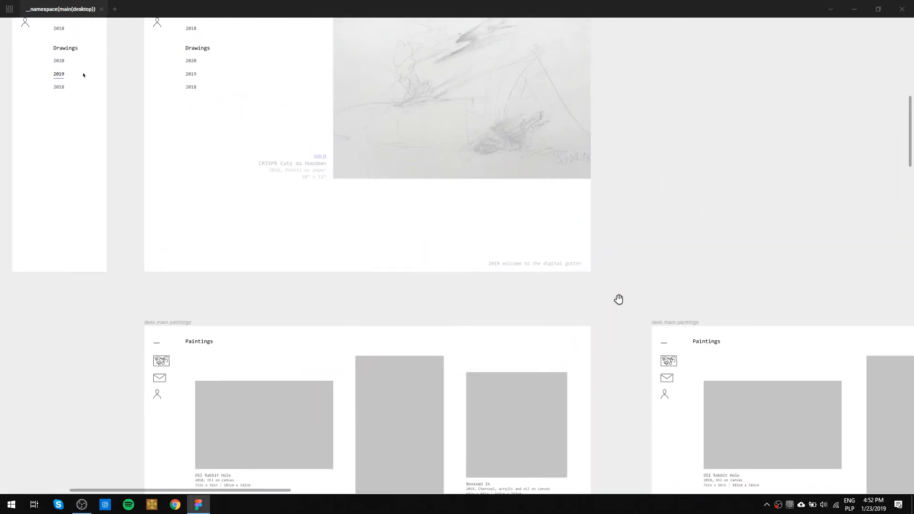
{"action": "scroll", "coordinate": [562, 271], "scroll_direction": "up", "scroll_amount": 5}
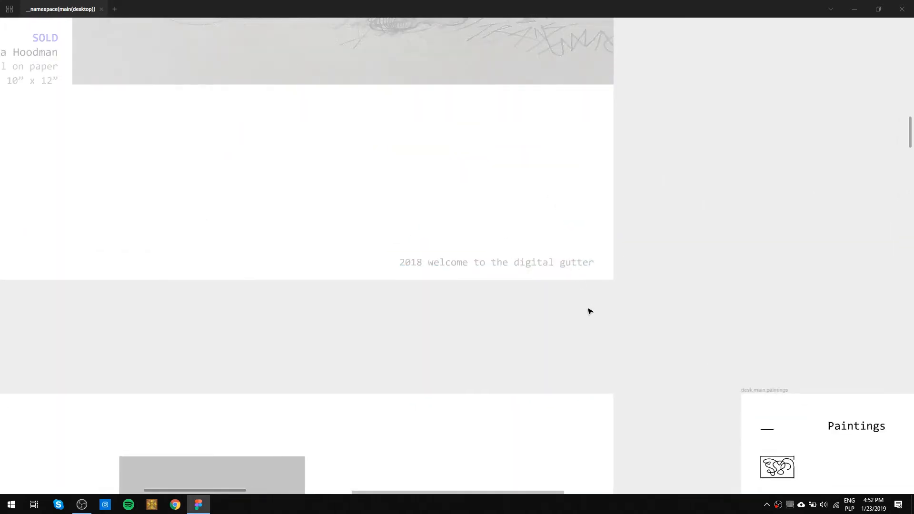
{"action": "scroll", "coordinate": [274, 226], "scroll_direction": "down", "scroll_amount": 3}
{"action": "scroll", "coordinate": [274, 227], "scroll_direction": "down", "scroll_amount": 3}
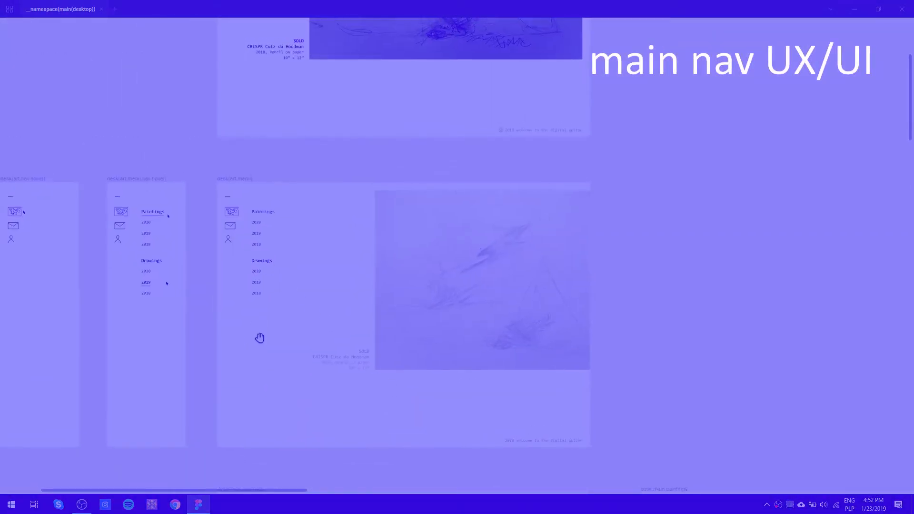
{"action": "left_click_drag", "start_coordinate": [259, 338], "coordinate": [352, 333]}
{"action": "scroll", "coordinate": [227, 247], "scroll_direction": "up", "scroll_amount": 5}
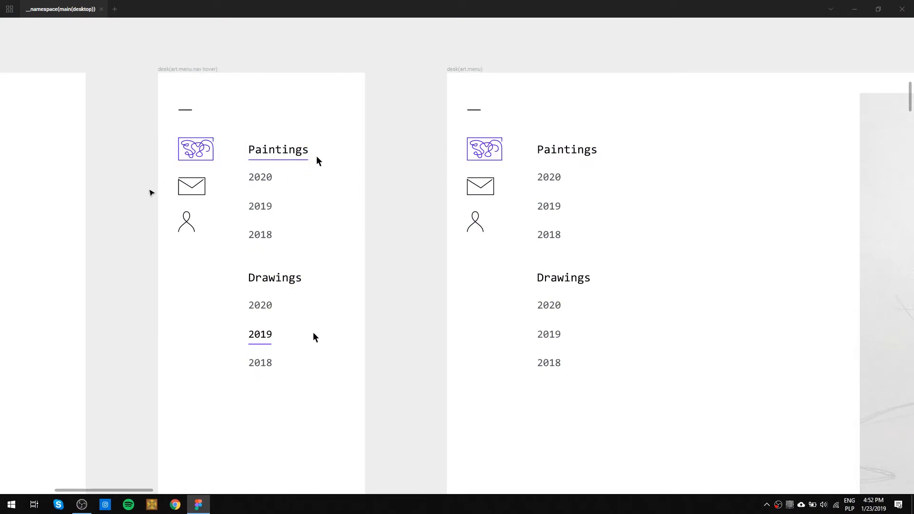
{"action": "left_click_drag", "start_coordinate": [164, 180], "coordinate": [208, 253]}
{"action": "left_click", "coordinate": [397, 276]}
Select the envelope and person icons in the desk(art.menu) frame and bring back the hidden interface panels.
{"action": "left_click_drag", "start_coordinate": [460, 177], "coordinate": [480, 255]}
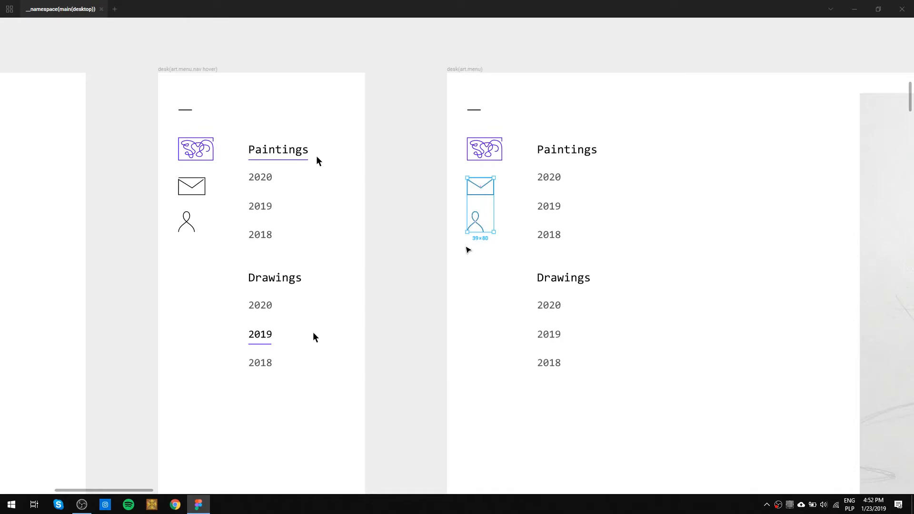
{"action": "key", "text": "ctrl+backslash"}
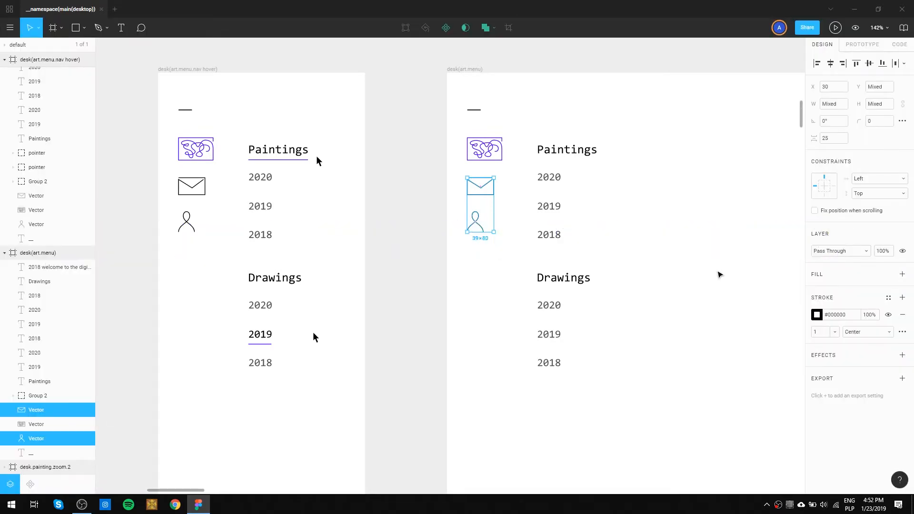
{"action": "left_click_drag", "start_coordinate": [711, 250], "coordinate": [486, 197]}
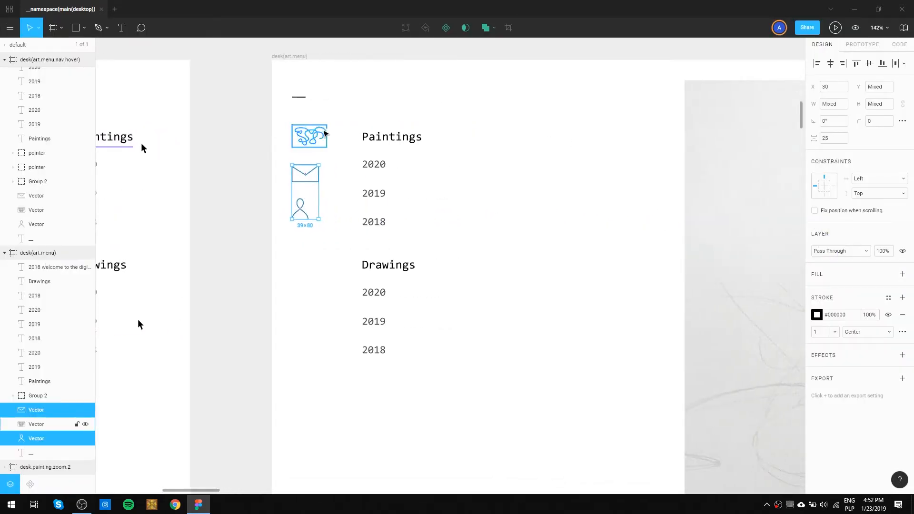
{"action": "left_click", "coordinate": [299, 96], "text": "shift"}
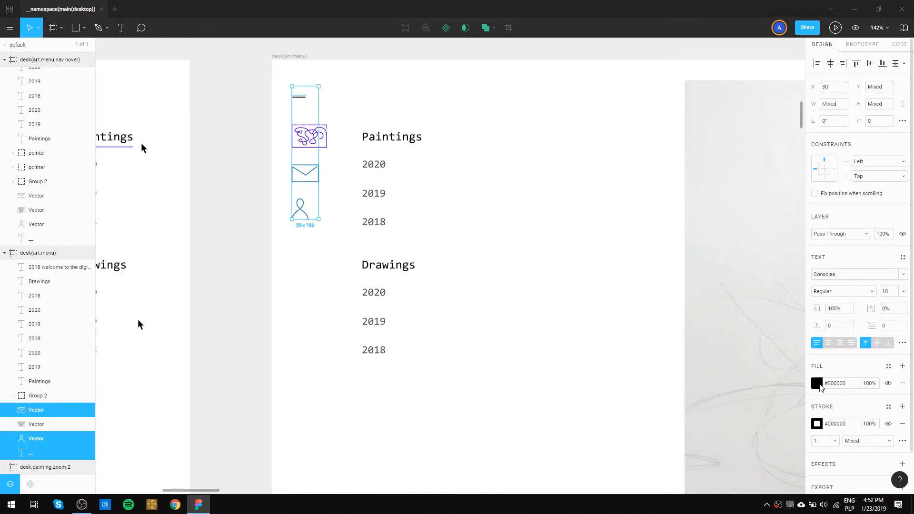
{"action": "left_click", "coordinate": [816, 383]}
{"action": "left_click_drag", "start_coordinate": [760, 384], "coordinate": [856, 383]}
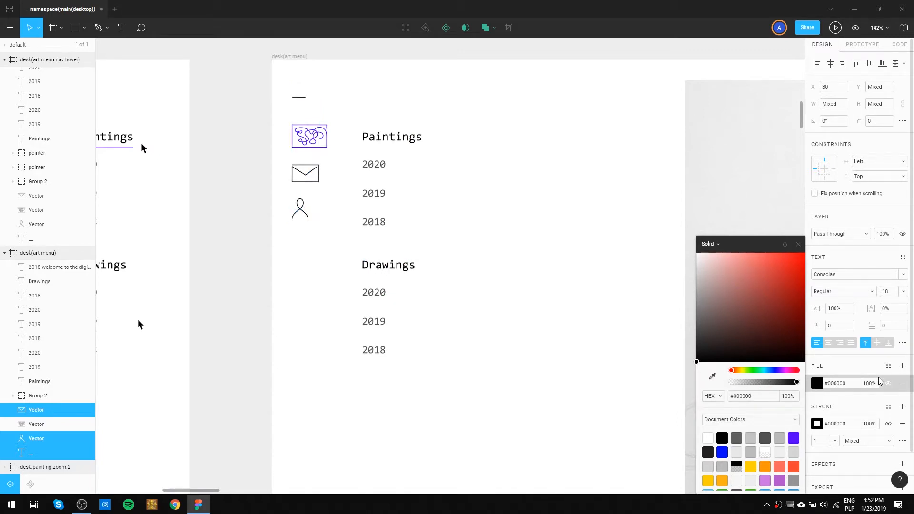
{"action": "left_click", "coordinate": [566, 316]}
{"action": "left_click_drag", "start_coordinate": [336, 245], "coordinate": [291, 163]}
{"action": "left_click", "coordinate": [299, 98], "text": "shift"}
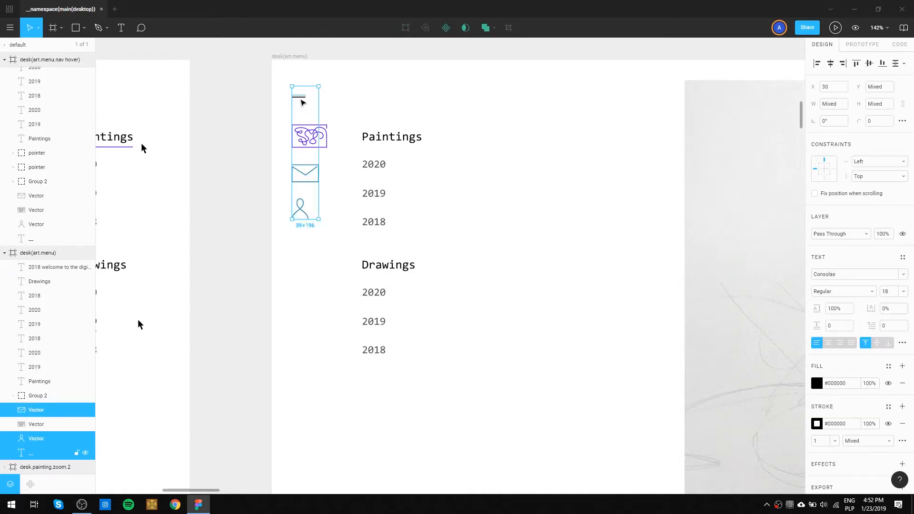
{"action": "left_click", "coordinate": [301, 100], "text": "shift"}
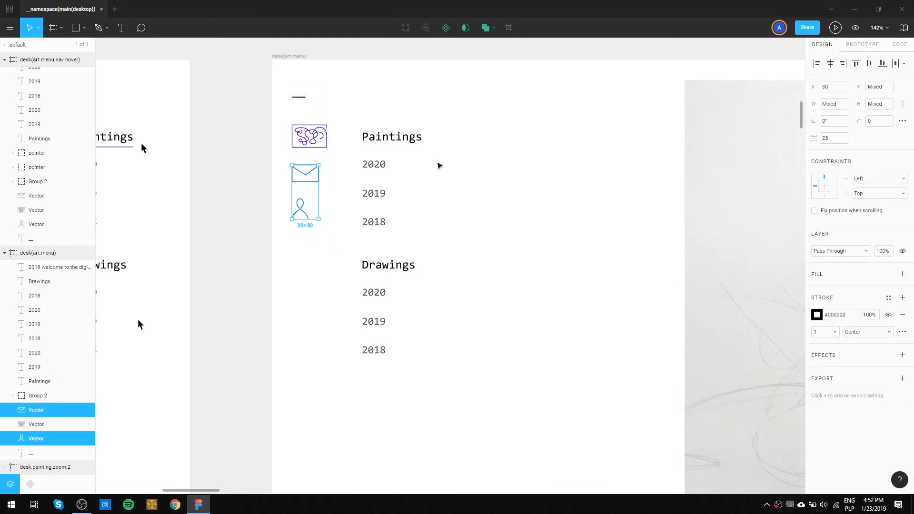
Try light greys for the stroke of the envelope and person icons in desk(art.menu), settling on #B3B3B3.
{"action": "left_click", "coordinate": [875, 316]}
{"action": "left_click", "coordinate": [816, 314]}
{"action": "mouse_move", "coordinate": [746, 323]}
{"action": "left_mouse_down"}
{"action": "mouse_move", "coordinate": [712, 305]}
{"action": "mouse_move", "coordinate": [690, 307]}
{"action": "mouse_move", "coordinate": [685, 284]}
{"action": "left_mouse_up"}
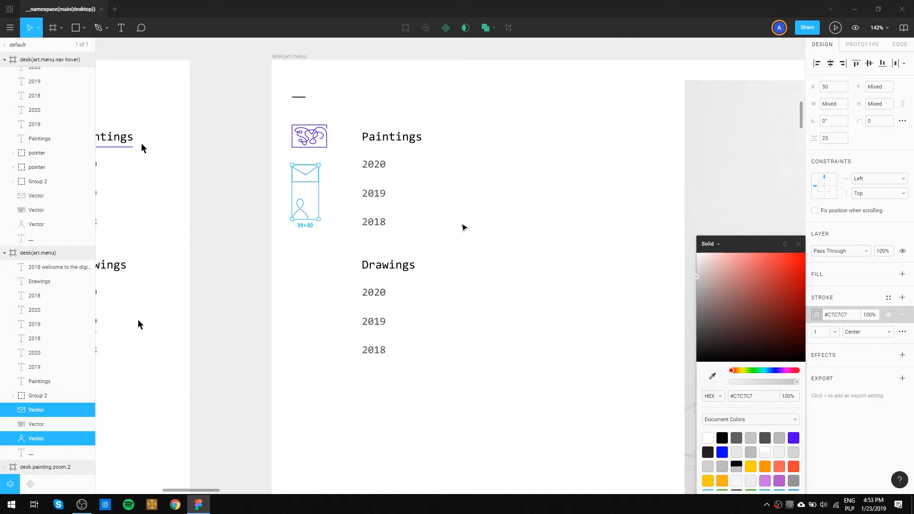
{"action": "mouse_move", "coordinate": [695, 279]}
{"action": "left_mouse_down"}
{"action": "mouse_move", "coordinate": [688, 313]}
{"action": "mouse_move", "coordinate": [673, 271]}
{"action": "left_mouse_up"}
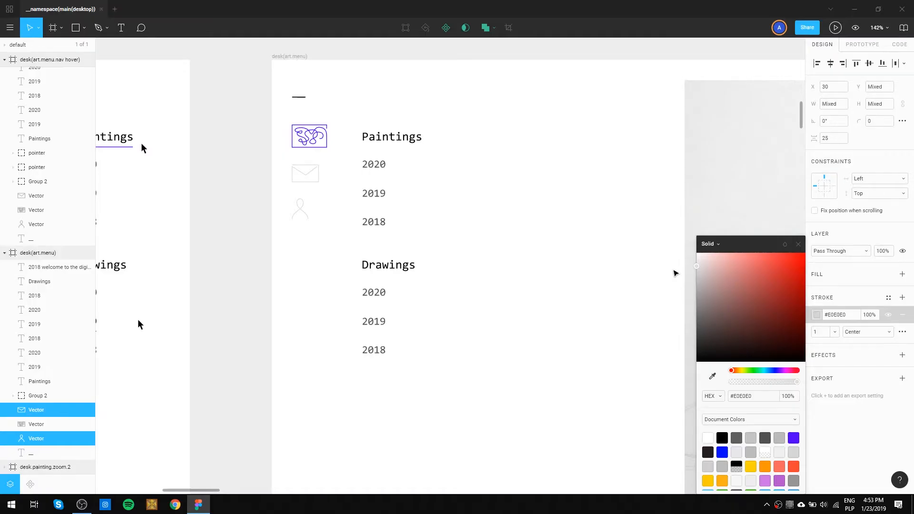
{"action": "left_click_drag", "start_coordinate": [675, 273], "coordinate": [665, 292]}
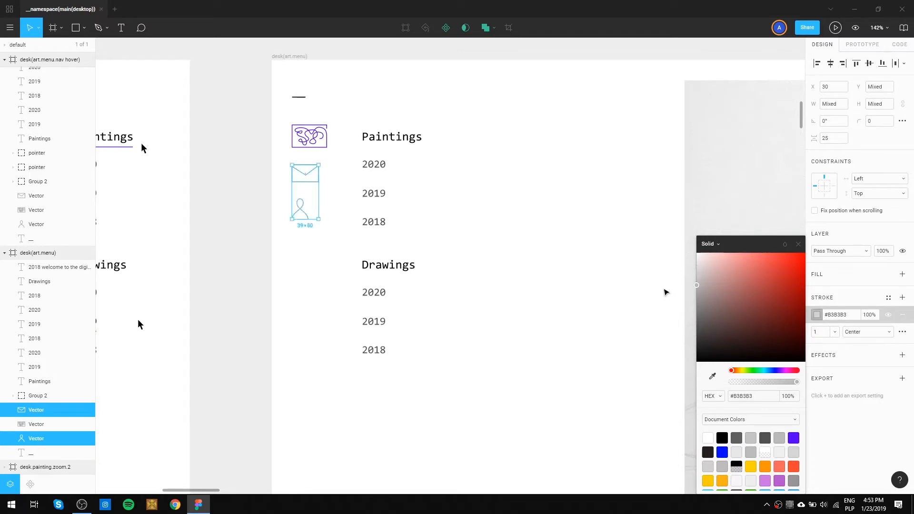
{"action": "left_click", "coordinate": [576, 226]}
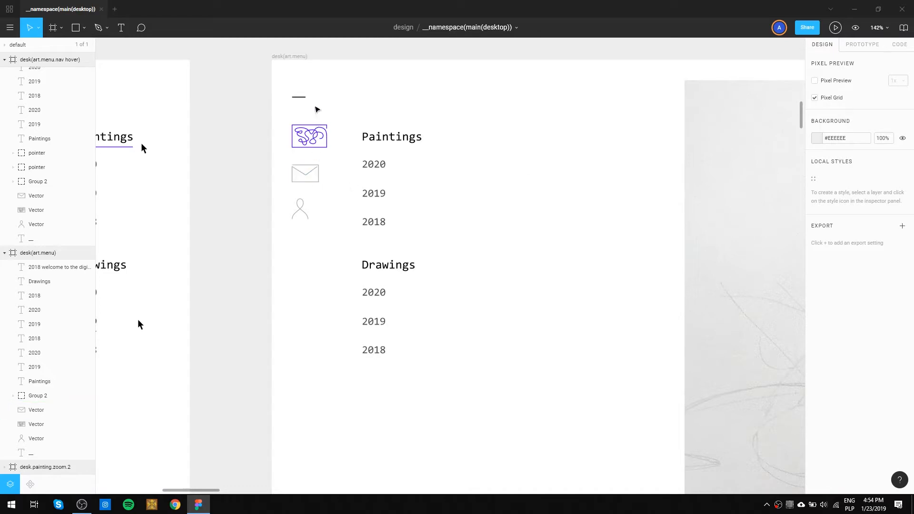
Set the stroke colour of the envelope icon in the desk(art.menu) frame to #bbb.
{"action": "left_click_drag", "start_coordinate": [315, 105], "coordinate": [278, 81]}
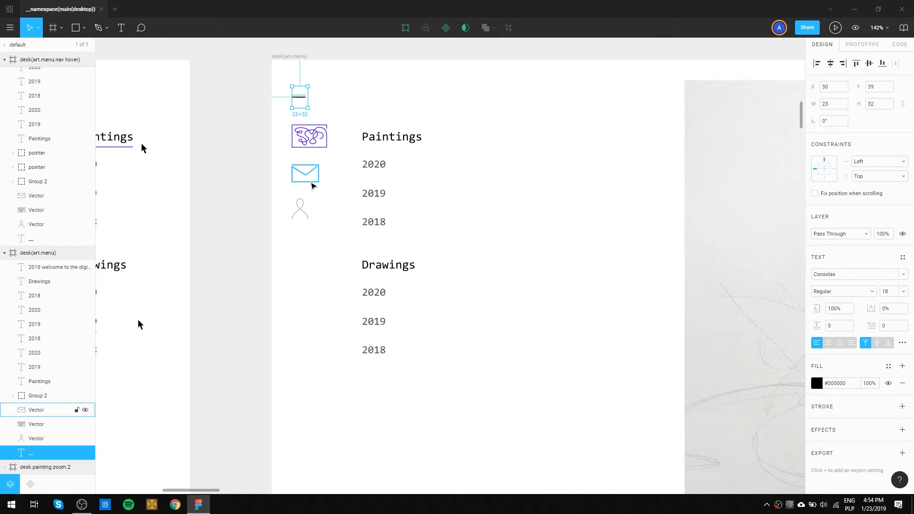
{"action": "left_click", "coordinate": [310, 180]}
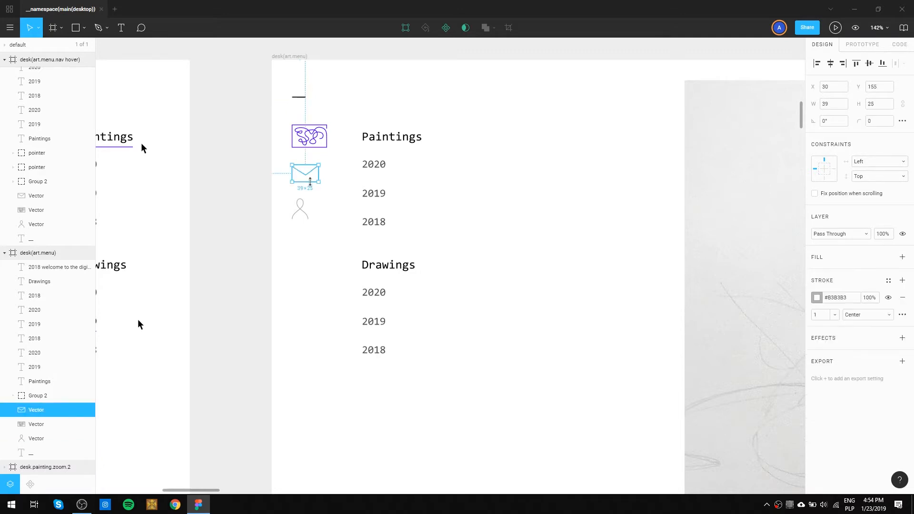
{"action": "left_click", "coordinate": [850, 298]}
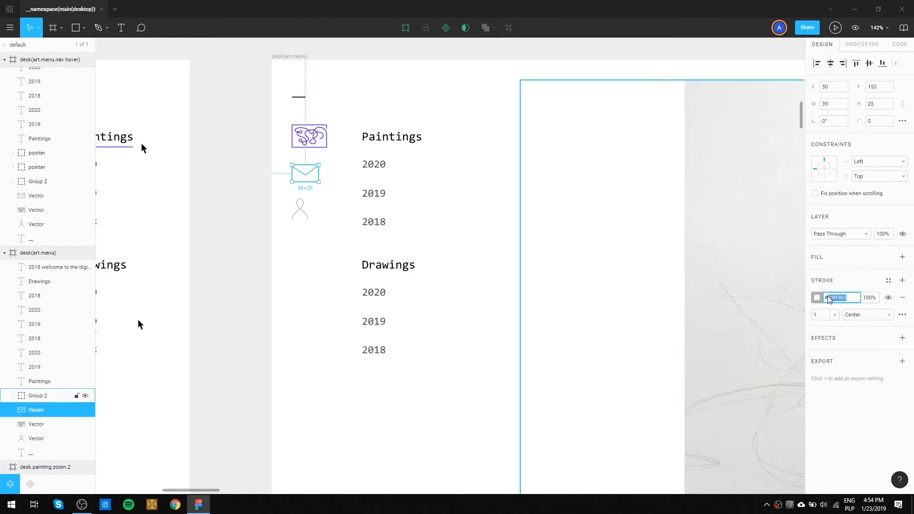
{"action": "type", "text": "#b"}
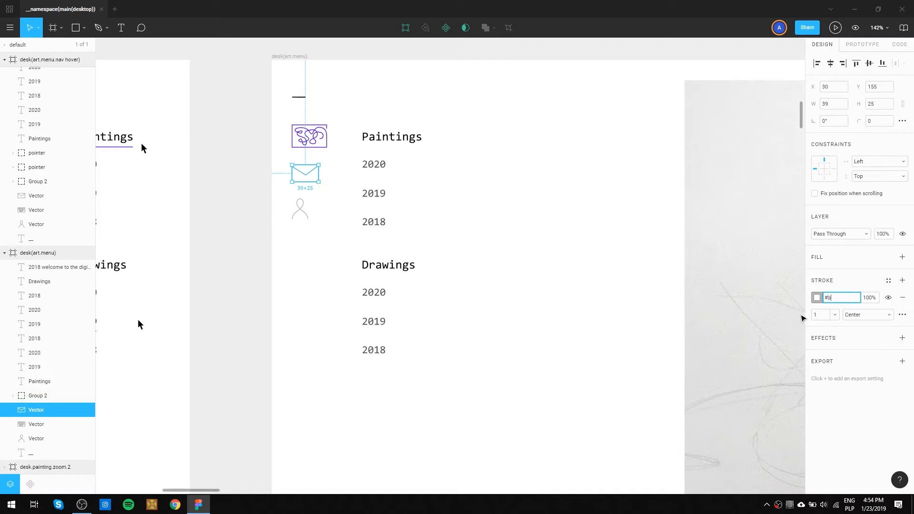
{"action": "type", "text": "bb"}
{"action": "key", "text": "Return"}
{"action": "left_click", "coordinate": [599, 256]}
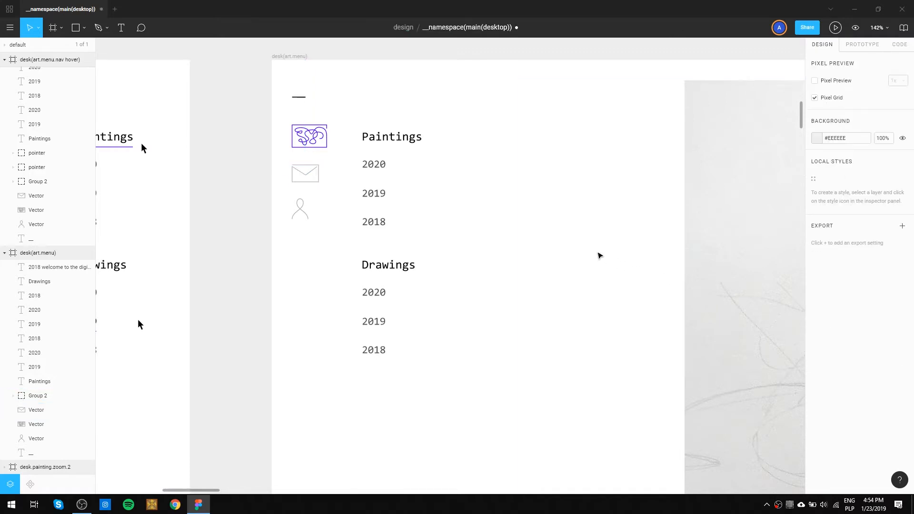
Set the stroke colour of the person icon in the desk(art.menu) frame to #bbb.
{"action": "left_click", "coordinate": [300, 209]}
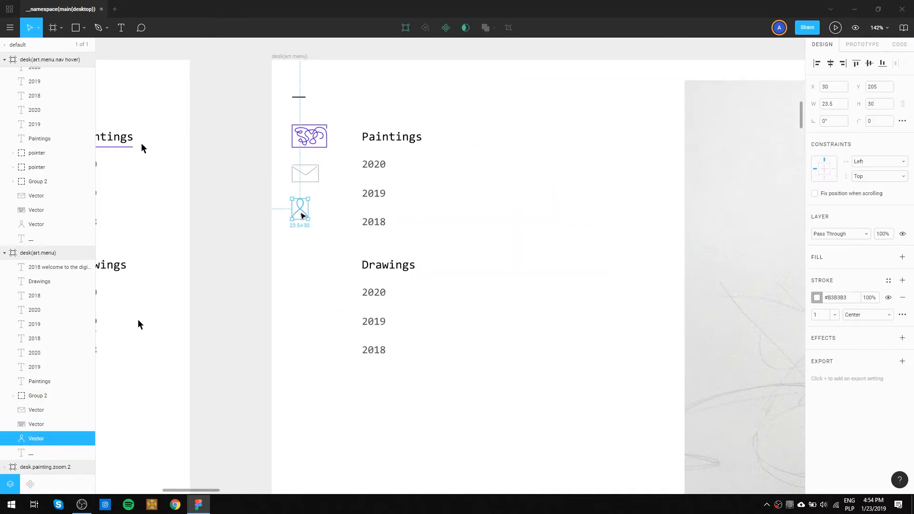
{"action": "left_click", "coordinate": [838, 300]}
{"action": "type", "text": "bbb"}
{"action": "key", "text": "Return"}
{"action": "left_click", "coordinate": [539, 195]}
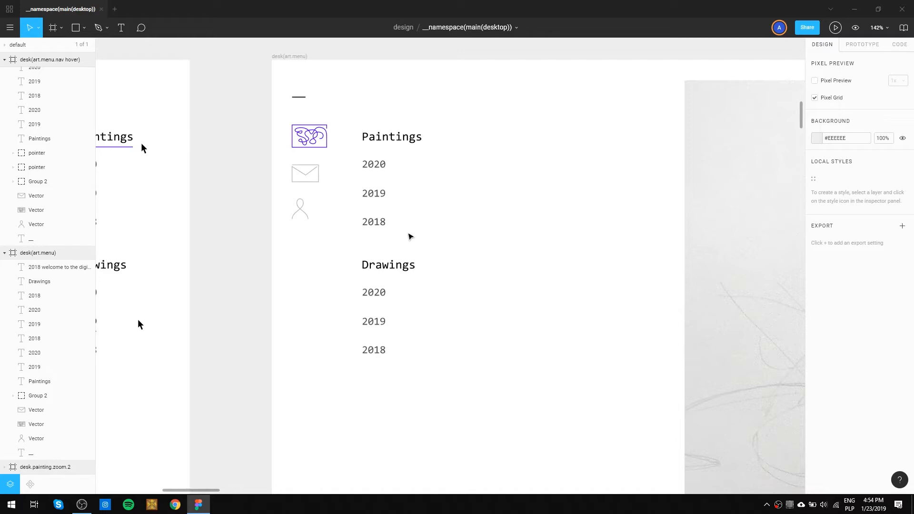
{"action": "key", "text": "XF86MonBrightnessUp"}
{"action": "key", "text": "XF86MonBrightnessUp"}
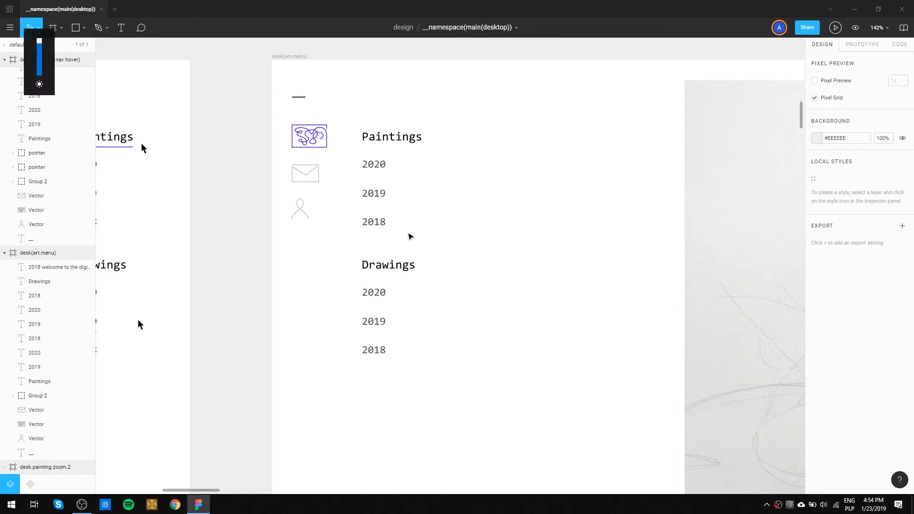
{"action": "key", "text": "XF86MonBrightnessDown"}
{"action": "key", "text": "XF86MonBrightnessDown"}
{"action": "key", "text": "XF86MonBrightnessUp"}
Check the stroke of the art, envelope and person icons in desk.main.onLoad and review the neighbouring logo.animation hover frame.
{"action": "left_click_drag", "start_coordinate": [351, 254], "coordinate": [518, 261]}
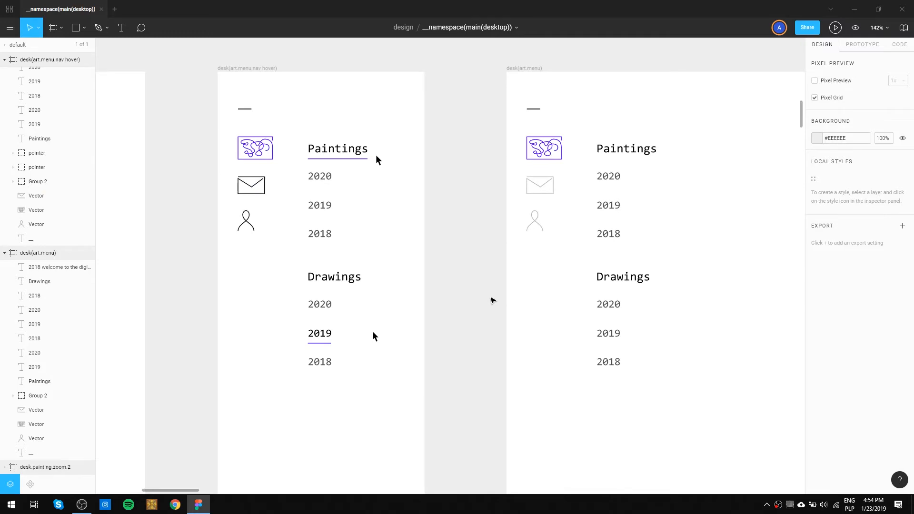
{"action": "scroll", "coordinate": [508, 269], "scroll_direction": "down", "scroll_amount": 3}
{"action": "mouse_move", "coordinate": [571, 126]}
{"action": "left_mouse_down"}
{"action": "mouse_move", "coordinate": [515, 257]}
{"action": "mouse_move", "coordinate": [592, 224]}
{"action": "left_mouse_up"}
{"action": "scroll", "coordinate": [592, 224], "scroll_direction": "up", "scroll_amount": 7}
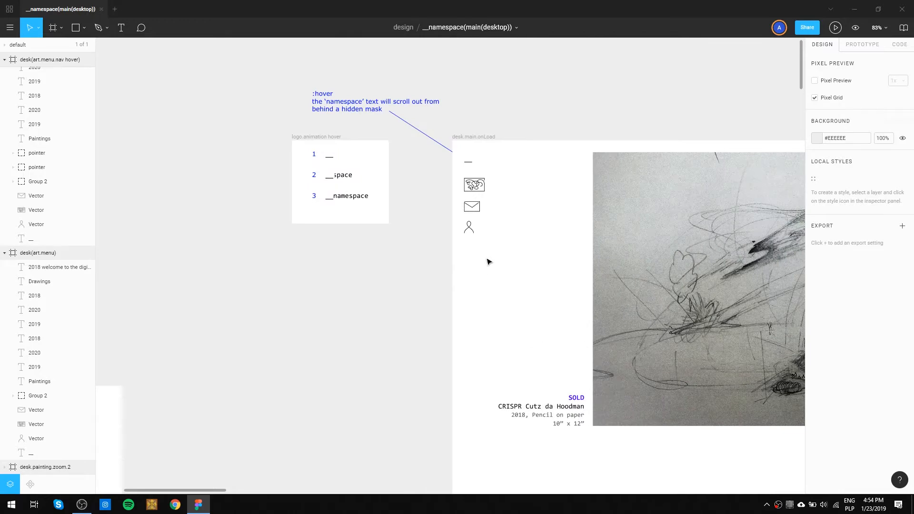
{"action": "left_click_drag", "start_coordinate": [487, 254], "coordinate": [459, 174]}
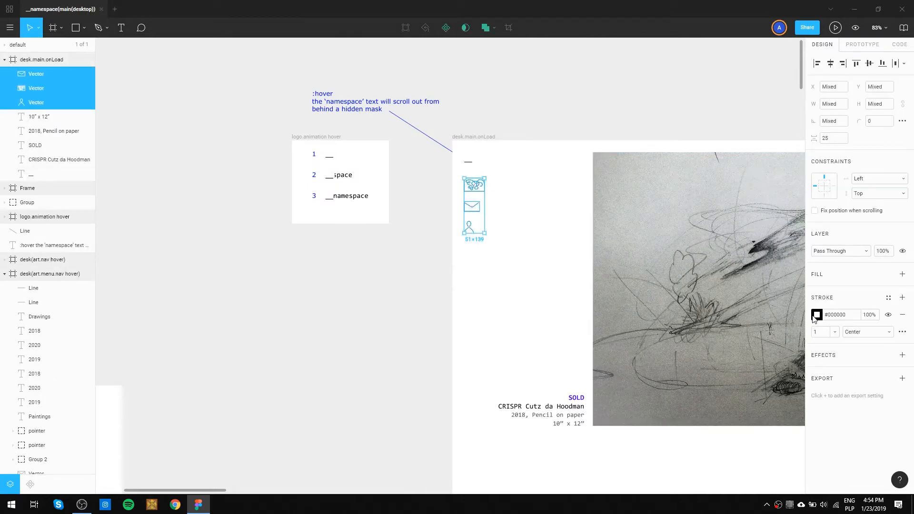
{"action": "left_click", "coordinate": [559, 269]}
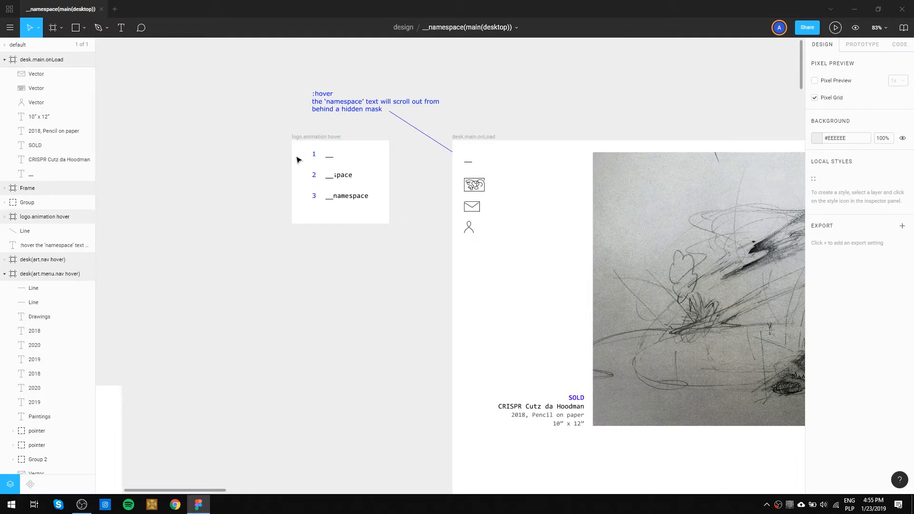
{"action": "scroll", "coordinate": [299, 159], "scroll_direction": "up", "scroll_amount": 2}
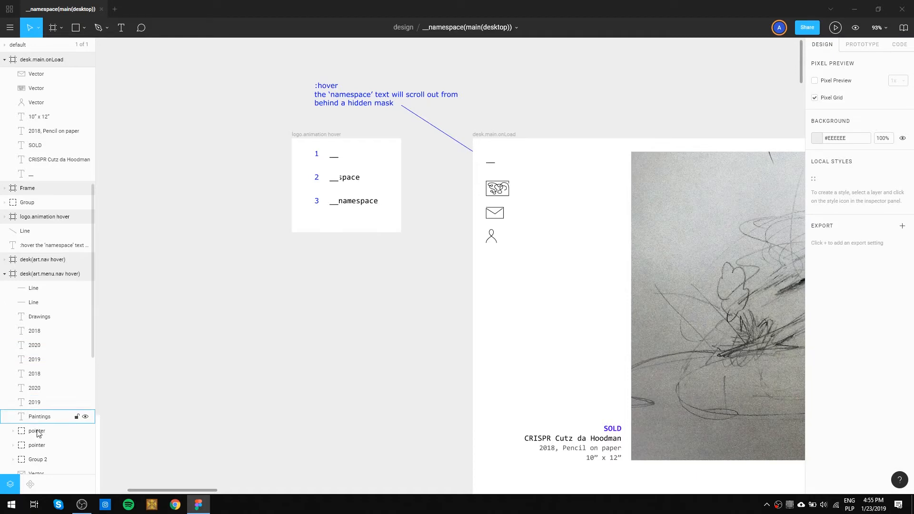
Turn the art icon in the desk.main.onLoad frame into a component and show the file's component list.
{"action": "left_click", "coordinate": [31, 484]}
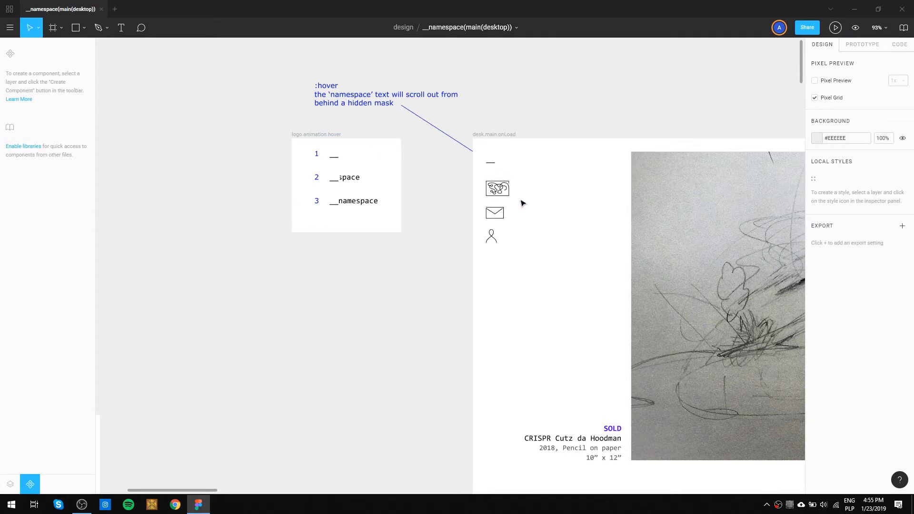
{"action": "left_click_drag", "start_coordinate": [534, 181], "coordinate": [268, 228]}
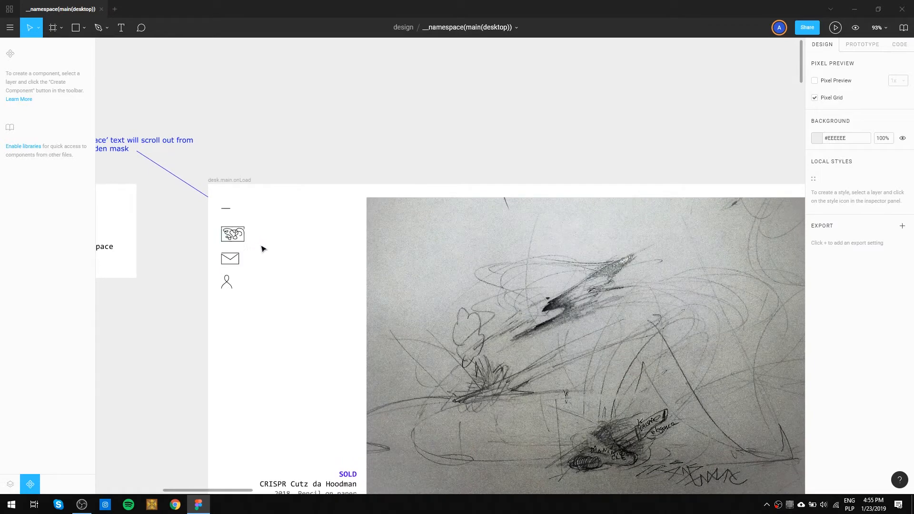
{"action": "left_click", "coordinate": [234, 236]}
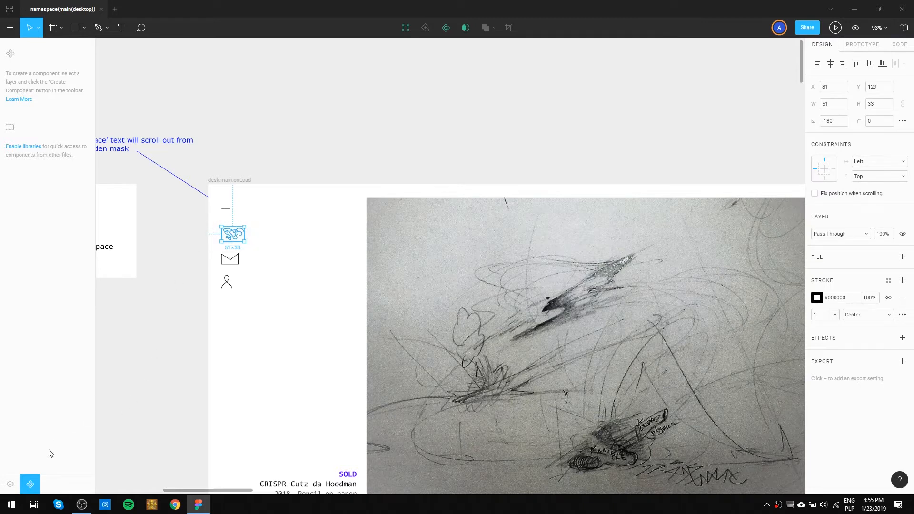
{"action": "left_click", "coordinate": [442, 31]}
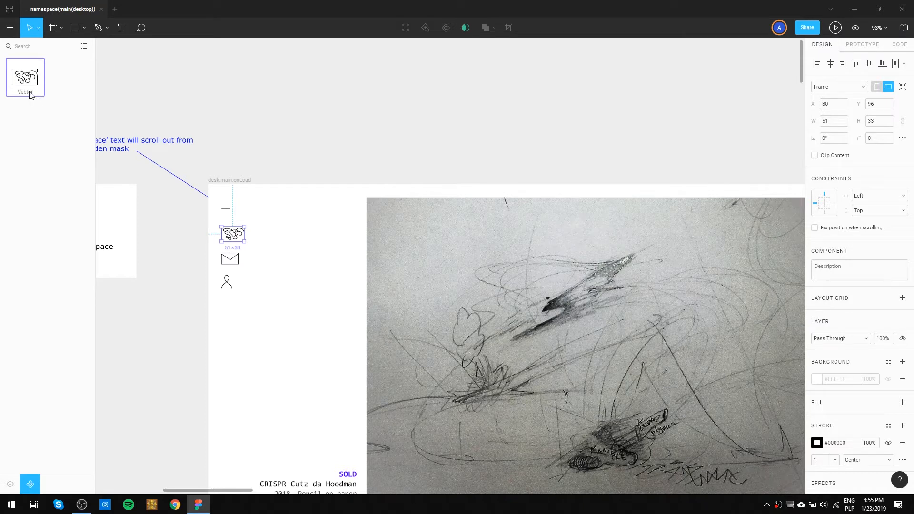
{"action": "left_click", "coordinate": [198, 91]}
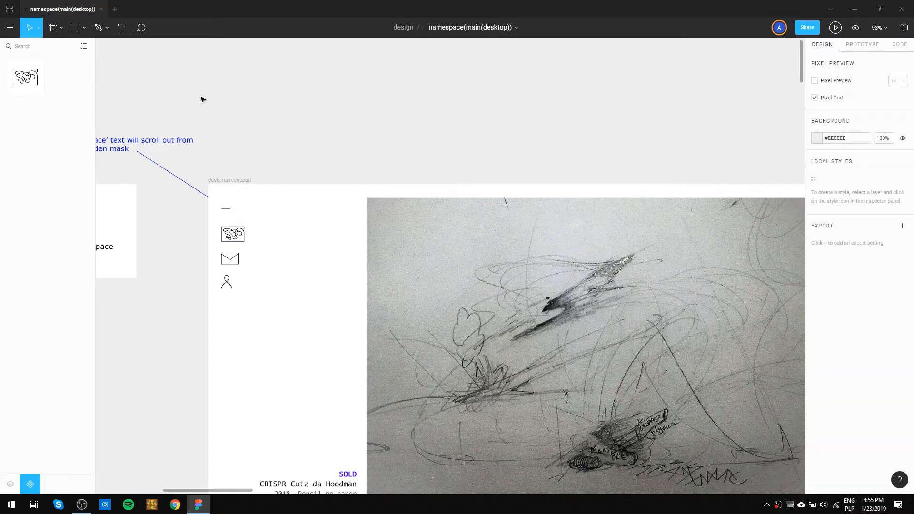
{"action": "left_click", "coordinate": [217, 229]}
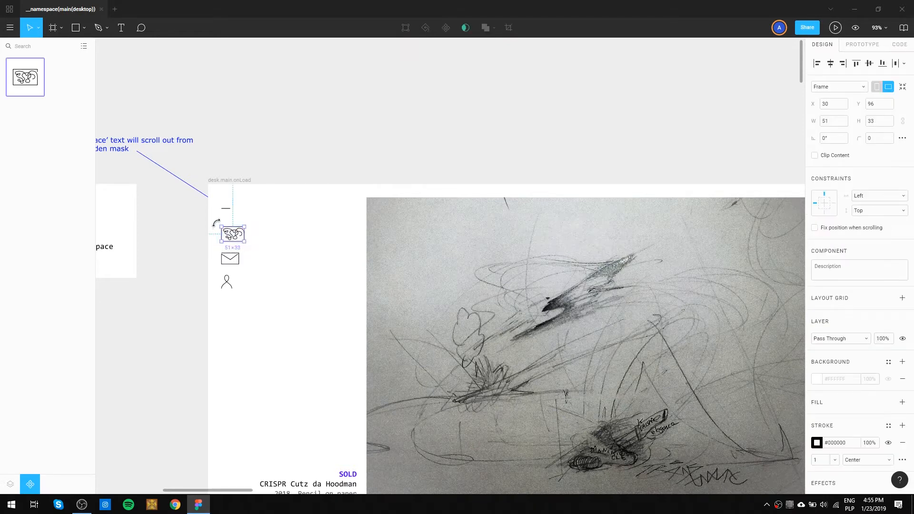
{"action": "left_click", "coordinate": [11, 30]}
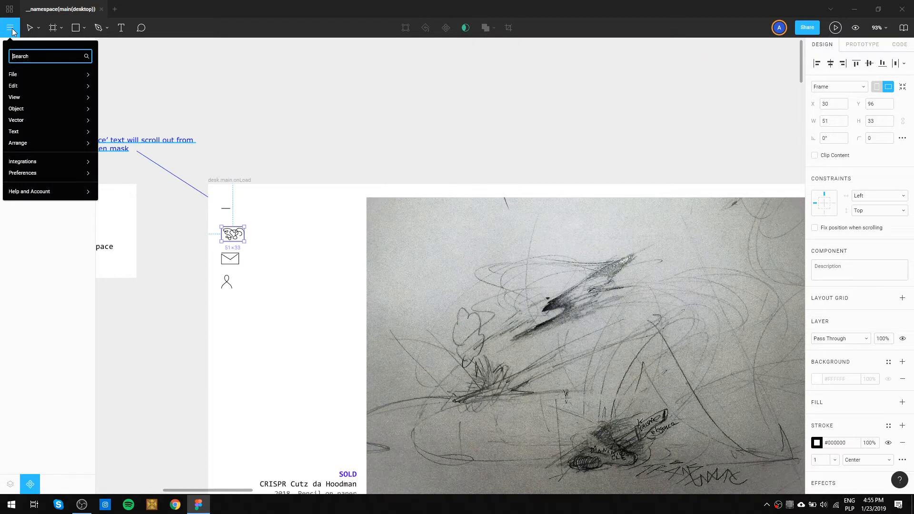
{"action": "left_click", "coordinate": [229, 73]}
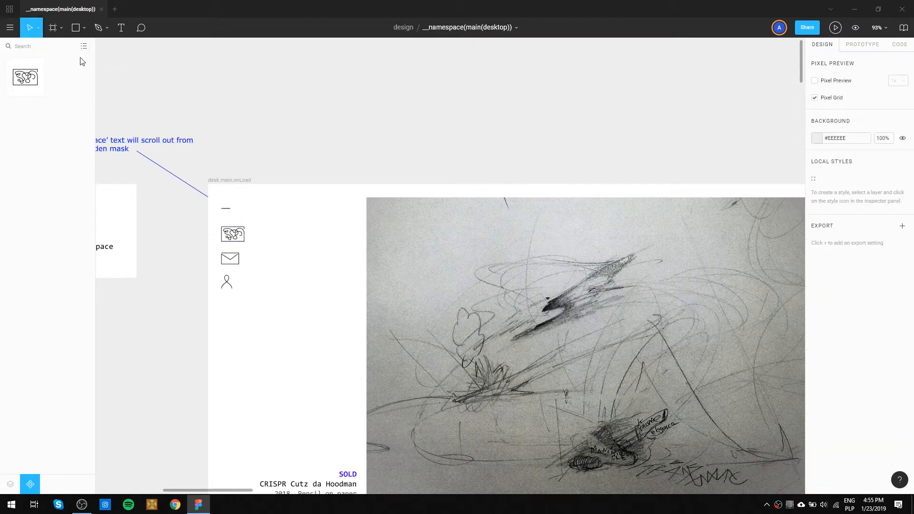
Rename the art icon component in the desk.main.onLoad frame as icon.painting.
{"action": "left_click", "coordinate": [11, 485]}
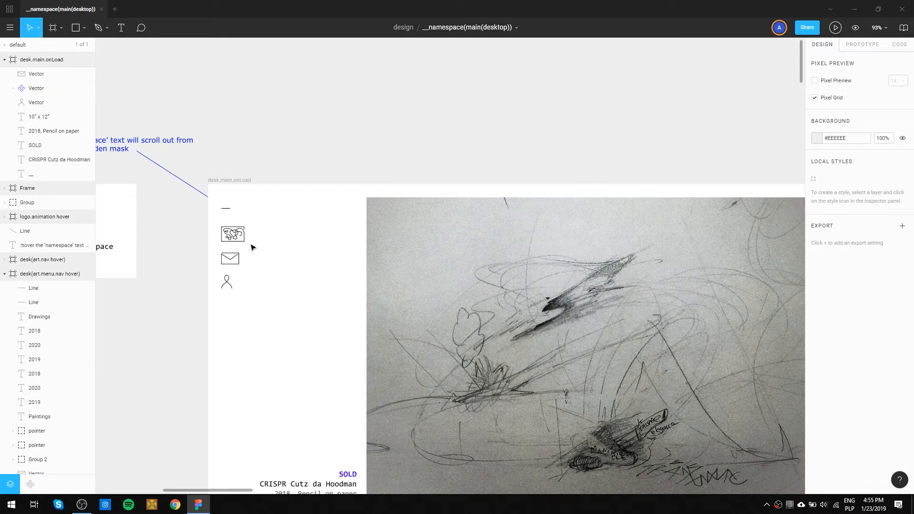
{"action": "left_click", "coordinate": [234, 235]}
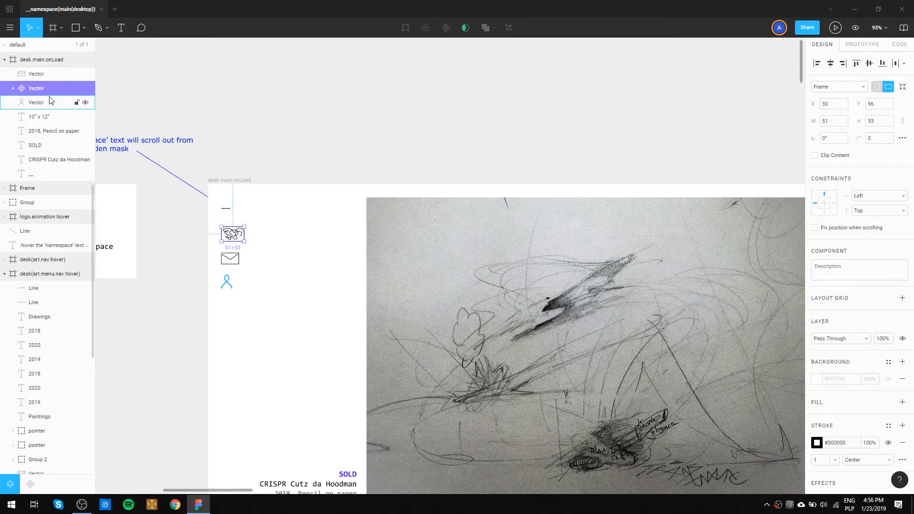
{"action": "double_click", "coordinate": [37, 89]}
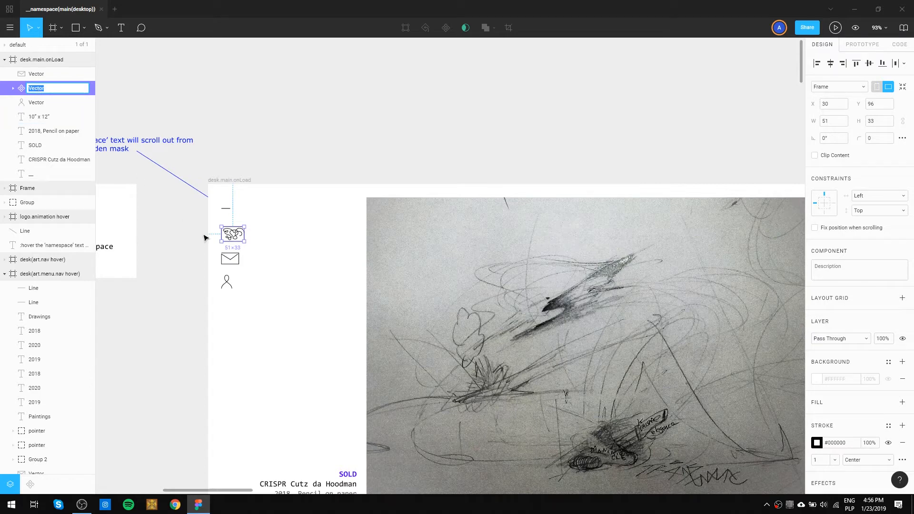
Try grey stroke swatches such as #BDBDBD and #E0E0E0 from the _namespace Colors palette on the icon.painting component.
{"action": "scroll", "coordinate": [229, 233], "scroll_direction": "up", "scroll_amount": 10}
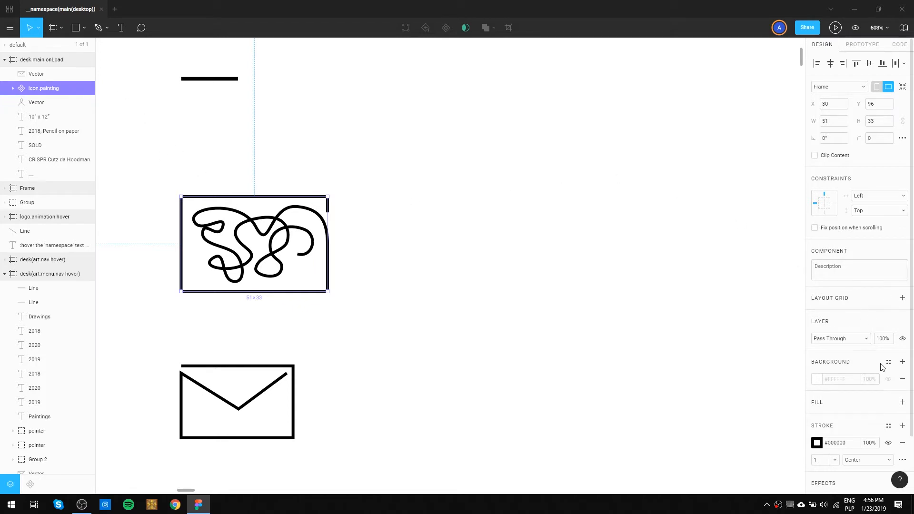
{"action": "left_click", "coordinate": [844, 443]}
{"action": "left_click", "coordinate": [819, 443]}
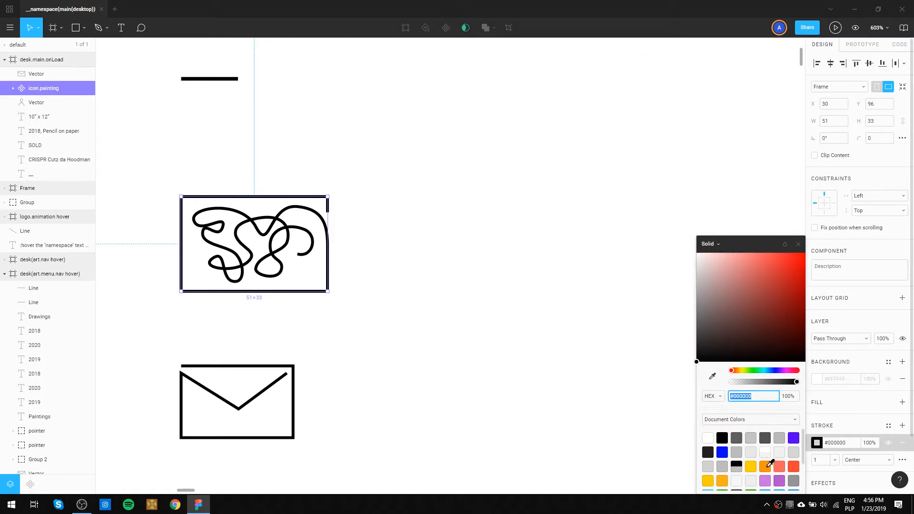
{"action": "left_click", "coordinate": [767, 420]}
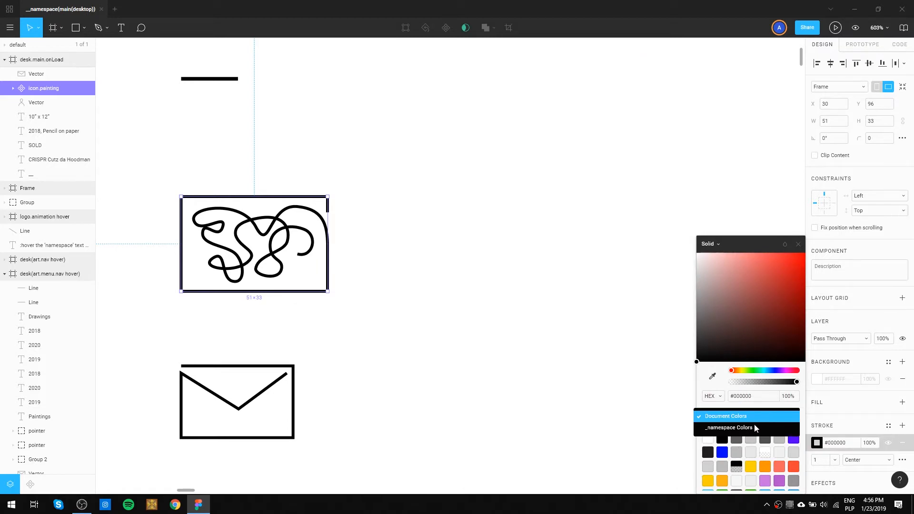
{"action": "left_click", "coordinate": [753, 428]}
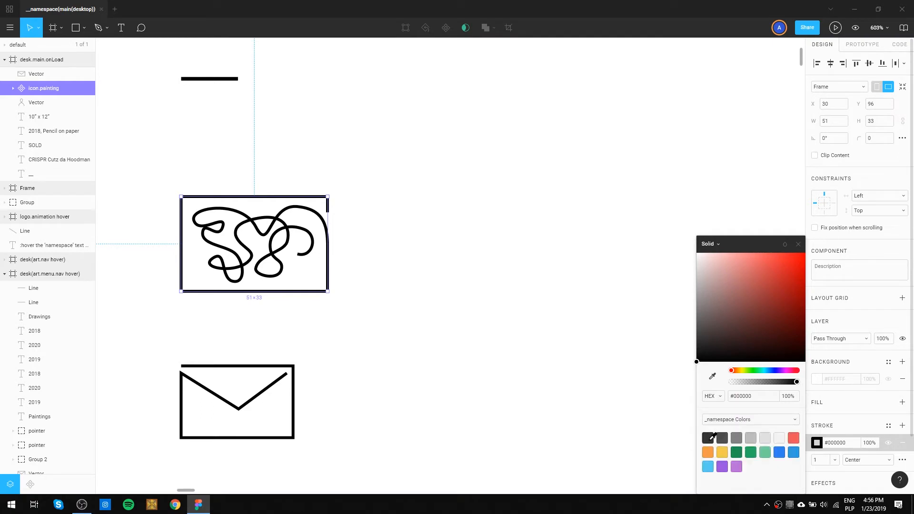
{"action": "left_click", "coordinate": [723, 436]}
{"action": "left_click", "coordinate": [740, 437]}
{"action": "left_click", "coordinate": [750, 437]}
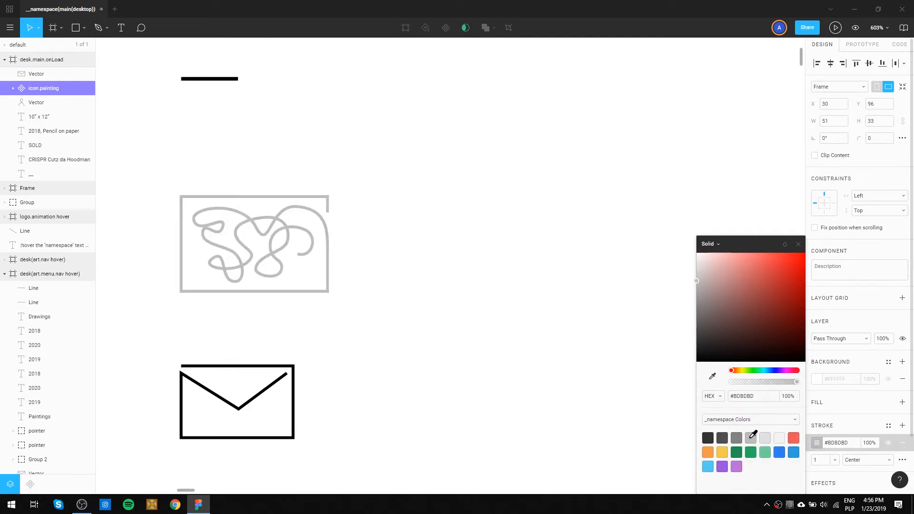
{"action": "left_click", "coordinate": [738, 436]}
{"action": "left_click", "coordinate": [763, 436]}
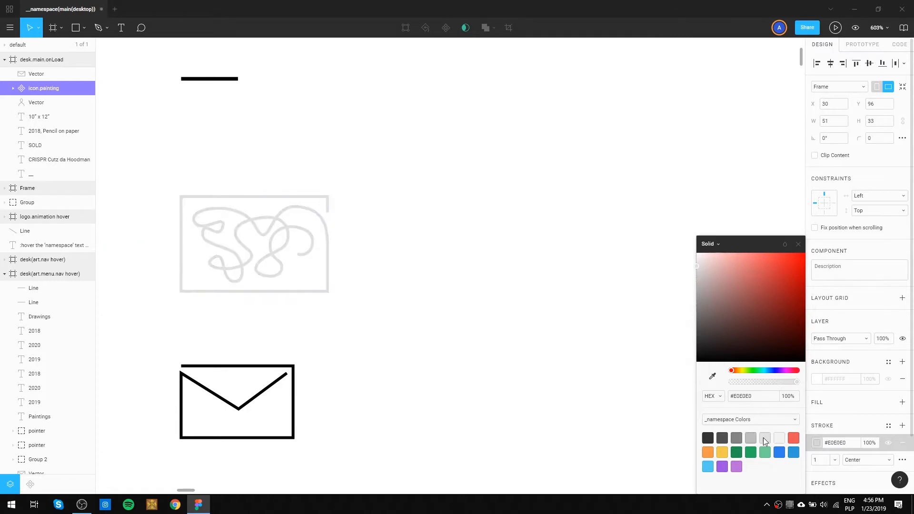
Compare the grey swatches in the Document Colors palette and set the icon.painting component's stroke to #BBBBBB.
{"action": "left_click", "coordinate": [785, 421]}
{"action": "left_click", "coordinate": [788, 399]}
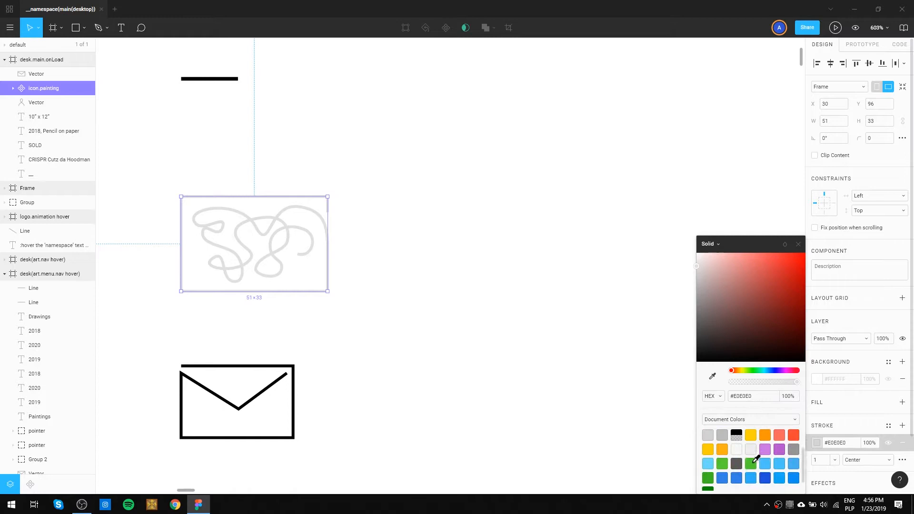
{"action": "scroll", "coordinate": [756, 458], "scroll_direction": "up", "scroll_amount": 2}
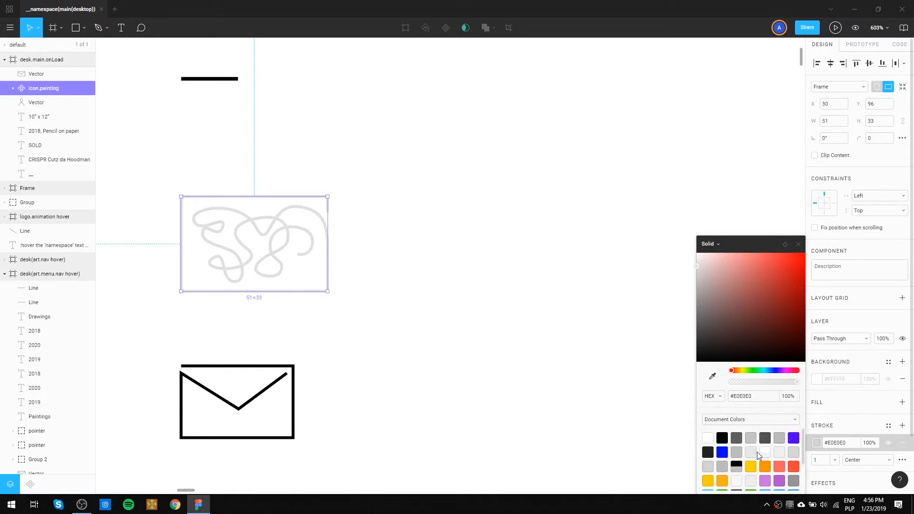
{"action": "left_click", "coordinate": [736, 437]}
{"action": "left_click", "coordinate": [722, 437]}
{"action": "left_click", "coordinate": [764, 436]}
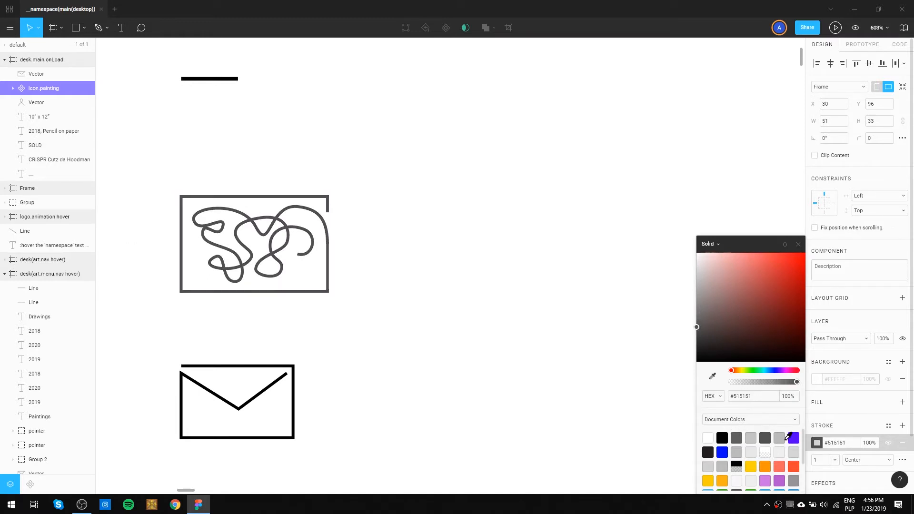
{"action": "left_click", "coordinate": [781, 439]}
{"action": "left_click", "coordinate": [752, 436]}
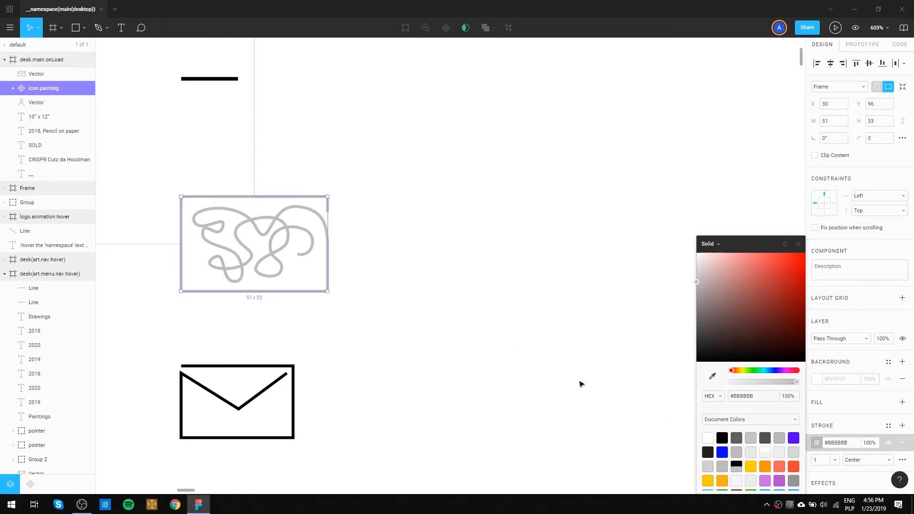
{"action": "left_click", "coordinate": [751, 452]}
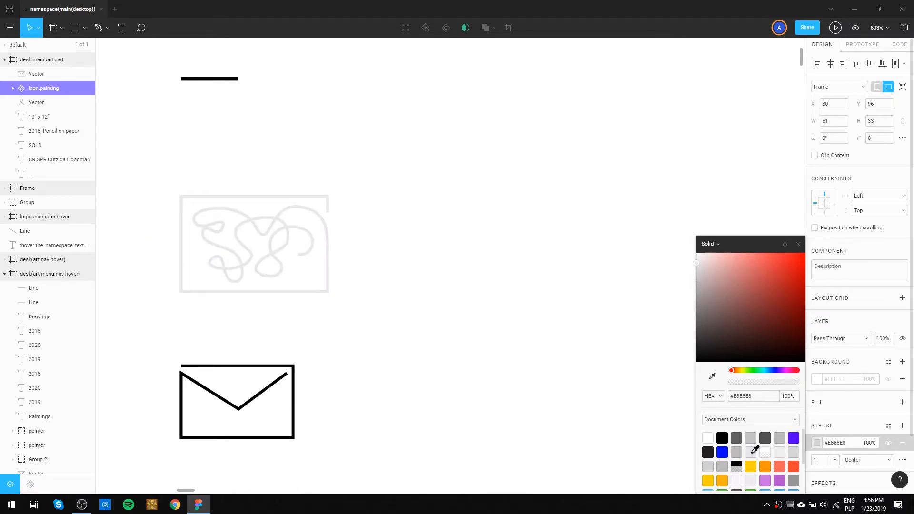
{"action": "left_click", "coordinate": [738, 451]}
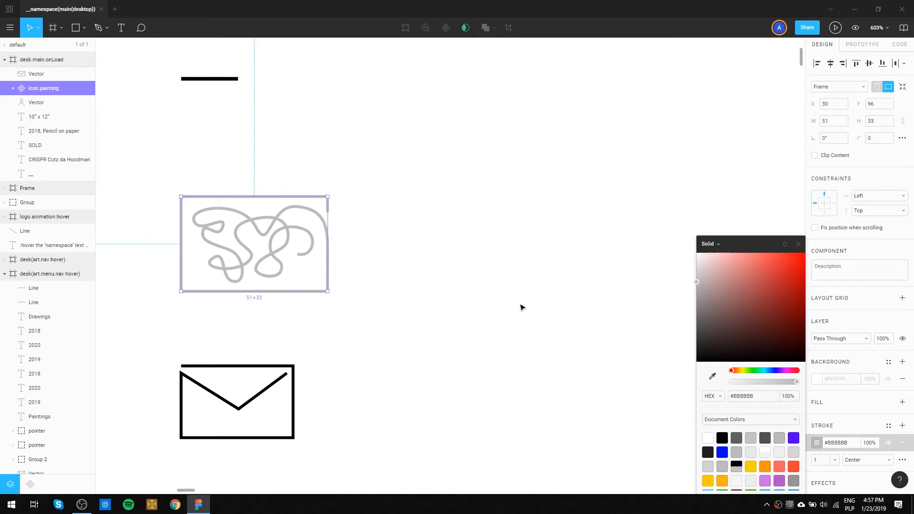
{"action": "left_click", "coordinate": [519, 281]}
Turn the envelope icon in the desk.main.onLoad frame into a component.
{"action": "left_click_drag", "start_coordinate": [382, 327], "coordinate": [219, 450]}
{"action": "left_click_drag", "start_coordinate": [262, 377], "coordinate": [3, 475]}
{"action": "key", "text": "ctrl+z"}
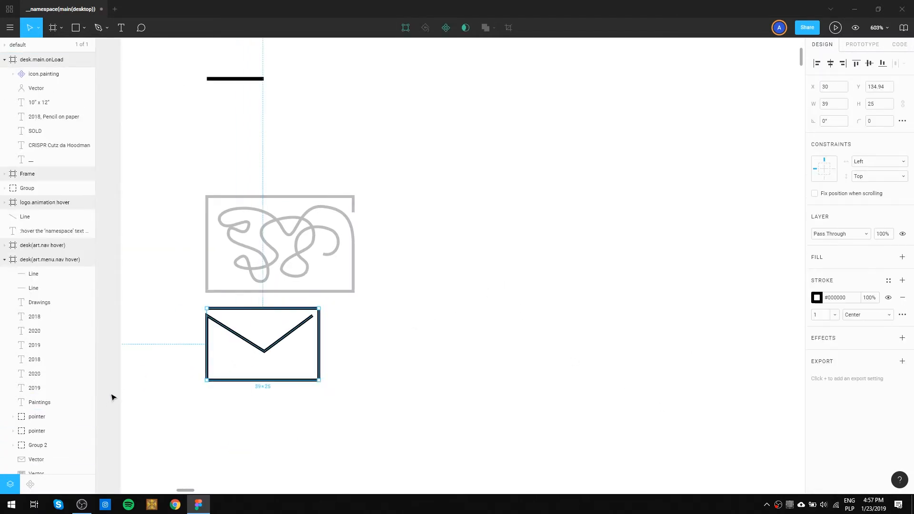
{"action": "left_click", "coordinate": [31, 485]}
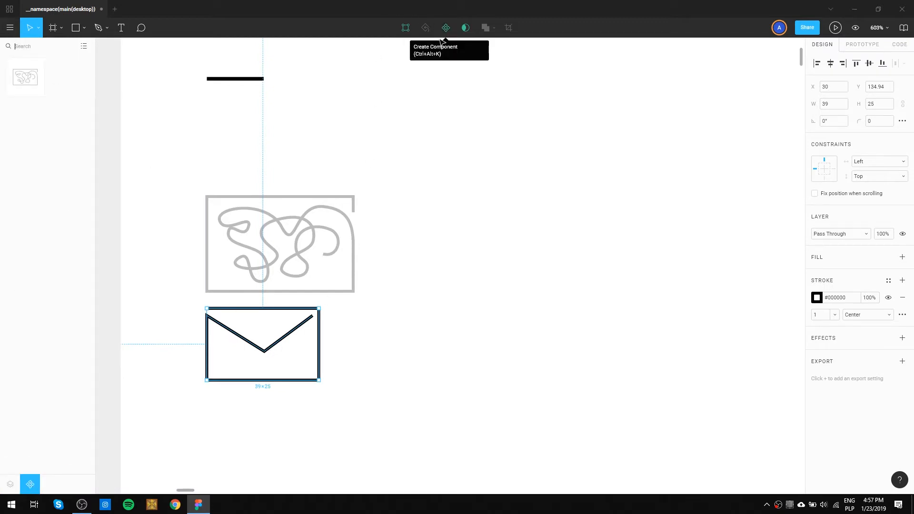
{"action": "key", "text": "alt"}
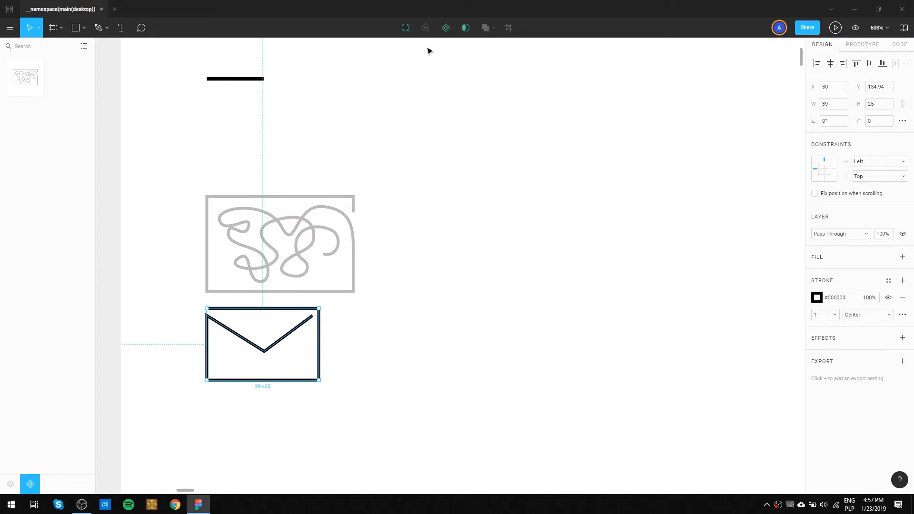
{"action": "key", "text": "ctrl+alt+k"}
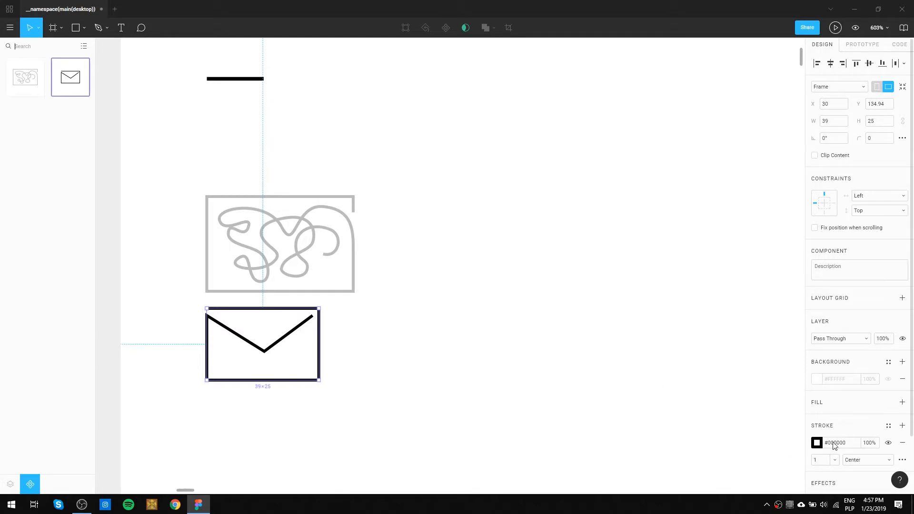
Set the stroke of the envelope component to #BBBBBB from the document colours.
{"action": "left_click", "coordinate": [816, 443]}
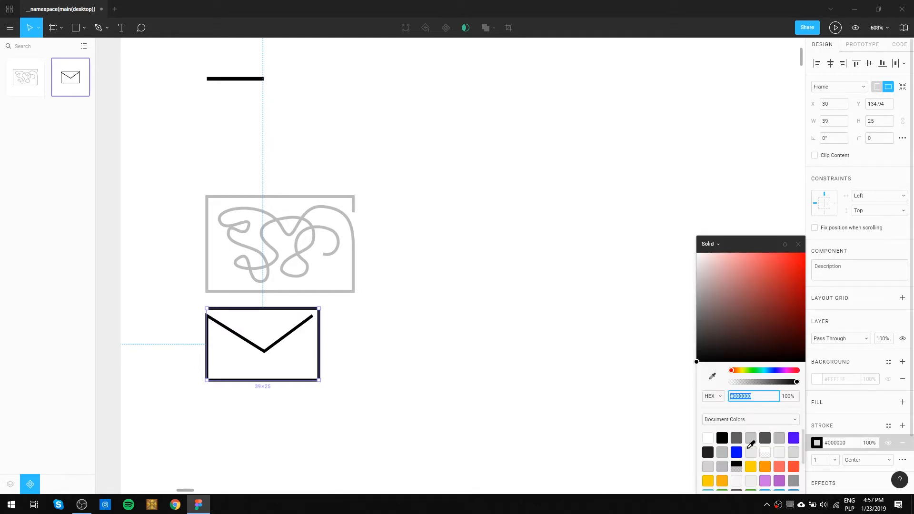
{"action": "left_click", "coordinate": [723, 451]}
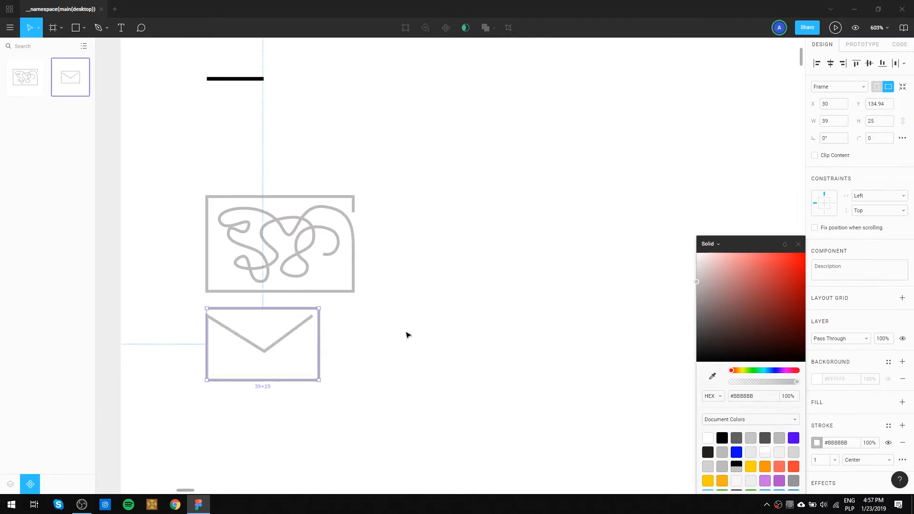
{"action": "left_click", "coordinate": [441, 188]}
{"action": "scroll", "coordinate": [425, 267], "scroll_direction": "down", "scroll_amount": 4}
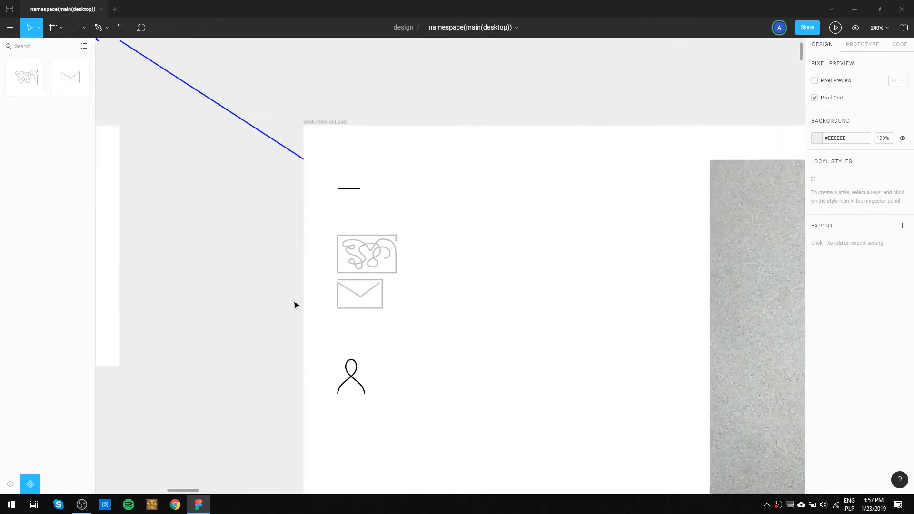
Undo the envelope icon's stroke change, component creation and accidental move.
{"action": "key", "text": "ctrl+z"}
{"action": "key", "text": "ctrl+z"}
{"action": "key", "text": "ctrl+z"}
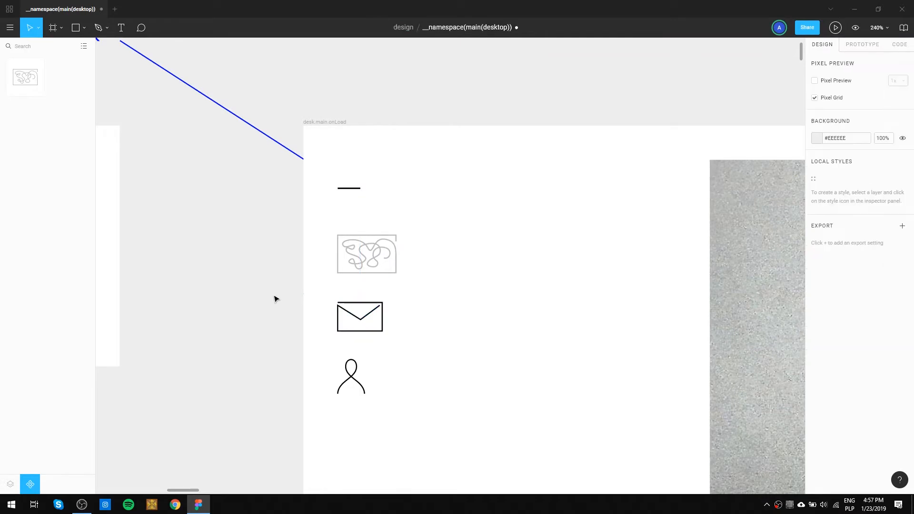
{"action": "key", "text": "ctrl+z"}
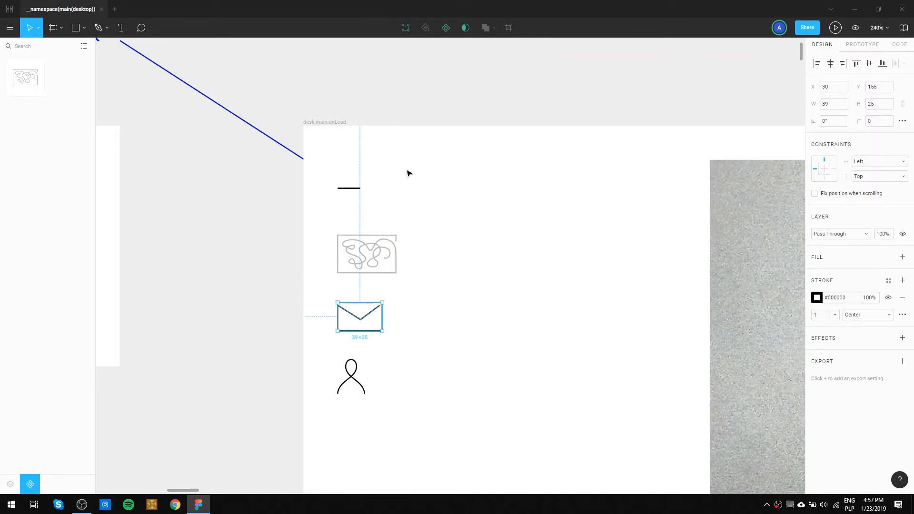
Turn the envelope icon, in its original position, into a component with a #BBBBBB stroke.
{"action": "left_click", "coordinate": [445, 28]}
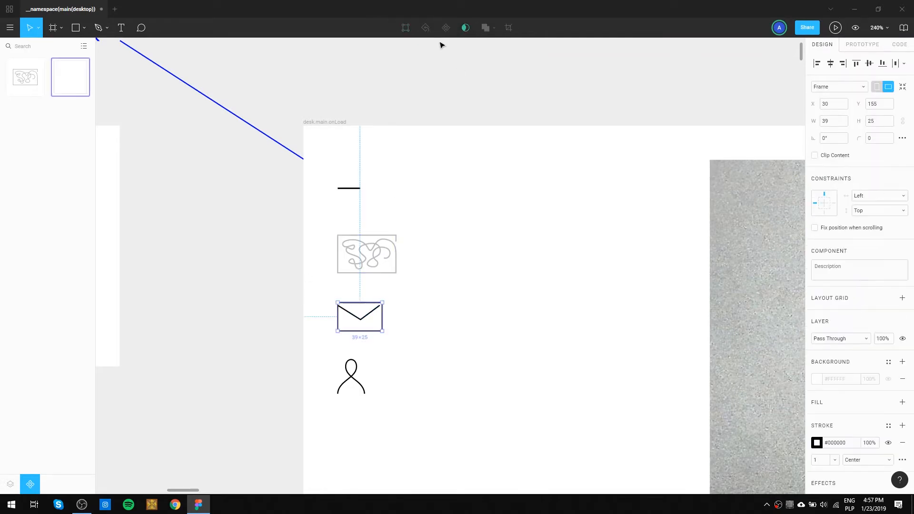
{"action": "left_click", "coordinate": [817, 443]}
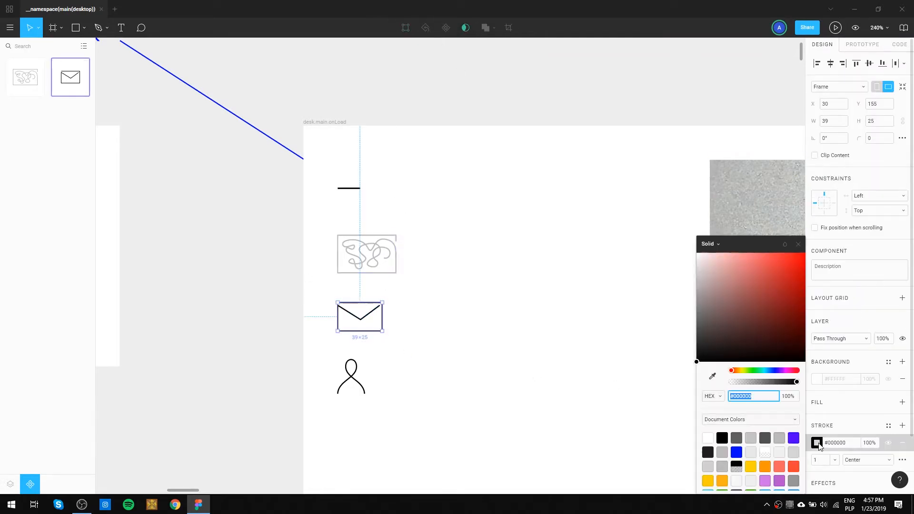
{"action": "left_click", "coordinate": [722, 452]}
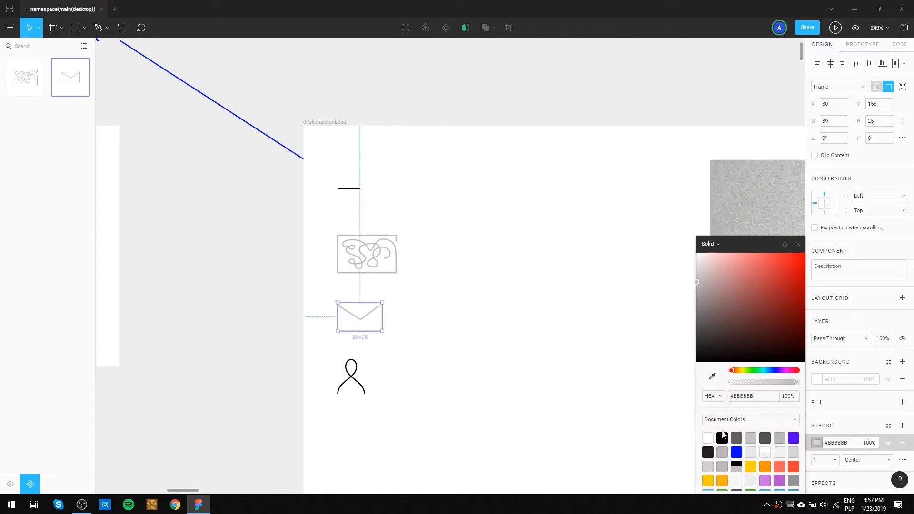
{"action": "left_click", "coordinate": [476, 332]}
Rename the envelope component in the desk.main.onLoad frame as icon.email.
{"action": "left_click", "coordinate": [375, 316]}
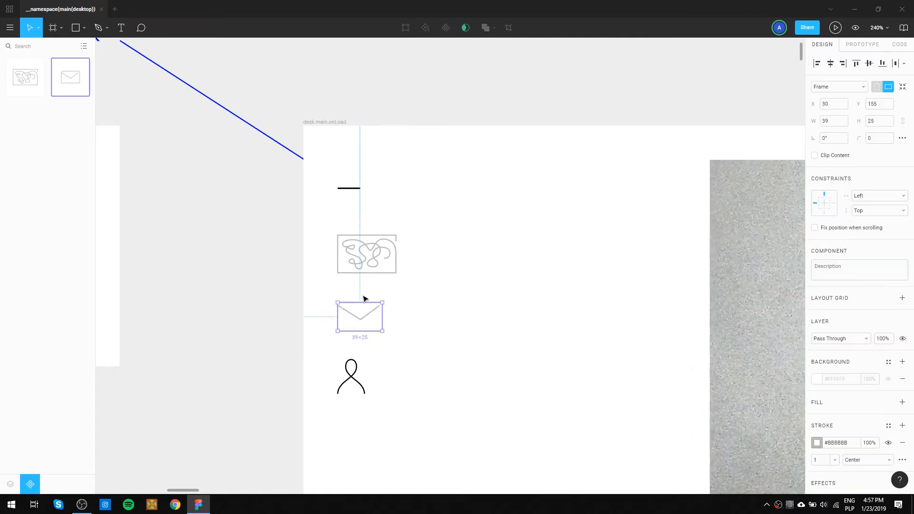
{"action": "left_click", "coordinate": [7, 486]}
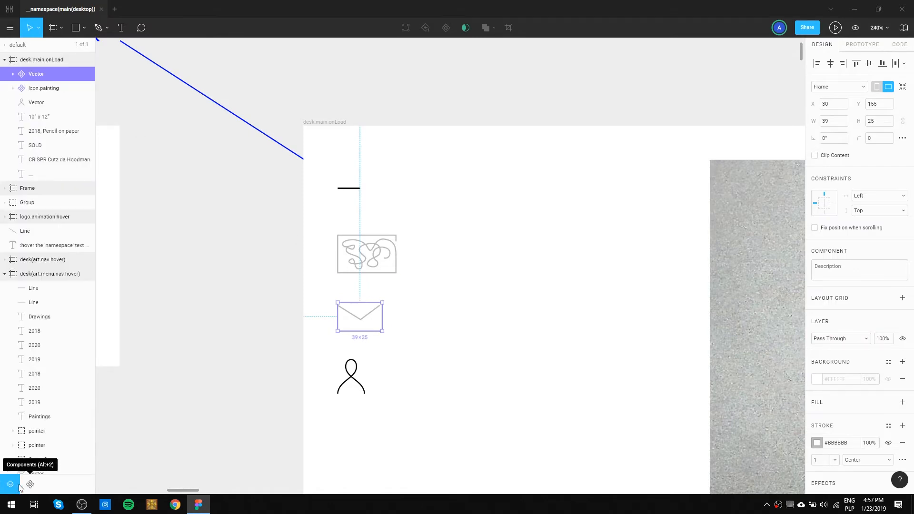
{"action": "left_click", "coordinate": [25, 487]}
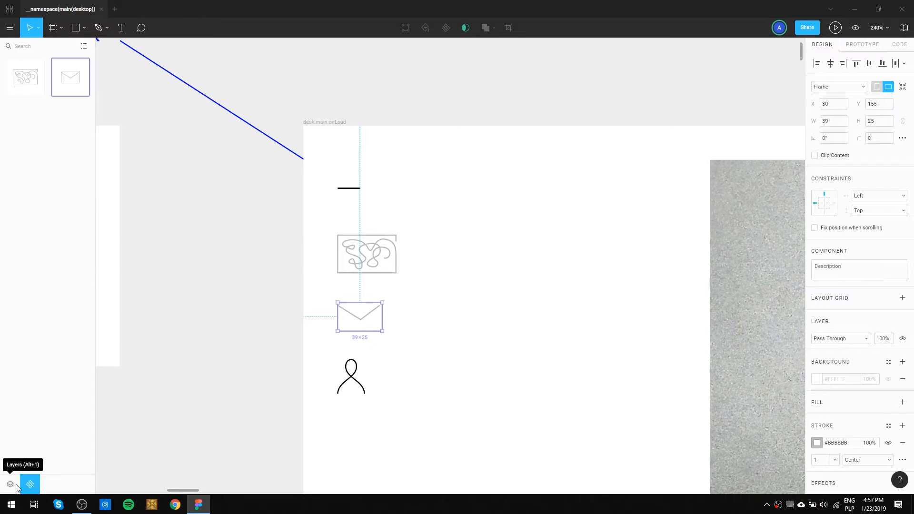
{"action": "left_click", "coordinate": [16, 487]}
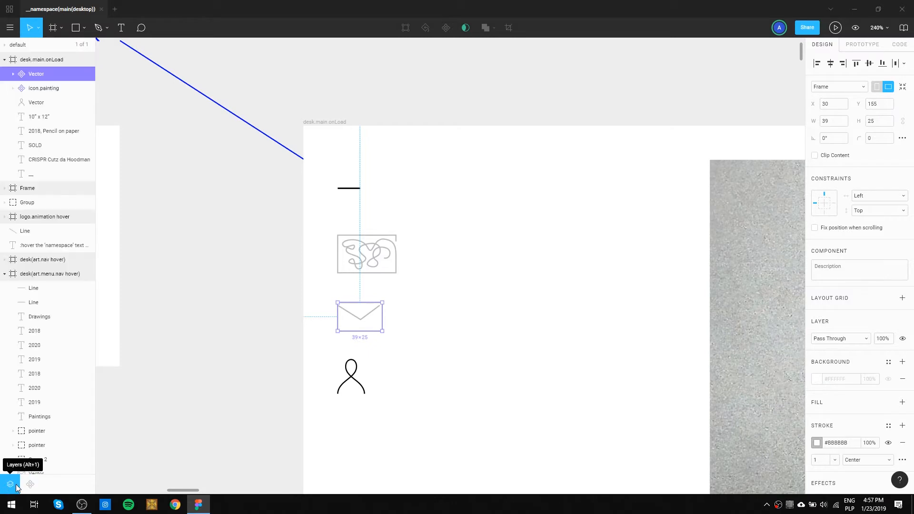
{"action": "double_click", "coordinate": [36, 75]}
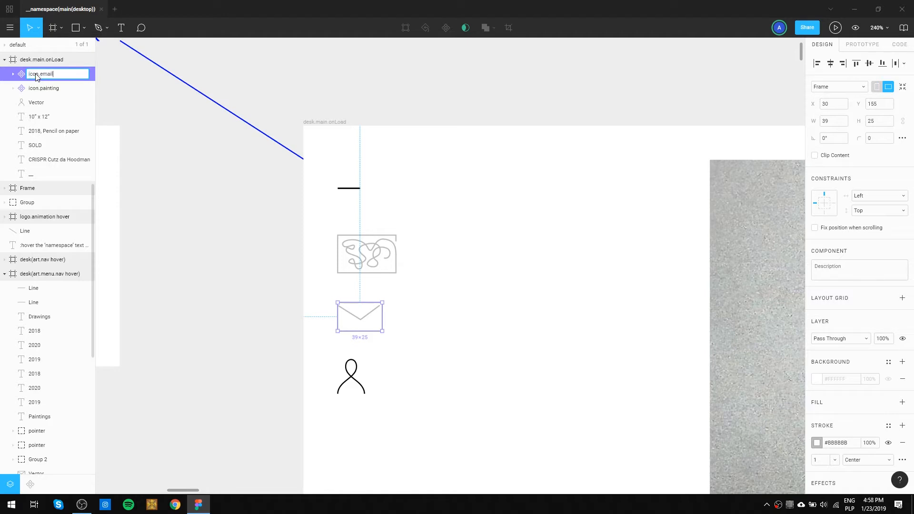
{"action": "key", "text": "Return"}
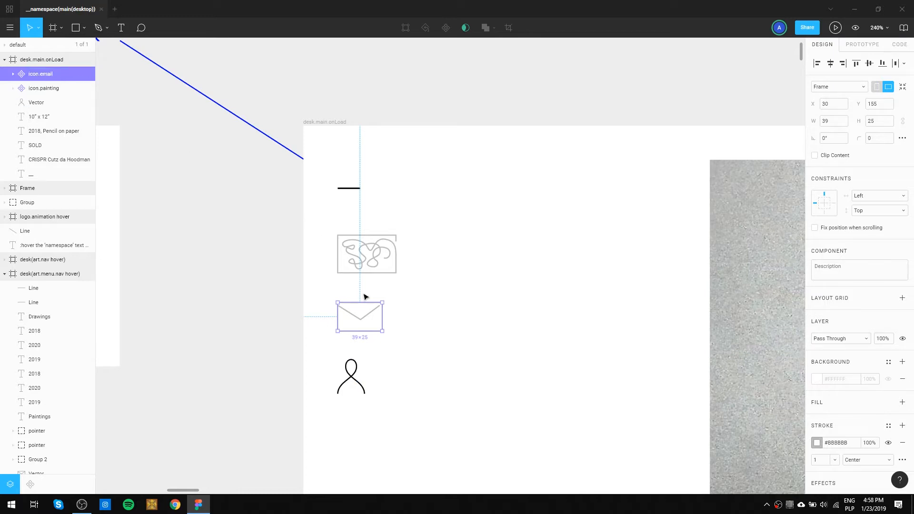
{"action": "left_click_drag", "start_coordinate": [405, 403], "coordinate": [327, 353]}
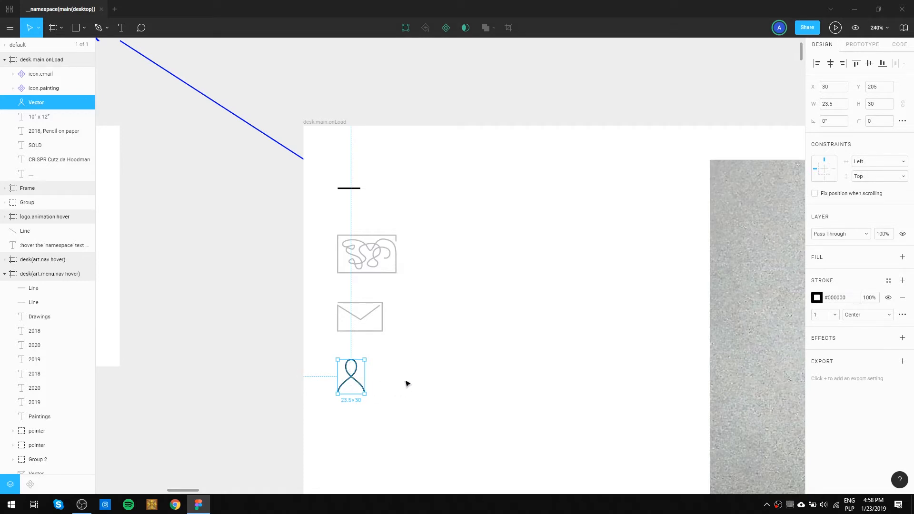
{"action": "double_click", "coordinate": [38, 103]}
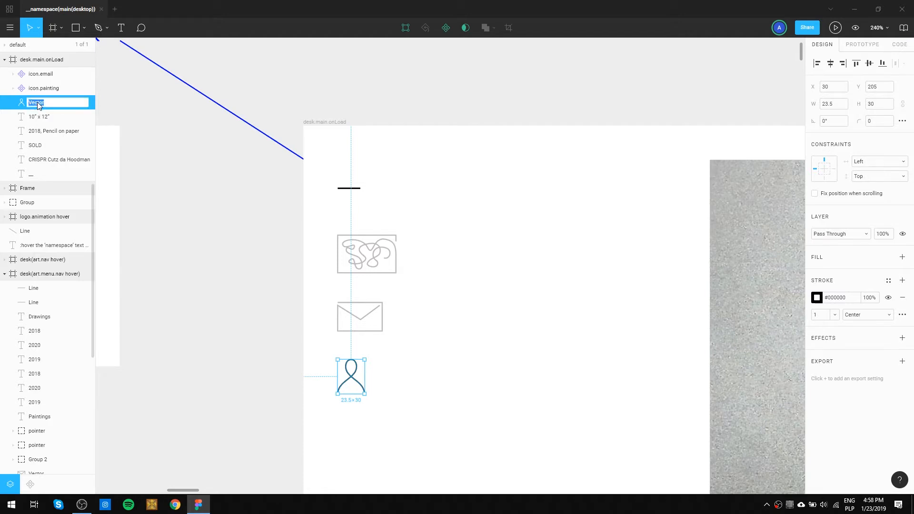
{"action": "left_click", "coordinate": [145, 188]}
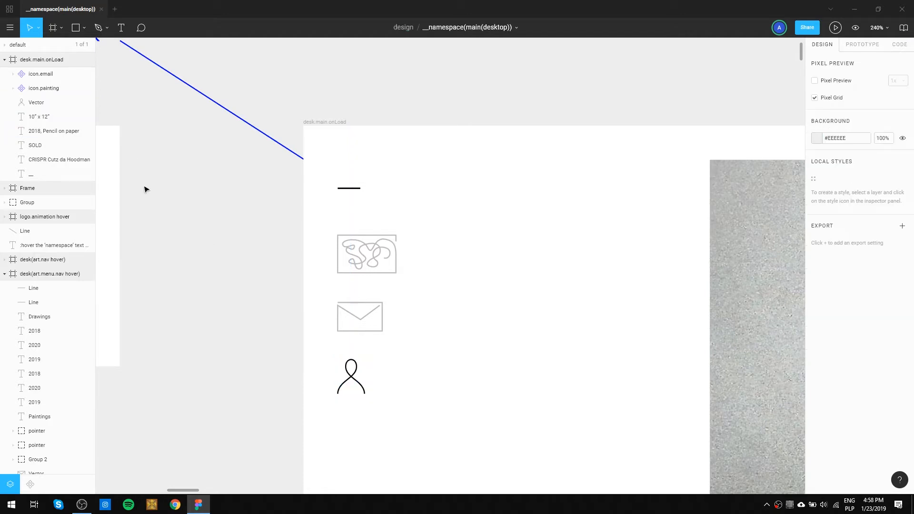
Turn the person icon in desk.main.onLoad into a component and apply the envelope icon's #BBBBBB stroke to it.
{"action": "left_click", "coordinate": [35, 103]}
{"action": "key", "text": "ctrl+alt+k"}
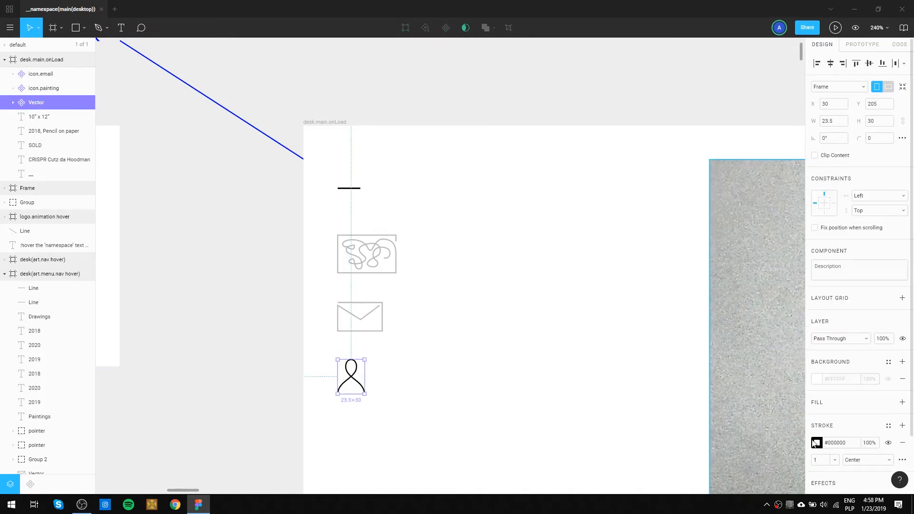
{"action": "left_click", "coordinate": [382, 322]}
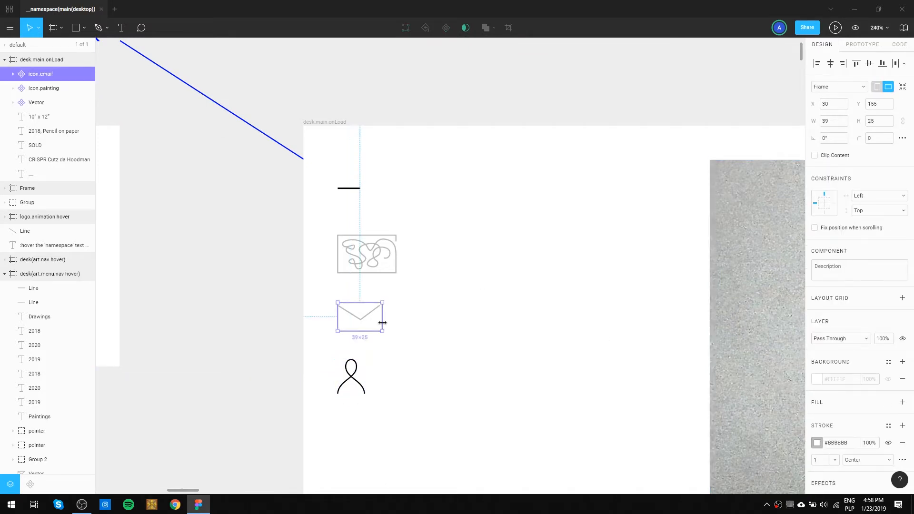
{"action": "left_click", "coordinate": [348, 376]}
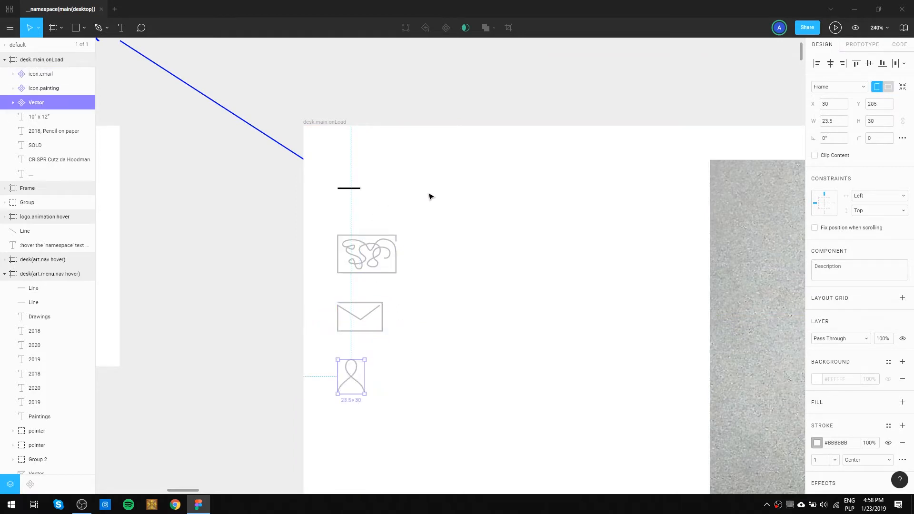
{"action": "left_click", "coordinate": [501, 363]}
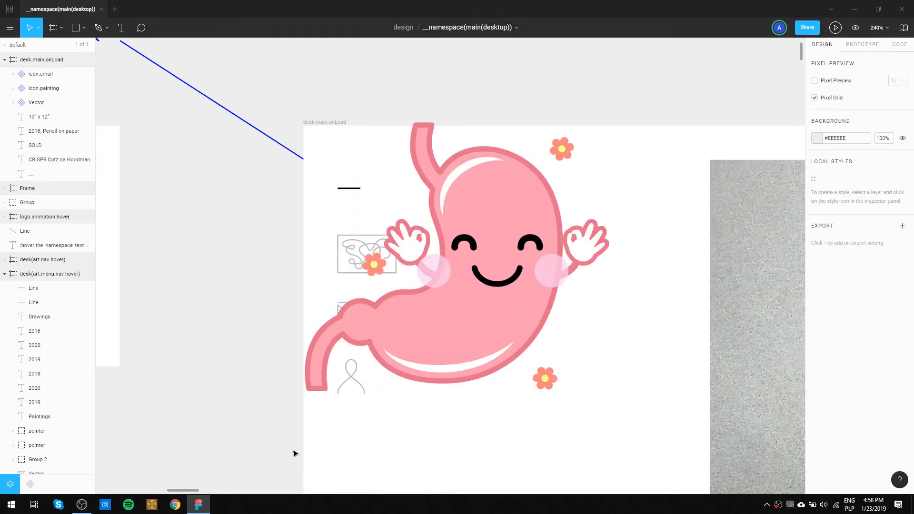
Rename the person icon component in the desk.main.onLoad frame as icon.about.
{"action": "left_click", "coordinate": [352, 378]}
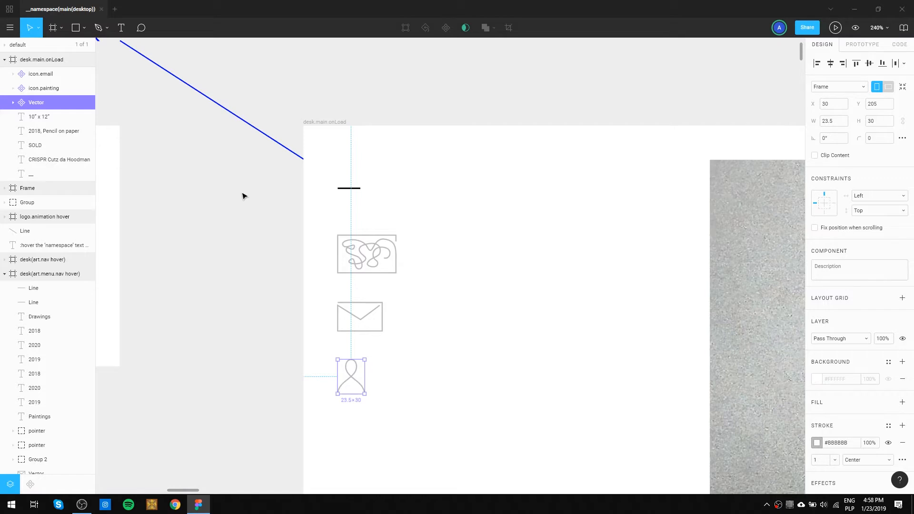
{"action": "double_click", "coordinate": [41, 104]}
{"action": "type", "text": "icon.ab"}
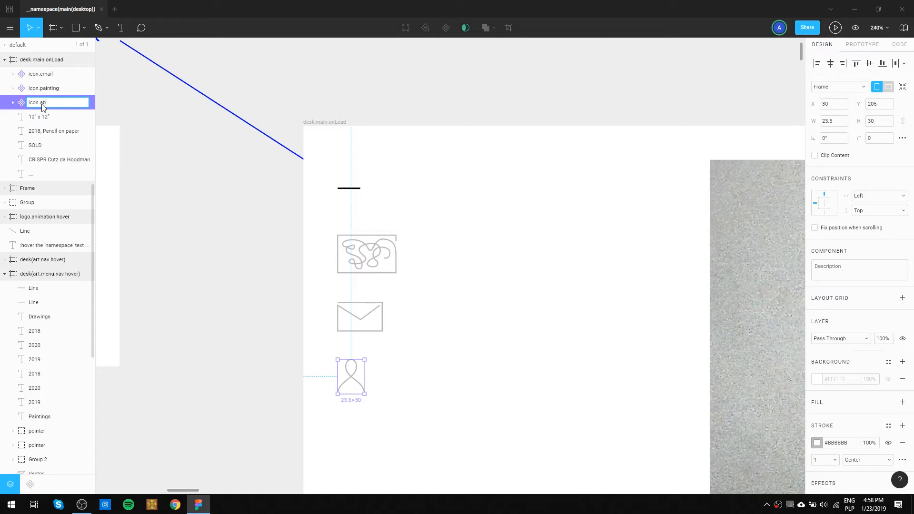
{"action": "key", "text": "Return"}
{"action": "left_click", "coordinate": [354, 205]}
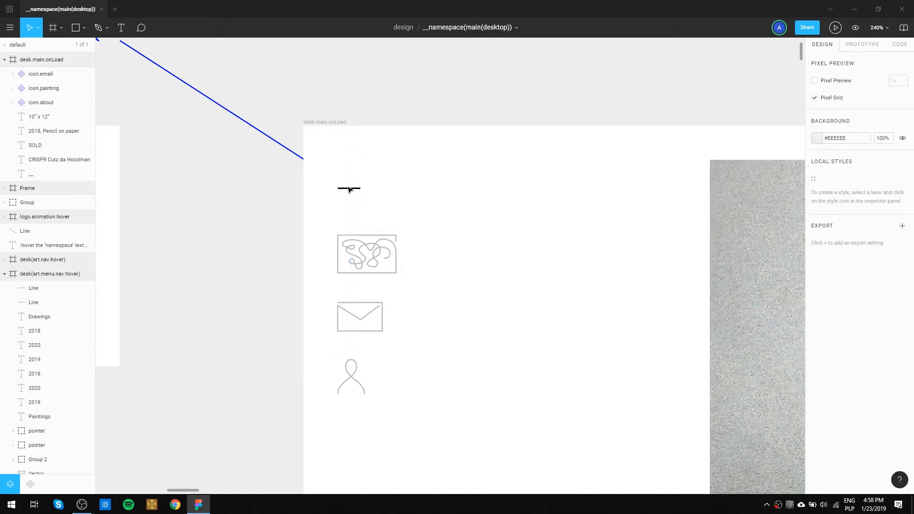
Nudge the underscore logo in desk.main.onLoad down to Y 39.64 and set its fill to #BBBBBB from the document colours.
{"action": "left_click", "coordinate": [348, 189]}
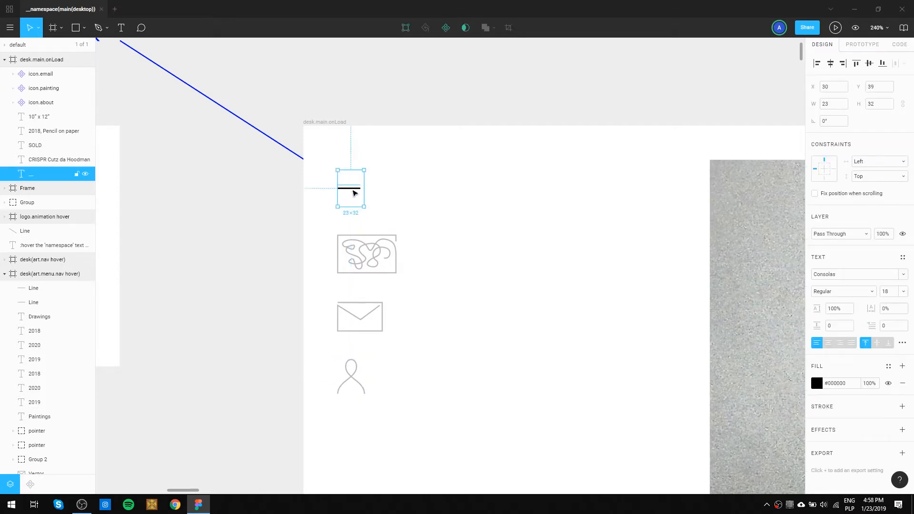
{"action": "scroll", "coordinate": [353, 195], "scroll_direction": "up", "scroll_amount": 5}
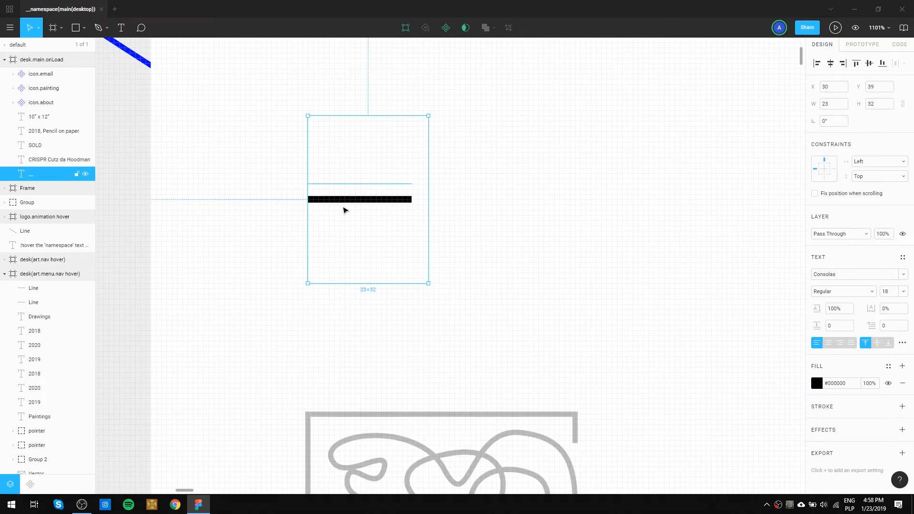
{"action": "left_click_drag", "start_coordinate": [349, 184], "coordinate": [347, 196]}
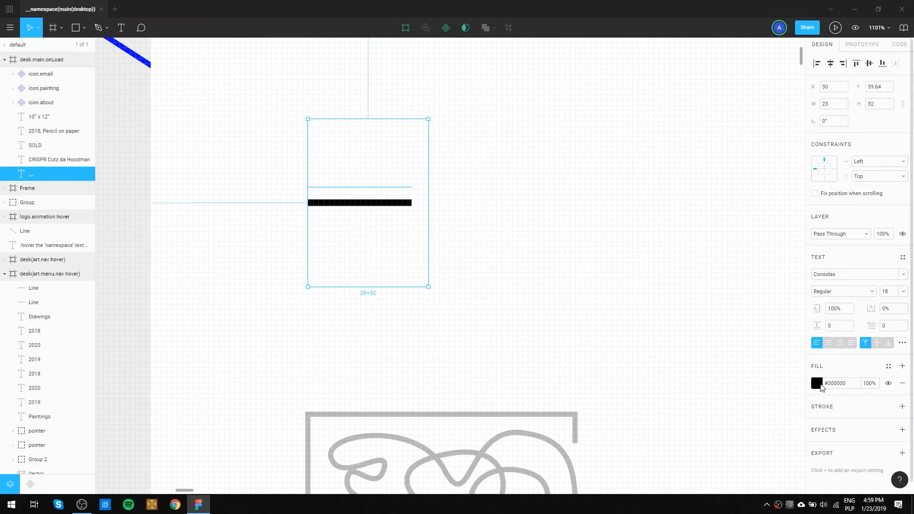
{"action": "left_click", "coordinate": [817, 384]}
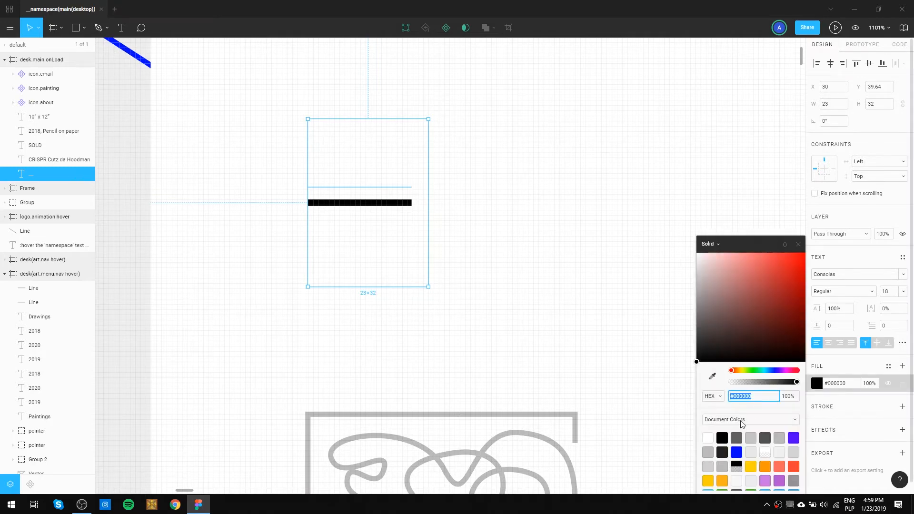
{"action": "left_click", "coordinate": [709, 452]}
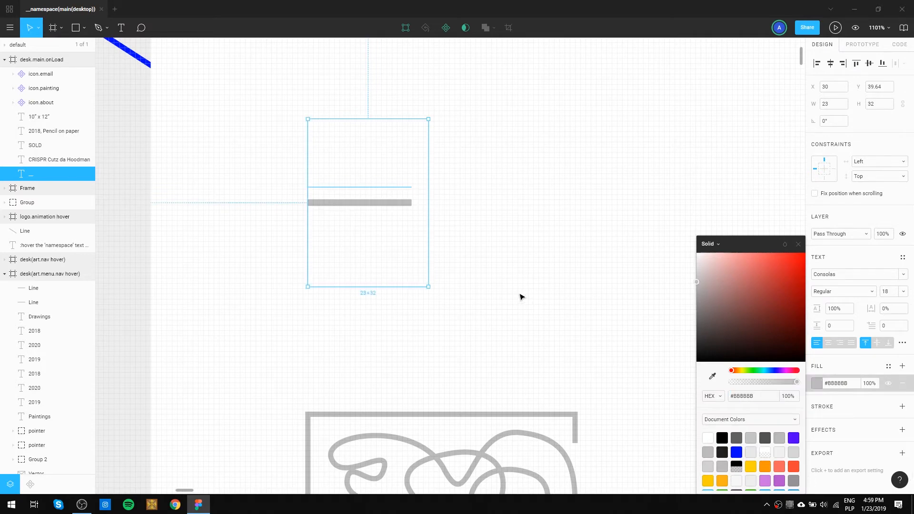
{"action": "left_click", "coordinate": [509, 188]}
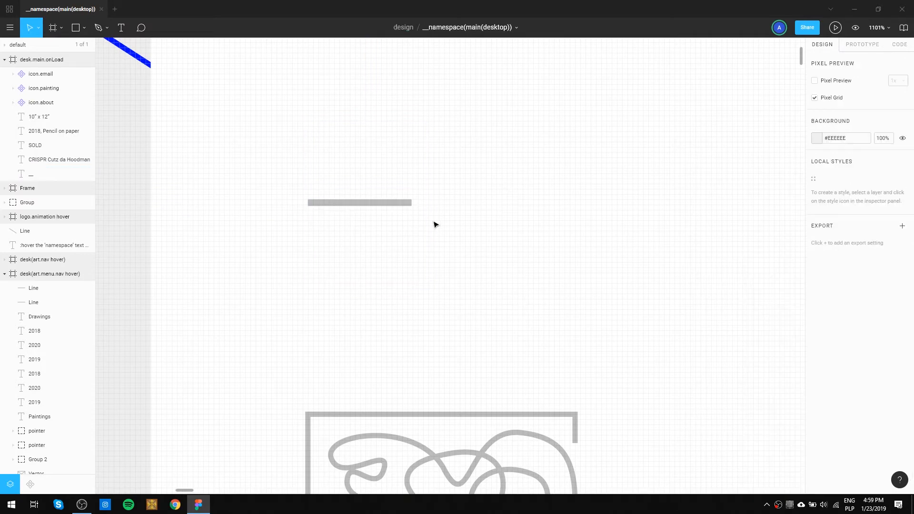
Turn the grey underscore logo into a component and rename it icon.logo.min.
{"action": "left_click", "coordinate": [364, 205]}
{"action": "key", "text": "ctrl+alt+k"}
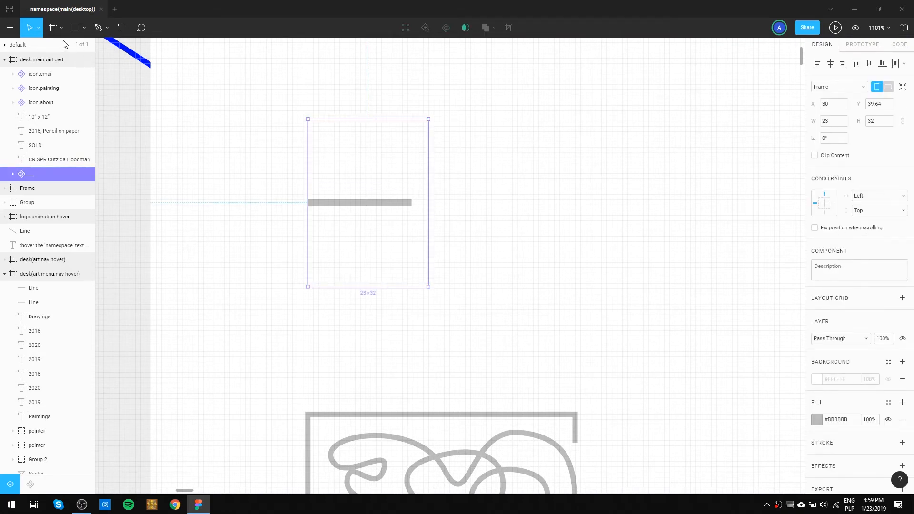
{"action": "double_click", "coordinate": [32, 177]}
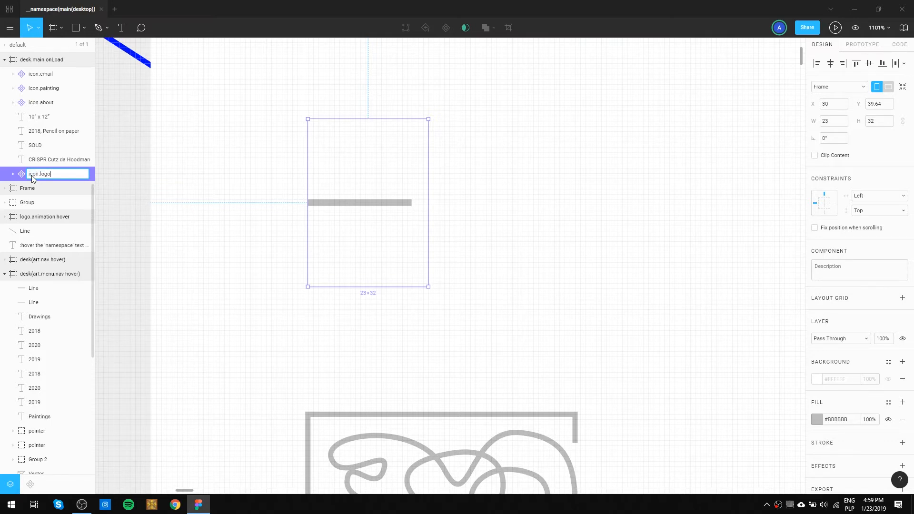
{"action": "key", "text": "Return"}
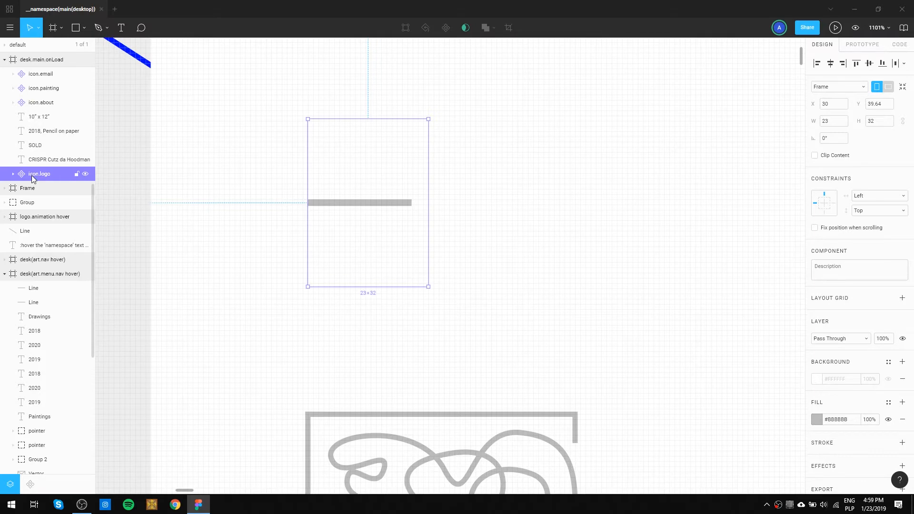
{"action": "double_click", "coordinate": [50, 175]}
{"action": "key", "text": "Return"}
{"action": "left_click", "coordinate": [537, 257]}
{"action": "scroll", "coordinate": [395, 251], "scroll_direction": "down", "scroll_amount": 5}
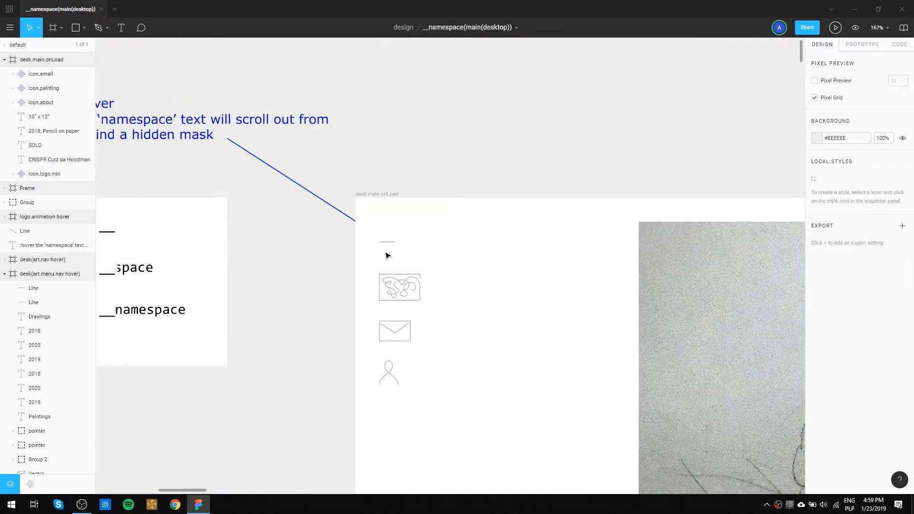
{"action": "scroll", "coordinate": [299, 252], "scroll_direction": "left", "scroll_amount": 1}
{"action": "scroll", "coordinate": [386, 333], "scroll_direction": "up", "scroll_amount": 4}
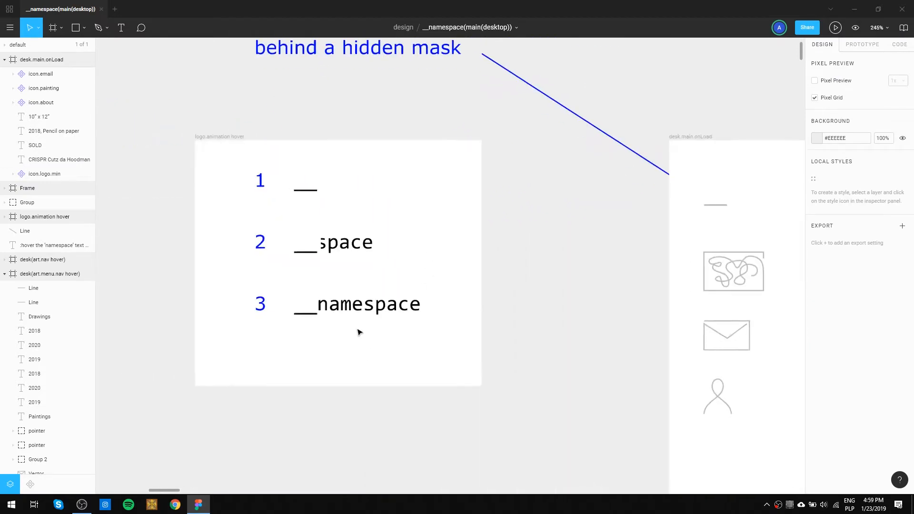
{"action": "left_click_drag", "start_coordinate": [413, 333], "coordinate": [301, 287]}
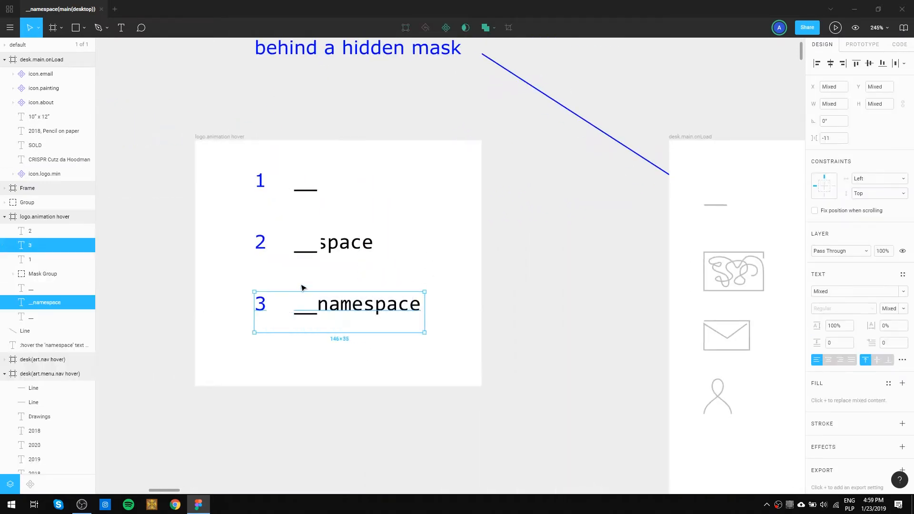
{"action": "left_click", "coordinate": [346, 378]}
{"action": "left_click_drag", "start_coordinate": [394, 346], "coordinate": [312, 318]}
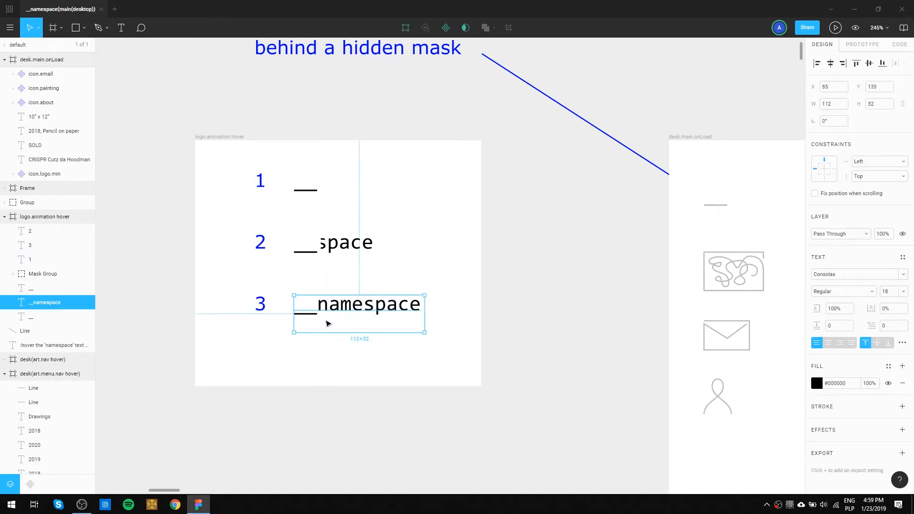
{"action": "left_click", "coordinate": [248, 349]}
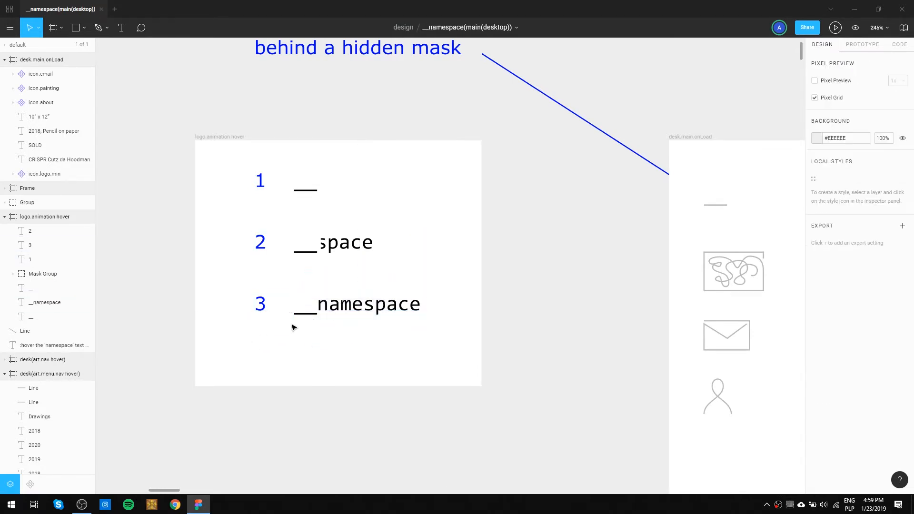
{"action": "left_click", "coordinate": [331, 309]}
{"action": "left_click", "coordinate": [293, 355]}
{"action": "left_click_drag", "start_coordinate": [300, 311], "coordinate": [299, 331]}
{"action": "key", "text": "ctrl+z"}
Set the fill of the __namespace text in the logo.animation hover frame to #BBBBBB from the document colours.
{"action": "left_click_drag", "start_coordinate": [469, 302], "coordinate": [388, 303]}
{"action": "left_click", "coordinate": [307, 325]}
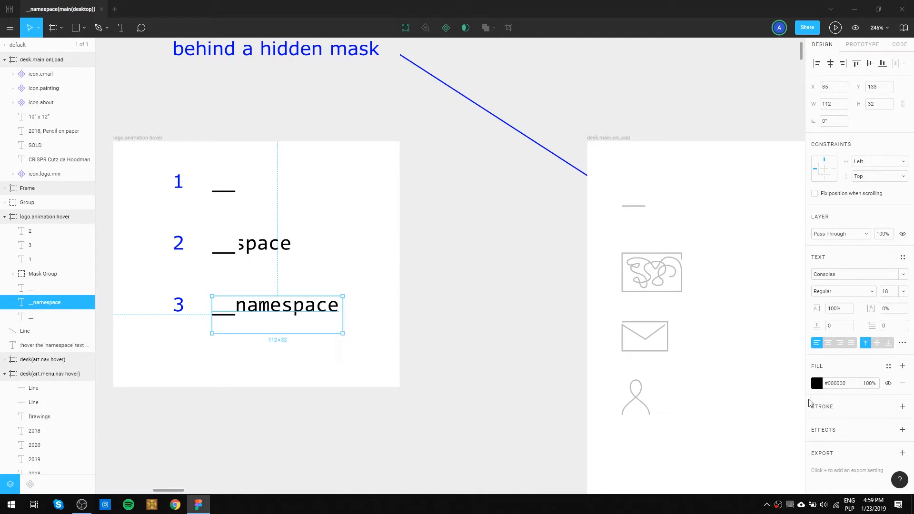
{"action": "left_click", "coordinate": [818, 385]}
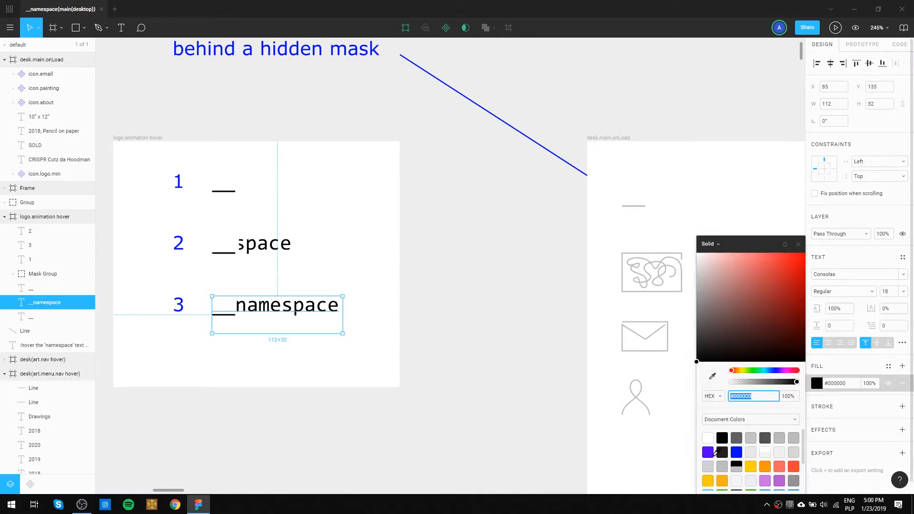
{"action": "left_click", "coordinate": [793, 437]}
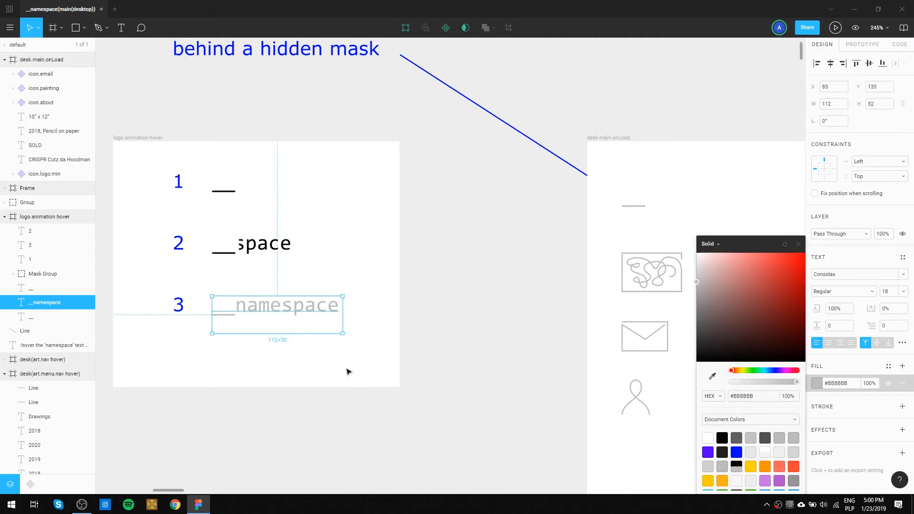
Copy the __namespace text's #BBBBBB fill to the masked "space" text and to the underscores of stages 2 and 1.
{"action": "left_click", "coordinate": [267, 246]}
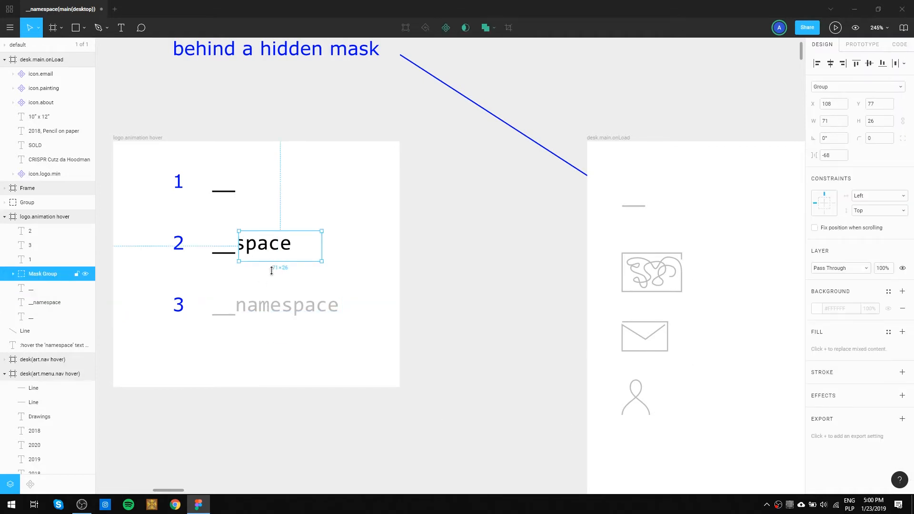
{"action": "left_click", "coordinate": [268, 309]}
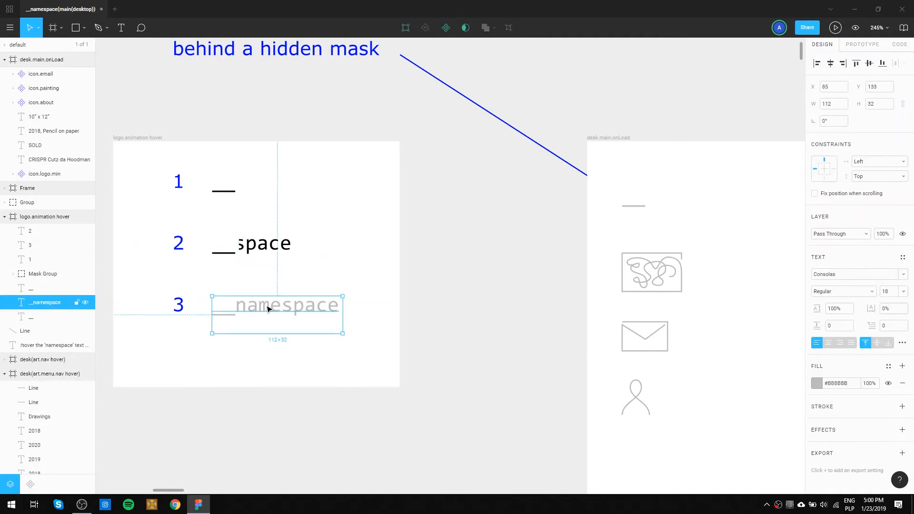
{"action": "left_click", "coordinate": [265, 244]}
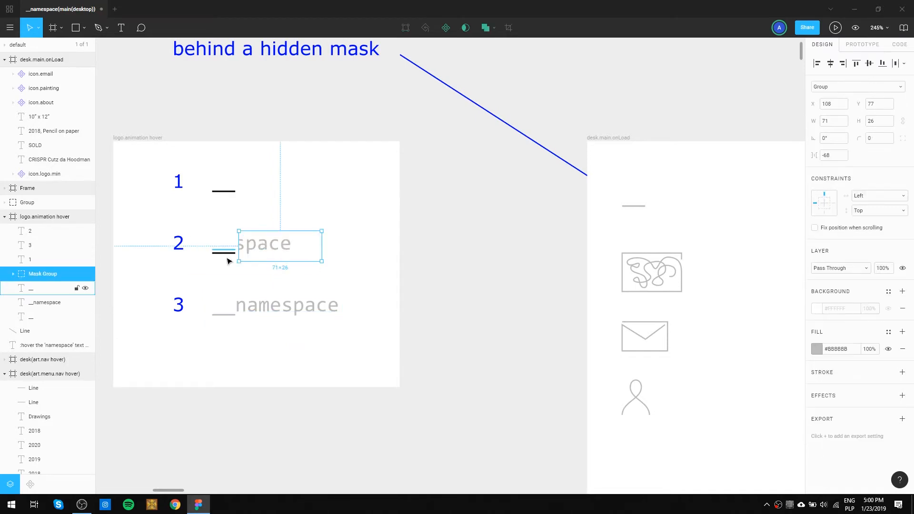
{"action": "left_click", "coordinate": [223, 257]}
{"action": "key", "text": "ctrl+alt+v"}
{"action": "left_click", "coordinate": [222, 192]}
{"action": "key", "text": "ctrl+alt+v"}
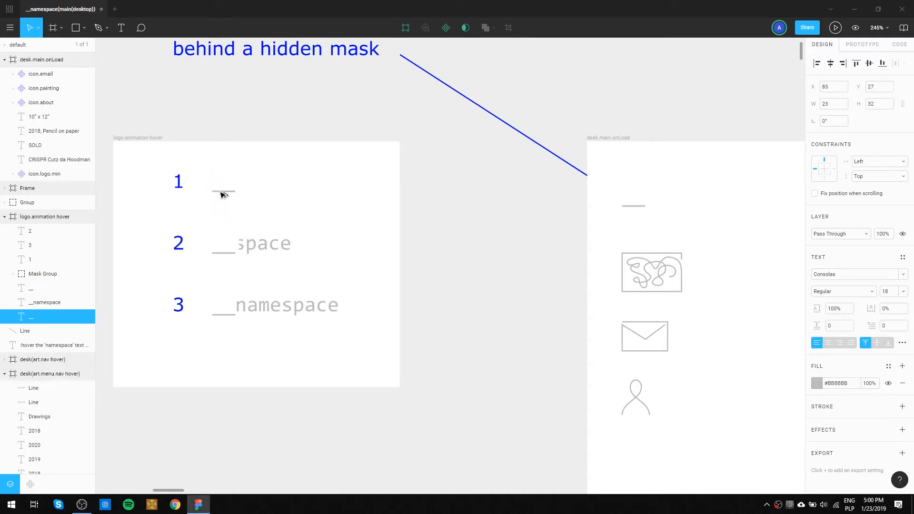
{"action": "left_click", "coordinate": [315, 194]}
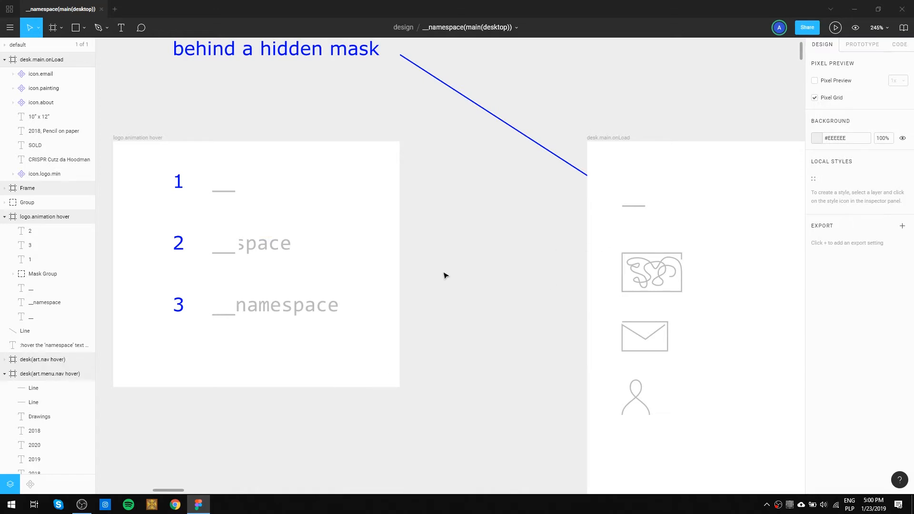
Copy the four components icon.email, icon.painting, icon.about and icon.logo.min from the desk.main.onLoad frame.
{"action": "mouse_move", "coordinate": [468, 262]}
{"action": "left_mouse_down"}
{"action": "mouse_move", "coordinate": [191, 258]}
{"action": "mouse_move", "coordinate": [165, 163]}
{"action": "left_mouse_up"}
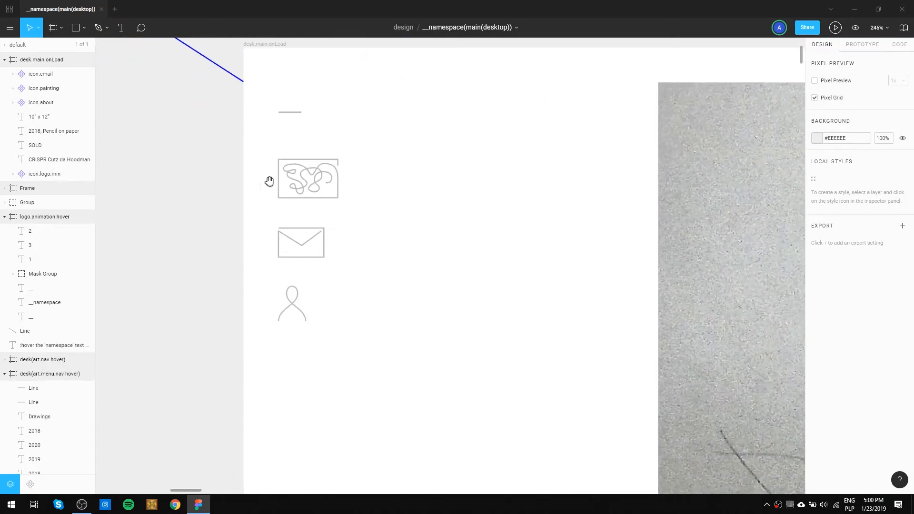
{"action": "scroll", "coordinate": [278, 185], "scroll_direction": "down", "scroll_amount": 5}
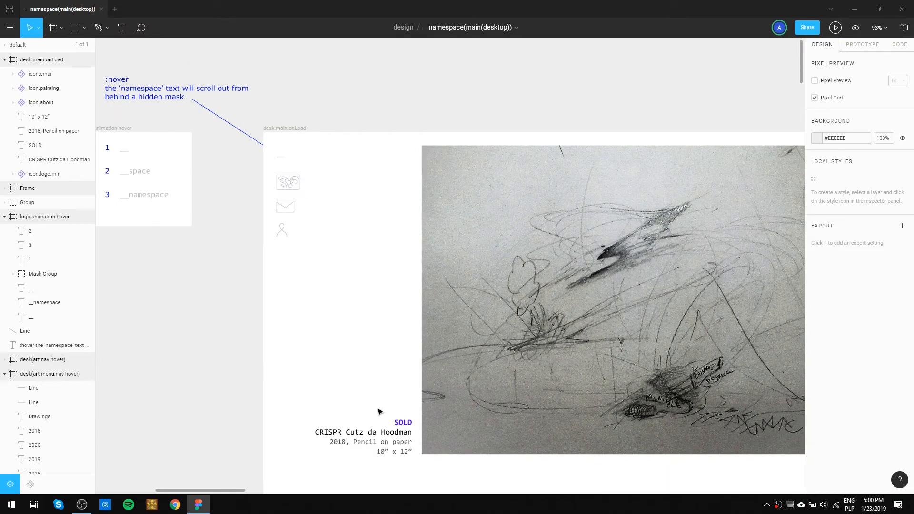
{"action": "mouse_move", "coordinate": [181, 247]}
{"action": "left_mouse_down"}
{"action": "mouse_move", "coordinate": [294, 294]}
{"action": "mouse_move", "coordinate": [377, 298]}
{"action": "mouse_move", "coordinate": [365, 296]}
{"action": "mouse_move", "coordinate": [345, 155]}
{"action": "left_mouse_up"}
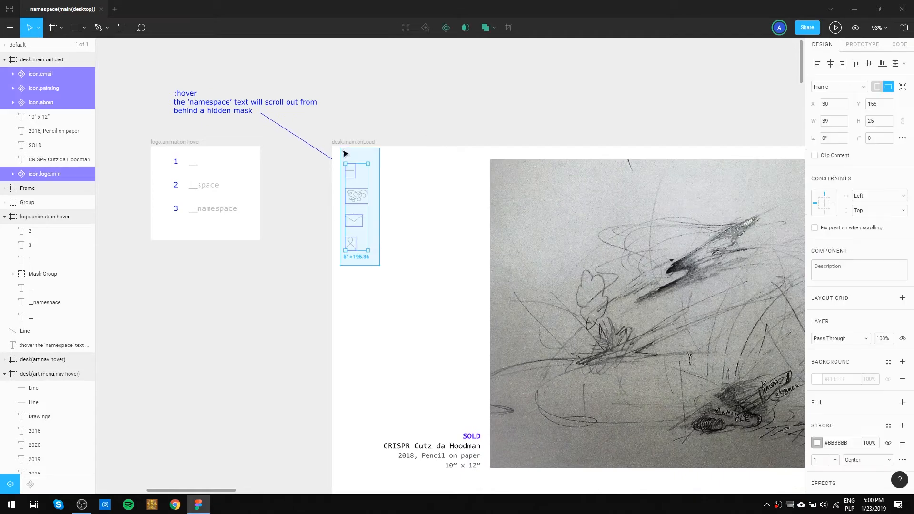
Move the purple painting icon out of the desk(art.menu) frame and delete that frame's remaining old logo and menu icons.
{"action": "scroll", "coordinate": [330, 247], "scroll_direction": "down", "scroll_amount": 3}
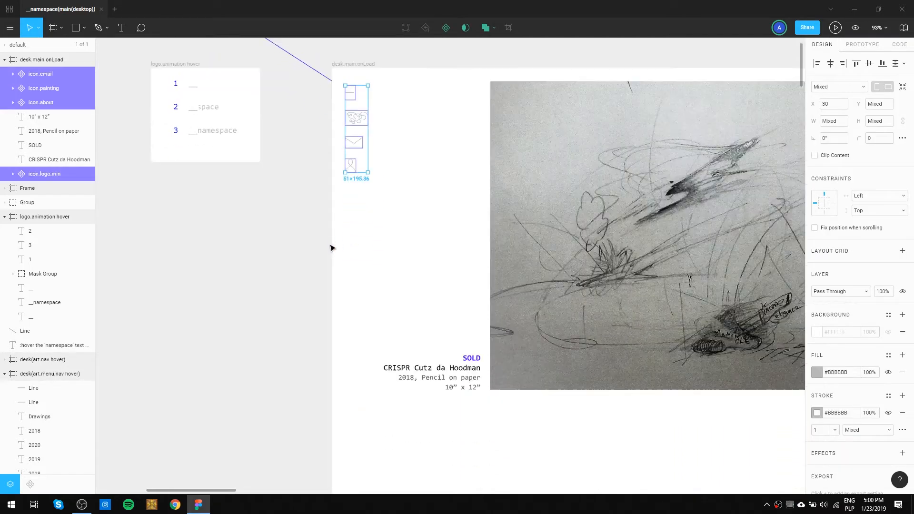
{"action": "scroll", "coordinate": [332, 255], "scroll_direction": "down", "scroll_amount": 5}
{"action": "scroll", "coordinate": [328, 257], "scroll_direction": "down", "scroll_amount": 3}
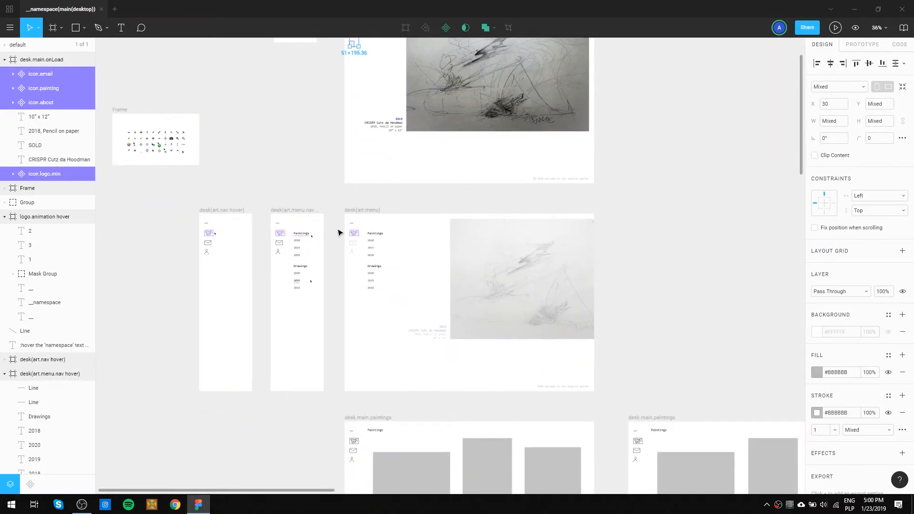
{"action": "scroll", "coordinate": [338, 230], "scroll_direction": "up", "scroll_amount": 8}
{"action": "left_click_drag", "start_coordinate": [414, 265], "coordinate": [337, 269]}
{"action": "mouse_move", "coordinate": [437, 387]}
{"action": "left_mouse_down"}
{"action": "mouse_move", "coordinate": [391, 236]}
{"action": "mouse_move", "coordinate": [391, 201]}
{"action": "left_mouse_up"}
{"action": "left_click", "coordinate": [392, 202]}
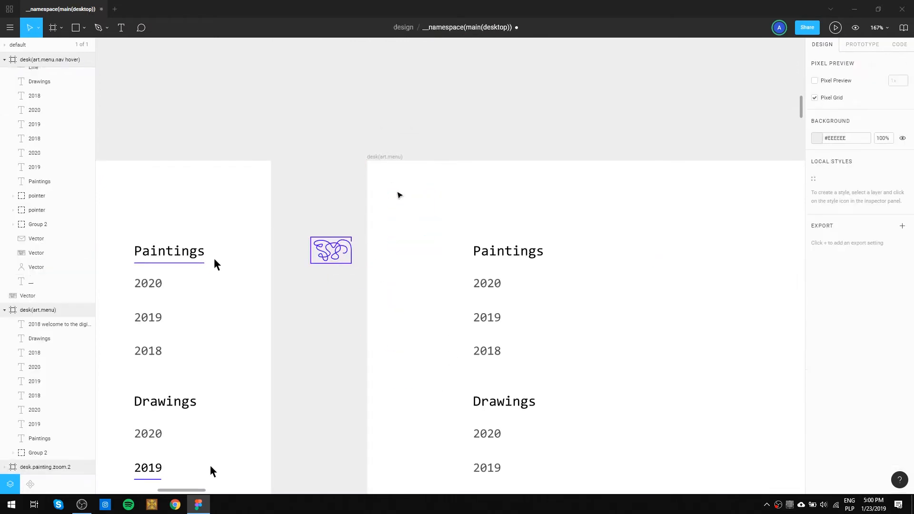
Paste the four copied icon components into the desk(art.menu) frame.
{"action": "left_click", "coordinate": [387, 158]}
{"action": "key", "text": "ctrl+v"}
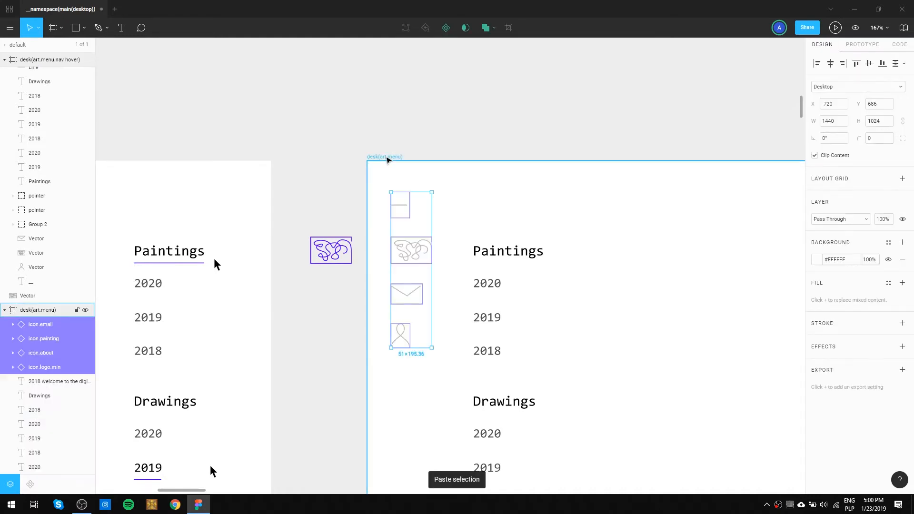
{"action": "left_click", "coordinate": [357, 181]}
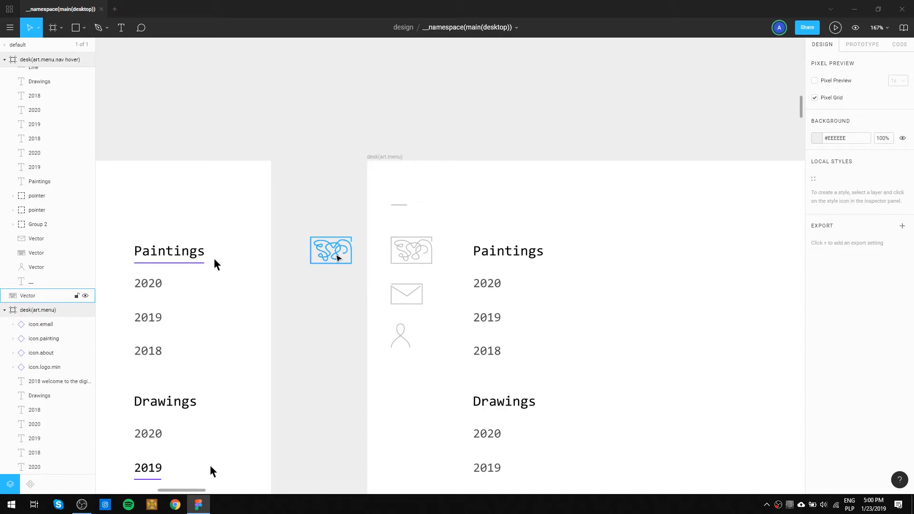
Apply the stray purple icon's #5200FF stroke to the icon.painting instance in desk(art.menu) and turn that instance into a component.
{"action": "left_click_drag", "start_coordinate": [342, 262], "coordinate": [421, 261]}
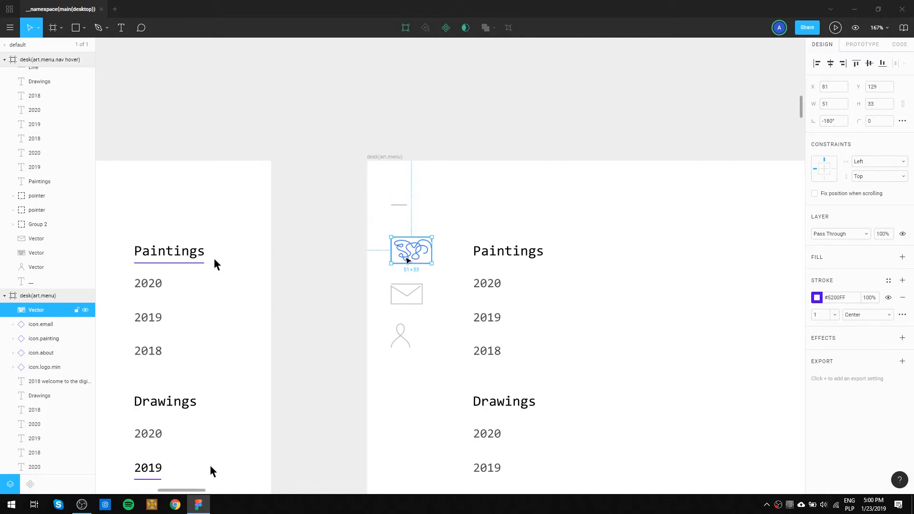
{"action": "left_click_drag", "start_coordinate": [408, 260], "coordinate": [324, 257]}
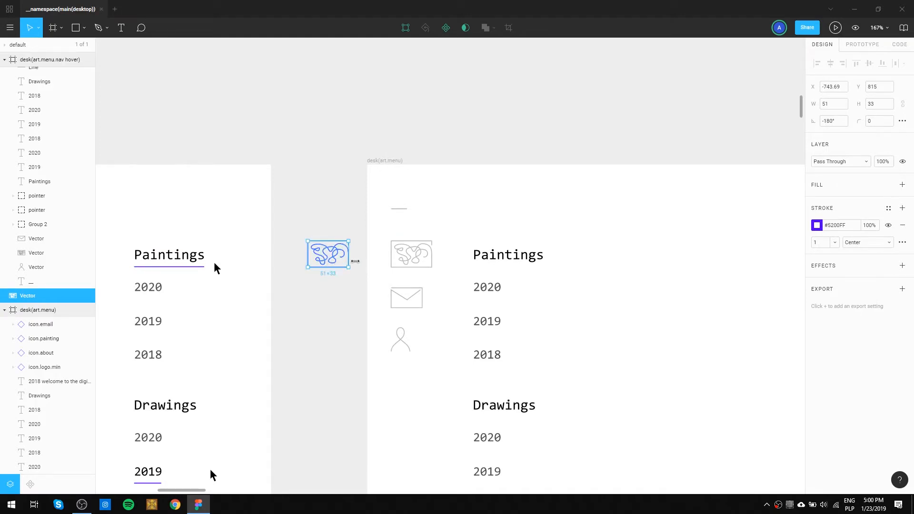
{"action": "left_click", "coordinate": [409, 263]}
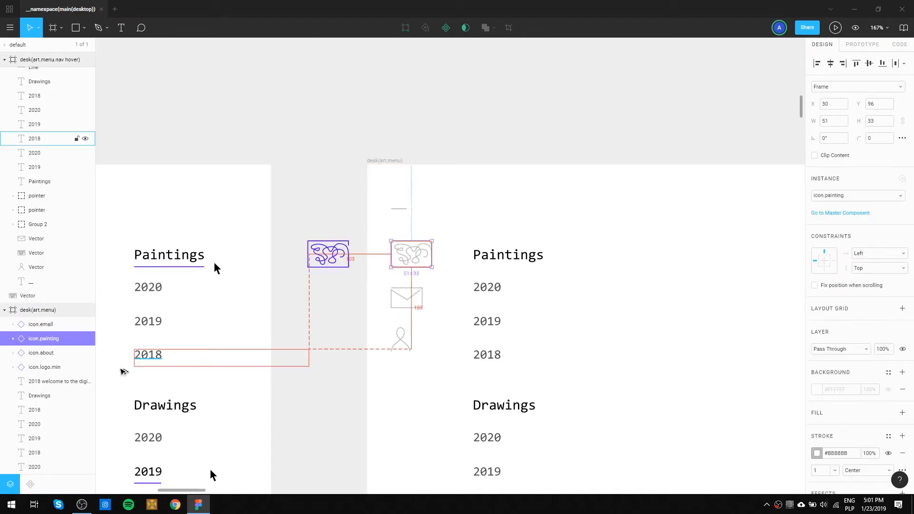
{"action": "key", "text": "ctrl+alt+v"}
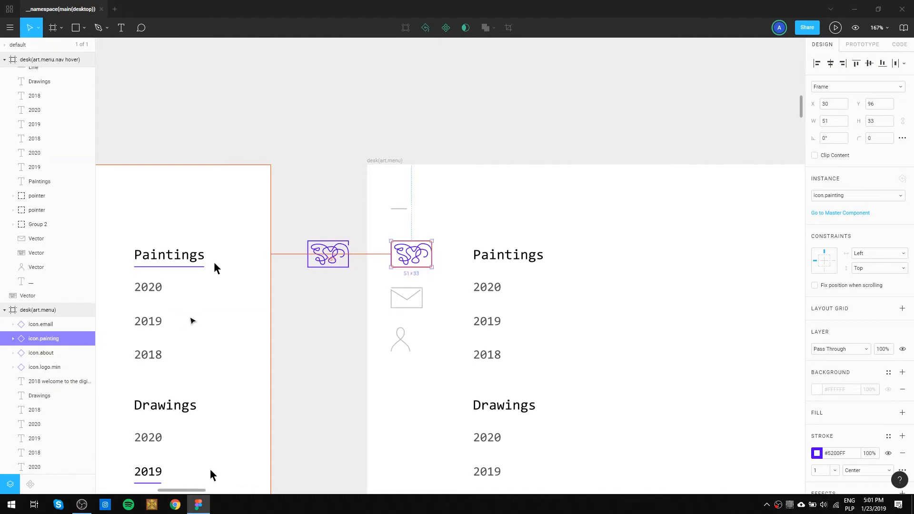
{"action": "key", "text": "ctrl+alt+k"}
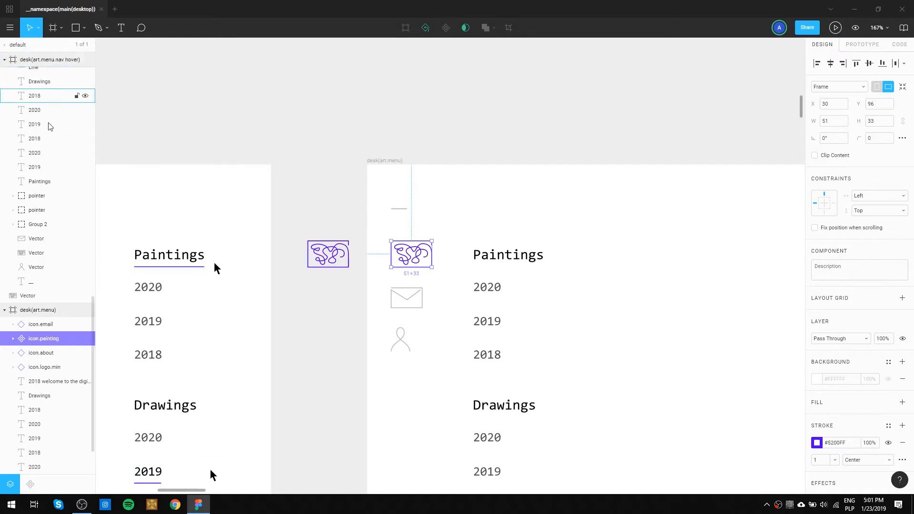
Examine the local components grouped under the desk(art.menu) and desk.main.onLoad frames.
{"action": "key", "text": "alt+2"}
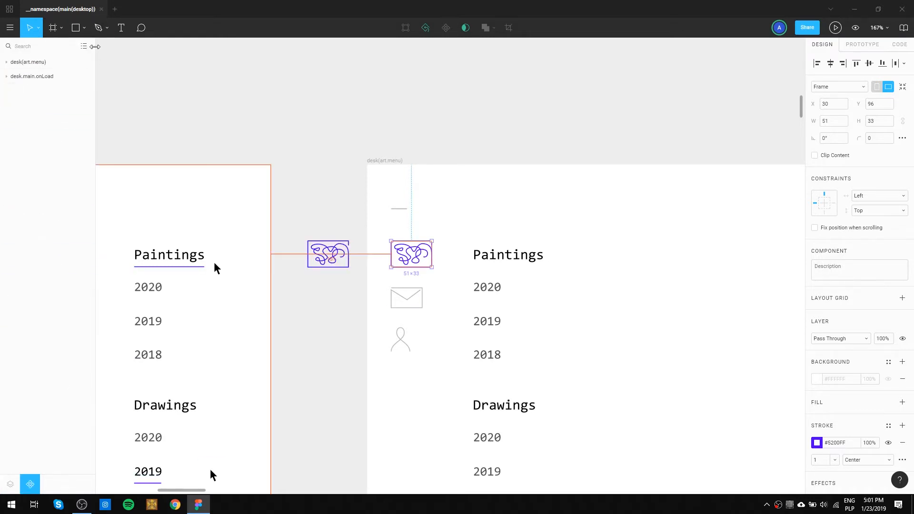
{"action": "mouse_move", "coordinate": [92, 67]}
{"action": "left_mouse_down"}
{"action": "mouse_move", "coordinate": [160, 67]}
{"action": "mouse_move", "coordinate": [100, 69]}
{"action": "left_mouse_up"}
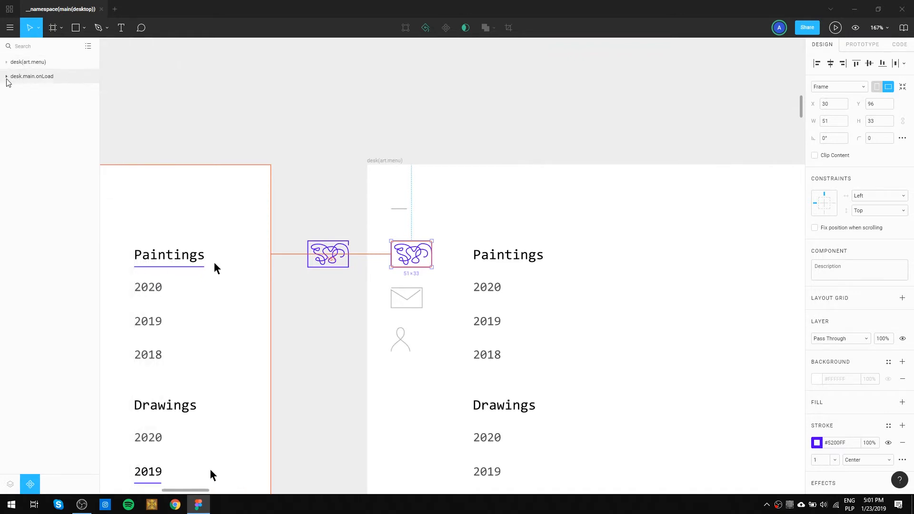
{"action": "left_click", "coordinate": [7, 63]}
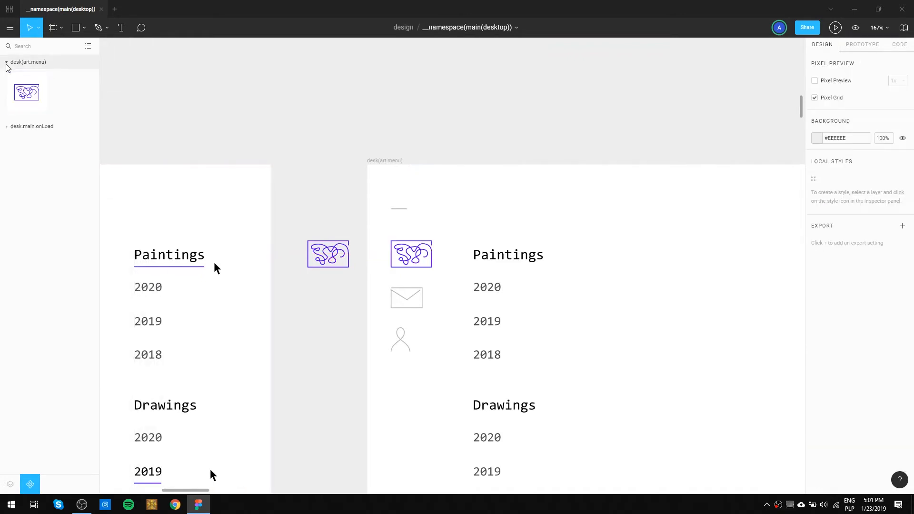
{"action": "left_click", "coordinate": [27, 95]}
{"action": "left_click", "coordinate": [6, 127]}
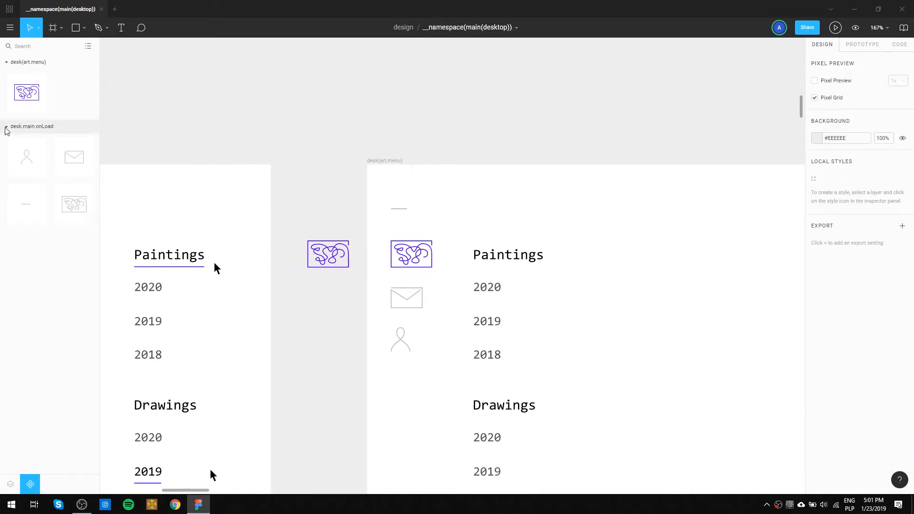
Delete the purple icon.painting component from the desk(art.menu) frame and undo the deletion.
{"action": "left_click", "coordinate": [26, 95]}
{"action": "key", "text": "Delete"}
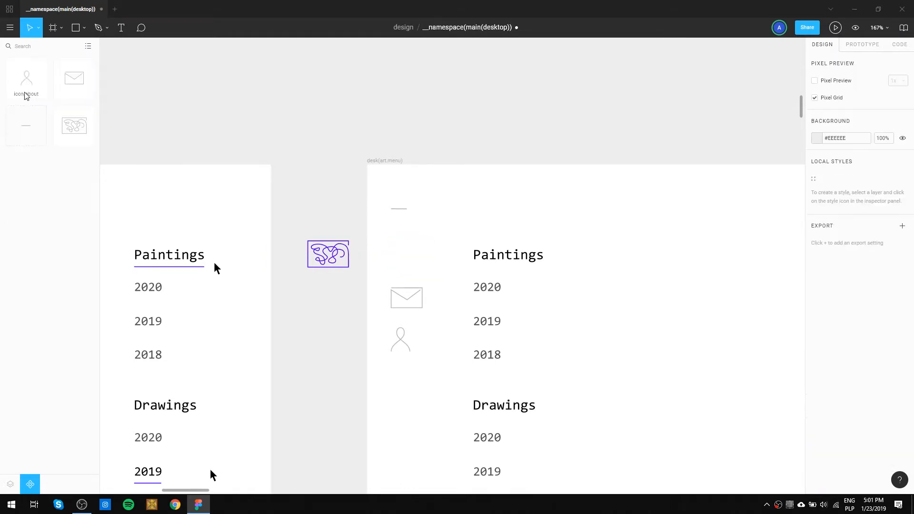
{"action": "left_click", "coordinate": [81, 130]}
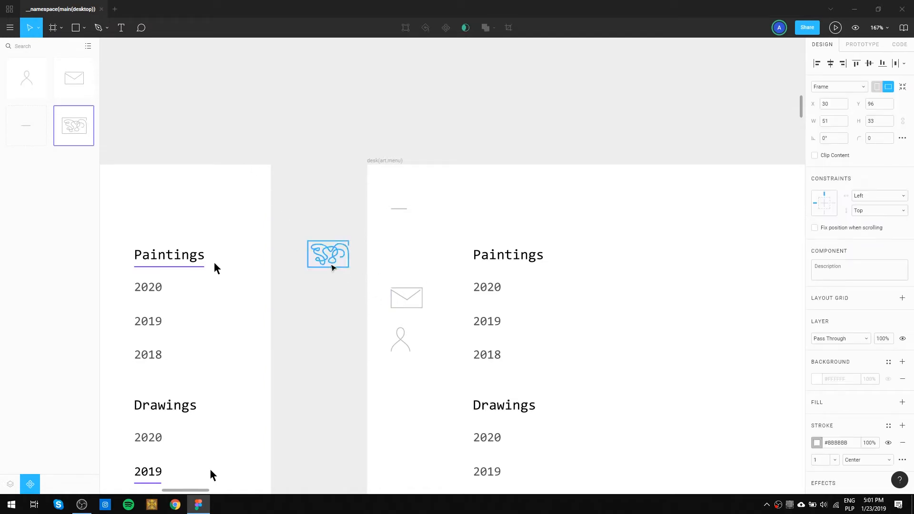
{"action": "key", "text": "ctrl+z"}
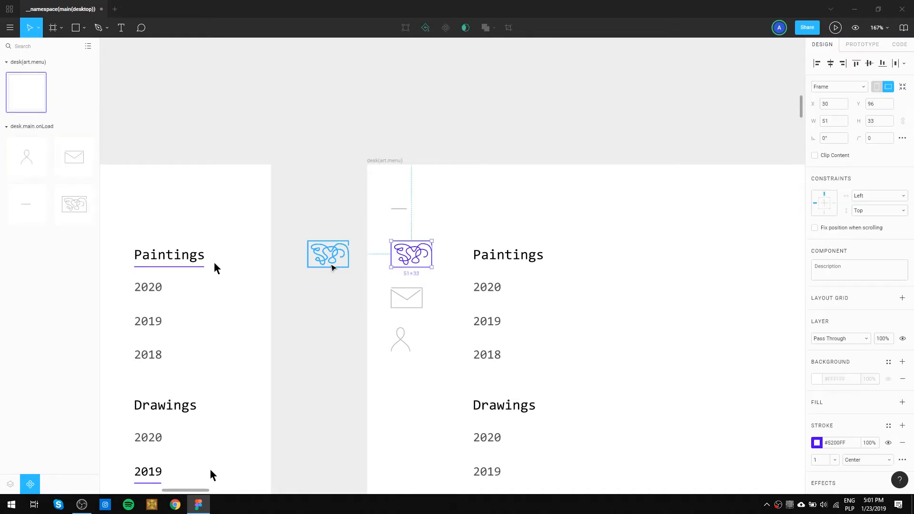
Undo the component creation and the purple stroke on the icon.painting instance in desk(art.menu).
{"action": "left_click", "coordinate": [336, 211]}
{"action": "key", "text": "ctrl+z"}
{"action": "key", "text": "ctrl+shift+z"}
{"action": "key", "text": "ctrl+z"}
{"action": "key", "text": "ctrl+shift+z"}
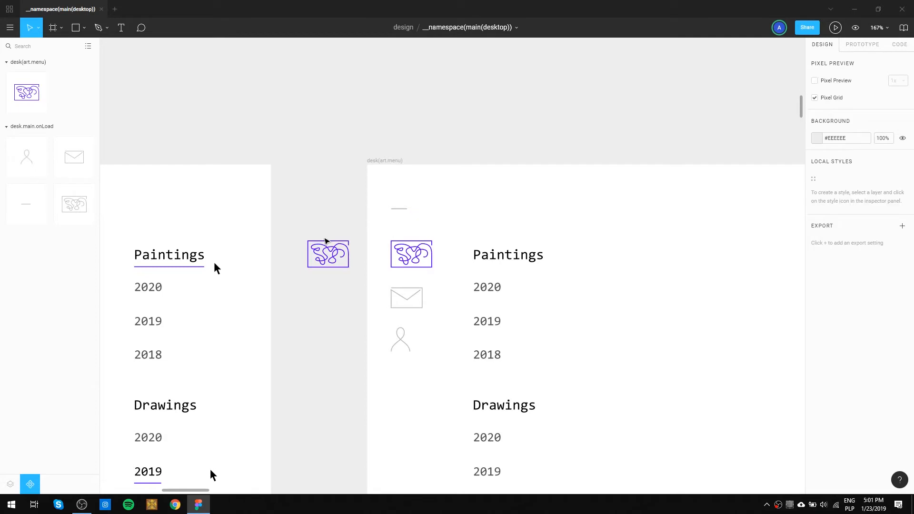
{"action": "key", "text": "ctrl+z"}
{"action": "left_click", "coordinate": [335, 212]}
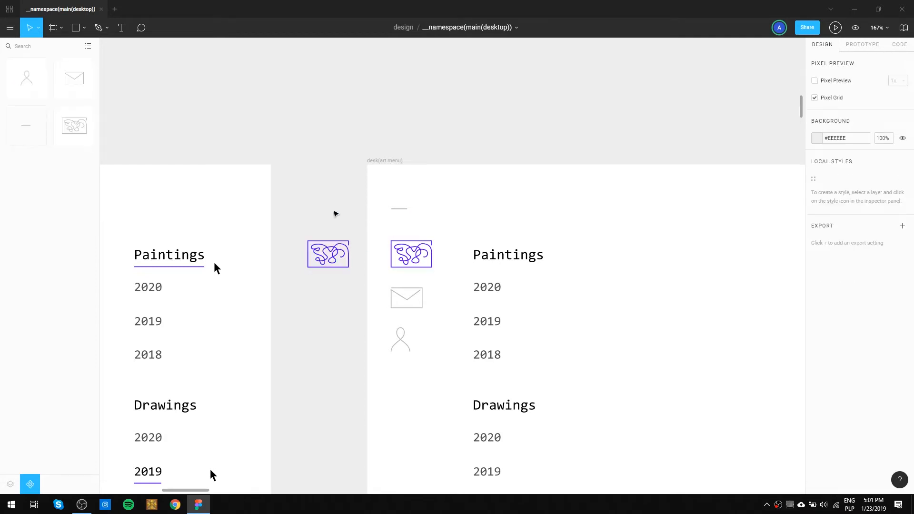
{"action": "left_click", "coordinate": [414, 253]}
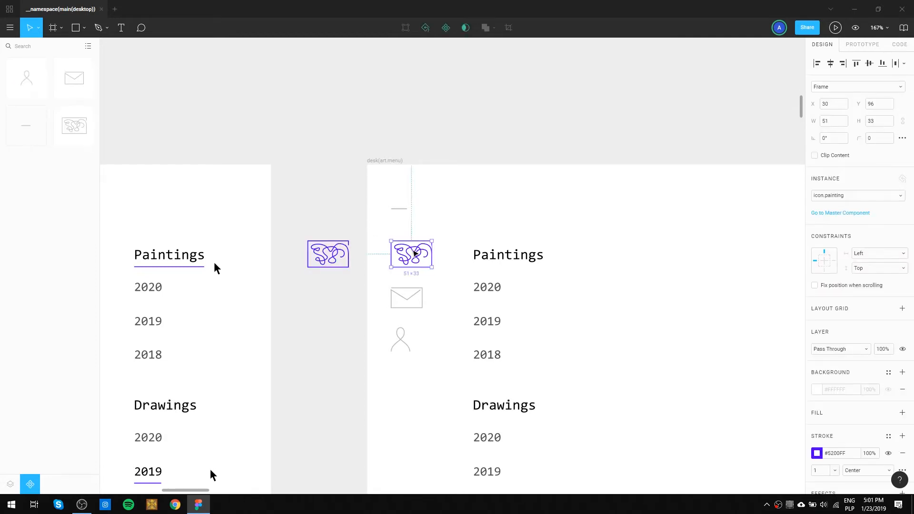
{"action": "key", "text": "ctrl+z"}
{"action": "key", "text": "ctrl+z"}
{"action": "key", "text": "ctrl+z"}
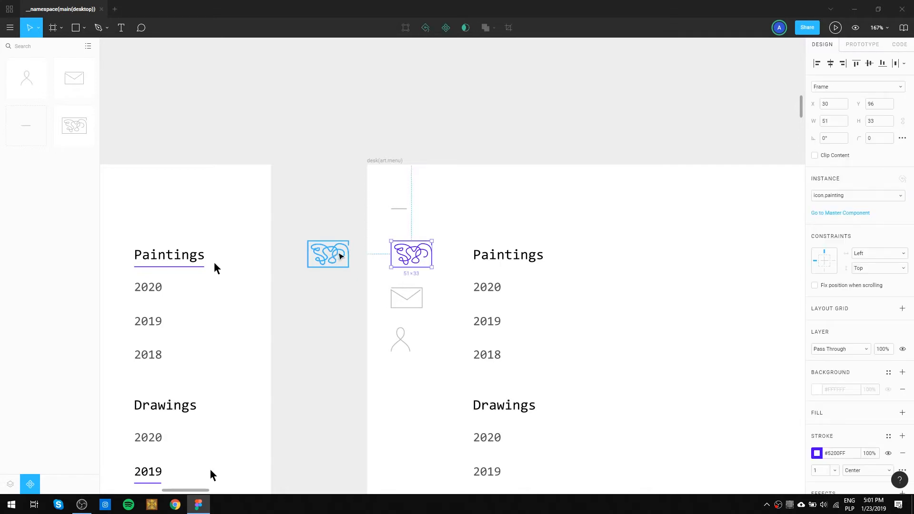
{"action": "left_click", "coordinate": [345, 185]}
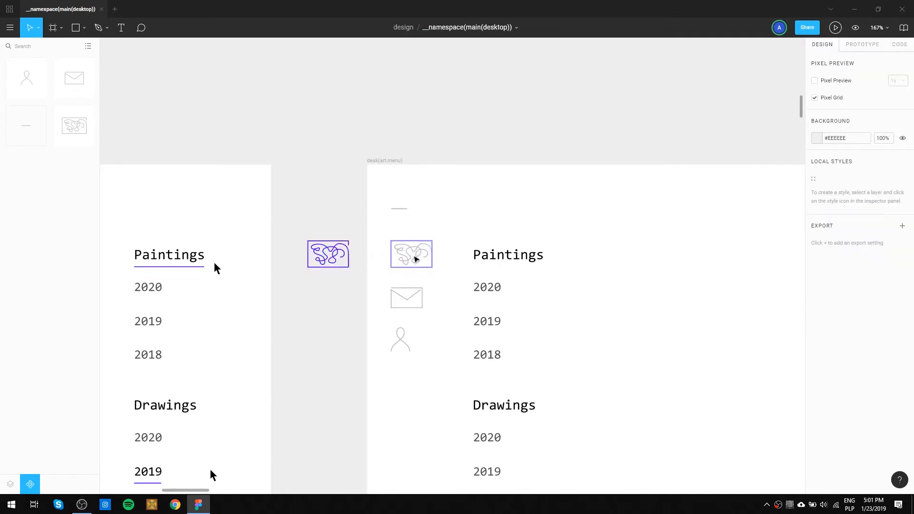
Turn the grey icon.painting instance in desk(art.menu) into a component named icon.painting.active.
{"action": "left_click", "coordinate": [416, 258]}
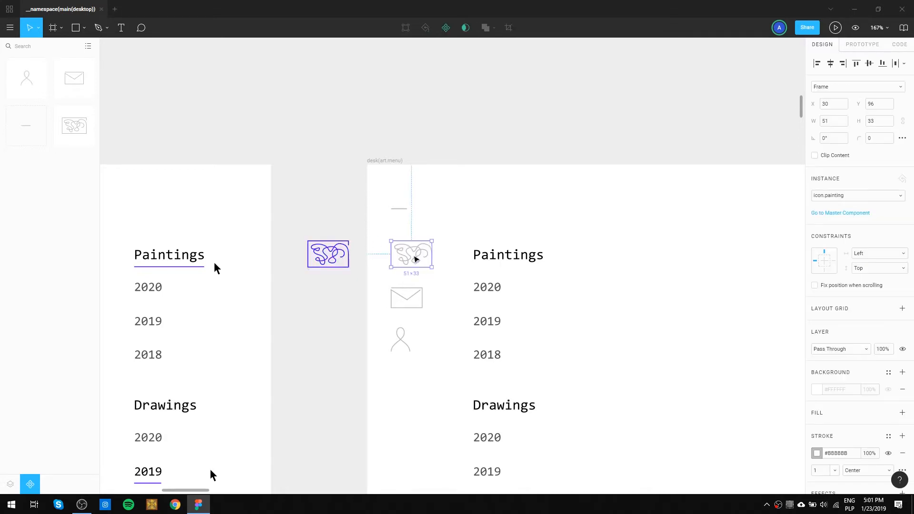
{"action": "key", "text": "ctrl+alt+k"}
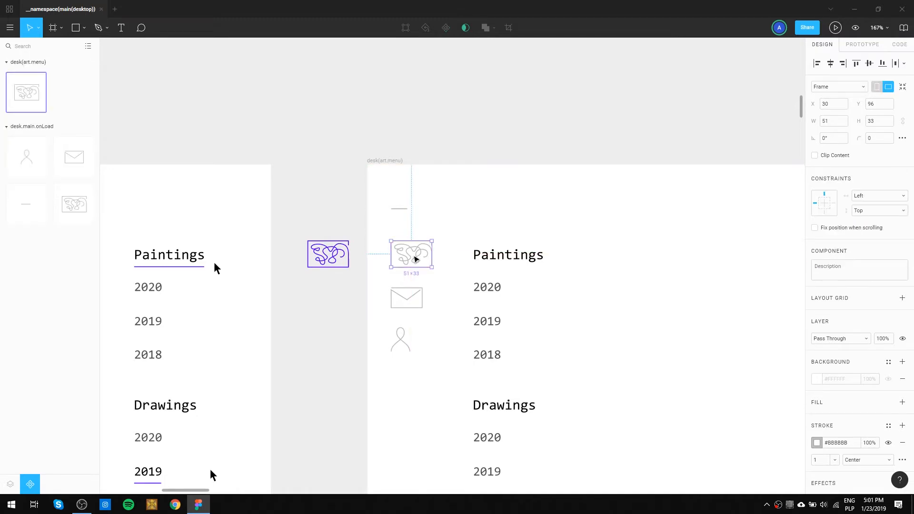
{"action": "right_click", "coordinate": [29, 113]}
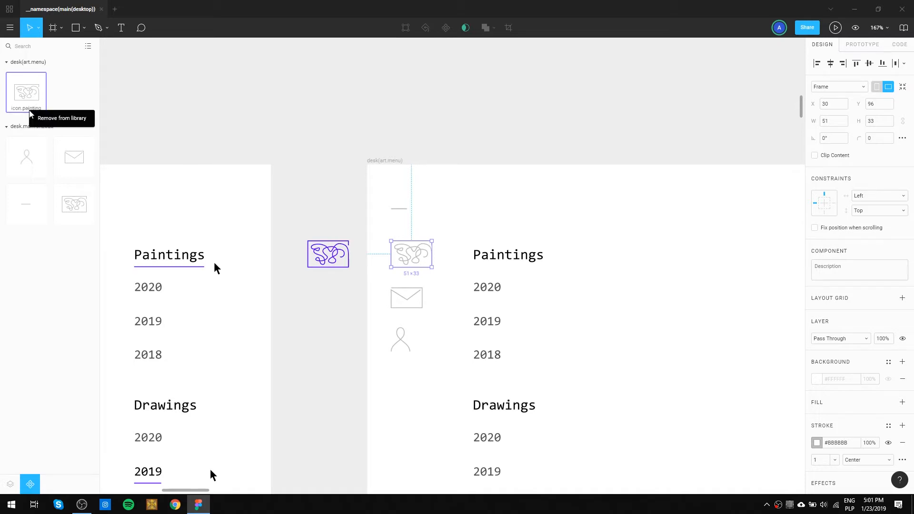
{"action": "left_click", "coordinate": [18, 109]}
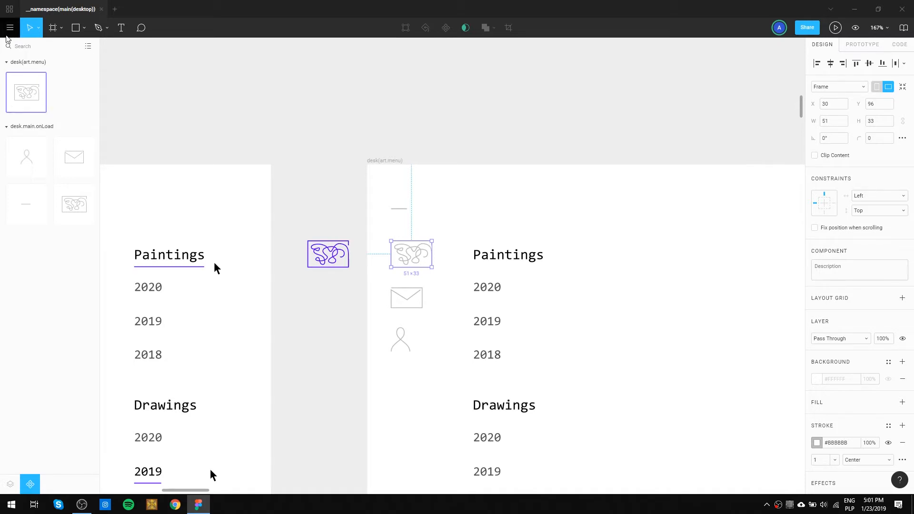
{"action": "key", "text": "alt+1"}
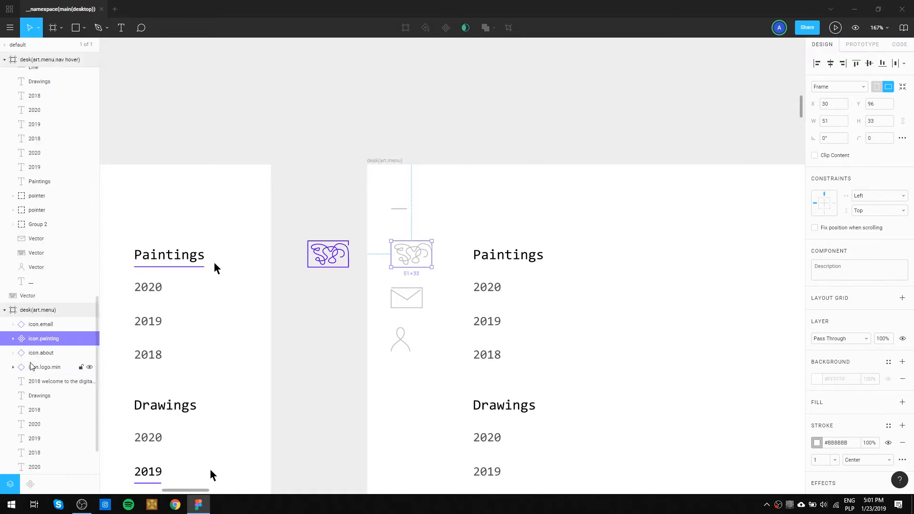
{"action": "double_click", "coordinate": [62, 338]}
{"action": "left_click", "coordinate": [62, 339]}
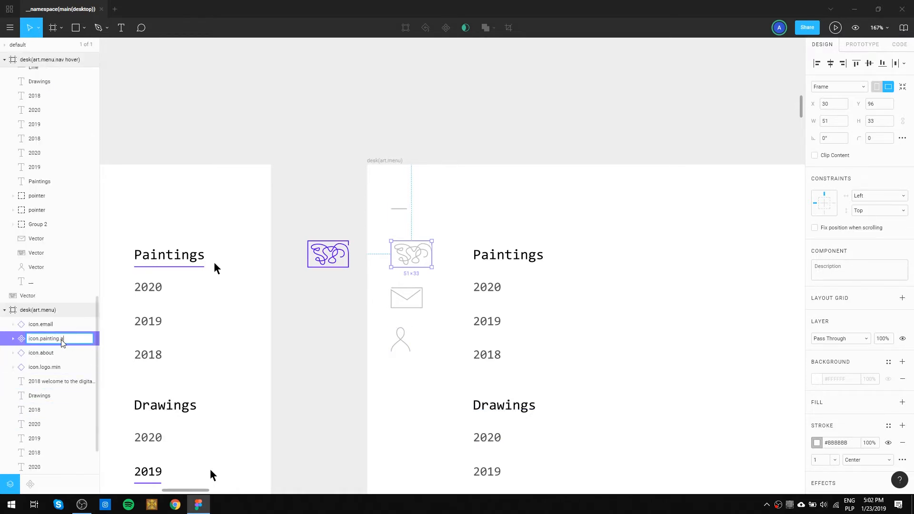
{"action": "key", "text": "Return"}
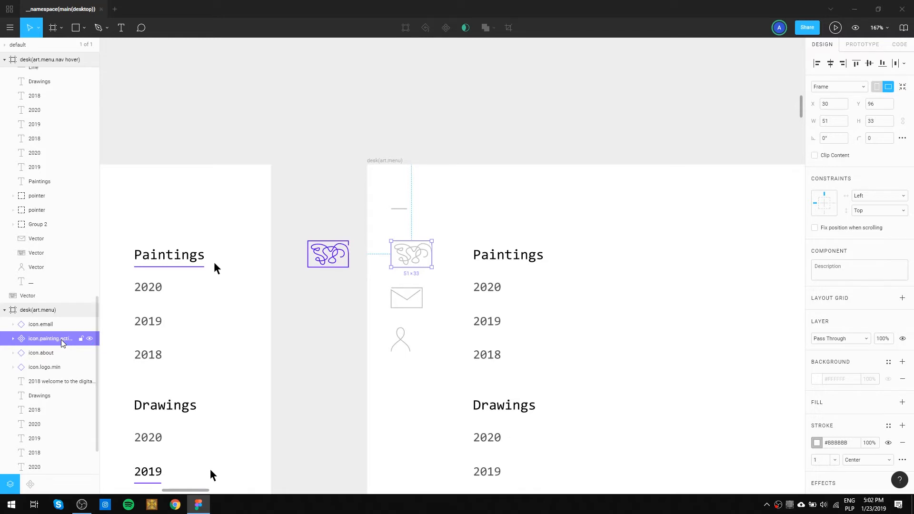
Copy the stray purple icon's #5200FF stroke onto icon.painting.active and delete the stray icon between the frames.
{"action": "left_click", "coordinate": [341, 255]}
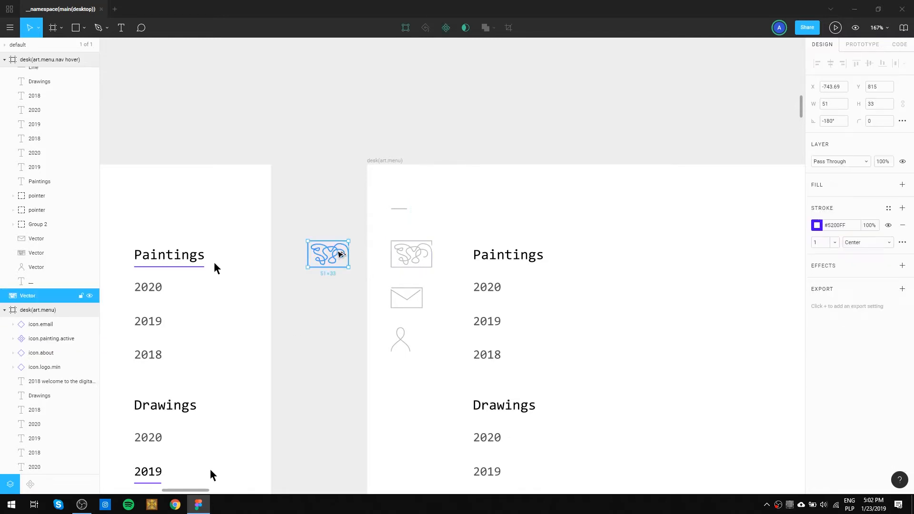
{"action": "left_click", "coordinate": [417, 259]}
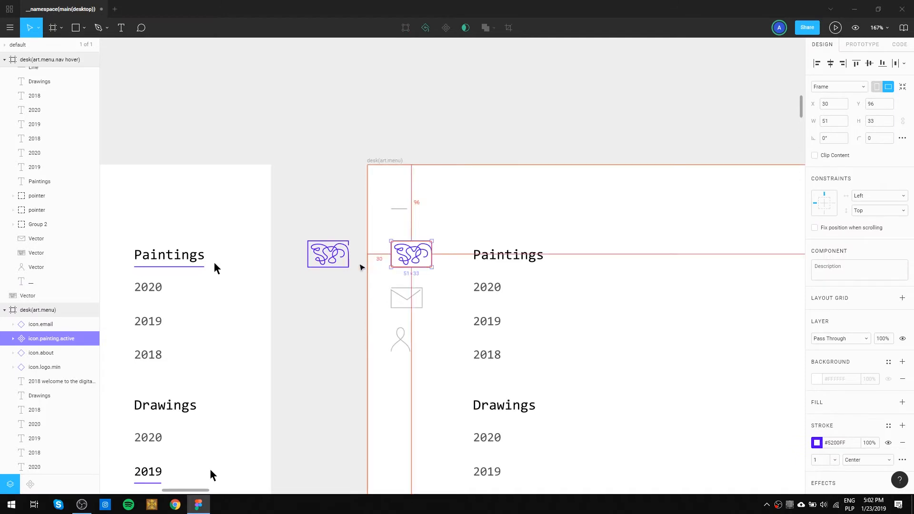
{"action": "left_click", "coordinate": [335, 274]}
{"action": "left_click", "coordinate": [323, 252]}
{"action": "key", "text": "Delete"}
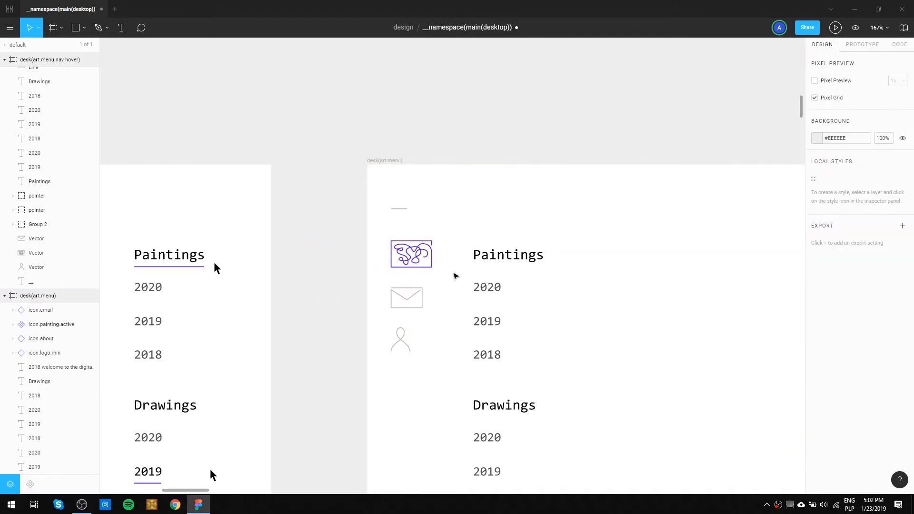
{"action": "left_click", "coordinate": [418, 257]}
{"action": "scroll", "coordinate": [339, 328], "scroll_direction": "down", "scroll_amount": 1}
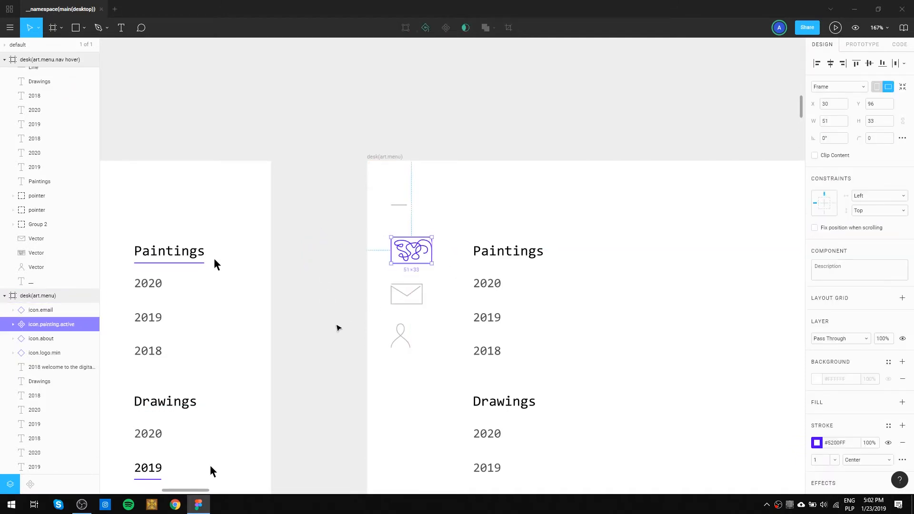
{"action": "left_click", "coordinate": [324, 328]}
Copy icon.email, icon.painting.active, icon.about and icon.logo.min from the desk(art.menu) frame.
{"action": "scroll", "coordinate": [324, 329], "scroll_direction": "down", "scroll_amount": 1}
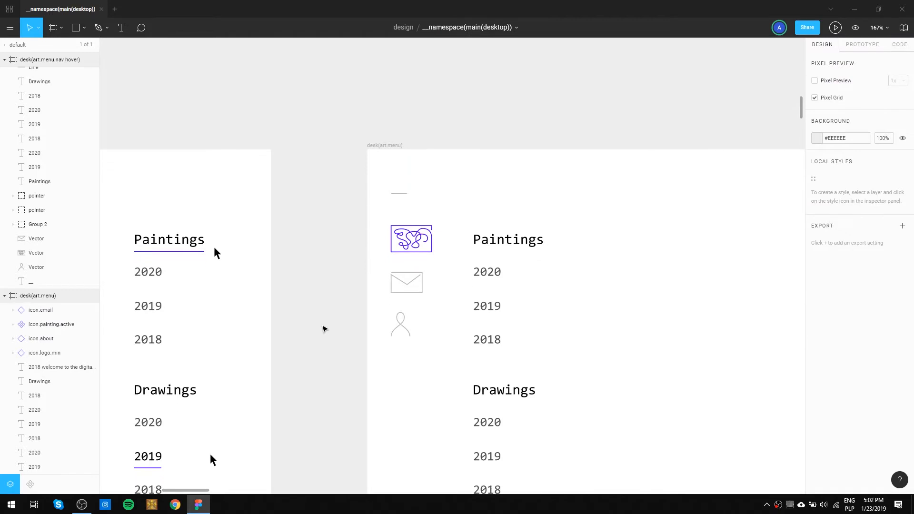
{"action": "scroll", "coordinate": [324, 328], "scroll_direction": "down", "scroll_amount": 5}
{"action": "scroll", "coordinate": [324, 328], "scroll_direction": "down", "scroll_amount": 1}
{"action": "left_click_drag", "start_coordinate": [363, 350], "coordinate": [364, 242]}
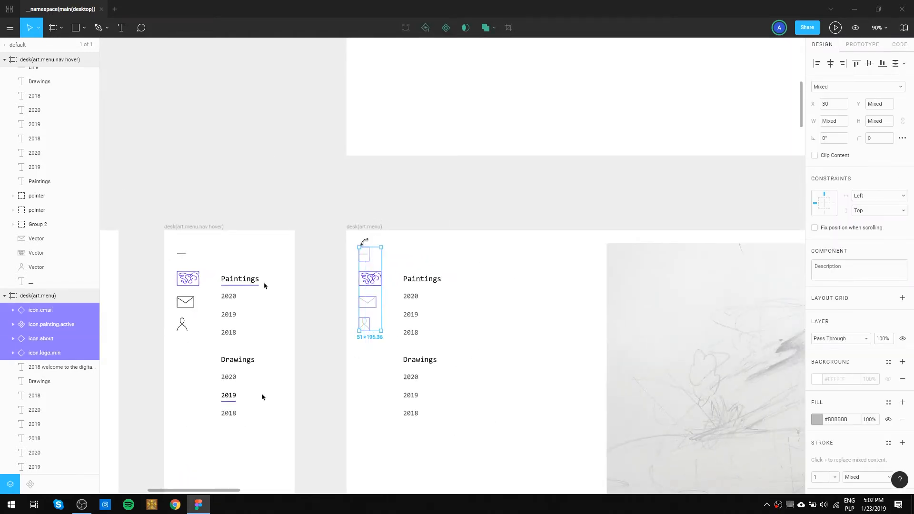
Replace the old logo and menu icons in the desk(art.menu.nav hover) frame with the four copied icon components.
{"action": "left_click_drag", "start_coordinate": [199, 250], "coordinate": [171, 347]}
{"action": "key", "text": "Delete"}
{"action": "left_click", "coordinate": [184, 227]}
{"action": "key", "text": "ctrl+v"}
{"action": "left_click", "coordinate": [210, 184]}
Replace the old logo and menu icons in the desk(art.nav hover) frame with the four copied icon components.
{"action": "left_click_drag", "start_coordinate": [210, 184], "coordinate": [455, 166]}
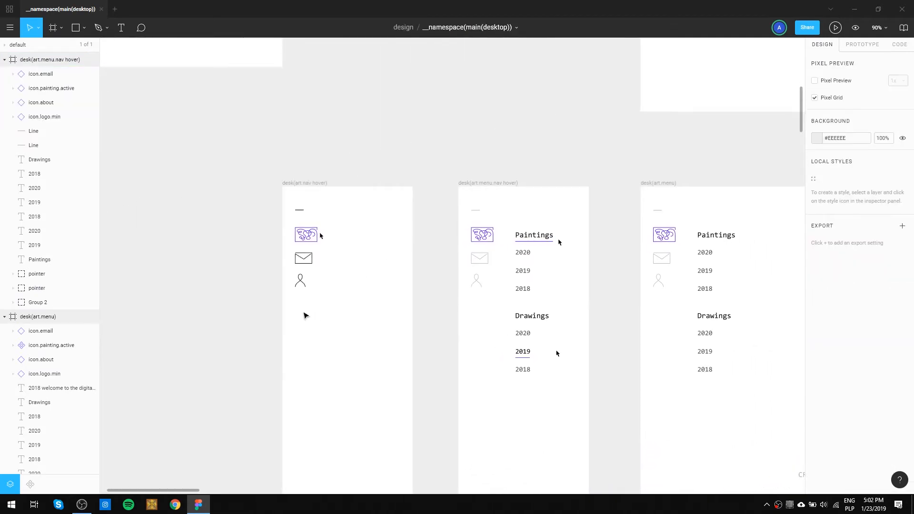
{"action": "left_click_drag", "start_coordinate": [307, 317], "coordinate": [283, 200]}
{"action": "key", "text": "Delete"}
{"action": "left_click", "coordinate": [307, 184]}
{"action": "key", "text": "ctrl+v"}
{"action": "left_click", "coordinate": [261, 255]}
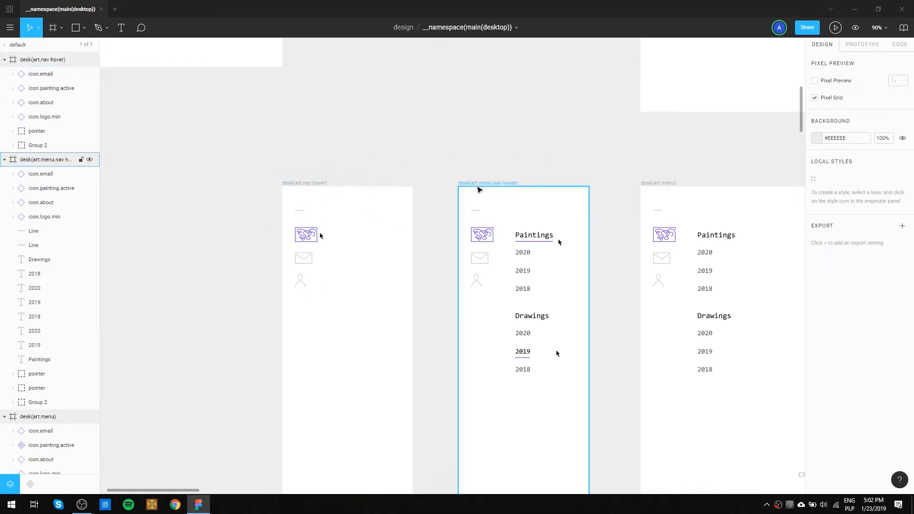
Replace the old logo and menu icons in the desk.main.paintings frame with the four copied icon components.
{"action": "left_click_drag", "start_coordinate": [568, 155], "coordinate": [241, 129]}
{"action": "left_click_drag", "start_coordinate": [445, 312], "coordinate": [445, 97]}
{"action": "left_click_drag", "start_coordinate": [452, 234], "coordinate": [454, 100]}
{"action": "left_click_drag", "start_coordinate": [470, 317], "coordinate": [471, 171]}
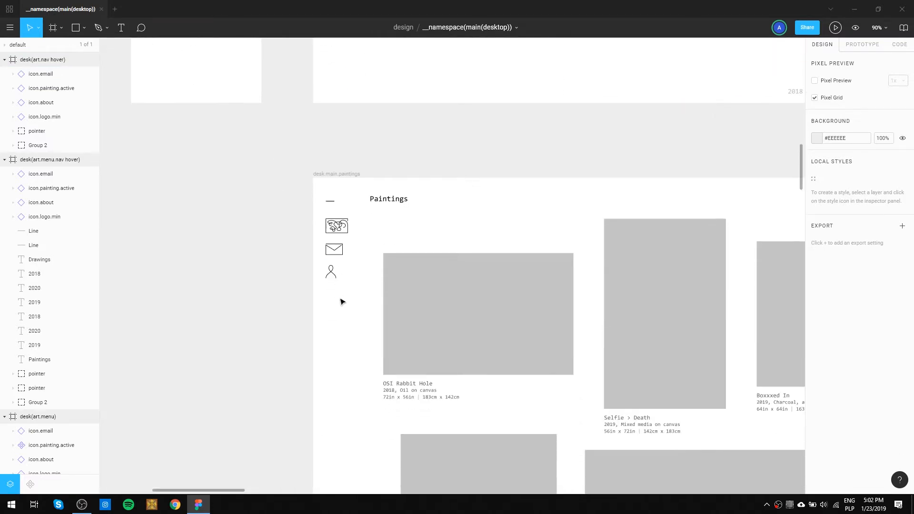
{"action": "left_click_drag", "start_coordinate": [341, 300], "coordinate": [313, 197]}
{"action": "left_click", "coordinate": [339, 174]}
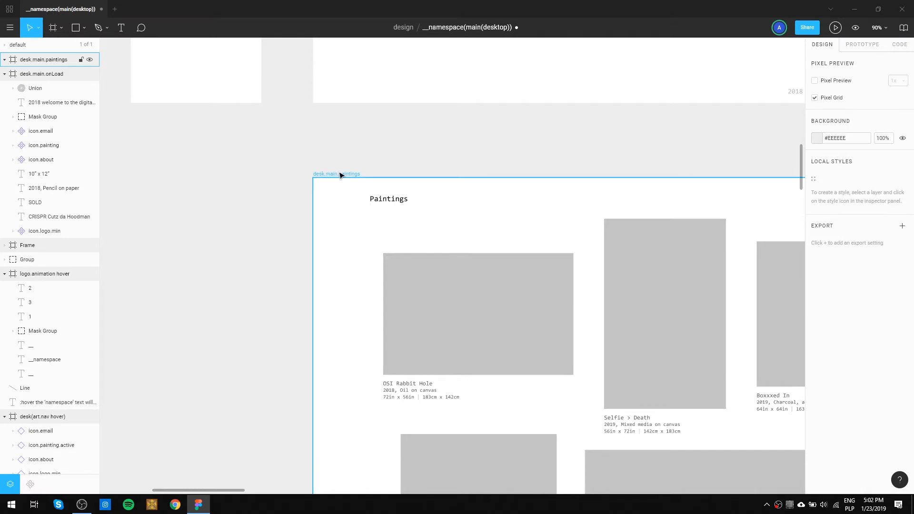
{"action": "key", "text": "ctrl+v"}
{"action": "left_click", "coordinate": [419, 150]}
{"action": "scroll", "coordinate": [518, 249], "scroll_direction": "down", "scroll_amount": 3}
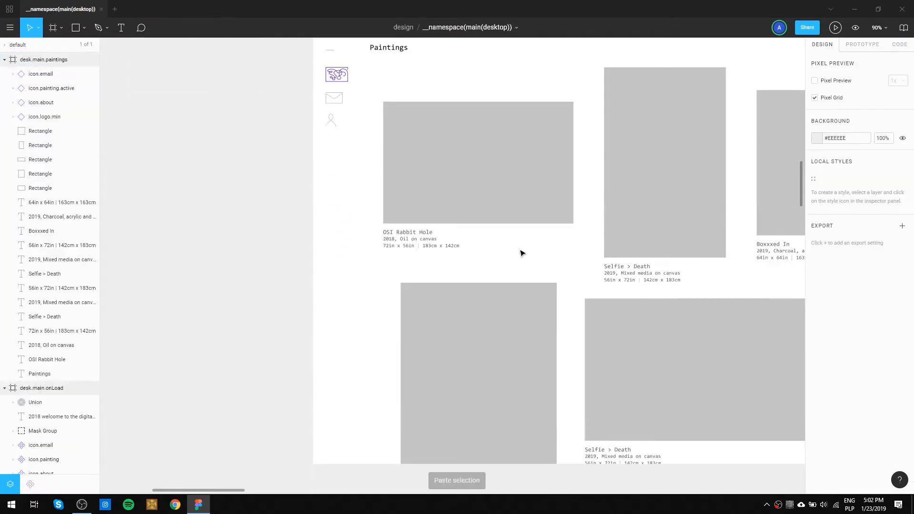
Replace the old logo and menu icons in the second desk.main.paintings frame with the four copied icon components.
{"action": "scroll", "coordinate": [519, 250], "scroll_direction": "down", "scroll_amount": 5}
{"action": "scroll", "coordinate": [520, 253], "scroll_direction": "down", "scroll_amount": 1}
{"action": "left_click_drag", "start_coordinate": [534, 367], "coordinate": [451, 357]}
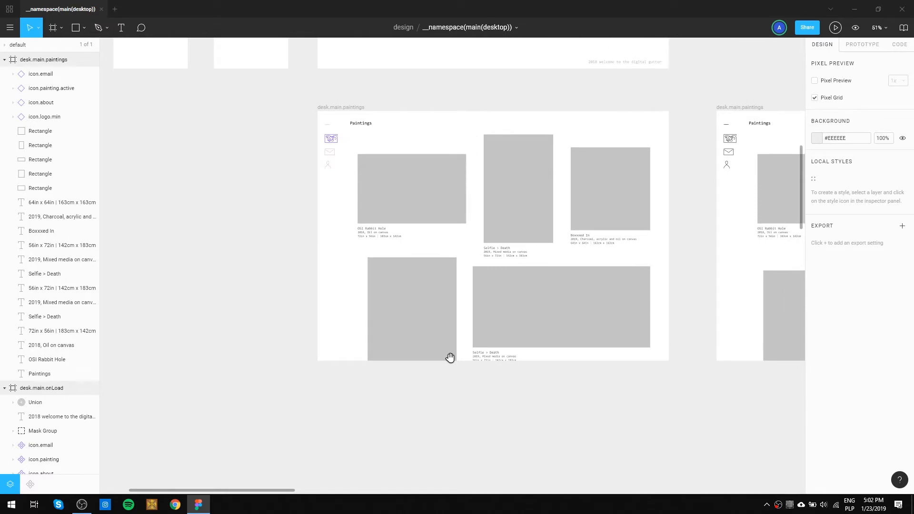
{"action": "left_click_drag", "start_coordinate": [450, 358], "coordinate": [205, 402]}
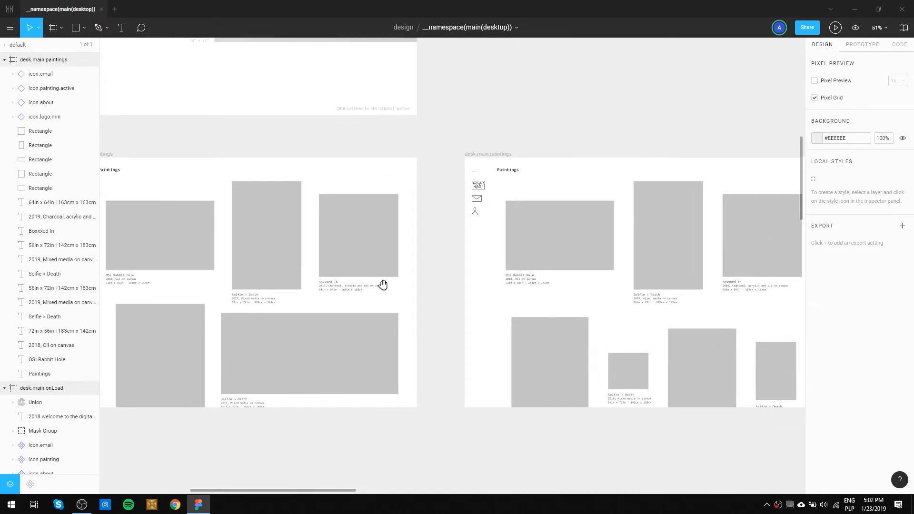
{"action": "scroll", "coordinate": [481, 190], "scroll_direction": "up", "scroll_amount": 5}
{"action": "left_click_drag", "start_coordinate": [486, 261], "coordinate": [453, 155]}
{"action": "key", "text": "Delete"}
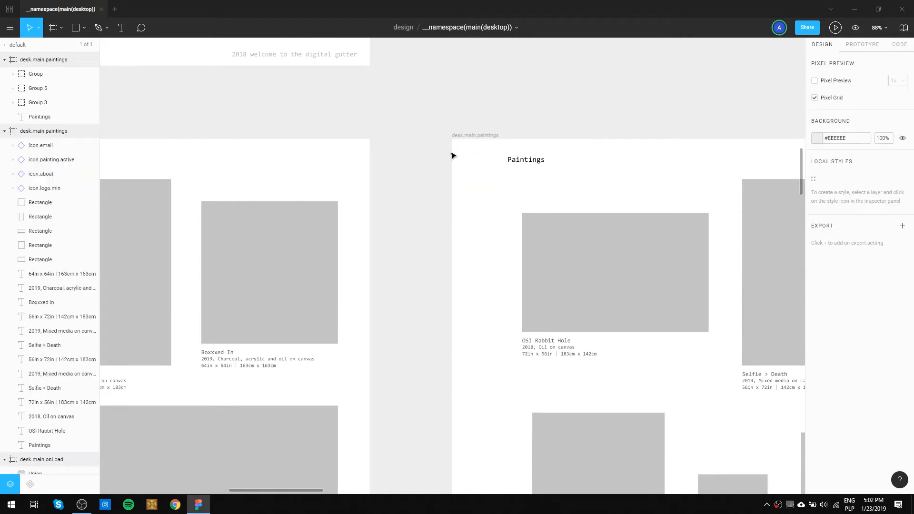
{"action": "key", "text": "ctrl+v"}
{"action": "key", "text": "Delete"}
{"action": "left_click", "coordinate": [466, 140]}
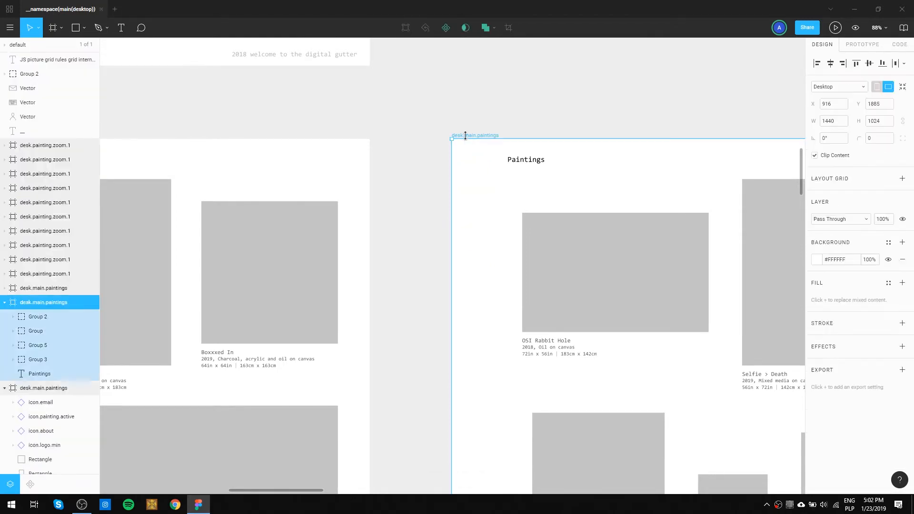
{"action": "key", "text": "ctrl+v"}
{"action": "left_click", "coordinate": [513, 87]}
{"action": "scroll", "coordinate": [547, 271], "scroll_direction": "down", "scroll_amount": 8}
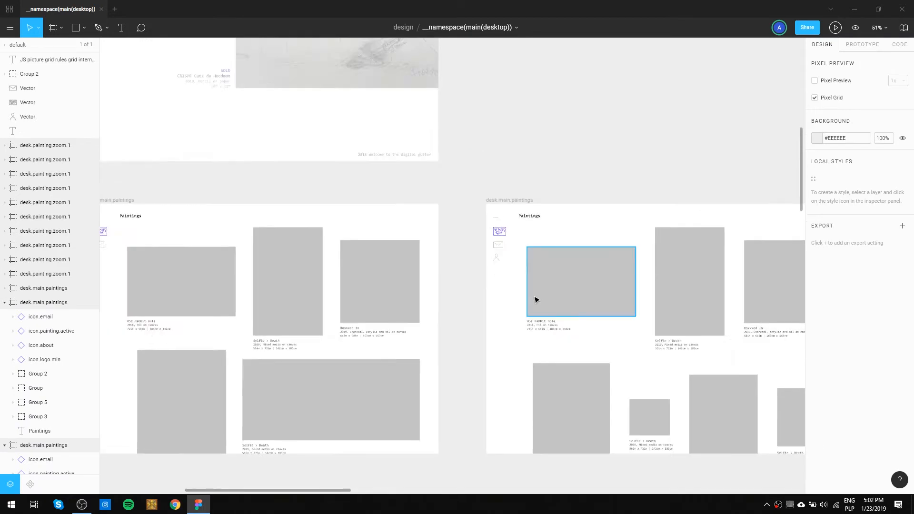
Replace the old logo and menu icons in the tall single-column desk.main.paintings frame with the four copied icon components.
{"action": "mouse_move", "coordinate": [538, 297]}
{"action": "left_mouse_down"}
{"action": "mouse_move", "coordinate": [274, 310]}
{"action": "mouse_move", "coordinate": [422, 226]}
{"action": "left_mouse_up"}
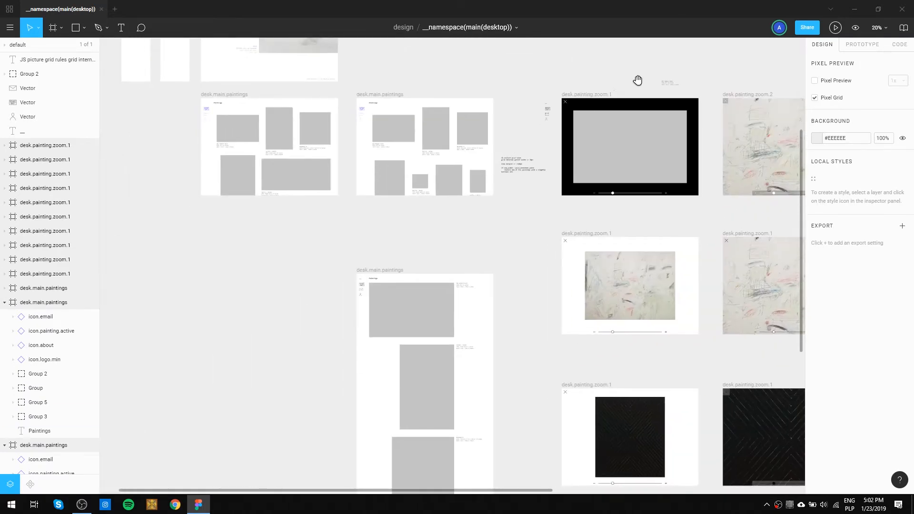
{"action": "scroll", "coordinate": [347, 254], "scroll_direction": "up", "scroll_amount": 6}
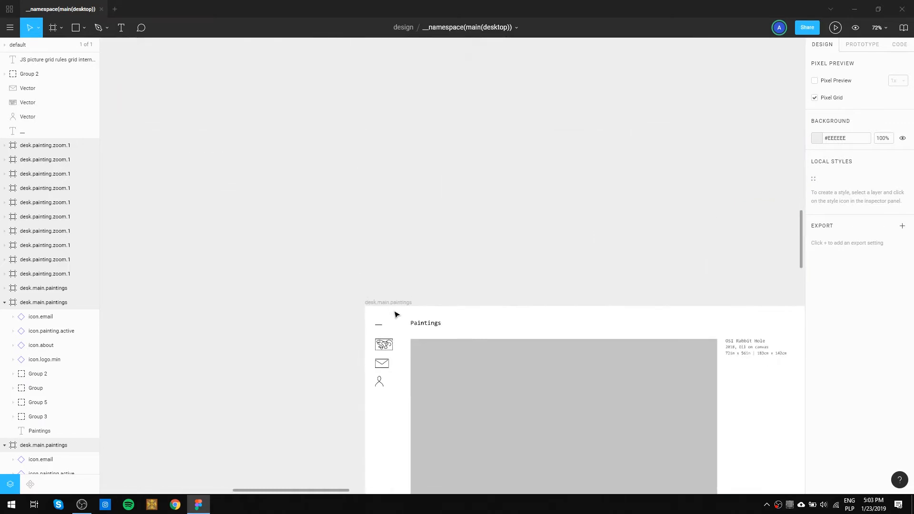
{"action": "left_click_drag", "start_coordinate": [399, 409], "coordinate": [371, 319]}
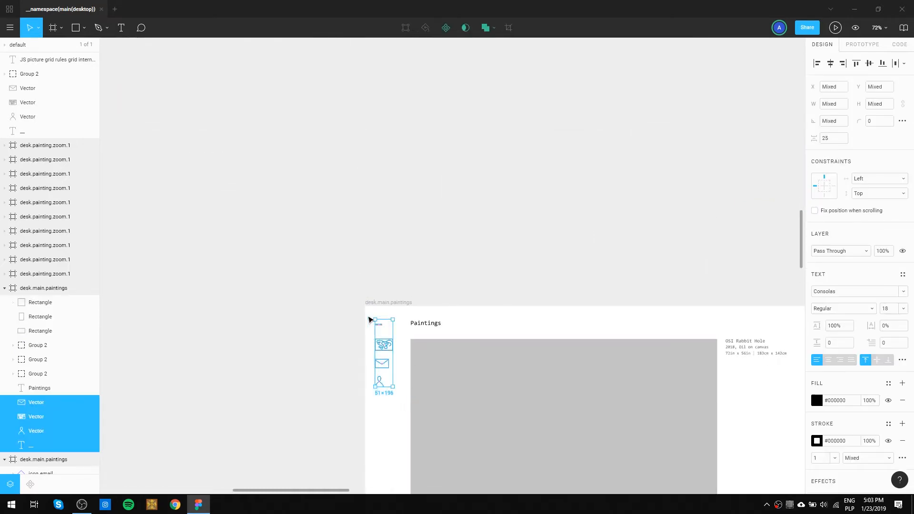
{"action": "key", "text": "Delete"}
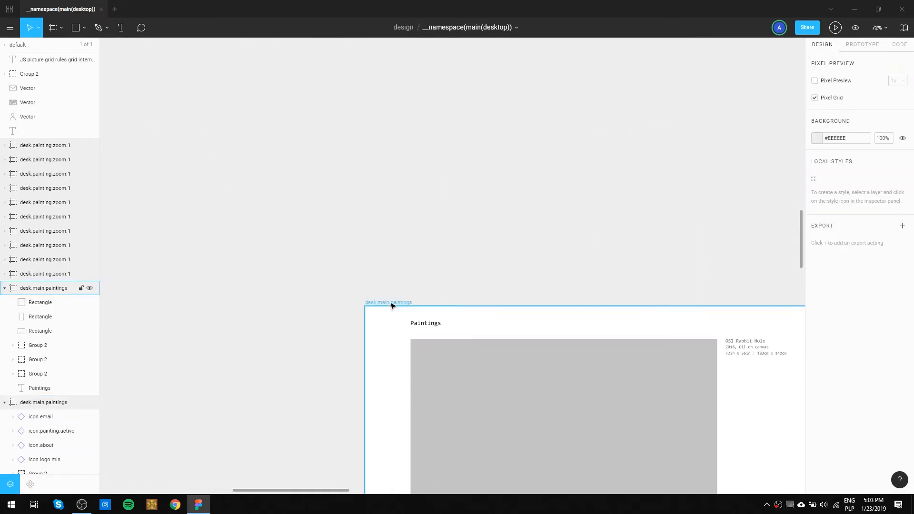
{"action": "left_click", "coordinate": [391, 305]}
{"action": "key", "text": "ctrl+v"}
{"action": "left_click", "coordinate": [441, 302]}
{"action": "left_click_drag", "start_coordinate": [440, 302], "coordinate": [417, 111]}
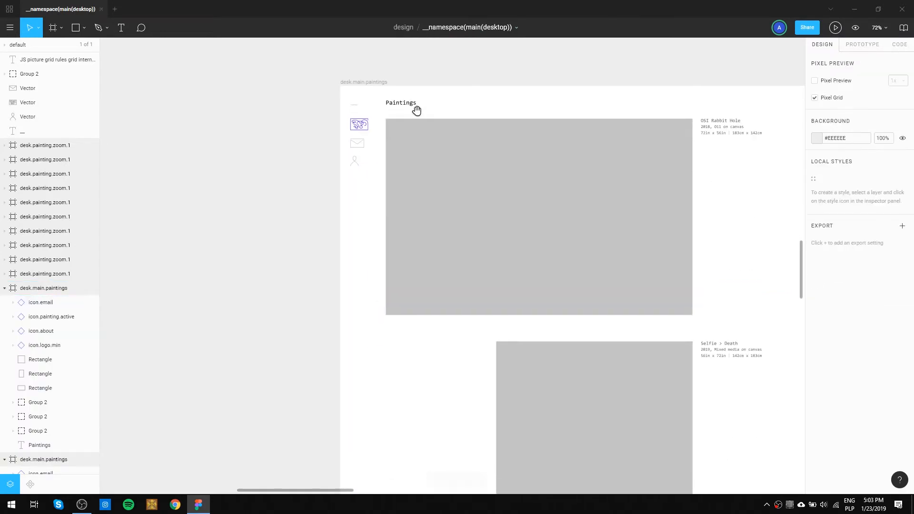
{"action": "left_click_drag", "start_coordinate": [390, 436], "coordinate": [380, 177]}
{"action": "left_click_drag", "start_coordinate": [414, 295], "coordinate": [412, 136]}
{"action": "left_click_drag", "start_coordinate": [423, 196], "coordinate": [329, 465]}
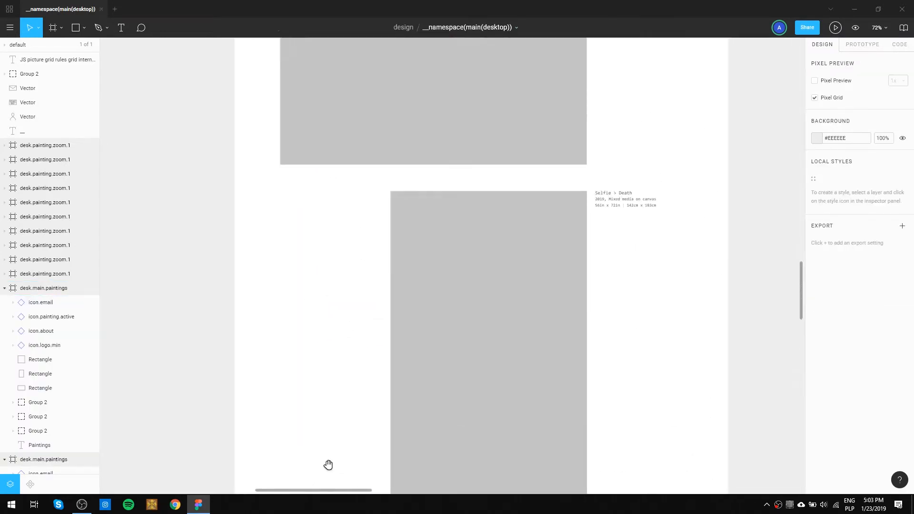
Try a #000000 stroke on icon.painting.active in the tall desk.main.paintings frame, and undo it.
{"action": "scroll", "coordinate": [329, 465], "scroll_direction": "up", "scroll_amount": 5}
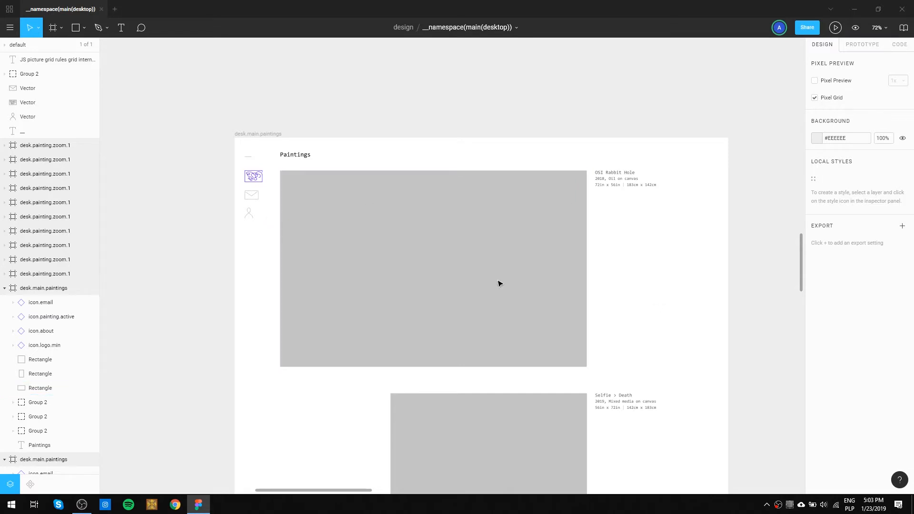
{"action": "scroll", "coordinate": [266, 212], "scroll_direction": "down", "scroll_amount": 1}
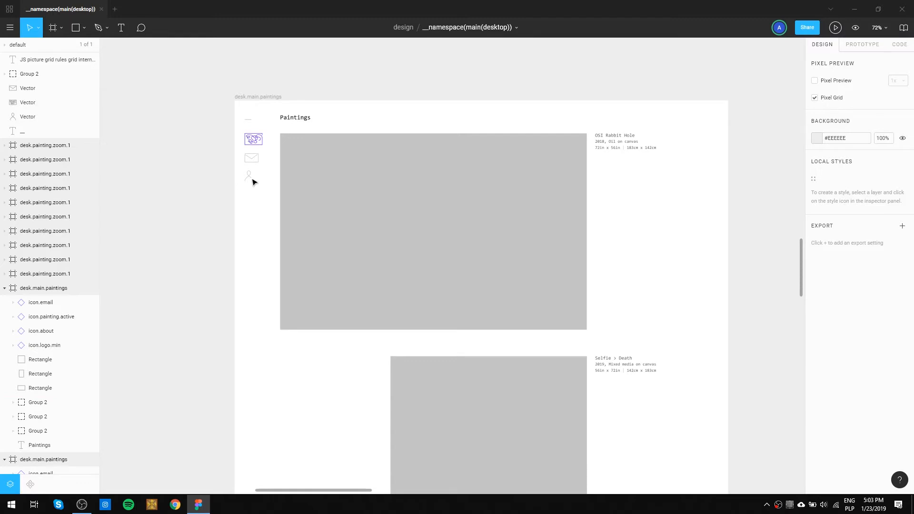
{"action": "scroll", "coordinate": [252, 143], "scroll_direction": "up", "scroll_amount": 3}
{"action": "left_click", "coordinate": [257, 146]}
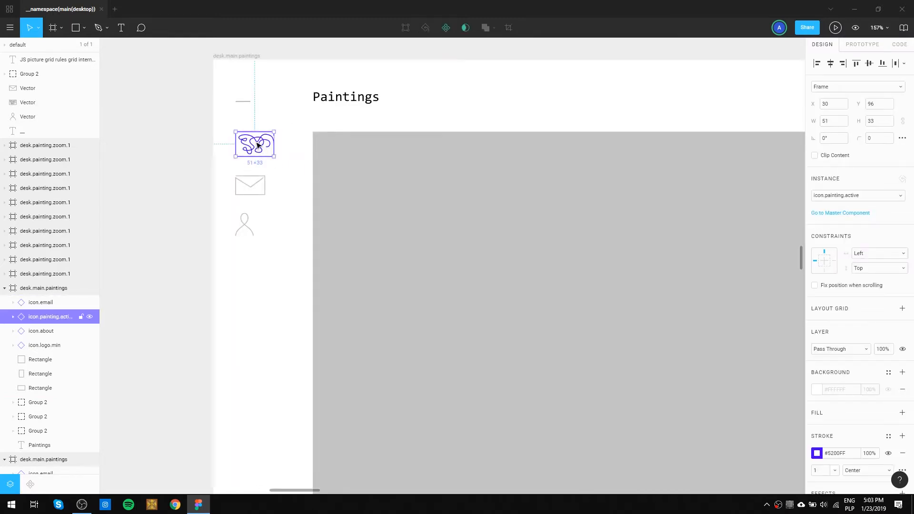
{"action": "left_click", "coordinate": [817, 454]}
{"action": "left_click", "coordinate": [759, 361]}
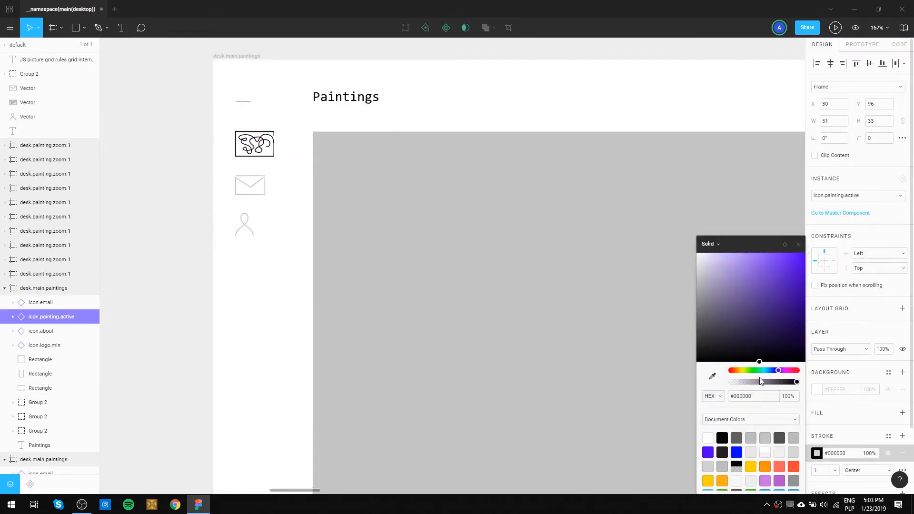
{"action": "left_click", "coordinate": [243, 409]}
{"action": "scroll", "coordinate": [244, 410], "scroll_direction": "down", "scroll_amount": 5}
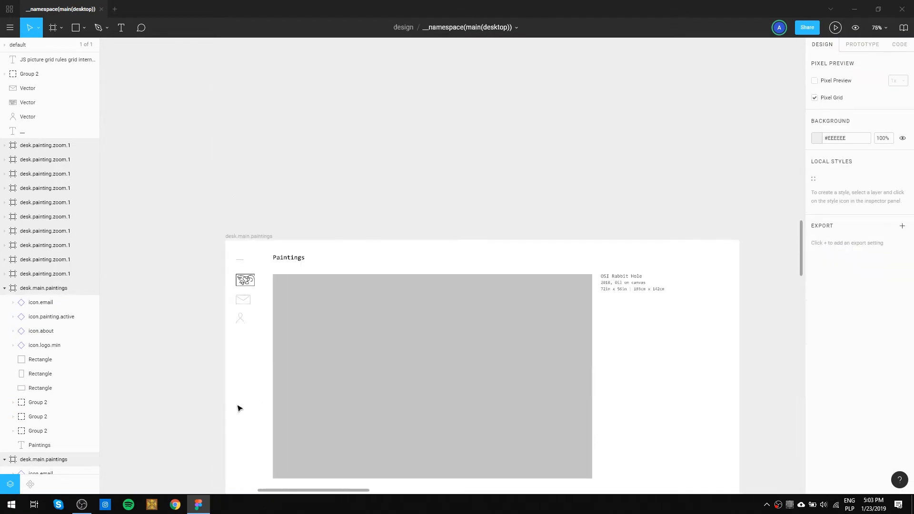
{"action": "key", "text": "ctrl+z"}
{"action": "key", "text": "ctrl+z"}
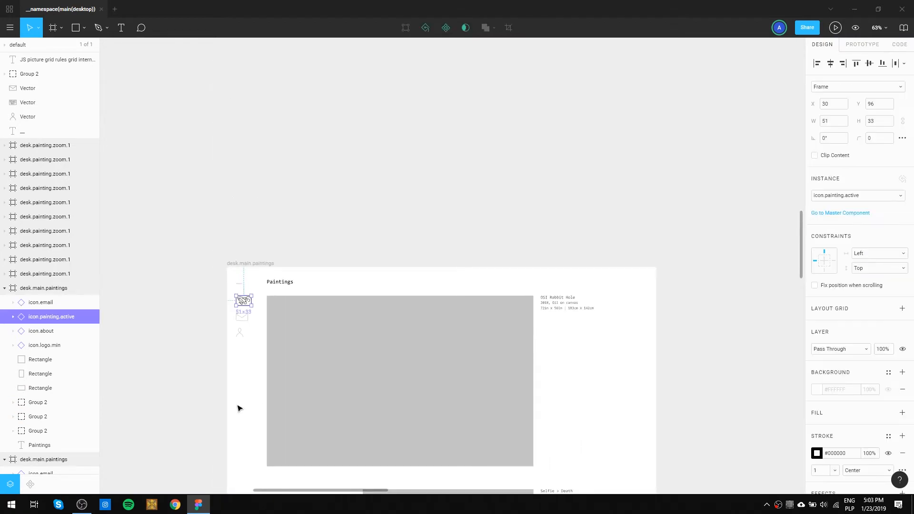
{"action": "left_click", "coordinate": [239, 409]}
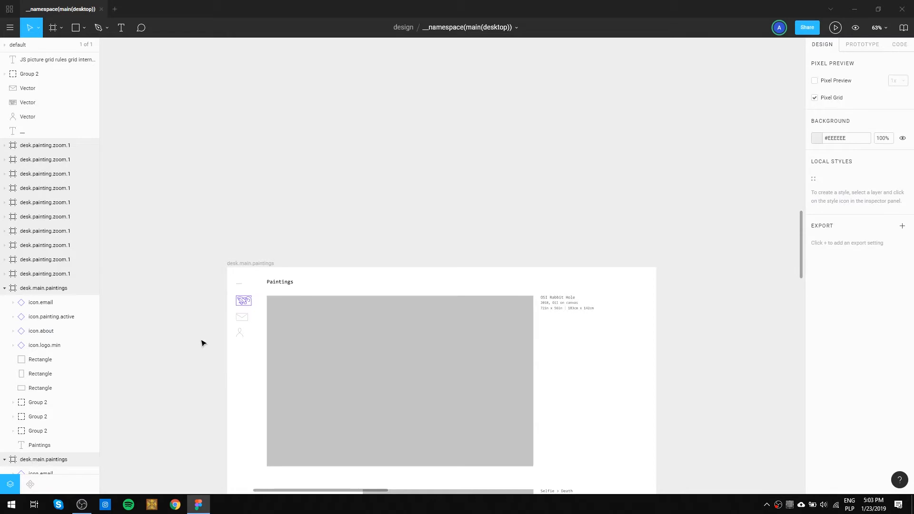
Delete the painting, email and about icons from the tall desk.main.paintings frame, keeping icon.logo.min.
{"action": "scroll", "coordinate": [226, 349], "scroll_direction": "up", "scroll_amount": 3}
{"action": "mouse_move", "coordinate": [268, 352]}
{"action": "left_mouse_down"}
{"action": "mouse_move", "coordinate": [252, 327]}
{"action": "mouse_move", "coordinate": [238, 262]}
{"action": "left_mouse_up"}
{"action": "key", "text": "Delete"}
{"action": "left_click_drag", "start_coordinate": [604, 308], "coordinate": [575, 233]}
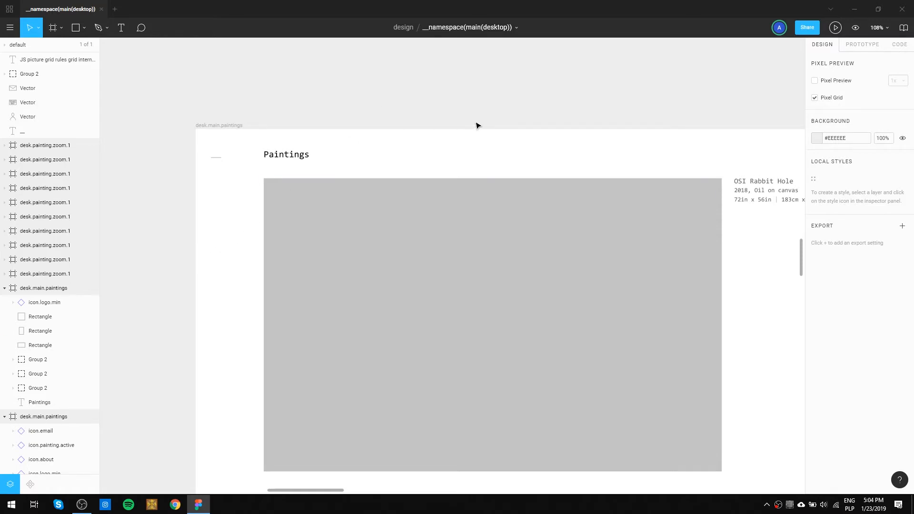
Delete the painting, email and about icons from the first desk.main.paintings frame below desk(art.menu), keeping icon.logo.min.
{"action": "scroll", "coordinate": [411, 179], "scroll_direction": "down", "scroll_amount": 5}
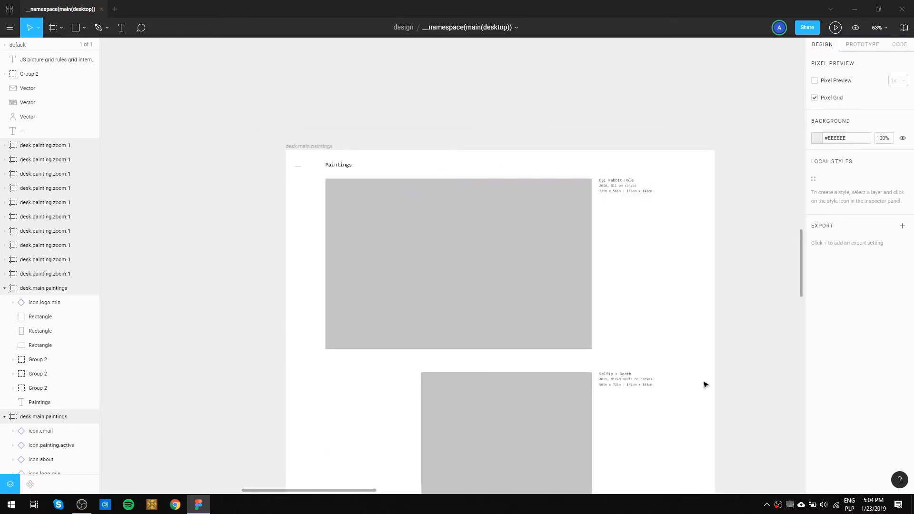
{"action": "left_click_drag", "start_coordinate": [686, 357], "coordinate": [627, 328]}
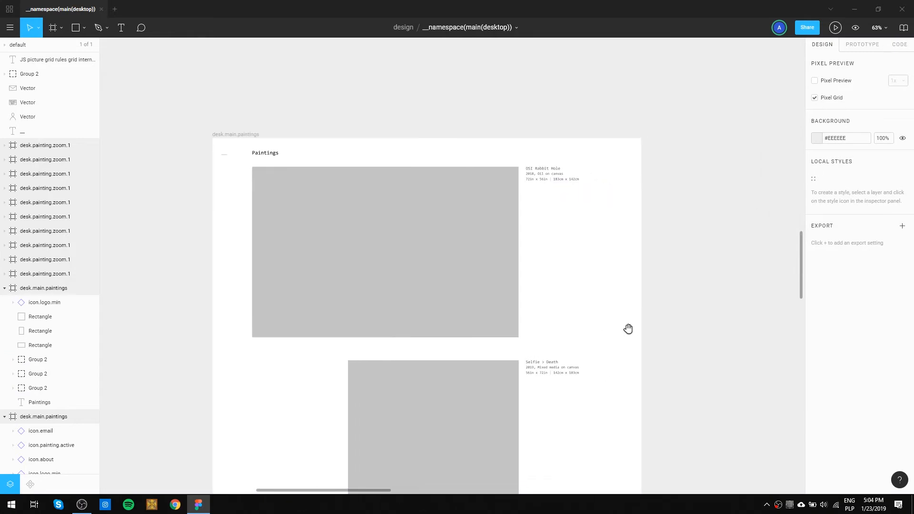
{"action": "left_click_drag", "start_coordinate": [270, 112], "coordinate": [464, 268]}
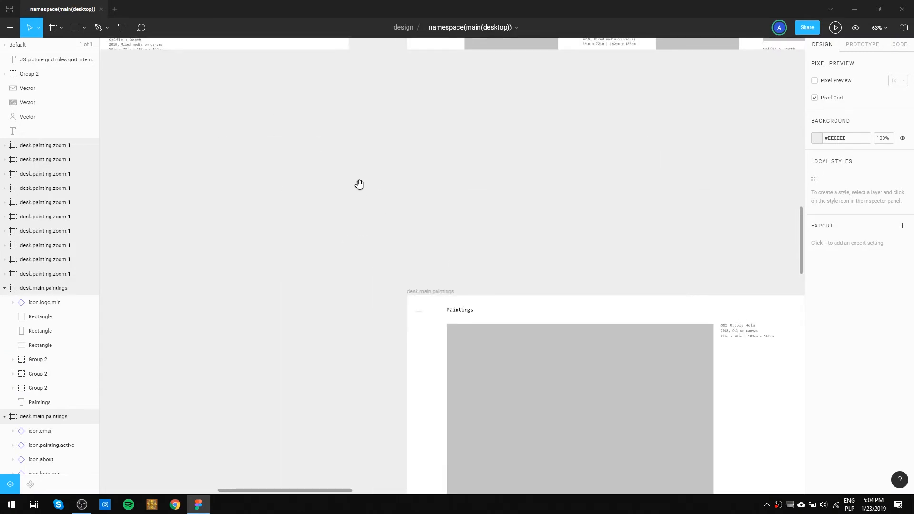
{"action": "scroll", "coordinate": [358, 185], "scroll_direction": "up", "scroll_amount": 9}
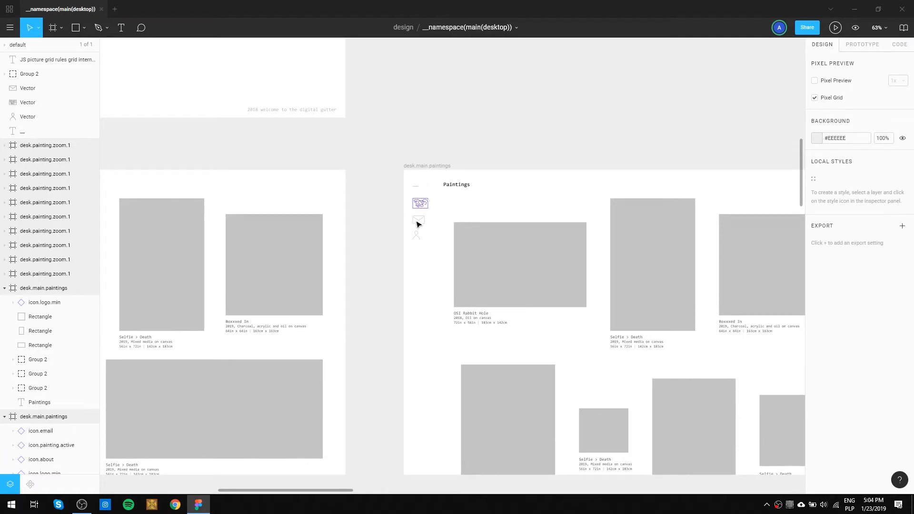
{"action": "mouse_move", "coordinate": [563, 178]}
{"action": "left_mouse_down"}
{"action": "mouse_move", "coordinate": [441, 157]}
{"action": "mouse_move", "coordinate": [244, 171]}
{"action": "mouse_move", "coordinate": [619, 168]}
{"action": "mouse_move", "coordinate": [501, 177]}
{"action": "mouse_move", "coordinate": [420, 218]}
{"action": "mouse_move", "coordinate": [447, 327]}
{"action": "mouse_move", "coordinate": [516, 176]}
{"action": "left_mouse_up"}
{"action": "left_click_drag", "start_coordinate": [443, 298], "coordinate": [412, 191]}
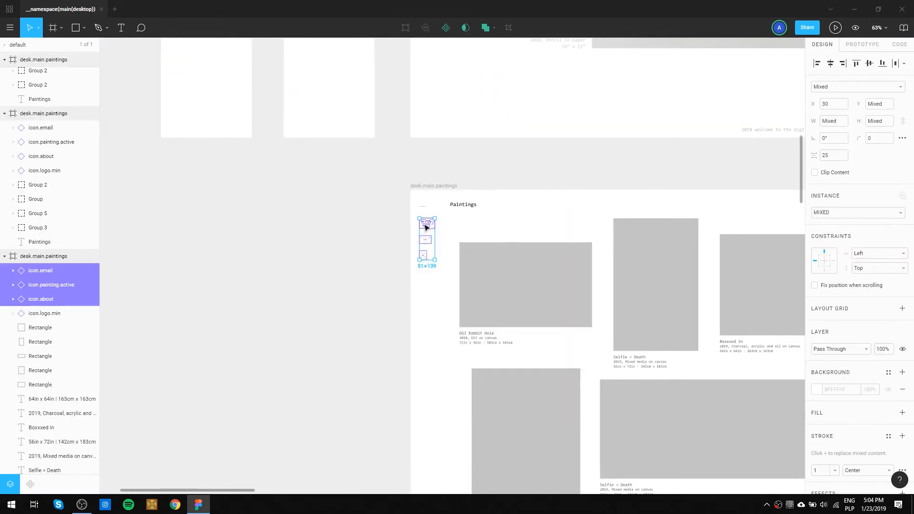
{"action": "key", "text": "Delete"}
{"action": "key", "text": "ctrl+z"}
Delete the about, email and painting icons from the second desk.main.paintings frame, keeping icon.logo.min.
{"action": "left_click", "coordinate": [442, 272]}
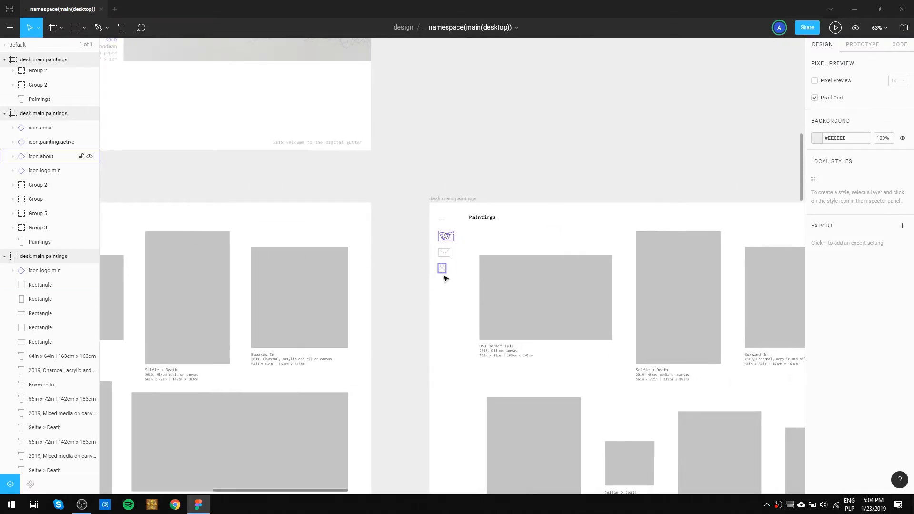
{"action": "left_click_drag", "start_coordinate": [453, 278], "coordinate": [432, 234]}
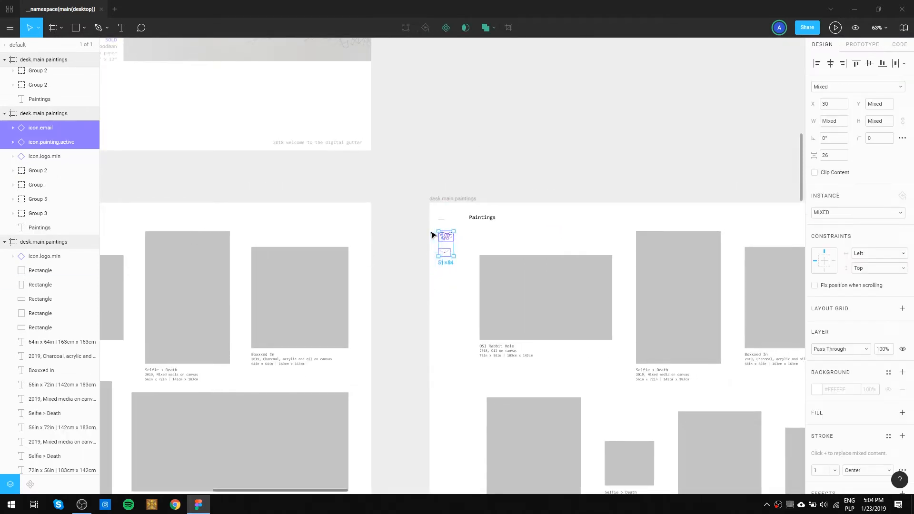
{"action": "key", "text": "Delete"}
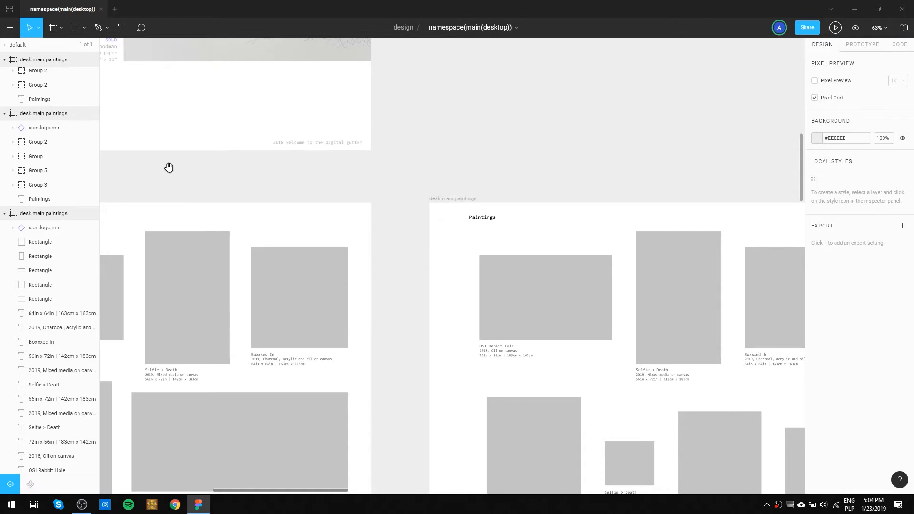
Try removing the painting, email and about icons from the desk(art.menu) frame, and undo the deletion.
{"action": "left_click_drag", "start_coordinate": [170, 167], "coordinate": [348, 382]}
{"action": "left_click_drag", "start_coordinate": [228, 227], "coordinate": [309, 249]}
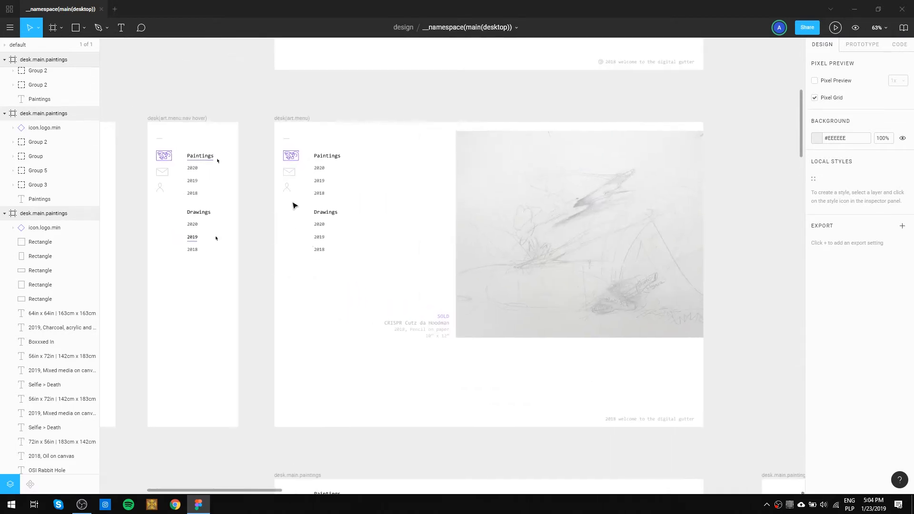
{"action": "left_click_drag", "start_coordinate": [292, 206], "coordinate": [278, 158]}
{"action": "key", "text": "Delete"}
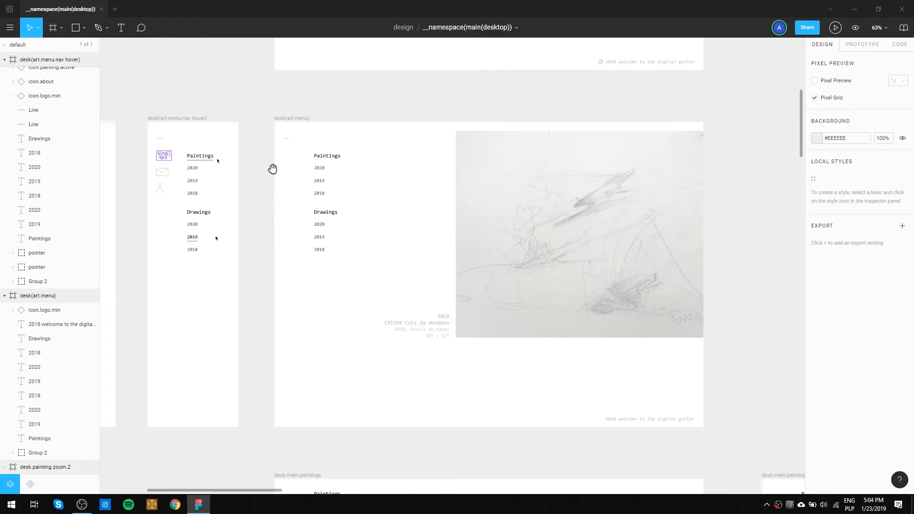
{"action": "key", "text": "ctrl+z"}
{"action": "left_click", "coordinate": [330, 99]}
Place a copy of the cursor sheet's black arrow shape in the logo.animation.hover frame, beside the first logo state.
{"action": "left_click_drag", "start_coordinate": [330, 99], "coordinate": [589, 317]}
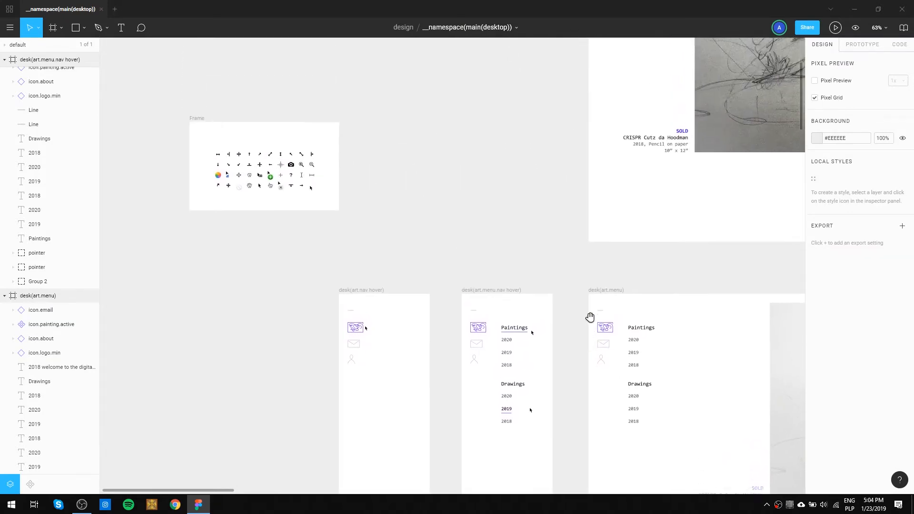
{"action": "left_click_drag", "start_coordinate": [578, 197], "coordinate": [587, 412]}
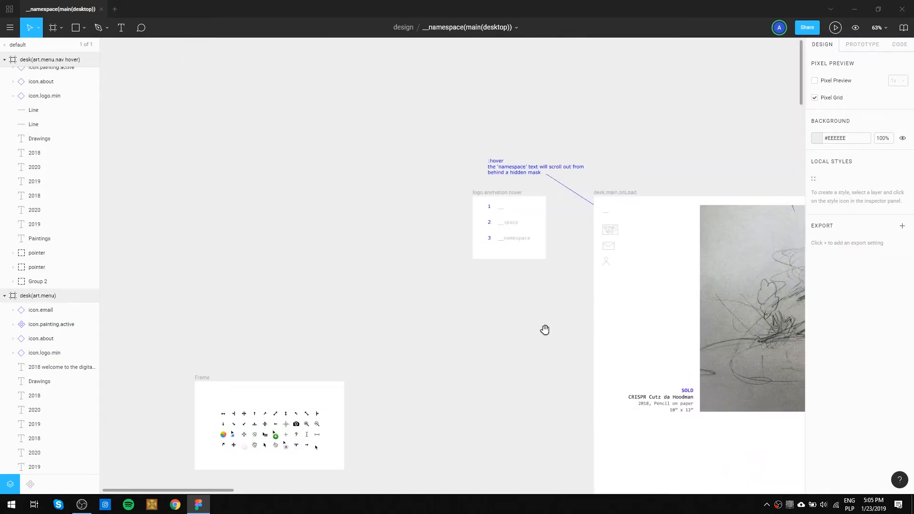
{"action": "scroll", "coordinate": [508, 210], "scroll_direction": "up", "scroll_amount": 5}
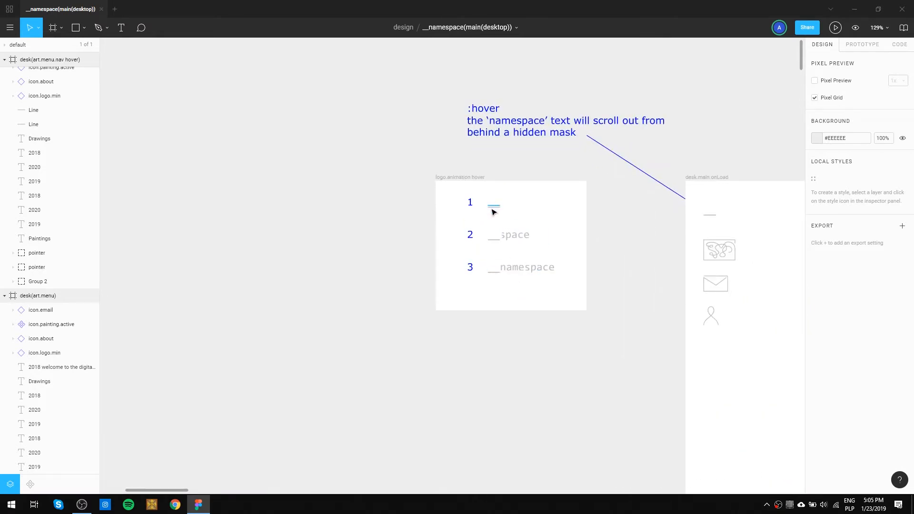
{"action": "scroll", "coordinate": [621, 214], "scroll_direction": "down", "scroll_amount": 10}
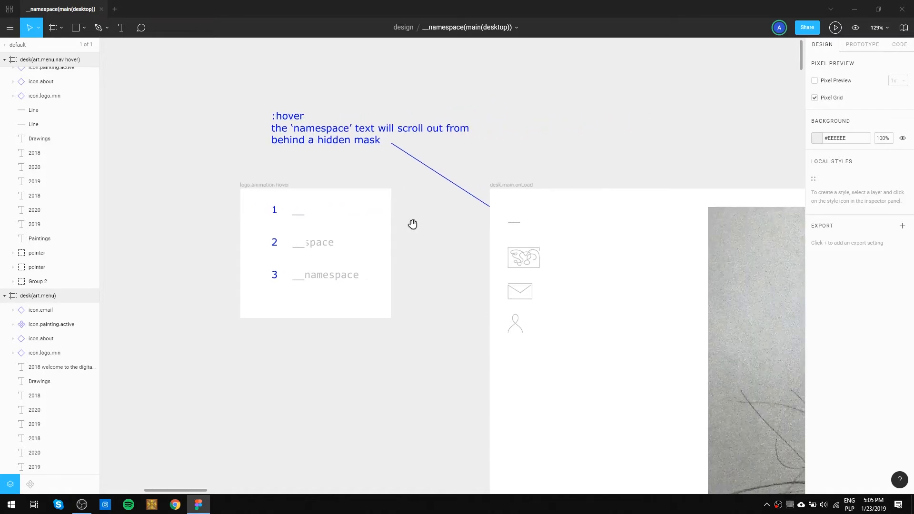
{"action": "scroll", "coordinate": [278, 401], "scroll_direction": "up", "scroll_amount": 10}
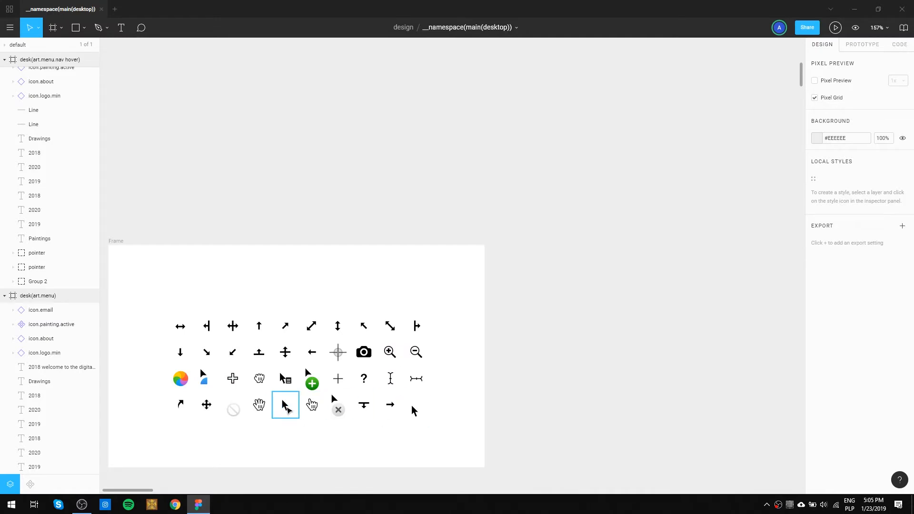
{"action": "left_click", "coordinate": [288, 410]}
{"action": "left_click_drag", "start_coordinate": [286, 404], "coordinate": [695, 88]}
{"action": "left_click", "coordinate": [717, 135]}
{"action": "left_click_drag", "start_coordinate": [723, 122], "coordinate": [339, 425]}
{"action": "left_click", "coordinate": [309, 392]}
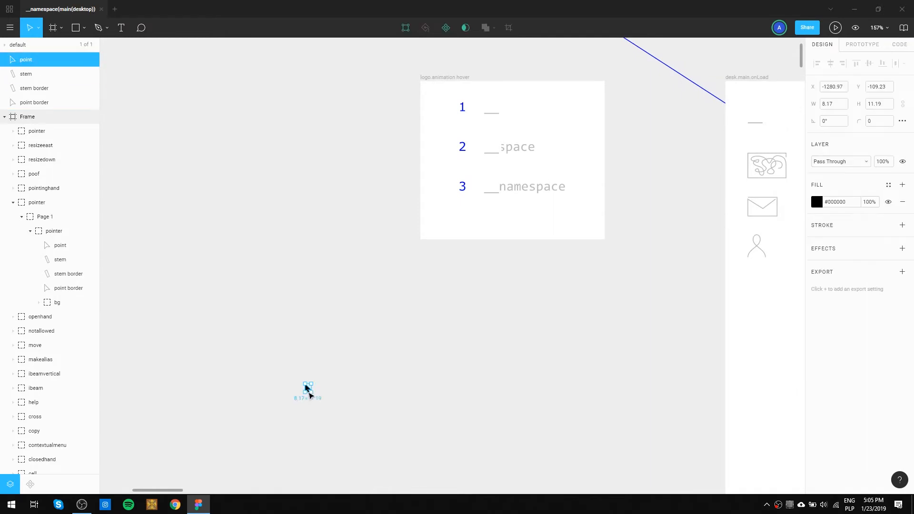
{"action": "left_click_drag", "start_coordinate": [308, 392], "coordinate": [523, 125]}
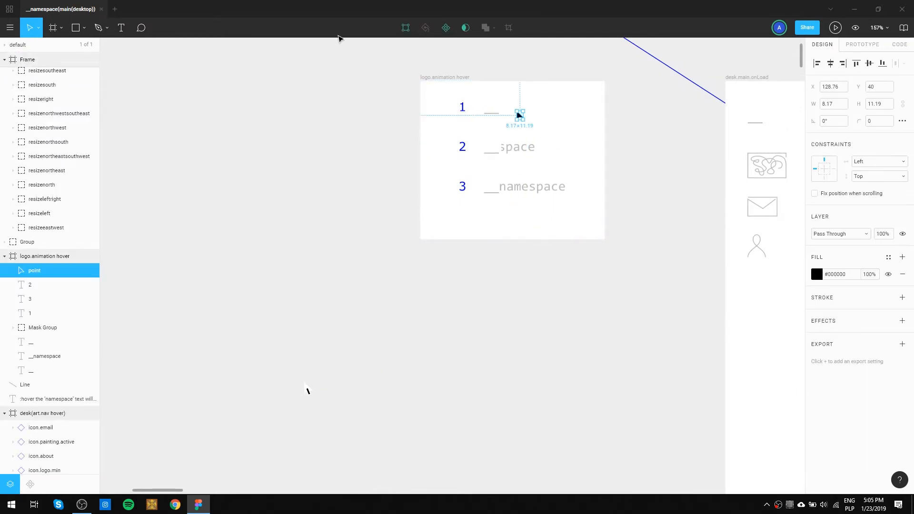
Turn the arrow into a component named pointer and place an instance of it a short distance to its right.
{"action": "left_click", "coordinate": [445, 28]}
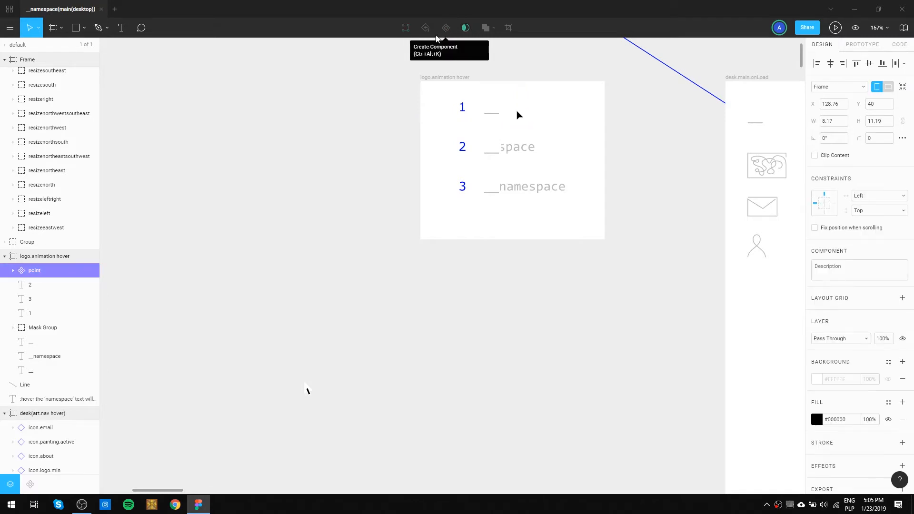
{"action": "double_click", "coordinate": [35, 271]}
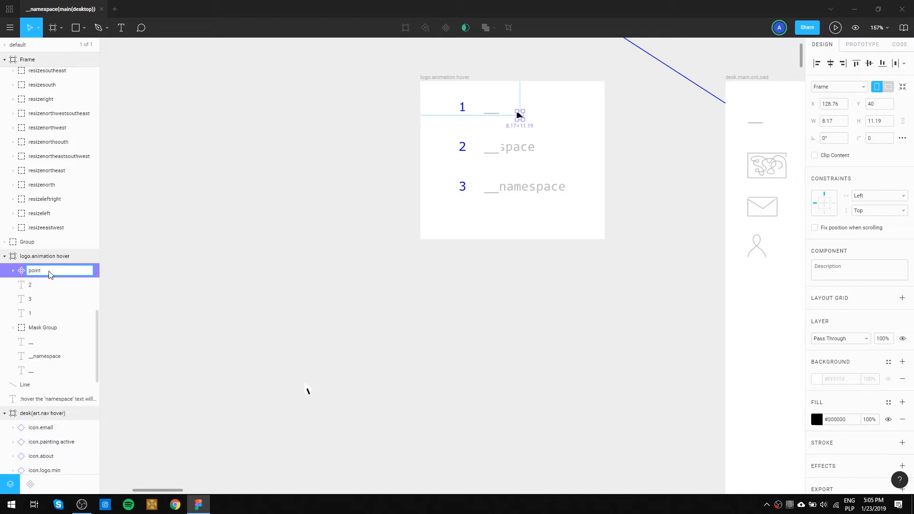
{"action": "key", "text": "Return"}
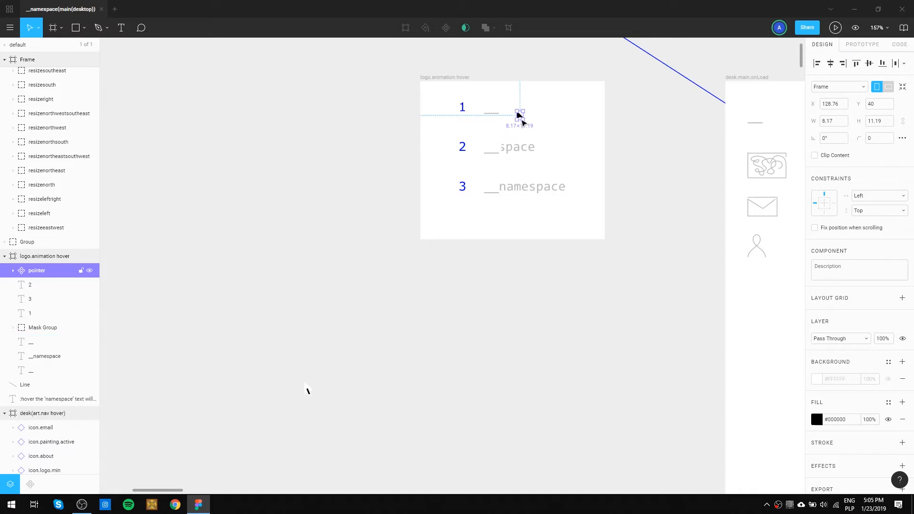
{"action": "left_click_drag", "start_coordinate": [520, 119], "coordinate": [551, 120]}
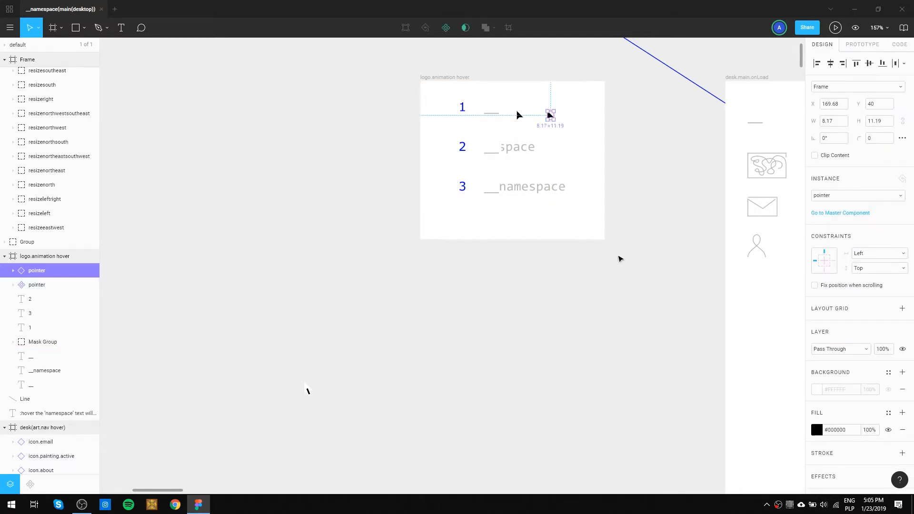
{"action": "left_click", "coordinate": [617, 254]}
Move the painting, email, about and logo master components from desk.main.onLoad to the canvas beside logo.animation.hover, and paste instances in their place.
{"action": "left_click", "coordinate": [769, 164]}
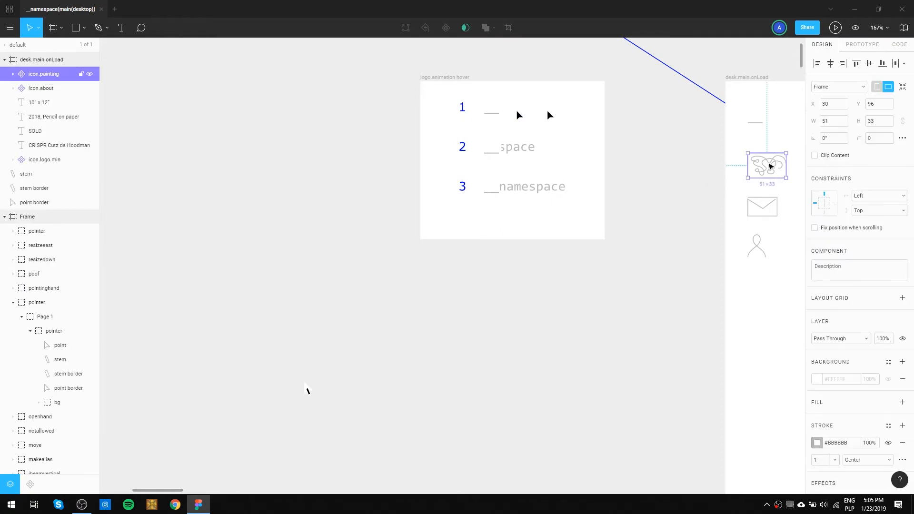
{"action": "left_click_drag", "start_coordinate": [693, 218], "coordinate": [608, 262]}
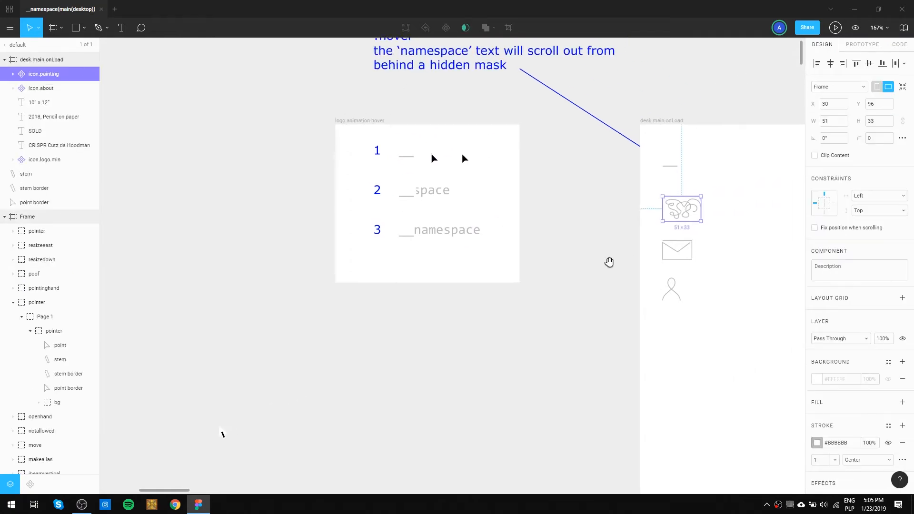
{"action": "left_click", "coordinate": [690, 248], "text": "shift"}
{"action": "left_click", "coordinate": [673, 287], "text": "shift"}
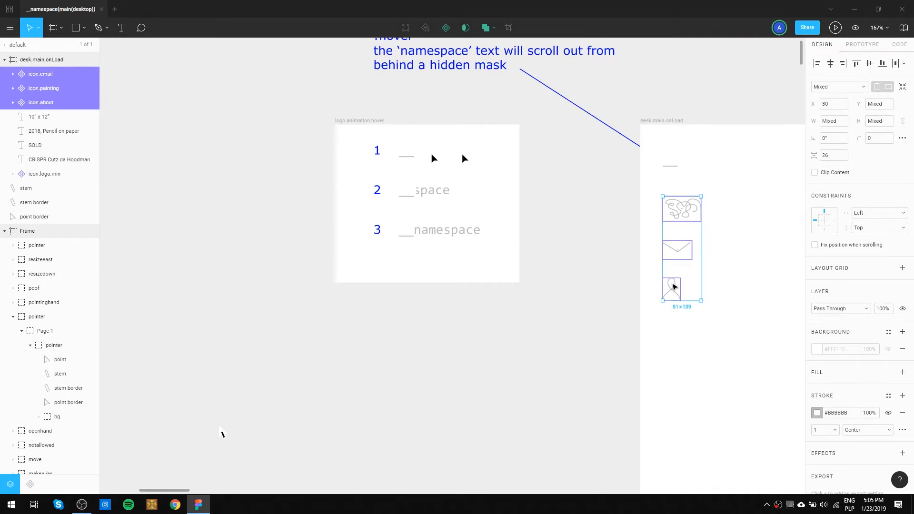
{"action": "left_click", "coordinate": [675, 170], "text": "shift"}
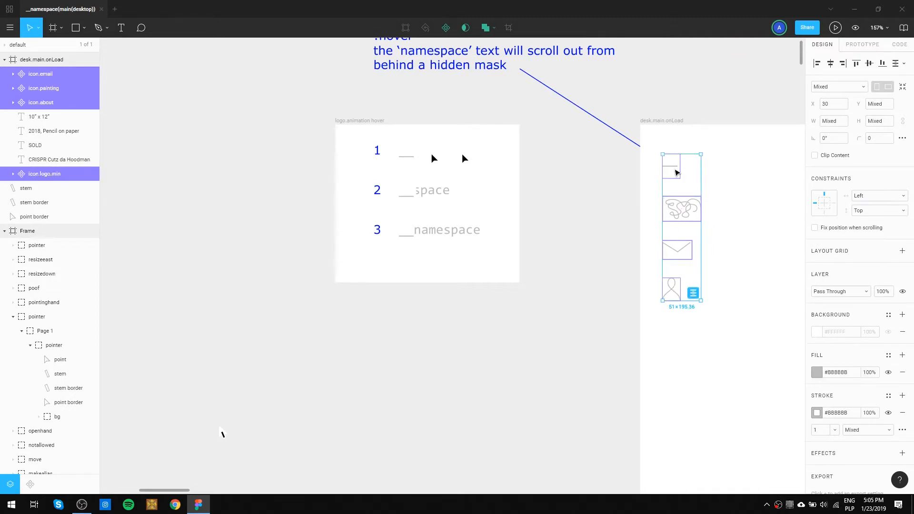
{"action": "left_click_drag", "start_coordinate": [674, 205], "coordinate": [150, 205]}
{"action": "left_click", "coordinate": [224, 222]}
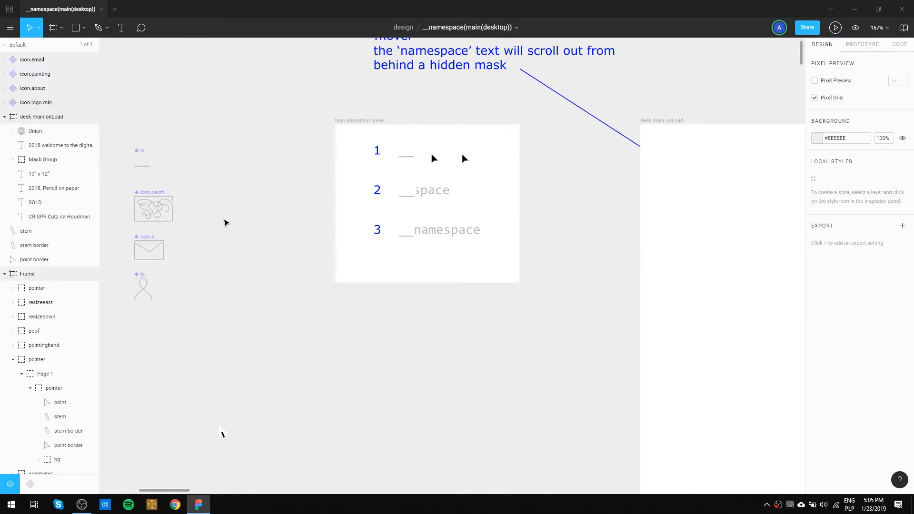
{"action": "left_click", "coordinate": [669, 121]}
{"action": "key", "text": "ctrl+v"}
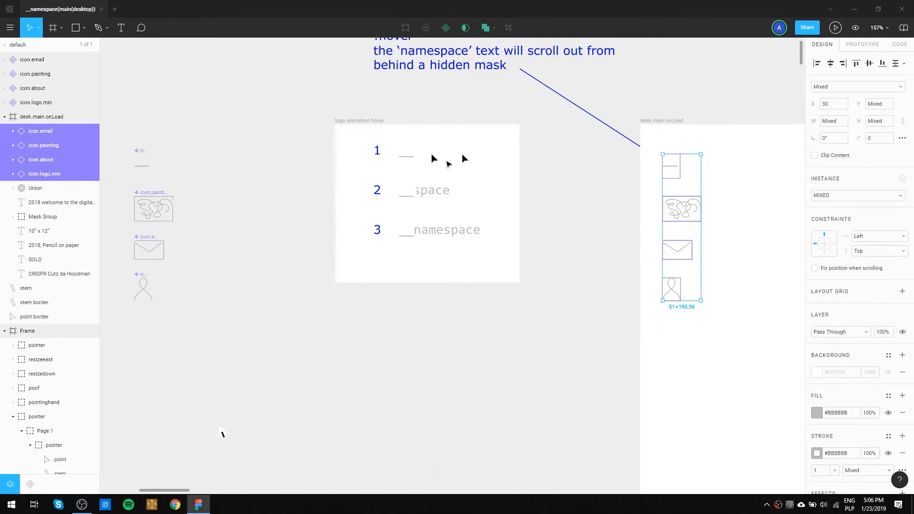
Delete both pointers from the logo.animation.hover frame and the leftover black stem pieces from the canvas below the icon components.
{"action": "left_click", "coordinate": [435, 159]}
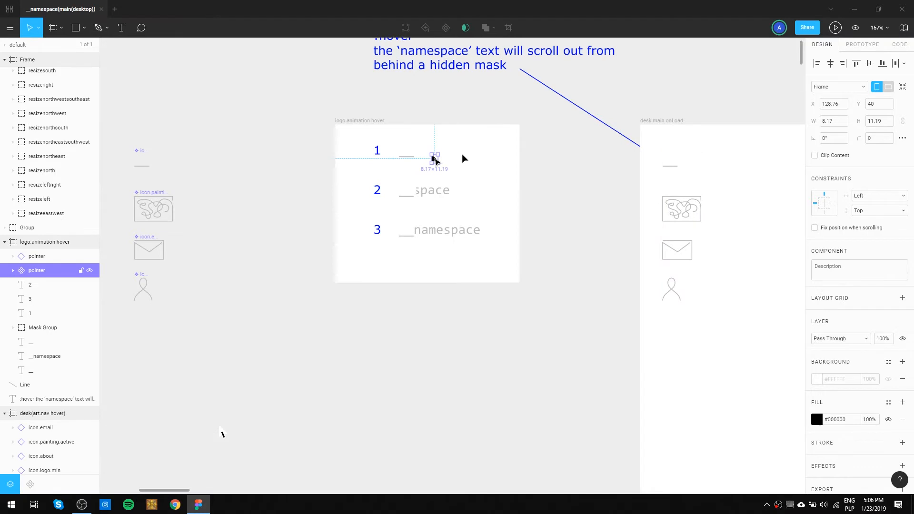
{"action": "key", "text": "Delete"}
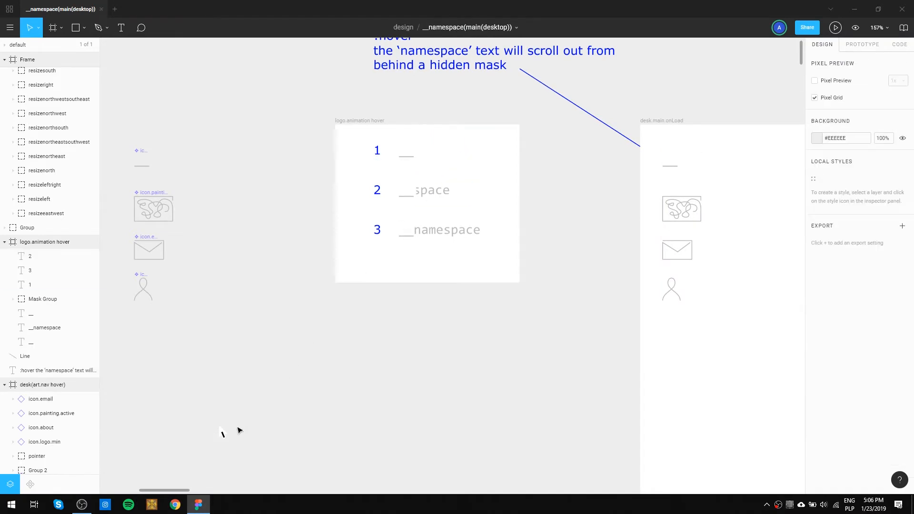
{"action": "left_click", "coordinate": [222, 434]}
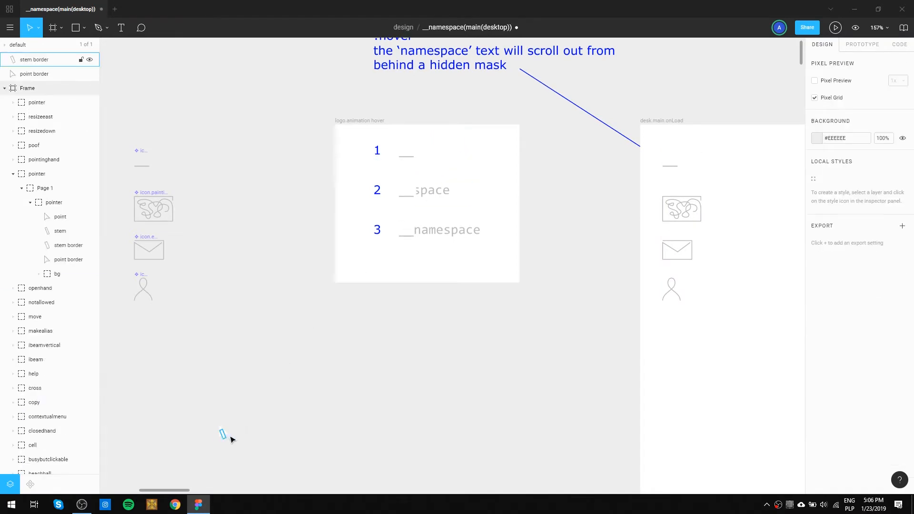
{"action": "left_click", "coordinate": [222, 434]}
{"action": "key", "text": "Delete"}
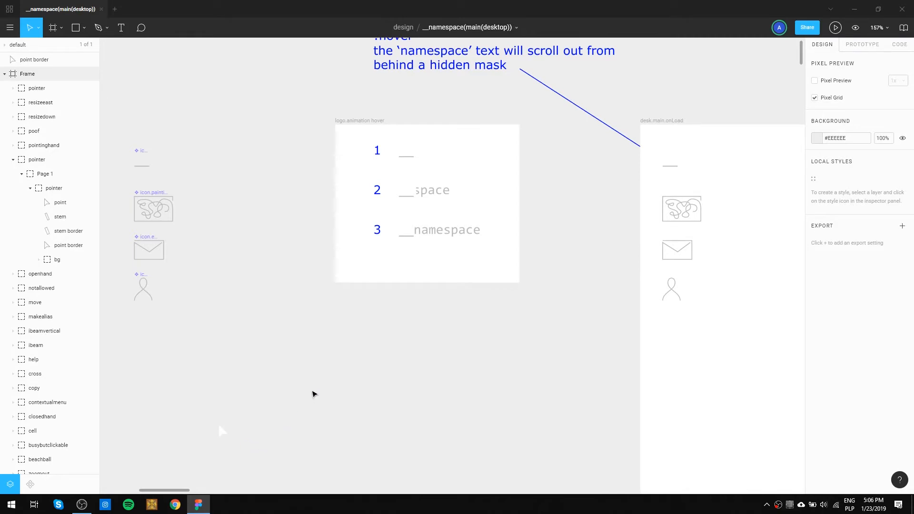
Copy the complete arrow pointer from the cursor sheet onto the empty canvas above it, and delete the leftover white point border.
{"action": "scroll", "coordinate": [334, 334], "scroll_direction": "down", "scroll_amount": 2}
{"action": "left_click_drag", "start_coordinate": [283, 425], "coordinate": [381, 251]}
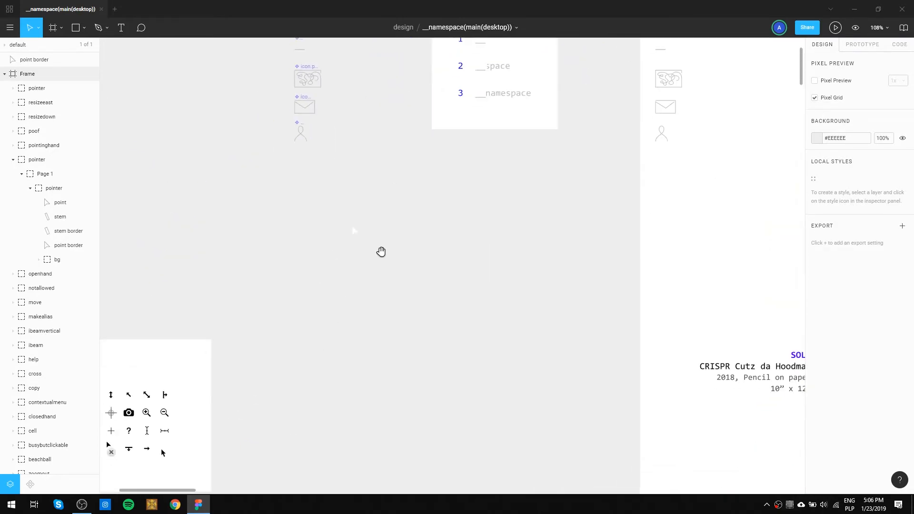
{"action": "left_click_drag", "start_coordinate": [252, 327], "coordinate": [425, 240]}
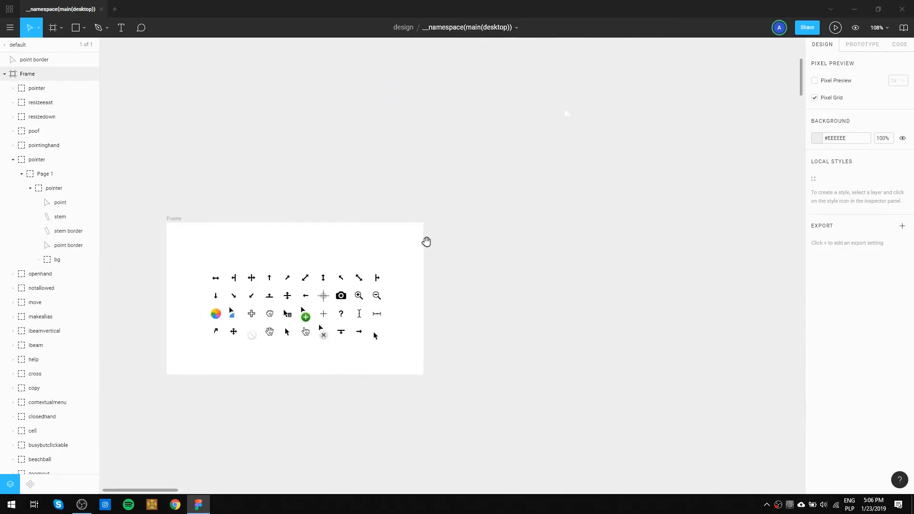
{"action": "left_click", "coordinate": [290, 333], "text": "ctrl"}
{"action": "left_click", "coordinate": [289, 334], "text": "shift"}
{"action": "left_click", "coordinate": [288, 334], "text": "shift"}
{"action": "left_click", "coordinate": [289, 336], "text": "shift"}
{"action": "left_click", "coordinate": [289, 336], "text": "shift"}
{"action": "left_click", "coordinate": [287, 335], "text": "shift"}
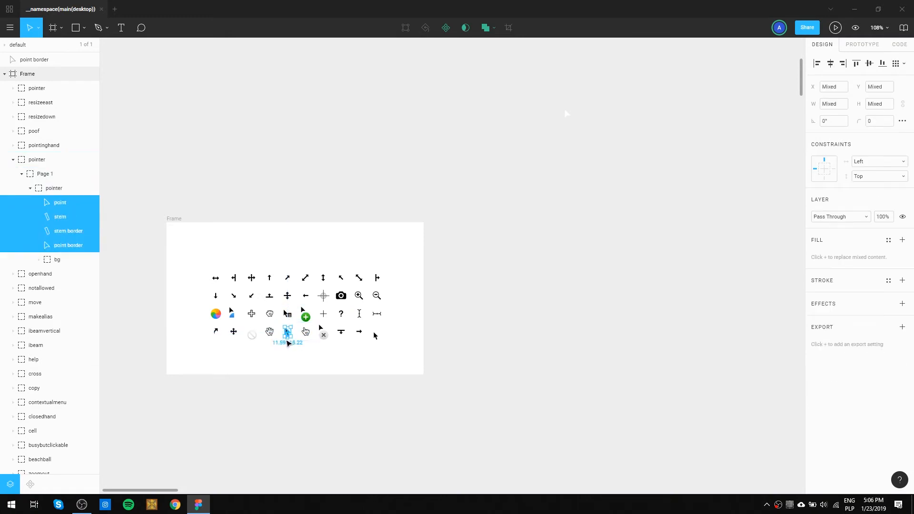
{"action": "left_click", "coordinate": [289, 336]}
{"action": "left_click_drag", "start_coordinate": [289, 335], "coordinate": [477, 120]}
{"action": "left_click_drag", "start_coordinate": [538, 101], "coordinate": [595, 140]}
{"action": "key", "text": "Delete"}
Group all parts of the copied arrow pointer and turn the group into a component.
{"action": "left_click_drag", "start_coordinate": [504, 131], "coordinate": [452, 98]}
{"action": "key", "text": "ctrl+g"}
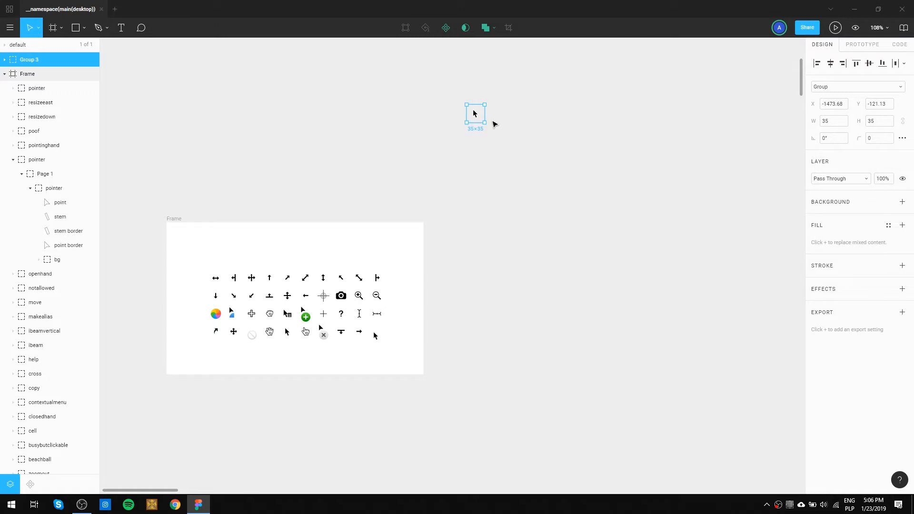
{"action": "key", "text": "ctrl+alt+k"}
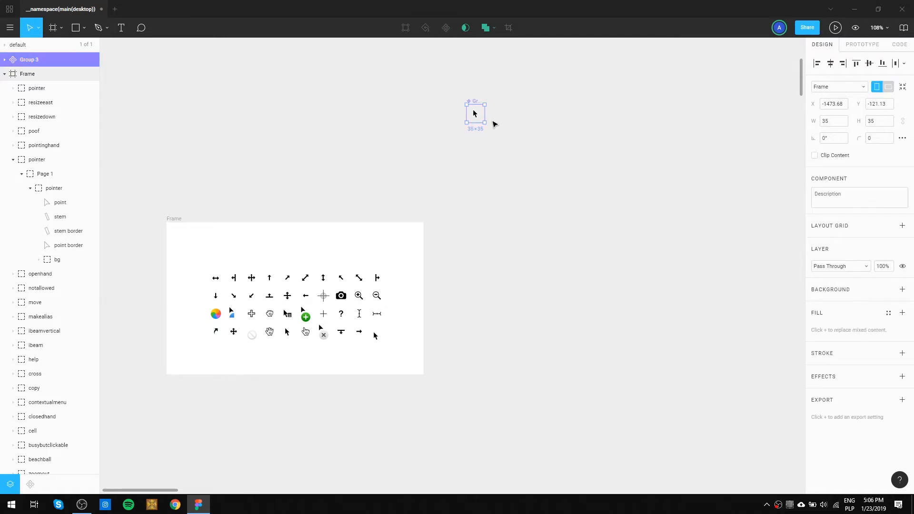
Place the pointer component below the four icon components, and shift the whole column away from the logo.animation.hover frame.
{"action": "left_click_drag", "start_coordinate": [493, 80], "coordinate": [488, 232]}
{"action": "left_click", "coordinate": [528, 276]}
{"action": "left_click_drag", "start_coordinate": [468, 268], "coordinate": [507, 202]}
{"action": "left_click_drag", "start_coordinate": [560, 144], "coordinate": [586, 196]}
{"action": "left_click_drag", "start_coordinate": [589, 297], "coordinate": [491, 130]}
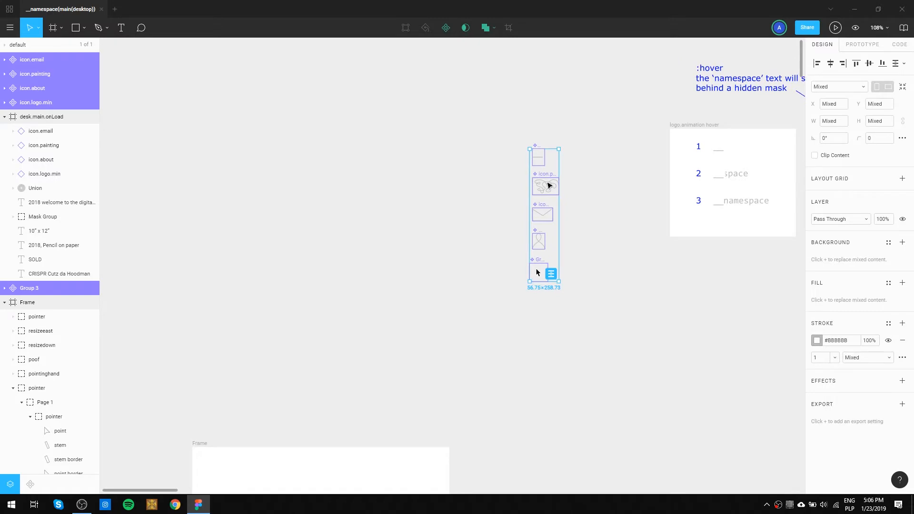
{"action": "left_click_drag", "start_coordinate": [546, 188], "coordinate": [439, 226]}
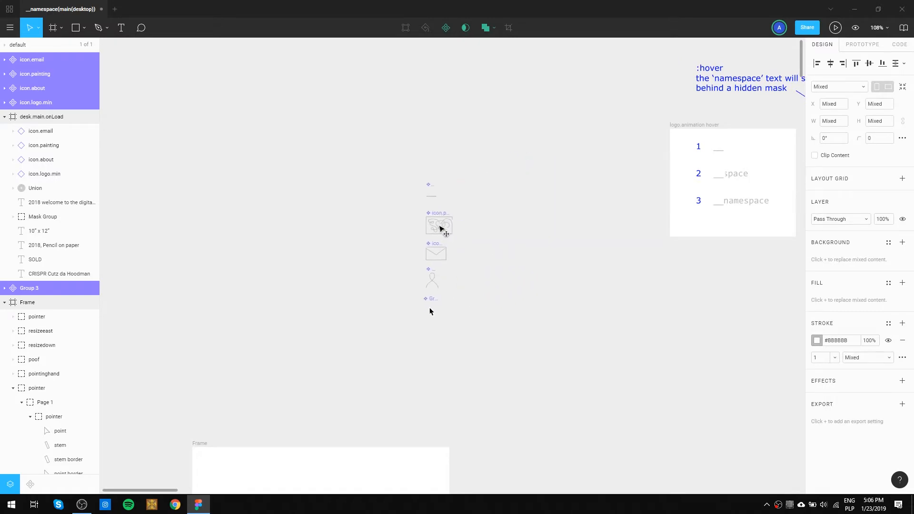
{"action": "left_click", "coordinate": [533, 277]}
Draw a frame of about 507 × 457 around the component column, reposition it above the cursor sheet and name it components.
{"action": "key", "text": "f"}
{"action": "left_click_drag", "start_coordinate": [354, 143], "coordinate": [613, 378]}
{"action": "left_click_drag", "start_coordinate": [366, 141], "coordinate": [263, 144]}
{"action": "double_click", "coordinate": [263, 143]}
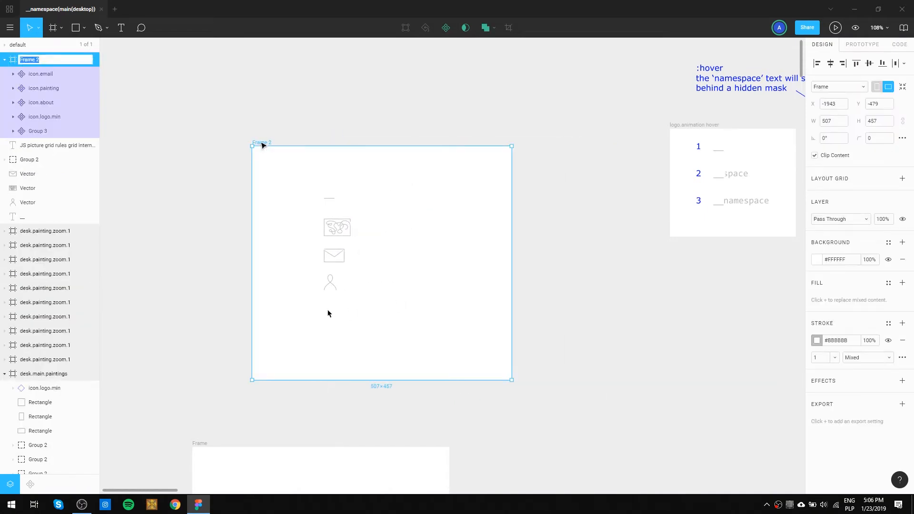
{"action": "type", "text": "components"}
{"action": "key", "text": "Return"}
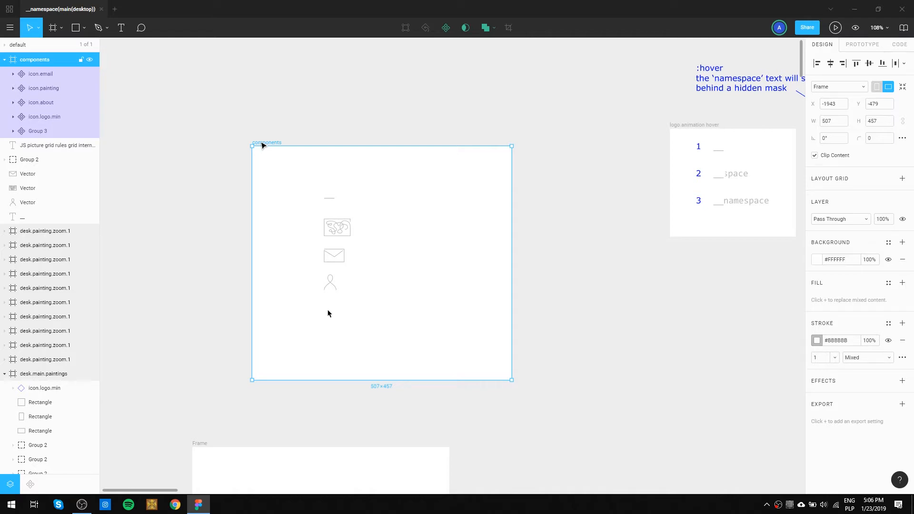
Move the cursor sheet frame directly beneath the components frame with their left edges aligned.
{"action": "left_click", "coordinate": [6, 47]}
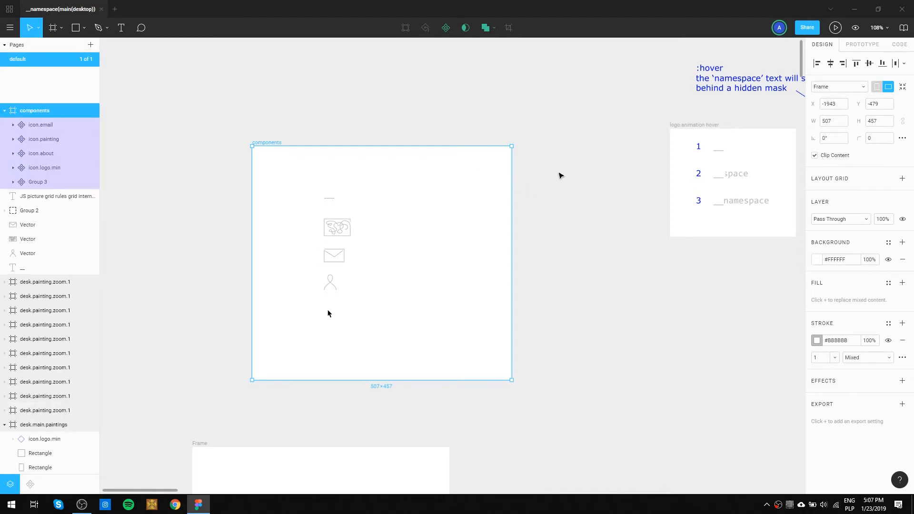
{"action": "left_click", "coordinate": [560, 177]}
{"action": "left_click_drag", "start_coordinate": [586, 368], "coordinate": [545, 261]}
{"action": "scroll", "coordinate": [545, 261], "scroll_direction": "down", "scroll_amount": 1}
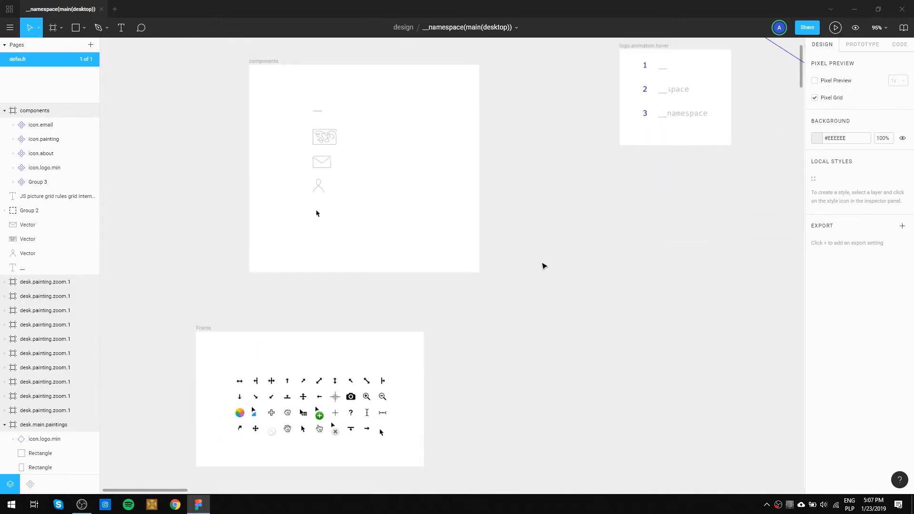
{"action": "left_click_drag", "start_coordinate": [529, 347], "coordinate": [608, 256]}
{"action": "left_click_drag", "start_coordinate": [261, 230], "coordinate": [316, 189]}
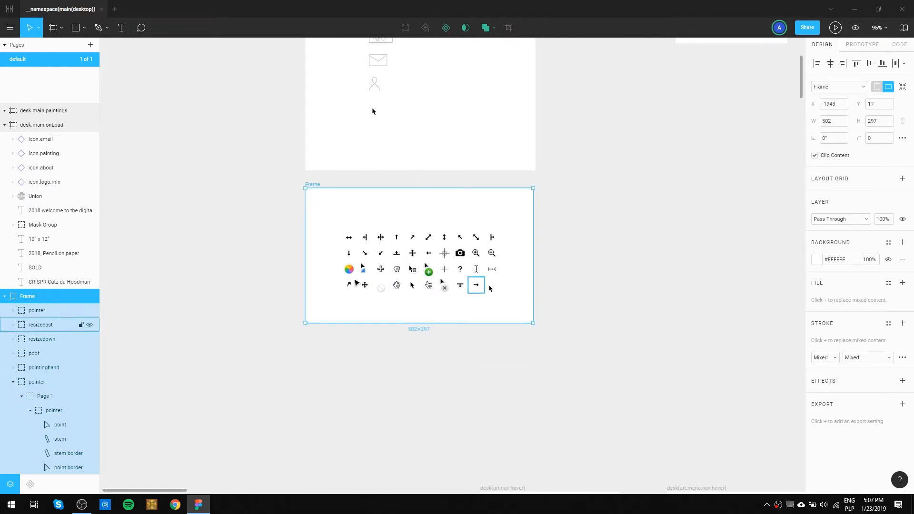
{"action": "left_click", "coordinate": [608, 279]}
{"action": "key", "text": "space"}
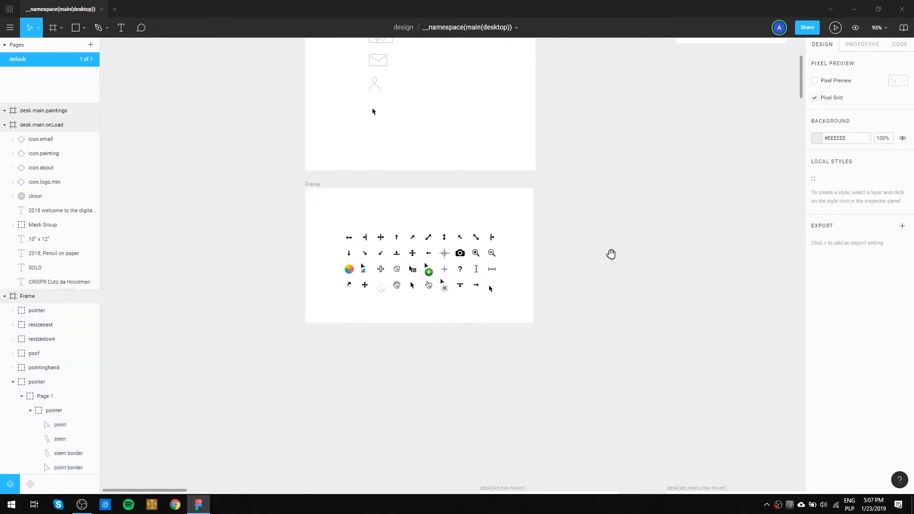
{"action": "mouse_move", "coordinate": [611, 253]}
{"action": "left_mouse_down"}
{"action": "mouse_move", "coordinate": [265, 239]}
{"action": "mouse_move", "coordinate": [544, 489]}
{"action": "left_mouse_up"}
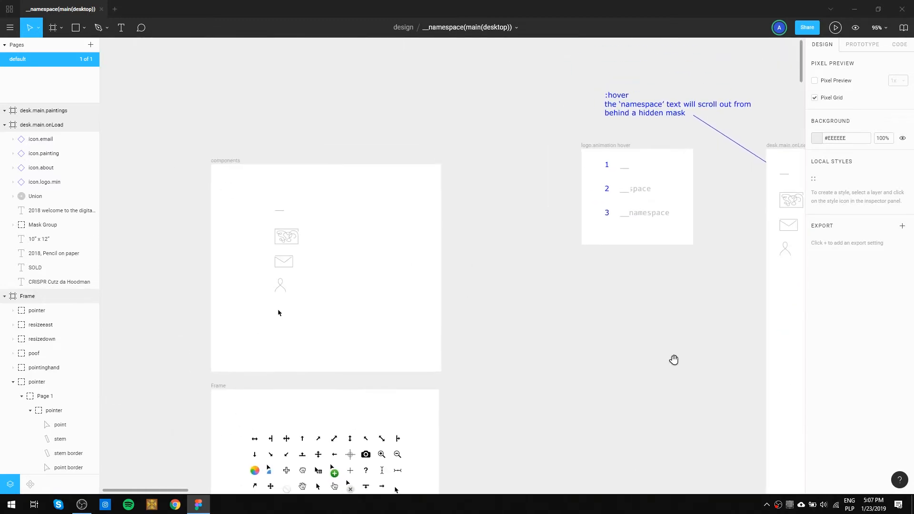
Copy the logo, painting, email and about icons from the desk.main.onLoad frame.
{"action": "mouse_move", "coordinate": [669, 296]}
{"action": "left_mouse_down"}
{"action": "mouse_move", "coordinate": [452, 261]}
{"action": "mouse_move", "coordinate": [435, 276]}
{"action": "left_mouse_up"}
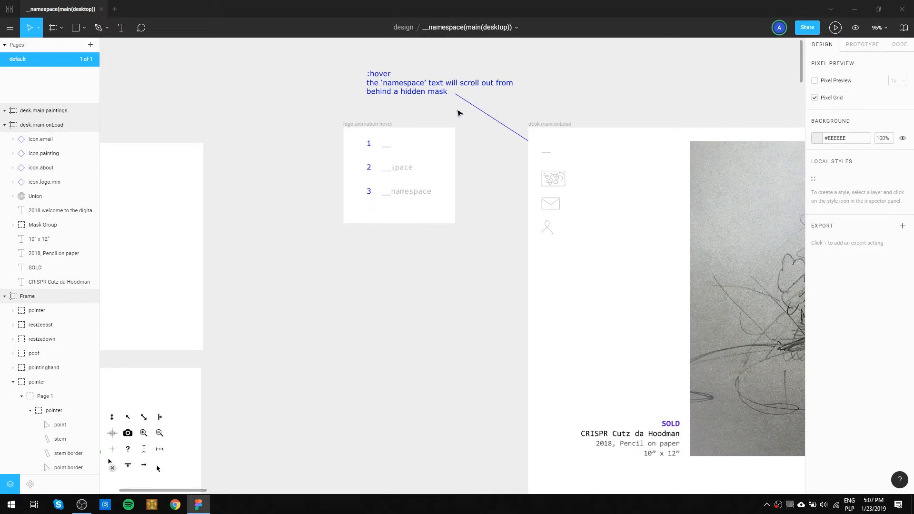
{"action": "left_click_drag", "start_coordinate": [586, 176], "coordinate": [533, 257]}
{"action": "left_click_drag", "start_coordinate": [602, 262], "coordinate": [537, 187]}
{"action": "left_click_drag", "start_coordinate": [578, 275], "coordinate": [538, 145]}
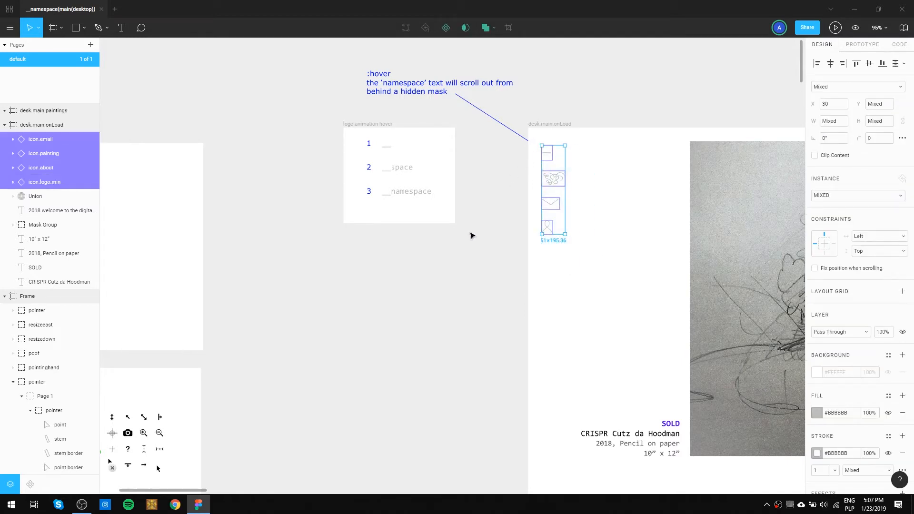
{"action": "left_click", "coordinate": [464, 253]}
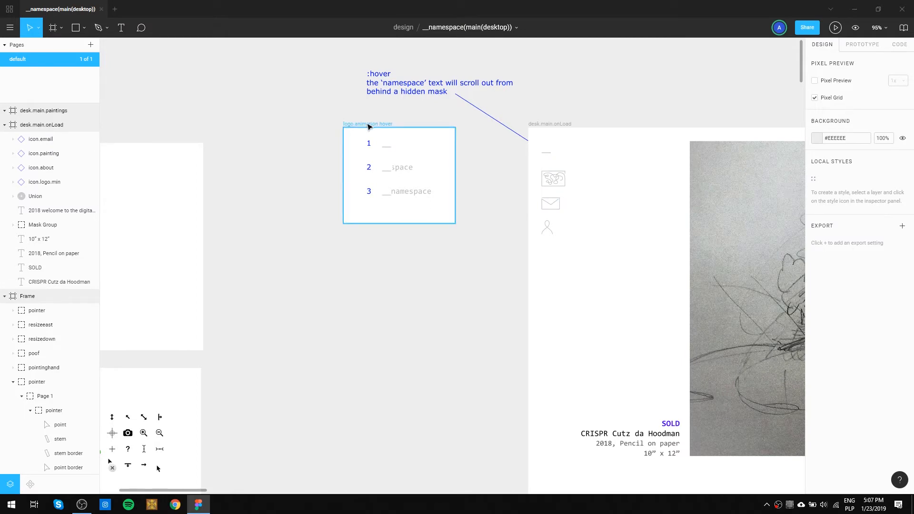
Move the logo.animation.hover frame above desk.main.onLoad with left edges aligned, and enlarge it to about 1156 × 578.
{"action": "left_click_drag", "start_coordinate": [475, 152], "coordinate": [433, 320]}
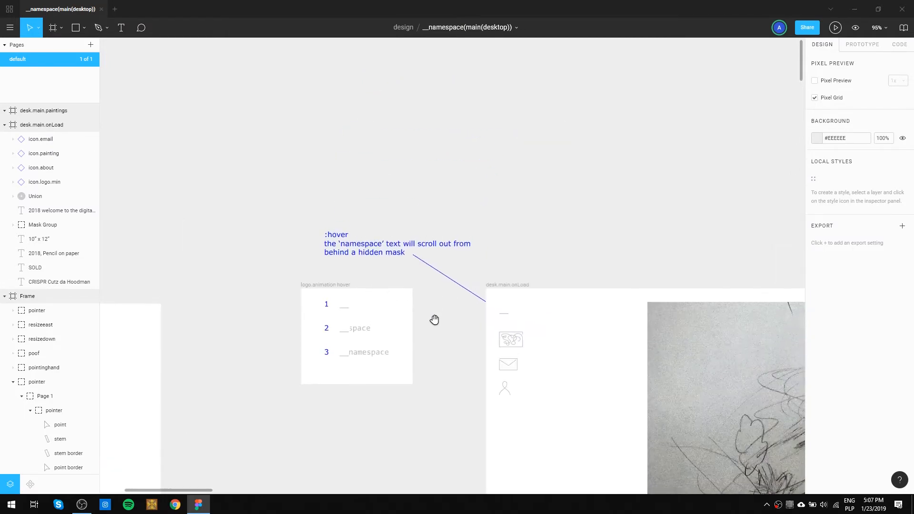
{"action": "left_click_drag", "start_coordinate": [331, 287], "coordinate": [517, 70]}
{"action": "scroll", "coordinate": [644, 157], "scroll_direction": "up", "scroll_amount": 4}
{"action": "scroll", "coordinate": [643, 157], "scroll_direction": "right", "scroll_amount": 1}
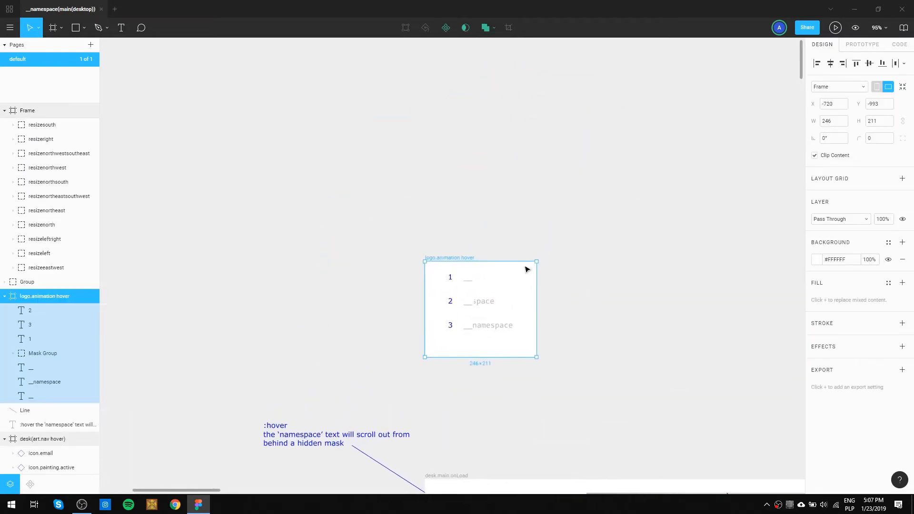
{"action": "left_click_drag", "start_coordinate": [452, 260], "coordinate": [459, 140]}
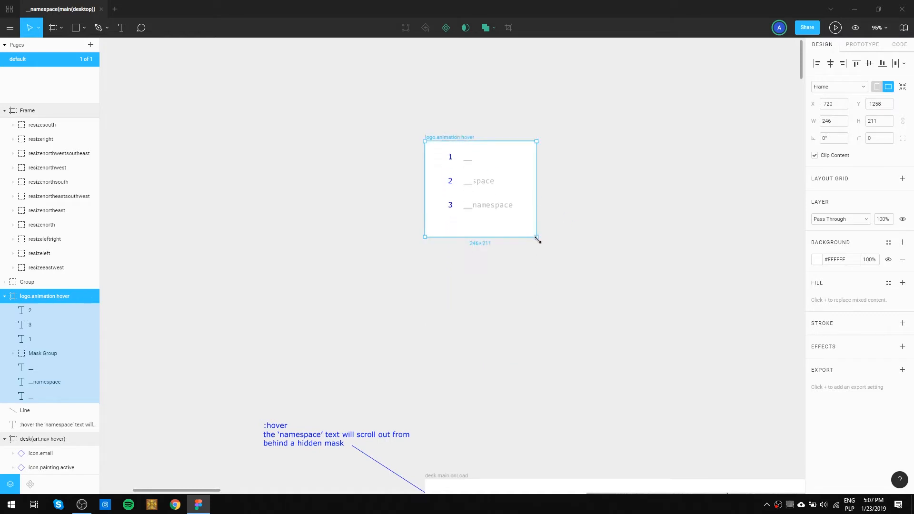
{"action": "left_click_drag", "start_coordinate": [535, 237], "coordinate": [766, 403]}
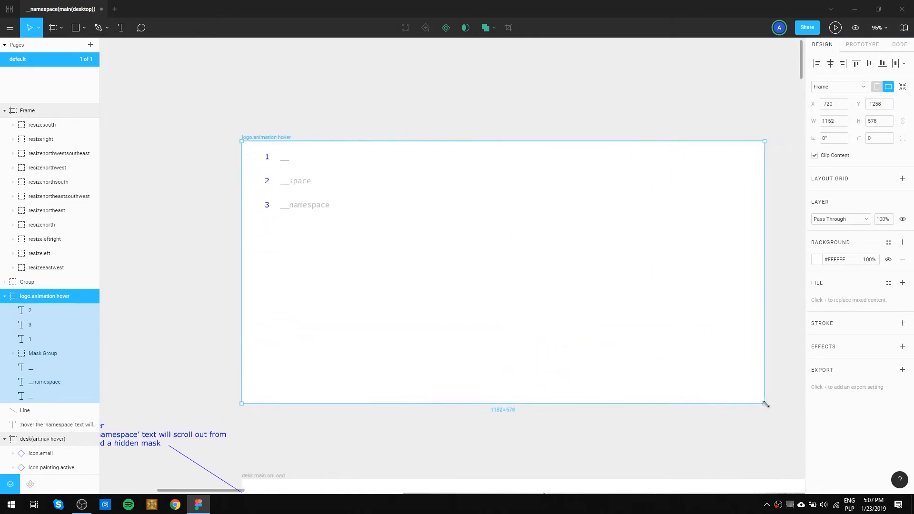
Move the three numbered logo states together into the right-hand part of the logo.animation.hover frame.
{"action": "left_click", "coordinate": [492, 224]}
{"action": "left_click_drag", "start_coordinate": [414, 243], "coordinate": [259, 153]}
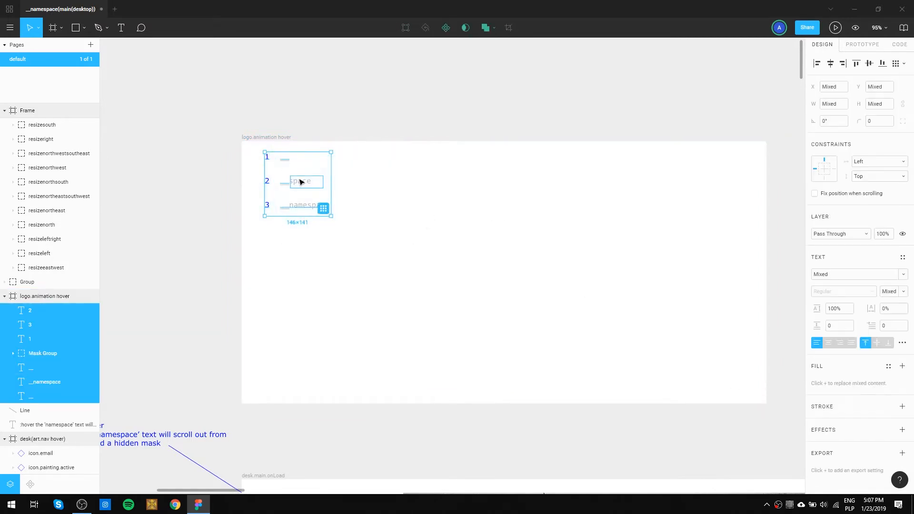
{"action": "left_click_drag", "start_coordinate": [299, 184], "coordinate": [650, 246]}
Paste the copied icons into the logo.animation.hover frame and duplicate the icon column horizontally to about X 358.
{"action": "left_click", "coordinate": [259, 138]}
{"action": "key", "text": "ctrl+v"}
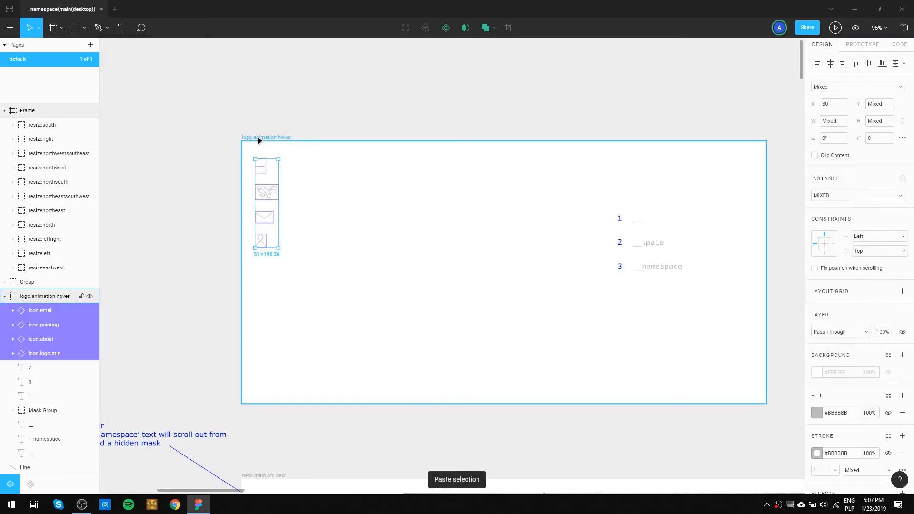
{"action": "left_click", "coordinate": [339, 183]}
{"action": "mouse_move", "coordinate": [320, 274]}
{"action": "left_mouse_down"}
{"action": "mouse_move", "coordinate": [267, 220]}
{"action": "mouse_move", "coordinate": [251, 159]}
{"action": "left_mouse_up"}
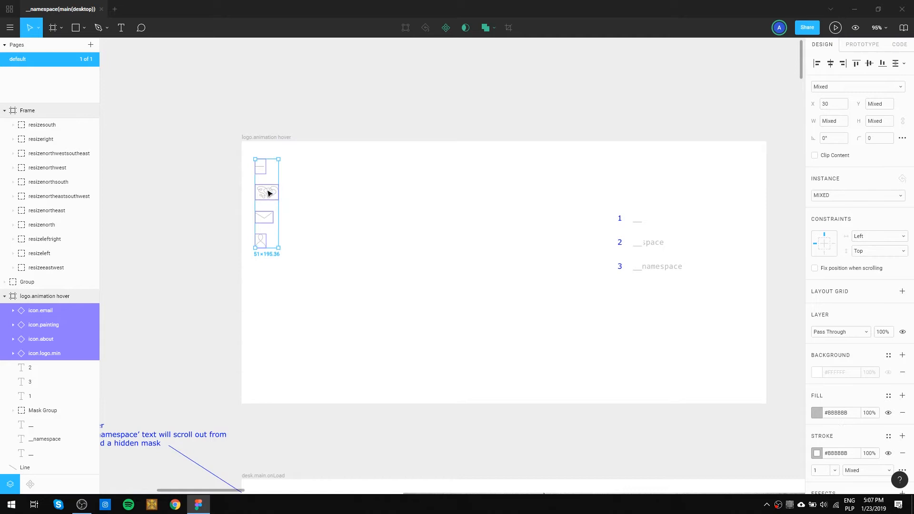
{"action": "left_click_drag", "start_coordinate": [269, 193], "coordinate": [418, 199]}
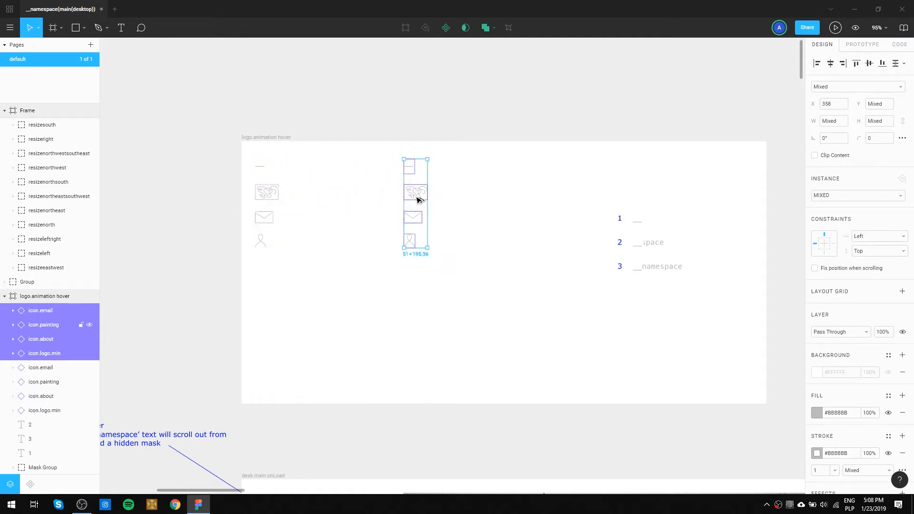
Delete the painting, email and about icons from the first column, and shift all remaining icons slightly right and down.
{"action": "left_click", "coordinate": [322, 237]}
{"action": "left_click_drag", "start_coordinate": [307, 267], "coordinate": [252, 187]}
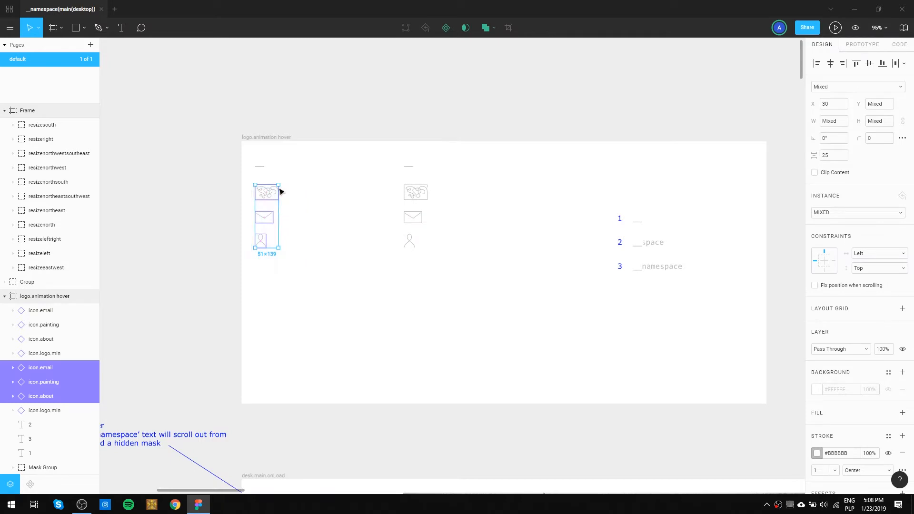
{"action": "key", "text": "Delete"}
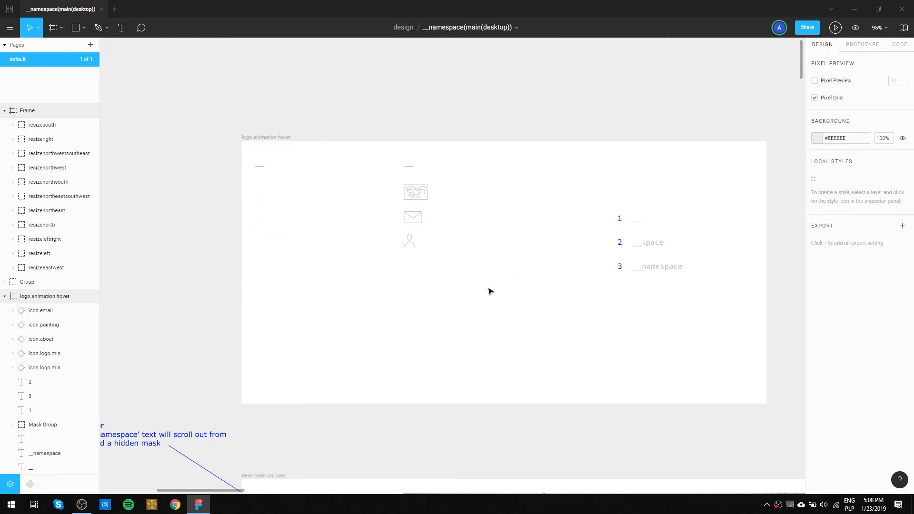
{"action": "left_click_drag", "start_coordinate": [492, 290], "coordinate": [244, 147]}
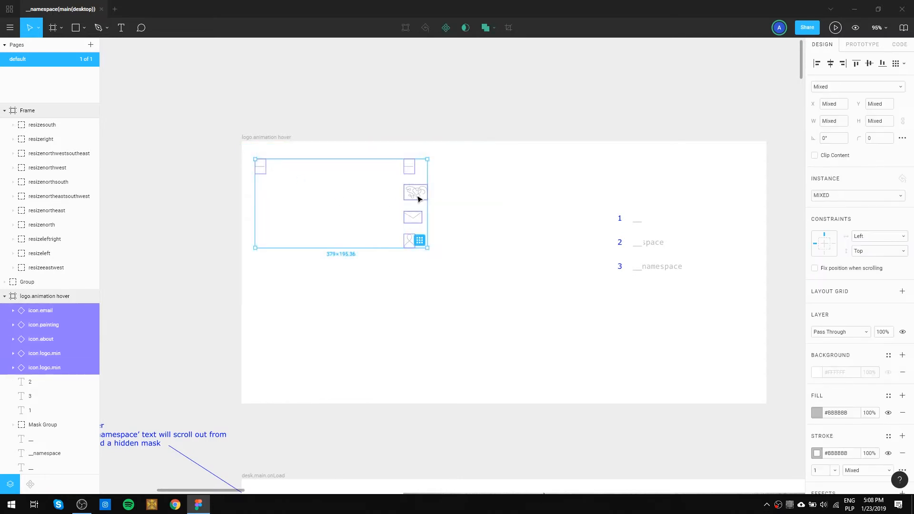
{"action": "left_click_drag", "start_coordinate": [417, 194], "coordinate": [435, 209]}
Arrange the labels 1, 2 and 3 in a horizontal row across the upper part of the frame, with 1 beside the first logo.
{"action": "left_click", "coordinate": [532, 205]}
{"action": "left_click_drag", "start_coordinate": [620, 220], "coordinate": [251, 190]}
{"action": "left_click", "coordinate": [279, 211]}
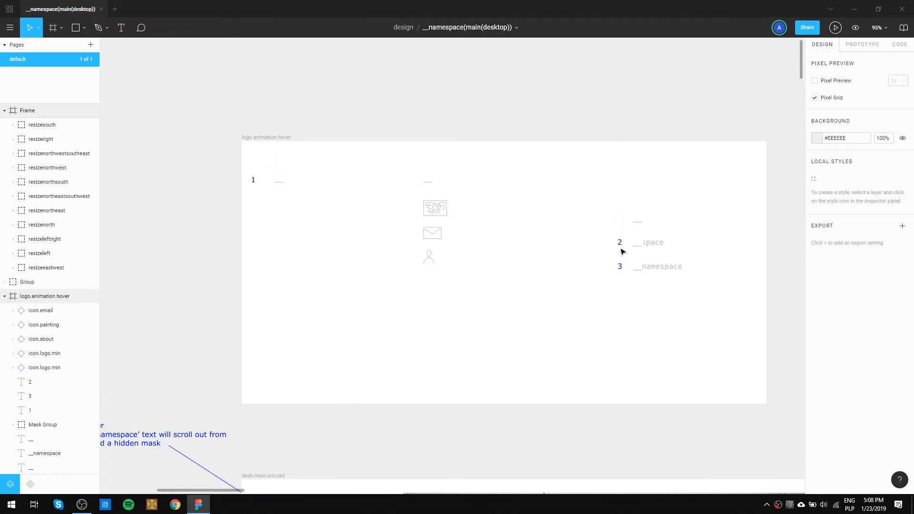
{"action": "left_click_drag", "start_coordinate": [621, 251], "coordinate": [367, 186]}
{"action": "left_click", "coordinate": [357, 206]}
{"action": "left_click_drag", "start_coordinate": [620, 267], "coordinate": [473, 181]}
Move the icon column to the right of label 3, and place the partially revealed __space logo beside label 2.
{"action": "left_click_drag", "start_coordinate": [448, 150], "coordinate": [419, 270]}
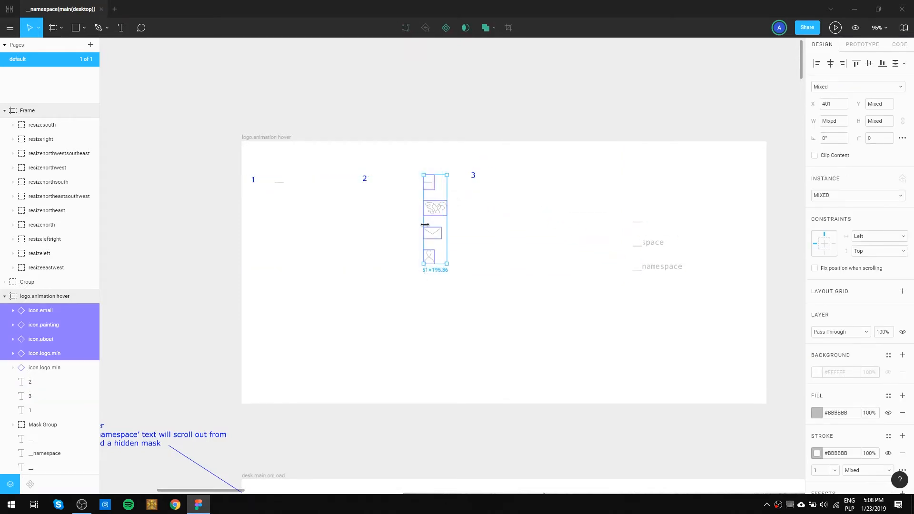
{"action": "left_click_drag", "start_coordinate": [439, 208], "coordinate": [588, 209]}
{"action": "left_click", "coordinate": [666, 272]}
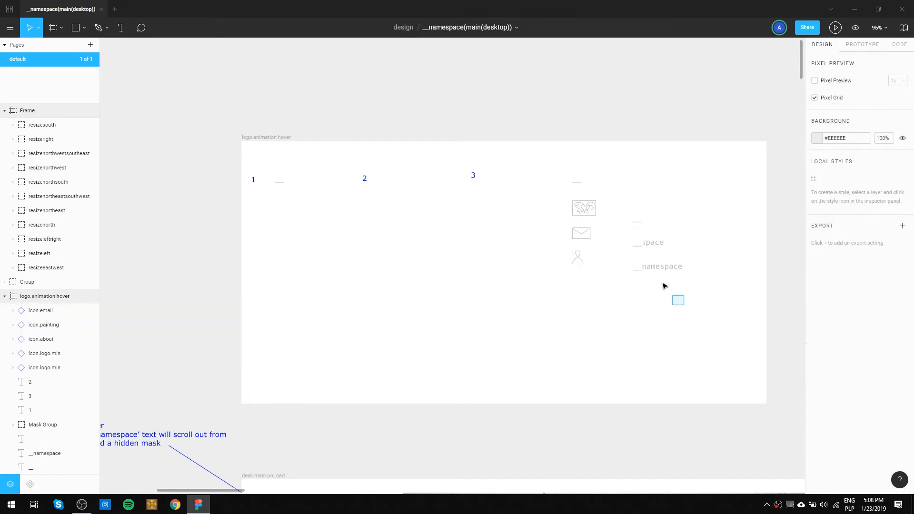
{"action": "left_click", "coordinate": [674, 254]}
{"action": "left_click", "coordinate": [692, 254]}
{"action": "left_click_drag", "start_coordinate": [701, 256], "coordinate": [545, 184]}
Reposition label 2 together with its __space logo, widening the gap after the first logo state.
{"action": "scroll", "coordinate": [288, 185], "scroll_direction": "up", "scroll_amount": 5}
{"action": "left_click", "coordinate": [533, 235]}
{"action": "scroll", "coordinate": [530, 239], "scroll_direction": "down", "scroll_amount": 5}
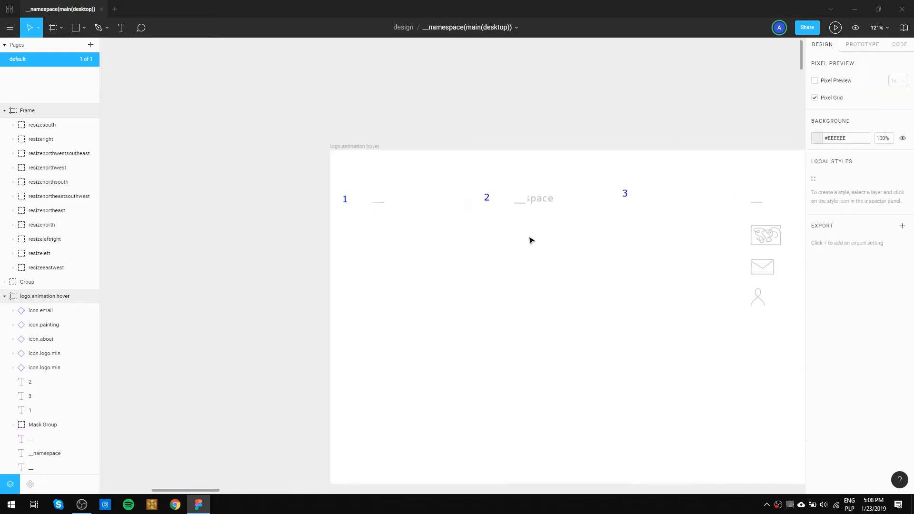
{"action": "left_click_drag", "start_coordinate": [554, 239], "coordinate": [489, 192]}
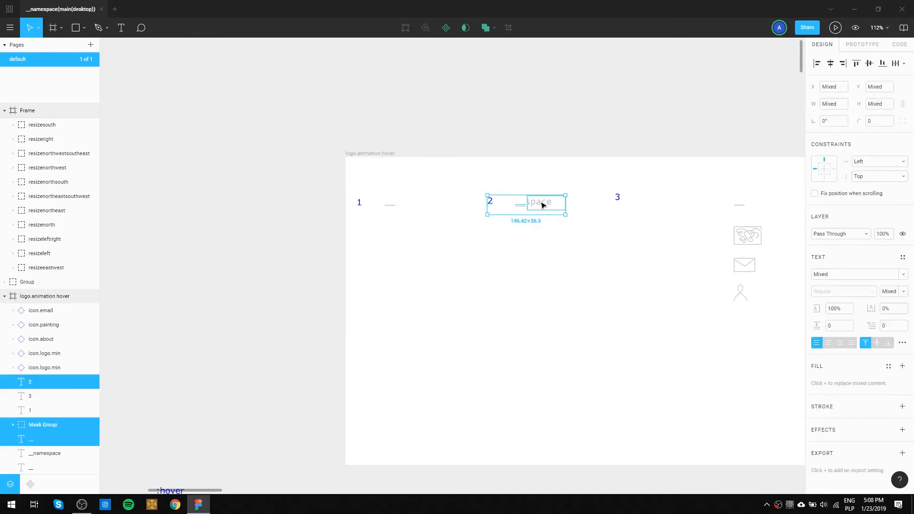
{"action": "left_click_drag", "start_coordinate": [542, 205], "coordinate": [528, 205]}
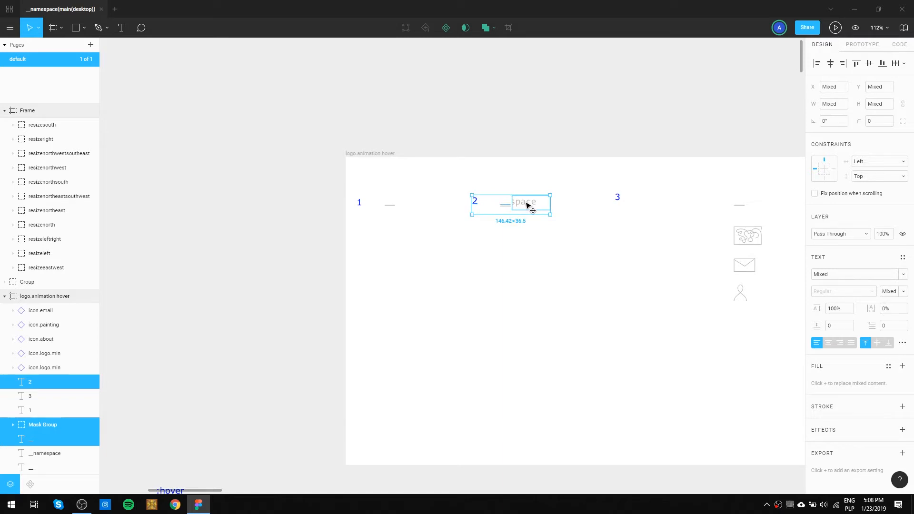
{"action": "left_click", "coordinate": [497, 261]}
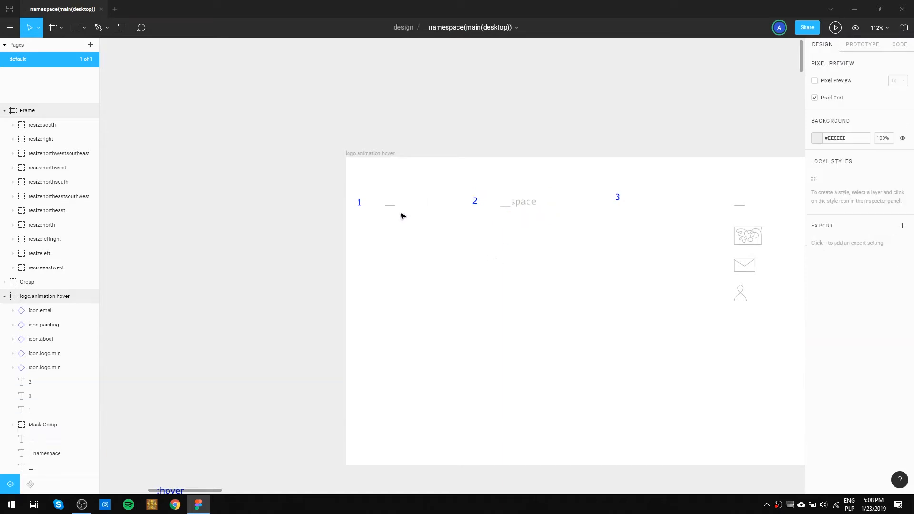
{"action": "key", "text": "space"}
{"action": "left_click_drag", "start_coordinate": [618, 266], "coordinate": [518, 257]}
{"action": "left_click_drag", "start_coordinate": [462, 261], "coordinate": [369, 188]}
{"action": "left_click_drag", "start_coordinate": [431, 198], "coordinate": [462, 199]}
{"action": "left_click", "coordinate": [448, 252]}
Place a copy of the pointer component in the logo.animation.hover frame, above and to the right of the first logo.
{"action": "key", "text": "space"}
{"action": "left_click_drag", "start_coordinate": [314, 307], "coordinate": [705, 288]}
{"action": "left_click_drag", "start_coordinate": [491, 197], "coordinate": [671, 87]}
{"action": "scroll", "coordinate": [371, 310], "scroll_direction": "down", "scroll_amount": 2}
{"action": "left_click_drag", "start_coordinate": [371, 313], "coordinate": [381, 231]}
{"action": "left_click_drag", "start_coordinate": [346, 352], "coordinate": [467, 149]}
{"action": "key", "text": "Escape"}
{"action": "left_click", "coordinate": [473, 177]}
{"action": "scroll", "coordinate": [472, 177], "scroll_direction": "up", "scroll_amount": 5}
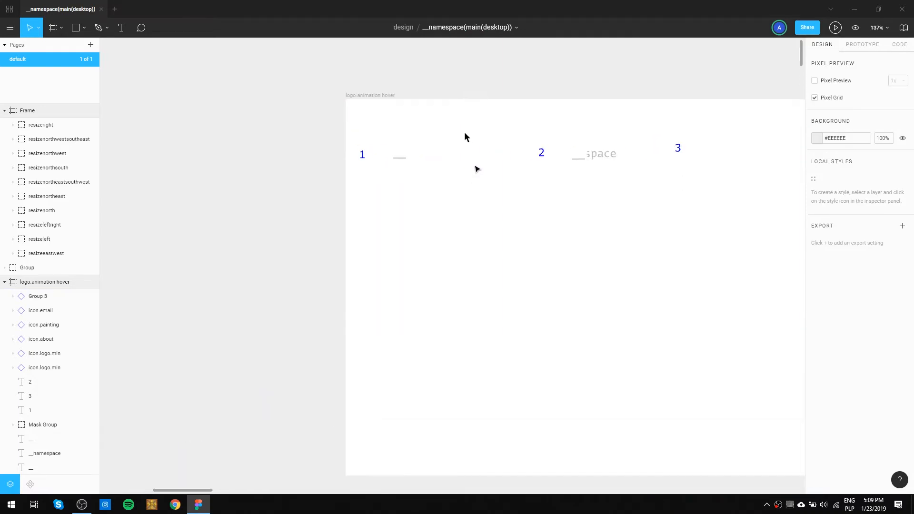
Duplicate the pointer and place the copy just above and to the left of the existing one.
{"action": "left_click_drag", "start_coordinate": [561, 208], "coordinate": [437, 233]}
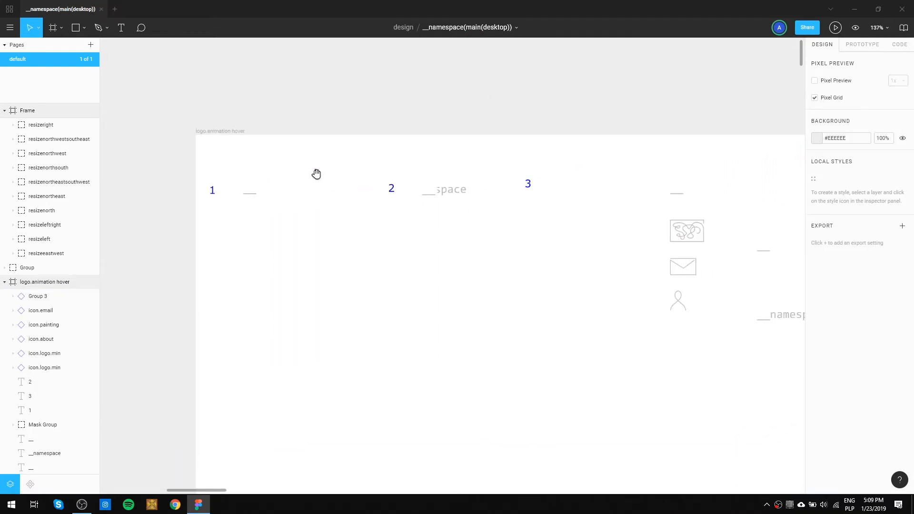
{"action": "left_click_drag", "start_coordinate": [318, 177], "coordinate": [320, 177]}
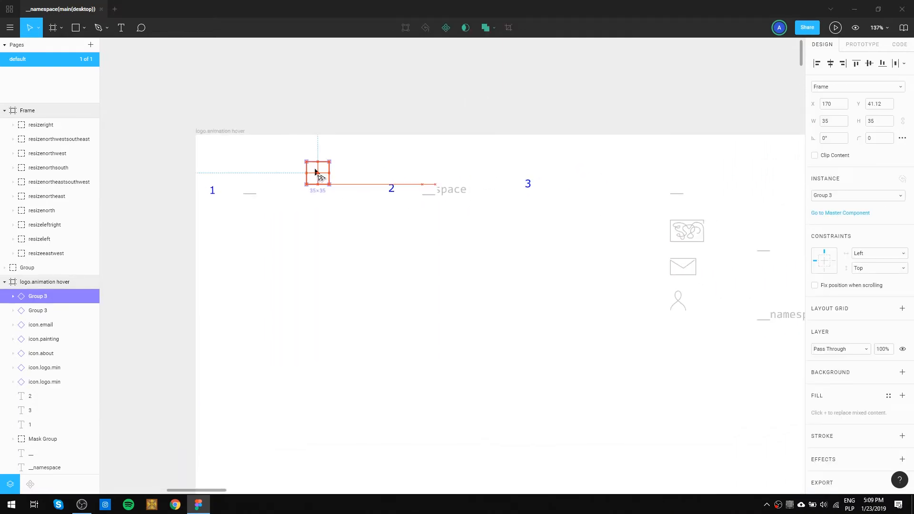
{"action": "left_click_drag", "start_coordinate": [316, 174], "coordinate": [303, 162]}
{"action": "left_click", "coordinate": [323, 199]}
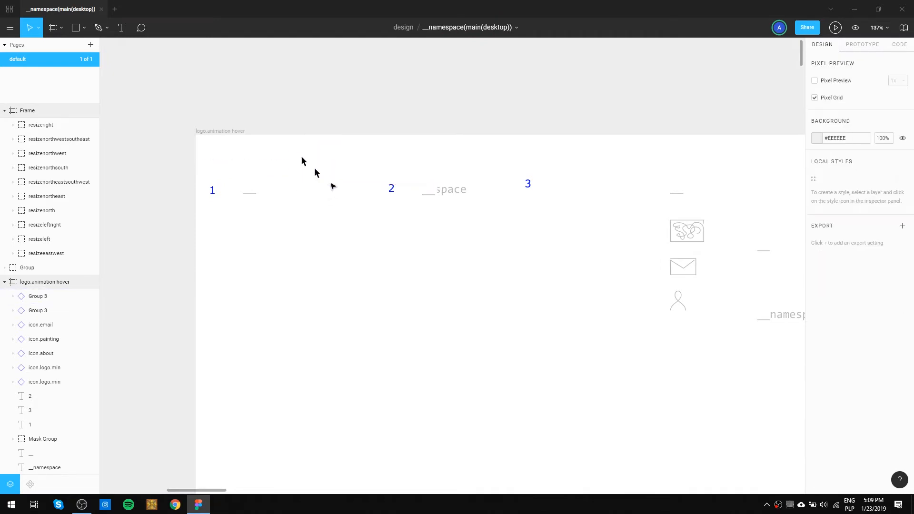
Move the lower of the two pointers right beside the __space logo of state 2, at about X 431, Y 72.
{"action": "left_click", "coordinate": [316, 171]}
{"action": "left_click", "coordinate": [330, 202]}
{"action": "left_click_drag", "start_coordinate": [322, 181], "coordinate": [491, 202]}
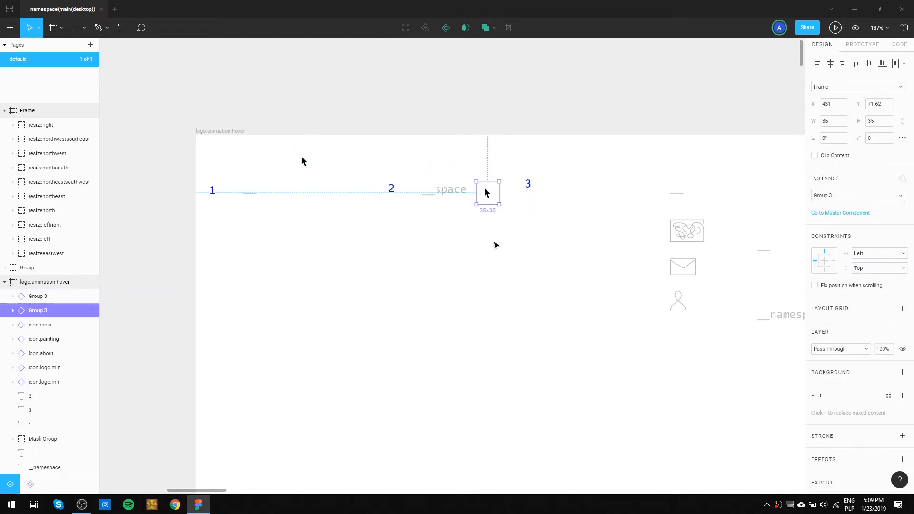
{"action": "left_click", "coordinate": [495, 244]}
{"action": "left_click_drag", "start_coordinate": [547, 249], "coordinate": [326, 204]}
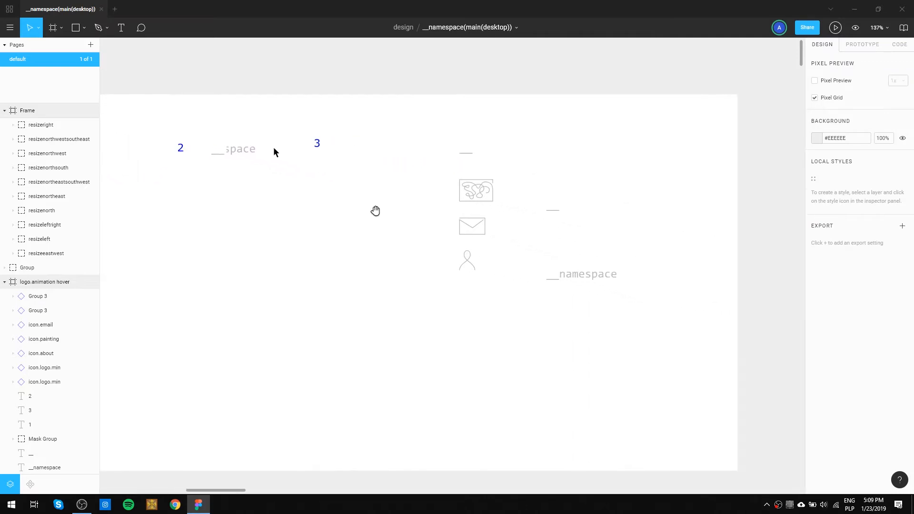
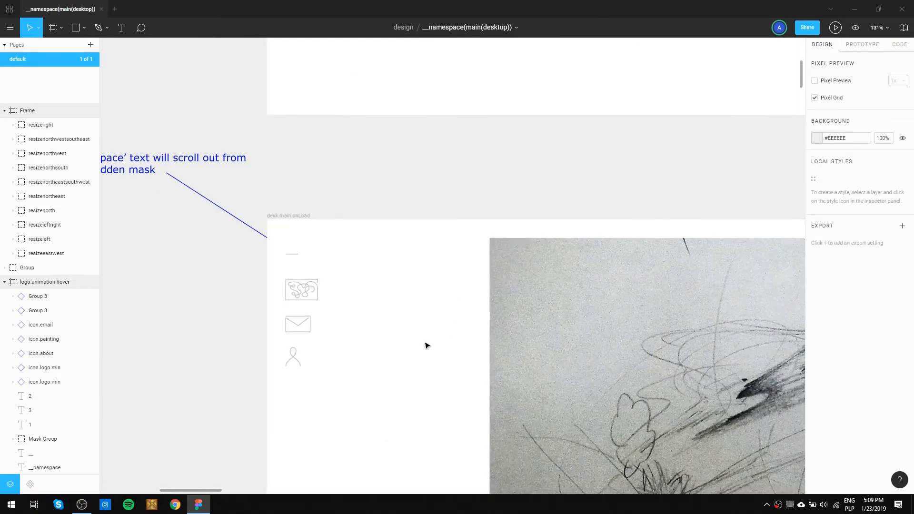
Delete the painting, email and about icons below the logo in the desk.main.onLoad frame.
{"action": "scroll", "coordinate": [427, 345], "scroll_direction": "down", "scroll_amount": 2}
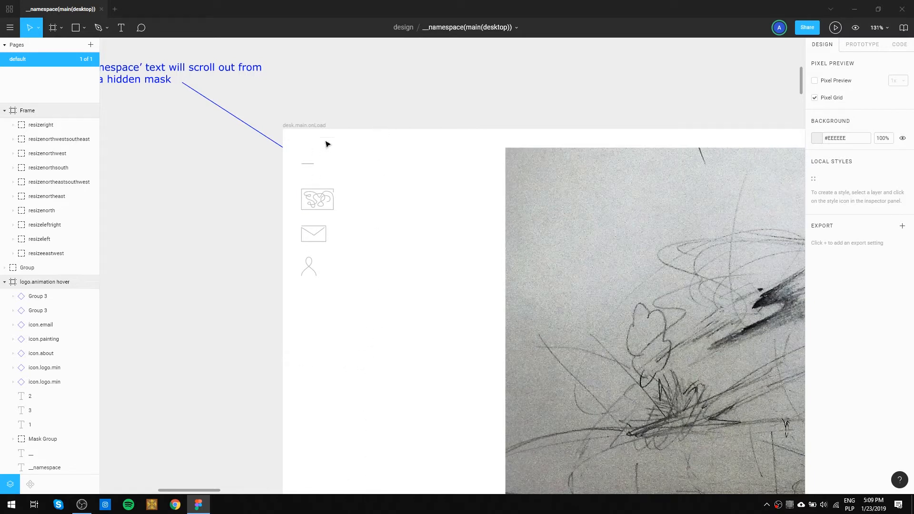
{"action": "scroll", "coordinate": [458, 197], "scroll_direction": "up", "scroll_amount": 10}
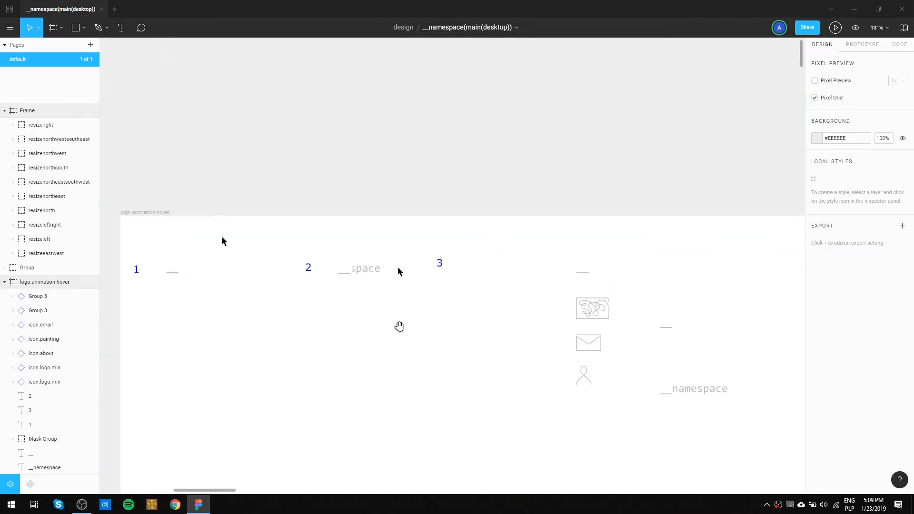
{"action": "left_click_drag", "start_coordinate": [300, 364], "coordinate": [508, 239]}
{"action": "left_click_drag", "start_coordinate": [471, 297], "coordinate": [563, 83]}
{"action": "left_click_drag", "start_coordinate": [518, 218], "coordinate": [573, 98]}
{"action": "left_click_drag", "start_coordinate": [542, 291], "coordinate": [461, 449]}
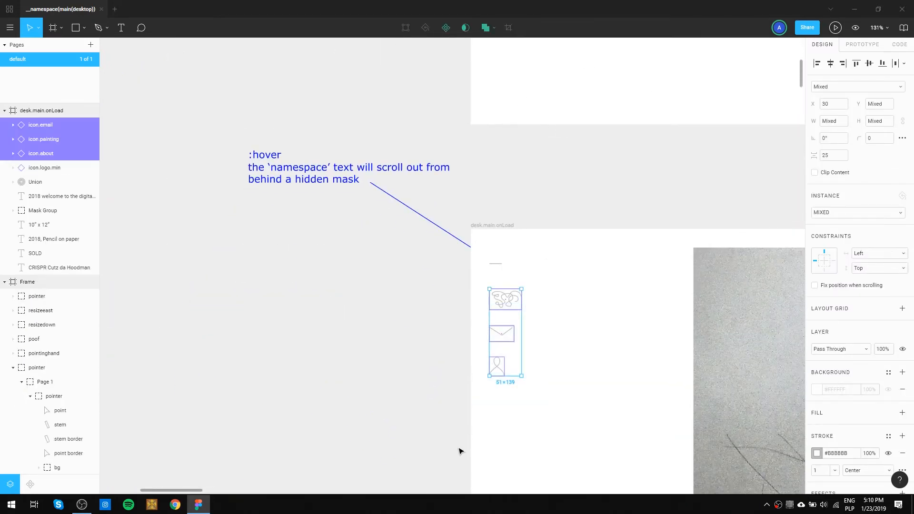
{"action": "key", "text": "Delete"}
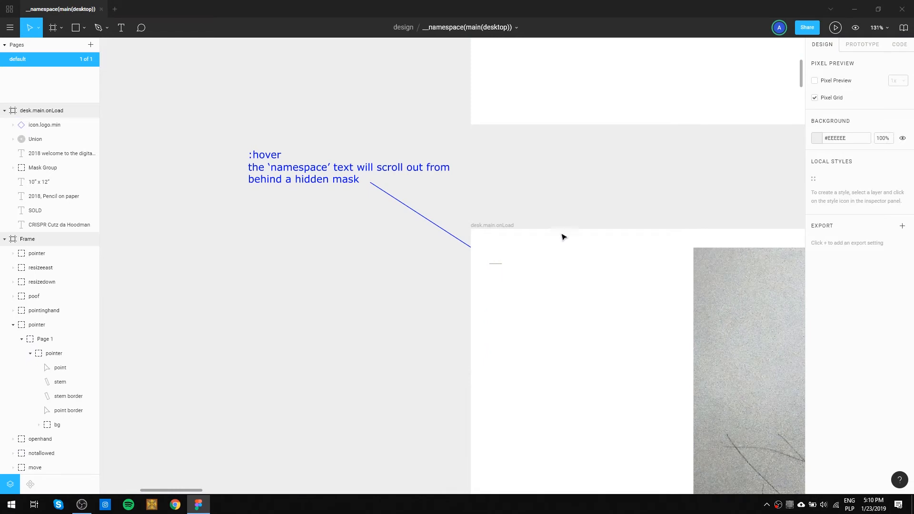
Move the minimal logo and its three menu icons toward the right edge of the logo.animation.hover frame, at about X 1050.
{"action": "left_click_drag", "start_coordinate": [694, 117], "coordinate": [422, 355]}
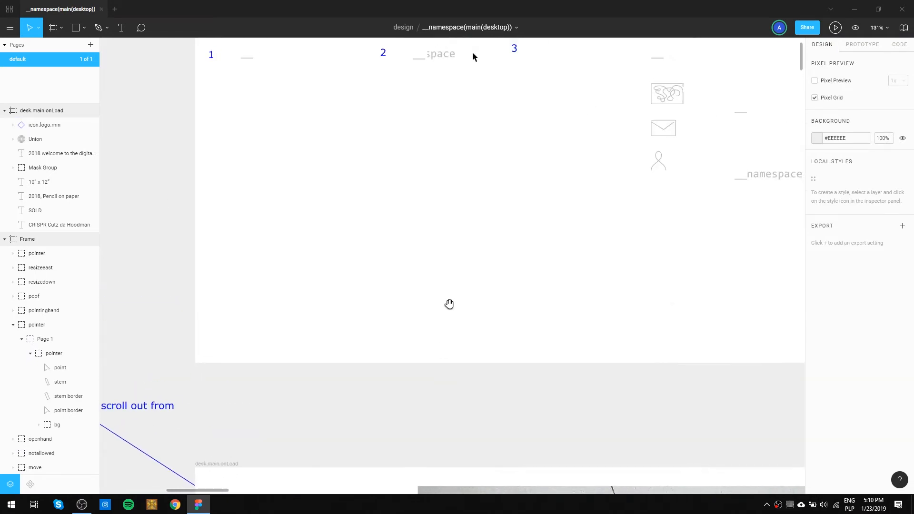
{"action": "left_click_drag", "start_coordinate": [431, 154], "coordinate": [469, 300]}
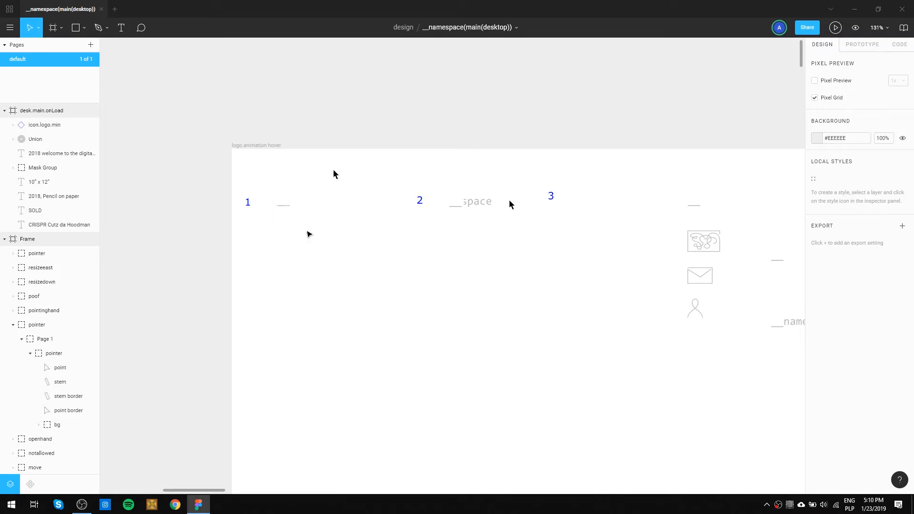
{"action": "left_click_drag", "start_coordinate": [592, 285], "coordinate": [414, 247]}
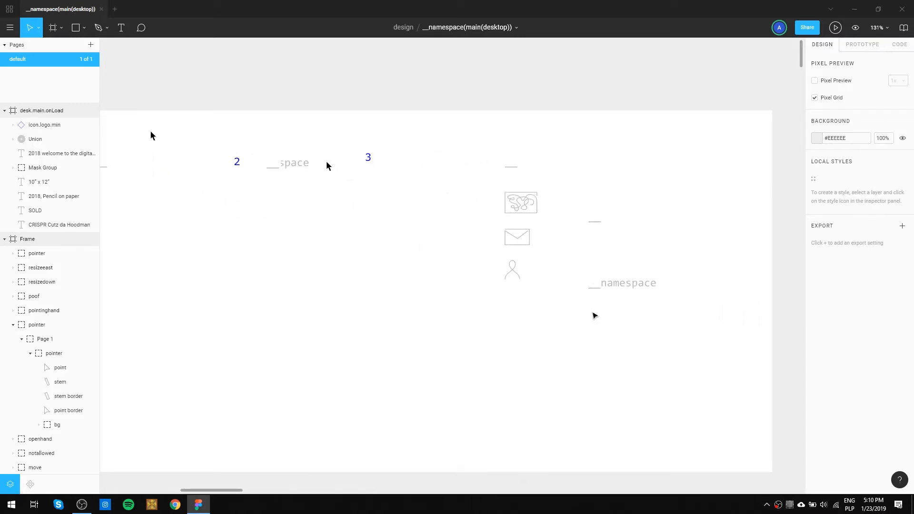
{"action": "left_click_drag", "start_coordinate": [552, 318], "coordinate": [501, 155]}
{"action": "left_click_drag", "start_coordinate": [520, 207], "coordinate": [722, 204]}
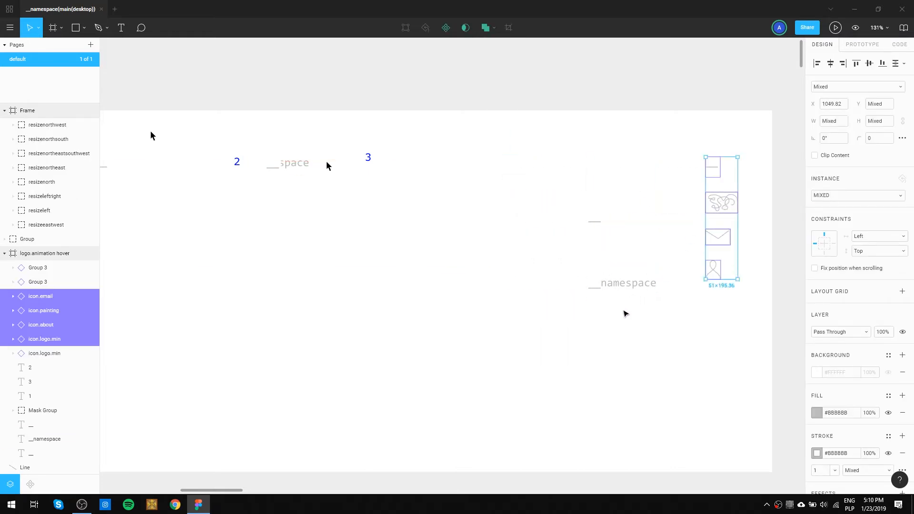
Move the __namespace logo beside label 3, in line with the __space logo.
{"action": "left_click", "coordinate": [593, 284]}
{"action": "left_click_drag", "start_coordinate": [621, 287], "coordinate": [433, 167]}
{"action": "left_click", "coordinate": [429, 213]}
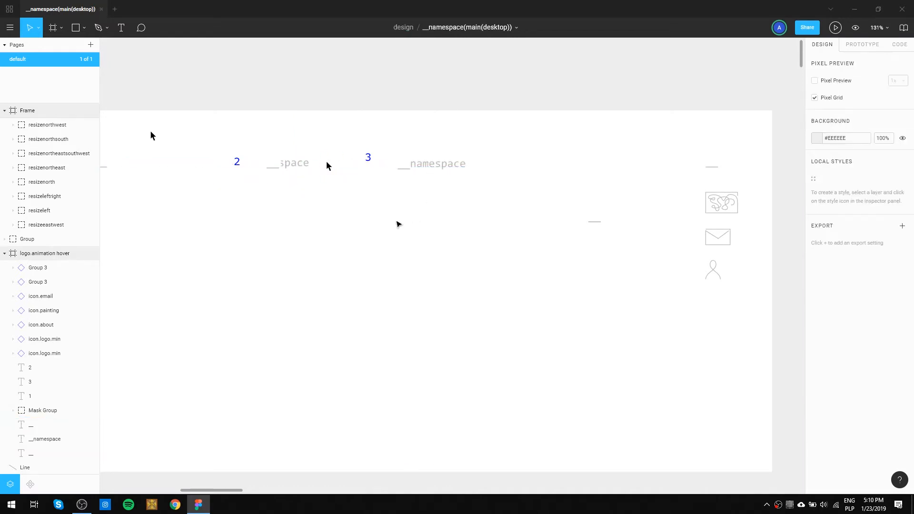
Duplicate the state 2 pointer and place the copy over the end of the __namespace logo, at about X 605, Y 72.
{"action": "left_click_drag", "start_coordinate": [330, 215], "coordinate": [502, 219]}
{"action": "left_click_drag", "start_coordinate": [612, 215], "coordinate": [360, 139]}
{"action": "left_click_drag", "start_coordinate": [419, 169], "coordinate": [579, 171]}
{"action": "left_click", "coordinate": [434, 225]}
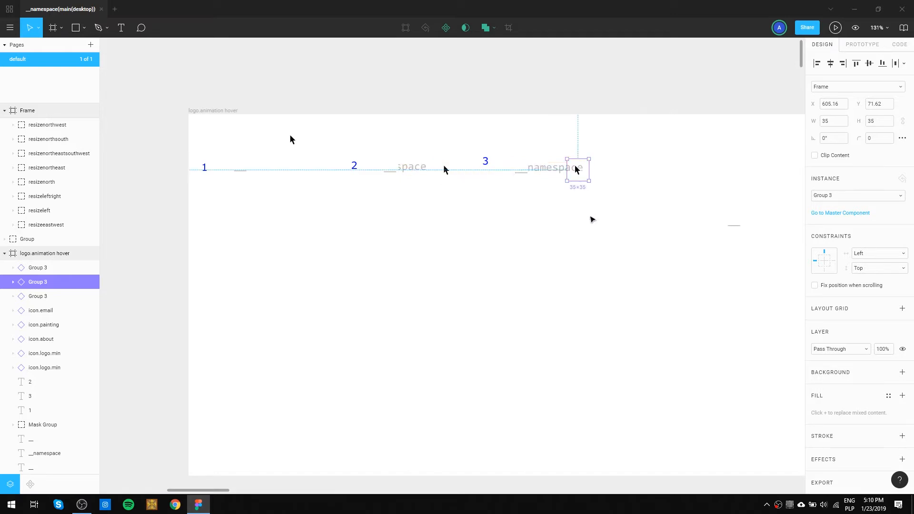
{"action": "left_click", "coordinate": [588, 222]}
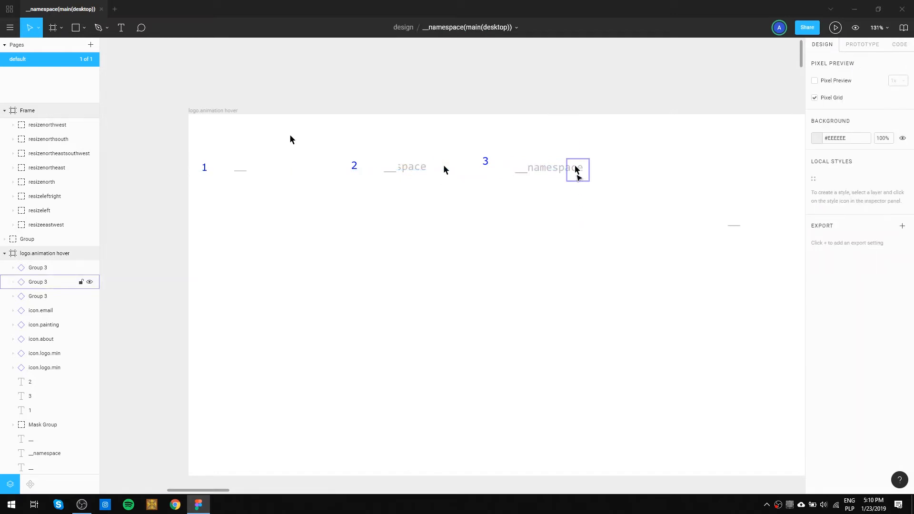
Move the first state's pointer slightly closer to its logo, to about X 135, Y 30.
{"action": "left_click", "coordinate": [293, 142]}
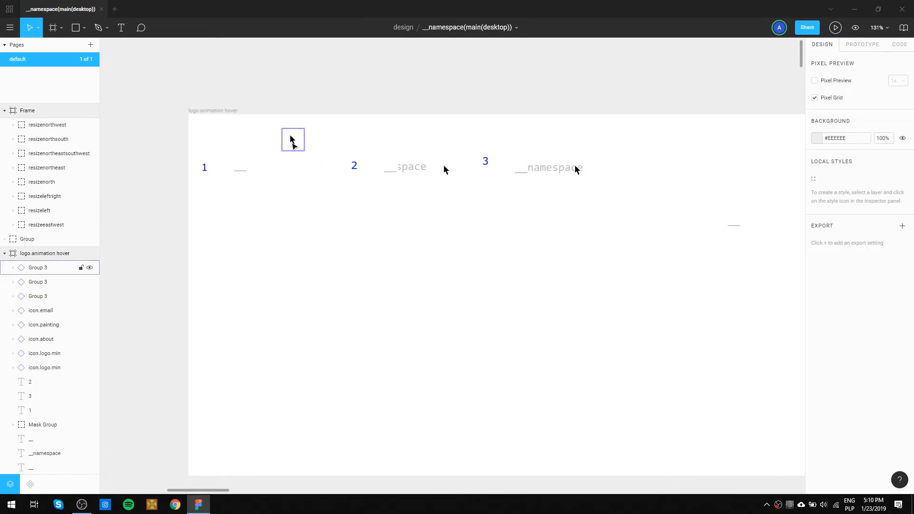
{"action": "left_click_drag", "start_coordinate": [292, 142], "coordinate": [282, 143]}
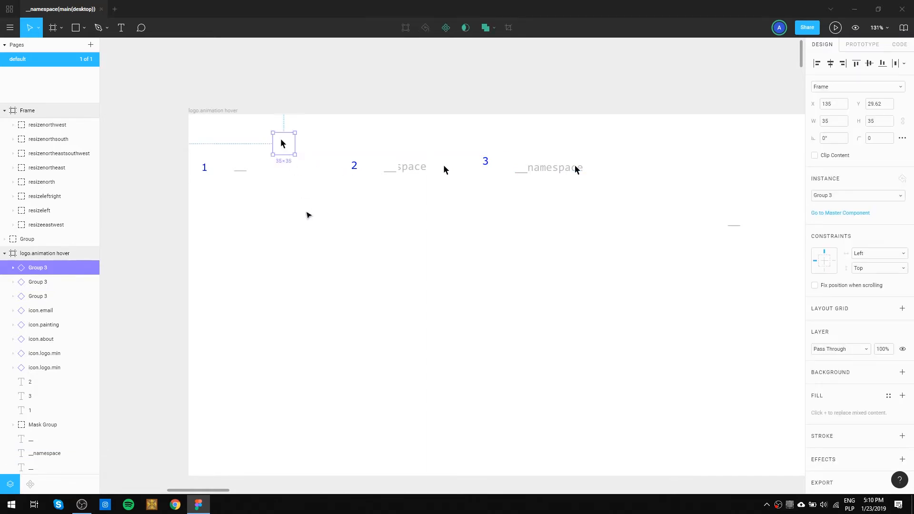
{"action": "left_click", "coordinate": [310, 218]}
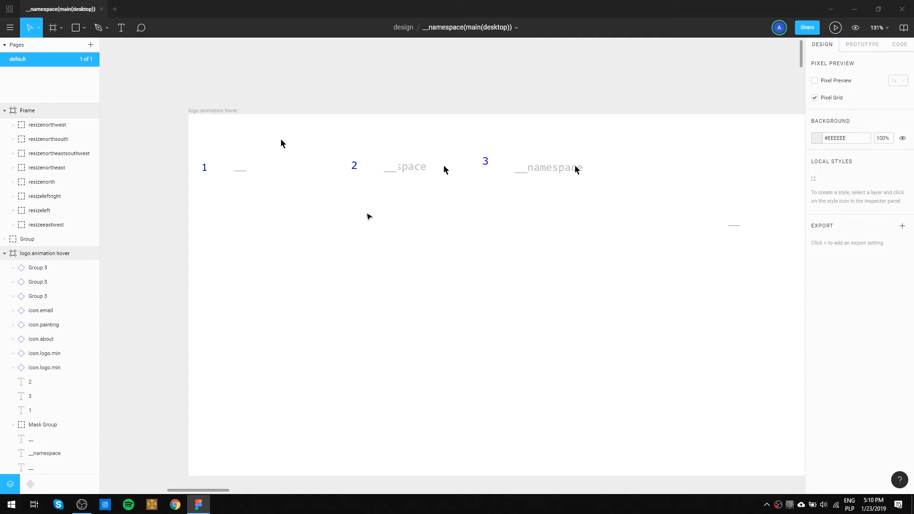
Shift the logo and menu icon column slightly left and delete the stray __ text beside it.
{"action": "key", "text": "space"}
{"action": "left_click_drag", "start_coordinate": [541, 313], "coordinate": [495, 253]}
{"action": "scroll", "coordinate": [489, 260], "scroll_direction": "down", "scroll_amount": 1}
{"action": "scroll", "coordinate": [490, 261], "scroll_direction": "down", "scroll_amount": 3}
{"action": "key", "text": "space"}
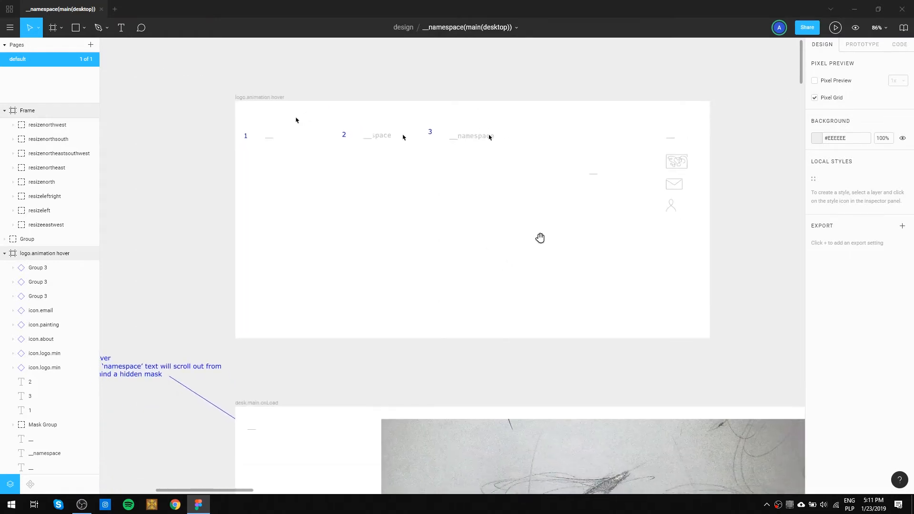
{"action": "mouse_move", "coordinate": [699, 240]}
{"action": "left_mouse_down"}
{"action": "mouse_move", "coordinate": [665, 142]}
{"action": "mouse_move", "coordinate": [306, 184]}
{"action": "mouse_move", "coordinate": [278, 165]}
{"action": "mouse_move", "coordinate": [651, 163]}
{"action": "left_mouse_up"}
{"action": "left_click", "coordinate": [595, 175]}
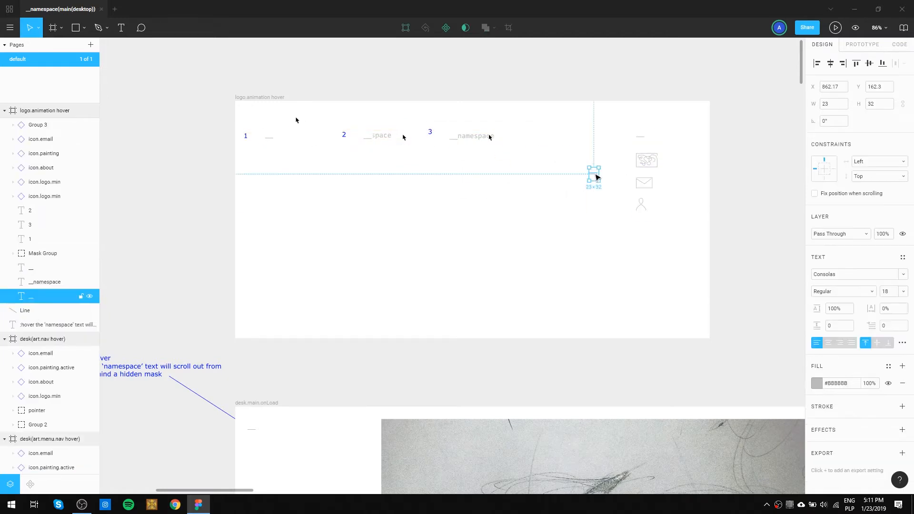
{"action": "left_click", "coordinate": [373, 169]}
Move label 1 up to about X 21, Y 9 and shift the three logo states, pointers and labels 2 and 3 lower.
{"action": "scroll", "coordinate": [271, 139], "scroll_direction": "up", "scroll_amount": 5}
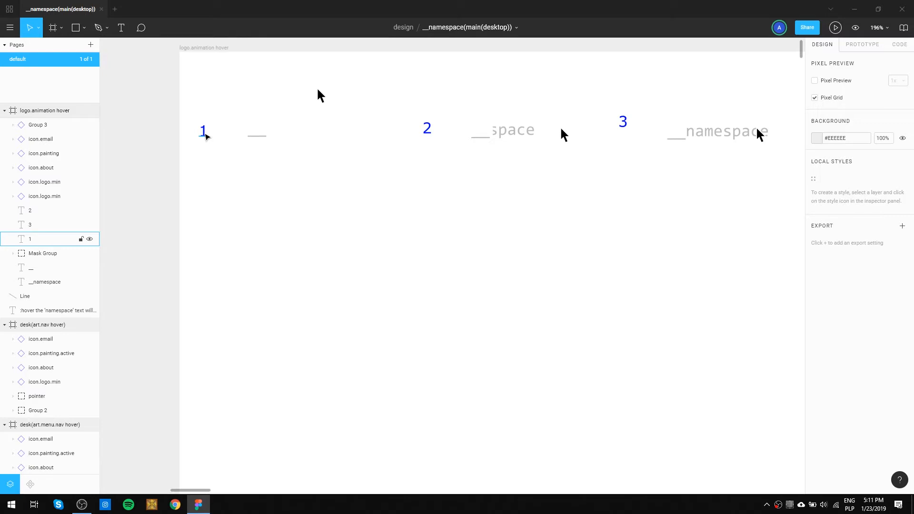
{"action": "left_click_drag", "start_coordinate": [205, 136], "coordinate": [210, 78]}
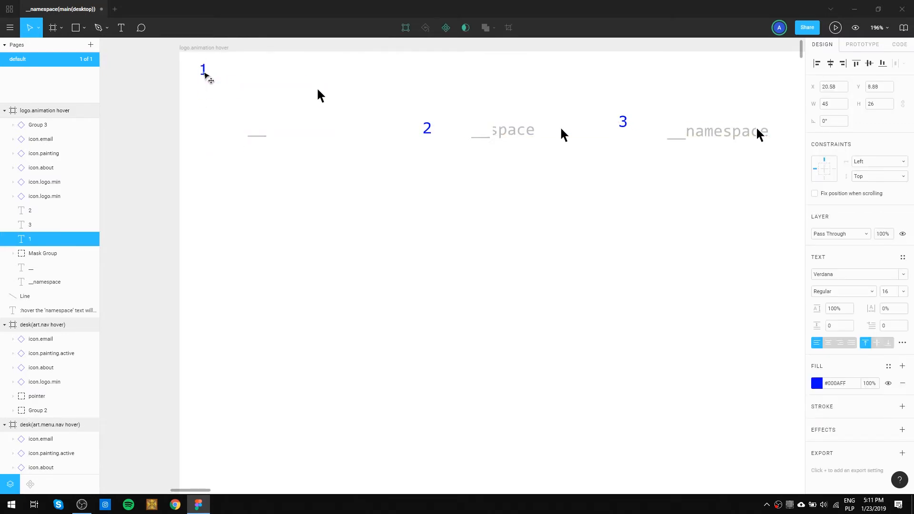
{"action": "left_click_drag", "start_coordinate": [220, 88], "coordinate": [752, 205]}
{"action": "left_click_drag", "start_coordinate": [723, 133], "coordinate": [727, 180]}
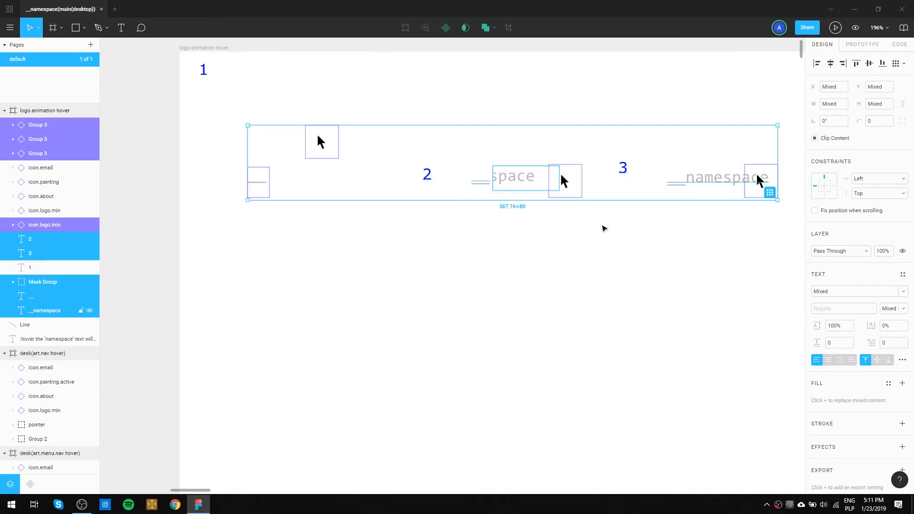
{"action": "left_click", "coordinate": [353, 259]}
Duplicate label 1 just to its right, at about X 50, Y 9, and set the copy's font size to 12.
{"action": "left_click", "coordinate": [208, 71]}
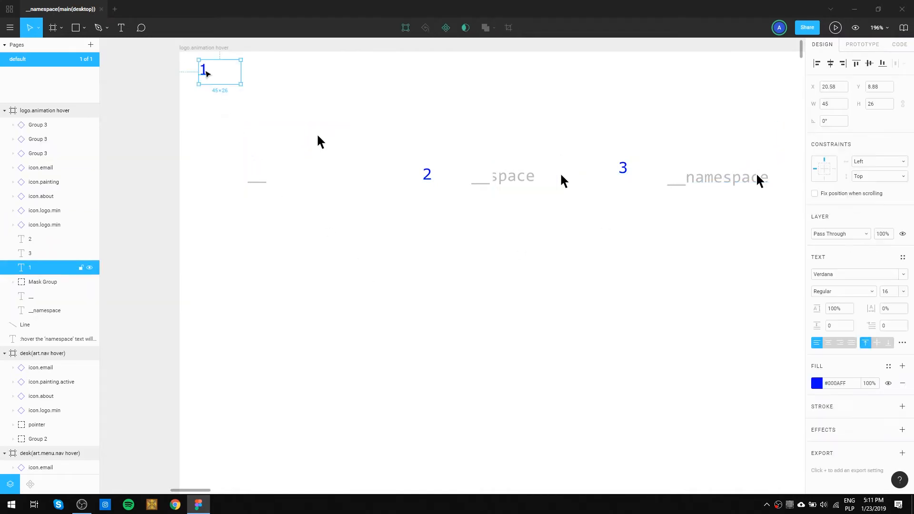
{"action": "left_click_drag", "start_coordinate": [208, 71], "coordinate": [233, 72]}
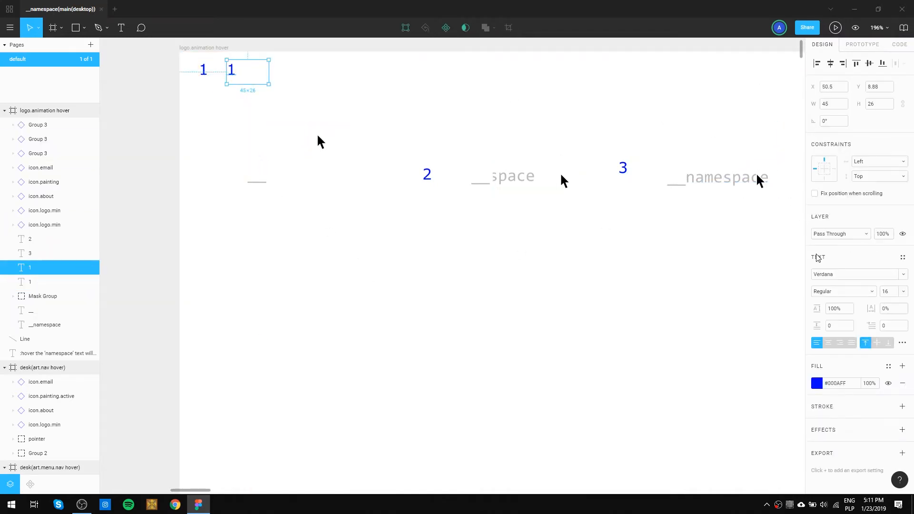
{"action": "left_click", "coordinate": [903, 292]}
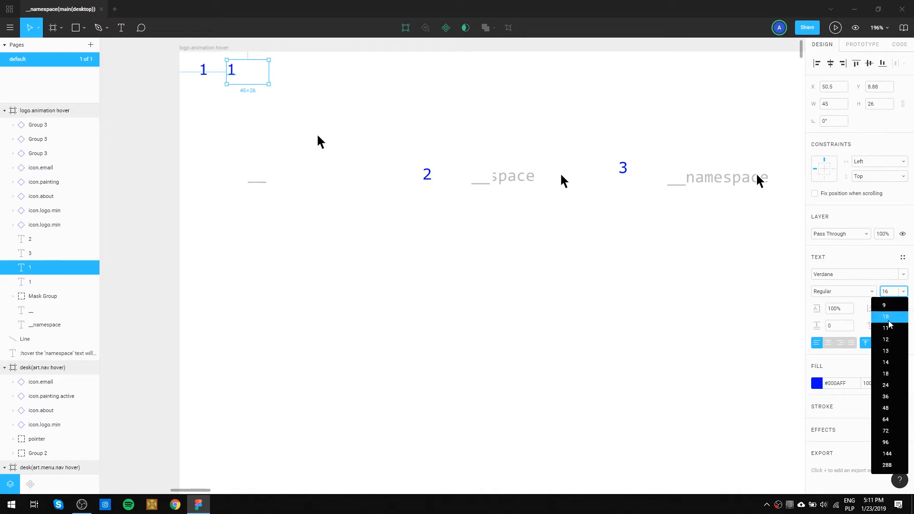
{"action": "left_click", "coordinate": [891, 343]}
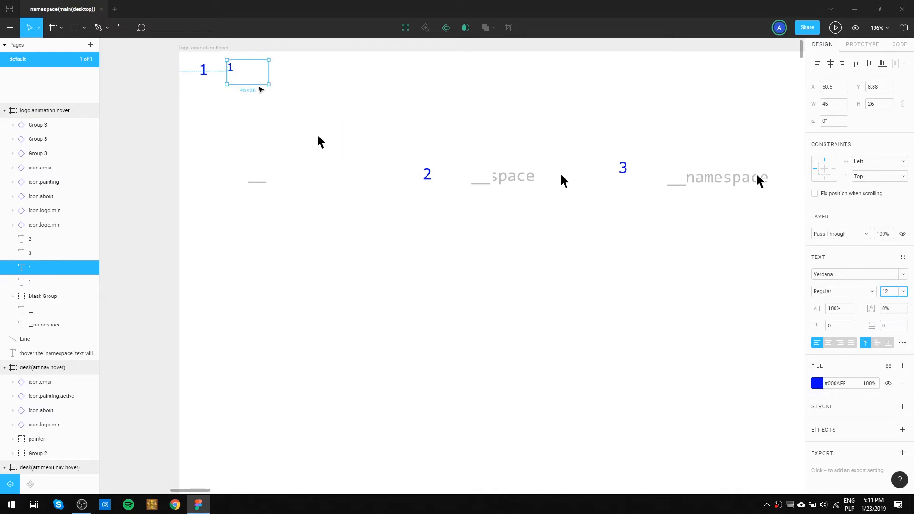
Enlarge the duplicated label's text box to about 153 × 50.
{"action": "left_click", "coordinate": [234, 72]}
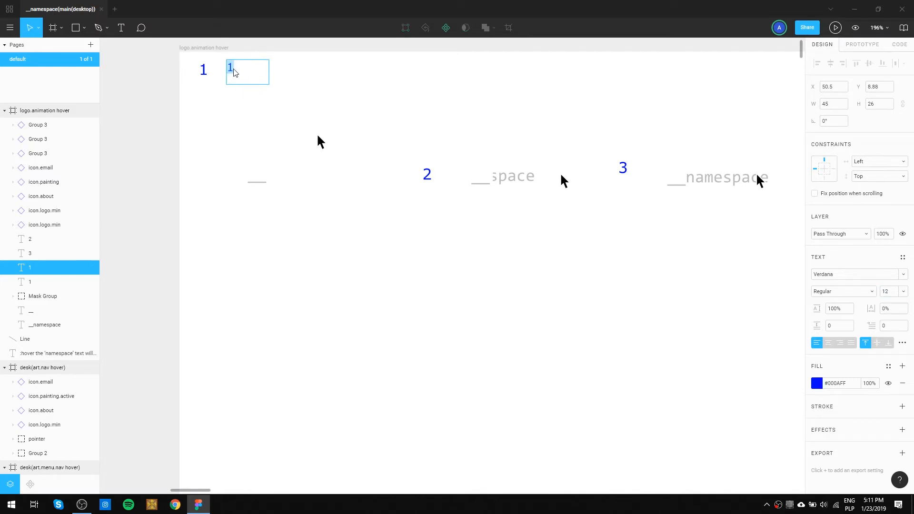
{"action": "key", "text": "Escape"}
{"action": "left_click_drag", "start_coordinate": [268, 84], "coordinate": [369, 106]}
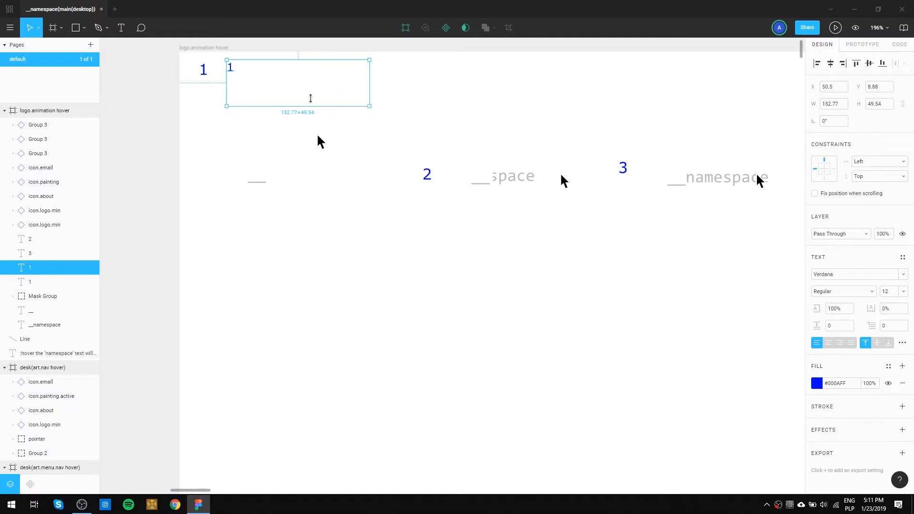
Replace the duplicated label's text with "User is about to hover over menu & logo area.".
{"action": "double_click", "coordinate": [233, 70]}
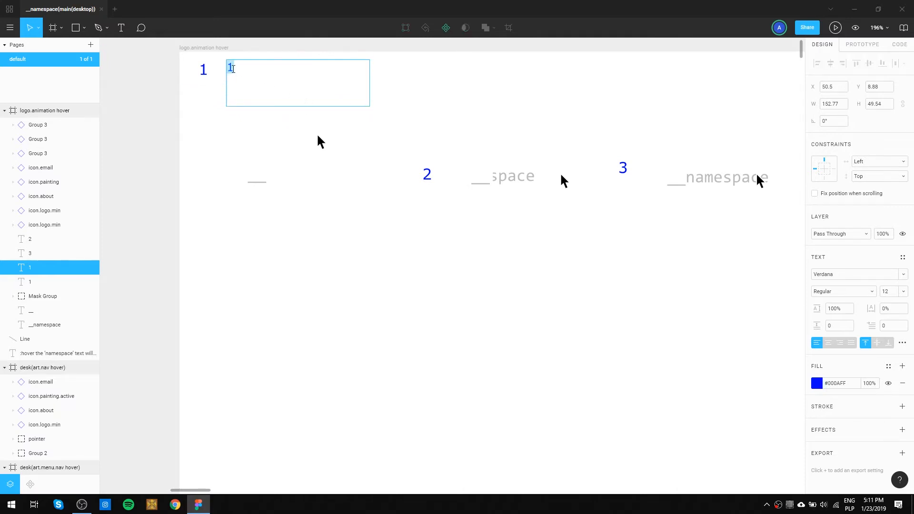
{"action": "type", "text": "User is ab"}
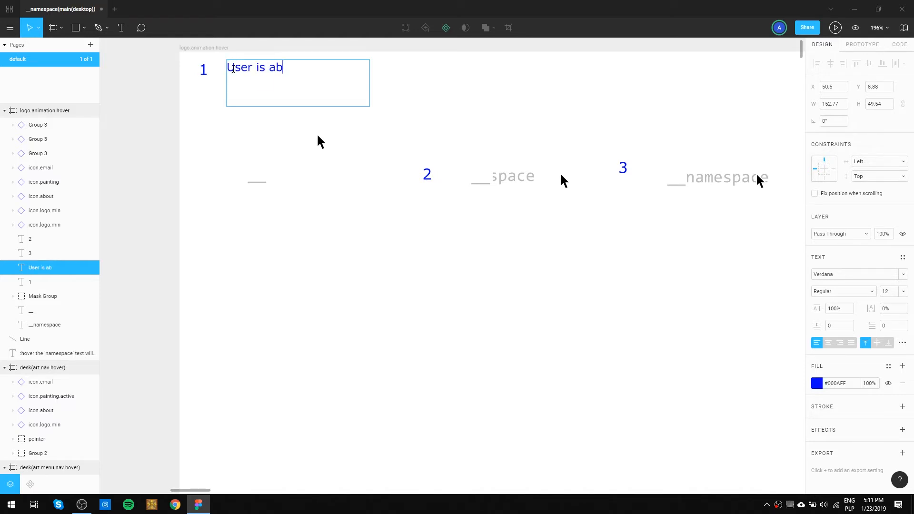
{"action": "type", "text": "out to hove"}
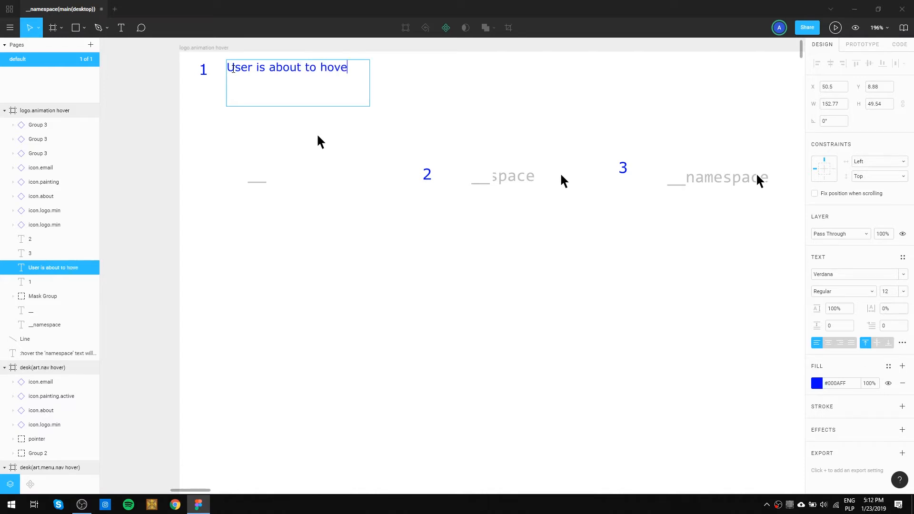
{"action": "type", "text": "r over menu & logo area"}
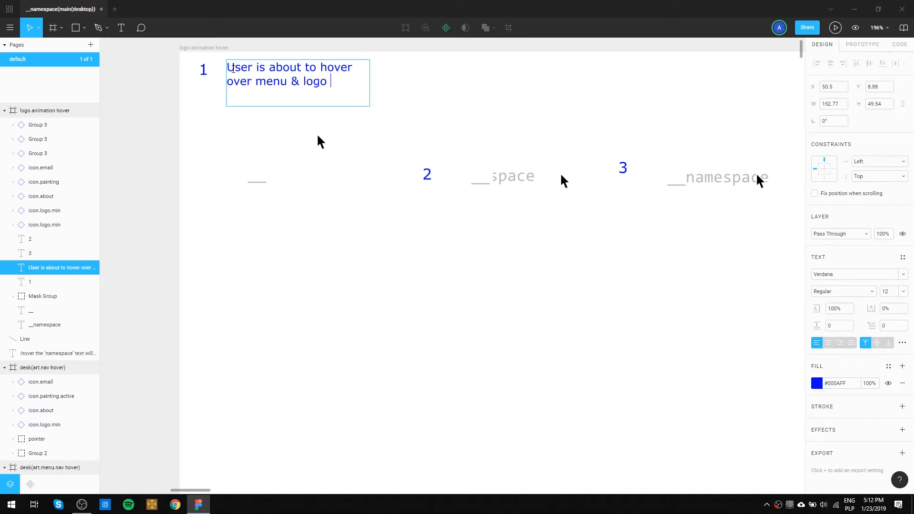
{"action": "type", "text": "."}
{"action": "key", "text": "Escape"}
{"action": "left_click", "coordinate": [397, 83]}
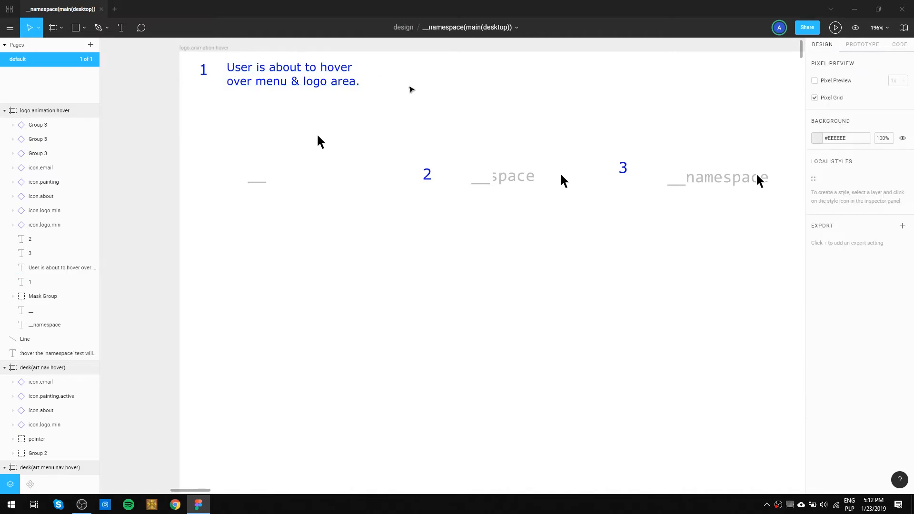
Move labels 2 and 3 together straight up to the height of label 1.
{"action": "left_click_drag", "start_coordinate": [501, 104], "coordinate": [463, 163]}
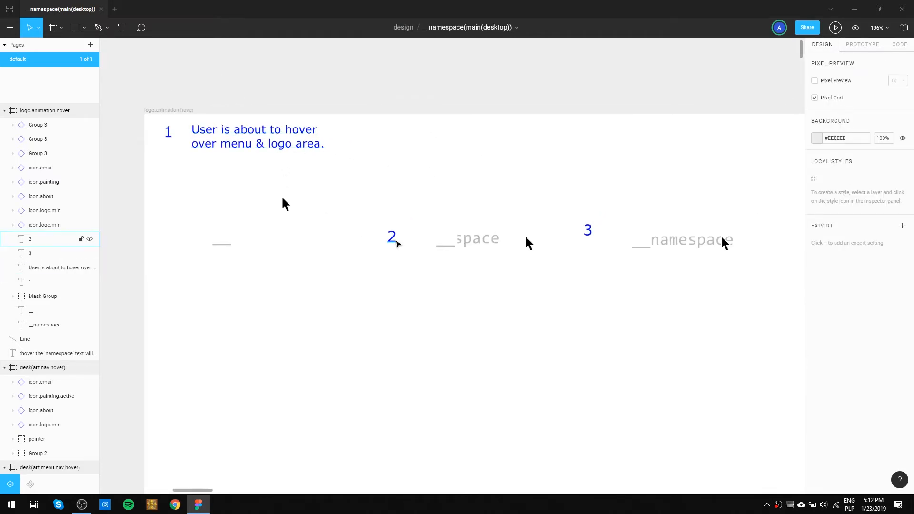
{"action": "left_click", "coordinate": [395, 242]}
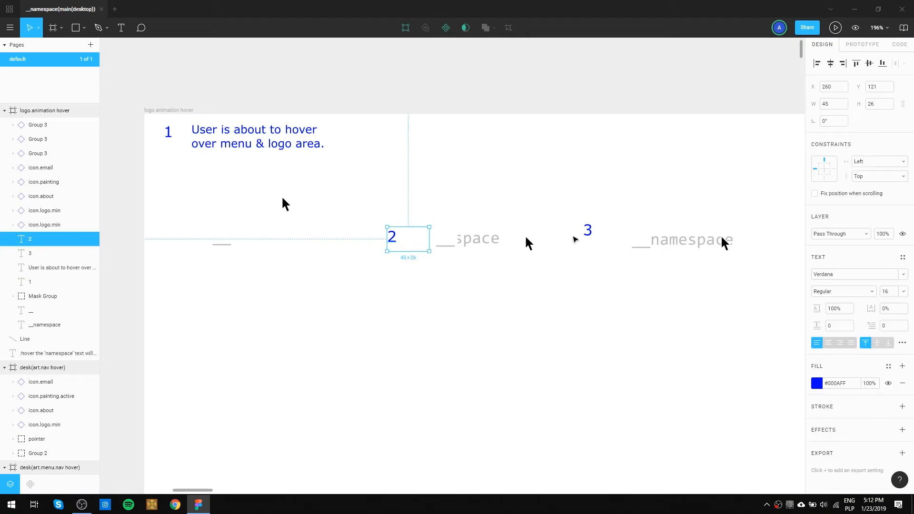
{"action": "left_click", "coordinate": [588, 233], "text": "shift"}
{"action": "left_click_drag", "start_coordinate": [602, 231], "coordinate": [603, 130]}
Align the tops of labels 1, 2 and 3 and nudge them down together to Y 15.38.
{"action": "left_click", "coordinate": [169, 137], "text": "shift"}
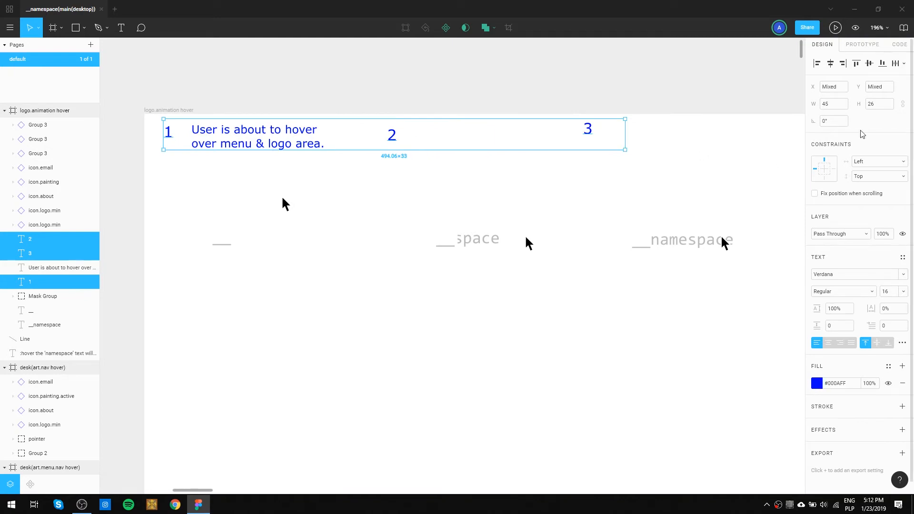
{"action": "left_click", "coordinate": [856, 62]}
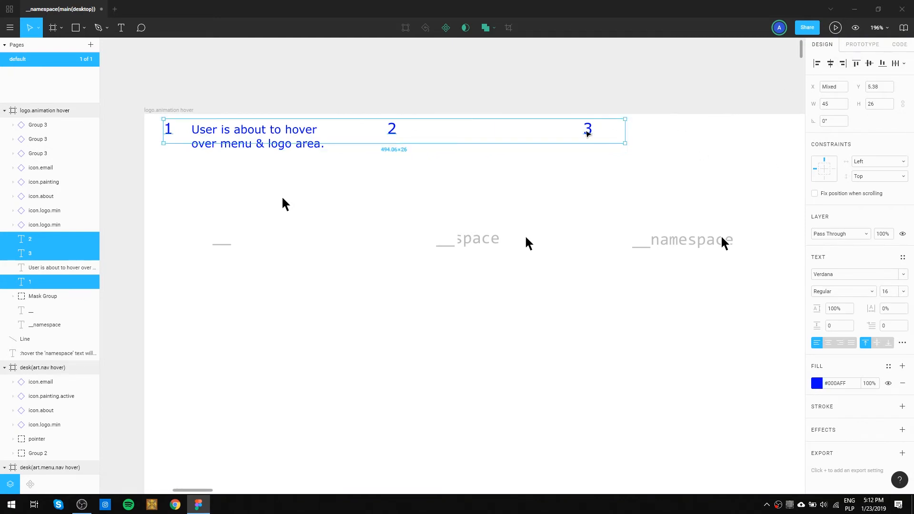
{"action": "key", "text": "shift+Down"}
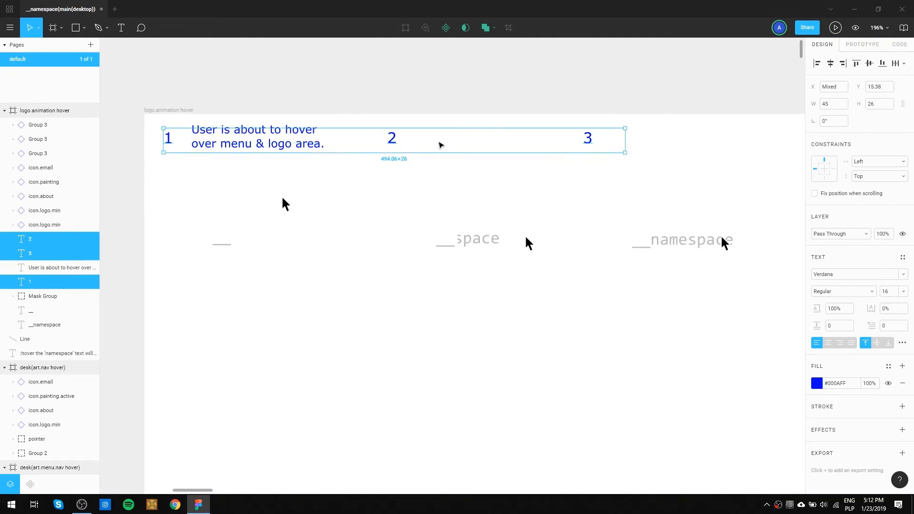
Position the "User is about to hover" description beside label 1 and duplicate it next to label 2 at X 288.05, Y 19.38.
{"action": "left_click", "coordinate": [360, 203]}
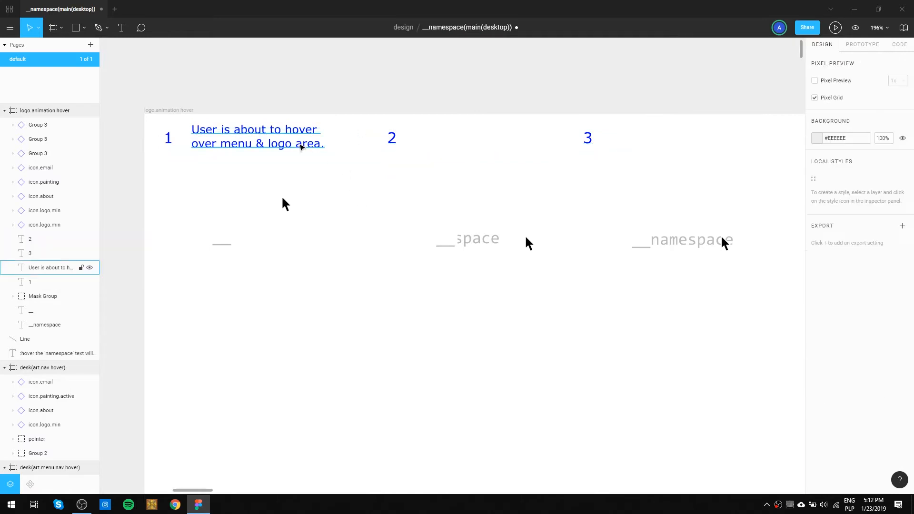
{"action": "left_click", "coordinate": [301, 147]}
{"action": "left_click_drag", "start_coordinate": [300, 145], "coordinate": [499, 149]}
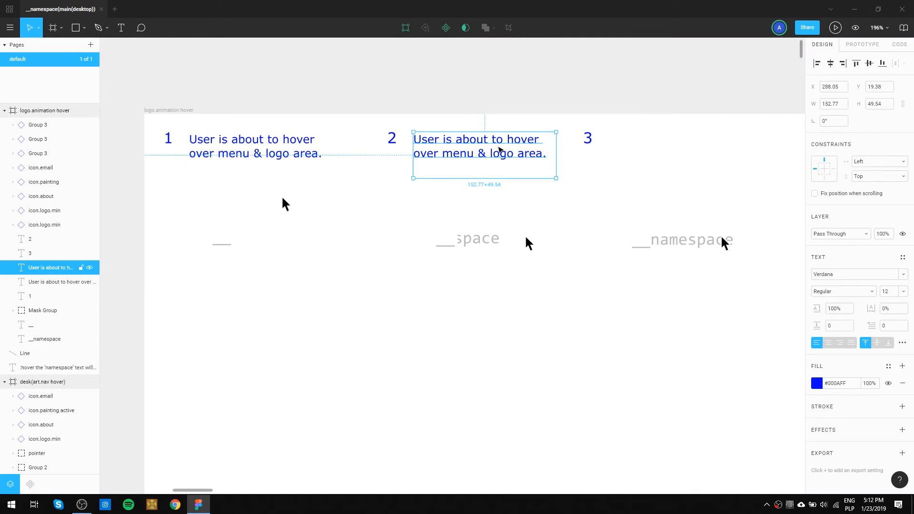
Move label 3, the __namespace text and its pointer together to the right, leaving a gap of 90 after the second description.
{"action": "key", "text": "shift+0"}
{"action": "left_click", "coordinate": [555, 149]}
{"action": "left_click_drag", "start_coordinate": [514, 153], "coordinate": [476, 119]}
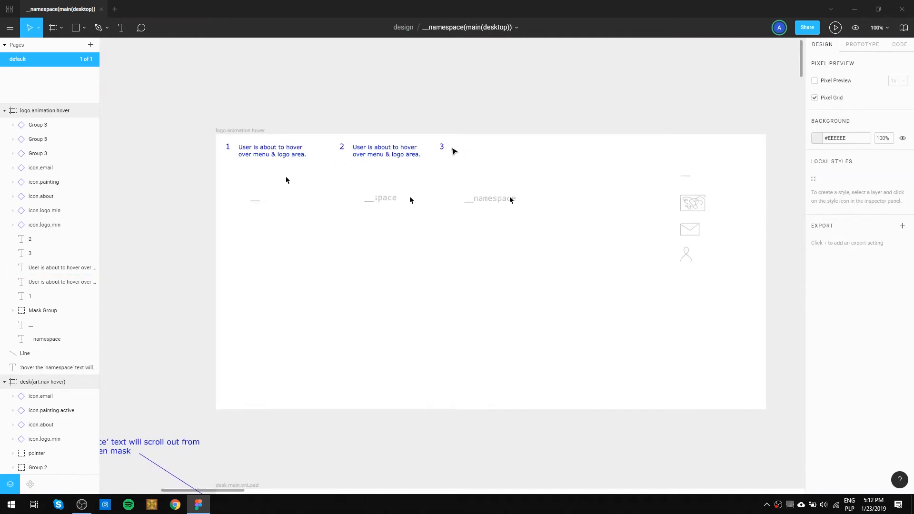
{"action": "left_click_drag", "start_coordinate": [527, 233], "coordinate": [437, 140]}
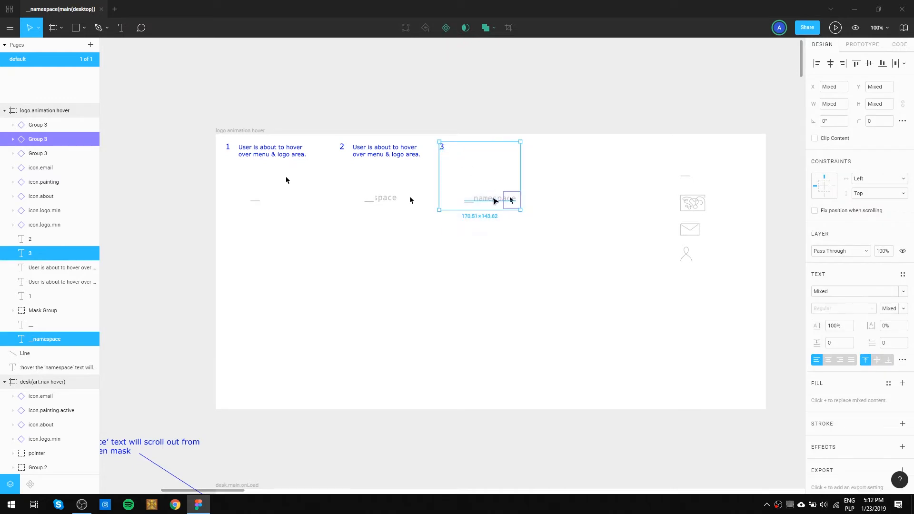
{"action": "left_click_drag", "start_coordinate": [493, 201], "coordinate": [523, 201]}
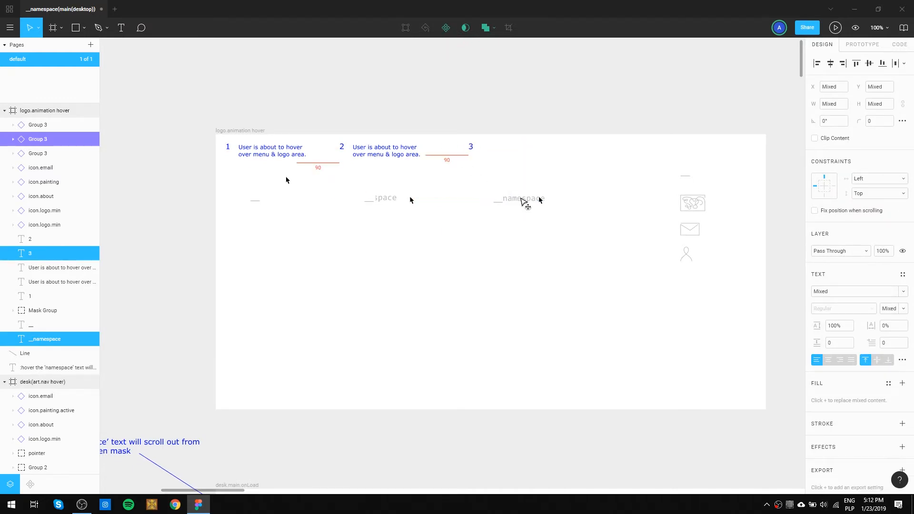
Change the description beside label 2 to "User has begun to hover over menu area to make logo and menu appear".
{"action": "double_click", "coordinate": [374, 149]}
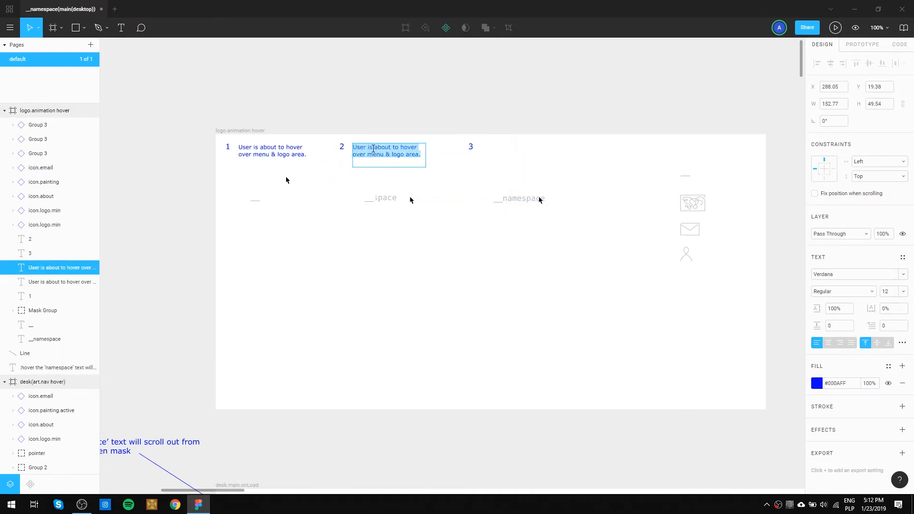
{"action": "left_click", "coordinate": [378, 148]}
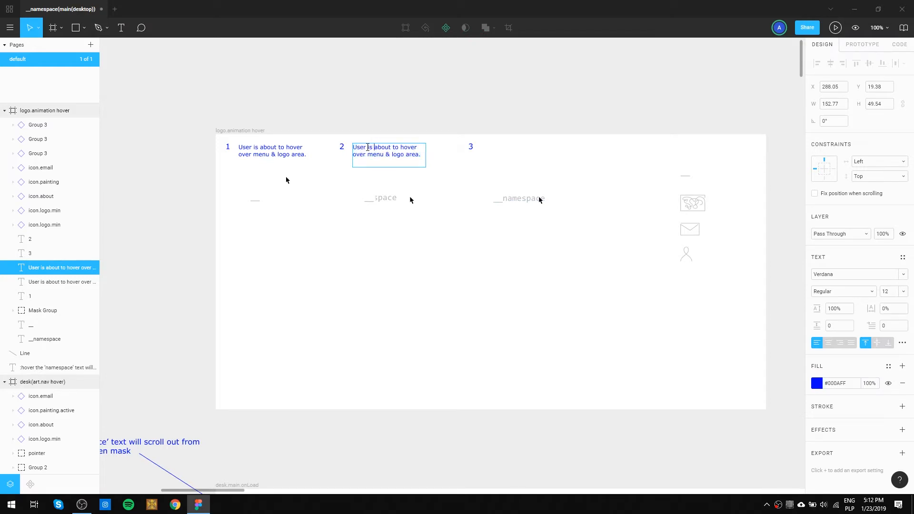
{"action": "left_click_drag", "start_coordinate": [367, 147], "coordinate": [445, 161]}
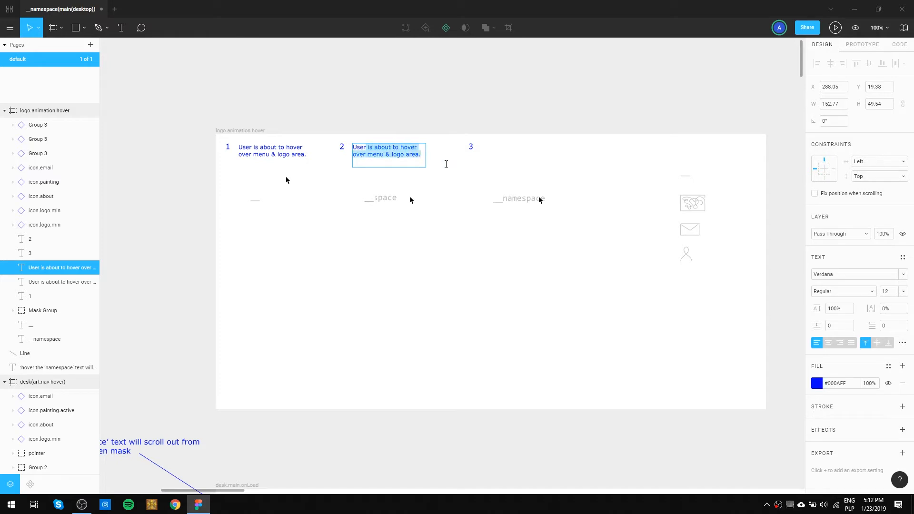
{"action": "key", "text": "BackSpace"}
{"action": "type", "text": "has"}
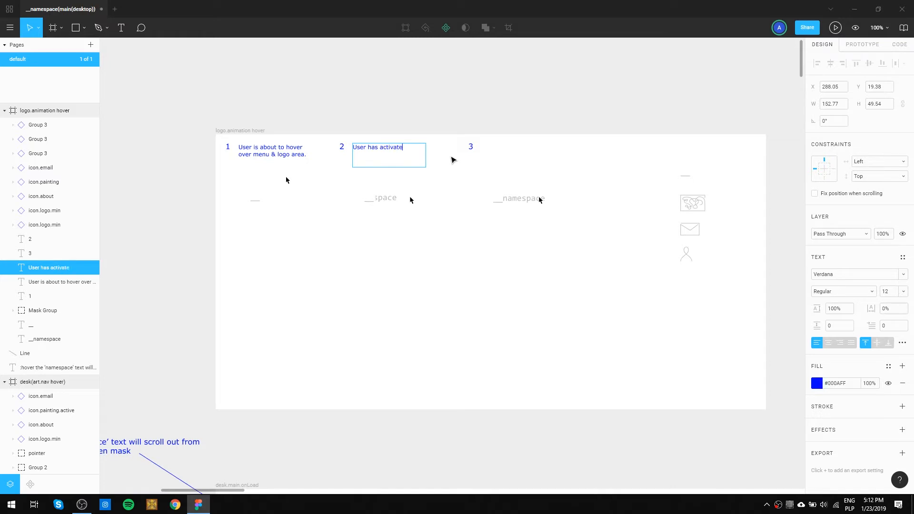
{"action": "key", "text": "BackSpace"}
{"action": "key", "text": "BackSpace"}
{"action": "key", "text": "BackSpace"}
{"action": "key", "text": "BackSpace"}
{"action": "key", "text": "BackSpace"}
{"action": "key", "text": "BackSpace"}
{"action": "key", "text": "BackSpace"}
{"action": "key", "text": "BackSpace"}
{"action": "key", "text": "BackSpace"}
{"action": "type", "text": "begun to hover over menu area and "}
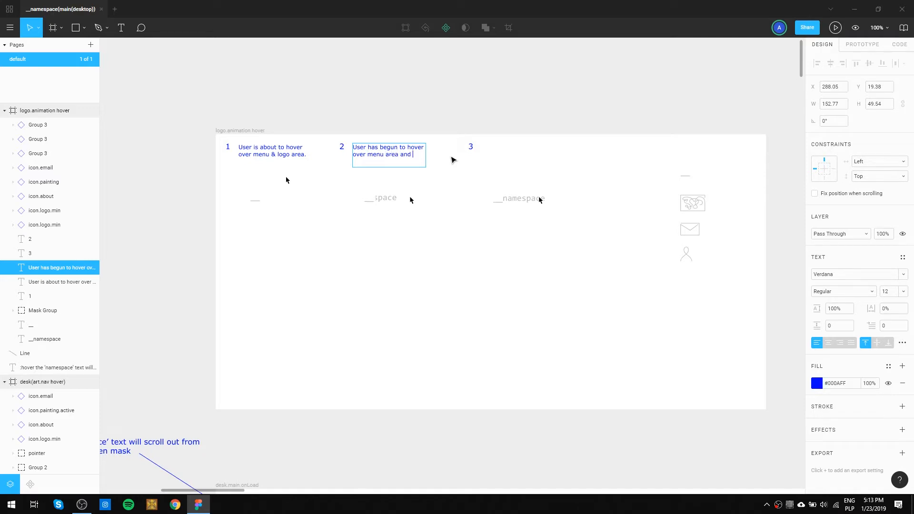
{"action": "type", "text": "logo"}
{"action": "key", "text": "BackSpace"}
{"action": "key", "text": "BackSpace"}
{"action": "key", "text": "BackSpace"}
{"action": "type", "text": "make logo and menu appear"}
{"action": "key", "text": "Escape"}
{"action": "scroll", "coordinate": [452, 160], "scroll_direction": "up", "scroll_amount": 1}
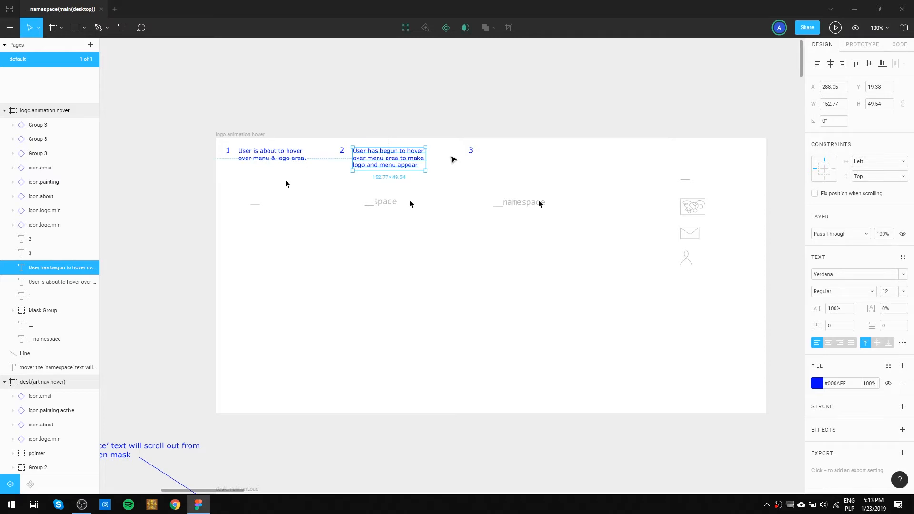
{"action": "left_click", "coordinate": [424, 240]}
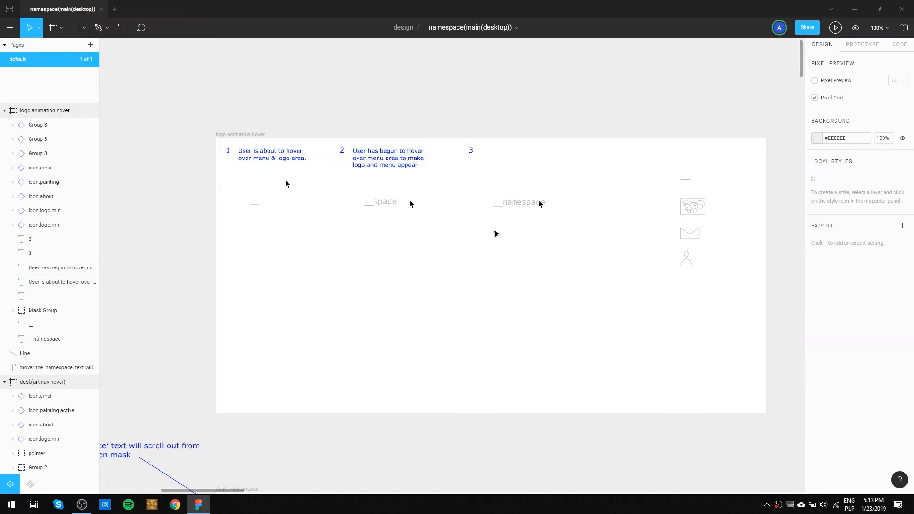
Move the column of four menu icons to the second state, aligned with its logo at X 312.42.
{"action": "left_click_drag", "start_coordinate": [725, 297], "coordinate": [675, 166]}
{"action": "left_click_drag", "start_coordinate": [695, 206], "coordinate": [384, 236]}
{"action": "scroll", "coordinate": [397, 242], "scroll_direction": "up", "scroll_amount": 5}
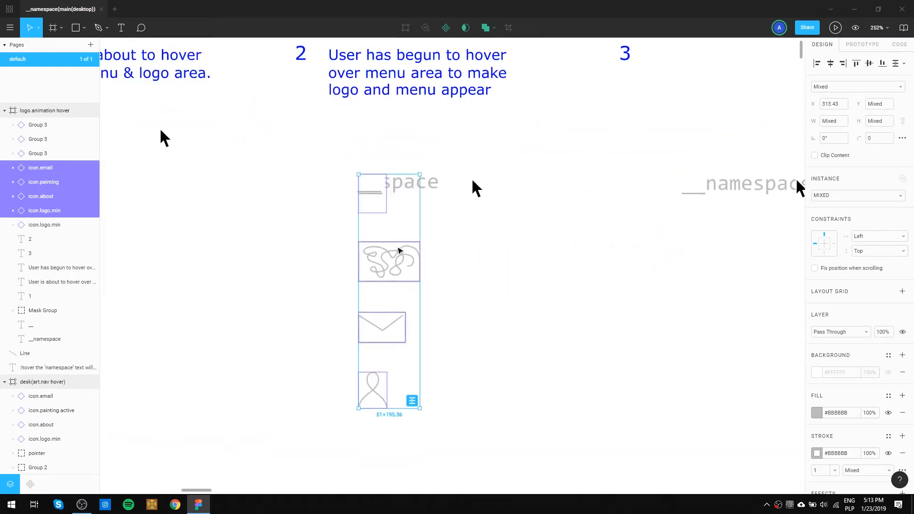
{"action": "left_click_drag", "start_coordinate": [397, 257], "coordinate": [397, 257]}
{"action": "left_click", "coordinate": [459, 287]}
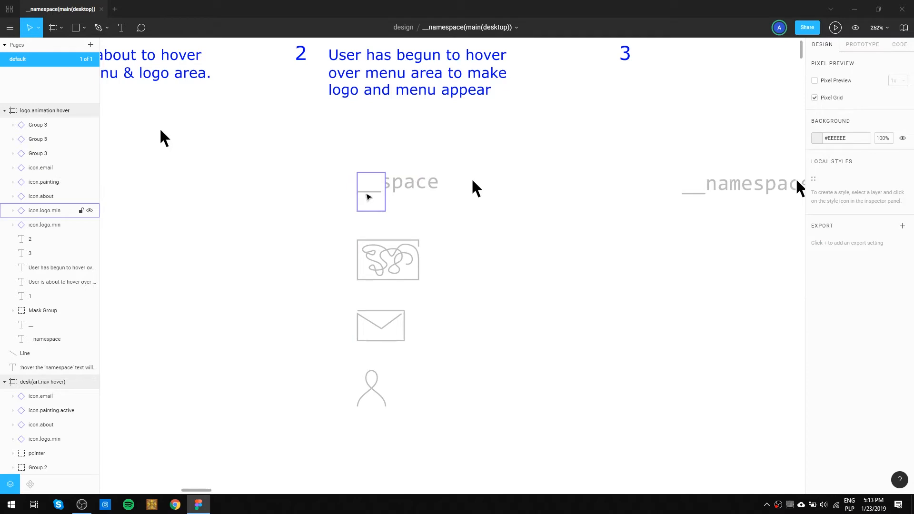
Delete the icon.logo.min overlapping the second logo and duplicate the remaining three icons beneath the third logo at X 583.24.
{"action": "left_click", "coordinate": [368, 196]}
{"action": "key", "text": "Delete"}
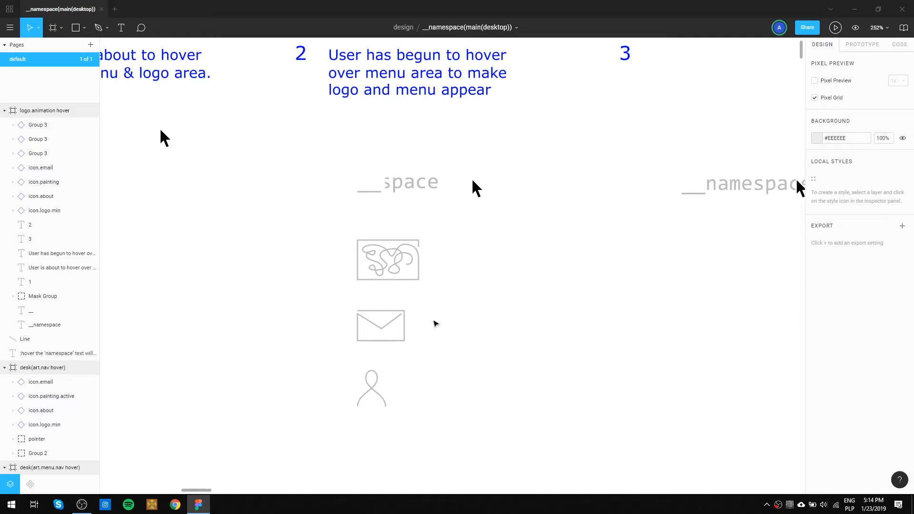
{"action": "left_click_drag", "start_coordinate": [440, 430], "coordinate": [709, 270]}
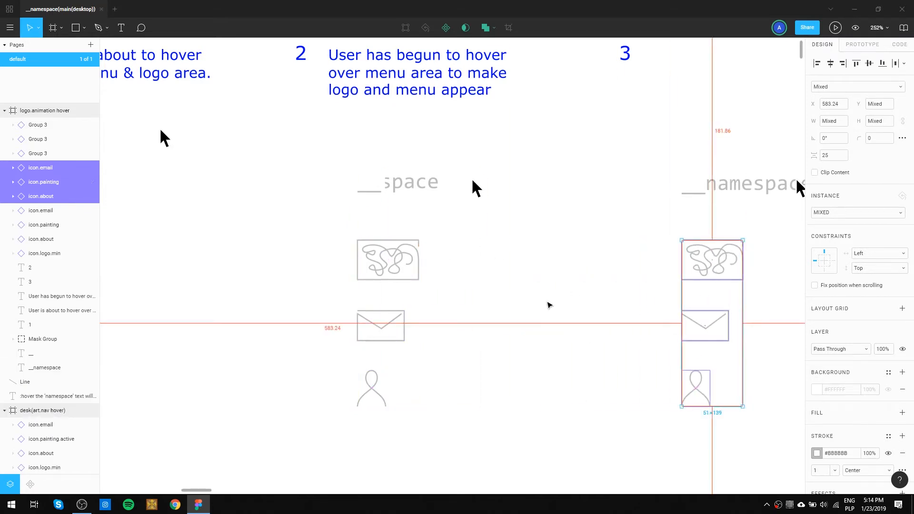
{"action": "left_click", "coordinate": [529, 308]}
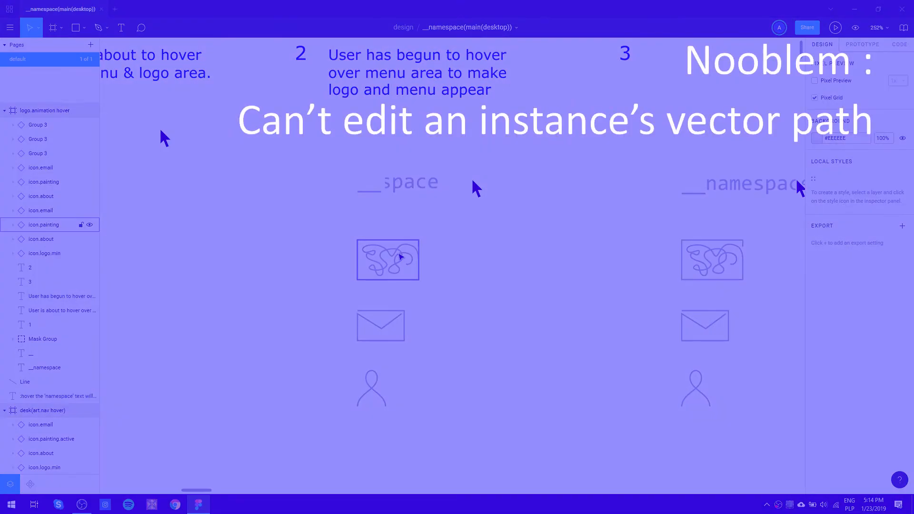
Try to edit the vector path inside the second state's painting icon.
{"action": "double_click", "coordinate": [401, 257]}
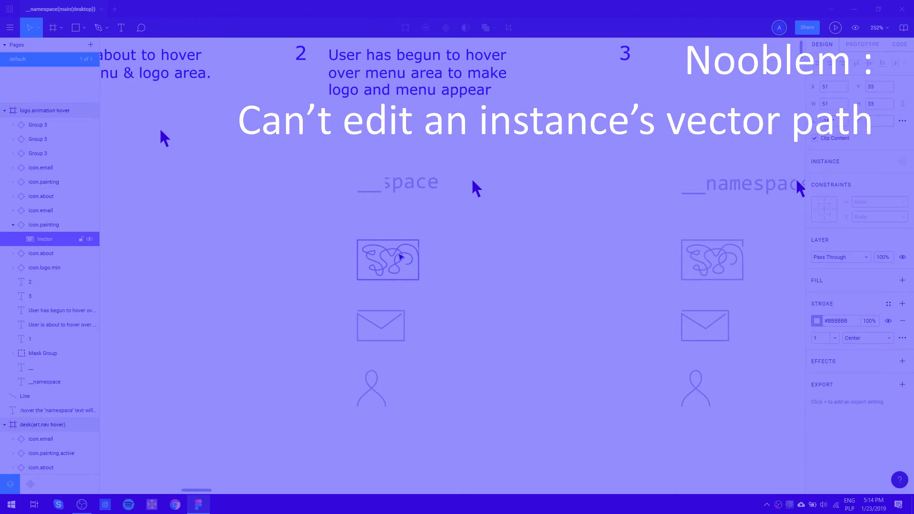
{"action": "scroll", "coordinate": [401, 257], "scroll_direction": "up", "scroll_amount": 5}
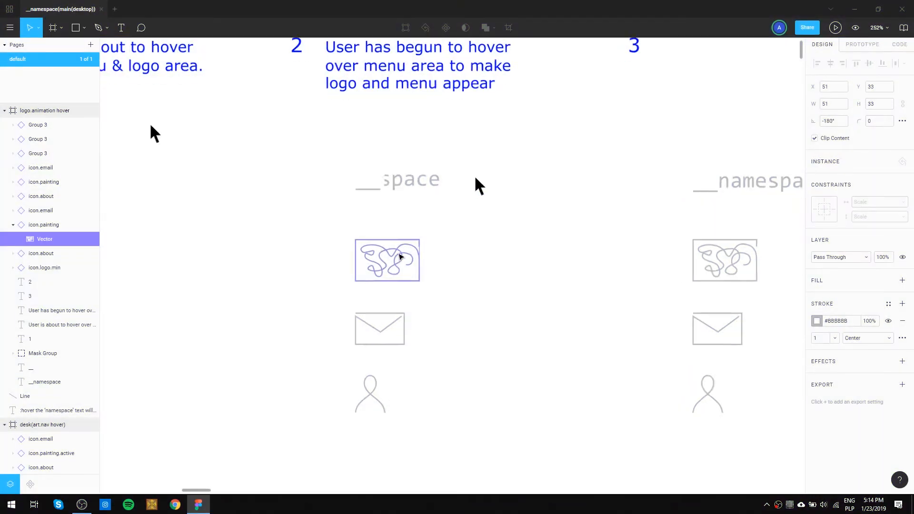
{"action": "left_click", "coordinate": [98, 28]}
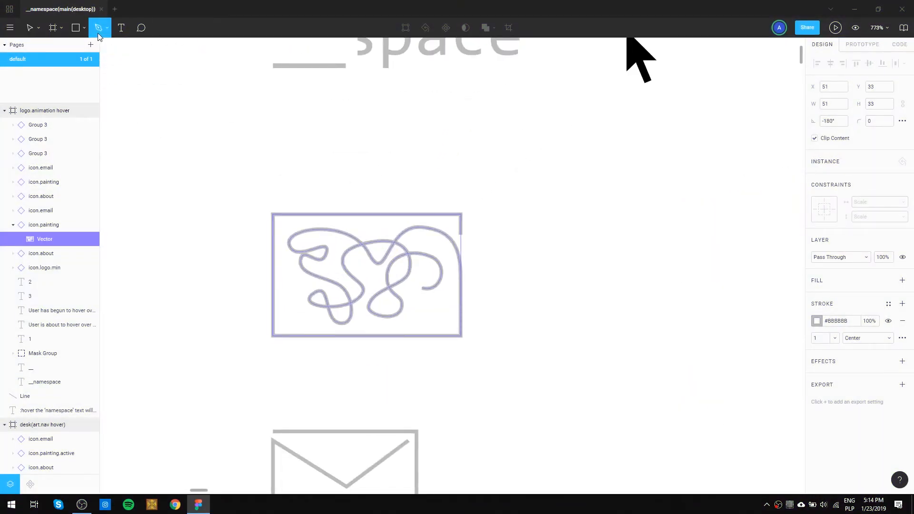
{"action": "key", "text": "v"}
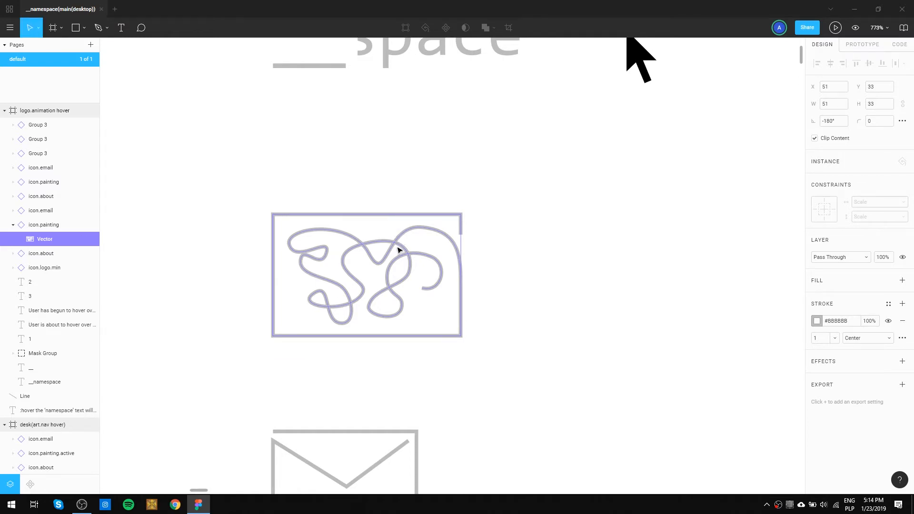
{"action": "right_click", "coordinate": [398, 249]}
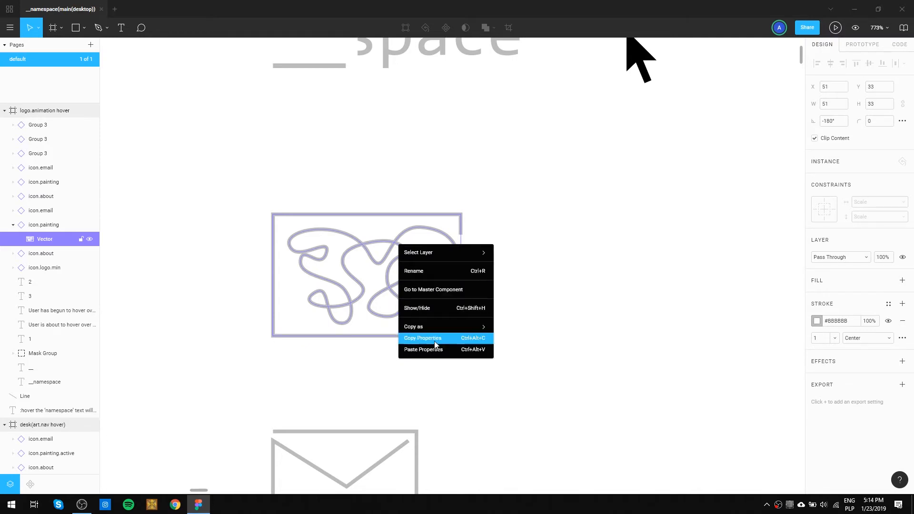
{"action": "mouse_move", "coordinate": [431, 251]}
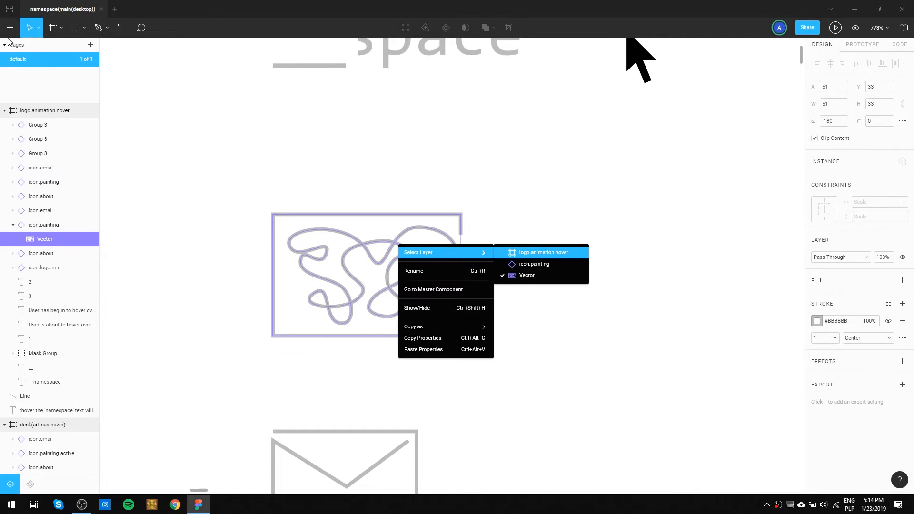
Try deleting the vector inside the second state's painting icon, and undo the deletion.
{"action": "left_click", "coordinate": [13, 32]}
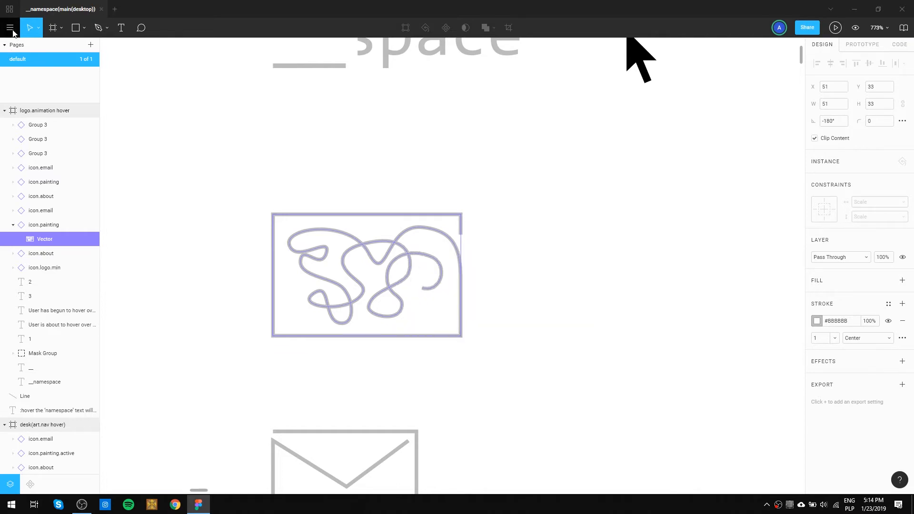
{"action": "left_click", "coordinate": [14, 32]}
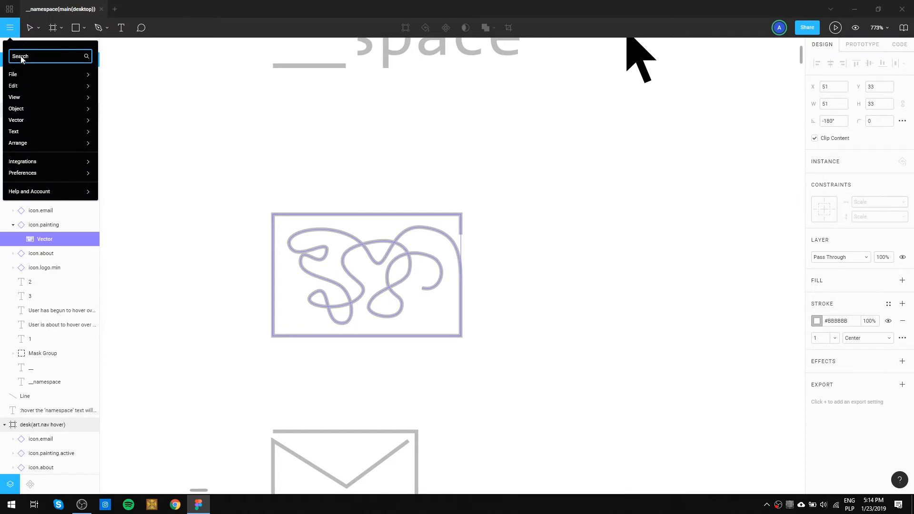
{"action": "mouse_move", "coordinate": [27, 113]}
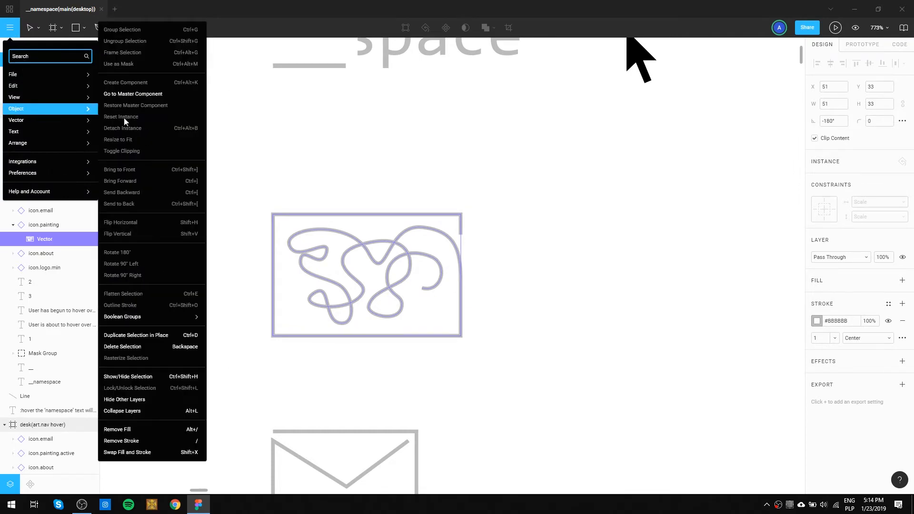
{"action": "mouse_move", "coordinate": [150, 323]}
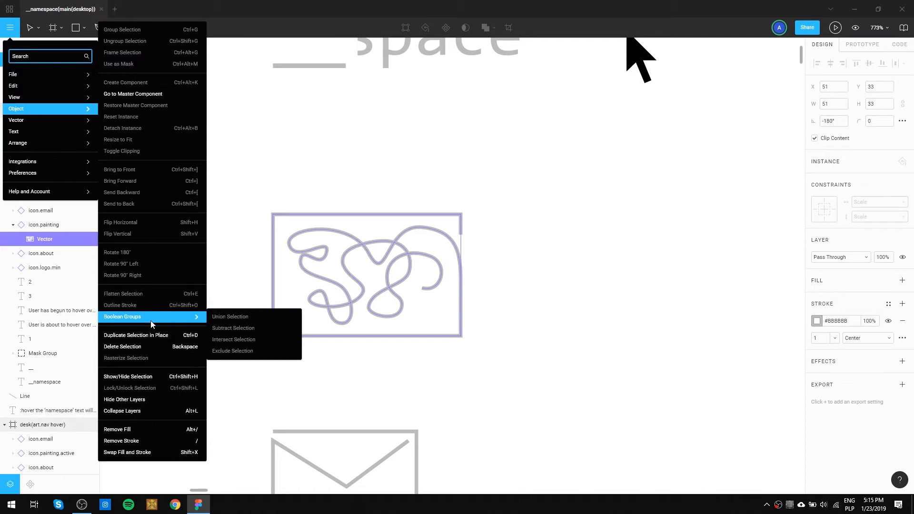
{"action": "left_click", "coordinate": [155, 346]}
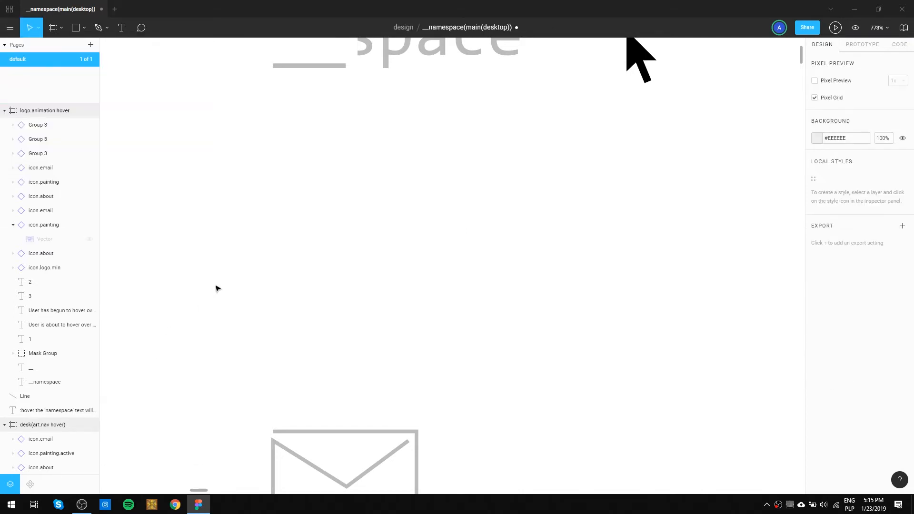
{"action": "key", "text": "ctrl+z"}
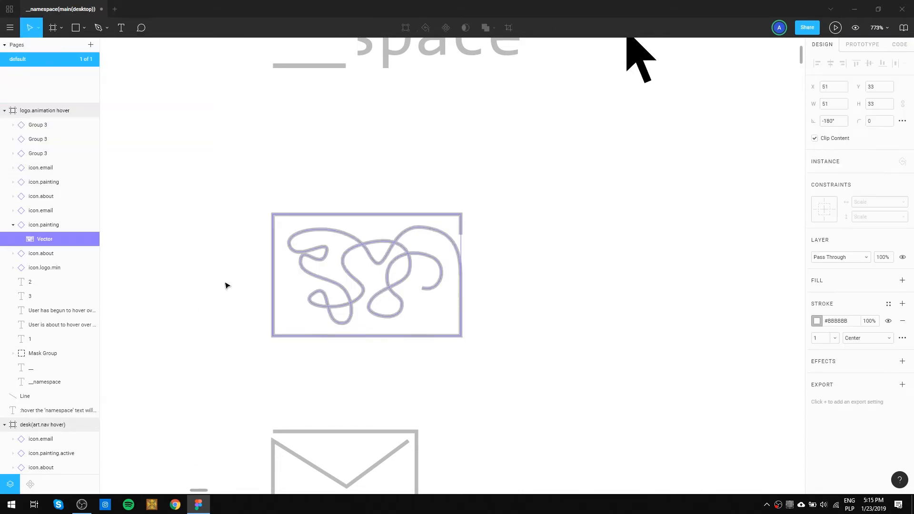
Duplicate the second state's painting icon in place.
{"action": "double_click", "coordinate": [47, 240]}
{"action": "left_click", "coordinate": [49, 226]}
{"action": "double_click", "coordinate": [49, 226]}
{"action": "left_click", "coordinate": [48, 238]}
{"action": "left_click", "coordinate": [9, 27]}
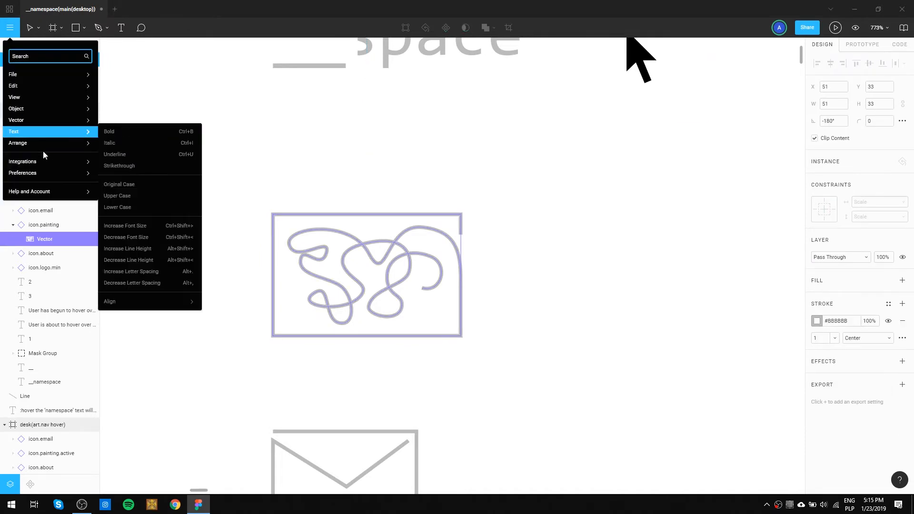
{"action": "mouse_move", "coordinate": [37, 164]}
{"action": "mouse_move", "coordinate": [32, 120]}
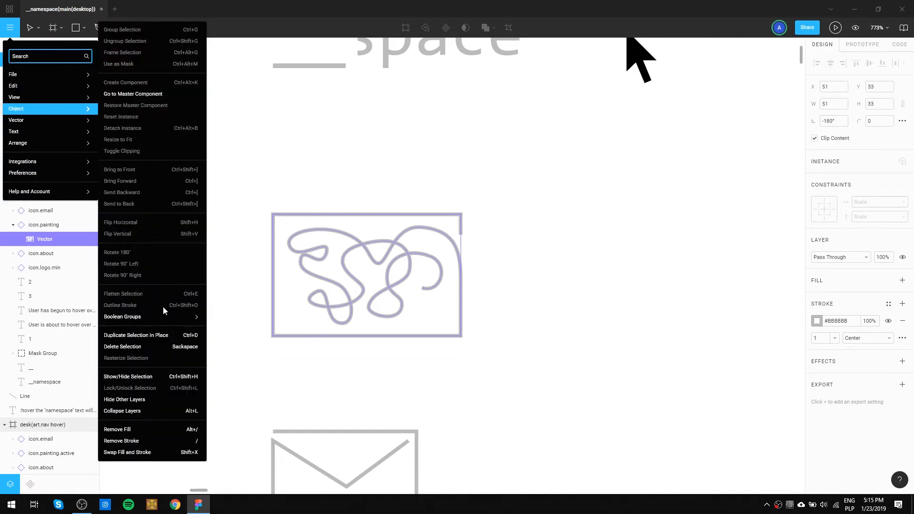
{"action": "left_click", "coordinate": [162, 338]}
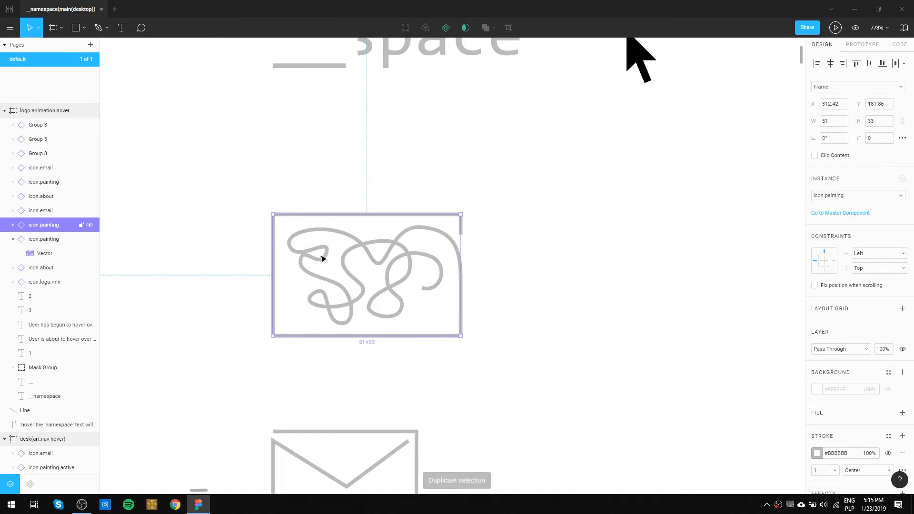
Turn the duplicated painting icon into its own master component.
{"action": "double_click", "coordinate": [345, 263]}
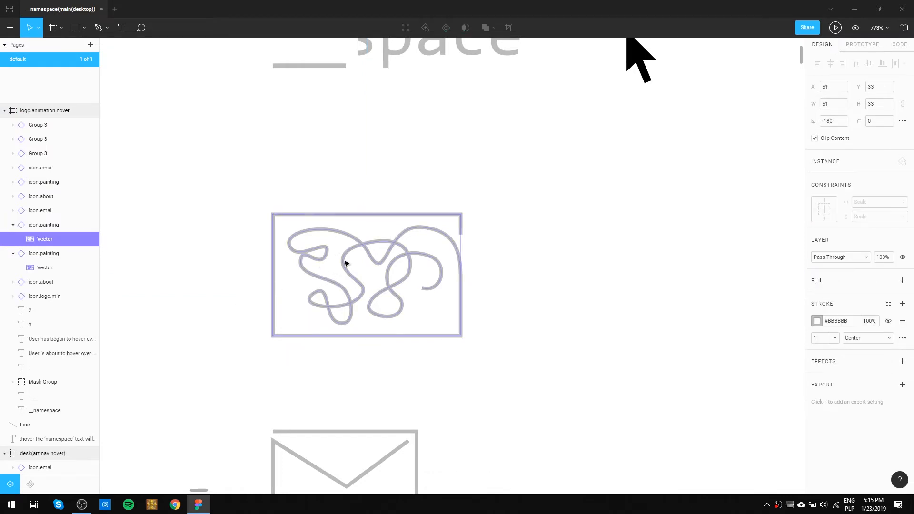
{"action": "left_click", "coordinate": [32, 226]}
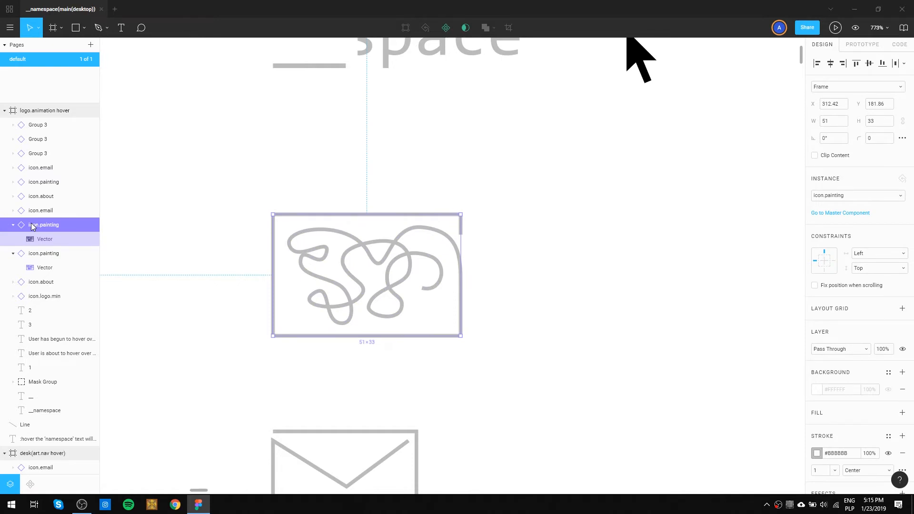
{"action": "key", "text": "ctrl+alt+k"}
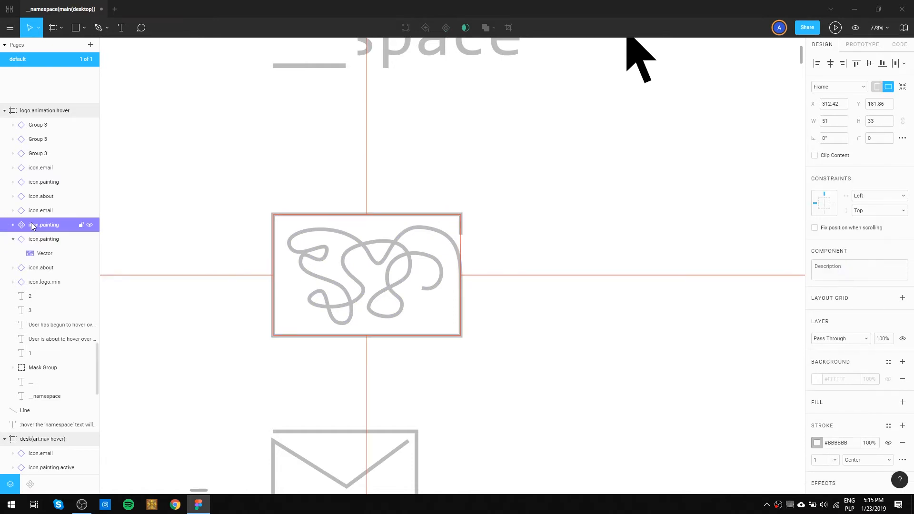
Rename the duplicated painting icon component to icon.painting.anim.
{"action": "double_click", "coordinate": [60, 225]}
{"action": "left_click", "coordinate": [61, 229]}
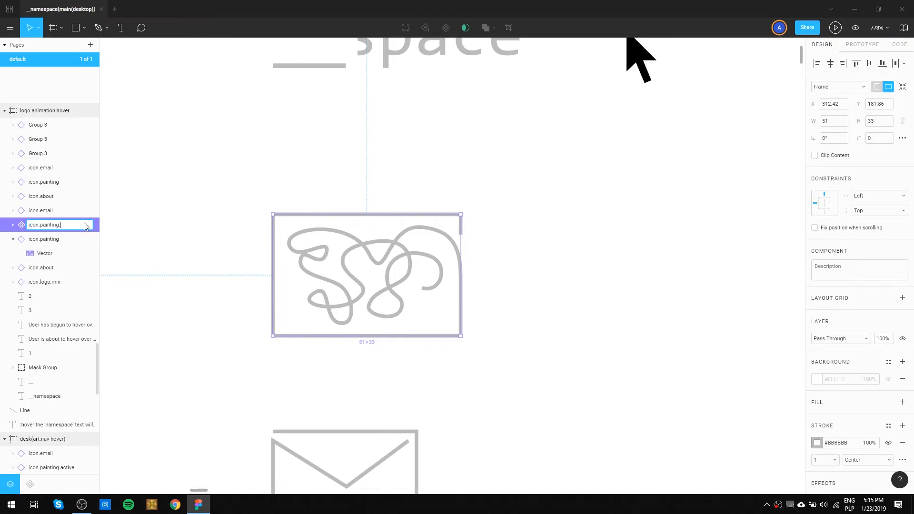
{"action": "key", "text": "Return"}
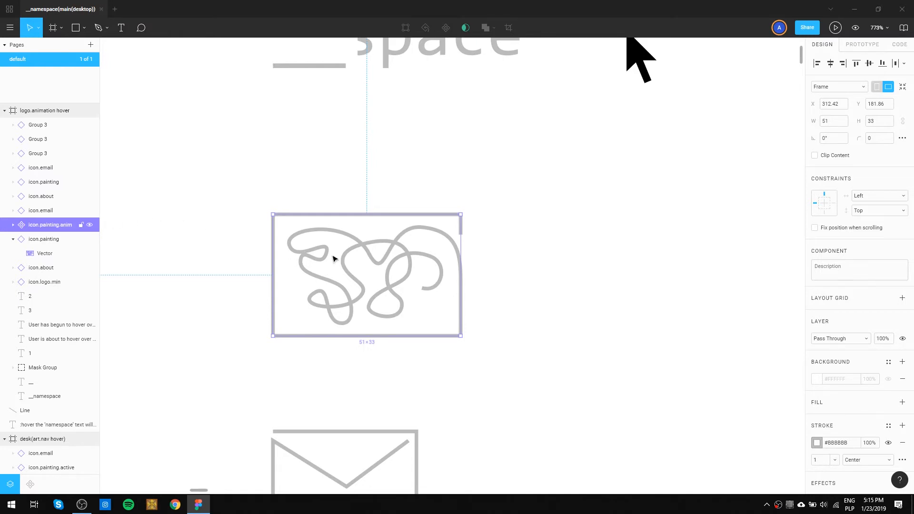
Move the icon.painting.anim component out from over the second state's painting icon into the empty space between states 1 and 2.
{"action": "scroll", "coordinate": [333, 258], "scroll_direction": "down", "scroll_amount": 2}
{"action": "scroll", "coordinate": [333, 258], "scroll_direction": "down", "scroll_amount": 5}
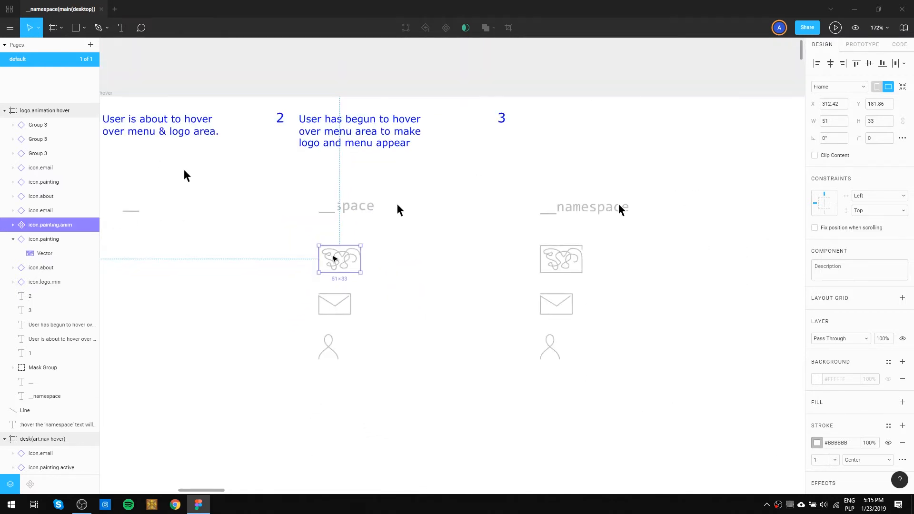
{"action": "left_click_drag", "start_coordinate": [333, 259], "coordinate": [267, 256]}
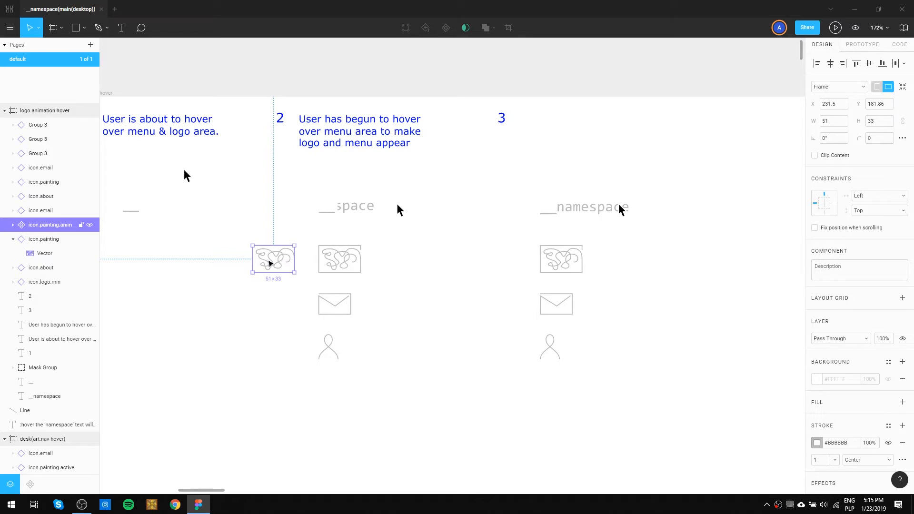
{"action": "left_click", "coordinate": [336, 267]}
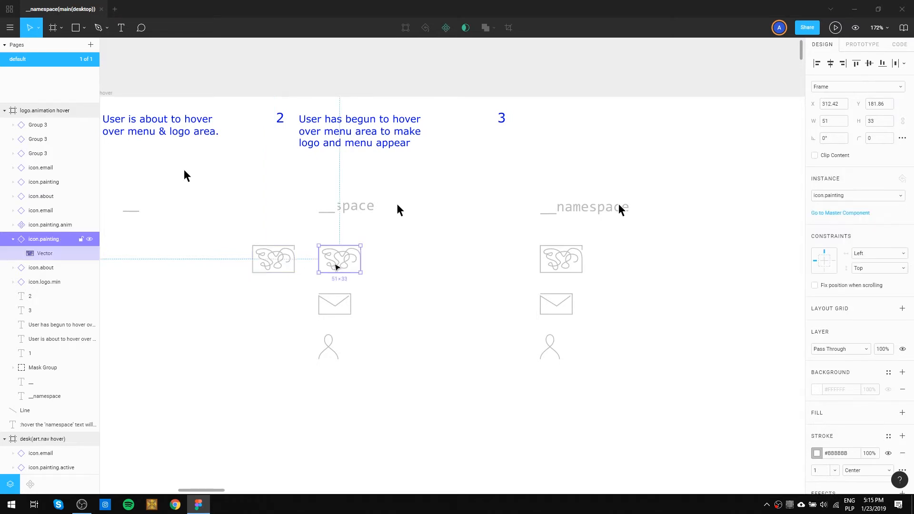
{"action": "left_click", "coordinate": [275, 267]}
{"action": "key", "text": "shift+0"}
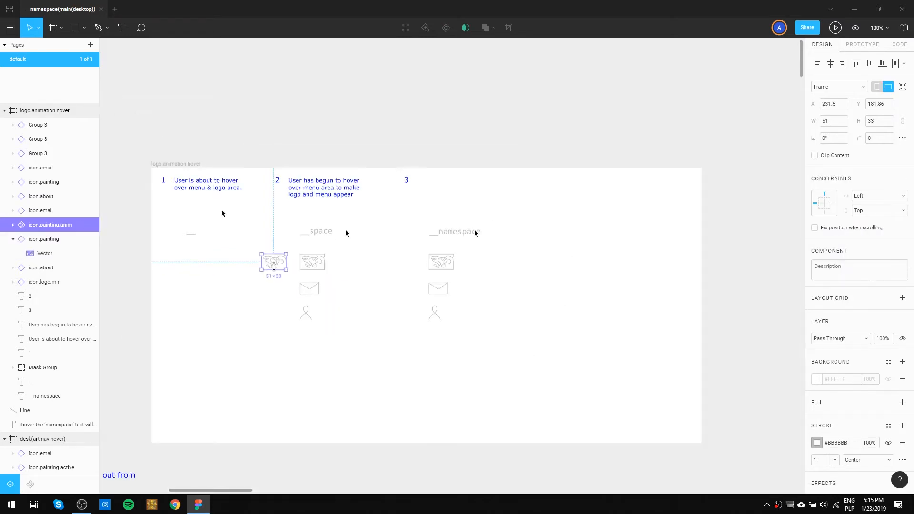
{"action": "scroll", "coordinate": [273, 267], "scroll_direction": "down", "scroll_amount": 3}
{"action": "left_click_drag", "start_coordinate": [270, 279], "coordinate": [330, 279]}
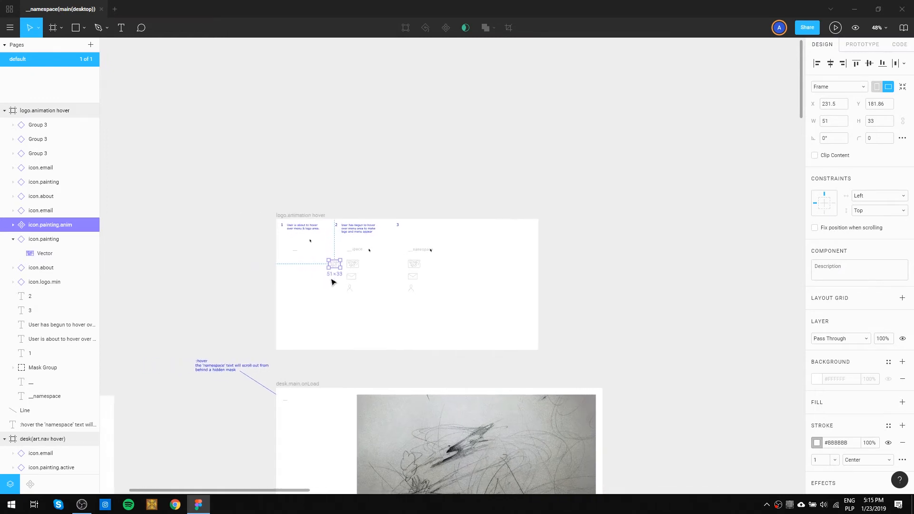
{"action": "scroll", "coordinate": [331, 282], "scroll_direction": "up", "scroll_amount": 15}
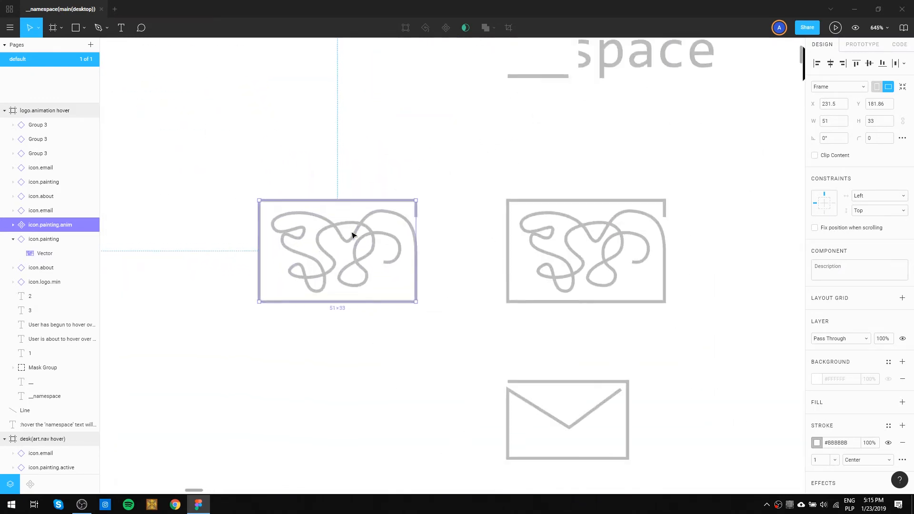
Select the vector nested inside icon.painting.anim and go to its master component.
{"action": "double_click", "coordinate": [353, 237]}
{"action": "double_click", "coordinate": [355, 238]}
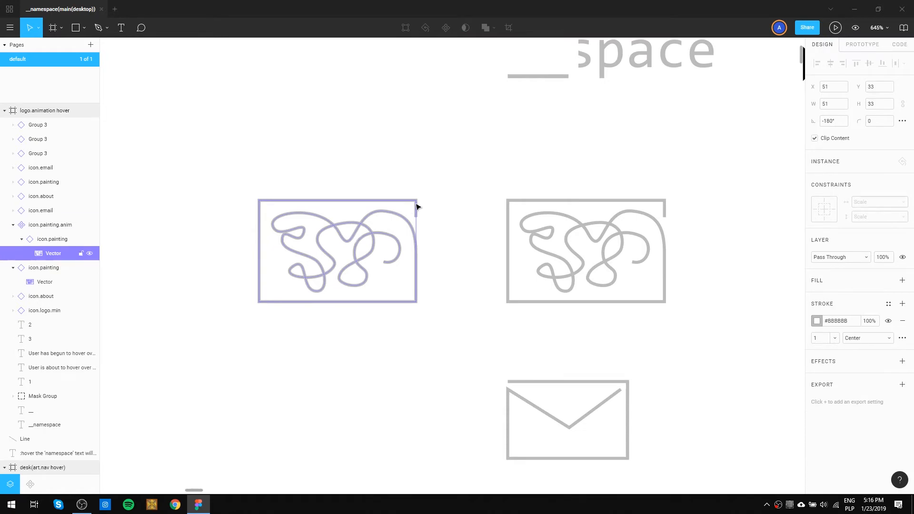
{"action": "left_click", "coordinate": [109, 29]}
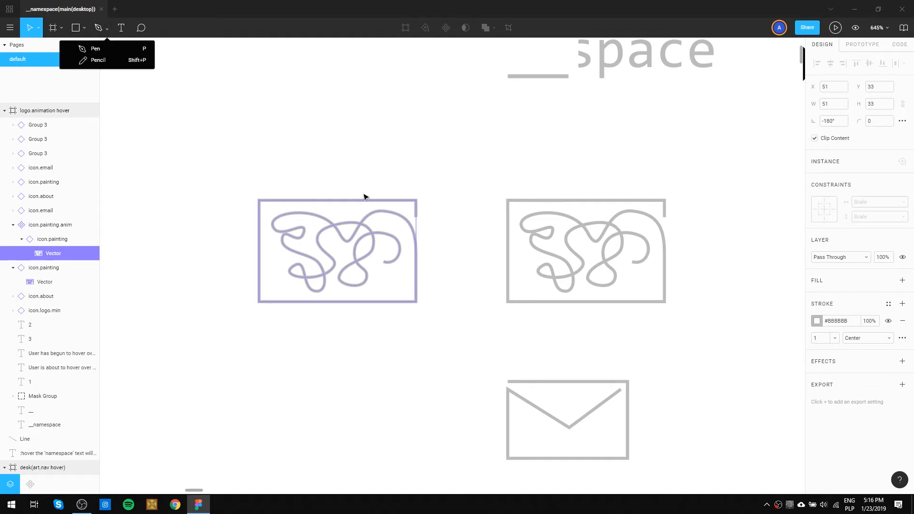
{"action": "left_click", "coordinate": [358, 235]}
{"action": "right_click", "coordinate": [358, 235]}
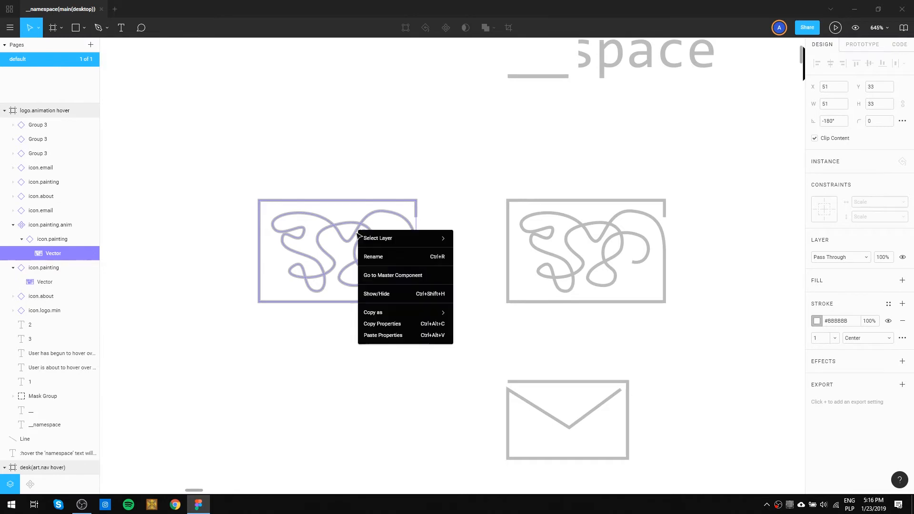
{"action": "left_click", "coordinate": [375, 280]}
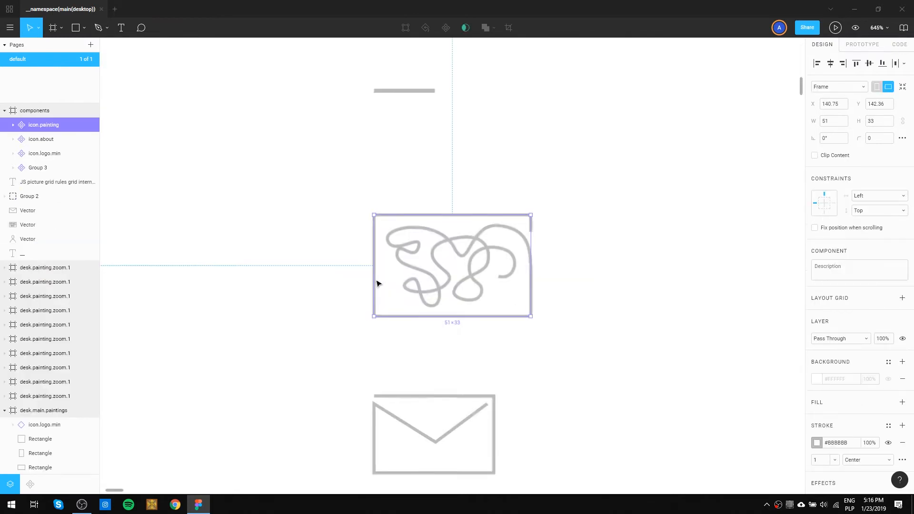
Open the master painting icon's vector path for editing, and exit without altering it.
{"action": "left_click", "coordinate": [462, 244]}
{"action": "double_click", "coordinate": [461, 245]}
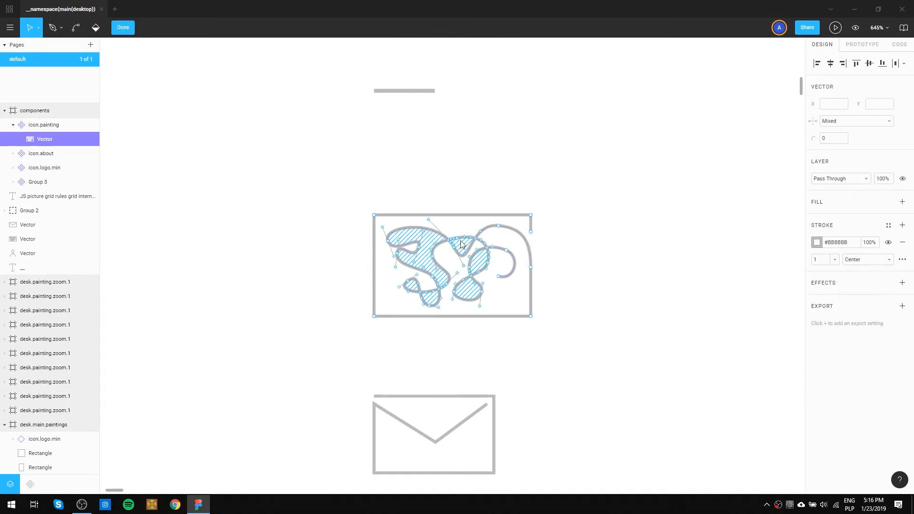
{"action": "left_click", "coordinate": [593, 258]}
{"action": "key", "text": "Escape"}
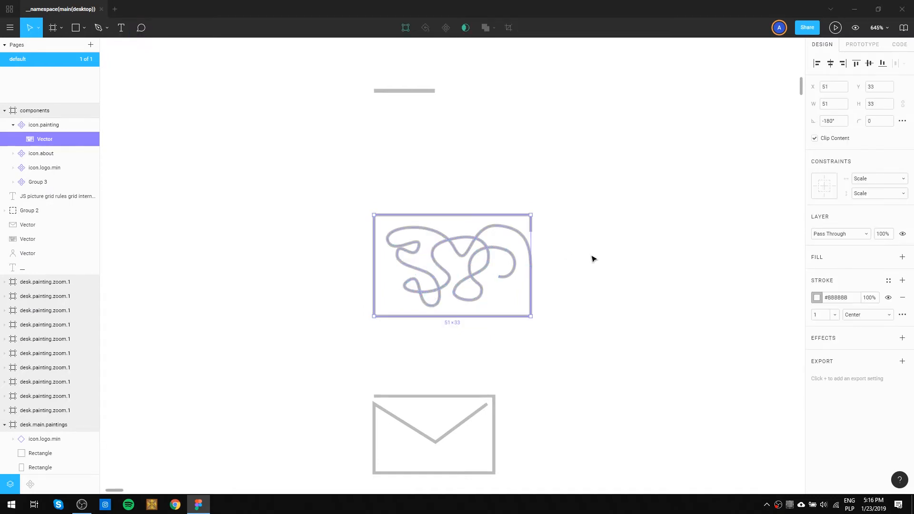
{"action": "left_click", "coordinate": [544, 256]}
{"action": "scroll", "coordinate": [534, 262], "scroll_direction": "down", "scroll_amount": 1}
{"action": "scroll", "coordinate": [534, 262], "scroll_direction": "down", "scroll_amount": 5}
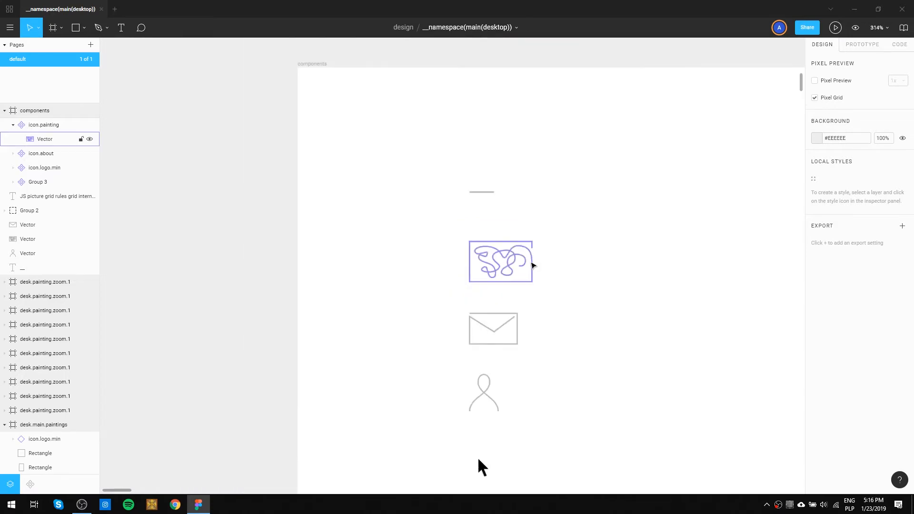
Duplicate the master painting icon beside itself in the components frame, make the copy a component and name it icon.painting.anim.
{"action": "mouse_move", "coordinate": [502, 272]}
{"action": "left_mouse_down"}
{"action": "mouse_move", "coordinate": [612, 272]}
{"action": "mouse_move", "coordinate": [603, 272]}
{"action": "left_mouse_up"}
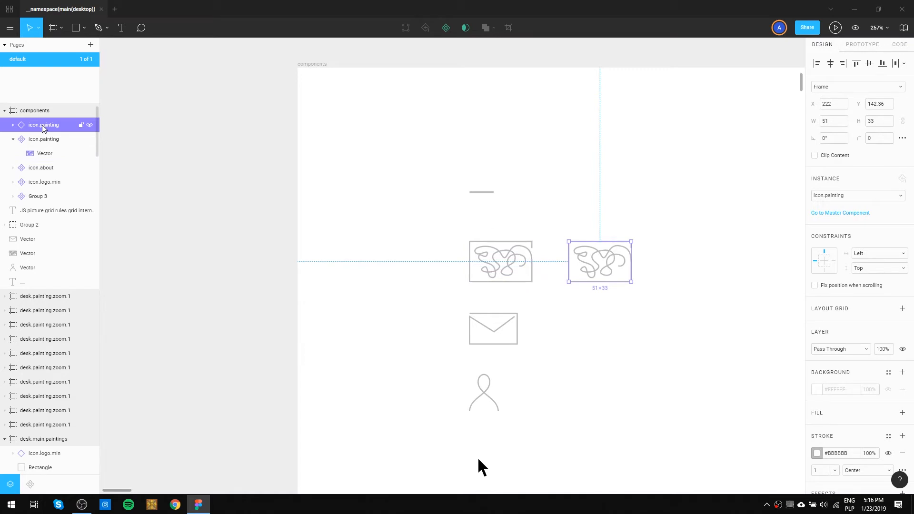
{"action": "key", "text": "ctrl+alt+k"}
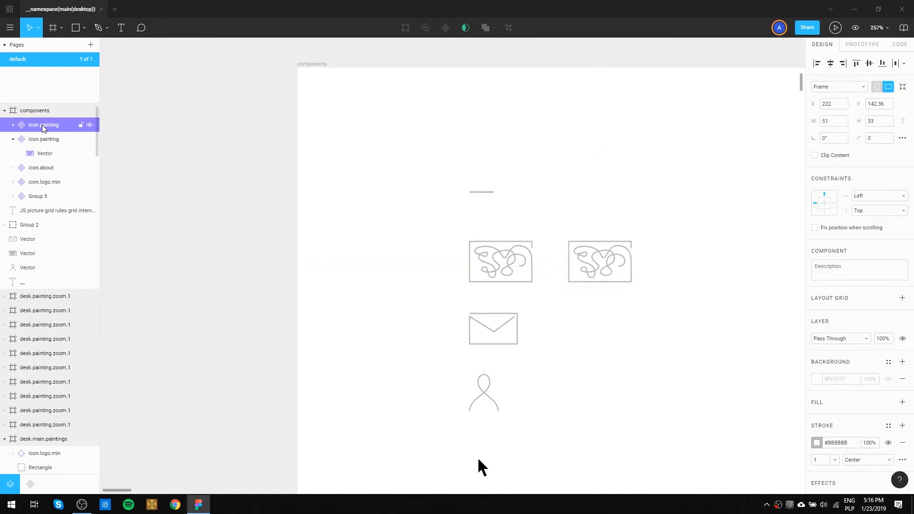
{"action": "double_click", "coordinate": [43, 125]}
{"action": "key", "text": "Right"}
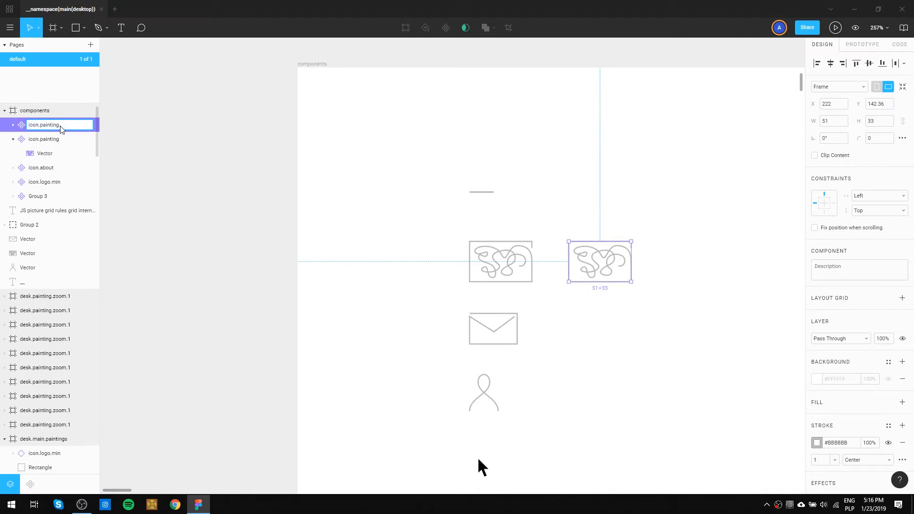
{"action": "key", "text": "Return"}
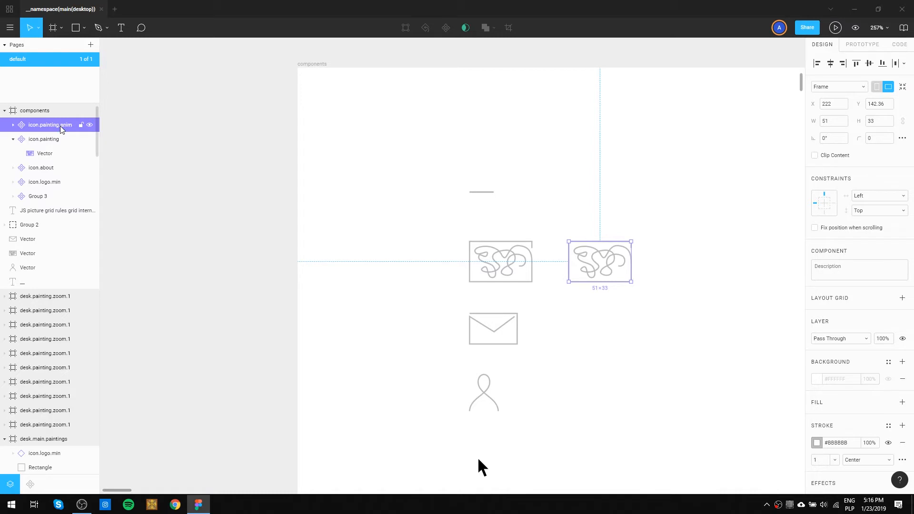
Try to reach the nested vector of icon.painting.anim in the components frame for editing, and delete that component.
{"action": "double_click", "coordinate": [603, 261]}
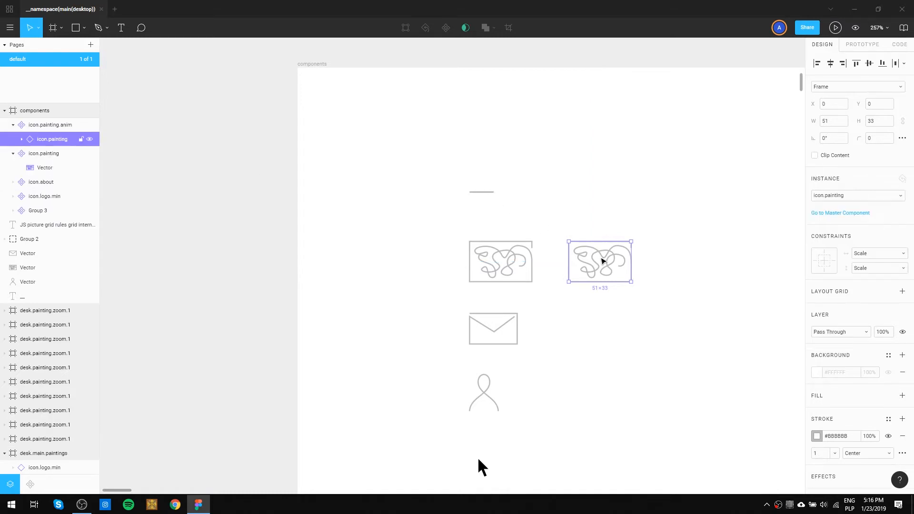
{"action": "double_click", "coordinate": [602, 261]}
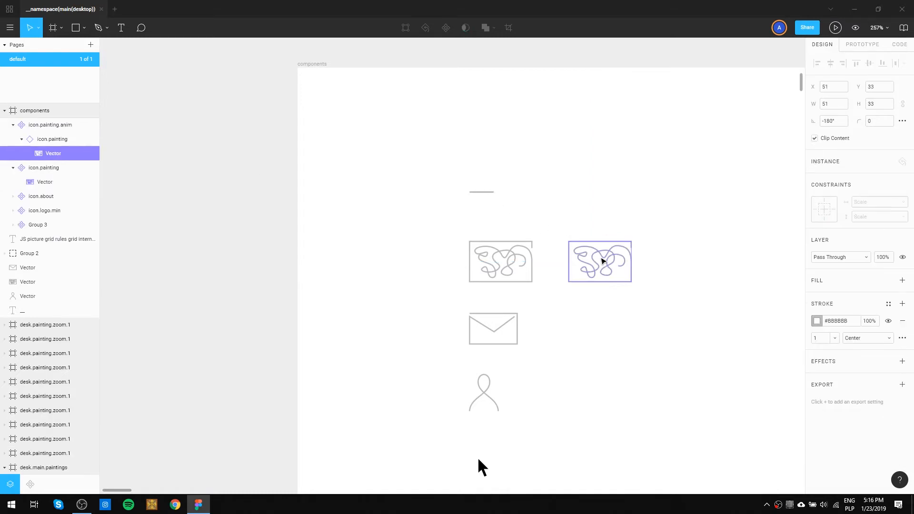
{"action": "right_click", "coordinate": [602, 260]}
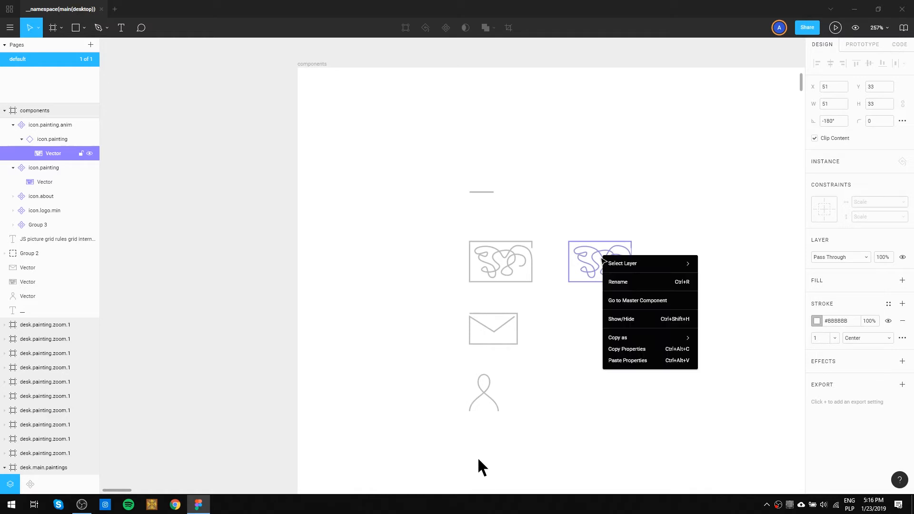
{"action": "left_click", "coordinate": [610, 300]}
{"action": "left_click", "coordinate": [50, 125]}
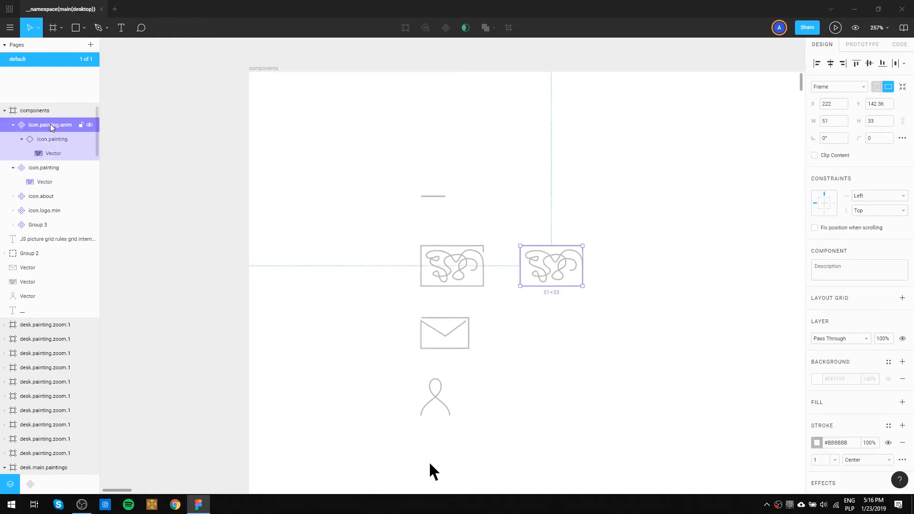
{"action": "key", "text": "Delete"}
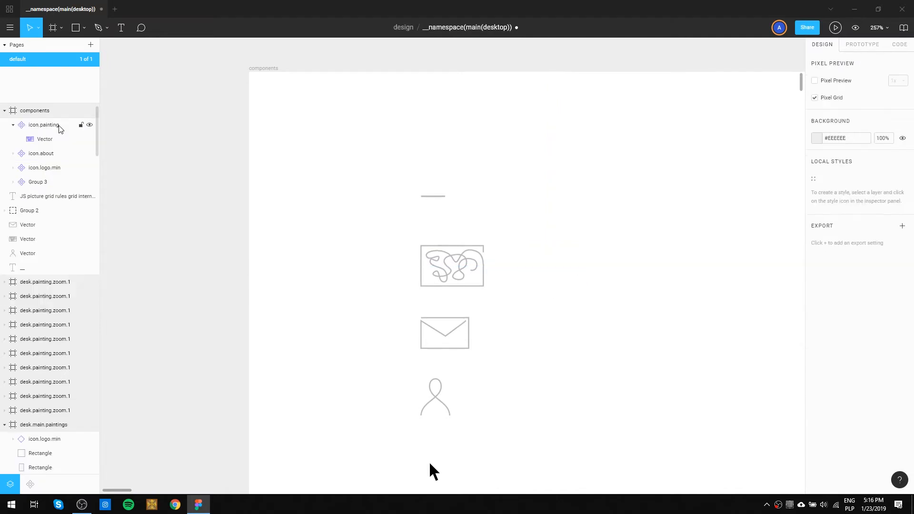
Place another copy of the master painting icon beside the original and turn the copy into a component.
{"action": "left_click", "coordinate": [48, 126]}
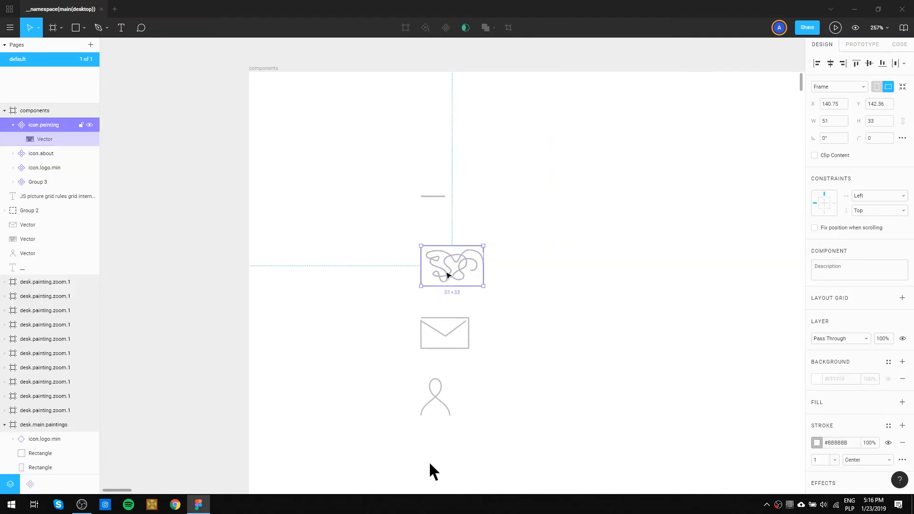
{"action": "left_click_drag", "start_coordinate": [447, 276], "coordinate": [566, 270]}
{"action": "right_click", "coordinate": [566, 270]}
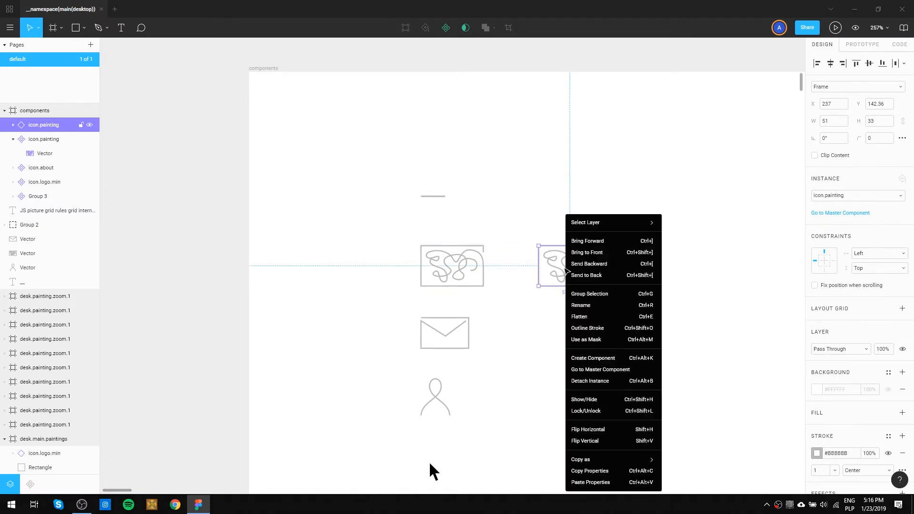
{"action": "left_click", "coordinate": [607, 364]}
Try going from the new component's nested vector to its master component, and delete the new component.
{"action": "double_click", "coordinate": [576, 274]}
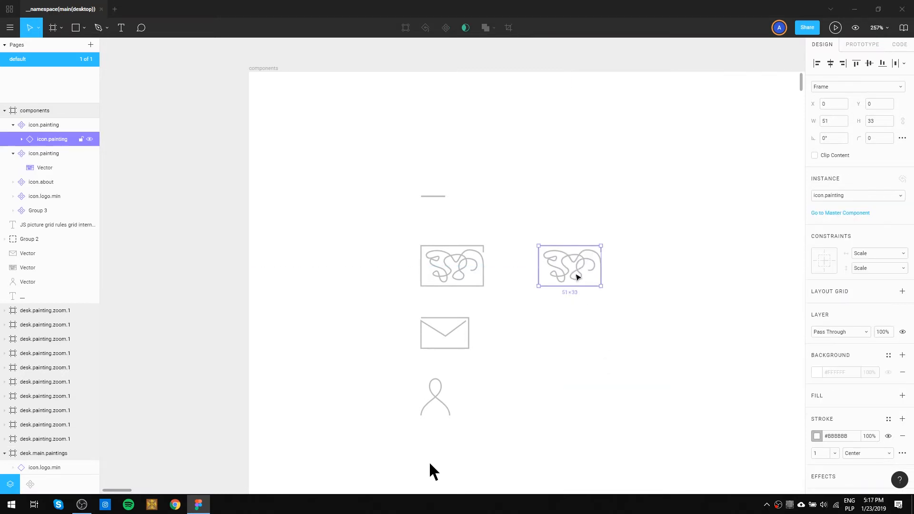
{"action": "double_click", "coordinate": [577, 276]}
{"action": "right_click", "coordinate": [575, 276]}
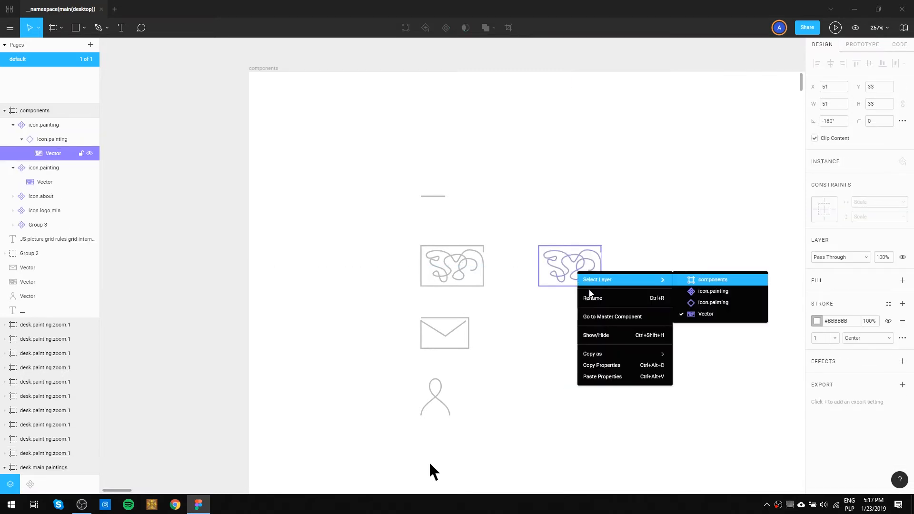
{"action": "left_click", "coordinate": [601, 318]}
{"action": "left_click", "coordinate": [578, 249]}
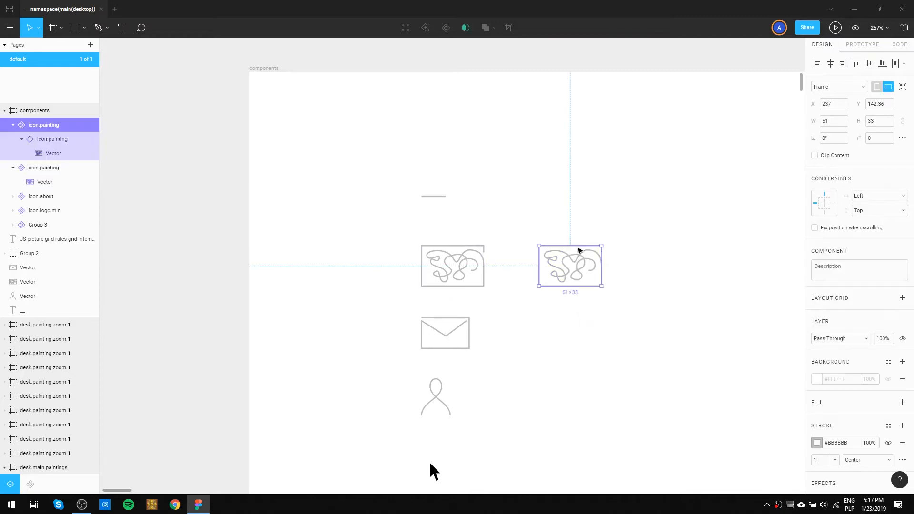
{"action": "key", "text": "Delete"}
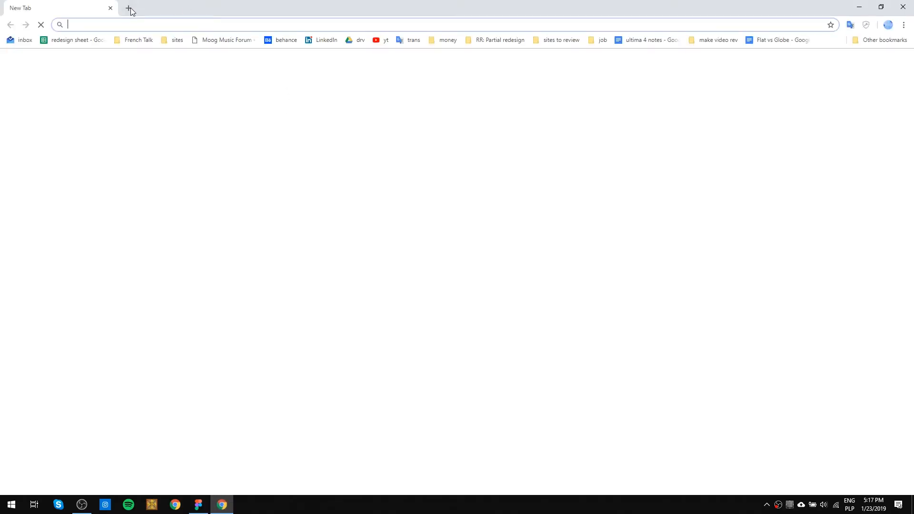
Switch to Chrome and search Google in a new tab for "figma detach instance from component".
{"action": "left_click", "coordinate": [129, 8]}
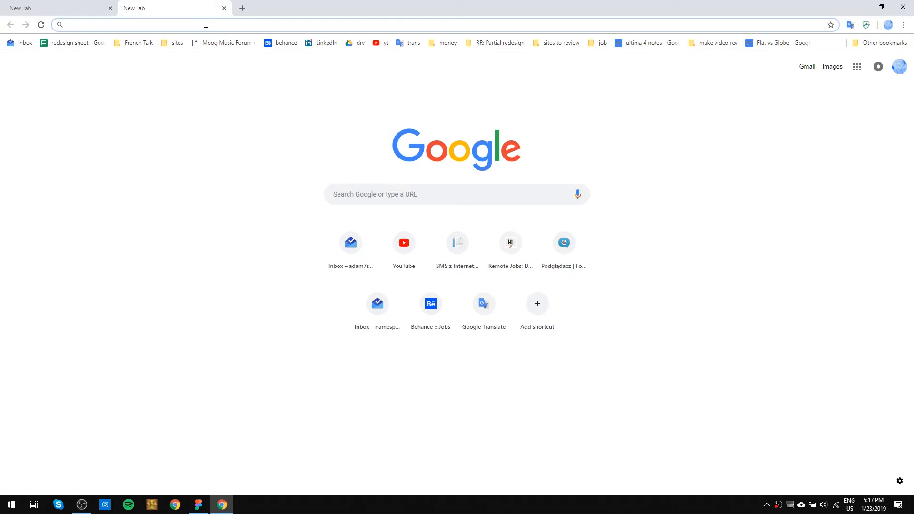
{"action": "type", "text": "figma "}
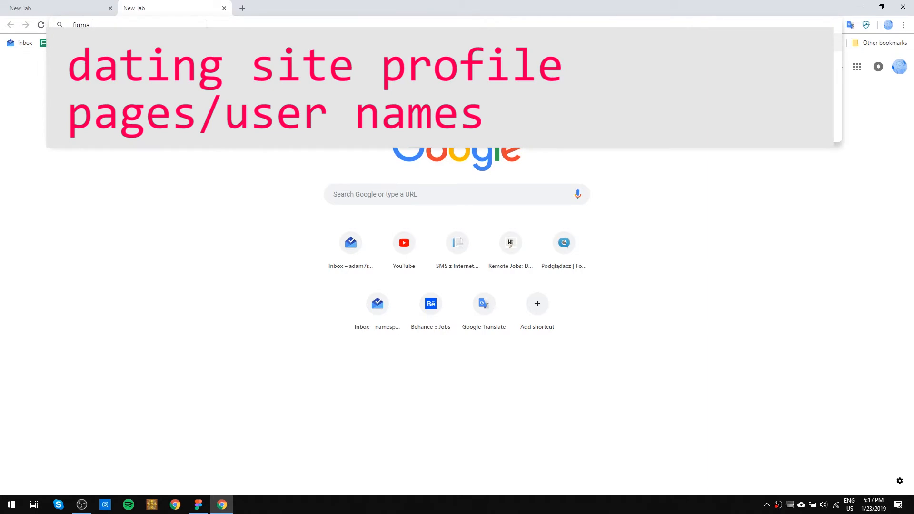
{"action": "type", "text": "detach "}
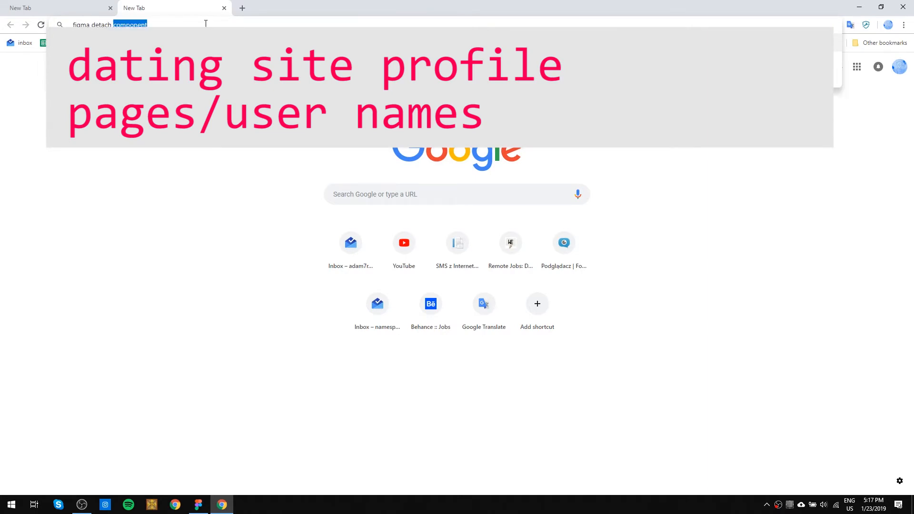
{"action": "type", "text": "instance from "}
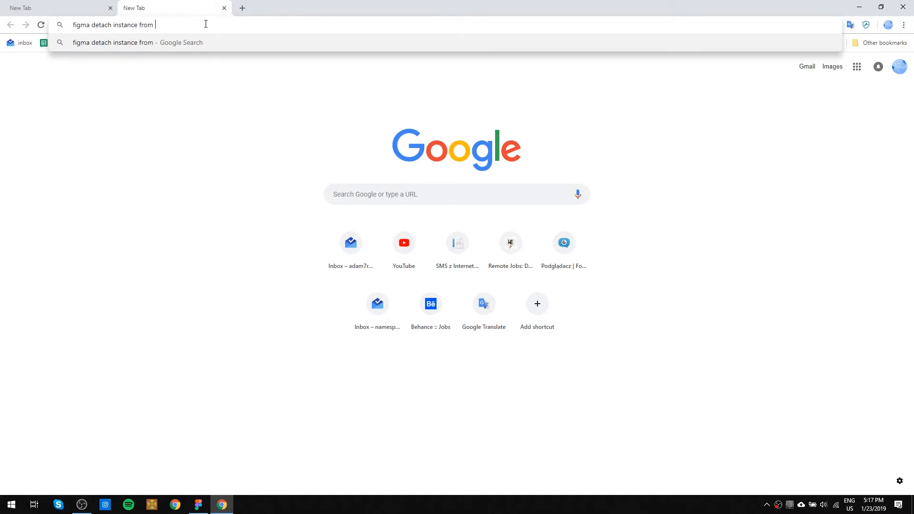
{"action": "type", "text": "component"}
{"action": "key", "text": "Return"}
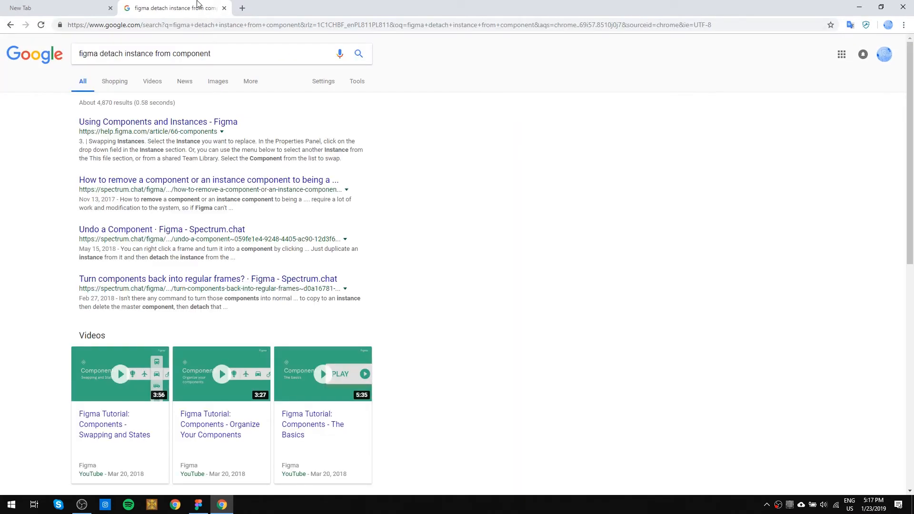
Open Figma's "Using Components and Instances" help article and read through its "Detach an Instance" section.
{"action": "left_click_drag", "start_coordinate": [179, 124], "coordinate": [178, 123]}
{"action": "left_click", "coordinate": [177, 125]}
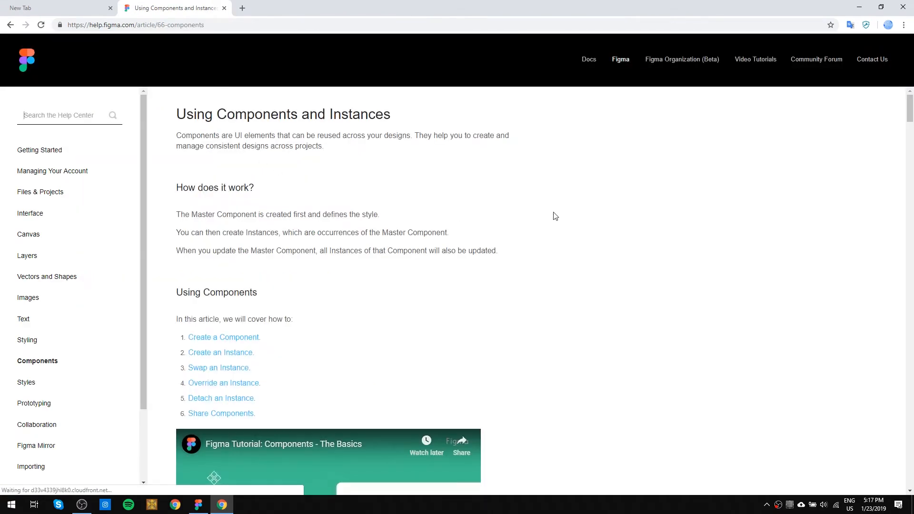
{"action": "scroll", "coordinate": [554, 215], "scroll_direction": "down", "scroll_amount": 3}
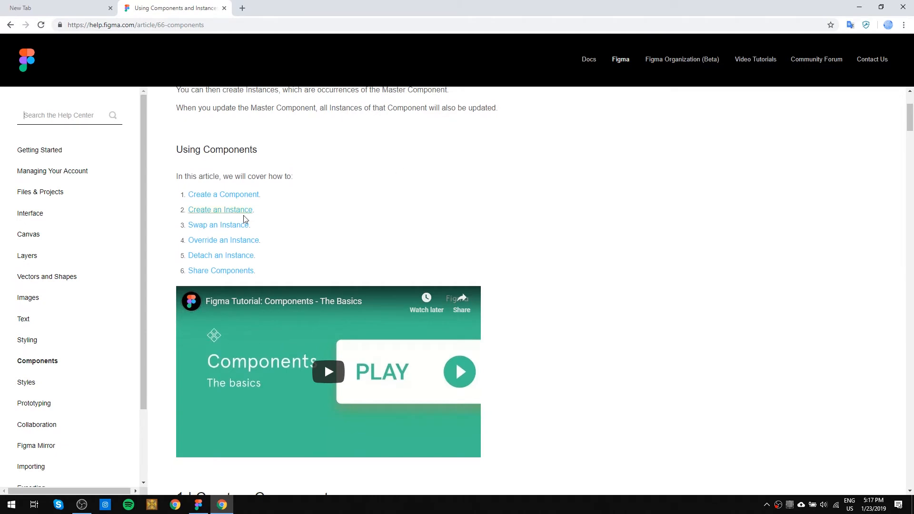
{"action": "left_click", "coordinate": [238, 256]}
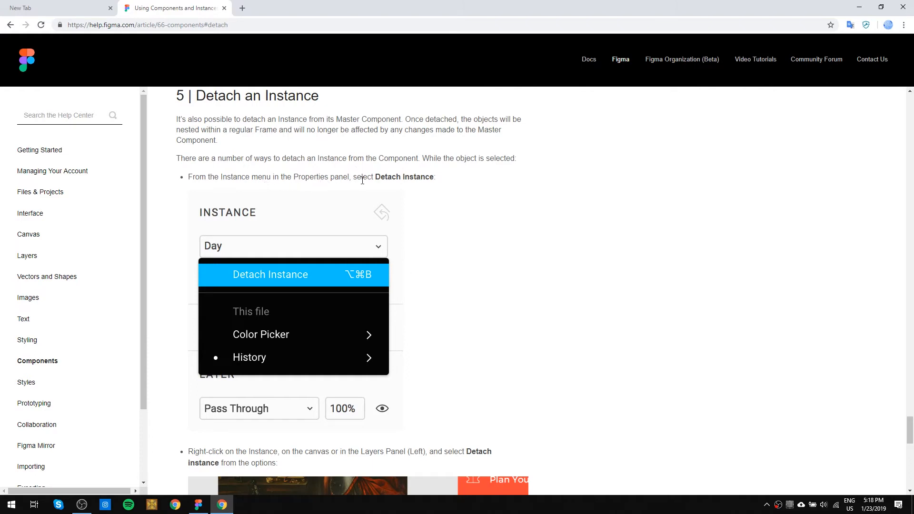
{"action": "scroll", "coordinate": [363, 181], "scroll_direction": "down", "scroll_amount": 2}
{"action": "scroll", "coordinate": [414, 193], "scroll_direction": "down", "scroll_amount": 2}
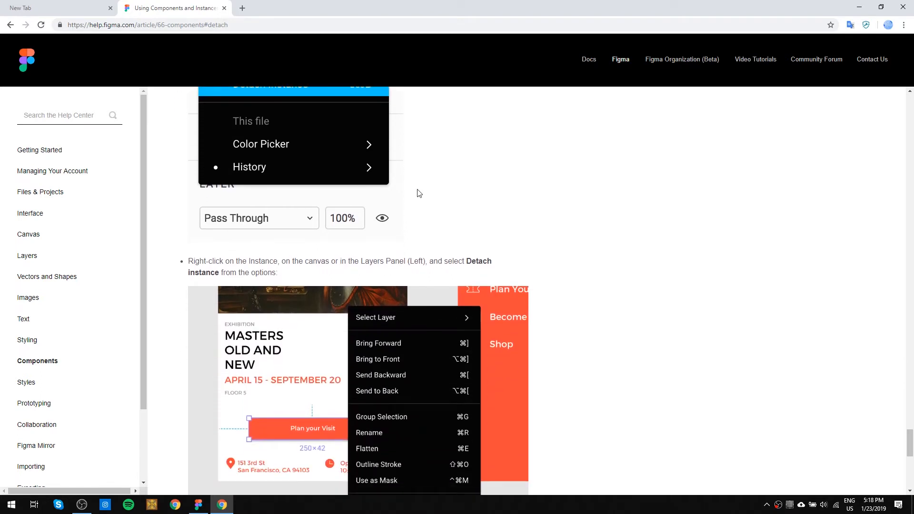
{"action": "scroll", "coordinate": [379, 197], "scroll_direction": "down", "scroll_amount": 1}
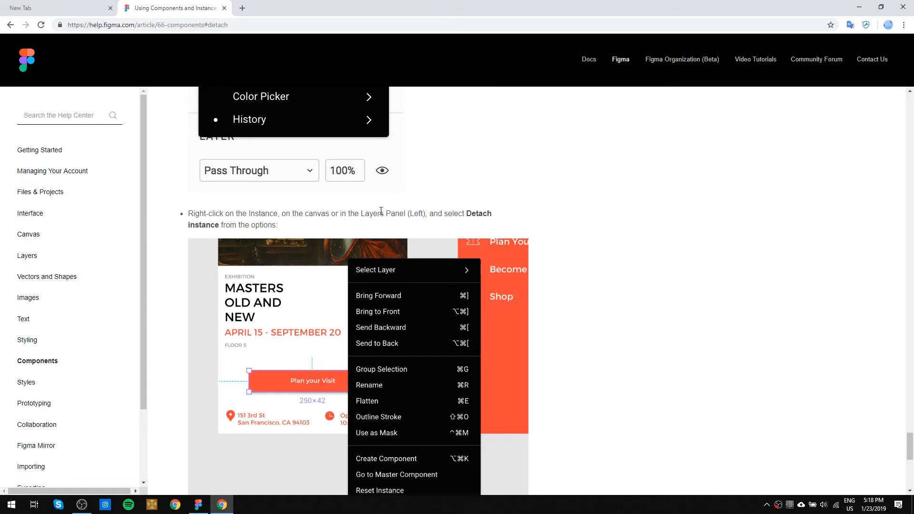
{"action": "scroll", "coordinate": [381, 211], "scroll_direction": "down", "scroll_amount": 2}
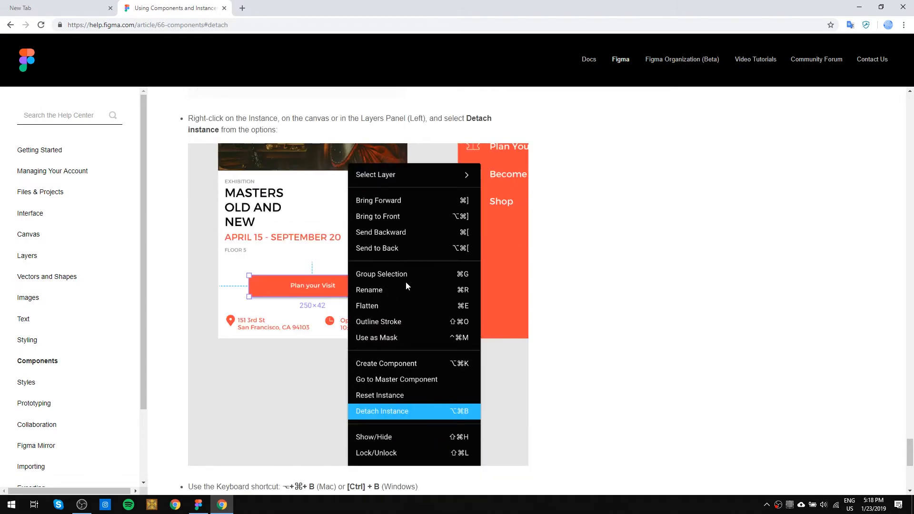
Switch back to Figma, place a copy of the master painting icon beside the original, and detach the copy from its component.
{"action": "key", "text": "alt+Tab"}
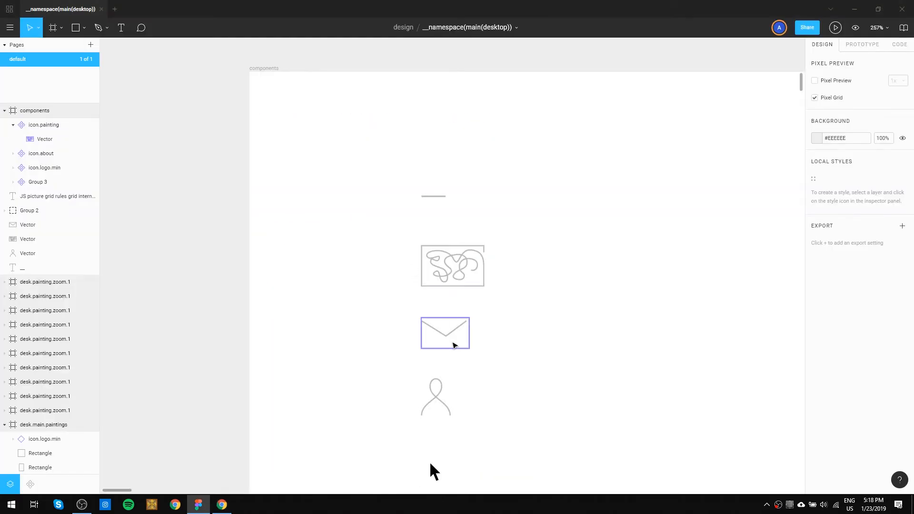
{"action": "left_click", "coordinate": [456, 275]}
{"action": "left_click_drag", "start_coordinate": [456, 275], "coordinate": [572, 272]}
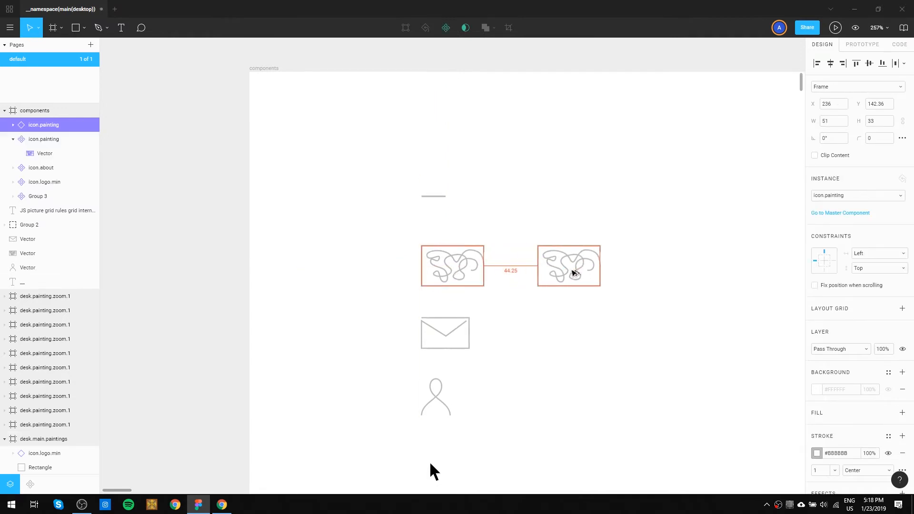
{"action": "right_click", "coordinate": [573, 272]}
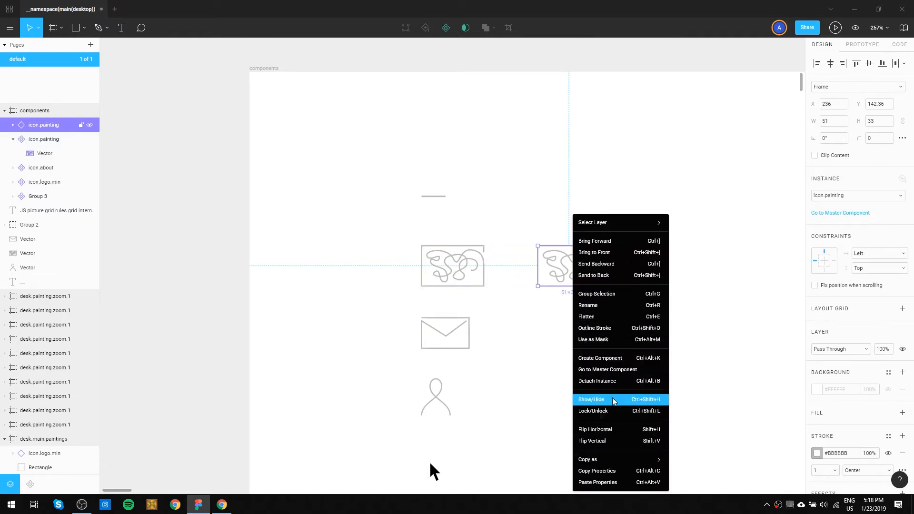
{"action": "left_click", "coordinate": [618, 381]}
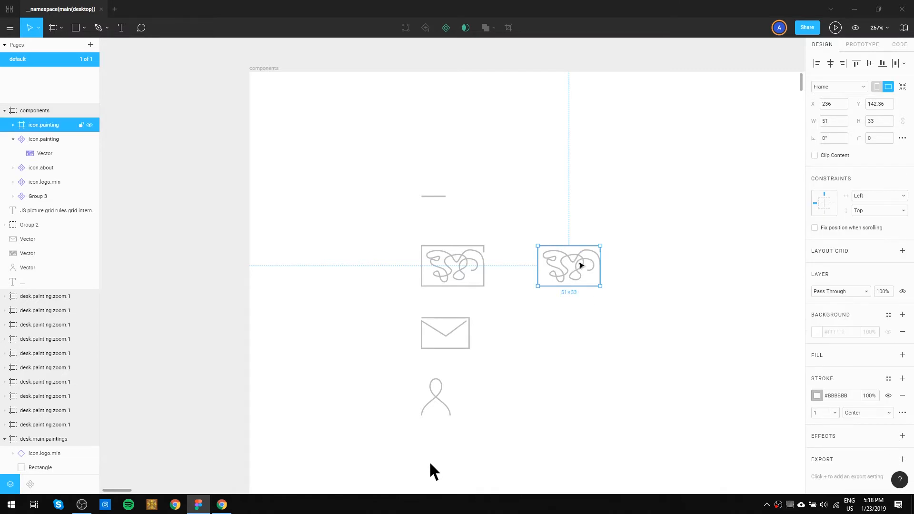
Turn the detached painting icon copy into its own component and rename it icon.painting.anim.
{"action": "key", "text": "ctrl+alt+k"}
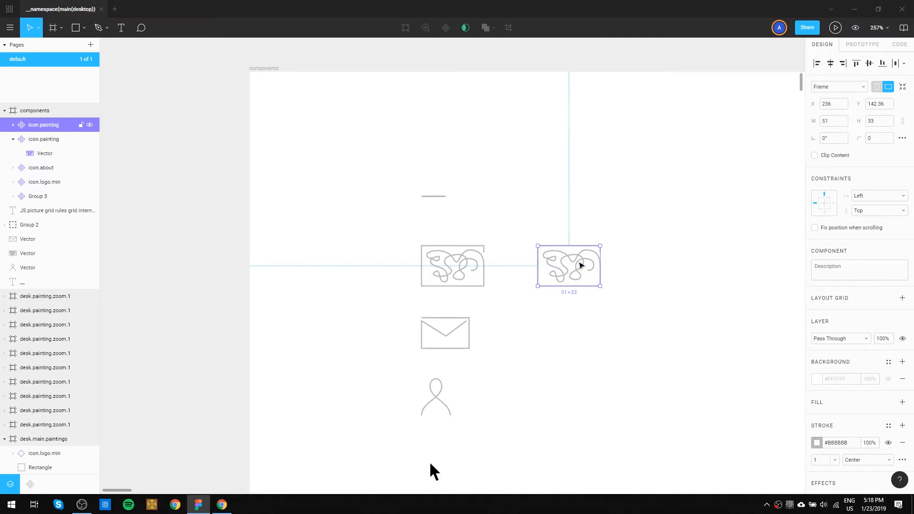
{"action": "double_click", "coordinate": [581, 265]}
{"action": "double_click", "coordinate": [580, 265]}
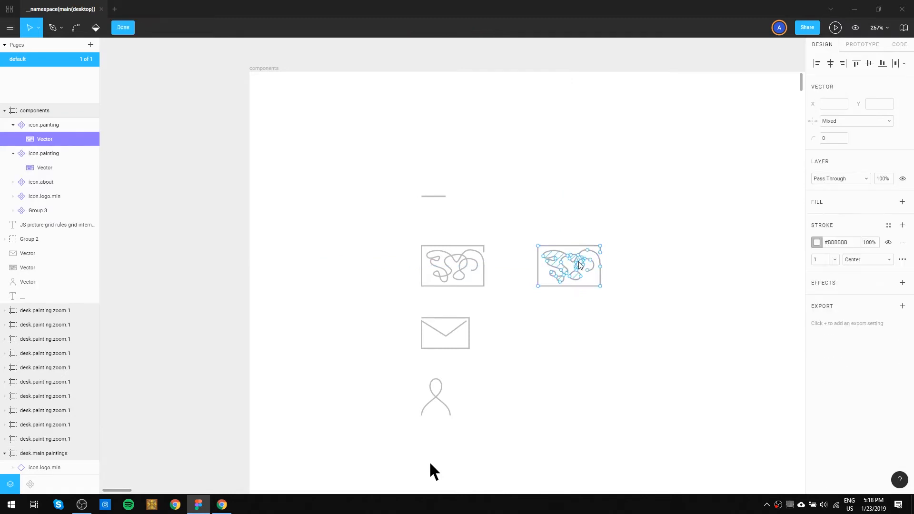
{"action": "left_click", "coordinate": [54, 125]}
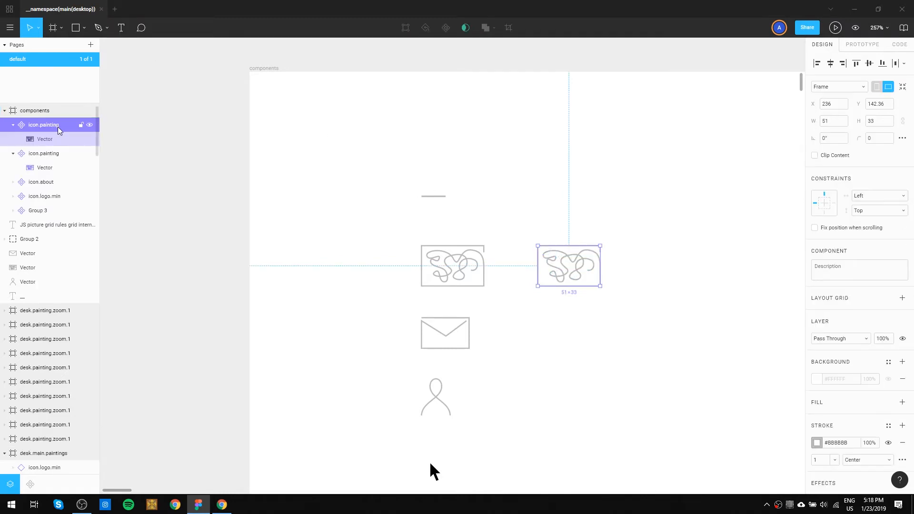
{"action": "double_click", "coordinate": [58, 126]}
{"action": "left_click", "coordinate": [61, 128]}
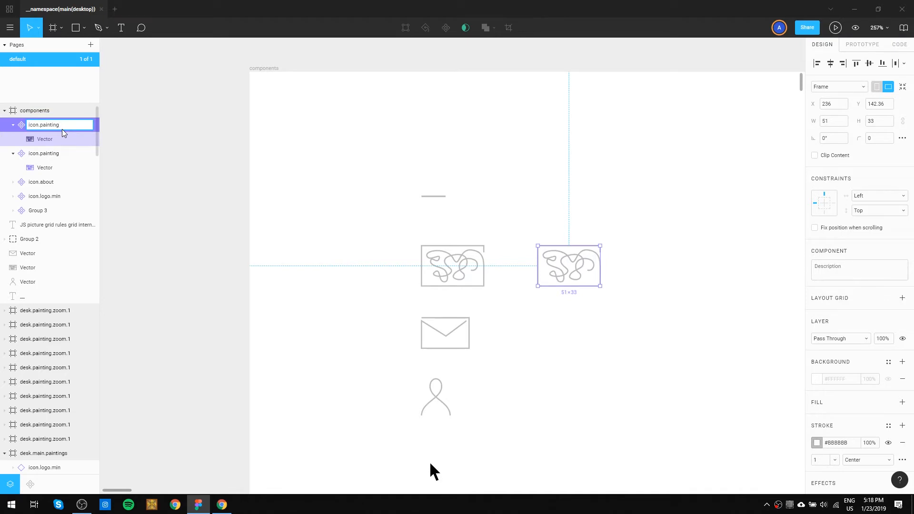
{"action": "key", "text": "Return"}
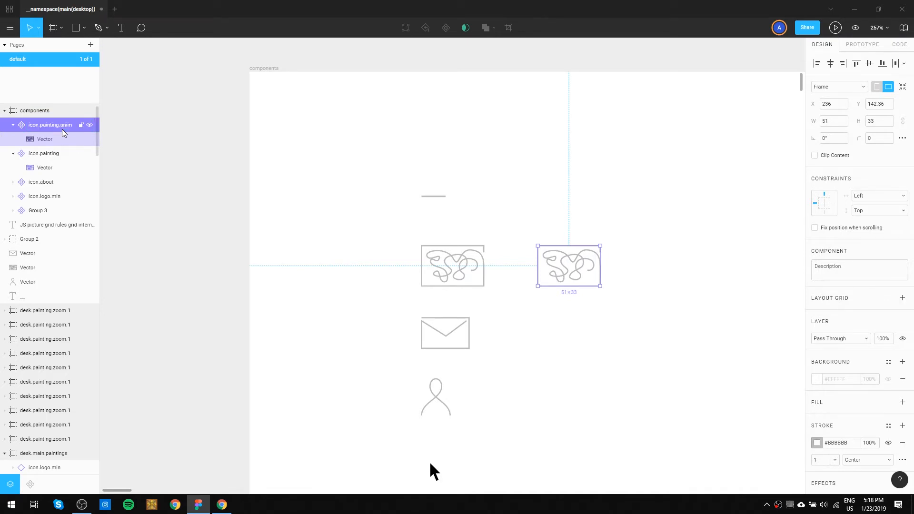
Move the new icon.painting.anim component into the logo.animation hover frame and delete the old icon.painting.anim there.
{"action": "scroll", "coordinate": [522, 268], "scroll_direction": "down", "scroll_amount": 5}
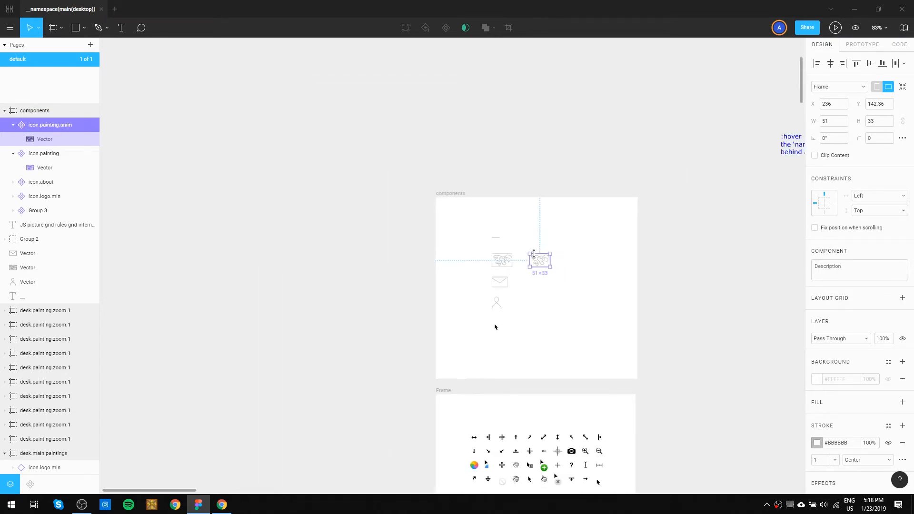
{"action": "left_click_drag", "start_coordinate": [626, 257], "coordinate": [295, 312]}
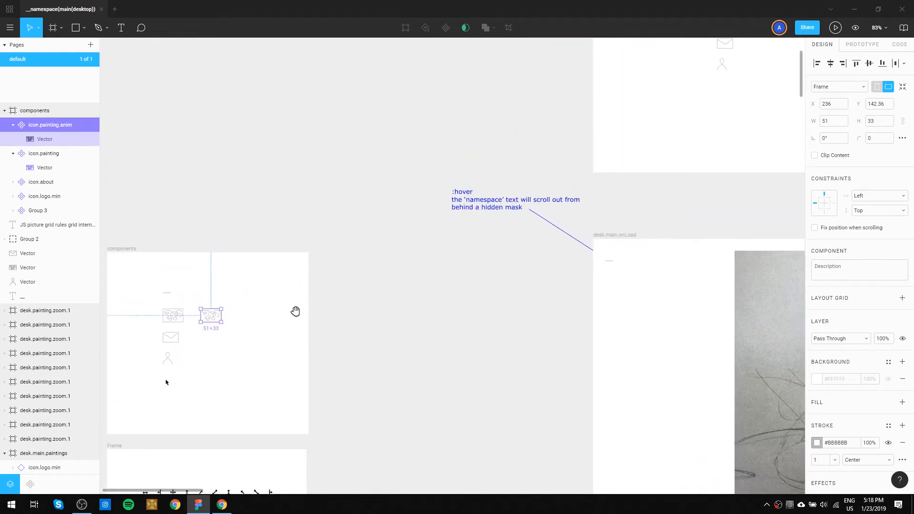
{"action": "mouse_move", "coordinate": [210, 314]}
{"action": "left_mouse_down"}
{"action": "mouse_move", "coordinate": [490, 188]}
{"action": "mouse_move", "coordinate": [740, 130]}
{"action": "mouse_move", "coordinate": [748, 116]}
{"action": "mouse_move", "coordinate": [471, 231]}
{"action": "left_mouse_up"}
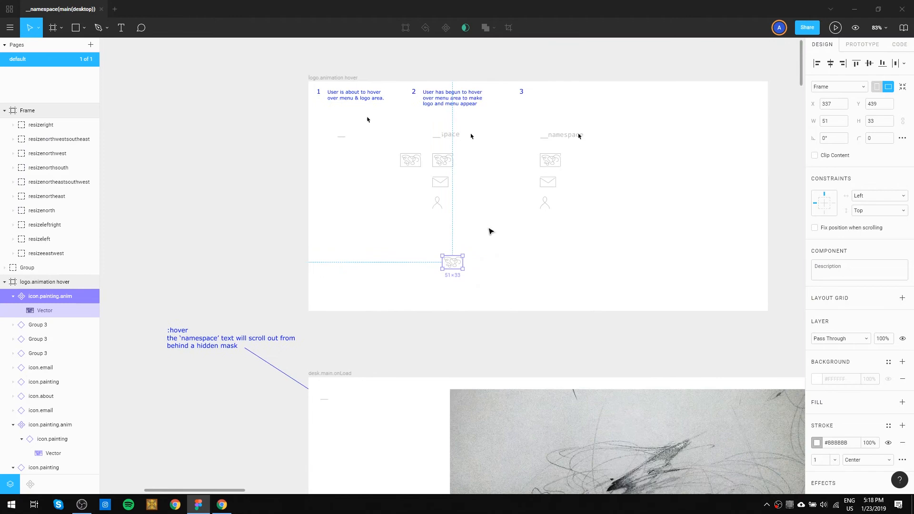
{"action": "left_click", "coordinate": [414, 162]}
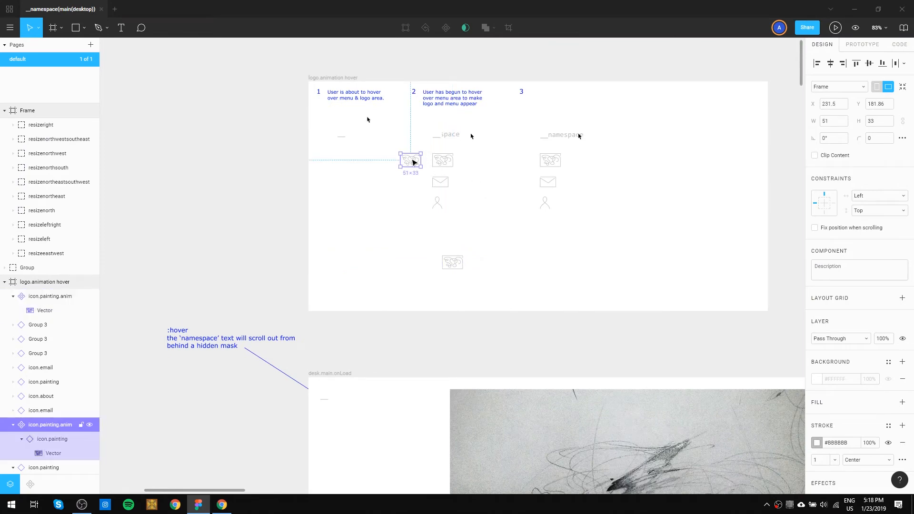
{"action": "key", "text": "Delete"}
Replace state 2's painting icon with icon.painting.anim in the same spot, at X 312.42 and Y 181.86.
{"action": "left_click_drag", "start_coordinate": [454, 268], "coordinate": [467, 165]}
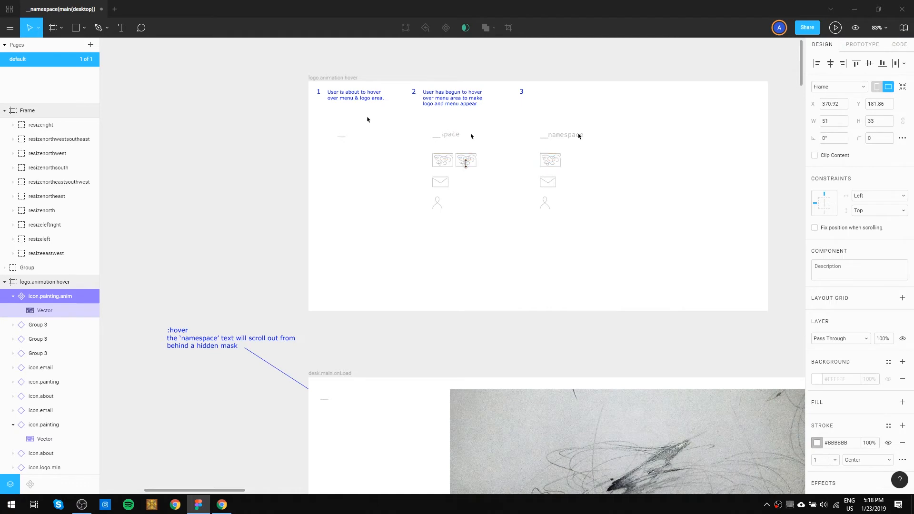
{"action": "scroll", "coordinate": [466, 164], "scroll_direction": "up", "scroll_amount": 10}
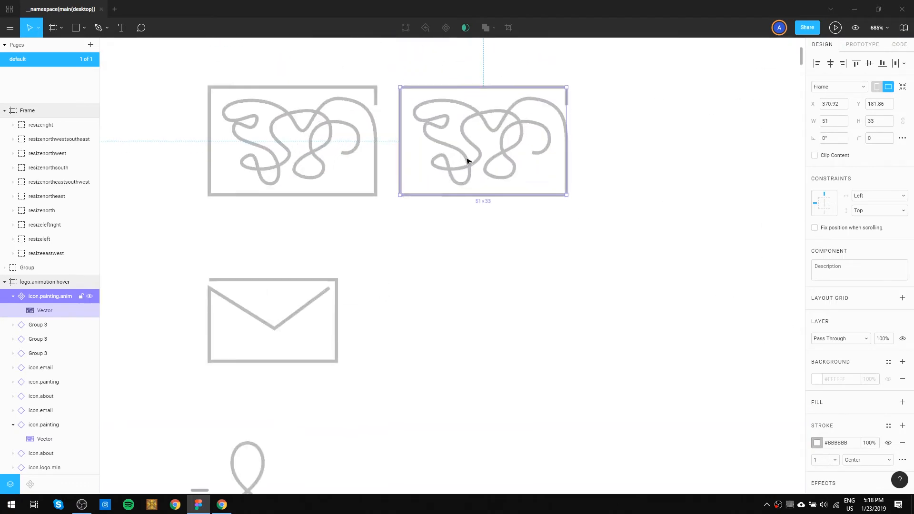
{"action": "left_click_drag", "start_coordinate": [465, 159], "coordinate": [276, 162]}
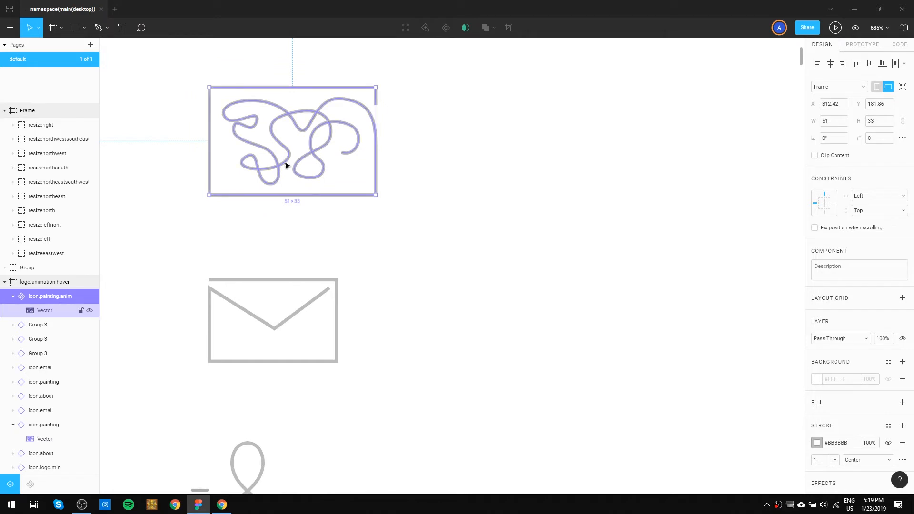
{"action": "left_click_drag", "start_coordinate": [285, 165], "coordinate": [300, 166]}
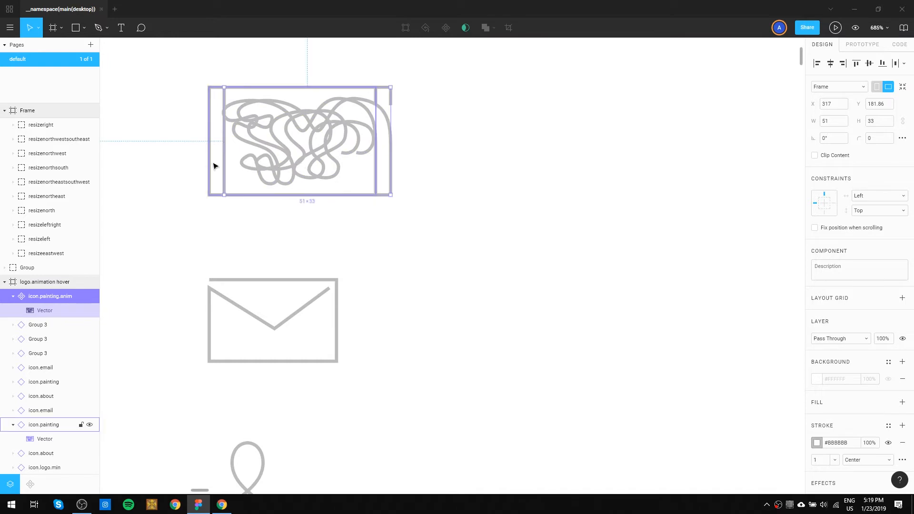
{"action": "left_click", "coordinate": [213, 165]}
{"action": "key", "text": "Delete"}
{"action": "left_click", "coordinate": [286, 167]}
{"action": "left_click_drag", "start_coordinate": [286, 167], "coordinate": [271, 167]}
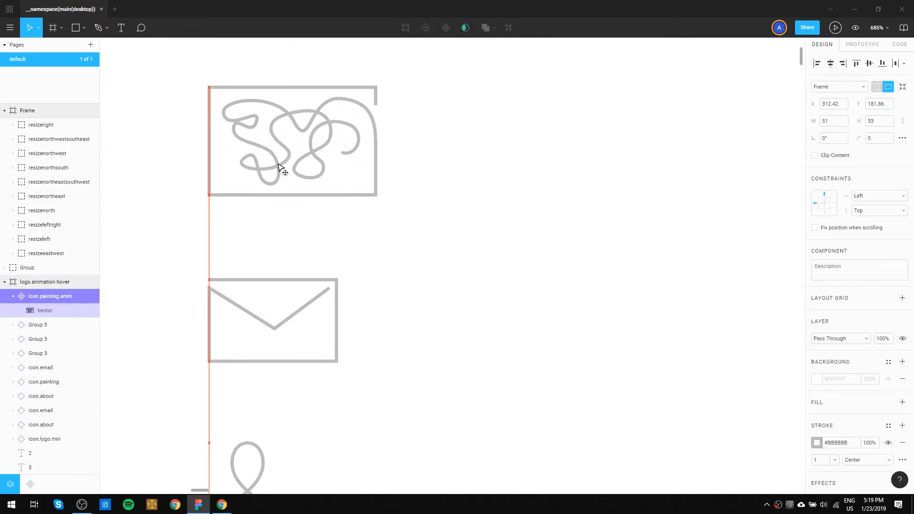
Edit icon.painting.anim's vector and delete the anchor points of the rectangular border and the curve joining it to the squiggle.
{"action": "double_click", "coordinate": [359, 151]}
{"action": "double_click", "coordinate": [358, 150]}
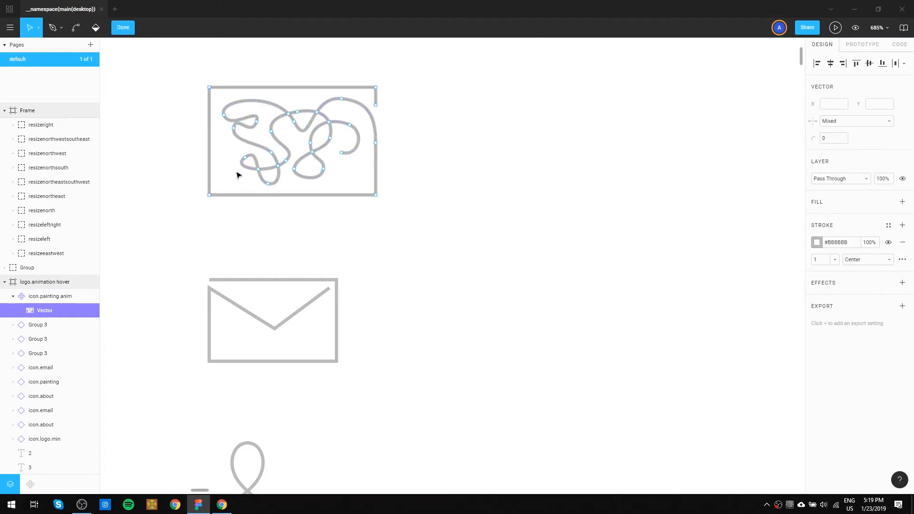
{"action": "left_click", "coordinate": [375, 105]}
{"action": "key", "text": "Delete"}
{"action": "left_click", "coordinate": [376, 88]}
{"action": "key", "text": "Delete"}
{"action": "left_click", "coordinate": [210, 89]}
{"action": "key", "text": "Delete"}
{"action": "left_click", "coordinate": [210, 195]}
{"action": "key", "text": "Delete"}
{"action": "left_click", "coordinate": [376, 194]}
{"action": "key", "text": "Delete"}
{"action": "left_click", "coordinate": [375, 143]}
{"action": "key", "text": "Delete"}
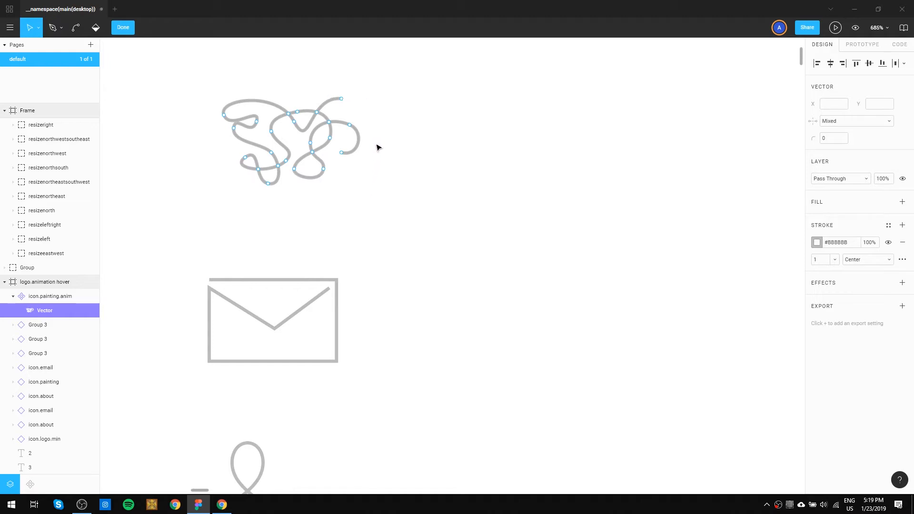
{"action": "left_click", "coordinate": [341, 99]}
{"action": "key", "text": "Delete"}
Try removing and moving the anchor where the V-shaped stroke meets the squiggle's upper curve, and undo each change.
{"action": "left_click", "coordinate": [317, 112]}
{"action": "key", "text": "Delete"}
{"action": "key", "text": "ctrl+z"}
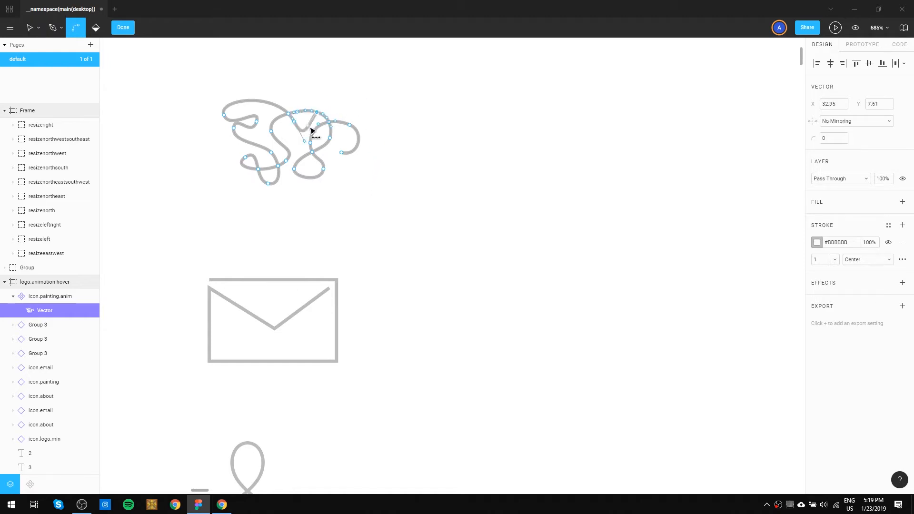
{"action": "left_click", "coordinate": [340, 85]}
{"action": "scroll", "coordinate": [312, 114], "scroll_direction": "up", "scroll_amount": 5}
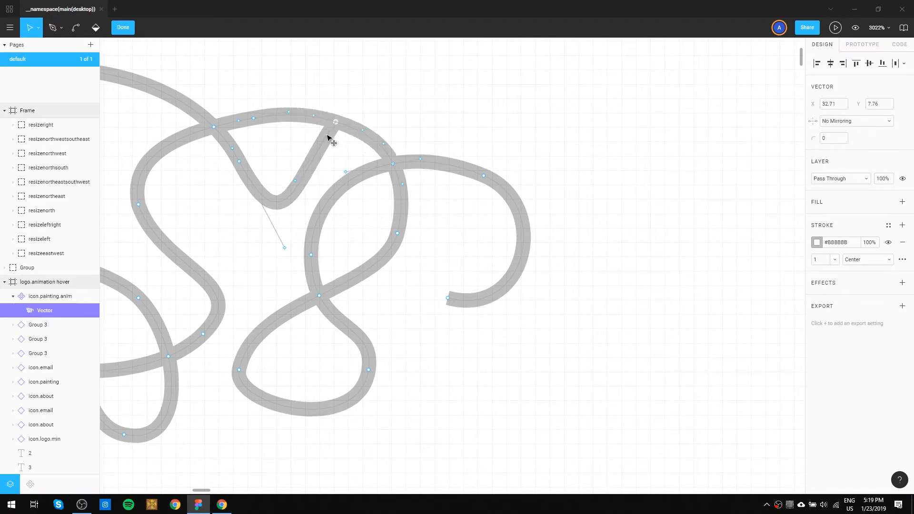
{"action": "left_click", "coordinate": [339, 120]}
{"action": "right_click", "coordinate": [340, 121]}
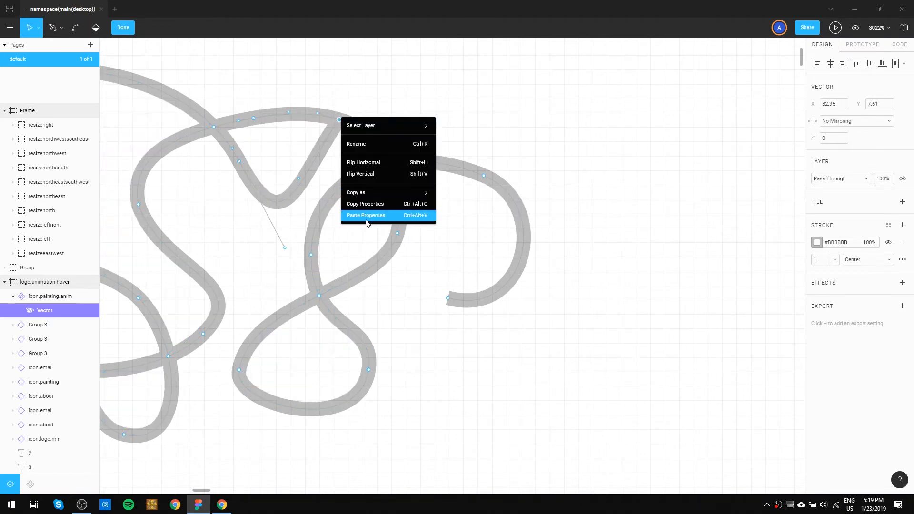
{"action": "left_click", "coordinate": [343, 113]}
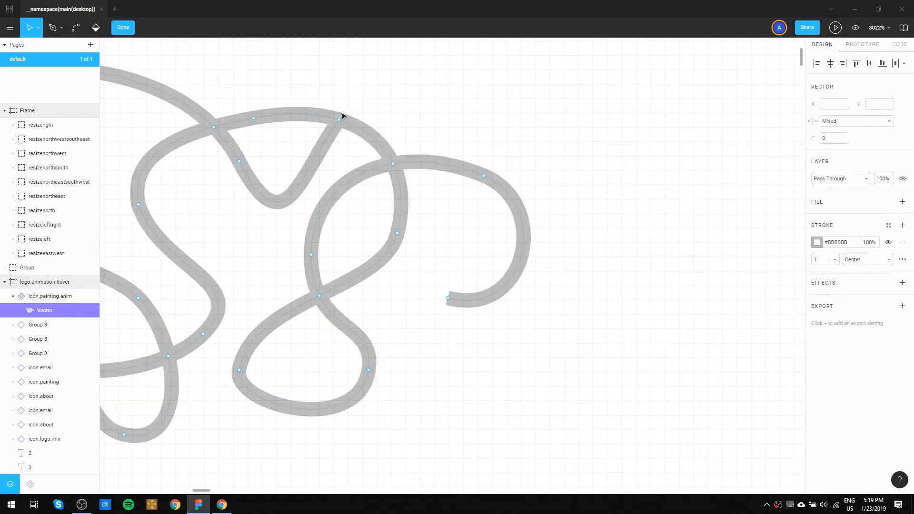
{"action": "left_click", "coordinate": [339, 120]}
{"action": "left_click_drag", "start_coordinate": [339, 121], "coordinate": [331, 140]}
{"action": "key", "text": "ctrl+z"}
{"action": "left_click", "coordinate": [10, 27]}
{"action": "mouse_move", "coordinate": [45, 110]}
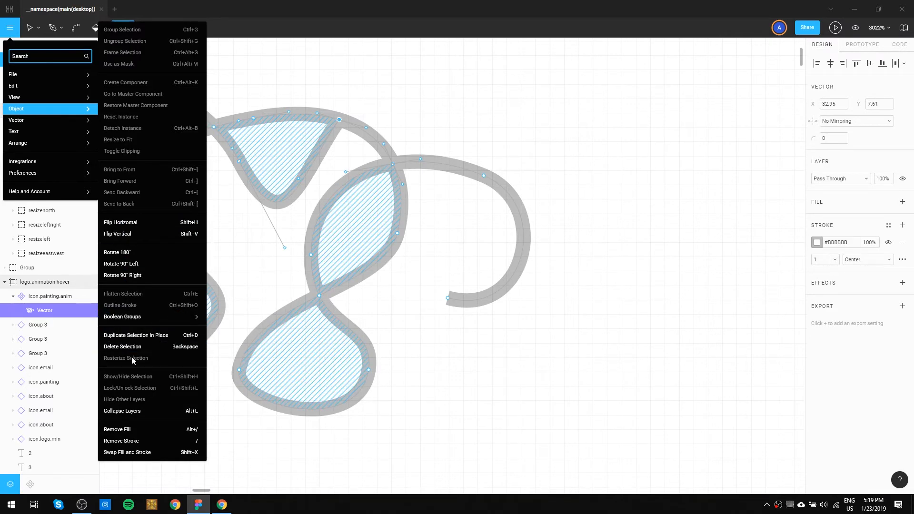
{"action": "mouse_move", "coordinate": [21, 98]}
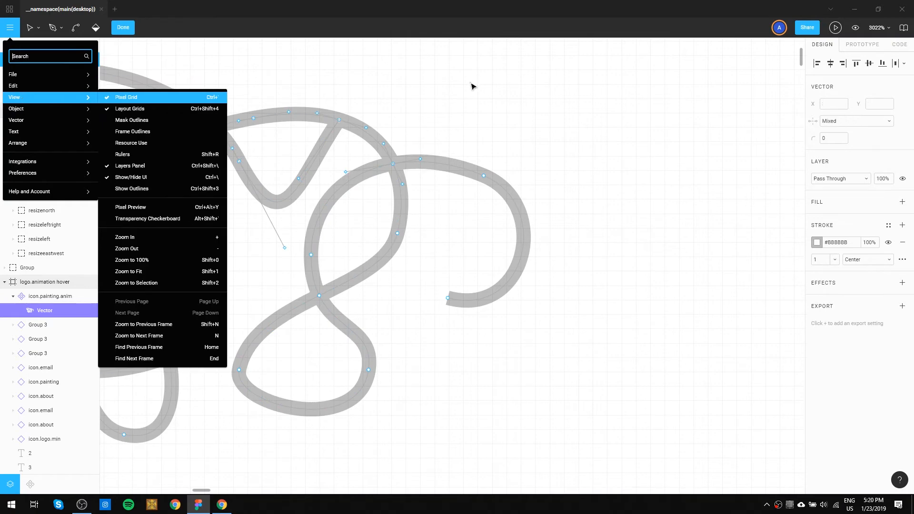
{"action": "scroll", "coordinate": [391, 179], "scroll_direction": "down", "scroll_amount": 5}
{"action": "scroll", "coordinate": [401, 214], "scroll_direction": "down", "scroll_amount": 2}
{"action": "key", "text": "v"}
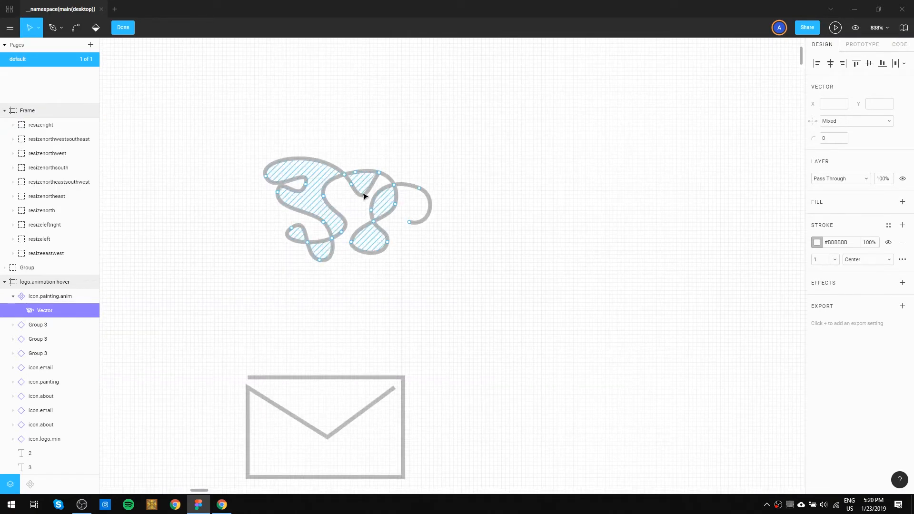
{"action": "scroll", "coordinate": [368, 196], "scroll_direction": "up", "scroll_amount": 6}
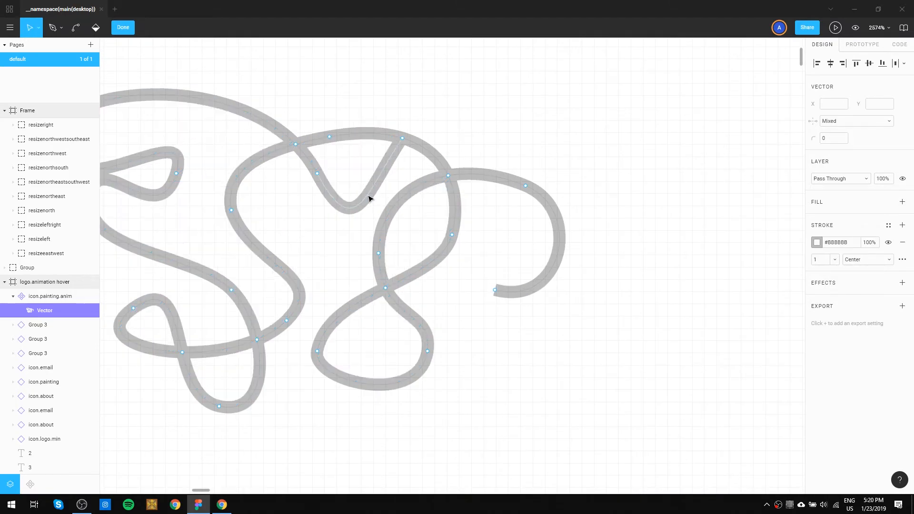
Reopen the squiggle vector for editing, try the Bend tool on its anchor points, and undo the change.
{"action": "key", "text": "Escape"}
{"action": "double_click", "coordinate": [368, 197]}
{"action": "left_click_drag", "start_coordinate": [209, 135], "coordinate": [74, 27]}
{"action": "key", "text": "ctrl+z"}
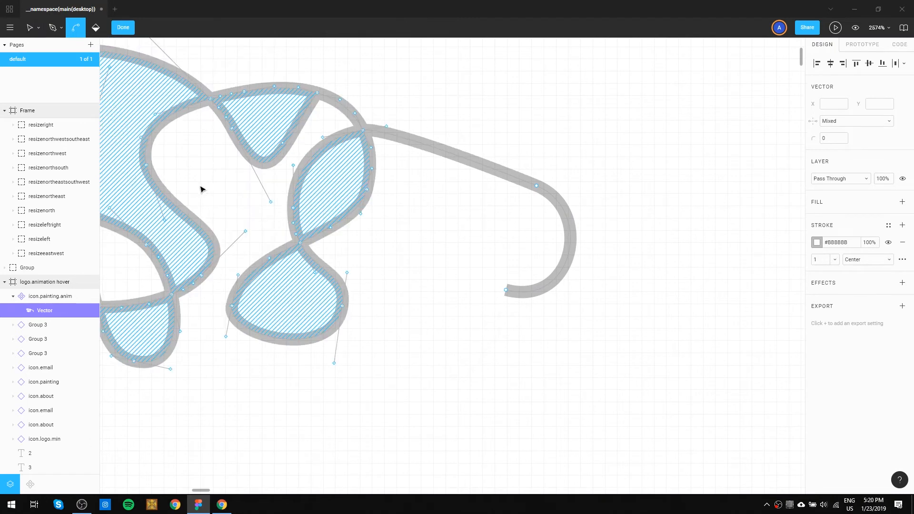
Undo the last Bend change and add an anchor point on the right arm of the V-shaped stroke with the Pen tool.
{"action": "key", "text": "ctrl+z"}
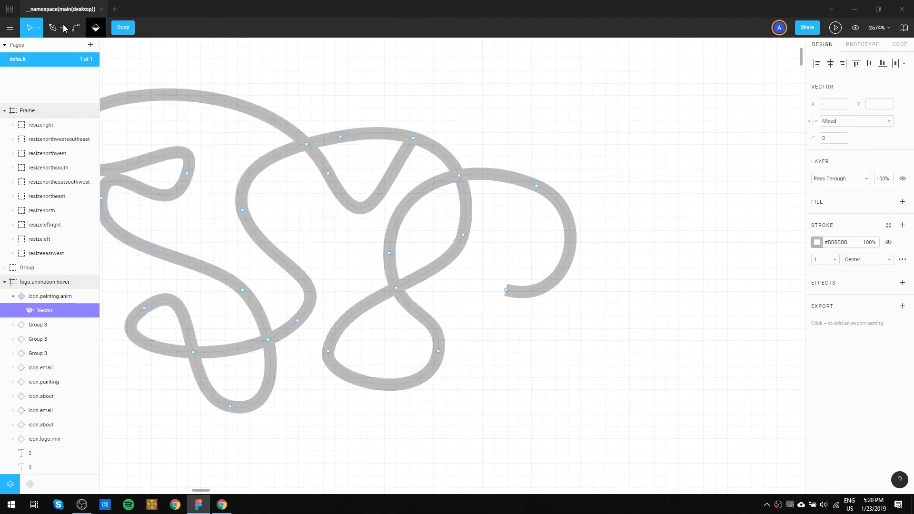
{"action": "left_click", "coordinate": [64, 29]}
{"action": "left_click", "coordinate": [57, 48]}
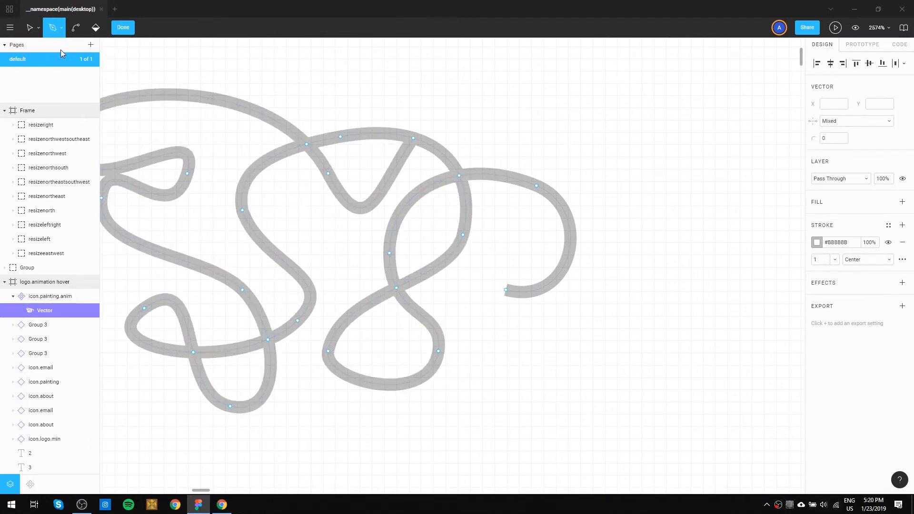
{"action": "left_click", "coordinate": [382, 190]}
{"action": "key", "text": "Escape"}
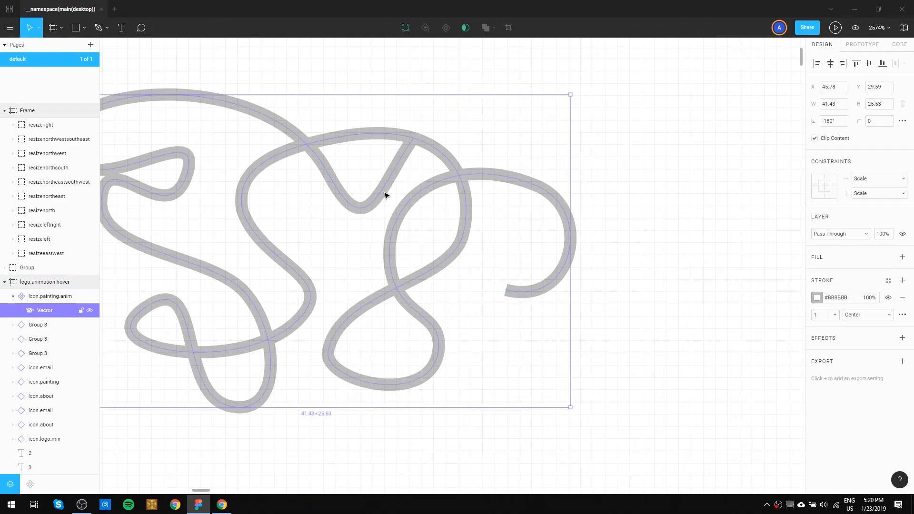
Remove the V-shaped stroke by deleting the anchor on its right arm and the one on its left arm.
{"action": "double_click", "coordinate": [384, 192]}
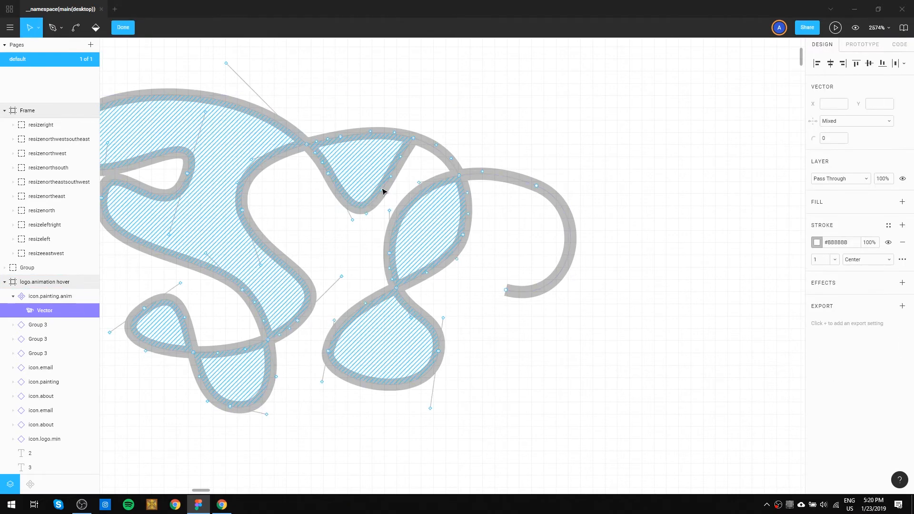
{"action": "left_click", "coordinate": [383, 191]}
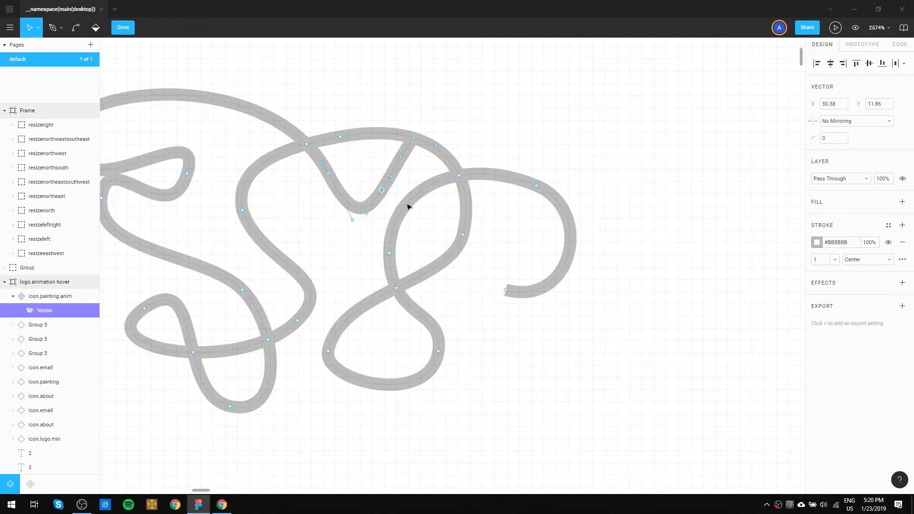
{"action": "key", "text": "Delete"}
{"action": "left_click", "coordinate": [328, 174]}
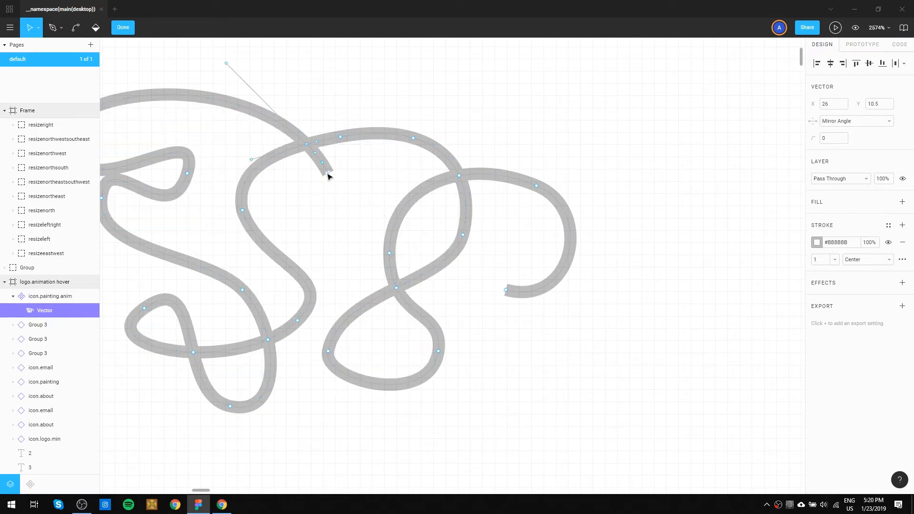
{"action": "key", "text": "Delete"}
Delete the squiggle's upper-left anchors one by one, from the large outer loop down to the bend above the lower crossing.
{"action": "left_click_drag", "start_coordinate": [312, 184], "coordinate": [509, 209]}
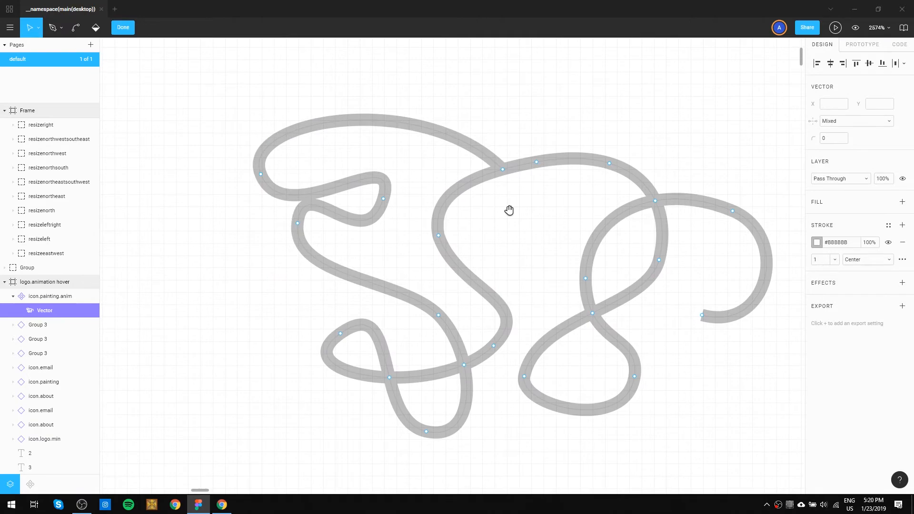
{"action": "left_click", "coordinate": [260, 175]}
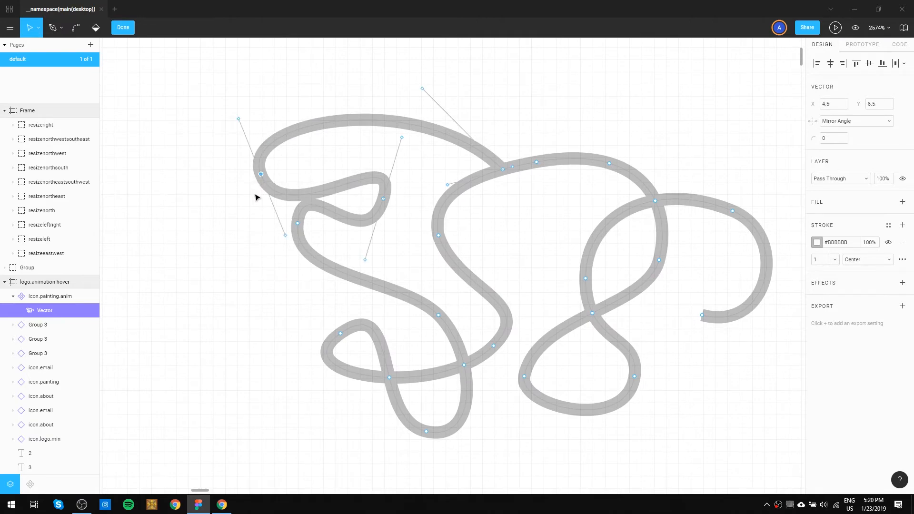
{"action": "key", "text": "Delete"}
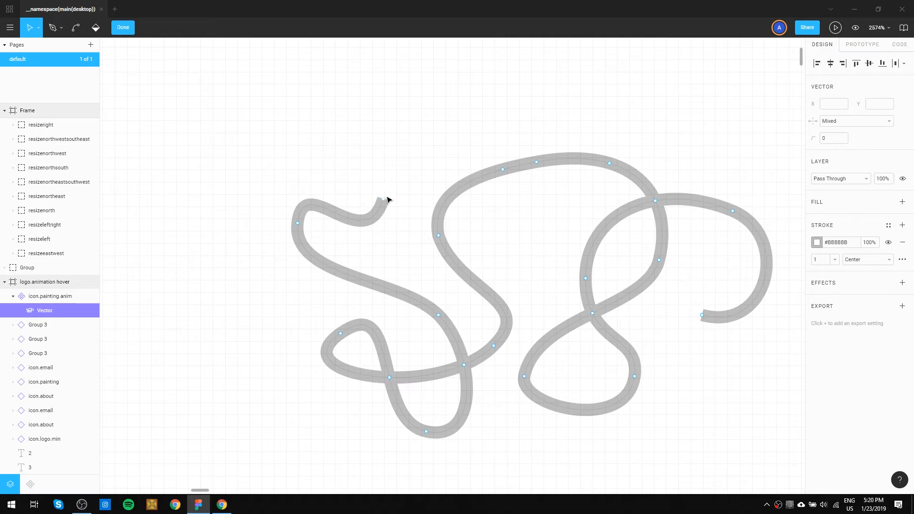
{"action": "left_click", "coordinate": [383, 200]}
{"action": "key", "text": "Delete"}
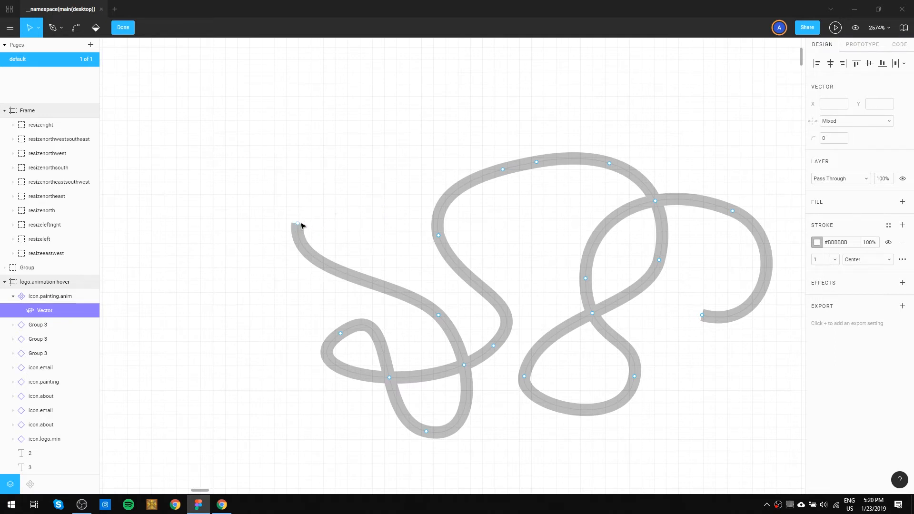
{"action": "left_click", "coordinate": [298, 224]}
{"action": "key", "text": "Delete"}
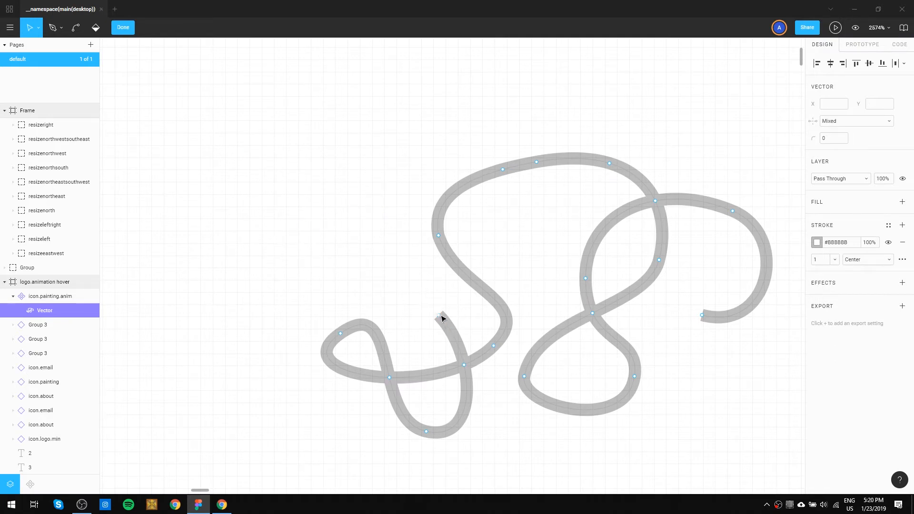
{"action": "key", "text": "Delete"}
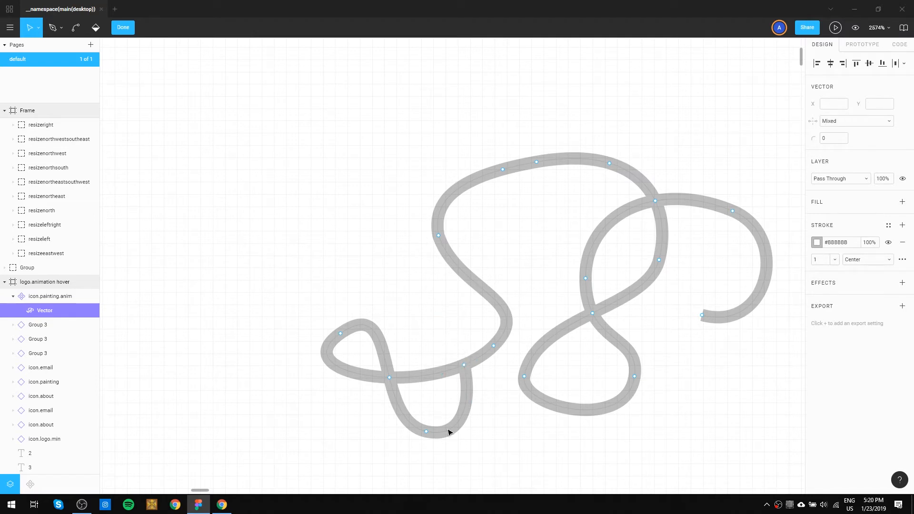
Delete the anchors of the squiggle's lower-left loops and lower S-curve tail, then finish editing the vector.
{"action": "left_click", "coordinate": [426, 432]}
{"action": "key", "text": "Delete"}
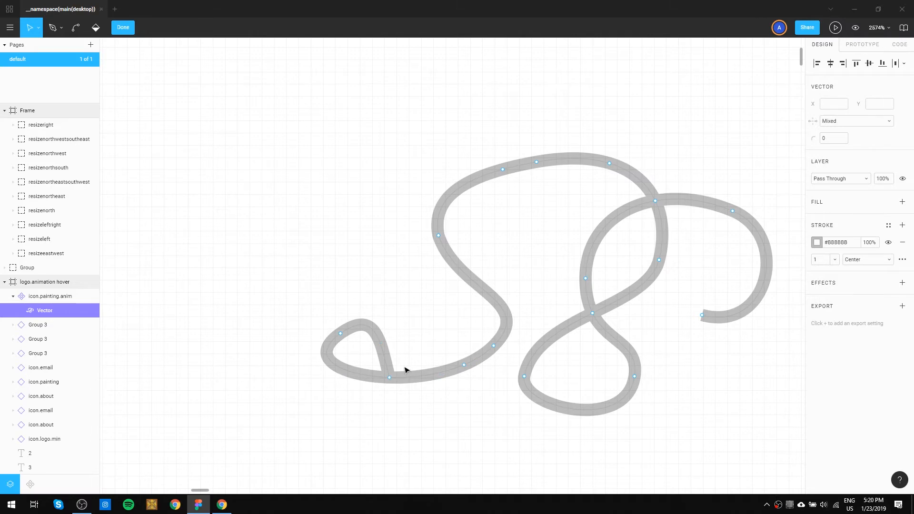
{"action": "left_click", "coordinate": [341, 334]}
{"action": "key", "text": "Delete"}
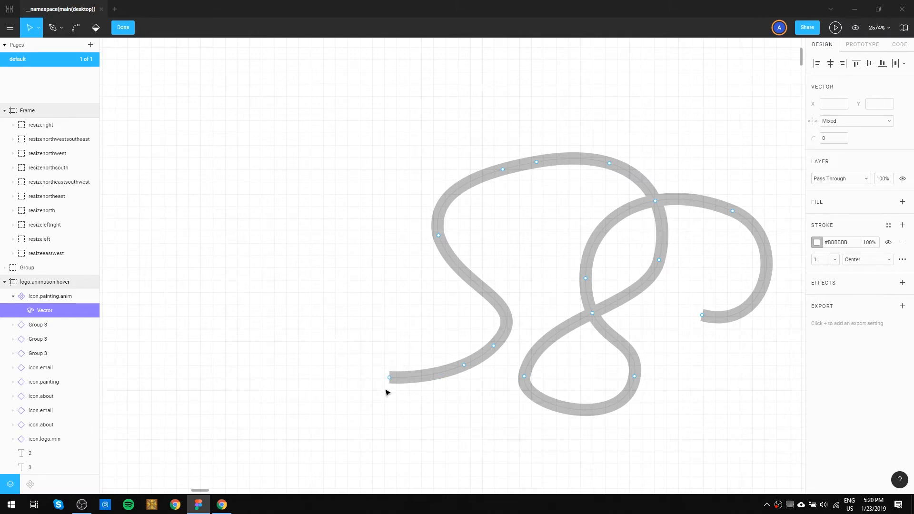
{"action": "left_click", "coordinate": [389, 378]}
{"action": "key", "text": "Delete"}
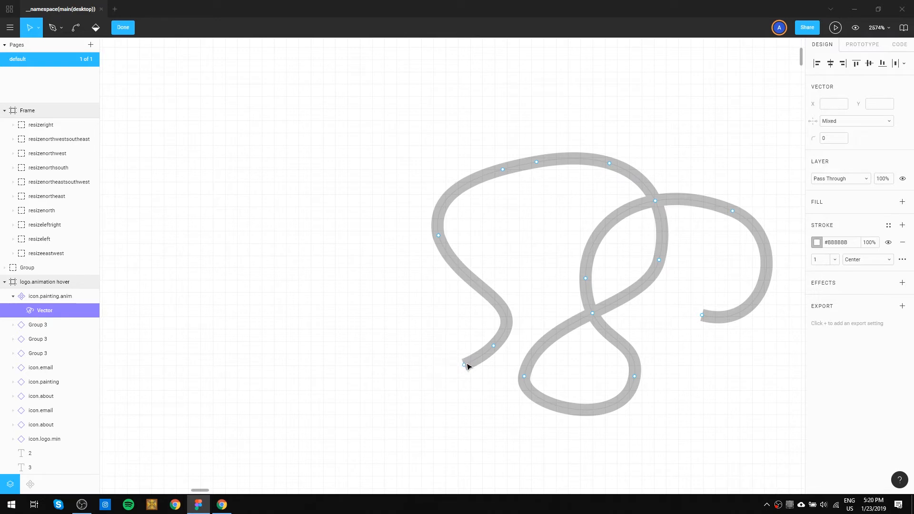
{"action": "left_click", "coordinate": [465, 364]}
{"action": "key", "text": "Delete"}
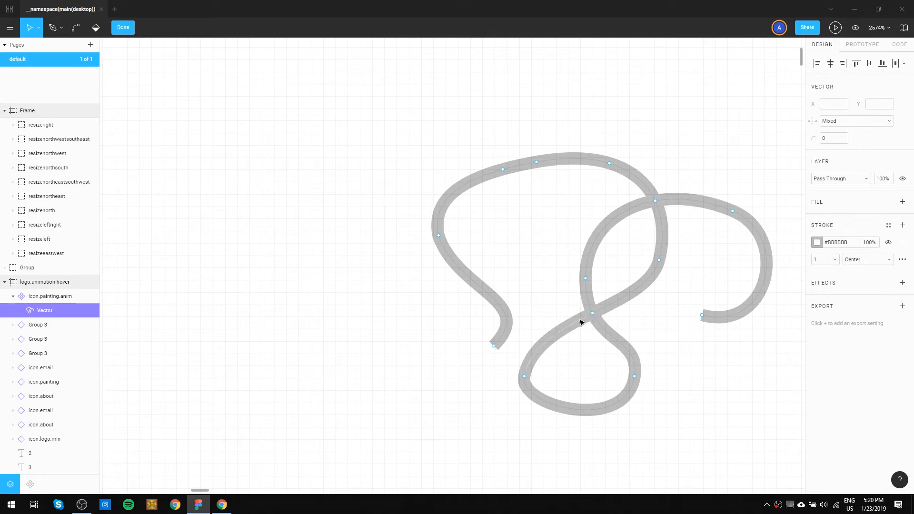
{"action": "left_click", "coordinate": [493, 342]}
{"action": "key", "text": "Delete"}
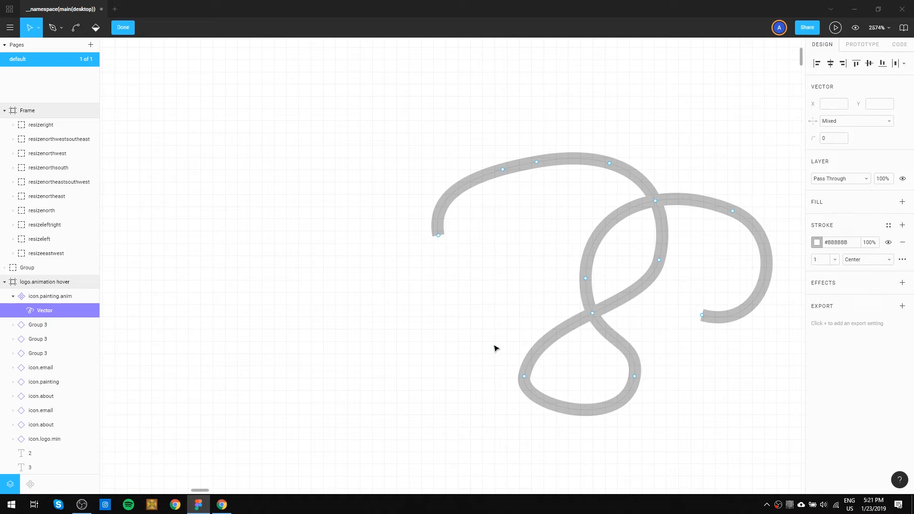
{"action": "key", "text": "Escape"}
{"action": "scroll", "coordinate": [354, 307], "scroll_direction": "down", "scroll_amount": 5}
{"action": "scroll", "coordinate": [452, 328], "scroll_direction": "down", "scroll_amount": 5}
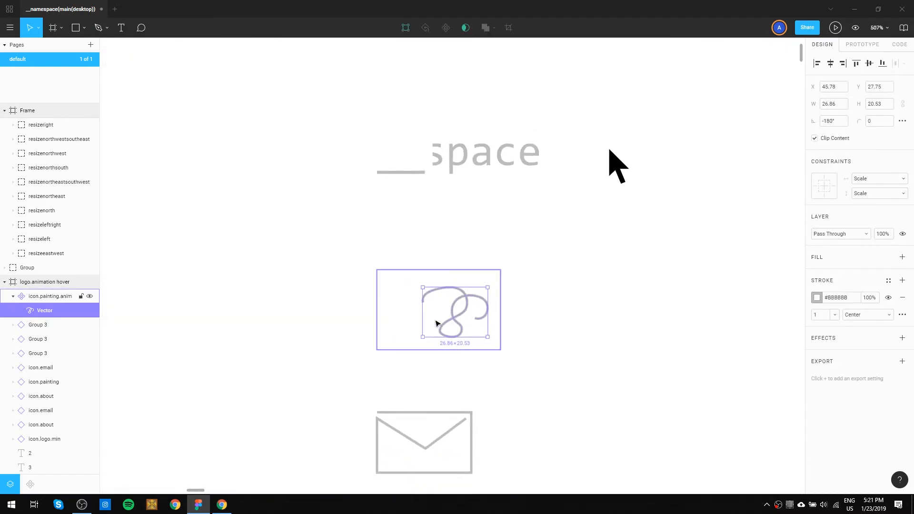
{"action": "left_click", "coordinate": [585, 348]}
Detach state 2's icon.email instance from its master and make it a component of its own.
{"action": "left_click_drag", "start_coordinate": [585, 400], "coordinate": [560, 253]}
{"action": "left_click_drag", "start_coordinate": [570, 292], "coordinate": [598, 204]}
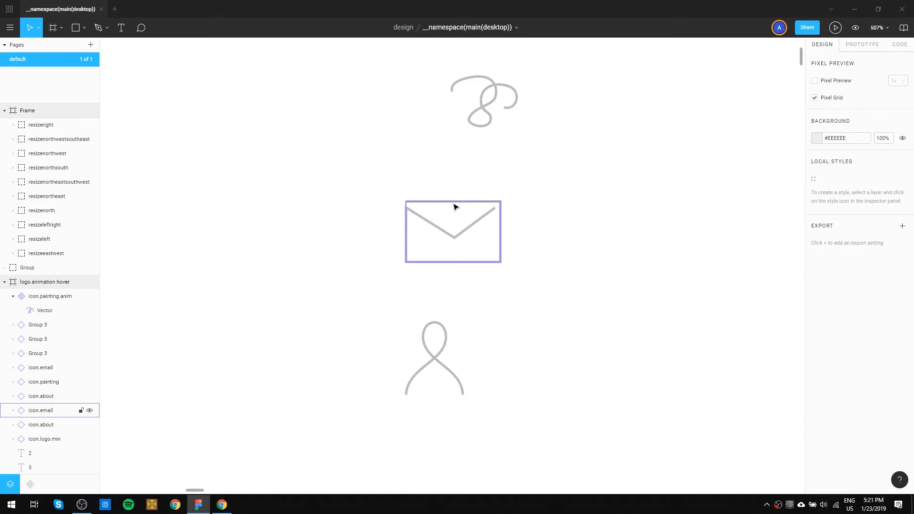
{"action": "scroll", "coordinate": [289, 255], "scroll_direction": "down", "scroll_amount": 10}
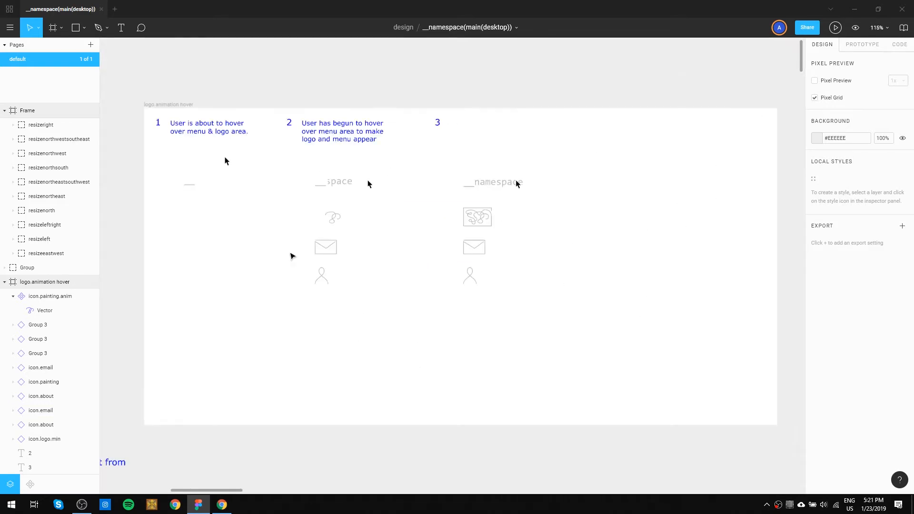
{"action": "left_click", "coordinate": [336, 219]}
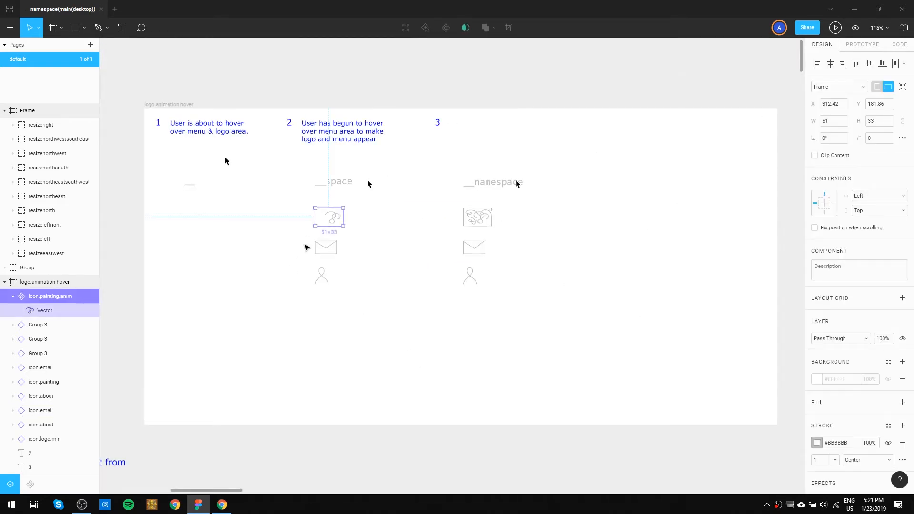
{"action": "left_click", "coordinate": [325, 246]}
{"action": "right_click", "coordinate": [323, 246]}
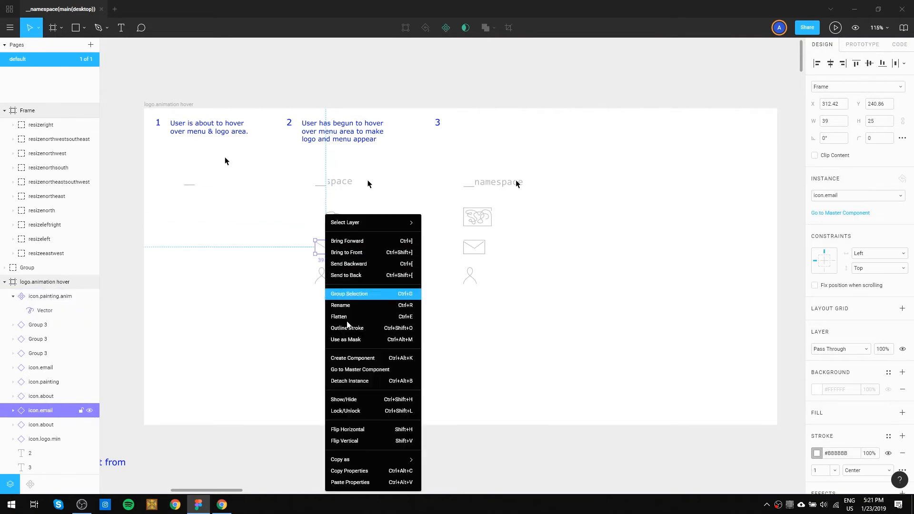
{"action": "left_click", "coordinate": [349, 381]}
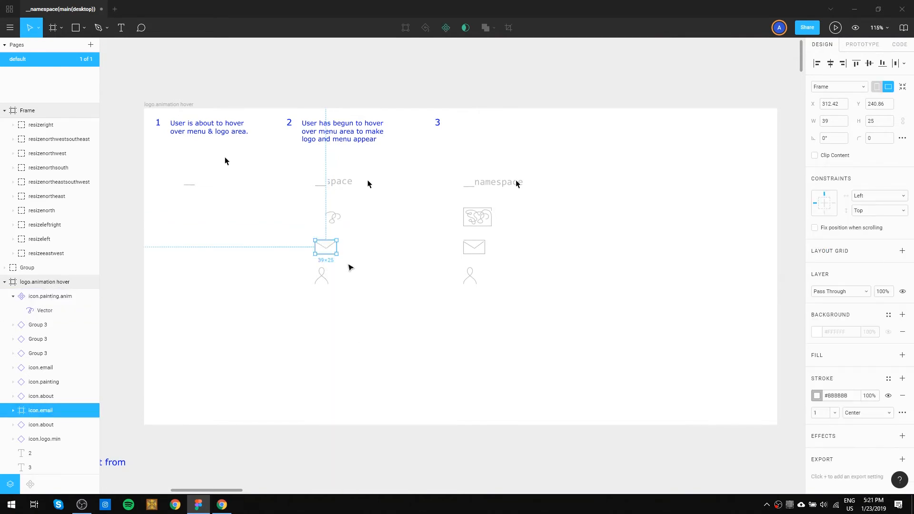
{"action": "key", "text": "ctrl+alt+k"}
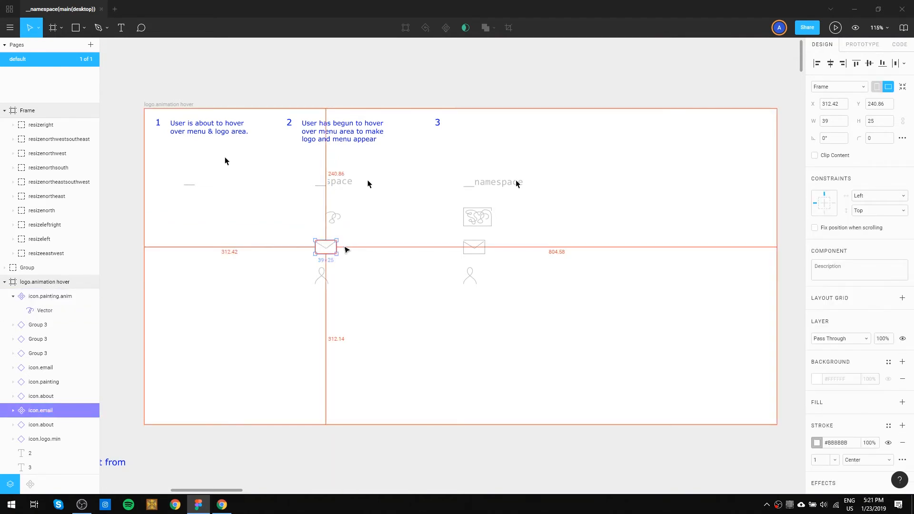
Rename the new email icon component as icon.email.anim.
{"action": "double_click", "coordinate": [58, 415]}
{"action": "left_click", "coordinate": [58, 415]}
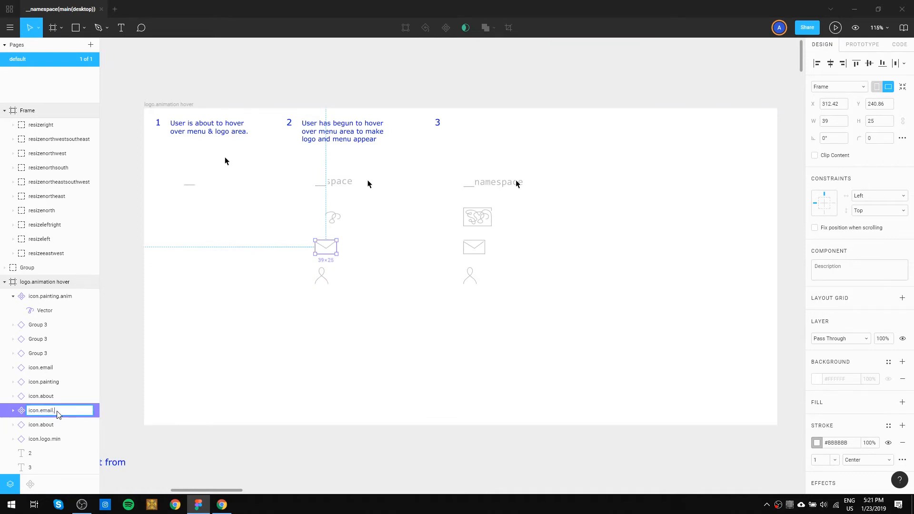
{"action": "key", "text": "Return"}
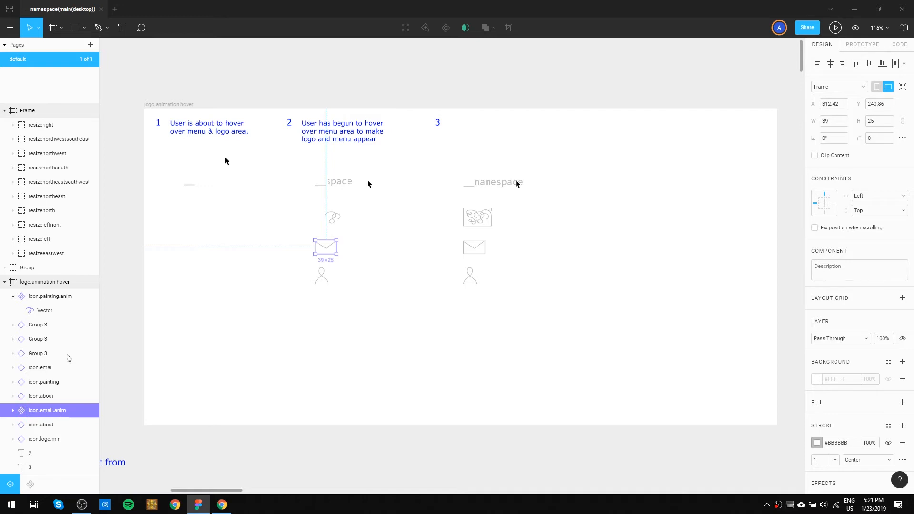
Edit icon.email.anim's vector and delete the envelope's two top corner anchors, removing its top and right edges.
{"action": "scroll", "coordinate": [304, 257], "scroll_direction": "up", "scroll_amount": 5}
{"action": "scroll", "coordinate": [334, 265], "scroll_direction": "up", "scroll_amount": 8}
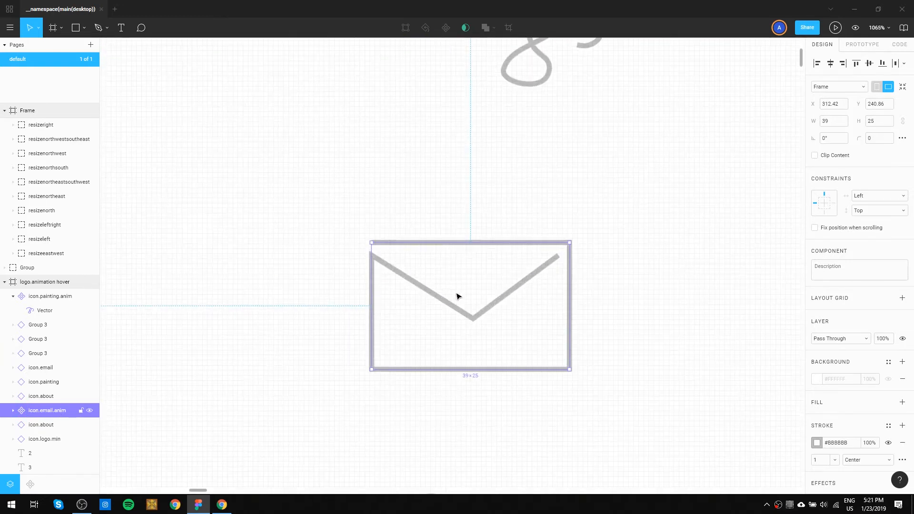
{"action": "double_click", "coordinate": [464, 313]}
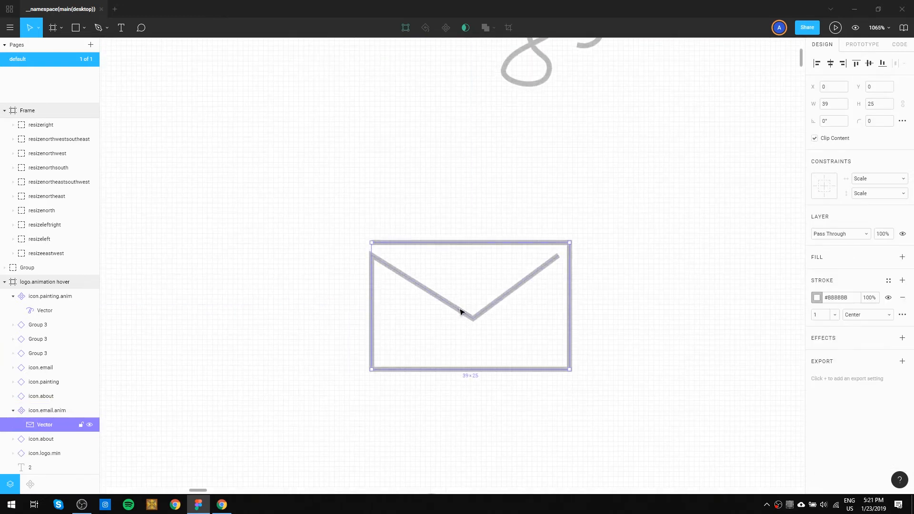
{"action": "double_click", "coordinate": [460, 313]}
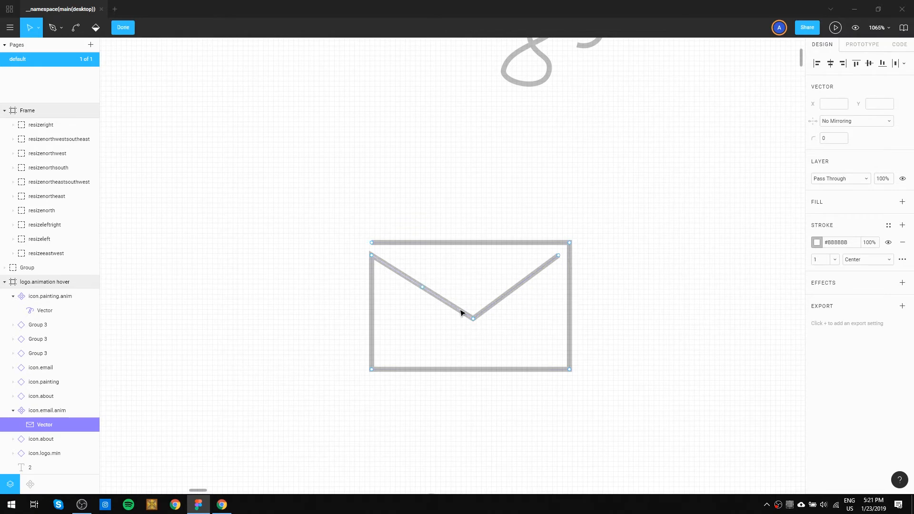
{"action": "left_click", "coordinate": [371, 244]}
{"action": "key", "text": "Delete"}
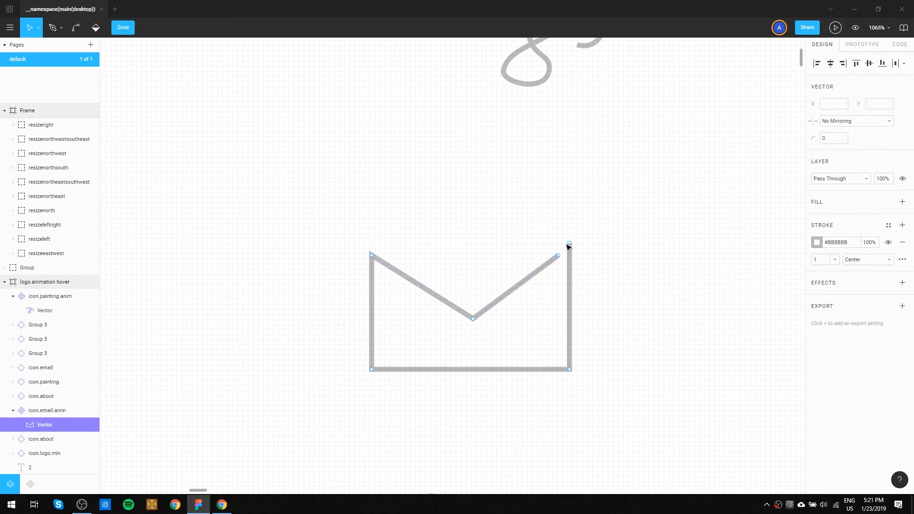
{"action": "left_click", "coordinate": [569, 244]}
{"action": "key", "text": "Delete"}
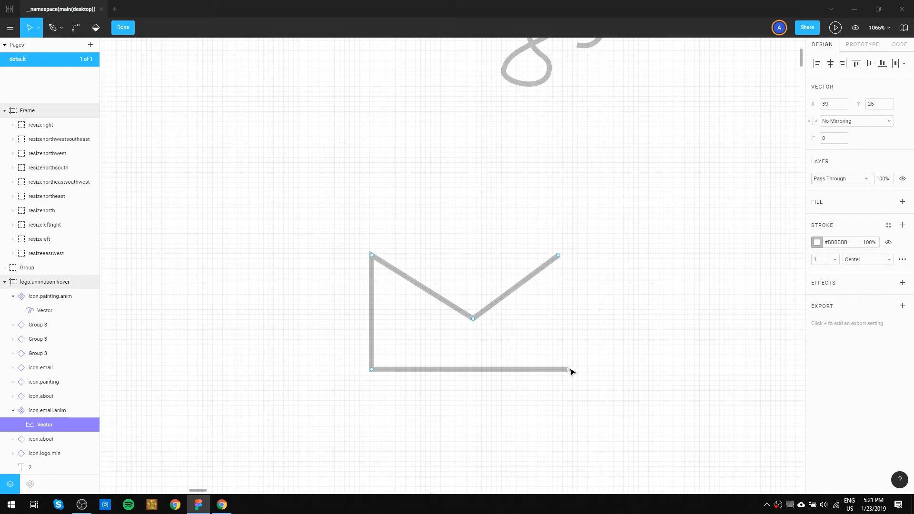
Shorten the envelope's bottom edge to a short stub at its lower-left corner and finish editing the vector.
{"action": "left_click_drag", "start_coordinate": [570, 370], "coordinate": [552, 370]}
{"action": "left_click_drag", "start_coordinate": [423, 368], "coordinate": [406, 369]}
{"action": "key", "text": "Escape"}
{"action": "scroll", "coordinate": [519, 386], "scroll_direction": "down", "scroll_amount": 5}
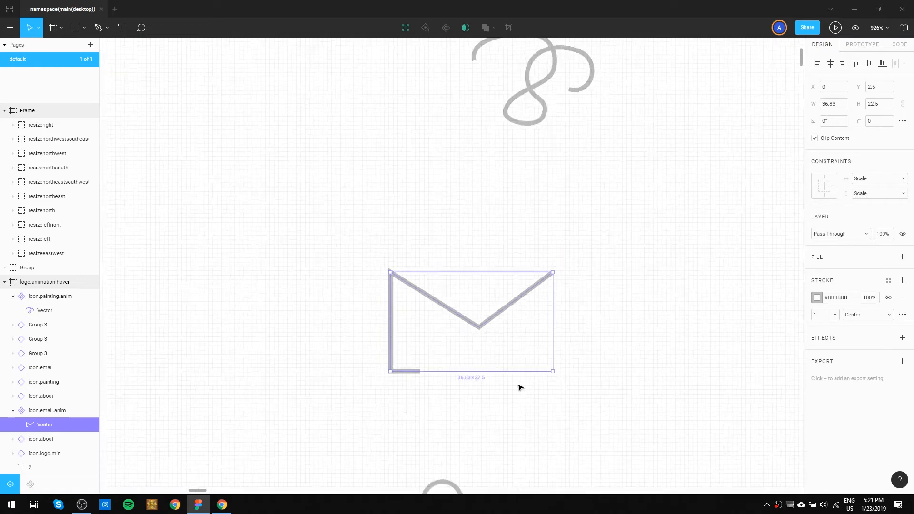
{"action": "left_click", "coordinate": [572, 403]}
Detach state 2's icon.about instance from its master and make it a component of its own.
{"action": "left_click_drag", "start_coordinate": [574, 399], "coordinate": [486, 260]}
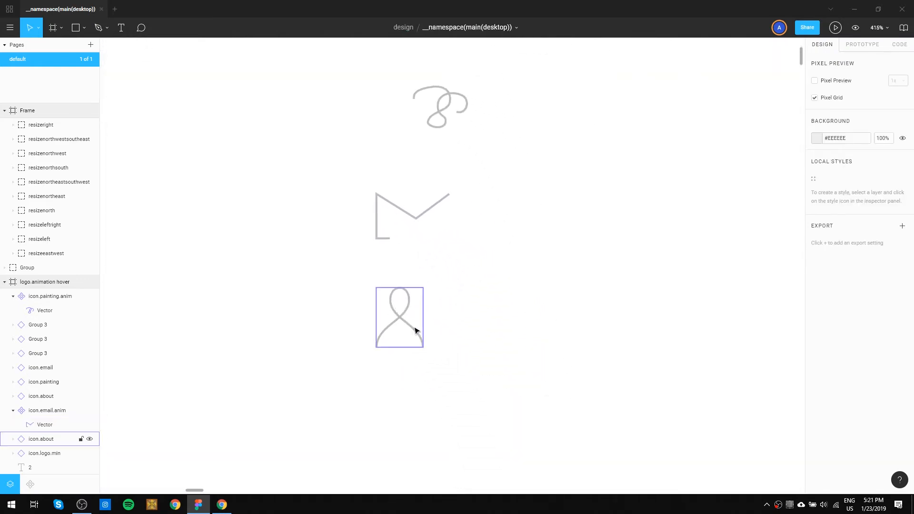
{"action": "right_click", "coordinate": [415, 329]}
{"action": "left_click", "coordinate": [453, 383]}
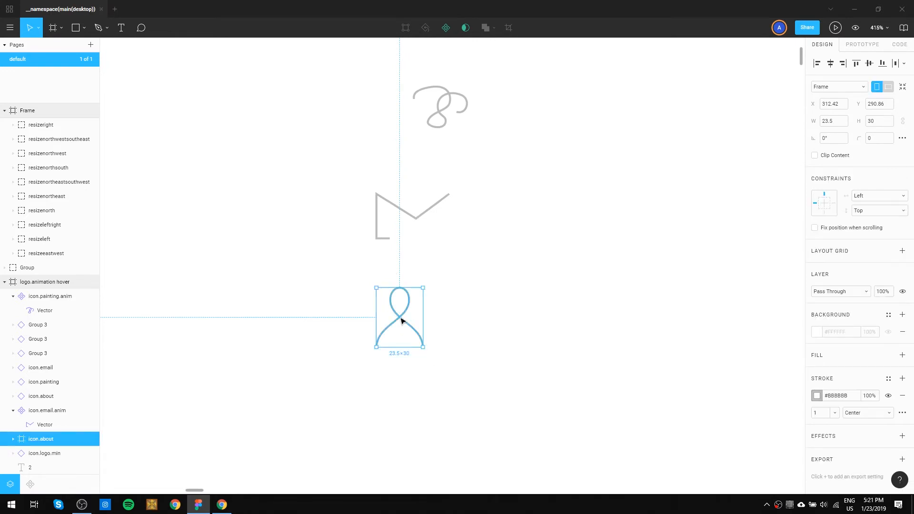
{"action": "key", "text": "ctrl+alt+k"}
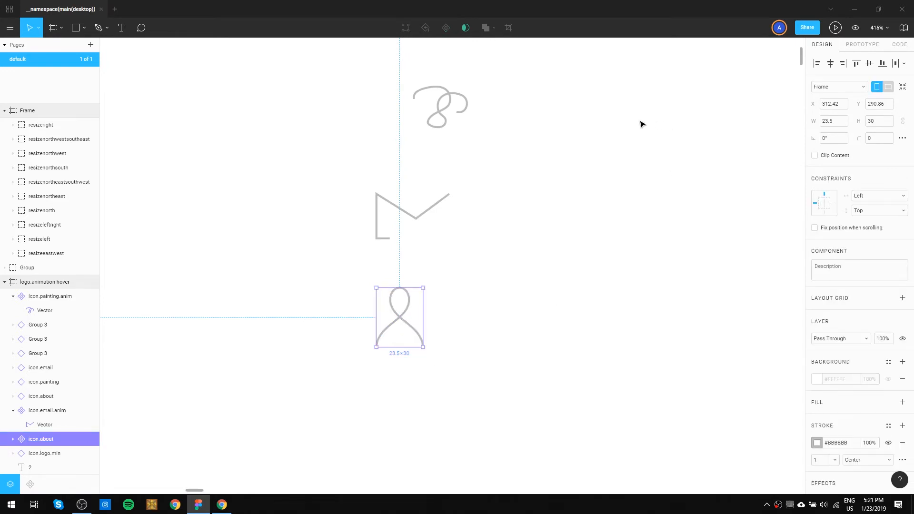
Edit the new icon.about component's vector, deleting the lower-right and left loop anchors so only the curve from top centre to lower-left end remains.
{"action": "double_click", "coordinate": [402, 320]}
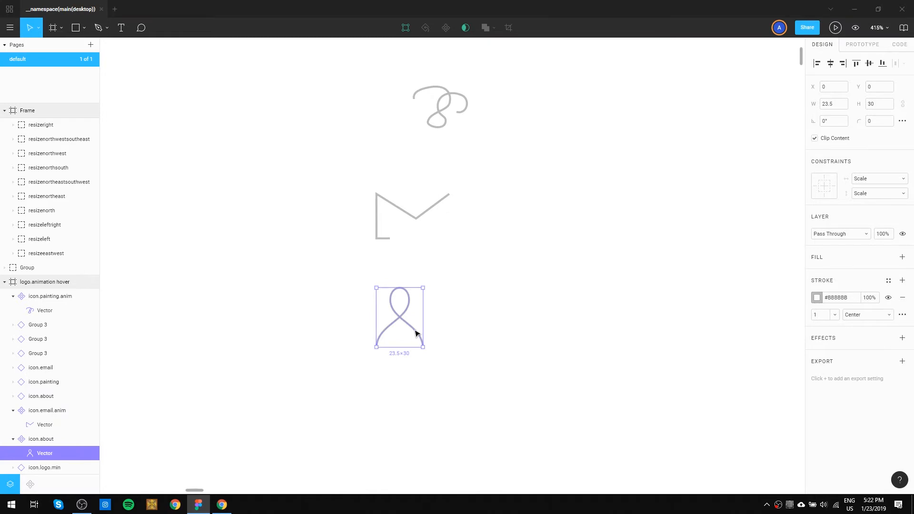
{"action": "double_click", "coordinate": [416, 334]}
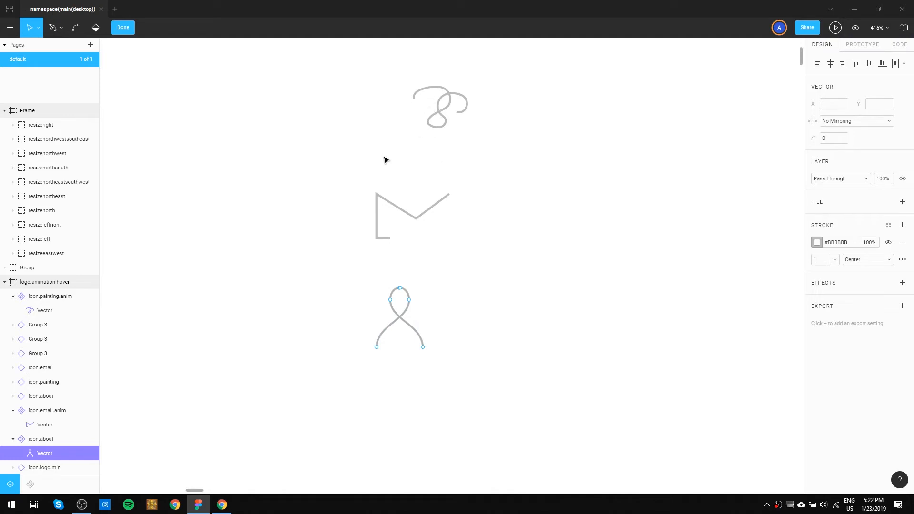
{"action": "scroll", "coordinate": [390, 361], "scroll_direction": "up", "scroll_amount": 5, "text": "ctrl"}
{"action": "left_click", "coordinate": [458, 335]}
{"action": "key", "text": "Delete"}
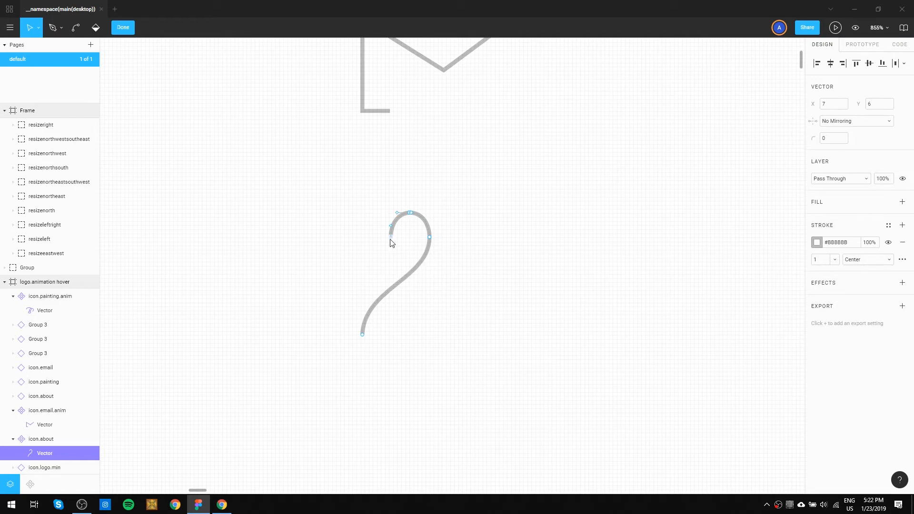
{"action": "left_click", "coordinate": [514, 303]}
{"action": "scroll", "coordinate": [513, 303], "scroll_direction": "down", "scroll_amount": 1}
{"action": "left_click", "coordinate": [414, 290]}
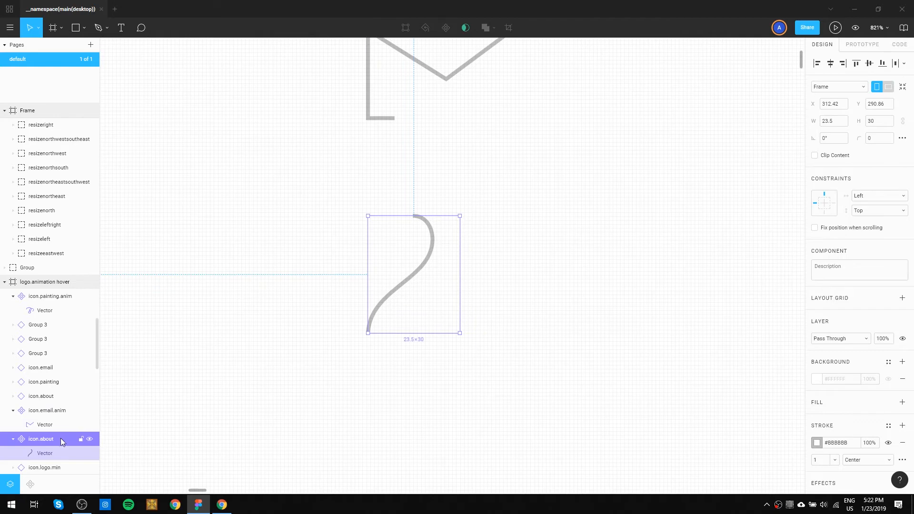
Rename the new about icon component as icon.about.anim.
{"action": "double_click", "coordinate": [417, 270]}
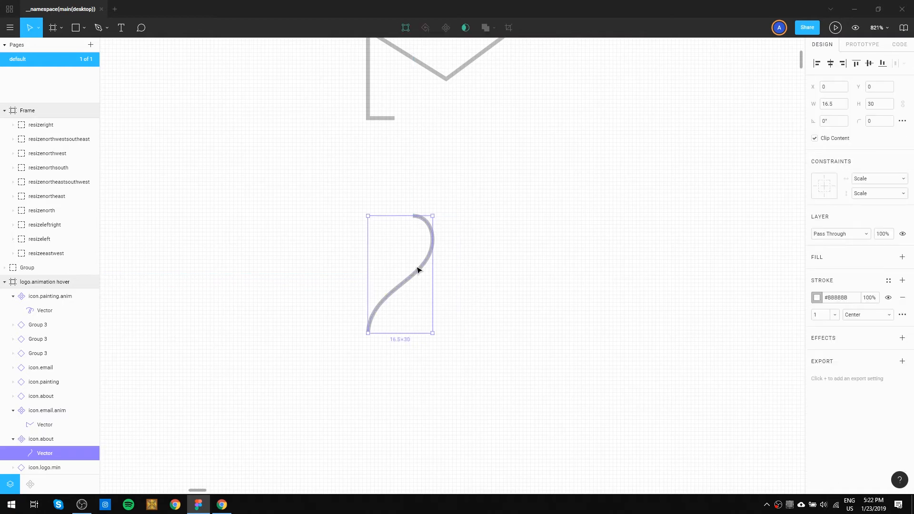
{"action": "key", "text": "Escape"}
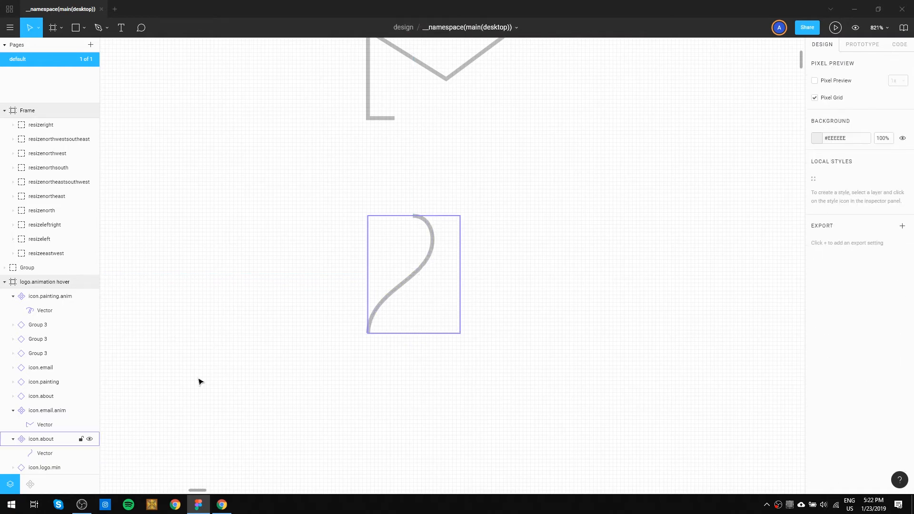
{"action": "double_click", "coordinate": [66, 440]}
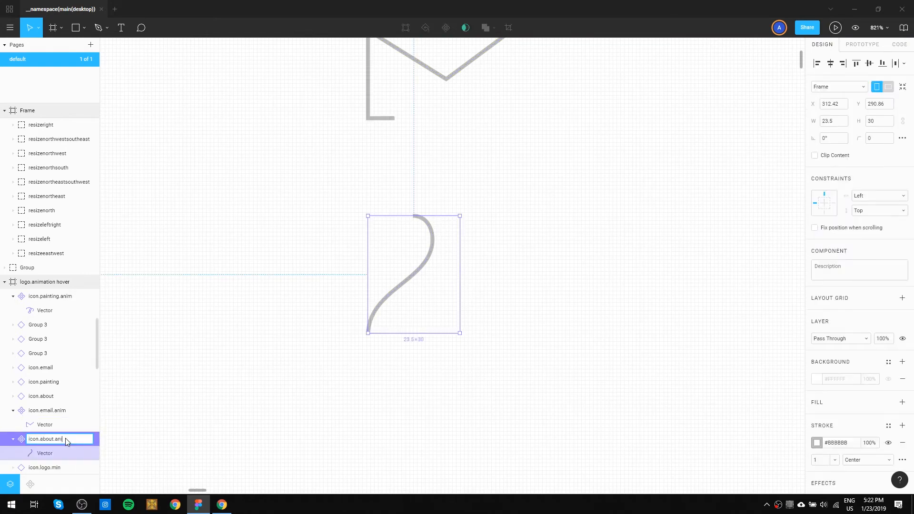
{"action": "key", "text": "Return"}
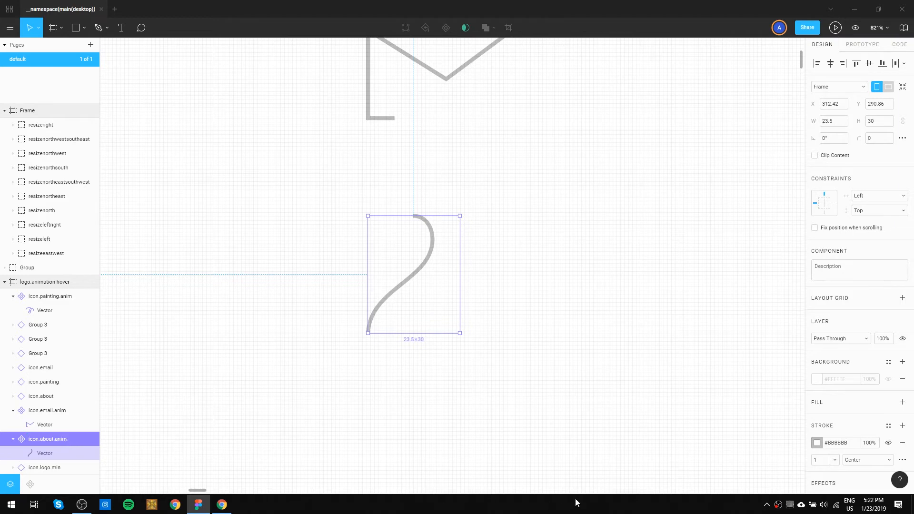
Move all of state 3's elements horizontally away from state 2 to leave room for a wider state 2 description.
{"action": "left_click", "coordinate": [539, 378]}
{"action": "scroll", "coordinate": [539, 379], "scroll_direction": "down", "scroll_amount": 10}
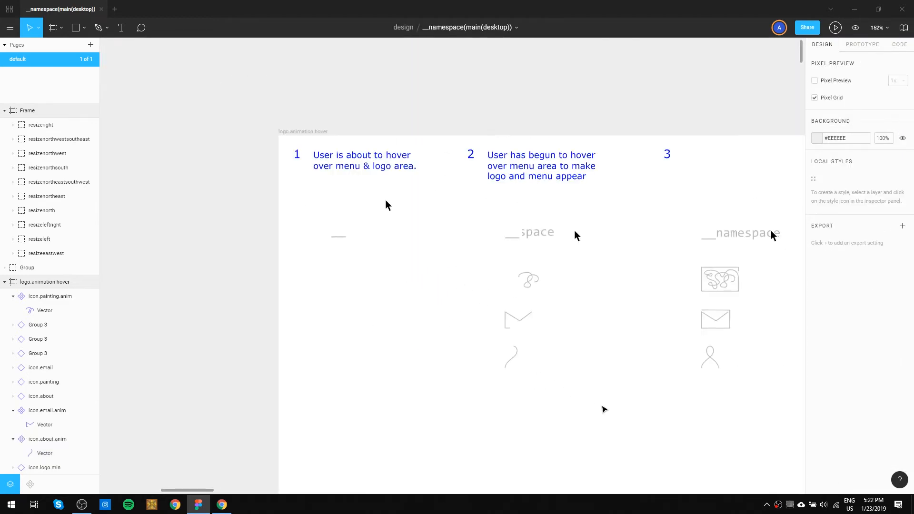
{"action": "left_click_drag", "start_coordinate": [616, 398], "coordinate": [475, 301]}
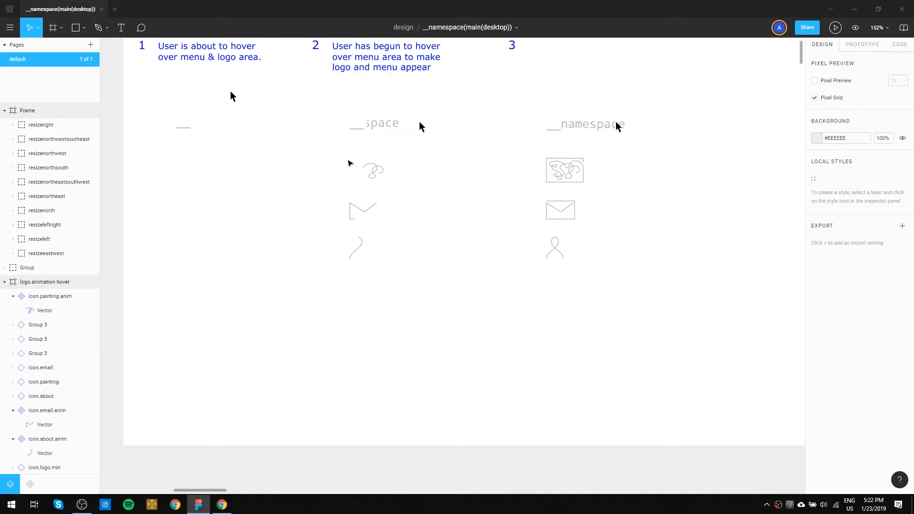
{"action": "scroll", "coordinate": [436, 144], "scroll_direction": "up", "scroll_amount": 2}
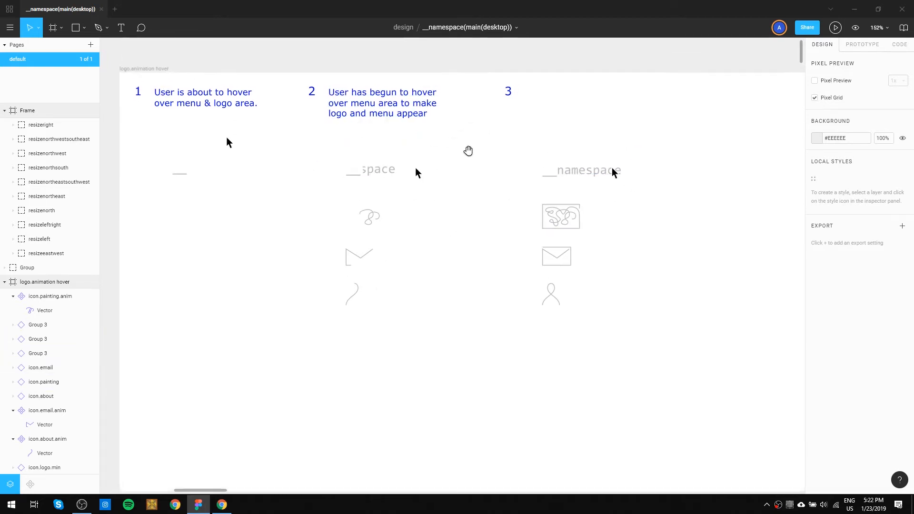
{"action": "scroll", "coordinate": [467, 149], "scroll_direction": "right", "scroll_amount": 2}
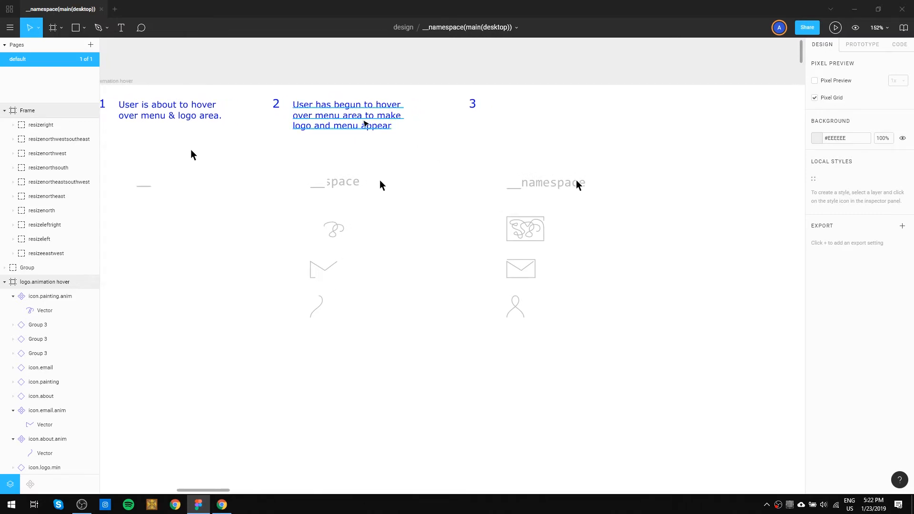
{"action": "scroll", "coordinate": [381, 348], "scroll_direction": "down", "scroll_amount": 3}
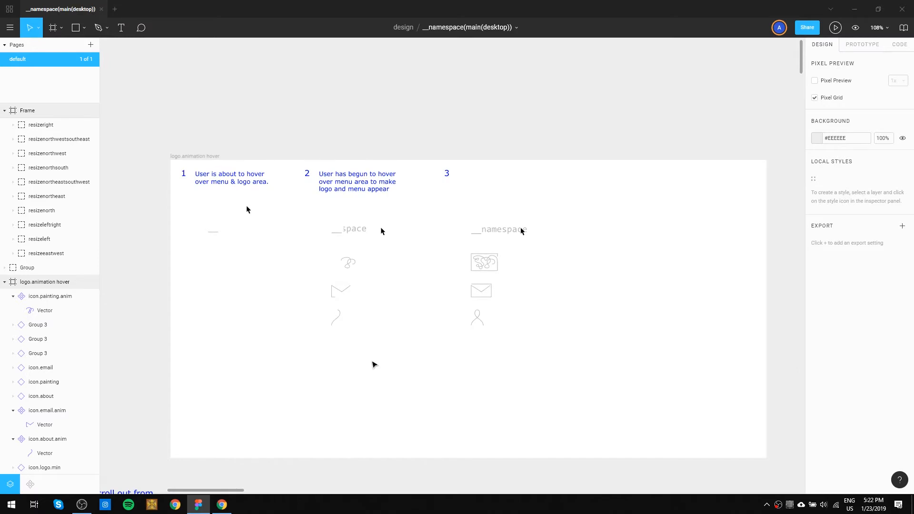
{"action": "left_click_drag", "start_coordinate": [373, 363], "coordinate": [487, 341]}
{"action": "left_click_drag", "start_coordinate": [658, 349], "coordinate": [386, 137]}
{"action": "left_click_drag", "start_coordinate": [429, 241], "coordinate": [542, 240]}
{"action": "left_click_drag", "start_coordinate": [361, 345], "coordinate": [247, 141]}
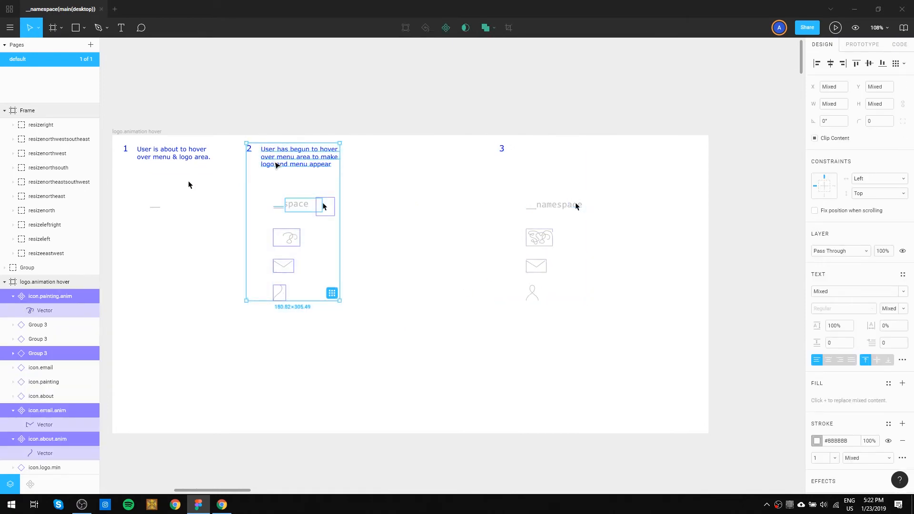
{"action": "left_click", "coordinate": [428, 181]}
Widen state 2's description text box to about 313 px.
{"action": "left_click", "coordinate": [333, 160]}
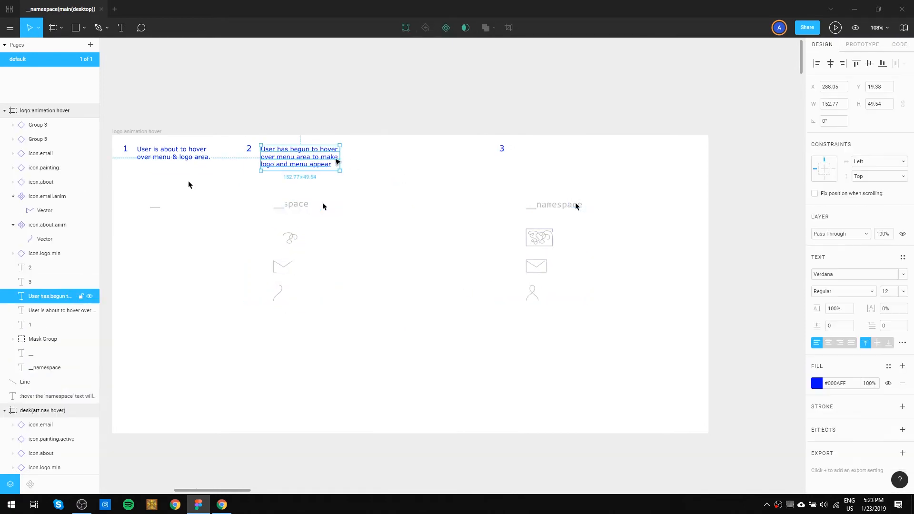
{"action": "left_click_drag", "start_coordinate": [358, 159], "coordinate": [422, 160]}
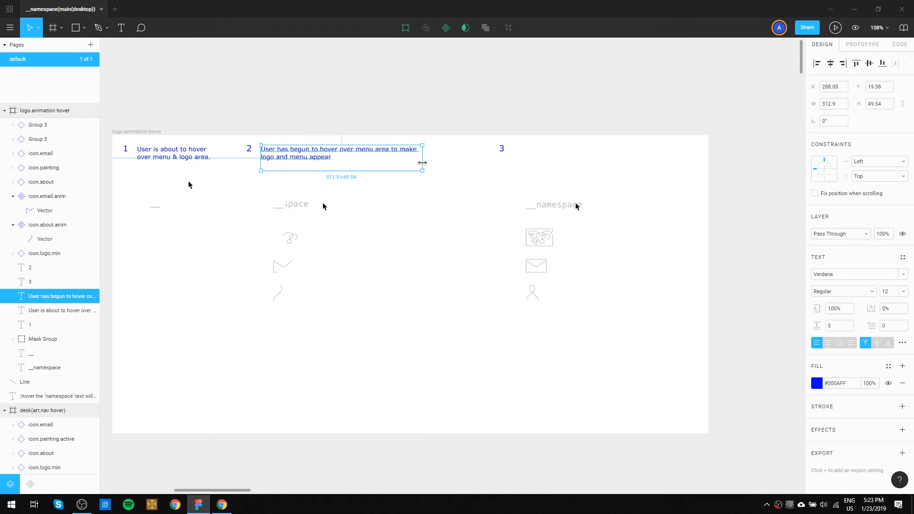
{"action": "left_click", "coordinate": [411, 254]}
End state 2's first description sentence with a period and append "'namespace' part of logo slides out from masked DIV.".
{"action": "scroll", "coordinate": [357, 210], "scroll_direction": "up", "scroll_amount": 2}
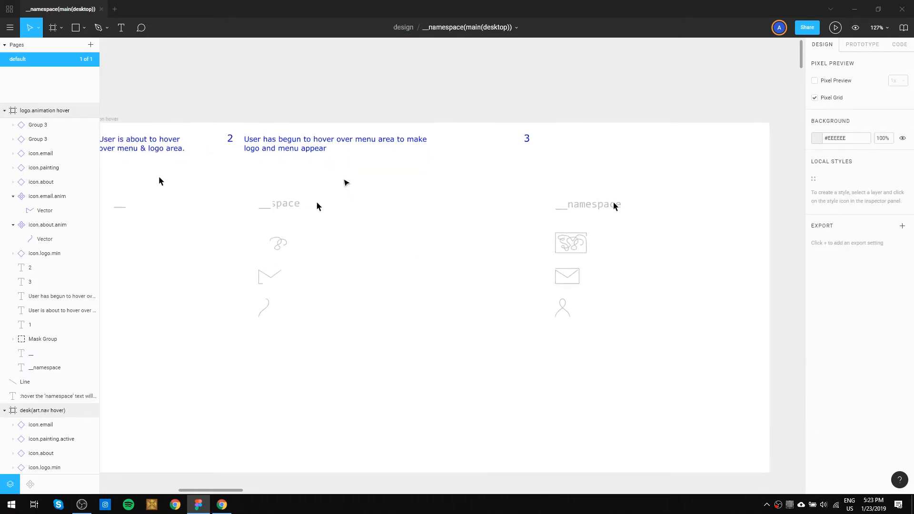
{"action": "double_click", "coordinate": [357, 148]}
{"action": "left_click", "coordinate": [357, 148]}
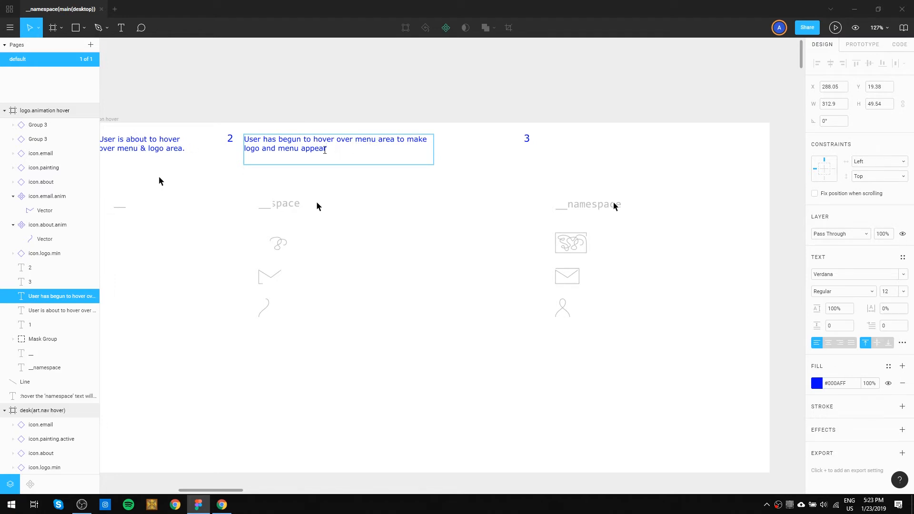
{"action": "type", "text": "L"}
{"action": "key", "text": "BackSpace"}
{"action": "type", "text": "'namespace' part of logo slides out from "}
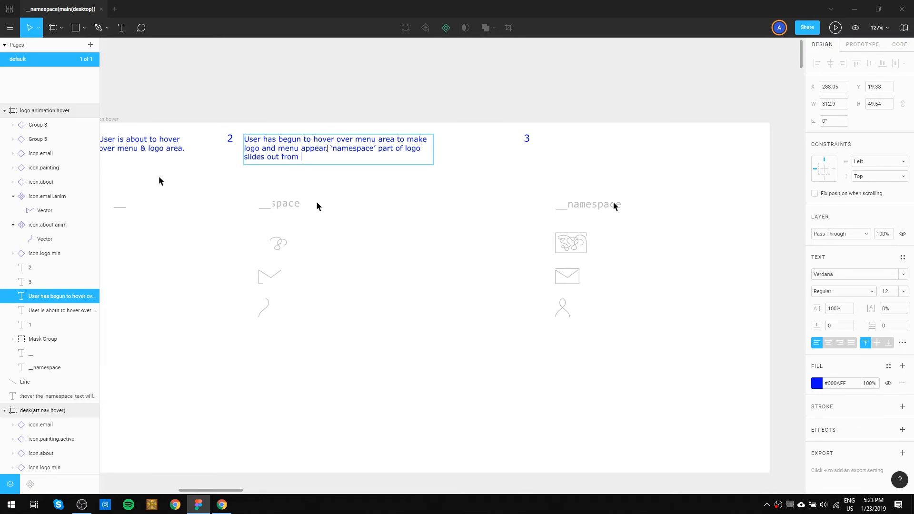
{"action": "type", "text": "masked DIV"}
{"action": "type", "text": "."}
{"action": "key", "text": "Escape"}
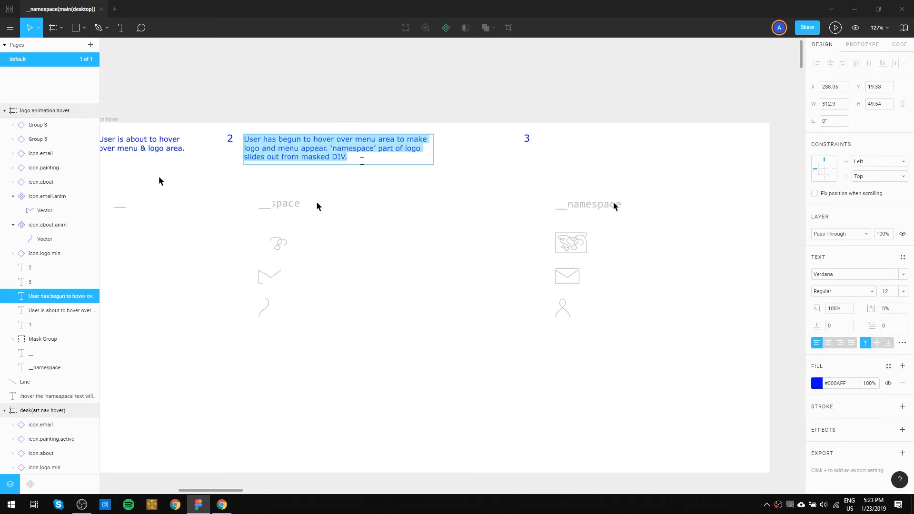
Increase the height of state 2's description text box to about 77 px.
{"action": "left_click", "coordinate": [366, 178]}
{"action": "left_click", "coordinate": [354, 160]}
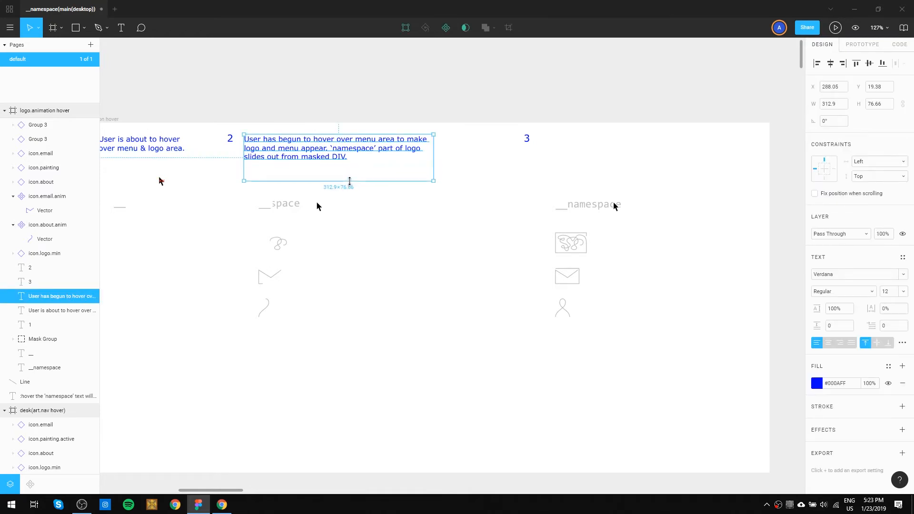
{"action": "key", "text": "Escape"}
Append "The 3 icons start drawing out from the center" to state 2's description.
{"action": "double_click", "coordinate": [347, 157]}
{"action": "left_click", "coordinate": [347, 157]}
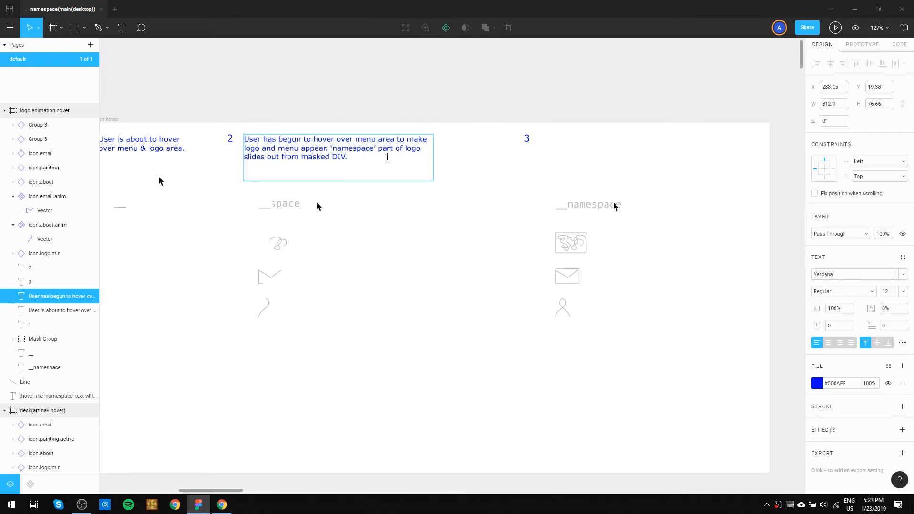
{"action": "type", "text": "The 3 other"}
{"action": "key", "text": "BackSpace"}
{"action": "key", "text": "BackSpace"}
{"action": "key", "text": "BackSpace"}
{"action": "key", "text": "BackSpace"}
{"action": "key", "text": "BackSpace"}
{"action": "type", "text": "icons start drawing out from the center"}
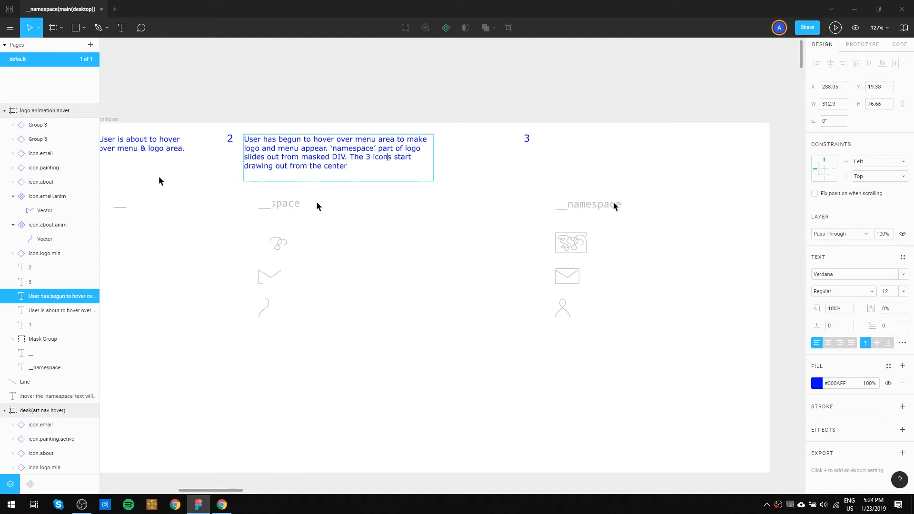
{"action": "type", "text": "."}
Complete the last sentence of state 2's description with "and completes in .3 sec.".
{"action": "key", "text": "BackSpace"}
{"action": "type", "text": "and completes in .3 sec."}
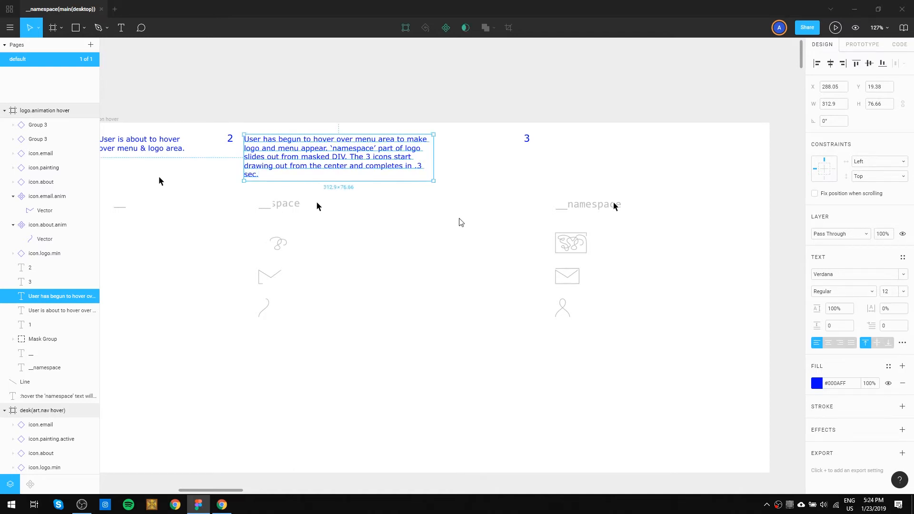
{"action": "left_click", "coordinate": [450, 233]}
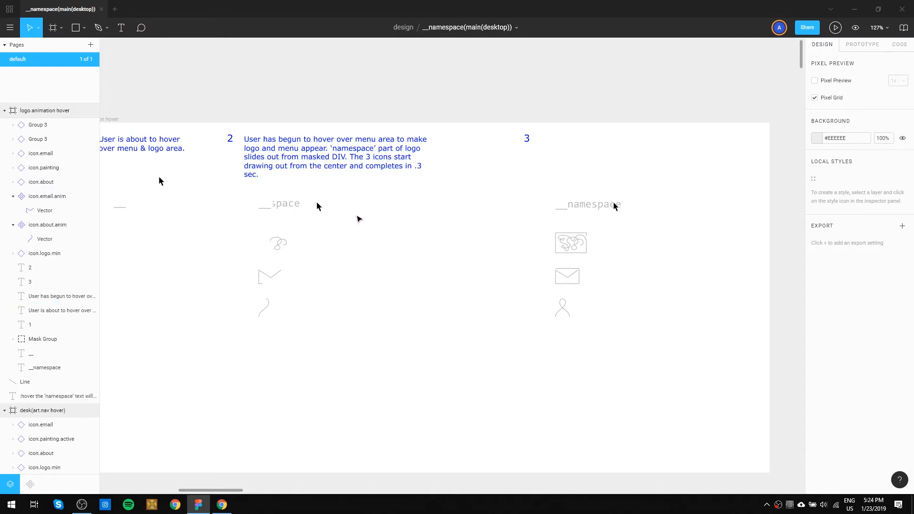
Set the fill of state 2's masked "space" logo text group to black, #000000.
{"action": "left_click_drag", "start_coordinate": [350, 242], "coordinate": [548, 226]}
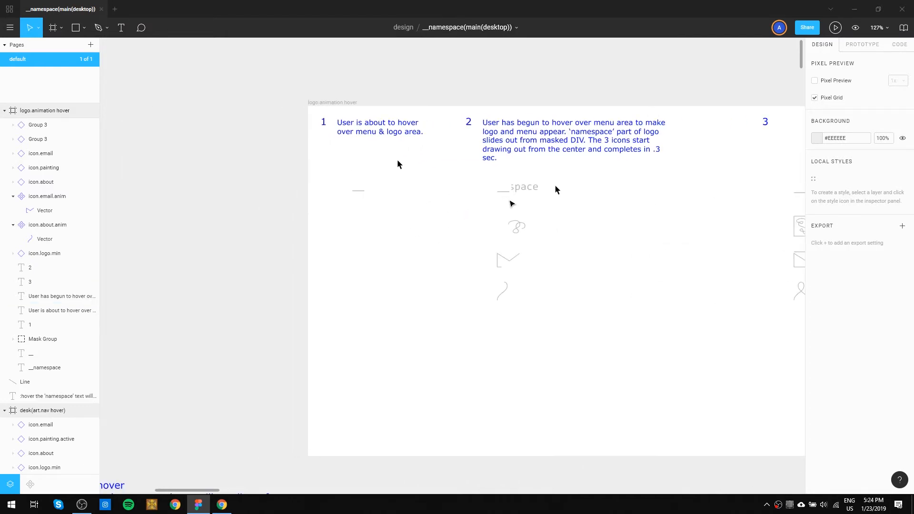
{"action": "left_click", "coordinate": [529, 187]}
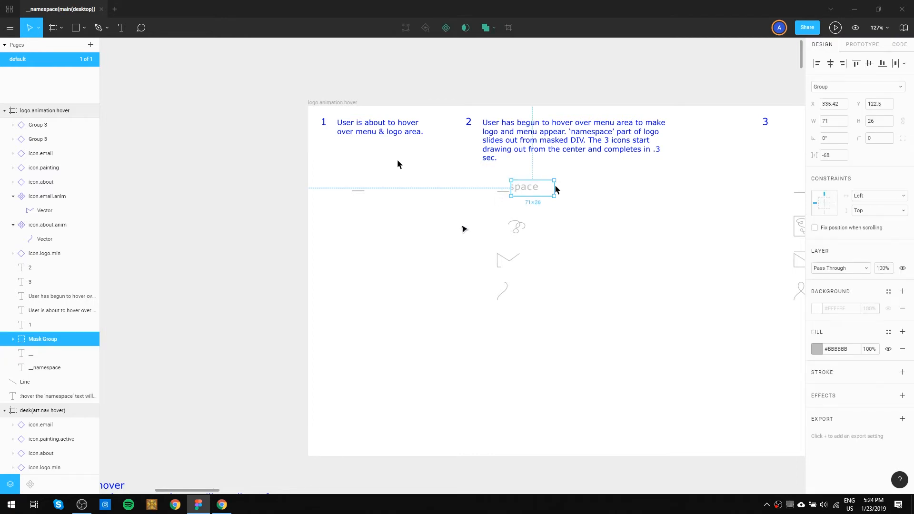
{"action": "left_click", "coordinate": [464, 228]}
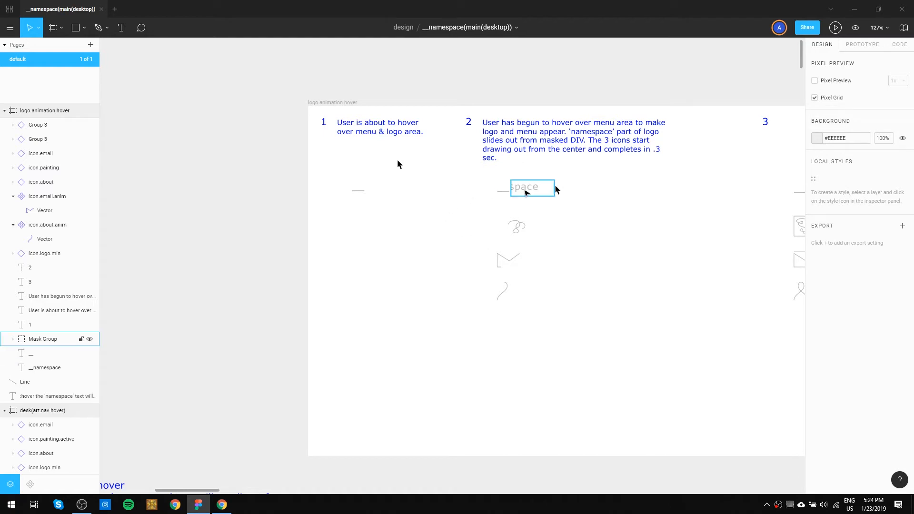
{"action": "left_click", "coordinate": [526, 192]}
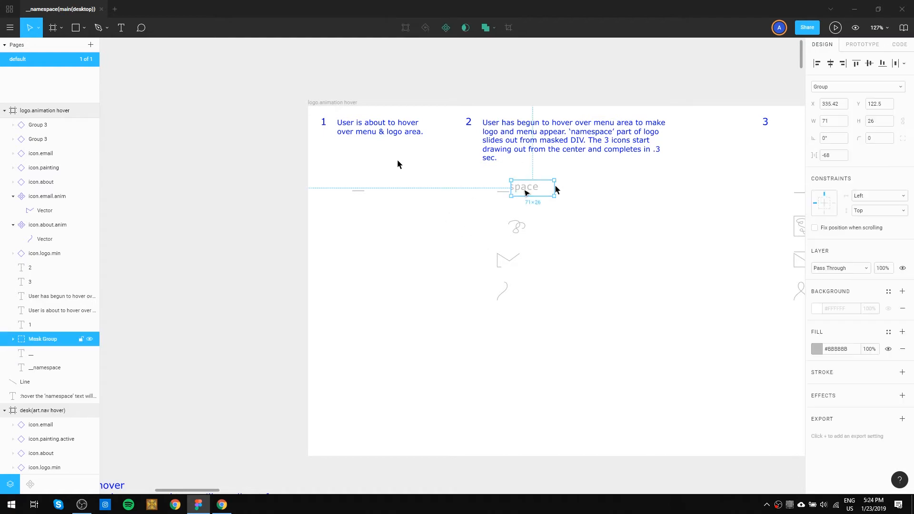
{"action": "left_click", "coordinate": [816, 349]}
{"action": "left_click_drag", "start_coordinate": [727, 325], "coordinate": [712, 365]}
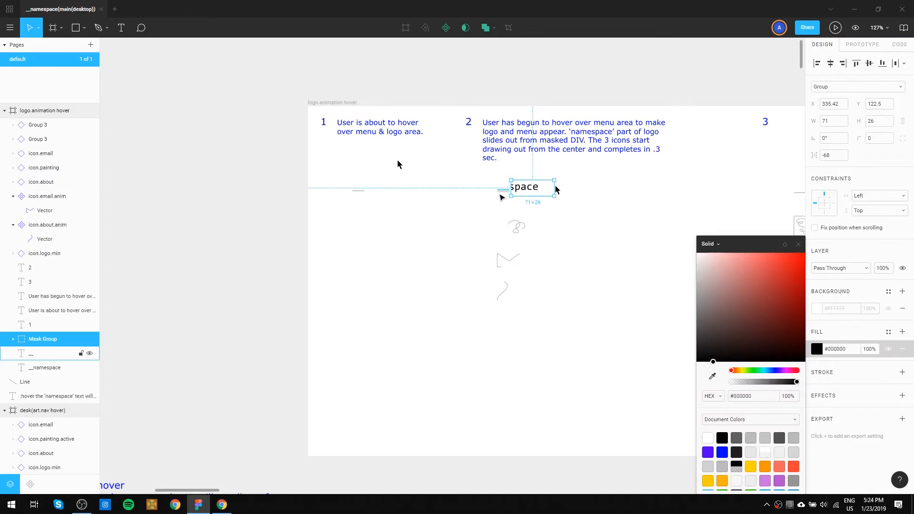
Set the fill of state 2's "__" logo underscores to black.
{"action": "left_click", "coordinate": [500, 193]}
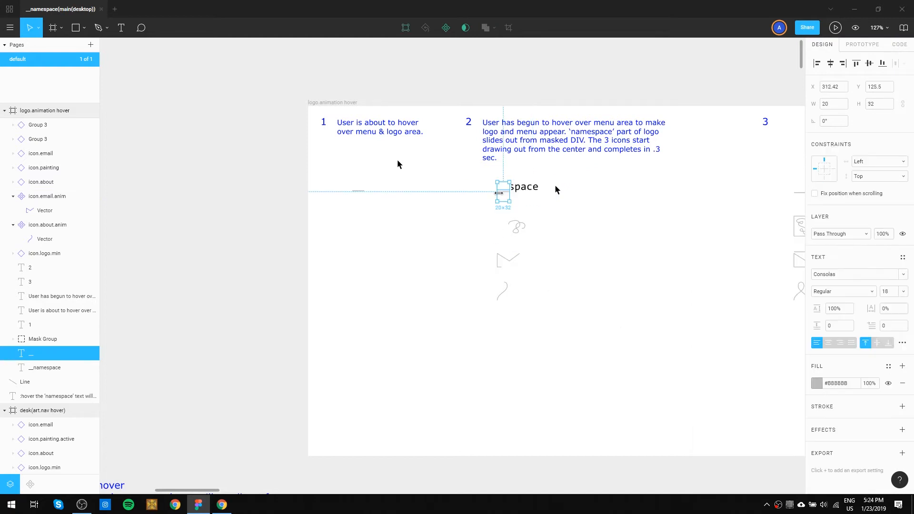
{"action": "left_click", "coordinate": [818, 387]}
{"action": "left_click_drag", "start_coordinate": [755, 338], "coordinate": [700, 410]}
{"action": "left_click", "coordinate": [568, 267]}
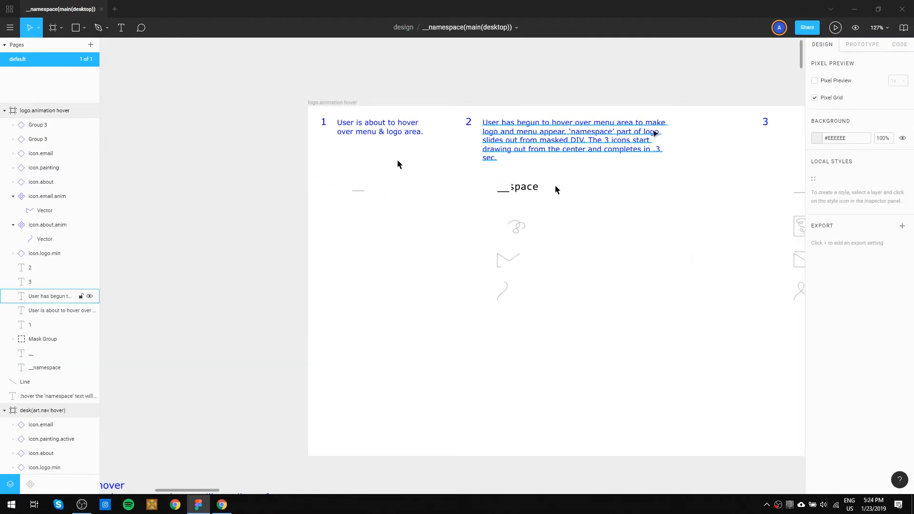
{"action": "scroll", "coordinate": [635, 243], "scroll_direction": "down", "scroll_amount": 4}
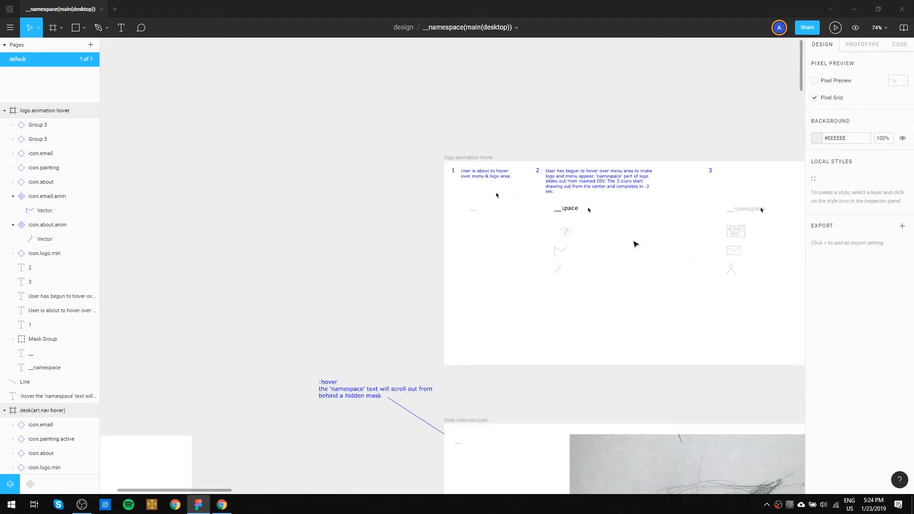
{"action": "scroll", "coordinate": [636, 244], "scroll_direction": "up", "scroll_amount": 2}
{"action": "scroll", "coordinate": [635, 244], "scroll_direction": "up", "scroll_amount": 2}
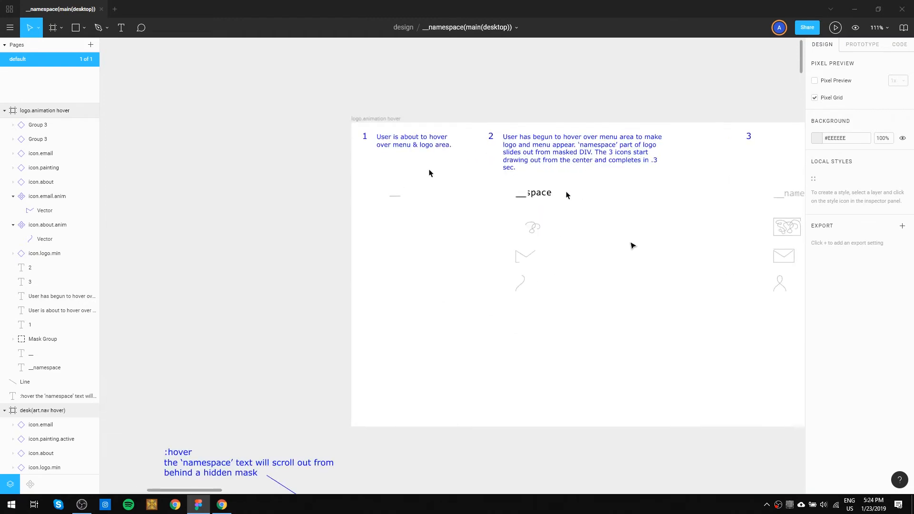
{"action": "key", "text": "space"}
{"action": "left_click_drag", "start_coordinate": [630, 242], "coordinate": [592, 284]}
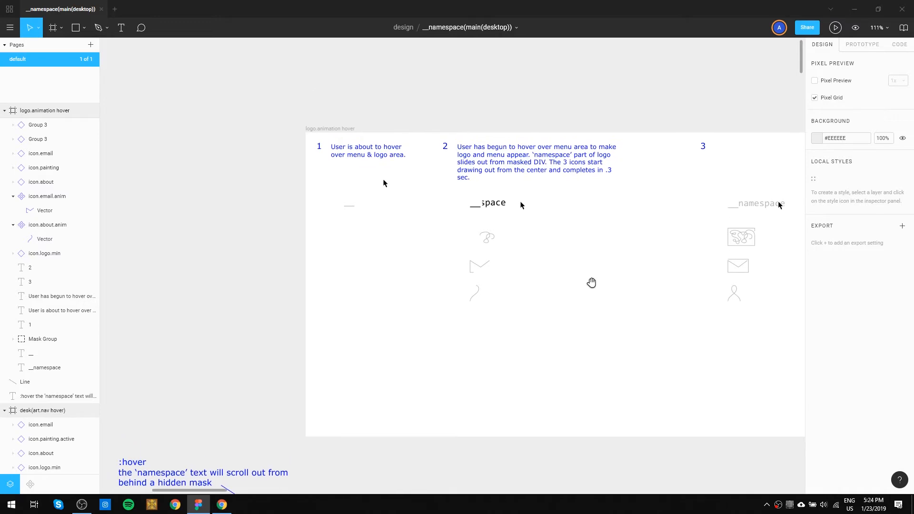
Move state 1's cursor graphic down and slightly right, so it sits beside the underscores like state 2's cursor.
{"action": "key", "text": "space"}
{"action": "left_click_drag", "start_coordinate": [758, 357], "coordinate": [664, 358]}
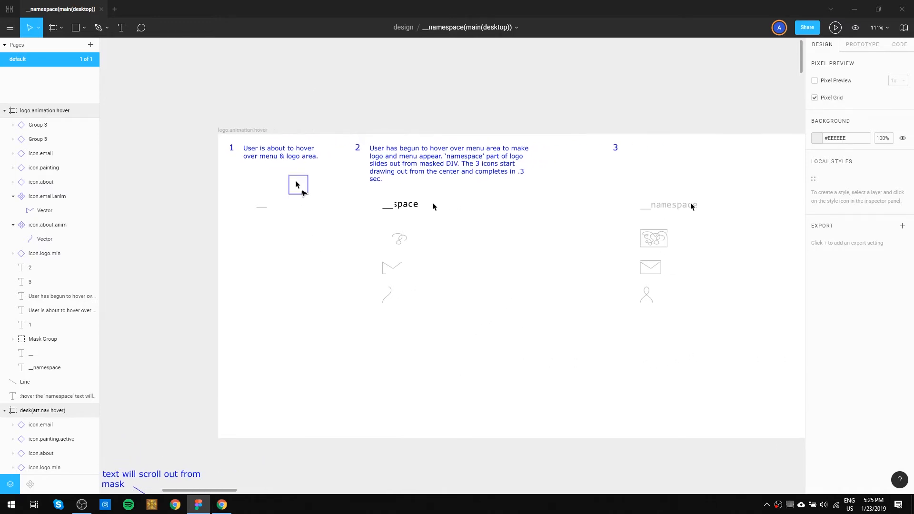
{"action": "left_click_drag", "start_coordinate": [303, 191], "coordinate": [320, 200]}
{"action": "left_click_drag", "start_coordinate": [342, 212], "coordinate": [328, 211]}
{"action": "left_click", "coordinate": [336, 262]}
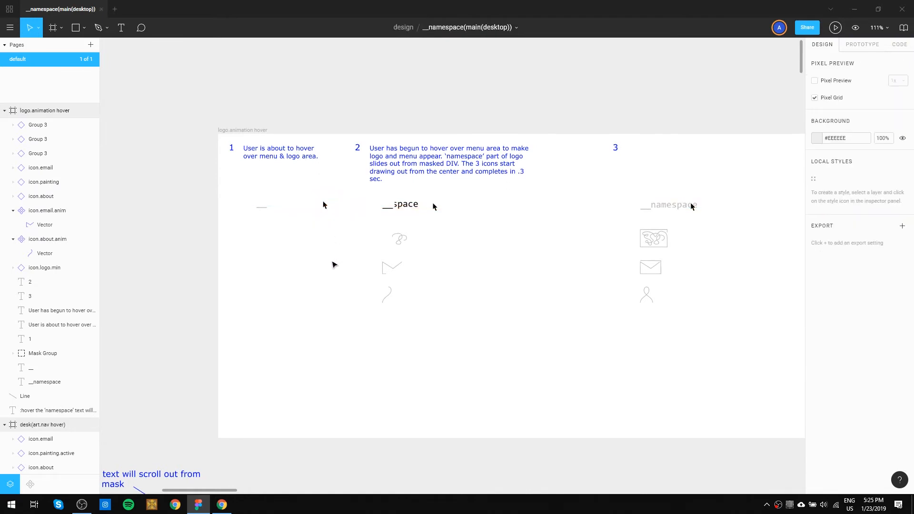
Set the fill of state 3's "__namespace" logo text to black, #000000.
{"action": "left_click", "coordinate": [670, 211]}
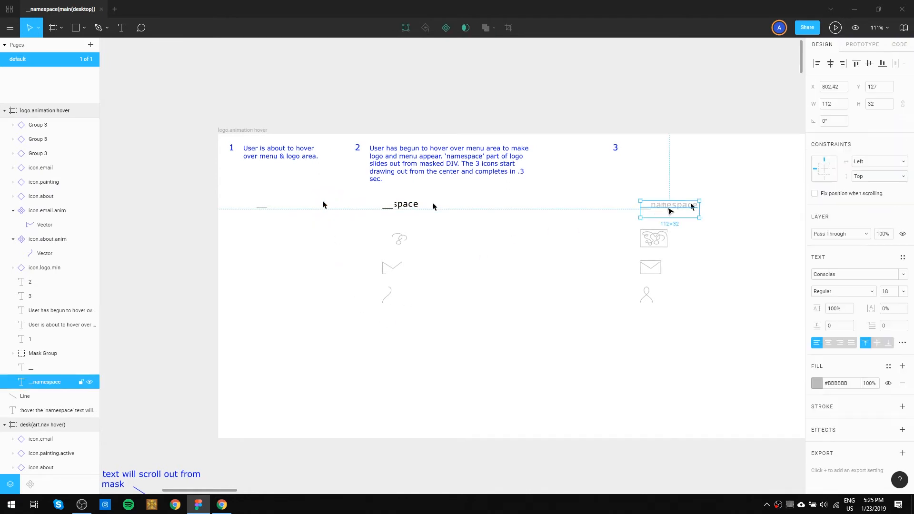
{"action": "left_click", "coordinate": [817, 383]}
{"action": "left_click_drag", "start_coordinate": [751, 291], "coordinate": [714, 386]}
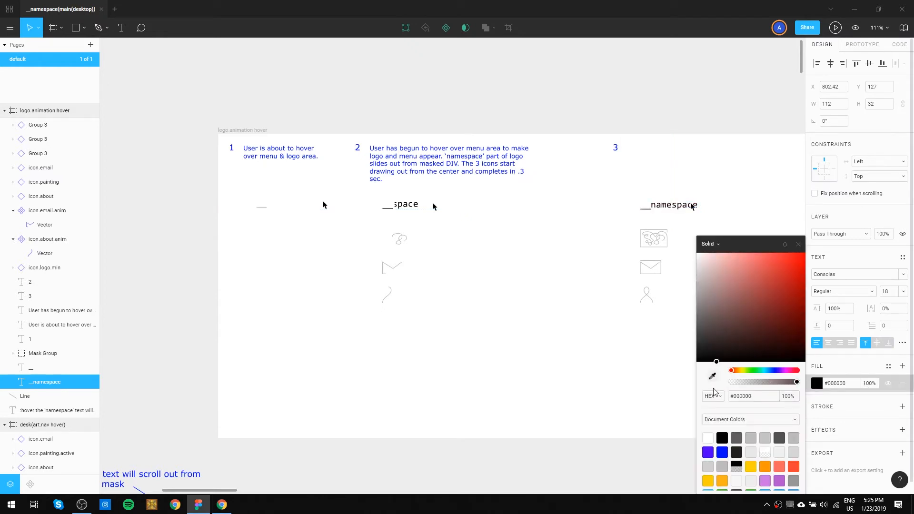
{"action": "left_click", "coordinate": [583, 369]}
Shift state 3's number, logo text, cursor and three icons together to the left, closer to state 2.
{"action": "left_click_drag", "start_coordinate": [588, 358], "coordinate": [465, 312]}
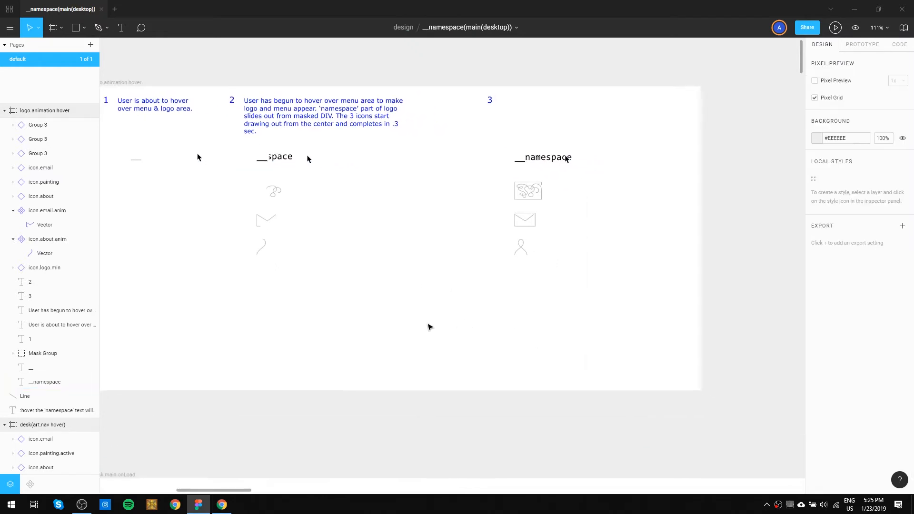
{"action": "left_click_drag", "start_coordinate": [575, 341], "coordinate": [511, 181]}
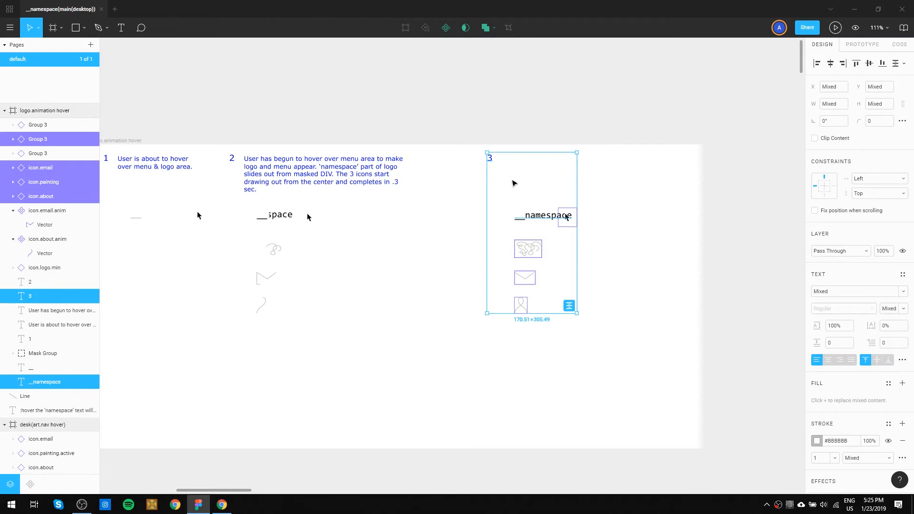
{"action": "left_click_drag", "start_coordinate": [540, 217], "coordinate": [511, 217]}
{"action": "left_click", "coordinate": [600, 292]}
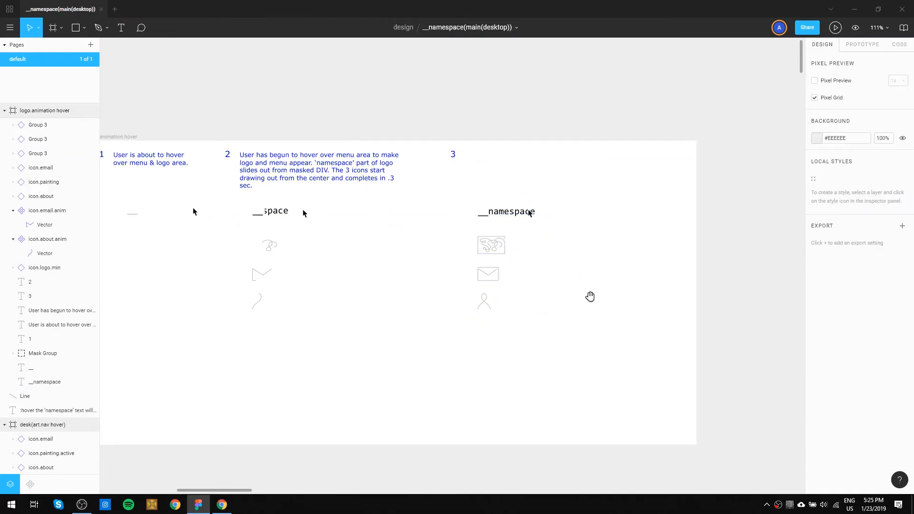
Widen the logo.animation hover frame by extending its right edge farther past state 3.
{"action": "left_click_drag", "start_coordinate": [593, 312], "coordinate": [584, 233]}
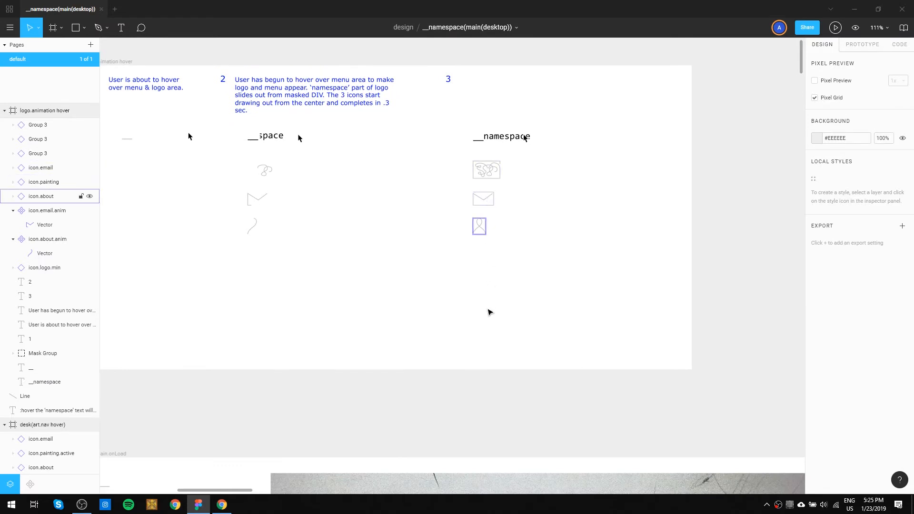
{"action": "scroll", "coordinate": [484, 320], "scroll_direction": "down", "scroll_amount": 5}
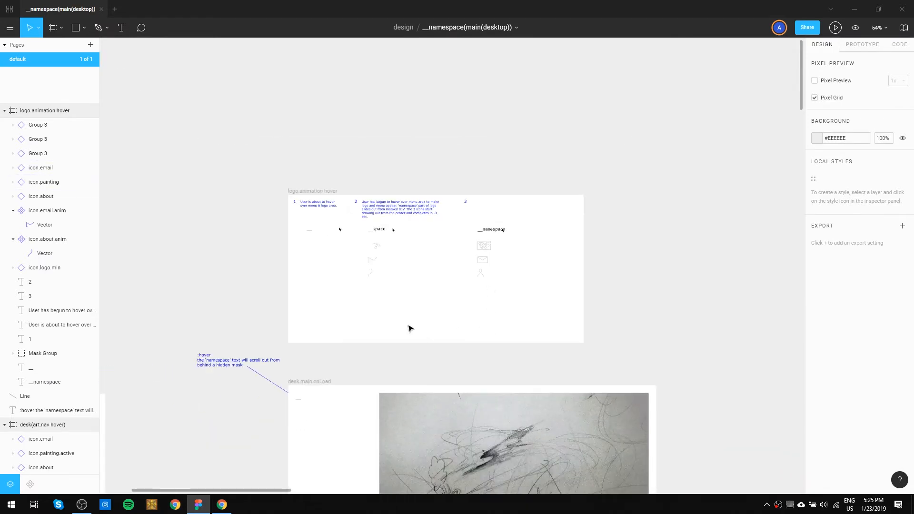
{"action": "scroll", "coordinate": [447, 304], "scroll_direction": "up", "scroll_amount": 3}
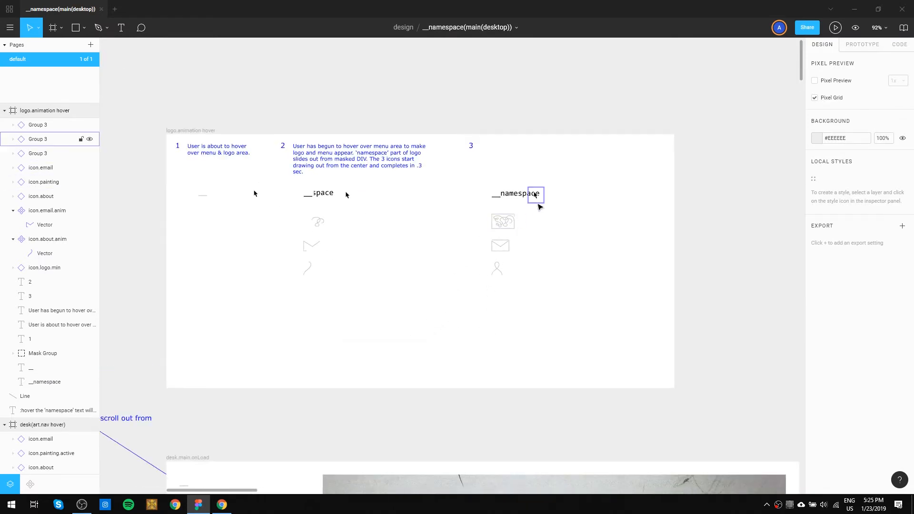
{"action": "scroll", "coordinate": [595, 234], "scroll_direction": "right", "scroll_amount": 3}
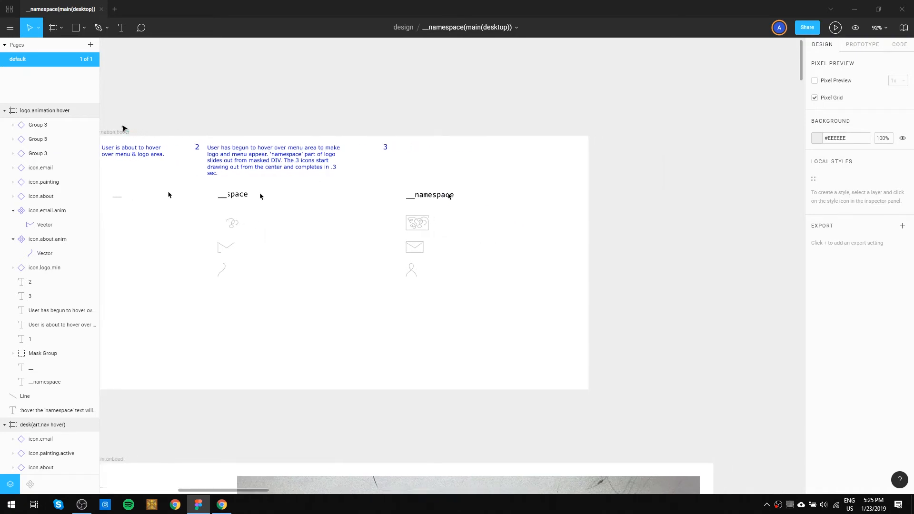
{"action": "left_click", "coordinate": [120, 134]}
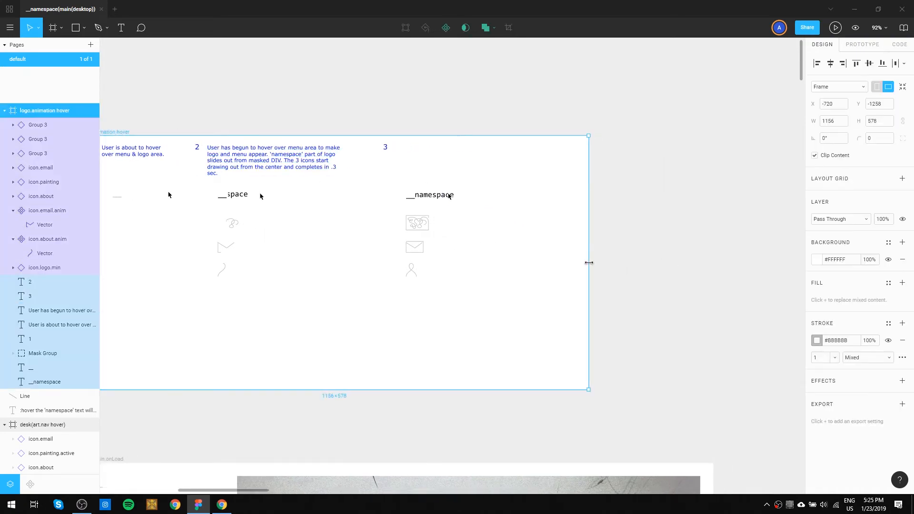
{"action": "left_click_drag", "start_coordinate": [588, 262], "coordinate": [713, 257]}
{"action": "left_click", "coordinate": [408, 238]}
{"action": "left_click_drag", "start_coordinate": [407, 239], "coordinate": [561, 263]}
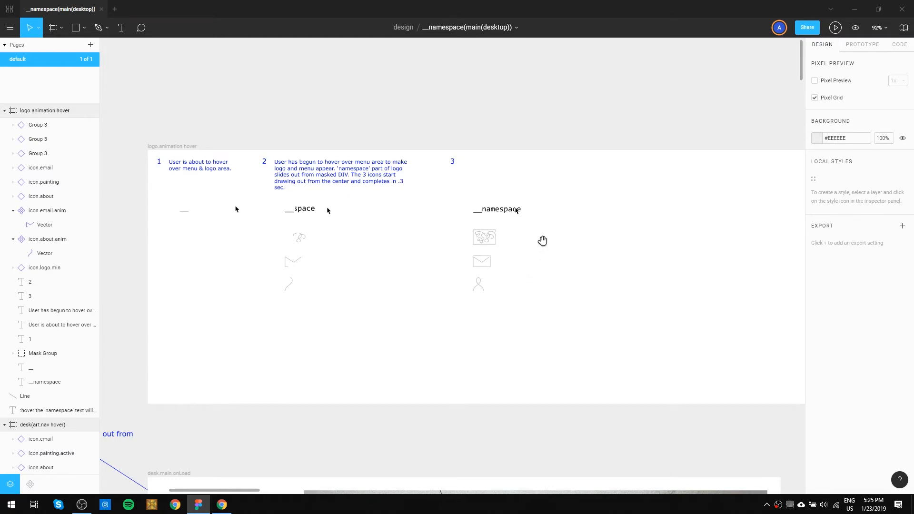
Duplicate state 3's number, logo text, cursor and three icons and place the copy beside it as another state.
{"action": "left_click_drag", "start_coordinate": [539, 243], "coordinate": [455, 263]}
{"action": "left_click_drag", "start_coordinate": [452, 342], "coordinate": [349, 174]}
{"action": "left_click_drag", "start_coordinate": [405, 232], "coordinate": [524, 232]}
{"action": "left_click", "coordinate": [630, 261]}
Change the copied state's number to 4 and move its cursor graphic down beside the painting icon.
{"action": "left_click", "coordinate": [483, 181]}
{"action": "double_click", "coordinate": [485, 181]}
{"action": "type", "text": "4"}
{"action": "key", "text": "Escape"}
{"action": "left_click_drag", "start_coordinate": [549, 232], "coordinate": [537, 262]}
Apply the grey #BBBBBB fill of state 1's underscore logo to state 4's "__namespace" logo text.
{"action": "left_click", "coordinate": [530, 227]}
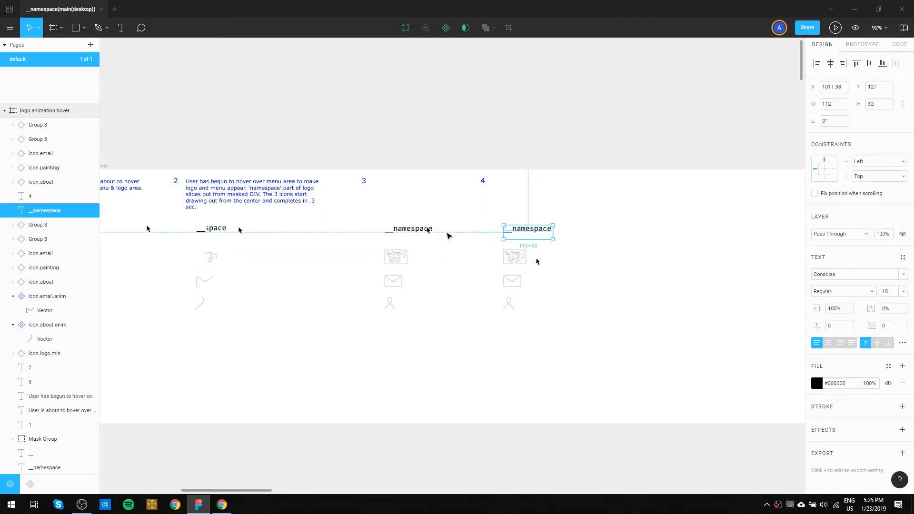
{"action": "left_click_drag", "start_coordinate": [149, 253], "coordinate": [208, 256]}
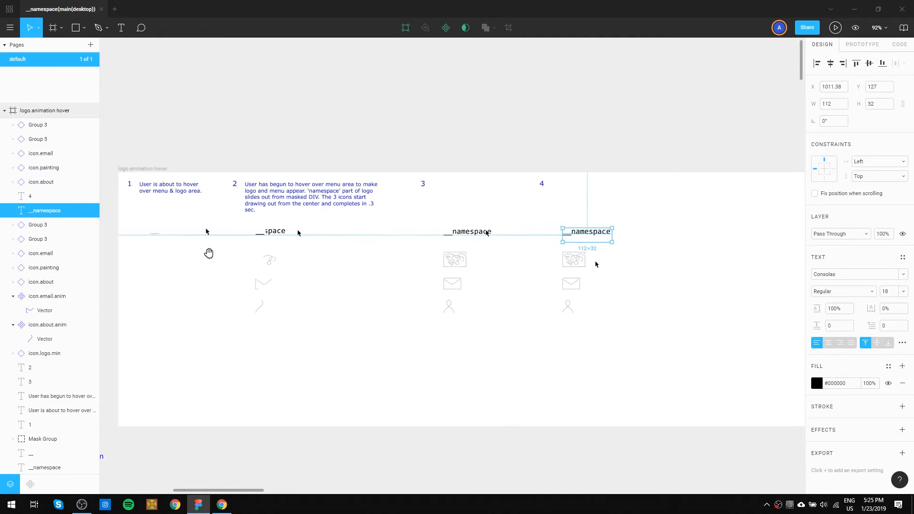
{"action": "left_click", "coordinate": [159, 235]}
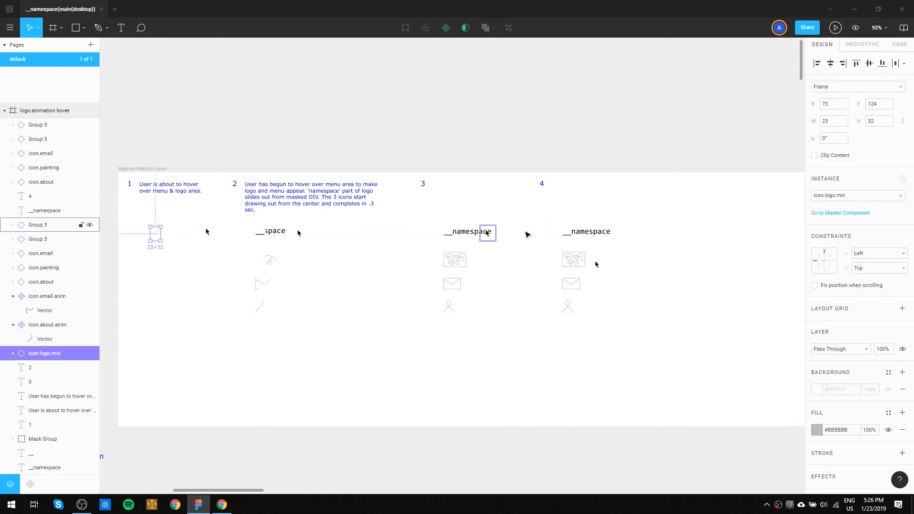
{"action": "left_click", "coordinate": [578, 237]}
{"action": "left_click", "coordinate": [628, 255]}
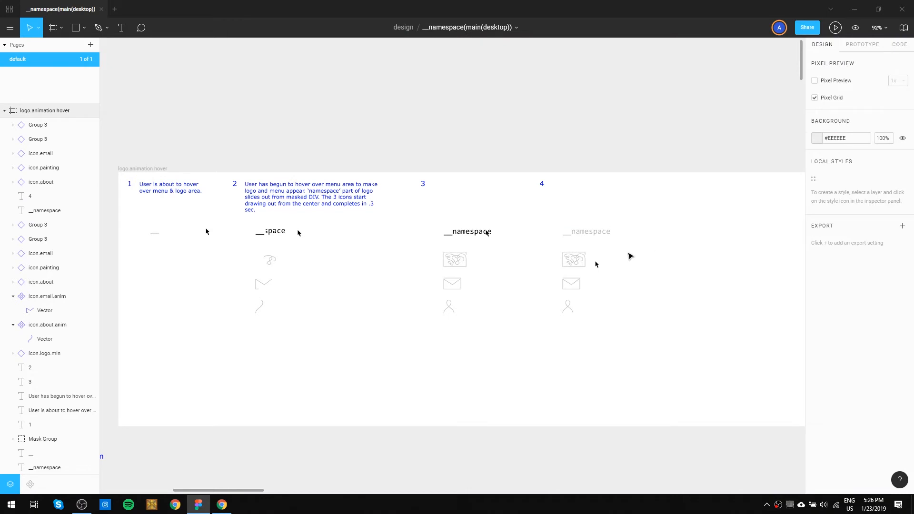
Detach state 4's painting icon from its component and create a new component from it.
{"action": "left_click", "coordinate": [573, 264]}
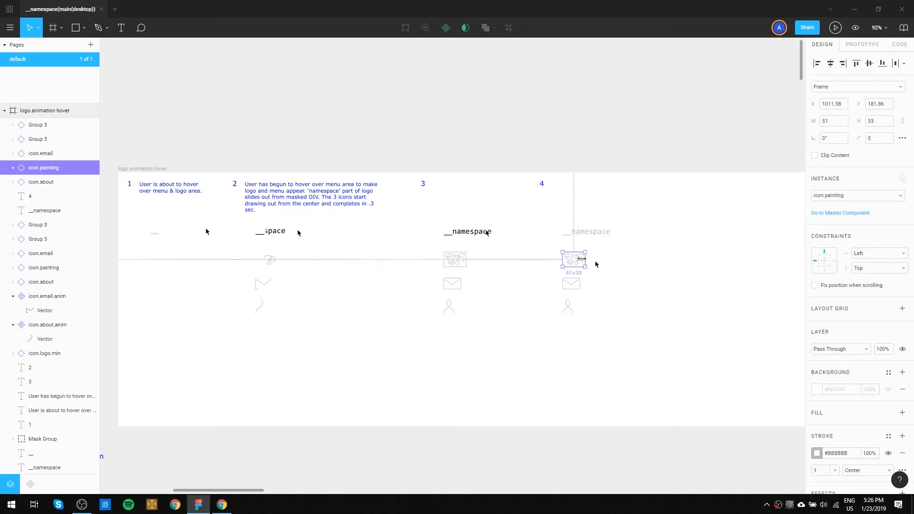
{"action": "right_click", "coordinate": [577, 263]}
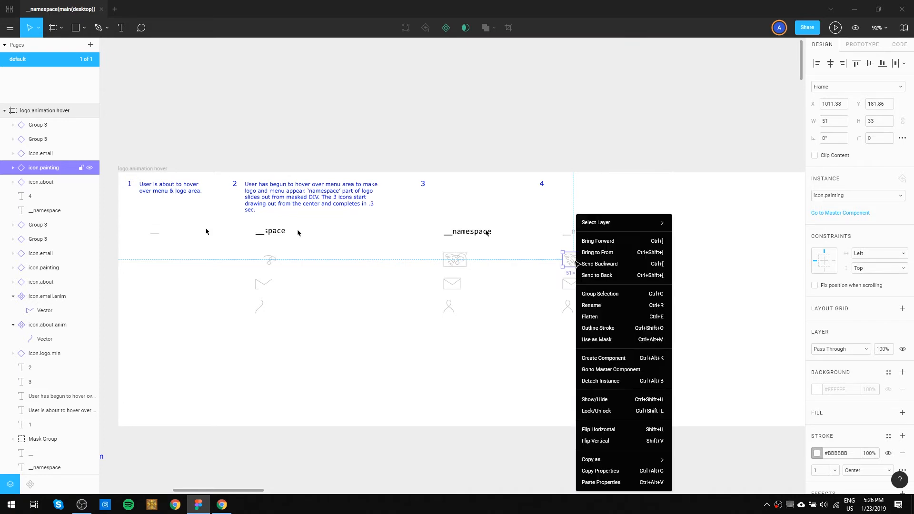
{"action": "left_click", "coordinate": [626, 380]}
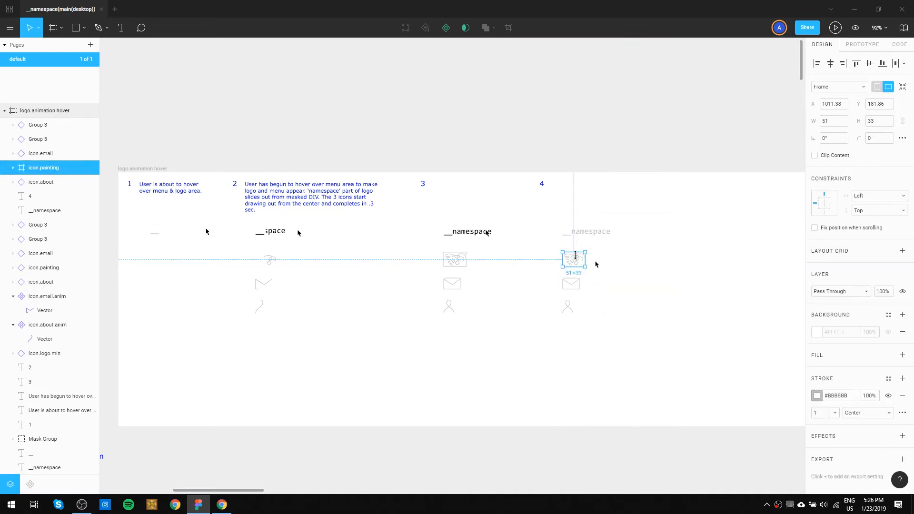
{"action": "key", "text": "ctrl+alt+k"}
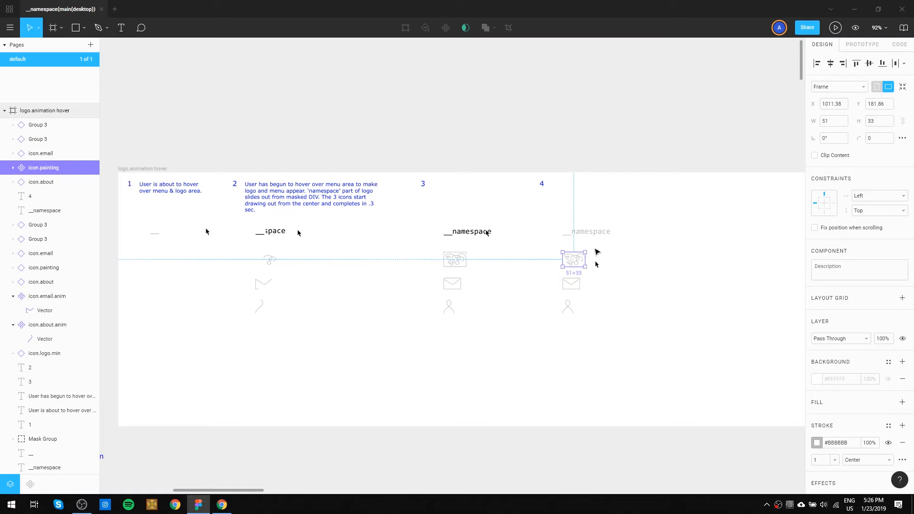
Cut the new painting component out of state 4 and paste it into the components frame, level with the original painting icon.
{"action": "key", "text": "Delete"}
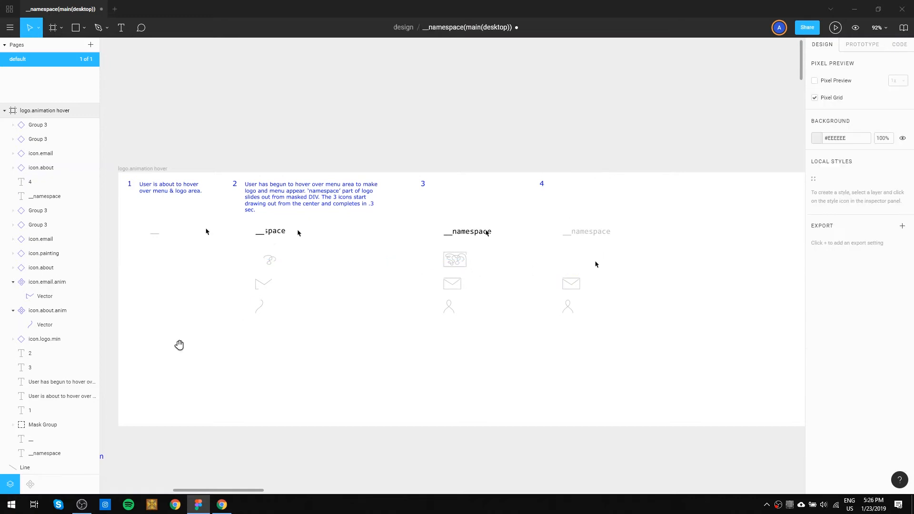
{"action": "scroll", "coordinate": [182, 343], "scroll_direction": "left", "scroll_amount": 10}
{"action": "left_click_drag", "start_coordinate": [486, 322], "coordinate": [706, 127]}
{"action": "left_click_drag", "start_coordinate": [530, 374], "coordinate": [381, 227]}
{"action": "left_click_drag", "start_coordinate": [704, 253], "coordinate": [588, 303]}
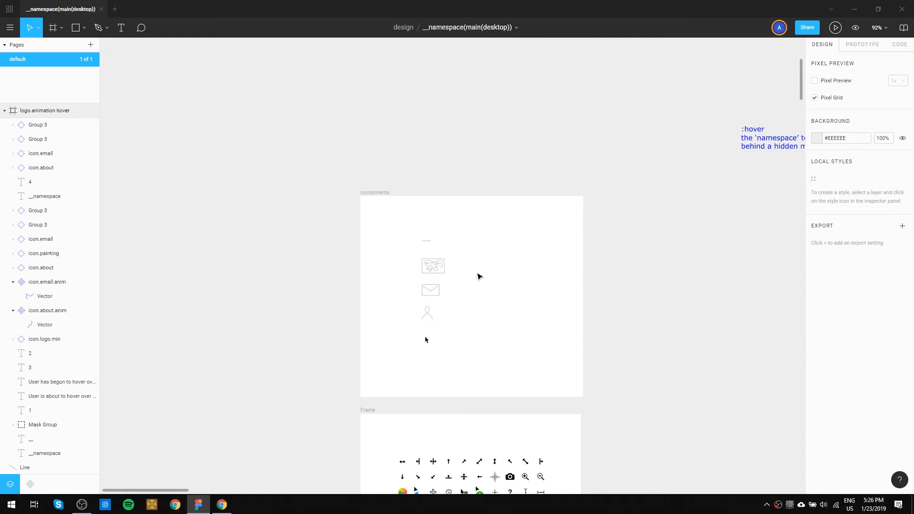
{"action": "key", "text": "ctrl+v"}
{"action": "left_click_drag", "start_coordinate": [455, 269], "coordinate": [472, 270]}
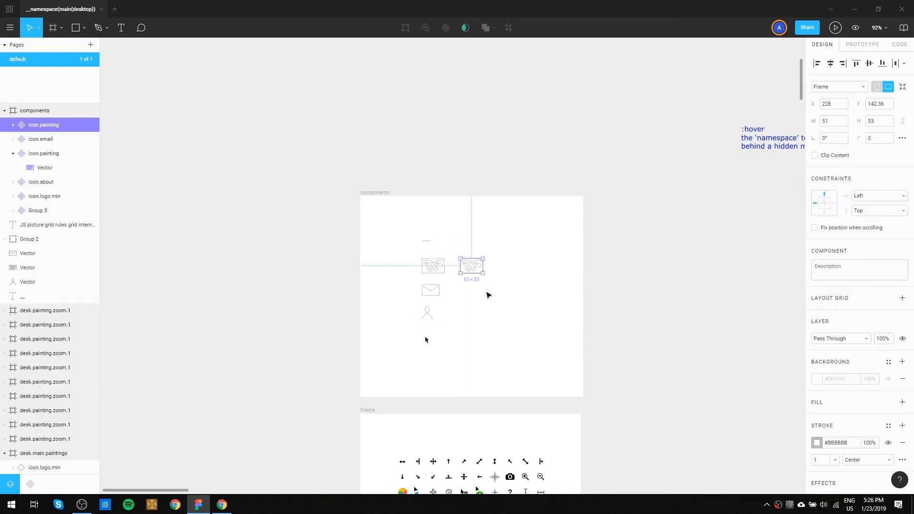
Set the stroke of the new painting component in the components frame to black, #000000.
{"action": "left_click", "coordinate": [486, 292]}
{"action": "scroll", "coordinate": [470, 276], "scroll_direction": "up", "scroll_amount": 3}
{"action": "right_click", "coordinate": [473, 265]}
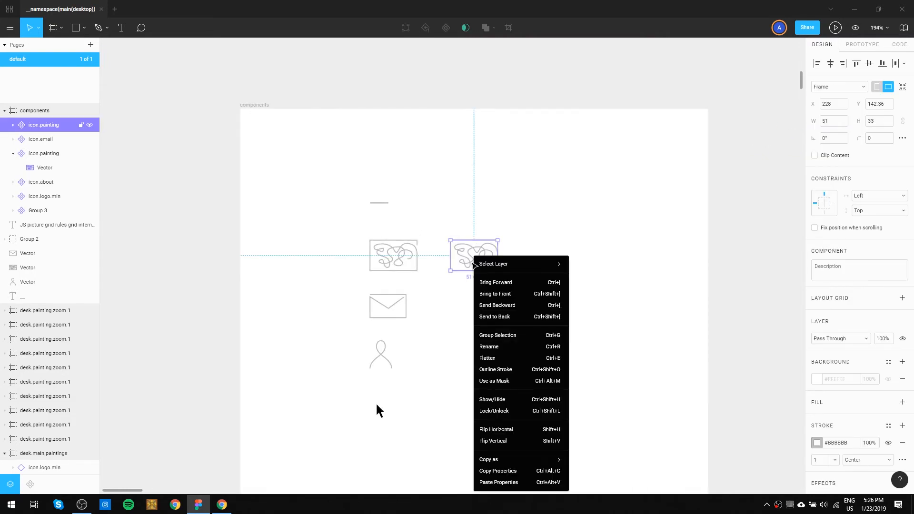
{"action": "left_click", "coordinate": [581, 267]}
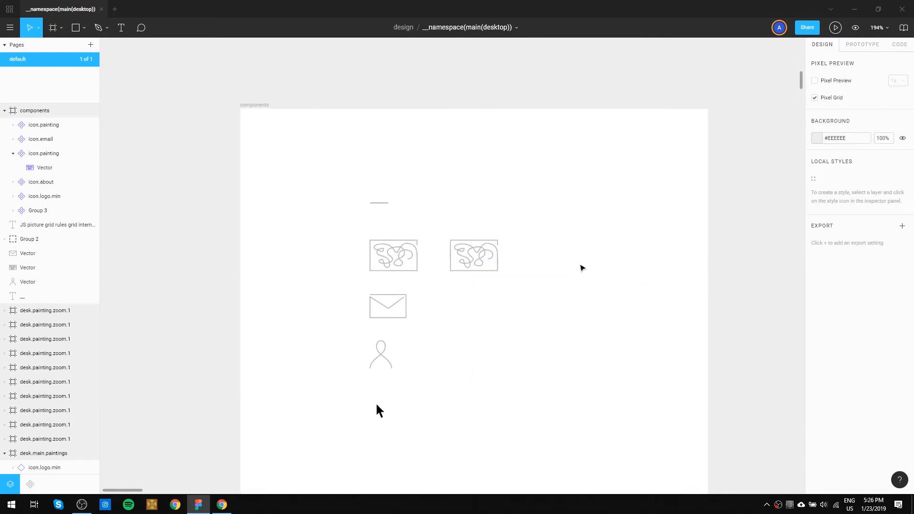
{"action": "left_click", "coordinate": [483, 264]}
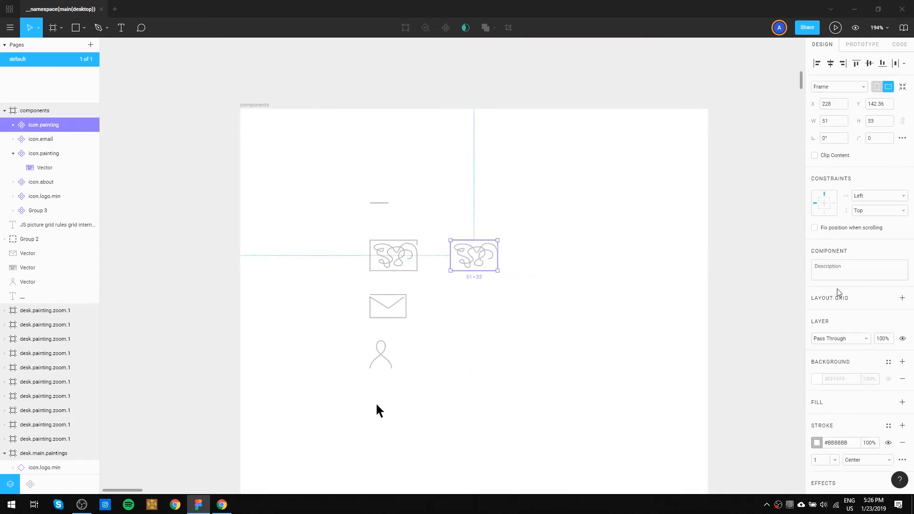
{"action": "left_click", "coordinate": [817, 442]}
{"action": "left_click_drag", "start_coordinate": [706, 310], "coordinate": [629, 410]}
{"action": "left_click", "coordinate": [567, 355]}
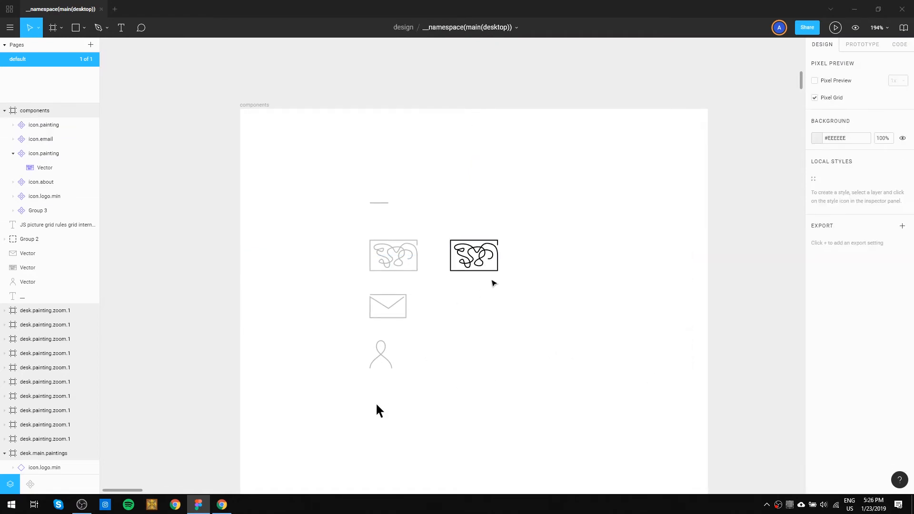
Duplicate the email and about icons and align the copies in a column beneath the black painting icon.
{"action": "left_click", "coordinate": [376, 310]}
{"action": "left_click_drag", "start_coordinate": [400, 352], "coordinate": [426, 372]}
{"action": "left_click_drag", "start_coordinate": [365, 314], "coordinate": [514, 337]}
{"action": "left_click", "coordinate": [544, 315]}
{"action": "left_click_drag", "start_coordinate": [488, 386], "coordinate": [447, 297]}
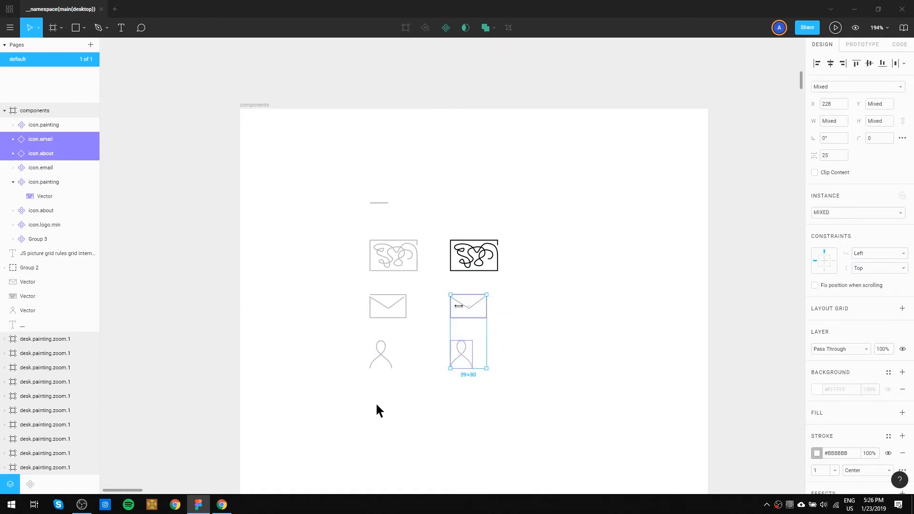
Detach the copied email and about icons from their components and create a new component from the email copy.
{"action": "right_click", "coordinate": [478, 307]}
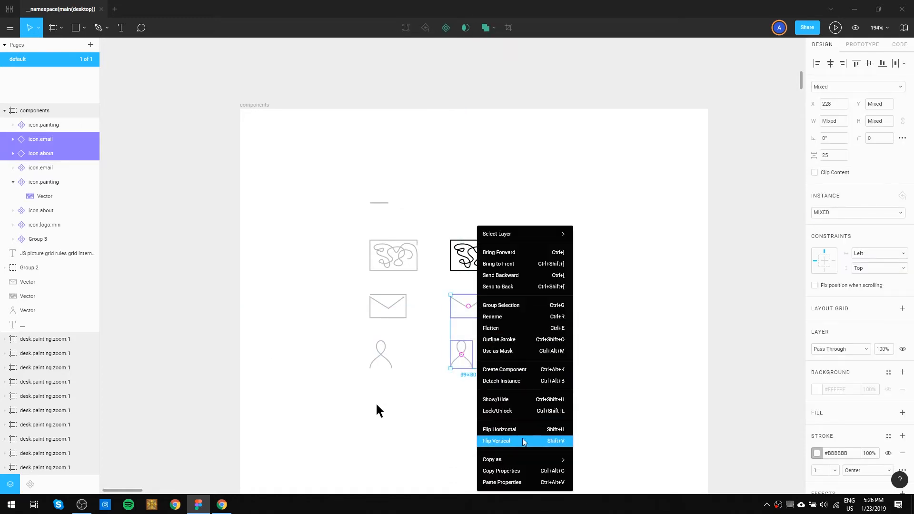
{"action": "left_click", "coordinate": [523, 381]}
{"action": "left_click", "coordinate": [523, 319]}
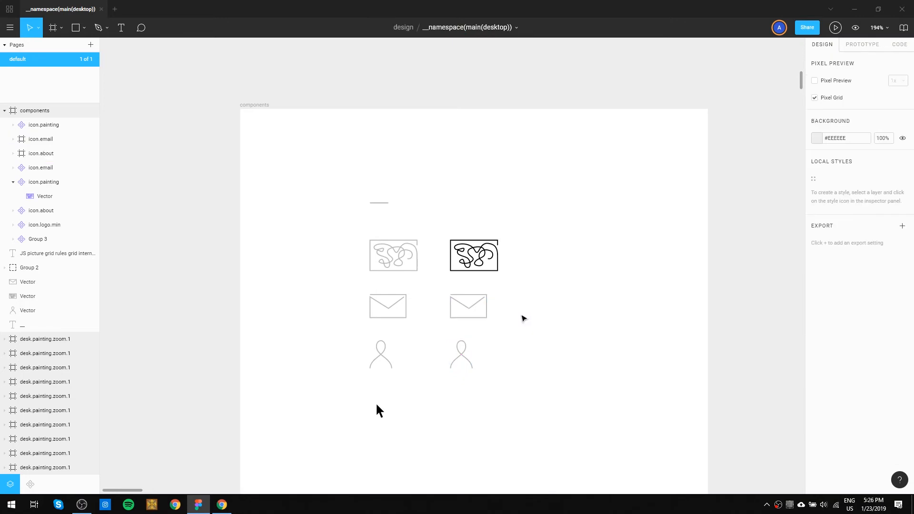
{"action": "left_click", "coordinate": [483, 308]}
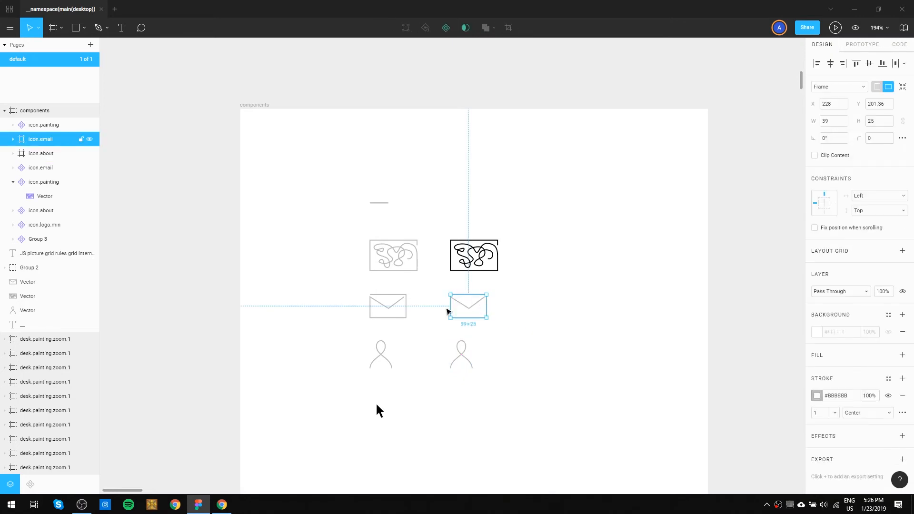
{"action": "key", "text": "ctrl+alt+k"}
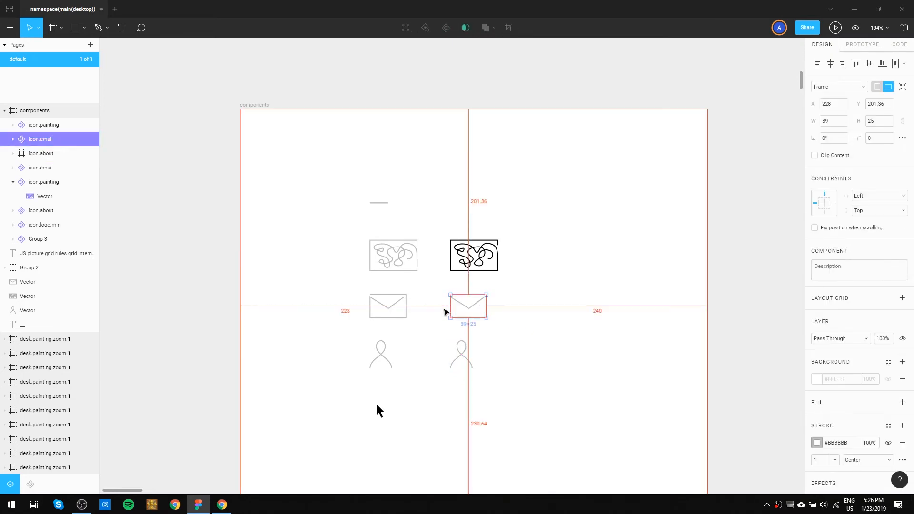
Rename the black painting component as icon.painting.hov.
{"action": "left_click", "coordinate": [469, 247]}
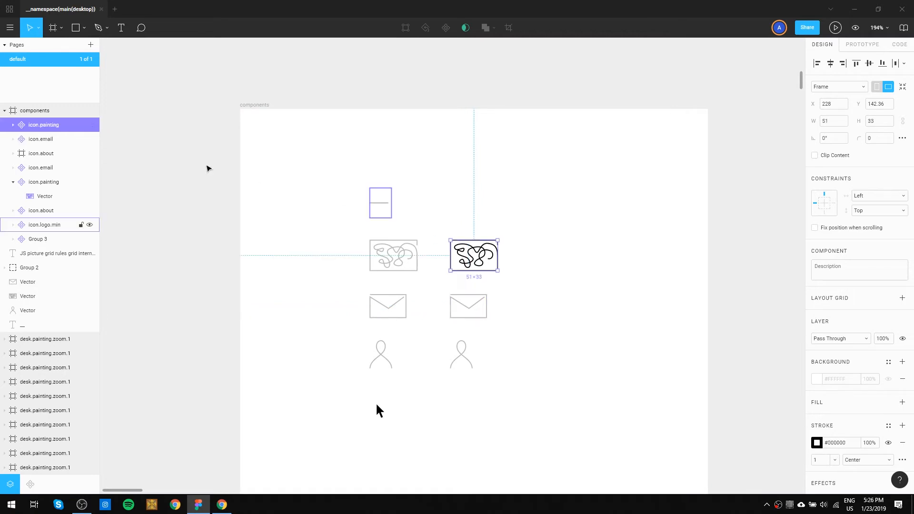
{"action": "double_click", "coordinate": [64, 129]}
{"action": "left_click", "coordinate": [64, 129]}
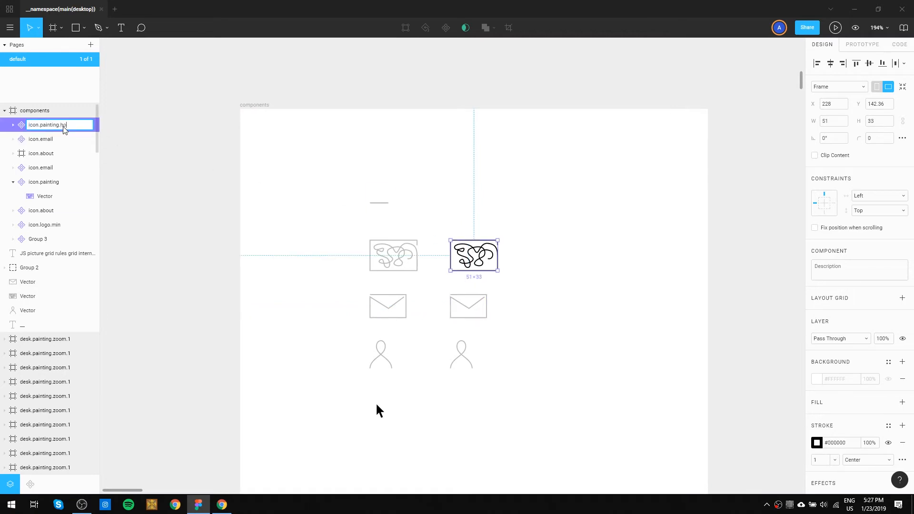
{"action": "key", "text": "Return"}
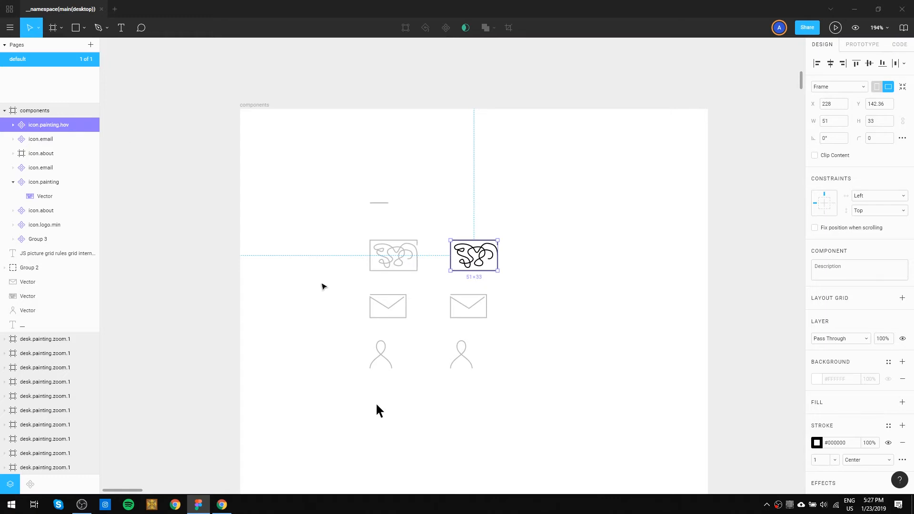
Rename the new email component as icon.email.hov.
{"action": "left_click", "coordinate": [469, 308]}
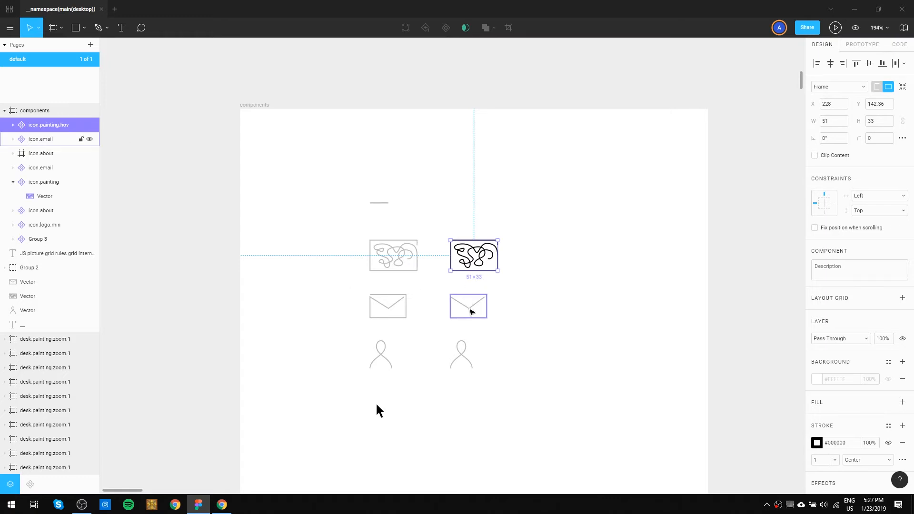
{"action": "double_click", "coordinate": [61, 140]}
{"action": "left_click", "coordinate": [62, 140]}
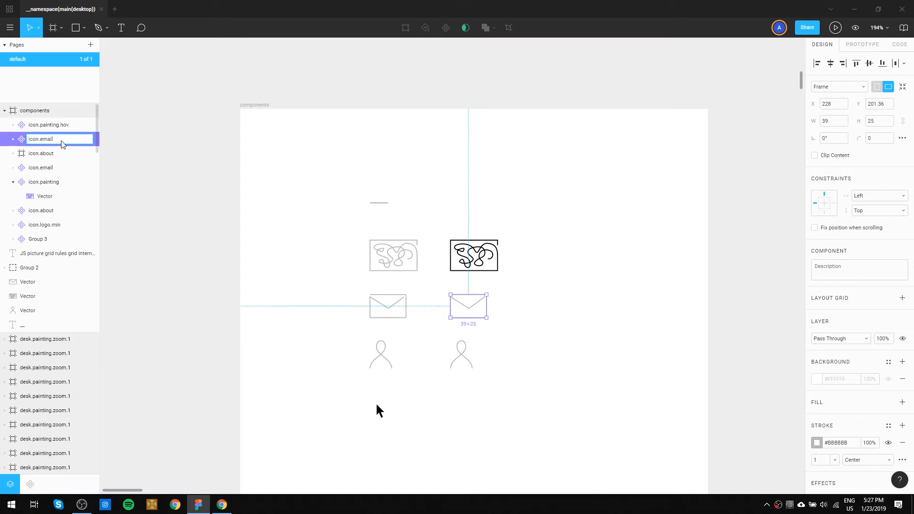
{"action": "key", "text": "Return"}
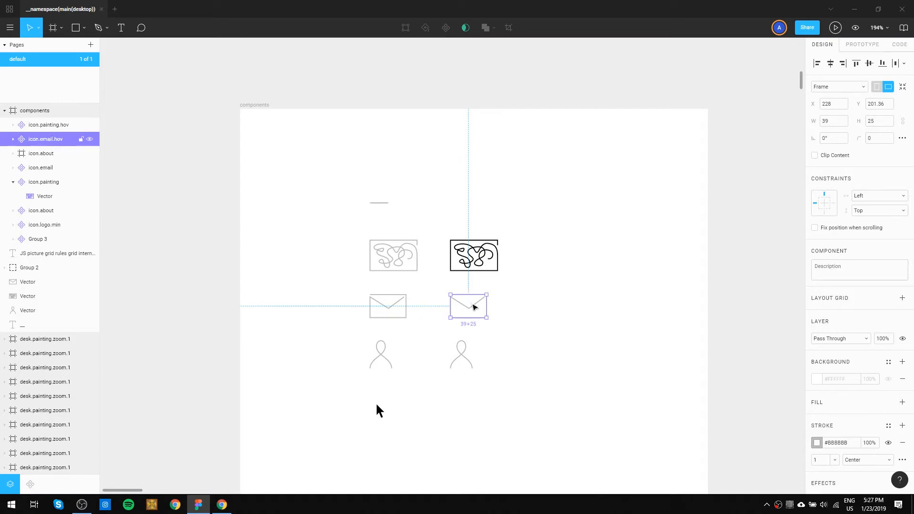
Rename the copied about icon's frame as icon.about.hov.
{"action": "left_click", "coordinate": [462, 349]}
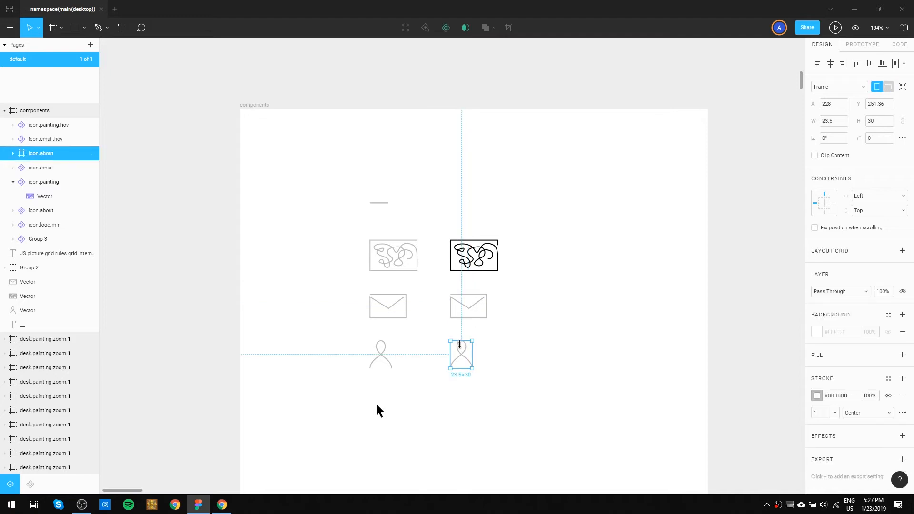
{"action": "double_click", "coordinate": [49, 154]}
{"action": "left_click", "coordinate": [63, 152]}
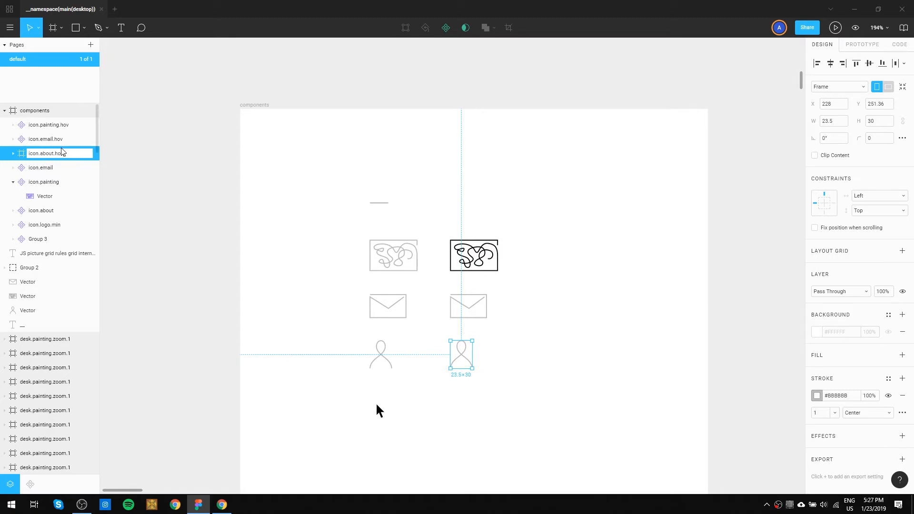
{"action": "key", "text": "Return"}
Copy the black #000000 stroke of icon.painting.hov onto icon.email.hov and icon.about.hov.
{"action": "left_click", "coordinate": [478, 265]}
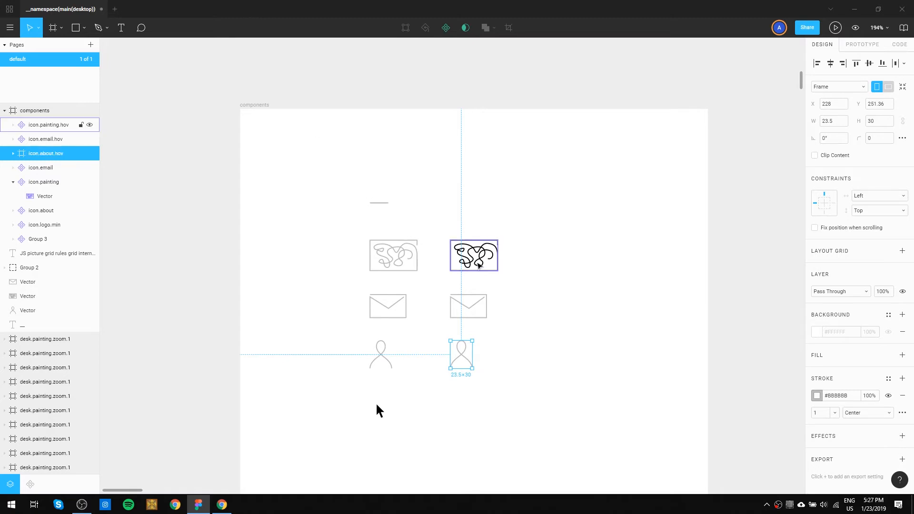
{"action": "left_click", "coordinate": [475, 305]}
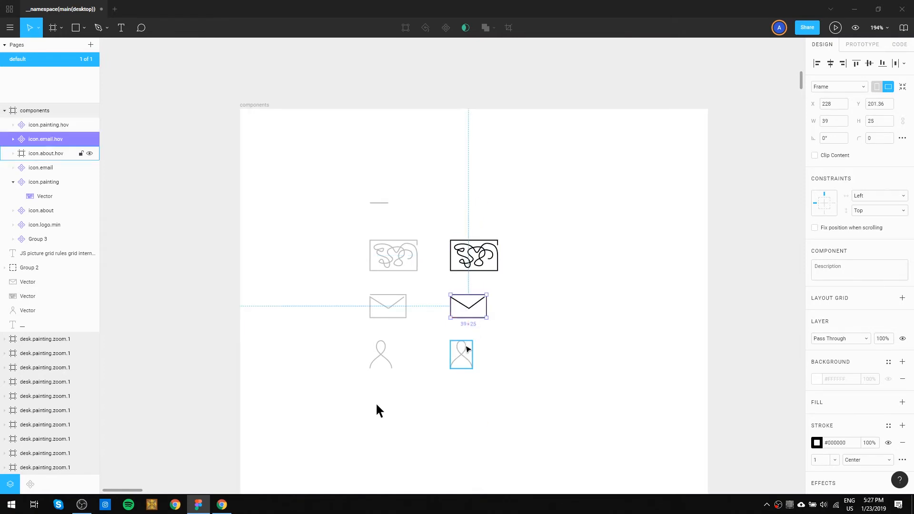
{"action": "left_click", "coordinate": [467, 350]}
{"action": "left_click", "coordinate": [536, 369]}
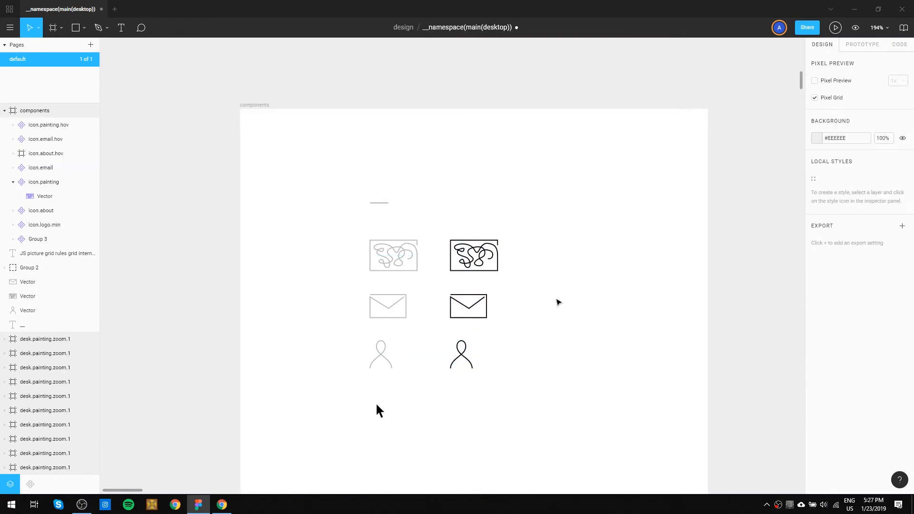
Copy icon.painting.hov, icon.email.hov and icon.about.hov into the logo.animation hover frame, placing them over the grey icons of state 4.
{"action": "left_click_drag", "start_coordinate": [567, 294], "coordinate": [408, 198]}
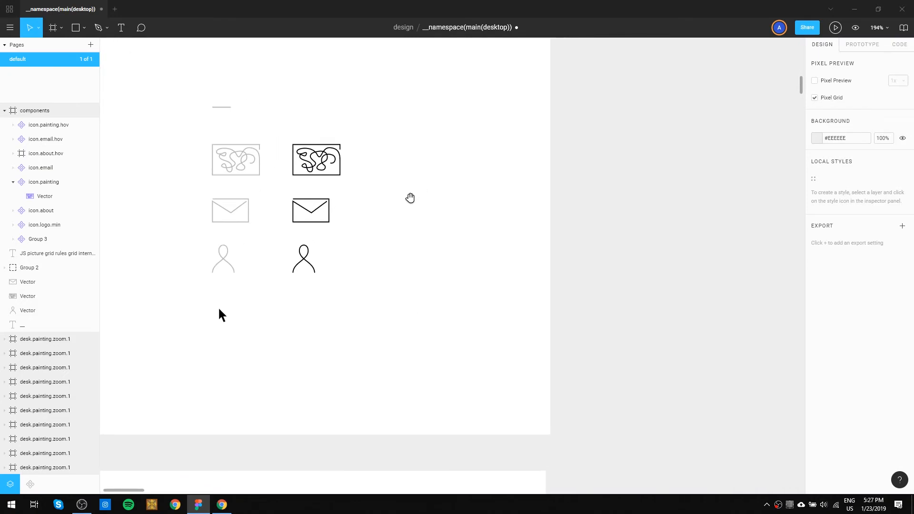
{"action": "scroll", "coordinate": [435, 230], "scroll_direction": "down", "scroll_amount": 5}
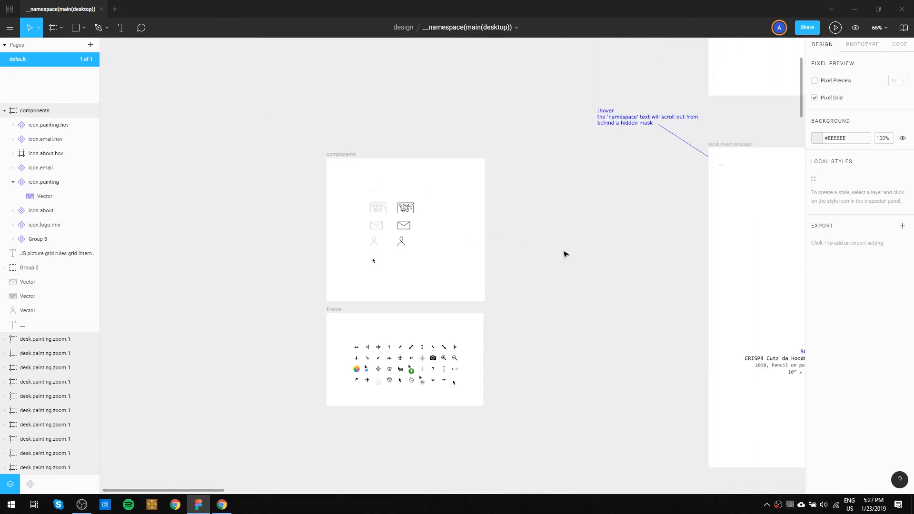
{"action": "left_click_drag", "start_coordinate": [563, 254], "coordinate": [494, 256]}
{"action": "left_click_drag", "start_coordinate": [373, 269], "coordinate": [333, 206]}
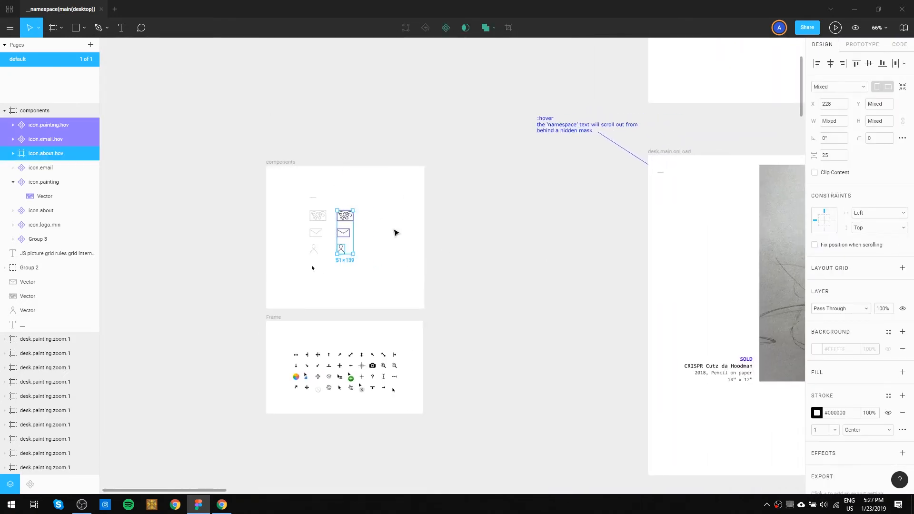
{"action": "left_click_drag", "start_coordinate": [561, 219], "coordinate": [294, 372]}
{"action": "left_click_drag", "start_coordinate": [525, 223], "coordinate": [332, 300]}
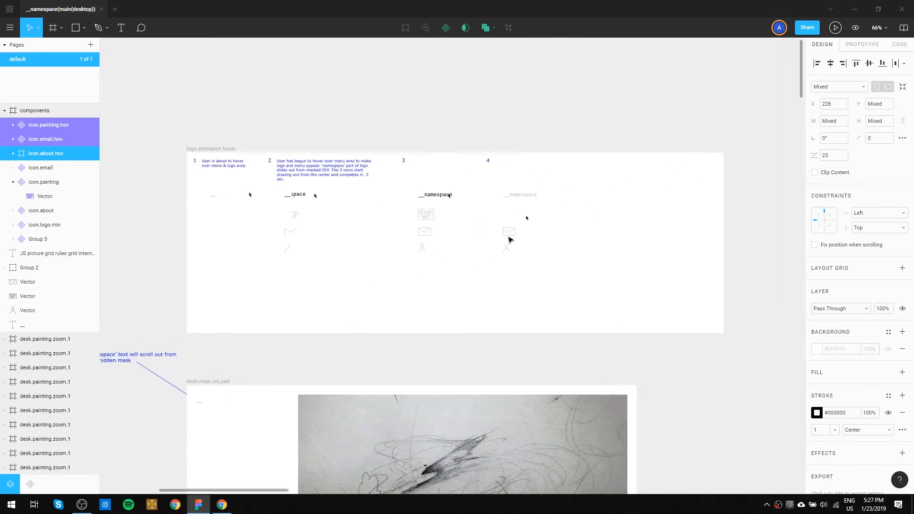
{"action": "scroll", "coordinate": [506, 243], "scroll_direction": "up", "scroll_amount": 5}
{"action": "key", "text": "ctrl+v"}
{"action": "left_click_drag", "start_coordinate": [461, 244], "coordinate": [522, 216]}
{"action": "left_click", "coordinate": [543, 257]}
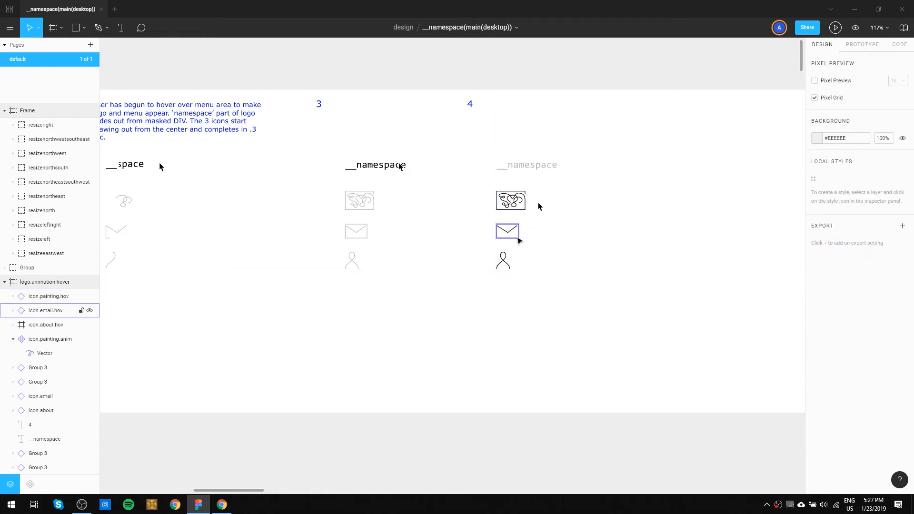
Duplicate the three black hover icons of state 4 into a new column beside it, aligned at the same height.
{"action": "key", "text": "ctrl+z"}
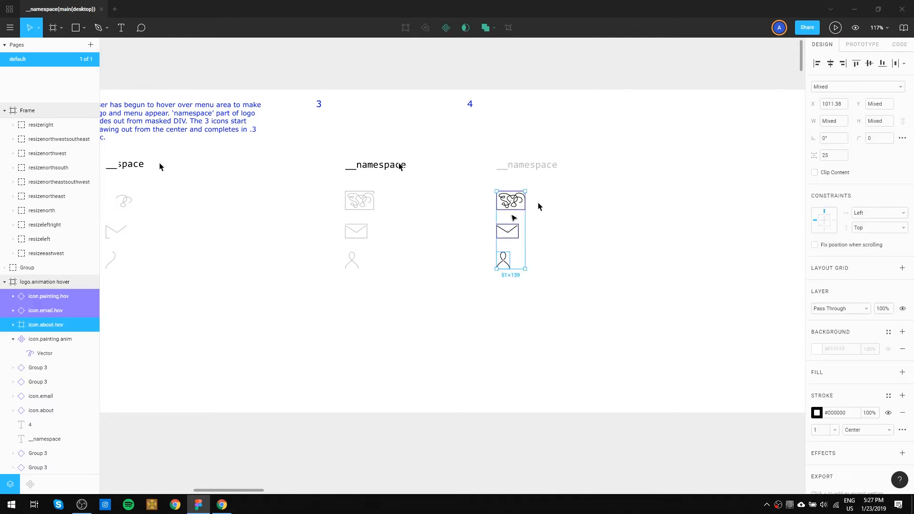
{"action": "left_click_drag", "start_coordinate": [512, 204], "coordinate": [655, 210], "text": "alt"}
{"action": "left_click", "coordinate": [589, 257]}
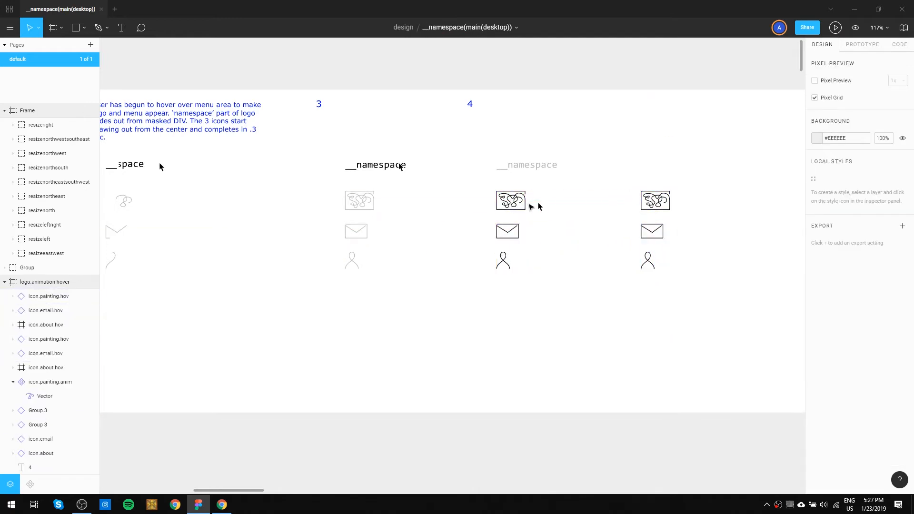
Delete the black email and about icons from state 4, leaving the black painting icon and the grey ones beneath.
{"action": "left_click", "coordinate": [514, 208]}
{"action": "left_click", "coordinate": [514, 234]}
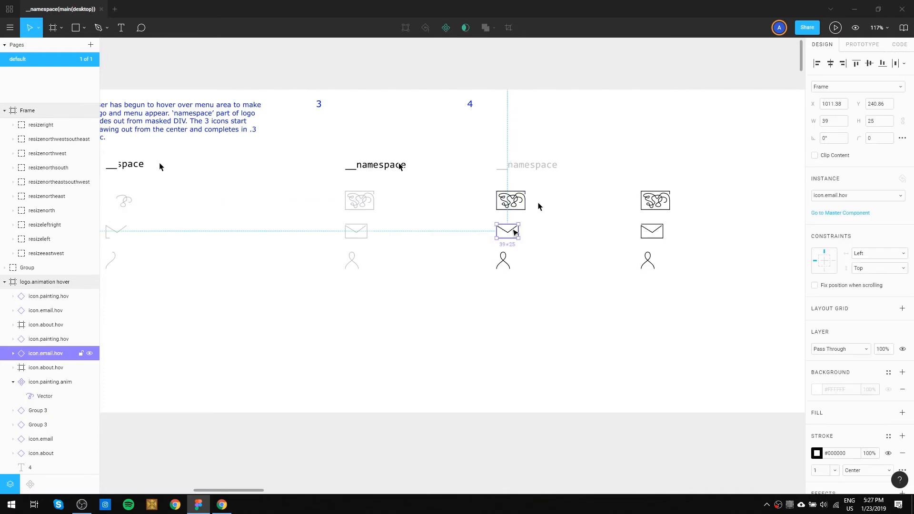
{"action": "key", "text": "Delete"}
{"action": "left_click", "coordinate": [503, 261]}
{"action": "key", "text": "Delete"}
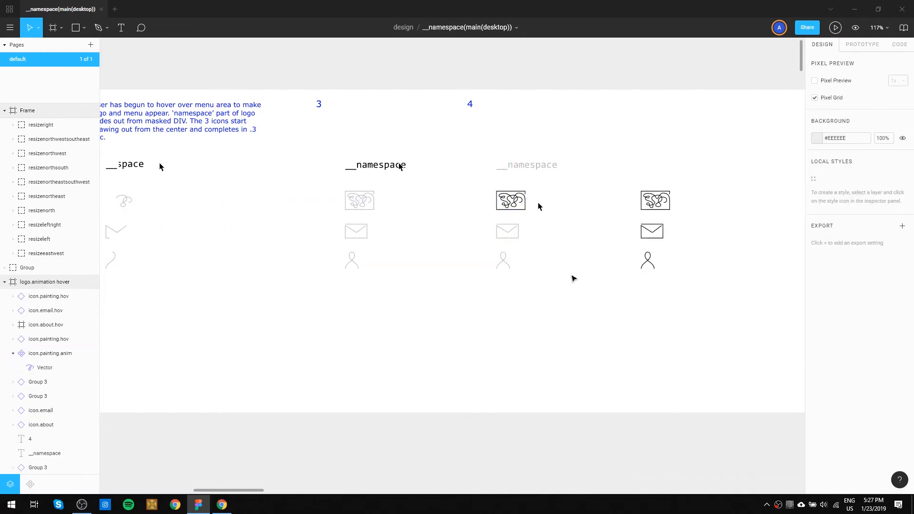
{"action": "left_click_drag", "start_coordinate": [550, 261], "coordinate": [432, 277]}
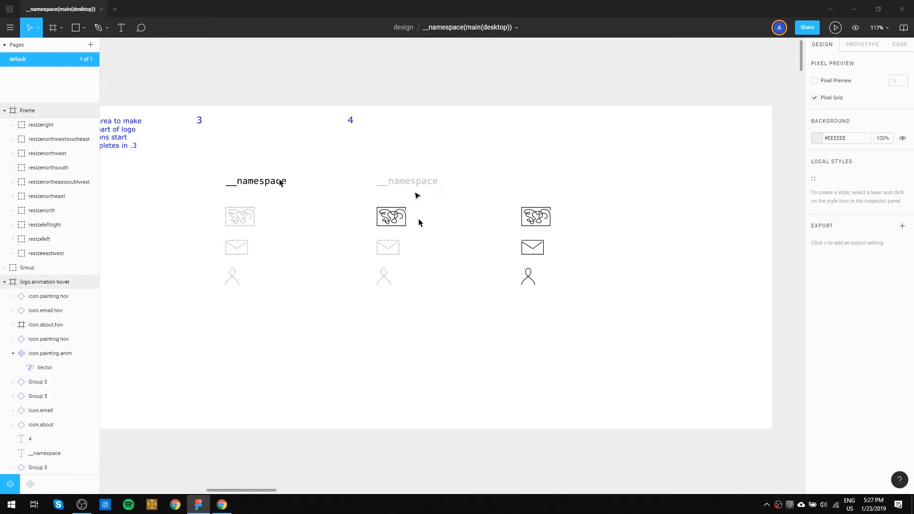
{"action": "mouse_move", "coordinate": [393, 181]}
{"action": "left_mouse_down"}
{"action": "mouse_move", "coordinate": [438, 185]}
{"action": "mouse_move", "coordinate": [403, 187]}
{"action": "left_mouse_up"}
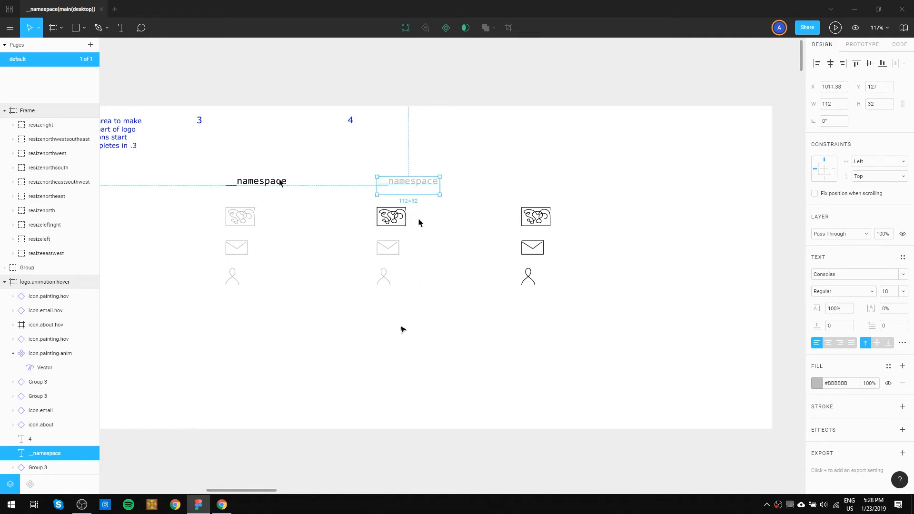
Delete the black painting and about icons from the column after state 4, keeping only the black email icon.
{"action": "left_click", "coordinate": [543, 219]}
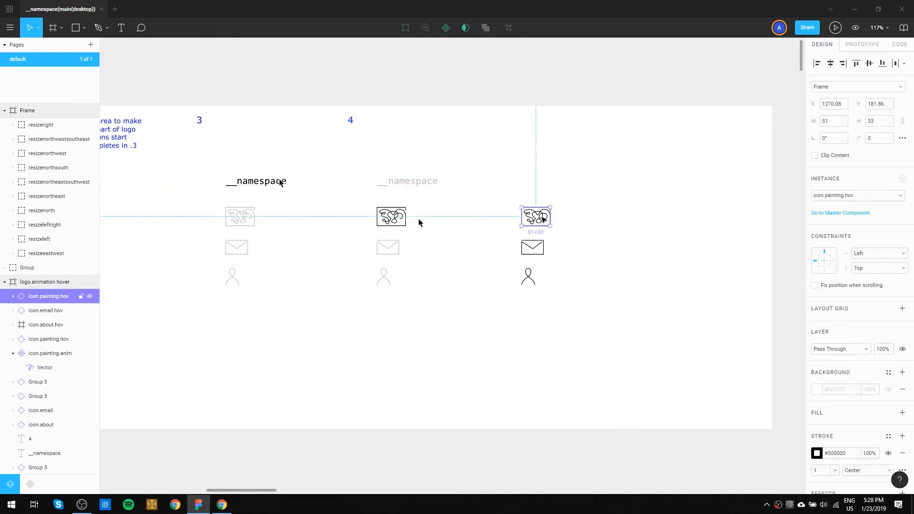
{"action": "key", "text": "Delete"}
{"action": "left_click", "coordinate": [530, 277]}
{"action": "key", "text": "Delete"}
Duplicate state 4's grey logo text and its three icons into the next column, aligned with the black email icon.
{"action": "left_click_drag", "start_coordinate": [400, 301], "coordinate": [361, 164]}
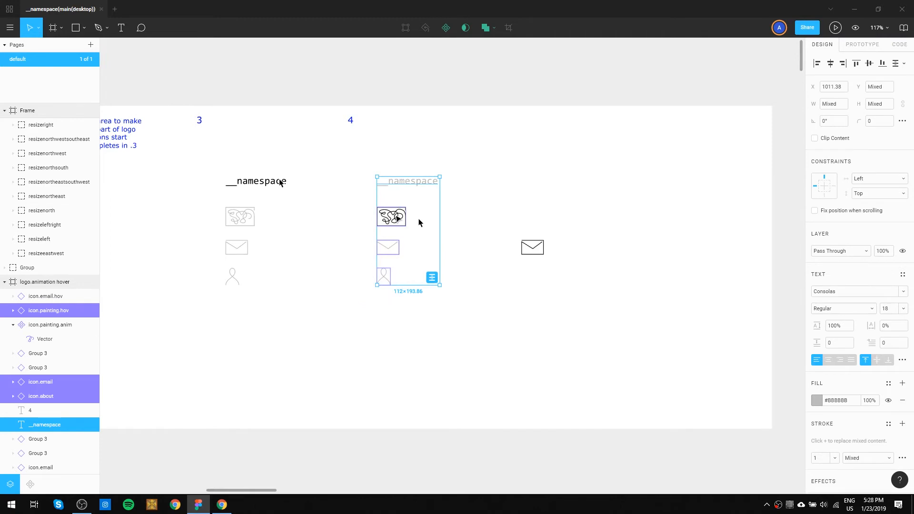
{"action": "left_click_drag", "start_coordinate": [397, 217], "coordinate": [542, 229], "text": "alt"}
{"action": "left_click", "coordinate": [621, 257]}
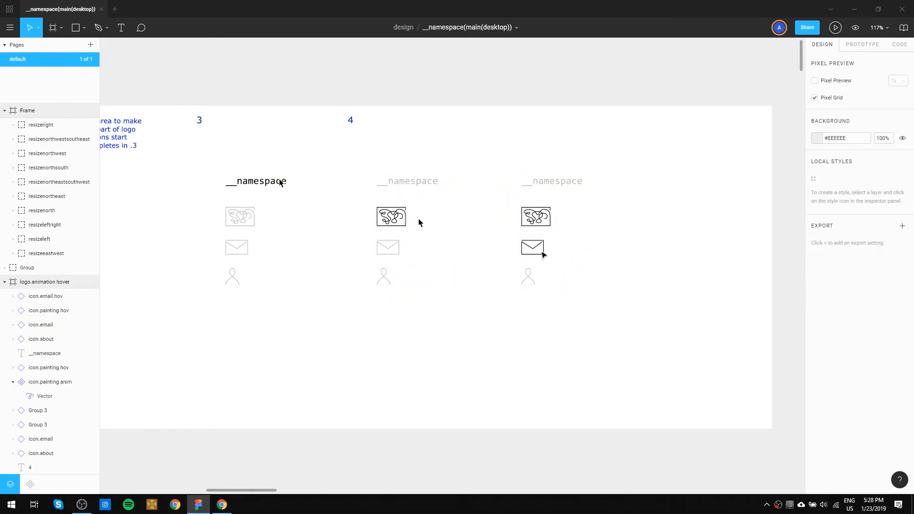
Remove the grey email icon beneath the new column's black one and paste icon.email.hov back in the same place.
{"action": "left_click", "coordinate": [535, 253]}
{"action": "key", "text": "Delete"}
{"action": "left_click", "coordinate": [535, 251]}
{"action": "key", "text": "Delete"}
{"action": "key", "text": "ctrl+v"}
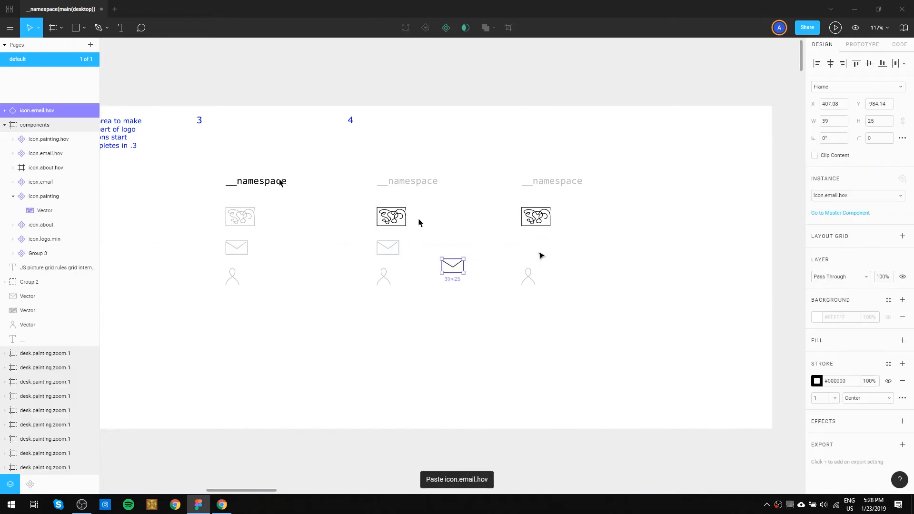
{"action": "key", "text": "ctrl+z"}
{"action": "key", "text": "ctrl+shift+v"}
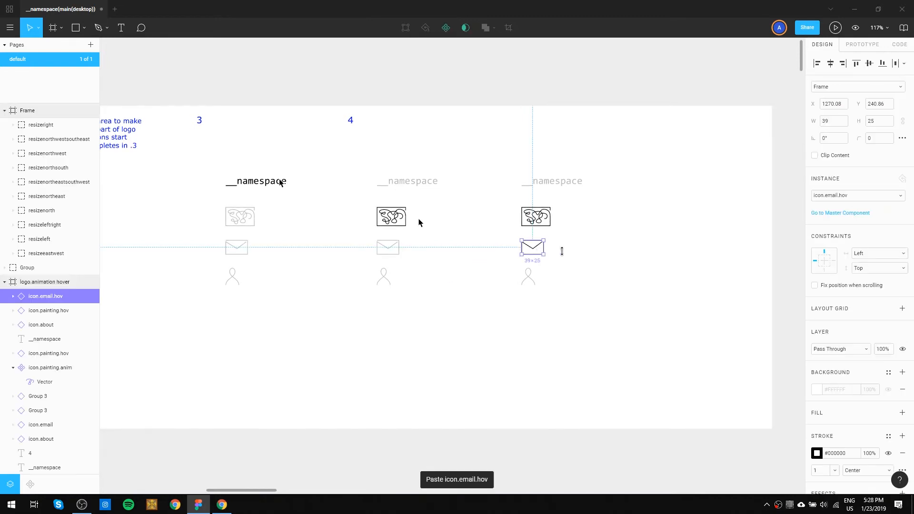
{"action": "left_click", "coordinate": [599, 260]}
Replace the new column's black painting icon with a copy of state 3's grey painting icon.
{"action": "left_click", "coordinate": [543, 222]}
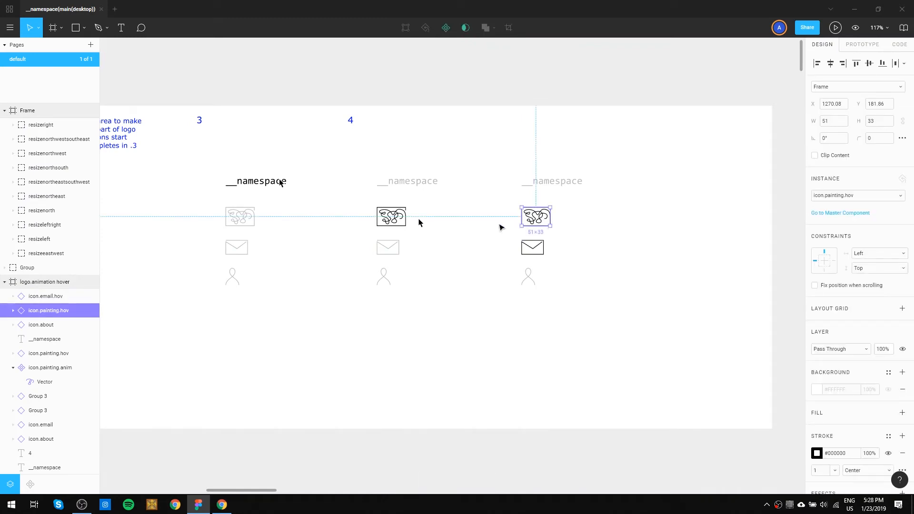
{"action": "key", "text": "Delete"}
{"action": "mouse_move", "coordinate": [236, 224]}
{"action": "left_mouse_down"}
{"action": "mouse_move", "coordinate": [531, 226]}
{"action": "mouse_move", "coordinate": [534, 245]}
{"action": "left_mouse_up"}
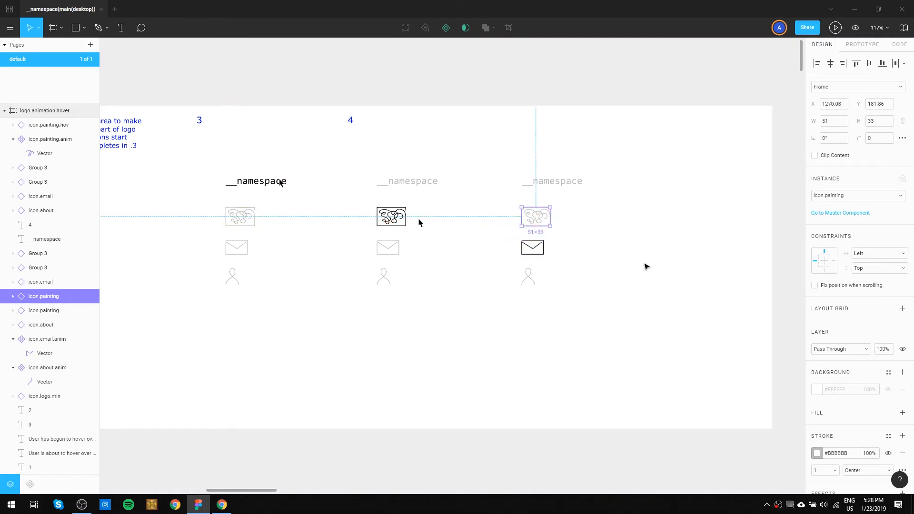
{"action": "left_click", "coordinate": [644, 263]}
Copy the mouse cursor from state 4 to beside the new column's email icon, and shift the original closer to its painting icon.
{"action": "left_click_drag", "start_coordinate": [636, 235], "coordinate": [502, 234]}
{"action": "left_click_drag", "start_coordinate": [346, 217], "coordinate": [508, 246]}
{"action": "left_click", "coordinate": [540, 247]}
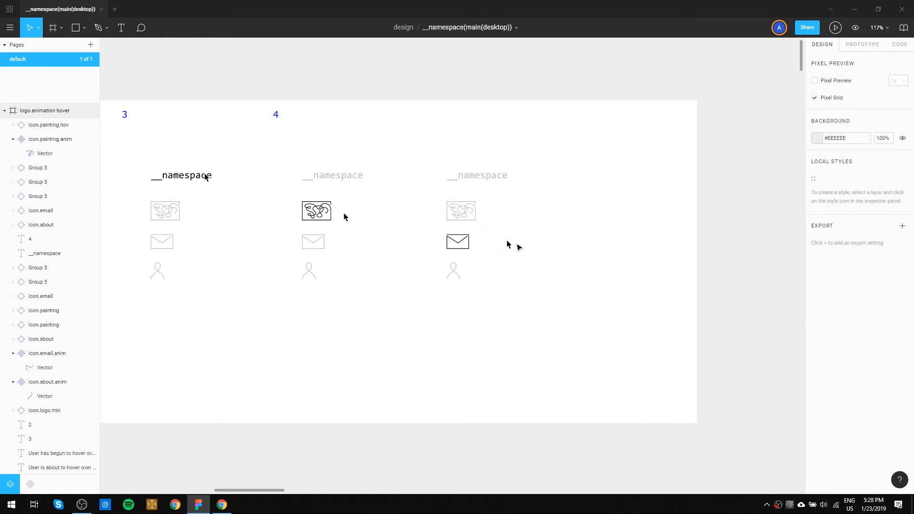
{"action": "left_click_drag", "start_coordinate": [346, 217], "coordinate": [339, 218]}
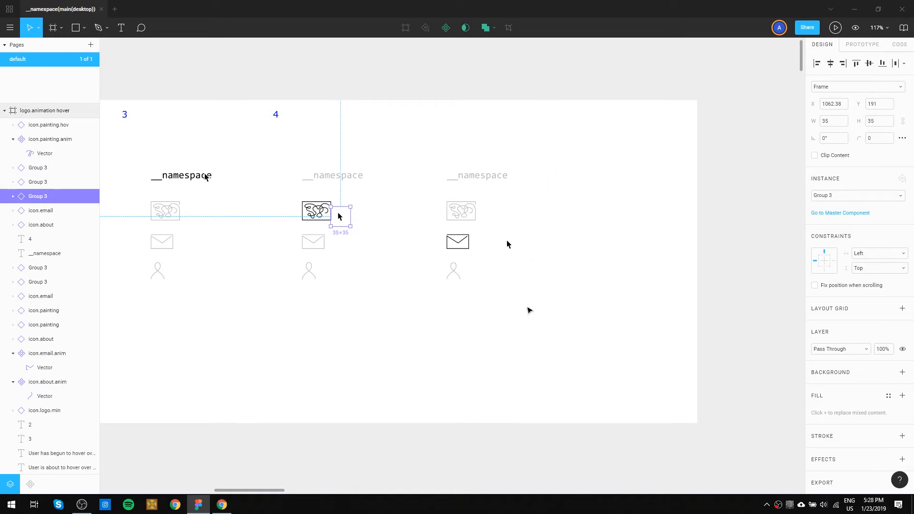
Copy the number label 4 to above the new column and change its text to 5.
{"action": "left_click_drag", "start_coordinate": [565, 275], "coordinate": [492, 244]}
{"action": "left_click_drag", "start_coordinate": [205, 86], "coordinate": [355, 90]}
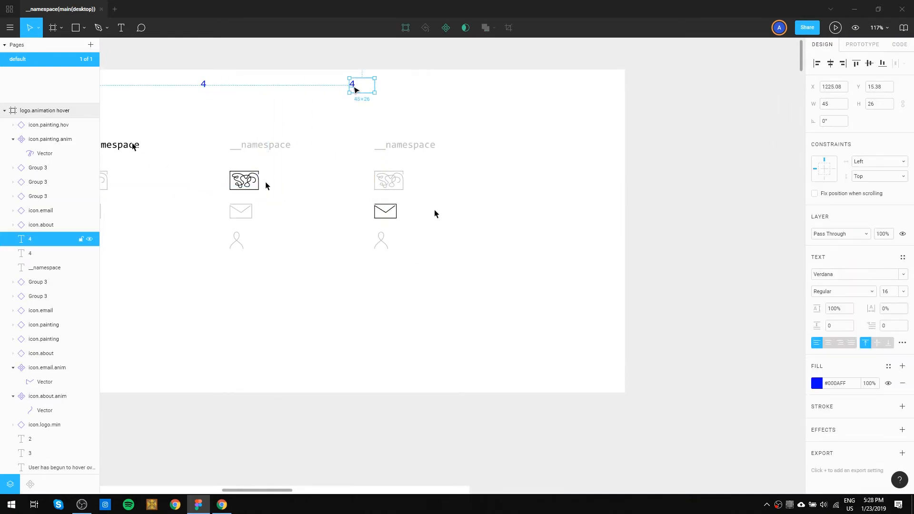
{"action": "double_click", "coordinate": [355, 89]}
{"action": "type", "text": "5"}
{"action": "key", "text": "Escape"}
Duplicate the number label 5 further along the row and change the copy's text to 6.
{"action": "left_click_drag", "start_coordinate": [355, 85], "coordinate": [494, 94]}
{"action": "left_click", "coordinate": [485, 116]}
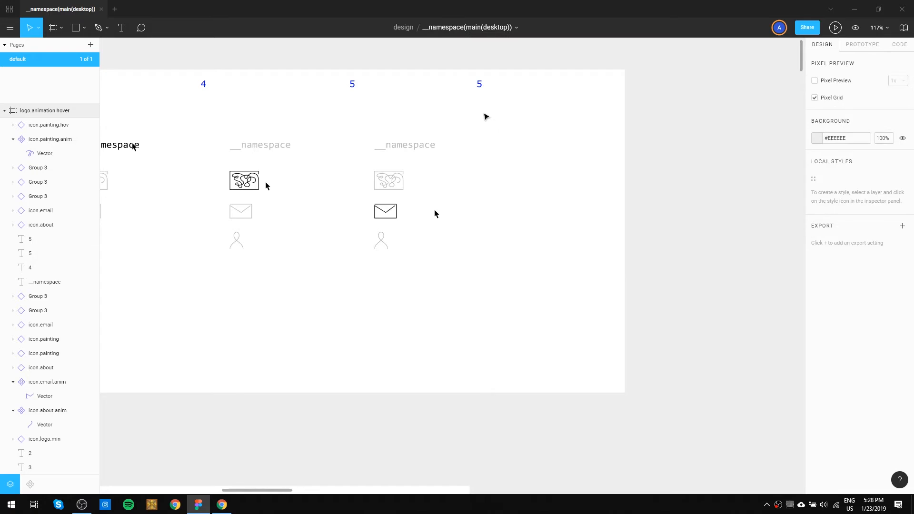
{"action": "double_click", "coordinate": [480, 85]}
{"action": "type", "text": "6"}
{"action": "key", "text": "Escape"}
Duplicate state 5's logo text and three icons into a column for state 6.
{"action": "left_click", "coordinate": [573, 198]}
{"action": "left_click_drag", "start_coordinate": [398, 278], "coordinate": [537, 158]}
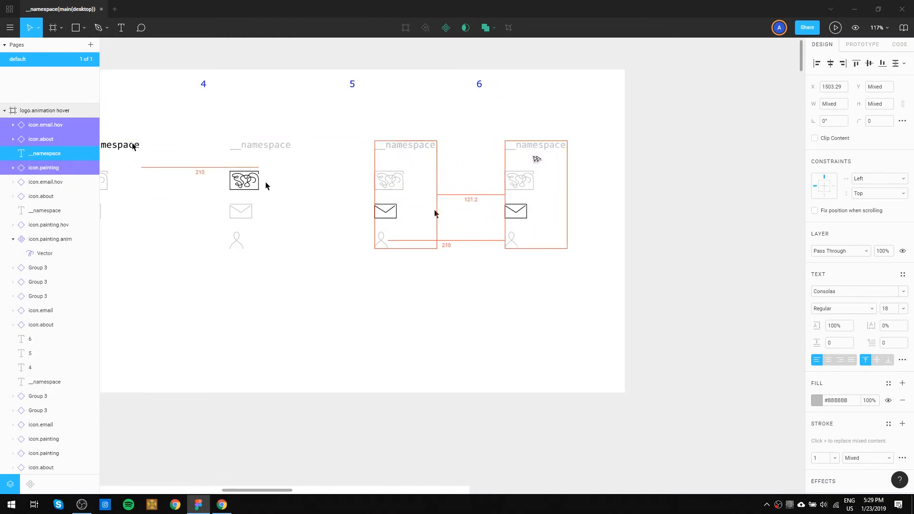
{"action": "left_click", "coordinate": [540, 273]}
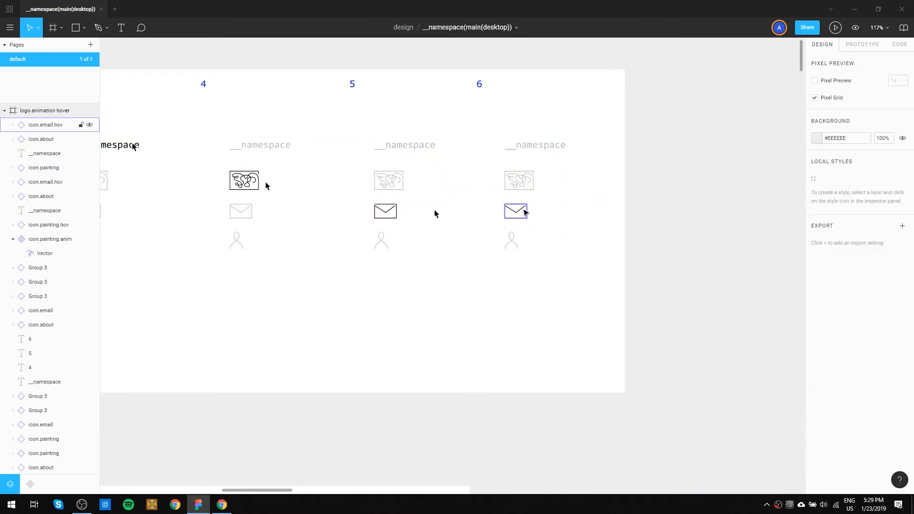
Copy icon.about.hov from the components frame into the logo.animation hover frame near the state 6 icons.
{"action": "left_click", "coordinate": [525, 211]}
{"action": "scroll", "coordinate": [386, 277], "scroll_direction": "down", "scroll_amount": 1}
{"action": "scroll", "coordinate": [387, 277], "scroll_direction": "down", "scroll_amount": 5}
{"action": "left_click_drag", "start_coordinate": [316, 289], "coordinate": [594, 210]}
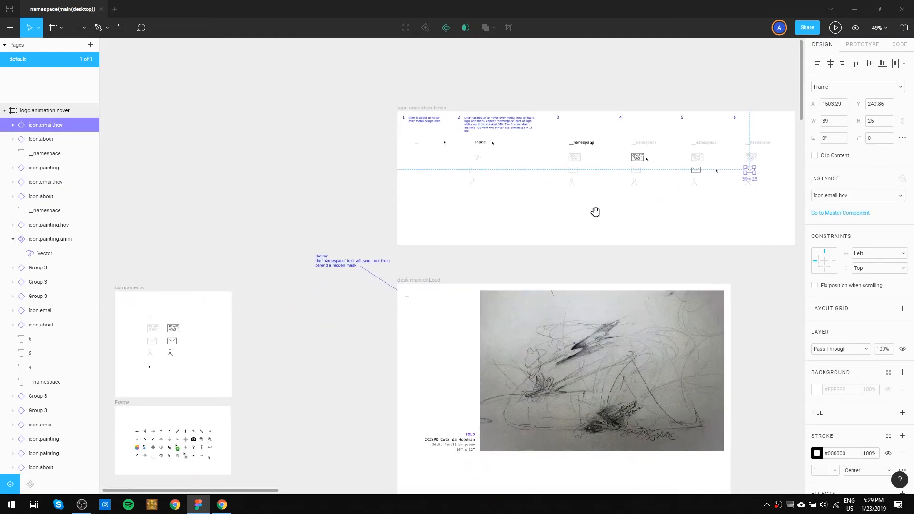
{"action": "left_click", "coordinate": [169, 353]}
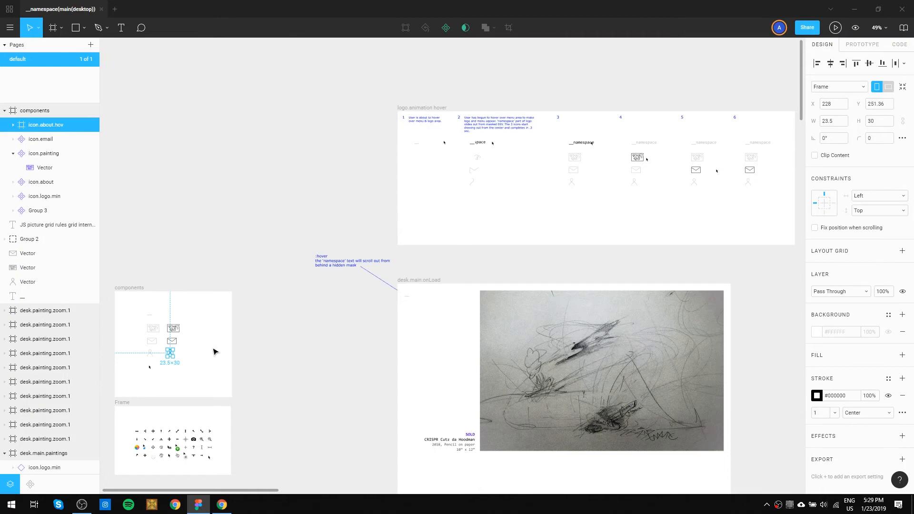
{"action": "left_click", "coordinate": [269, 358]}
{"action": "left_click_drag", "start_coordinate": [170, 353], "coordinate": [760, 192]}
Delete the black email icon from state 6 and align the black about icon over the grey one.
{"action": "scroll", "coordinate": [757, 191], "scroll_direction": "up", "scroll_amount": 10}
{"action": "scroll", "coordinate": [741, 197], "scroll_direction": "up", "scroll_amount": 5}
{"action": "scroll", "coordinate": [741, 196], "scroll_direction": "right", "scroll_amount": 5}
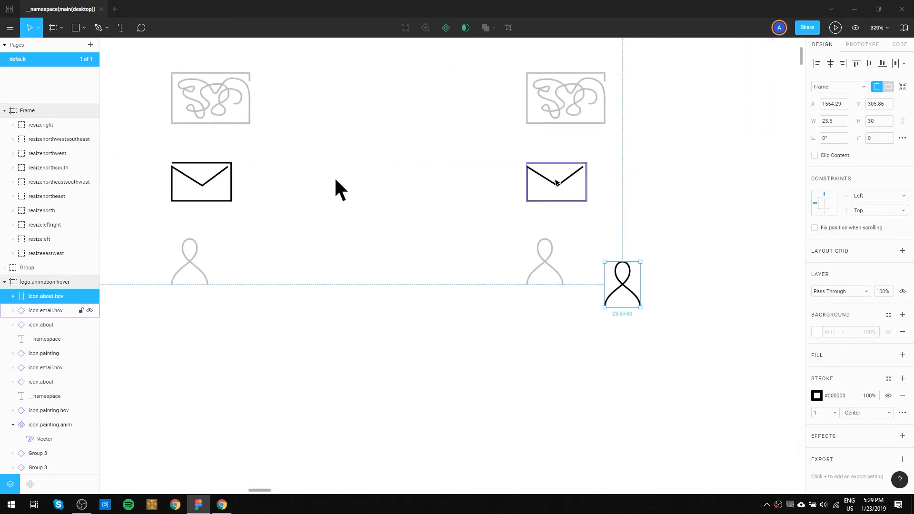
{"action": "scroll", "coordinate": [556, 182], "scroll_direction": "down", "scroll_amount": 3}
{"action": "left_click", "coordinate": [555, 180]}
{"action": "key", "text": "Delete"}
{"action": "left_click", "coordinate": [594, 238]}
{"action": "left_click_drag", "start_coordinate": [595, 238], "coordinate": [551, 226]}
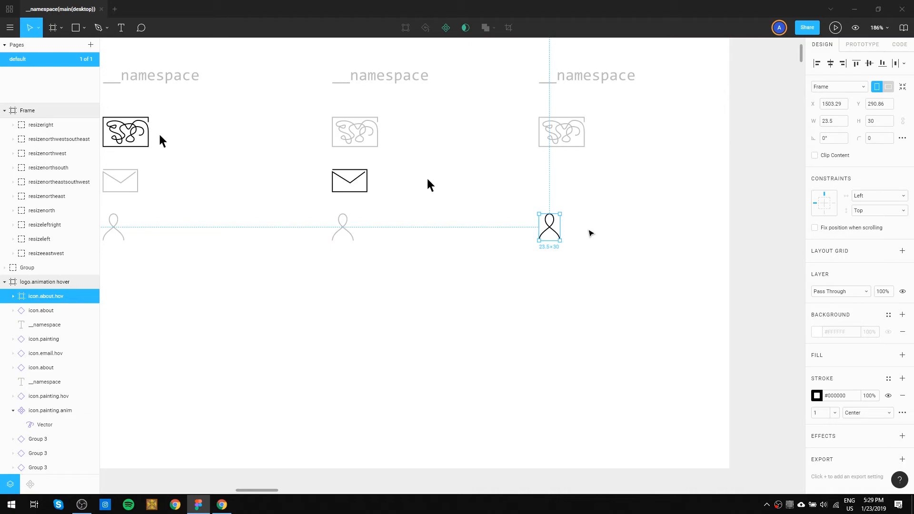
Lock icon.about.hov in state 6 and delete the grey about icon beneath it.
{"action": "key", "text": "ctrl+shift+l"}
{"action": "left_click", "coordinate": [591, 233]}
{"action": "left_click", "coordinate": [540, 215]}
{"action": "key", "text": "Delete"}
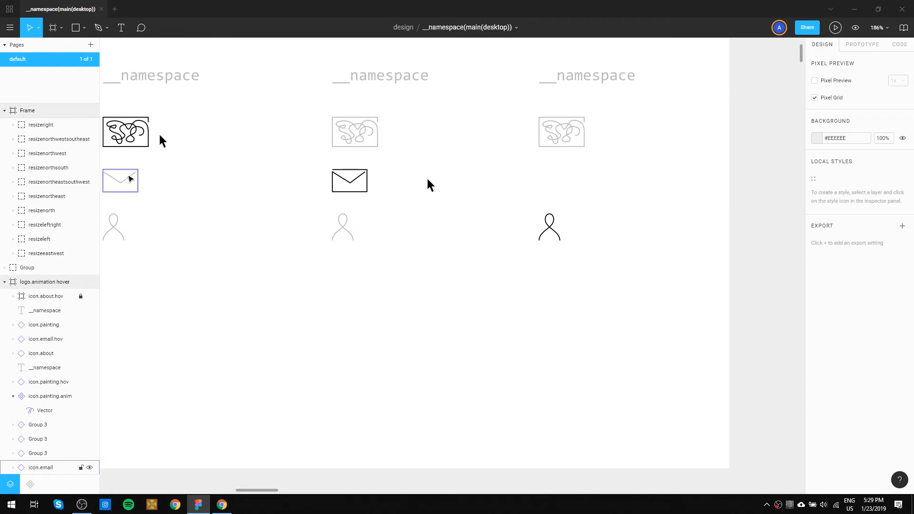
Copy the grey email icon from state 4 into the empty email position of state 6.
{"action": "left_click", "coordinate": [137, 171]}
{"action": "left_click_drag", "start_coordinate": [138, 171], "coordinate": [568, 183]}
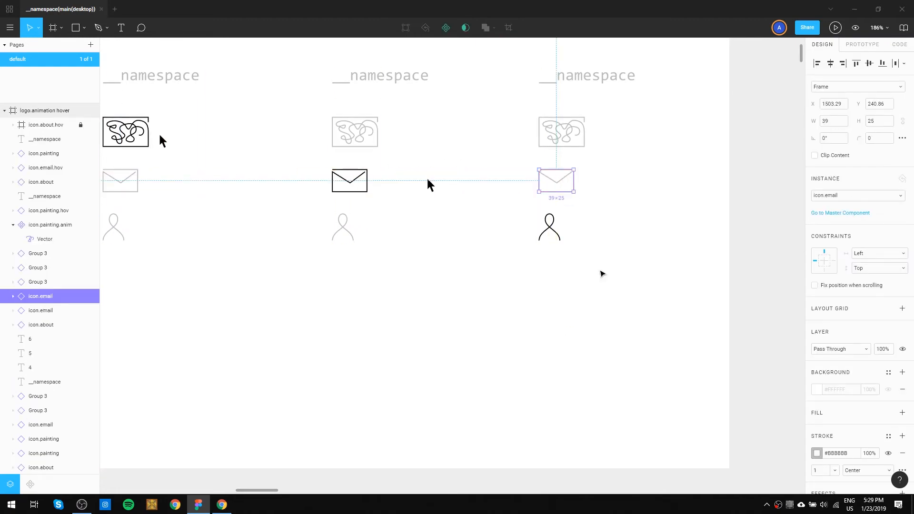
{"action": "left_click", "coordinate": [601, 272]}
Copy the mouse cursor from state 5 to beside the black about icon of state 6.
{"action": "scroll", "coordinate": [306, 177], "scroll_direction": "down", "scroll_amount": 3}
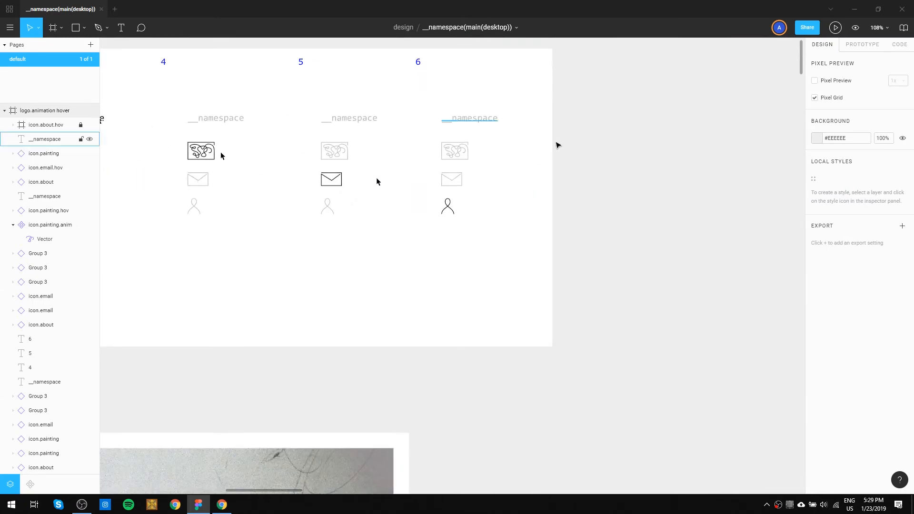
{"action": "scroll", "coordinate": [453, 211], "scroll_direction": "up", "scroll_amount": 3}
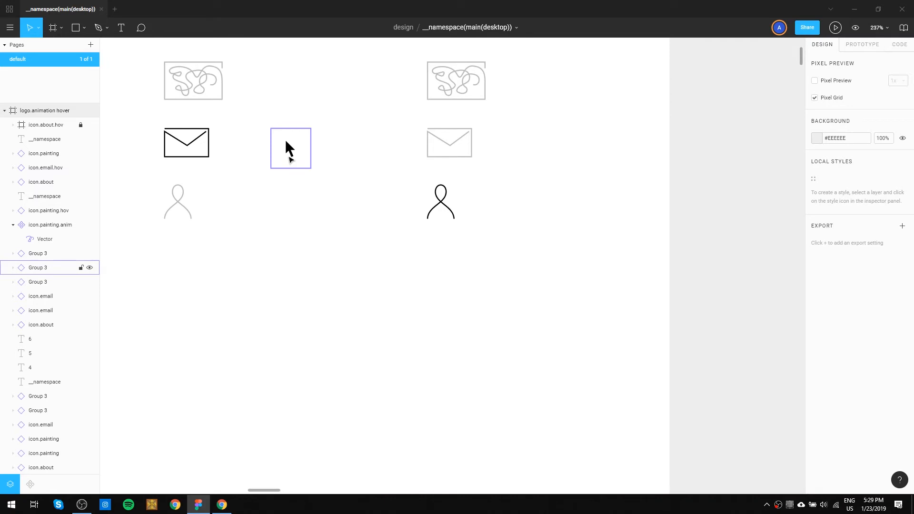
{"action": "left_click", "coordinate": [289, 155]}
{"action": "left_click_drag", "start_coordinate": [291, 159], "coordinate": [412, 222]}
{"action": "left_click", "coordinate": [579, 236]}
{"action": "scroll", "coordinate": [274, 253], "scroll_direction": "down", "scroll_amount": 3}
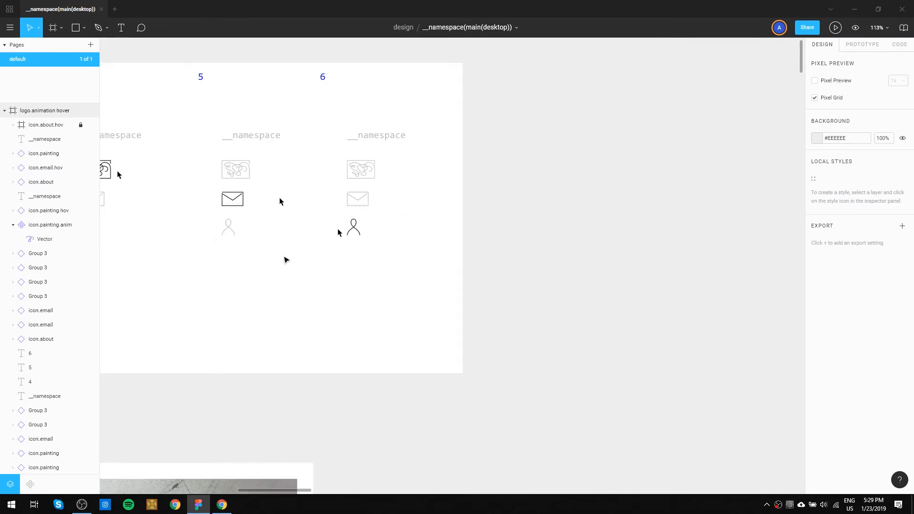
{"action": "scroll", "coordinate": [285, 260], "scroll_direction": "down", "scroll_amount": 2}
{"action": "mouse_move", "coordinate": [309, 288]}
{"action": "left_mouse_down"}
{"action": "mouse_move", "coordinate": [349, 289]}
{"action": "mouse_move", "coordinate": [445, 259]}
{"action": "mouse_move", "coordinate": [568, 260]}
{"action": "left_mouse_up"}
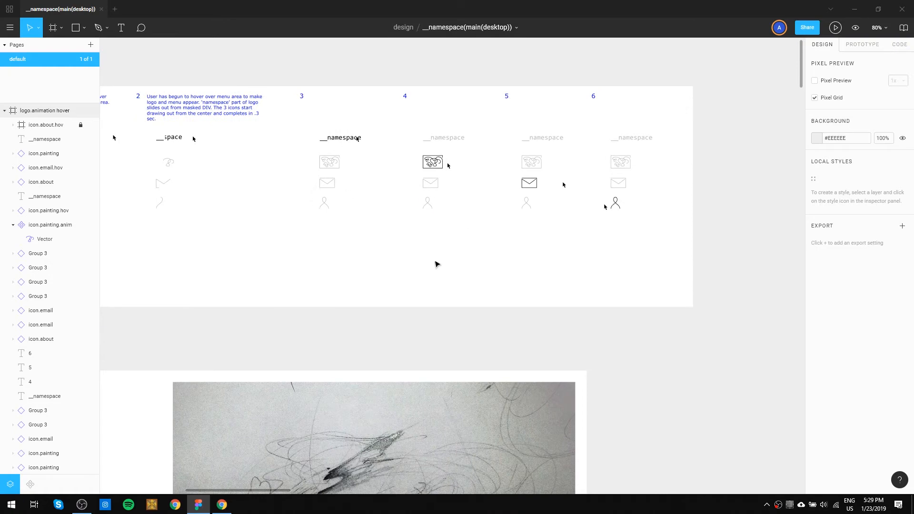
{"action": "left_click_drag", "start_coordinate": [402, 271], "coordinate": [434, 231]}
{"action": "scroll", "coordinate": [435, 230], "scroll_direction": "down", "scroll_amount": 3}
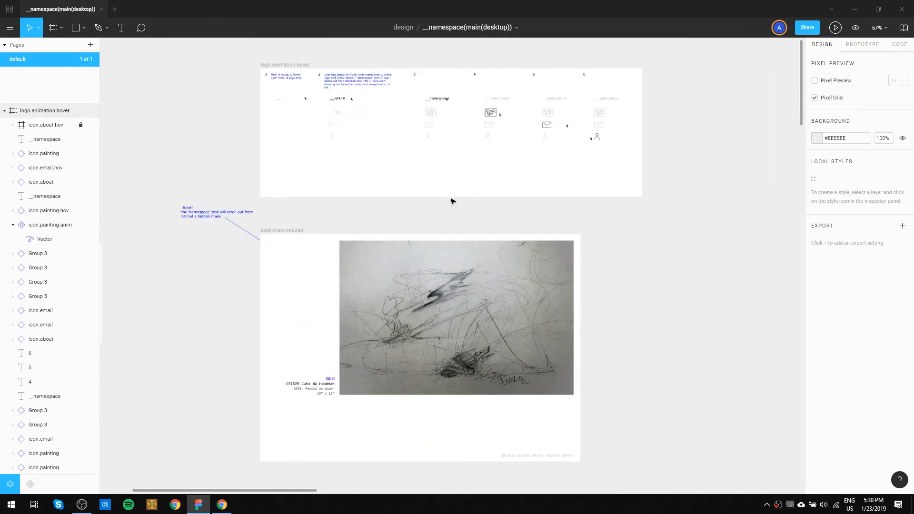
Duplicate the desk.main.onLoad frame and place the copy beside the logo.animation hover frame.
{"action": "scroll", "coordinate": [286, 231], "scroll_direction": "right", "scroll_amount": 4}
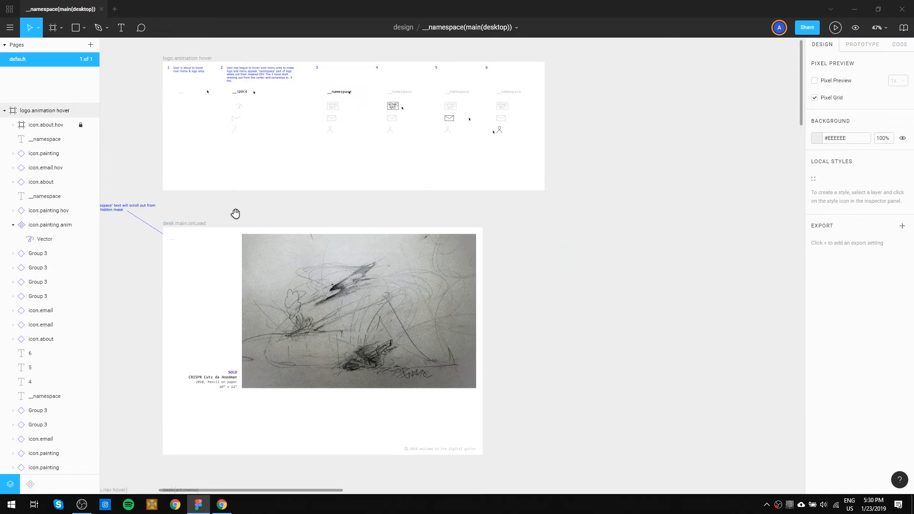
{"action": "left_click_drag", "start_coordinate": [179, 225], "coordinate": [585, 200]}
{"action": "left_click", "coordinate": [589, 158]}
{"action": "left_click_drag", "start_coordinate": [645, 171], "coordinate": [496, 128]}
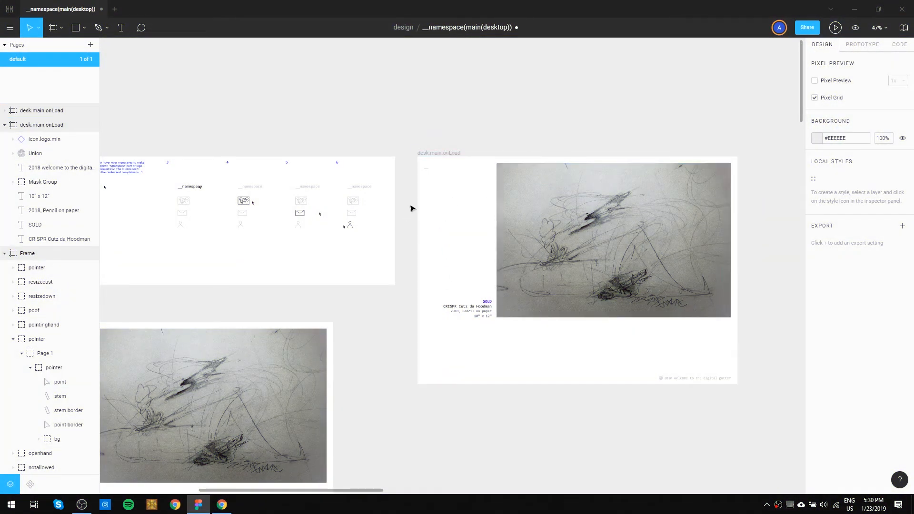
{"action": "left_click_drag", "start_coordinate": [381, 247], "coordinate": [348, 177]}
{"action": "key", "text": "space"}
{"action": "left_click_drag", "start_coordinate": [242, 256], "coordinate": [383, 258]}
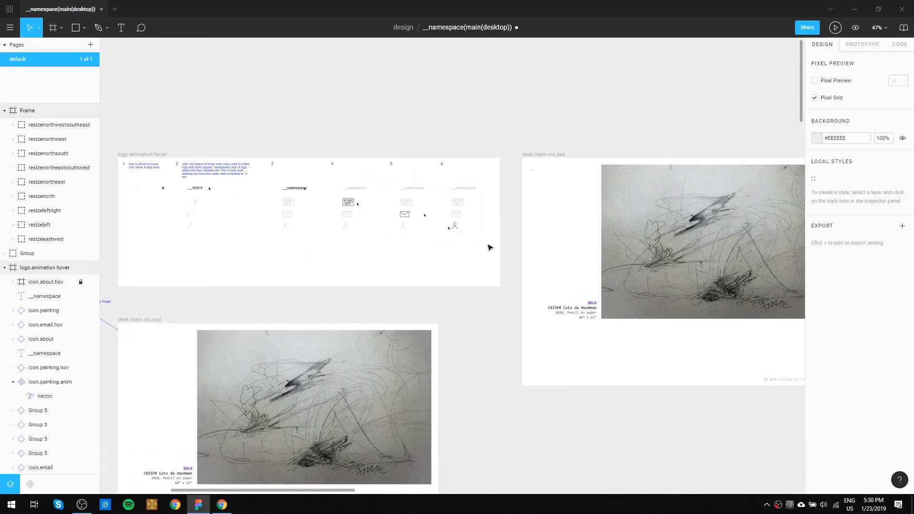
Unlock all locked objects so that icon.about.hov in state 6 becomes selectable.
{"action": "mouse_move", "coordinate": [477, 250]}
{"action": "left_mouse_down"}
{"action": "mouse_move", "coordinate": [456, 181]}
{"action": "mouse_move", "coordinate": [456, 253]}
{"action": "left_mouse_up"}
{"action": "left_click", "coordinate": [456, 253]}
{"action": "key", "text": "ctrl+/"}
{"action": "type", "text": "unl"}
{"action": "key", "text": "Return"}
{"action": "left_click", "coordinate": [454, 227]}
{"action": "left_click", "coordinate": [485, 257]}
Copy the __namespace text together with the painting, email and black about icons of state 6.
{"action": "scroll", "coordinate": [475, 243], "scroll_direction": "up", "scroll_amount": 3}
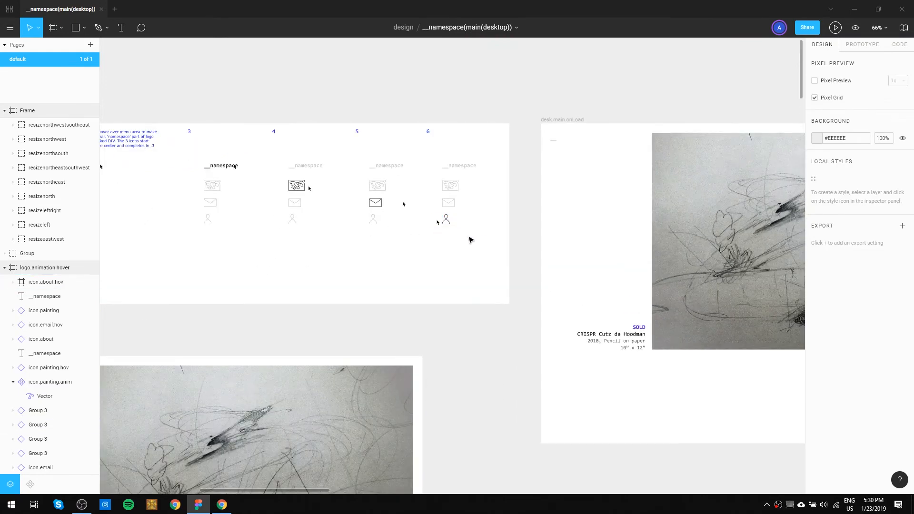
{"action": "left_click_drag", "start_coordinate": [209, 279], "coordinate": [263, 288]}
{"action": "left_click_drag", "start_coordinate": [536, 262], "coordinate": [504, 177]}
{"action": "left_click", "coordinate": [526, 270]}
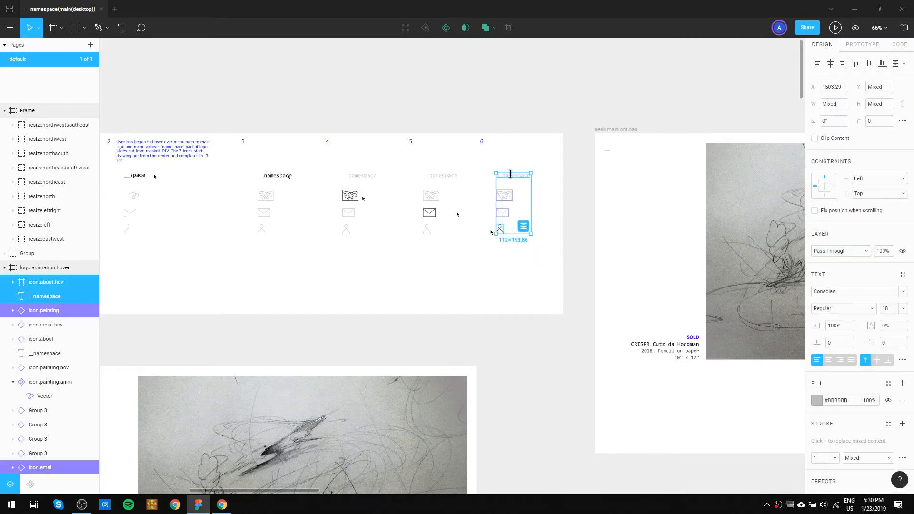
{"action": "scroll", "coordinate": [465, 276], "scroll_direction": "down", "scroll_amount": 3}
{"action": "left_click_drag", "start_coordinate": [296, 387], "coordinate": [408, 138]}
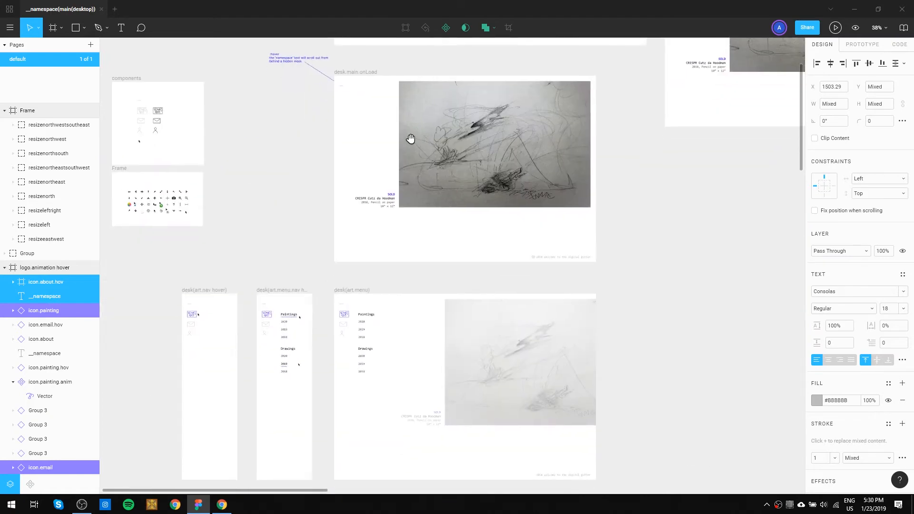
{"action": "scroll", "coordinate": [411, 248], "scroll_direction": "down", "scroll_amount": 2}
{"action": "left_click_drag", "start_coordinate": [408, 254], "coordinate": [410, 249]}
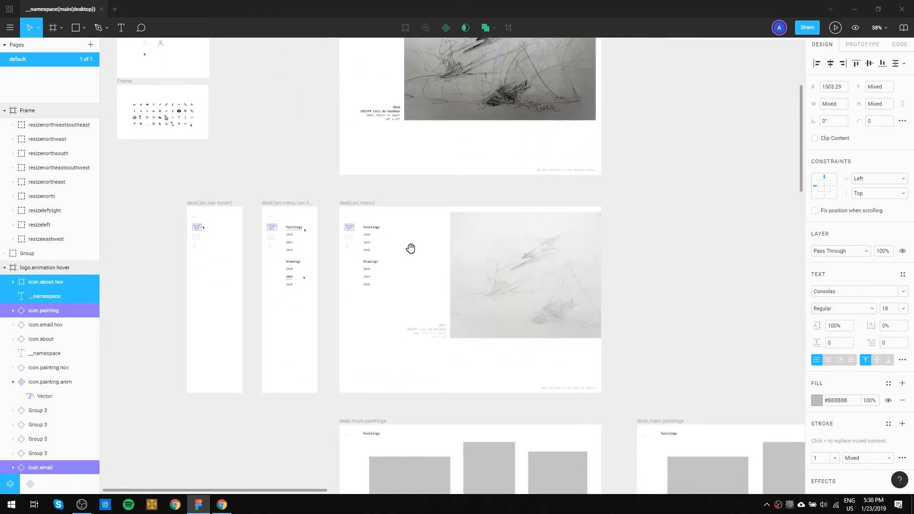
{"action": "left_click_drag", "start_coordinate": [627, 99], "coordinate": [598, 372]}
{"action": "left_click_drag", "start_coordinate": [645, 206], "coordinate": [601, 264]}
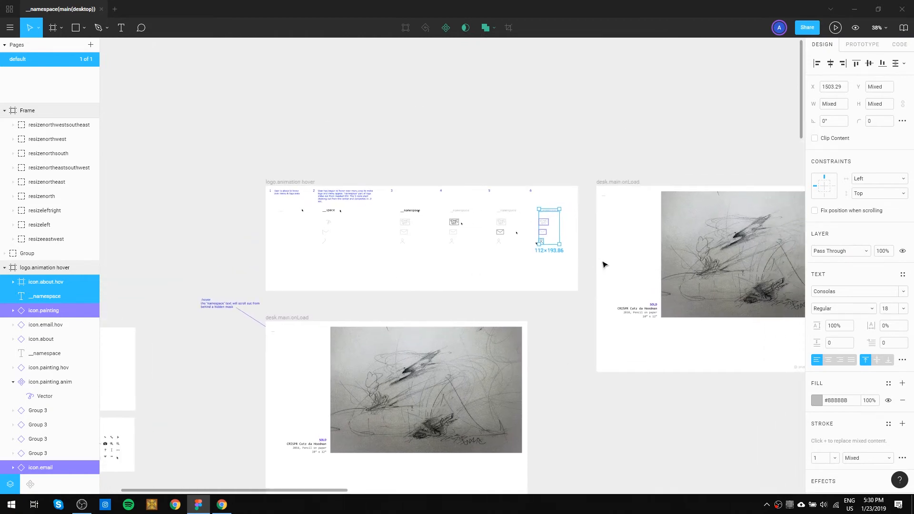
Paste the copied logo text and icons into the duplicated desk.main.onLoad frame, aligned over its small underscore logo at X 30.
{"action": "scroll", "coordinate": [619, 205], "scroll_direction": "up", "scroll_amount": 2}
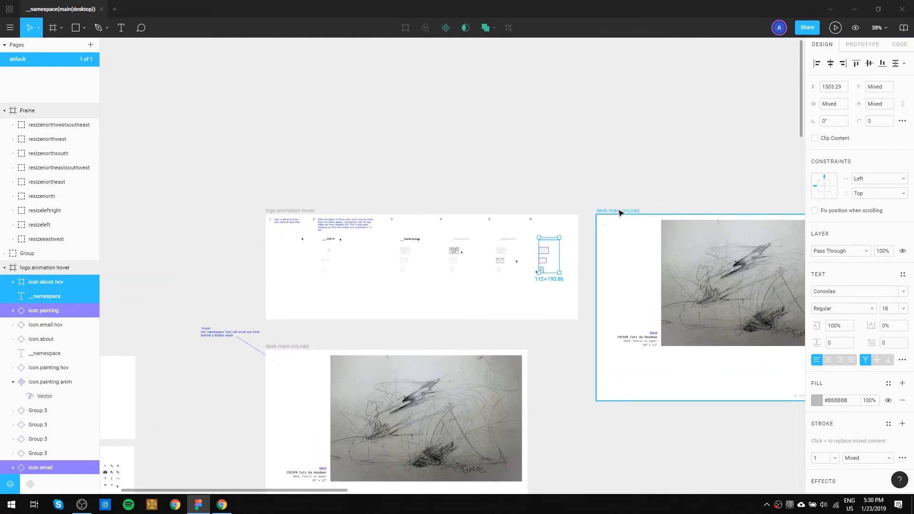
{"action": "left_click", "coordinate": [618, 210]}
{"action": "key", "text": "ctrl+v"}
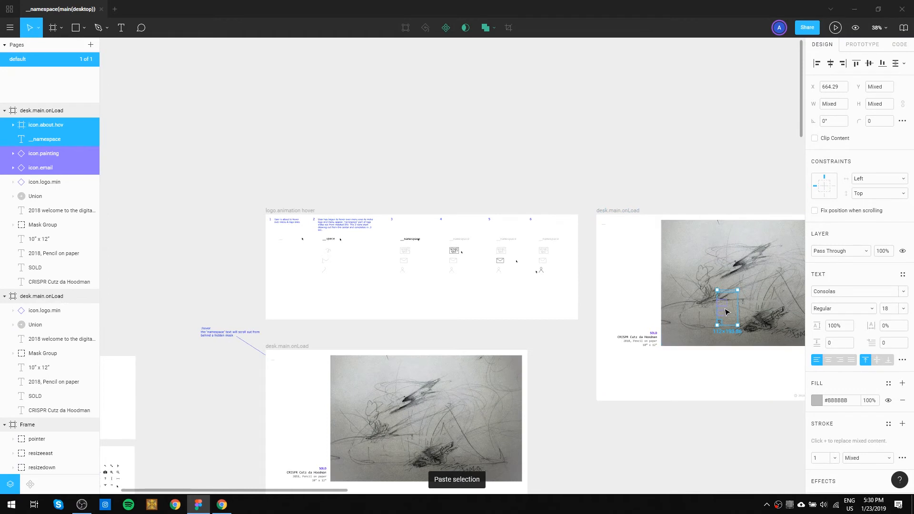
{"action": "mouse_move", "coordinate": [725, 314]}
{"action": "left_mouse_down"}
{"action": "mouse_move", "coordinate": [679, 266]}
{"action": "mouse_move", "coordinate": [626, 244]}
{"action": "mouse_move", "coordinate": [614, 249]}
{"action": "mouse_move", "coordinate": [610, 240]}
{"action": "left_mouse_up"}
{"action": "scroll", "coordinate": [611, 241], "scroll_direction": "up", "scroll_amount": 10, "text": "ctrl"}
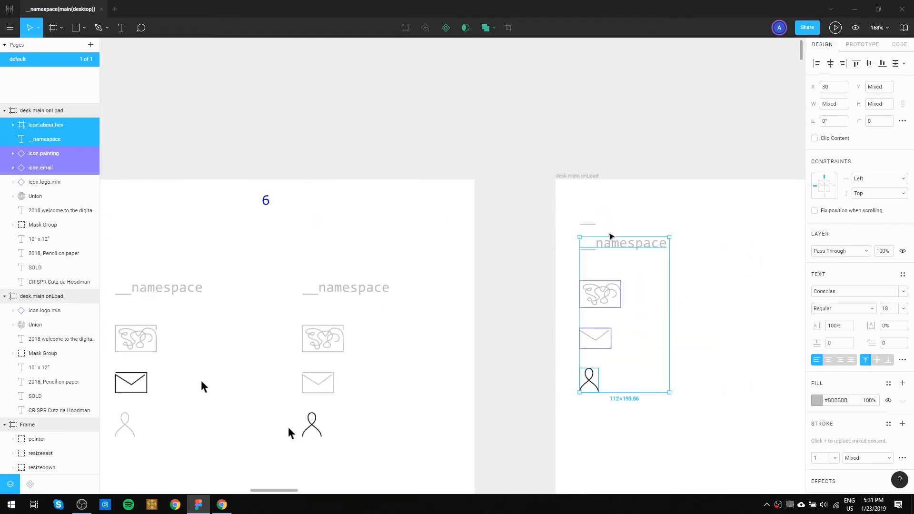
{"action": "left_click_drag", "start_coordinate": [605, 264], "coordinate": [606, 214]}
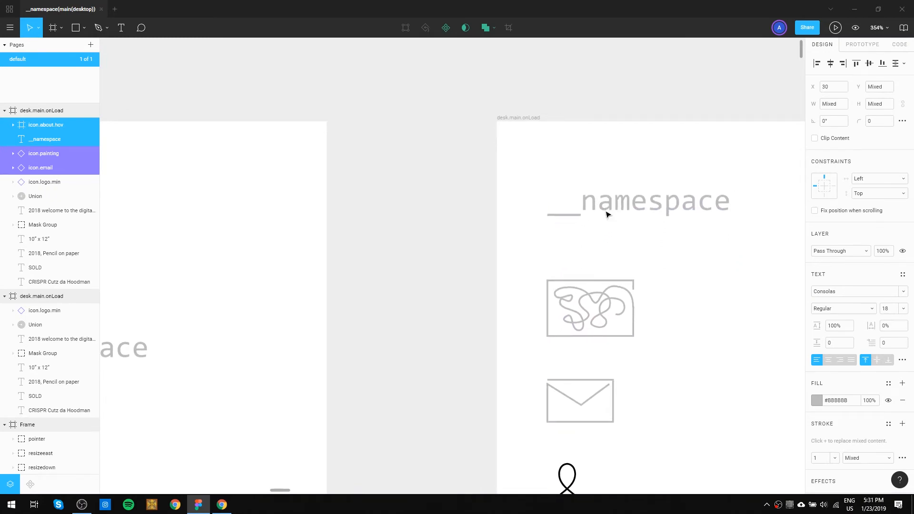
Cut the __namespace text, delete the icon.logo.min instance beneath it and paste the text back in place.
{"action": "left_click", "coordinate": [618, 174]}
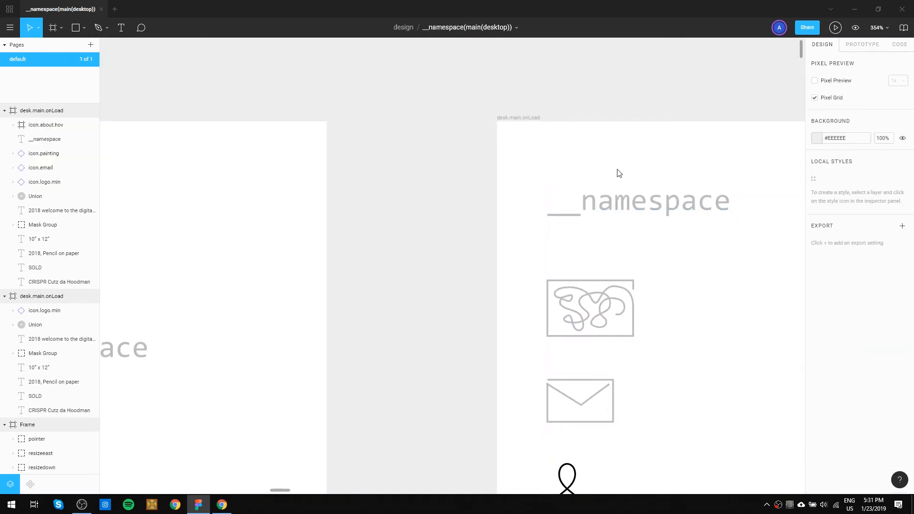
{"action": "left_click", "coordinate": [620, 207]}
{"action": "key", "text": "Delete"}
{"action": "left_click", "coordinate": [573, 217]}
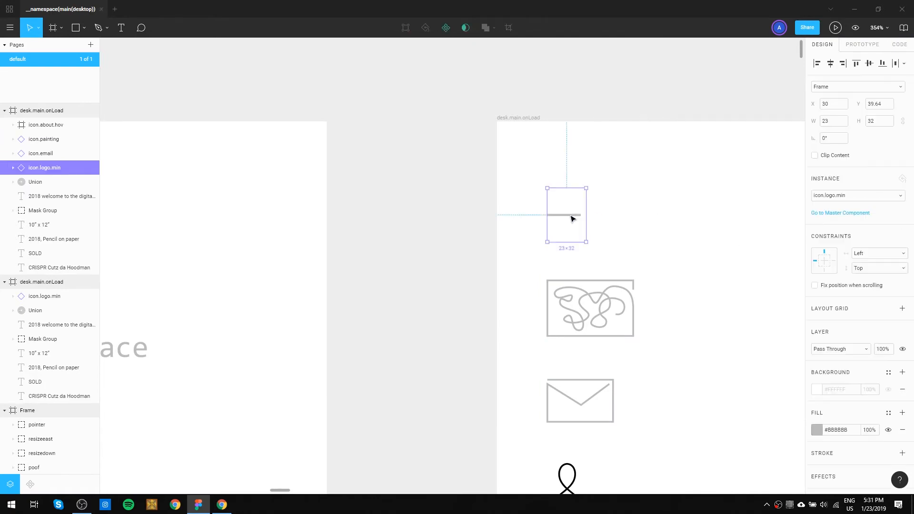
{"action": "key", "text": "Delete"}
{"action": "key", "text": "ctrl+z"}
{"action": "left_click", "coordinate": [643, 141]}
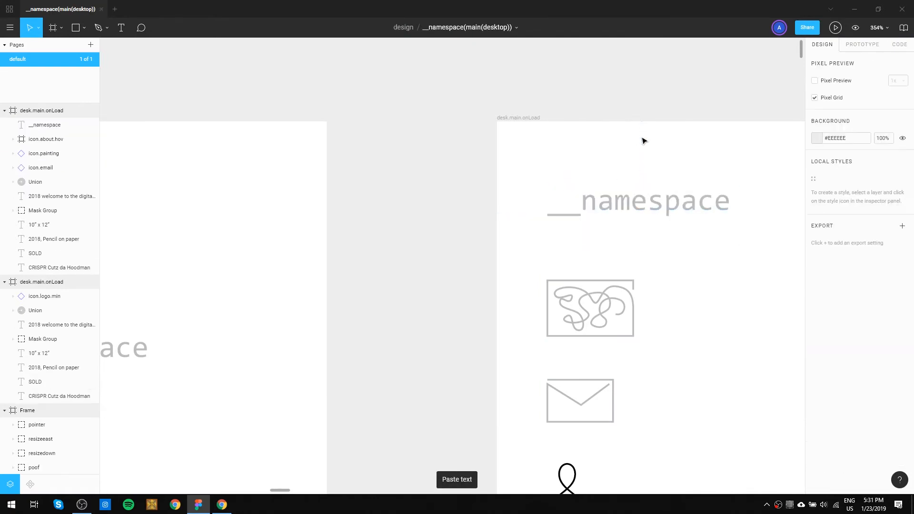
Copy the grey about icon from state 5 into the duplicated frame and place it exactly over the black about icon.
{"action": "scroll", "coordinate": [651, 253], "scroll_direction": "down", "scroll_amount": 5}
{"action": "scroll", "coordinate": [659, 322], "scroll_direction": "down", "scroll_amount": 3}
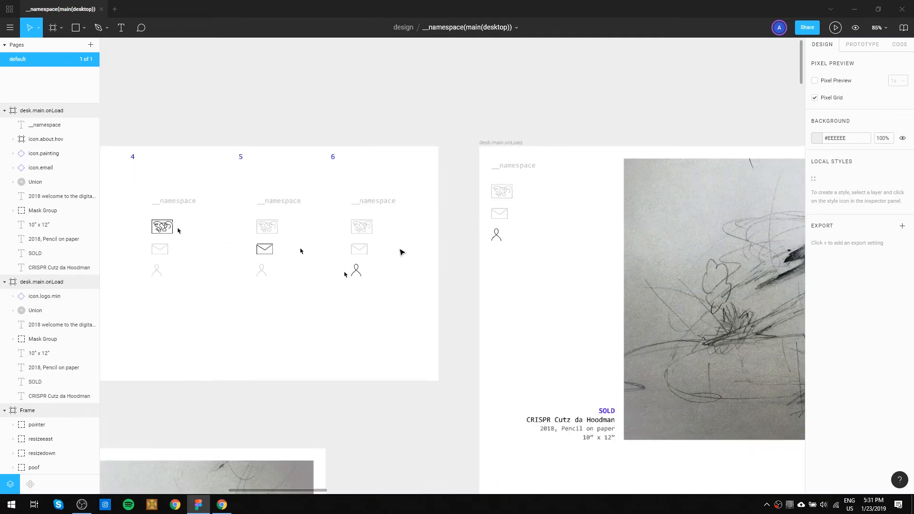
{"action": "double_click", "coordinate": [264, 274]}
{"action": "left_click", "coordinate": [262, 270]}
{"action": "left_click_drag", "start_coordinate": [261, 270], "coordinate": [504, 248]}
{"action": "scroll", "coordinate": [505, 243], "scroll_direction": "up", "scroll_amount": 10}
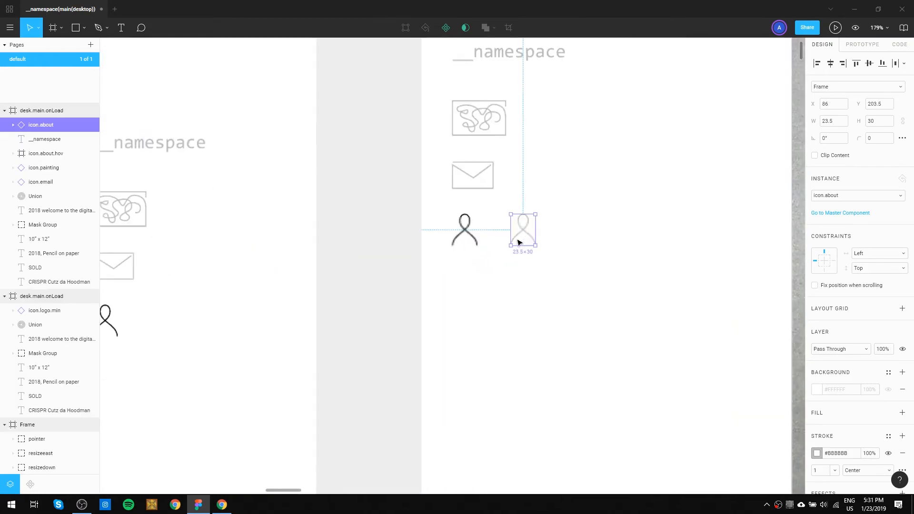
{"action": "left_click", "coordinate": [452, 282]}
{"action": "left_click_drag", "start_coordinate": [533, 218], "coordinate": [385, 220]}
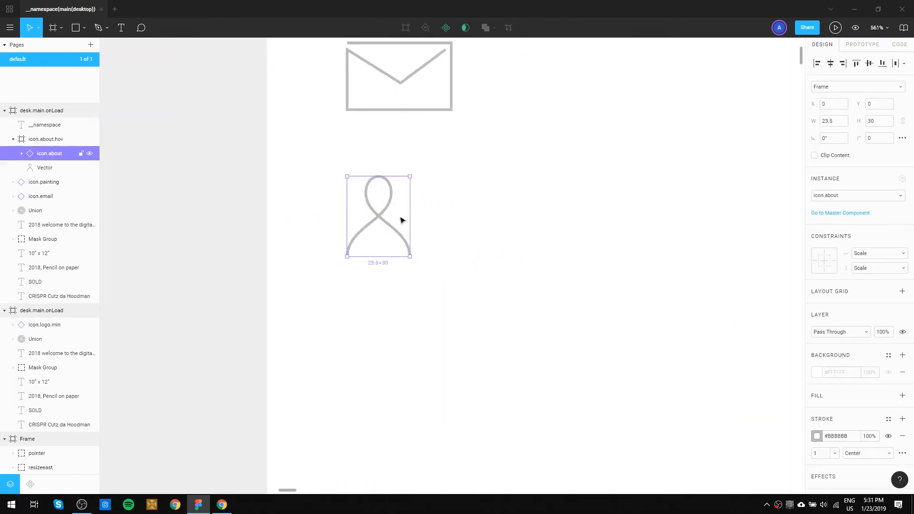
Try to delete the black about icon beneath the grey one, and undo the deletion.
{"action": "key", "text": "ctrl+shift+l"}
{"action": "key", "text": "shift+Return"}
{"action": "key", "text": "Delete"}
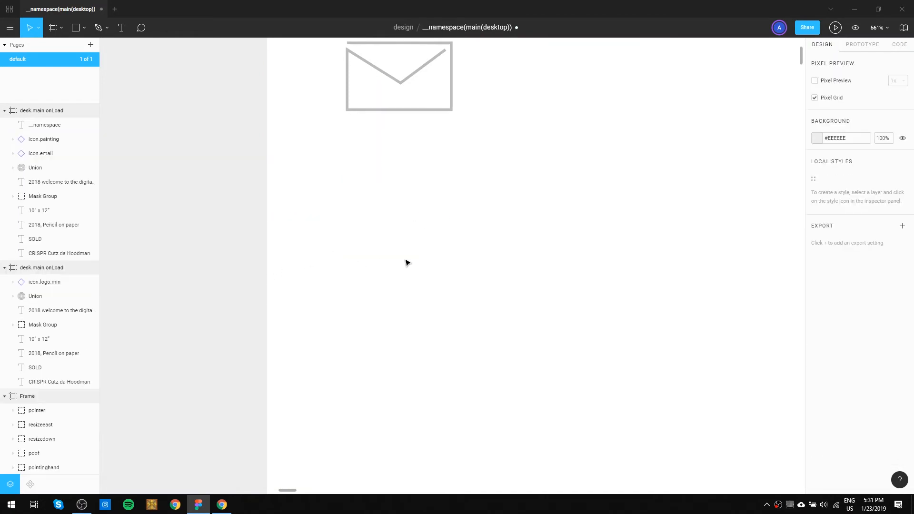
{"action": "key", "text": "ctrl+z"}
{"action": "left_click", "coordinate": [447, 257]}
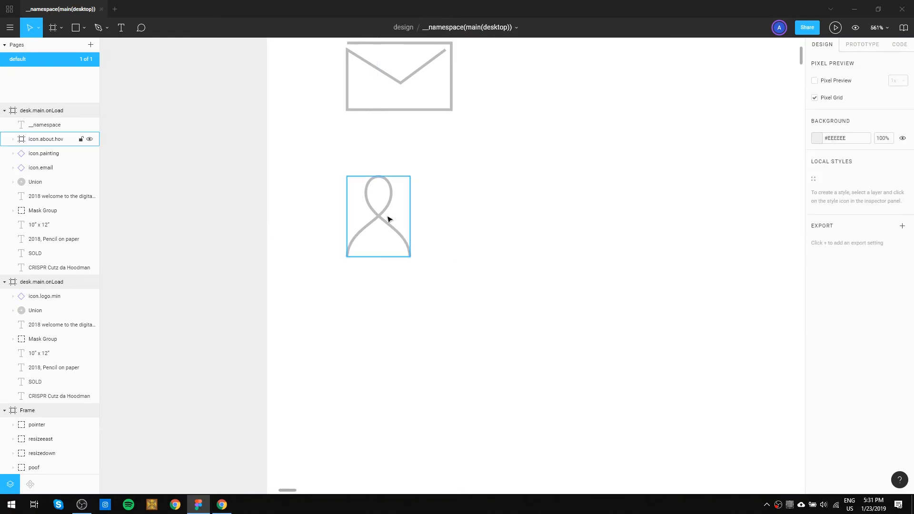
Lock icon.about.hov and try to select the black icon beneath the grey one.
{"action": "left_click", "coordinate": [383, 218]}
{"action": "key", "text": "ctrl+shift+l"}
{"action": "left_click_drag", "start_coordinate": [445, 201], "coordinate": [378, 250]}
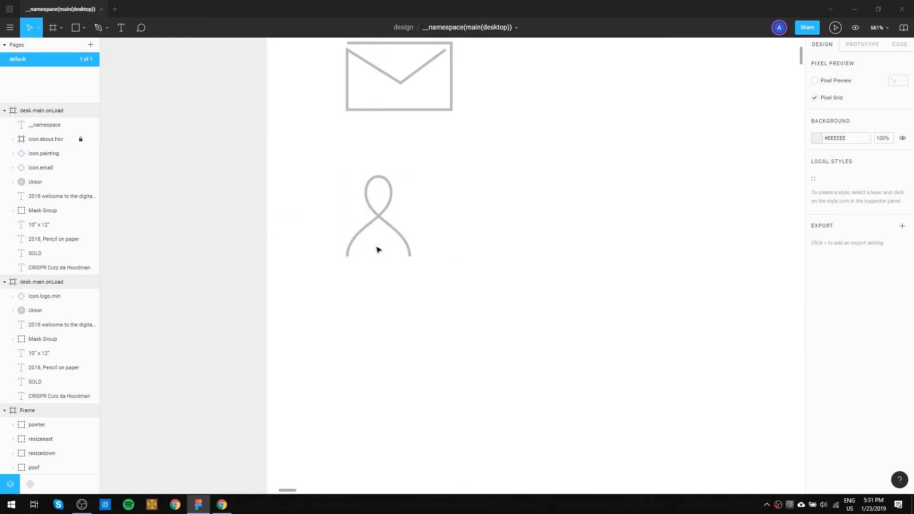
{"action": "left_click", "coordinate": [404, 236]}
Unlock all objects and undo a trial move of the about icon.
{"action": "left_click", "coordinate": [524, 241]}
{"action": "key", "text": "ctrl+/"}
{"action": "type", "text": "unl"}
{"action": "key", "text": "Return"}
{"action": "left_click_drag", "start_coordinate": [380, 214], "coordinate": [442, 229]}
{"action": "key", "text": "ctrl+z"}
Rename the duplicated desk.main.onLoad frame as desk.menu.hover.
{"action": "scroll", "coordinate": [544, 257], "scroll_direction": "down", "scroll_amount": 2}
{"action": "scroll", "coordinate": [543, 267], "scroll_direction": "down", "scroll_amount": 3}
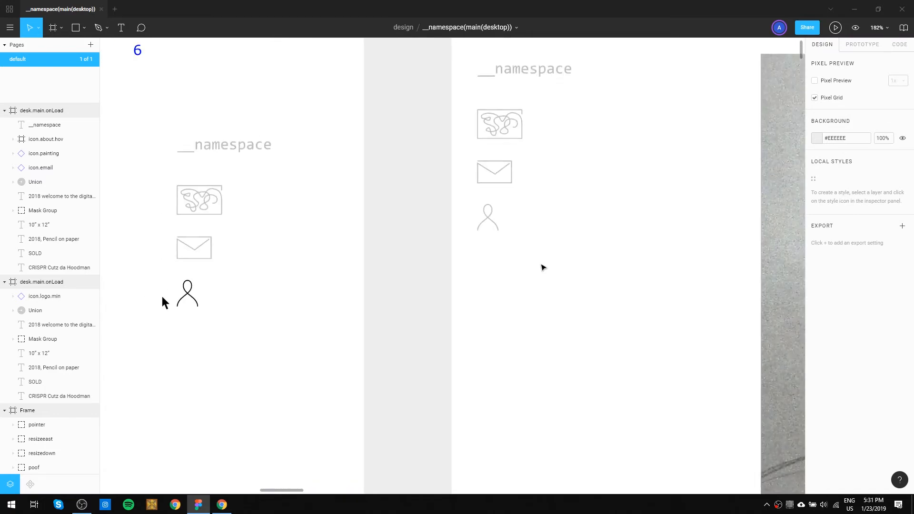
{"action": "left_click_drag", "start_coordinate": [569, 231], "coordinate": [476, 281]}
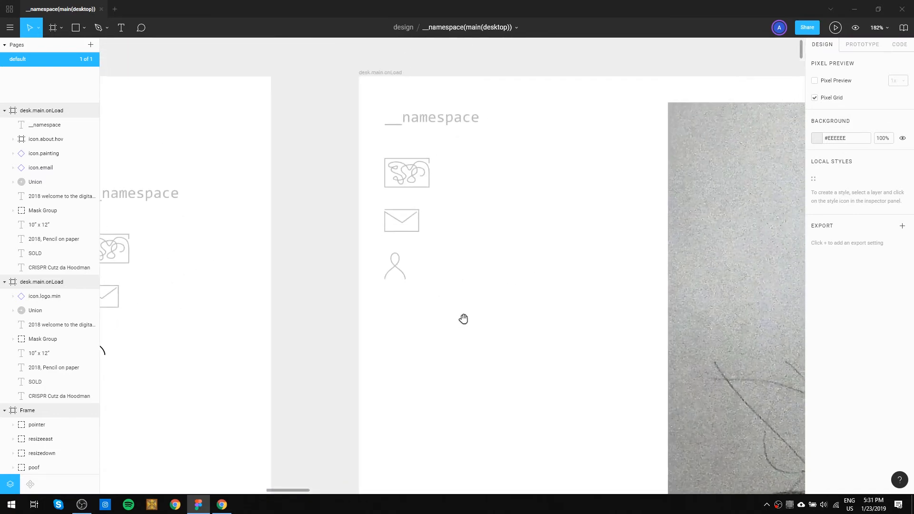
{"action": "scroll", "coordinate": [432, 332], "scroll_direction": "down", "scroll_amount": 4}
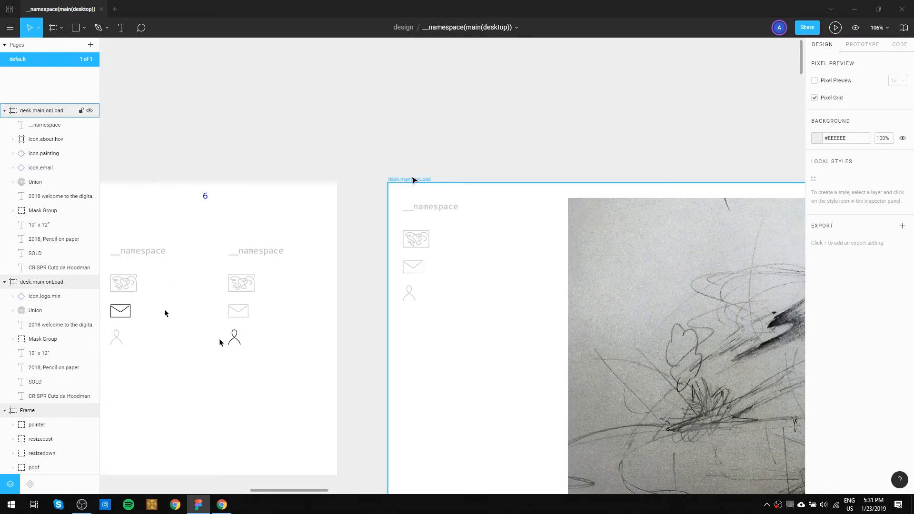
{"action": "double_click", "coordinate": [414, 180]}
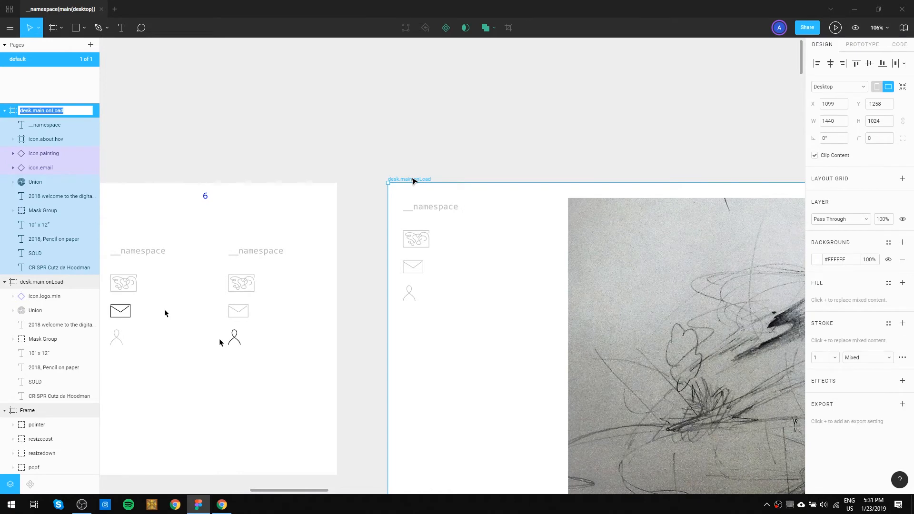
{"action": "type", "text": "d"}
{"action": "type", "text": "esk.menu."}
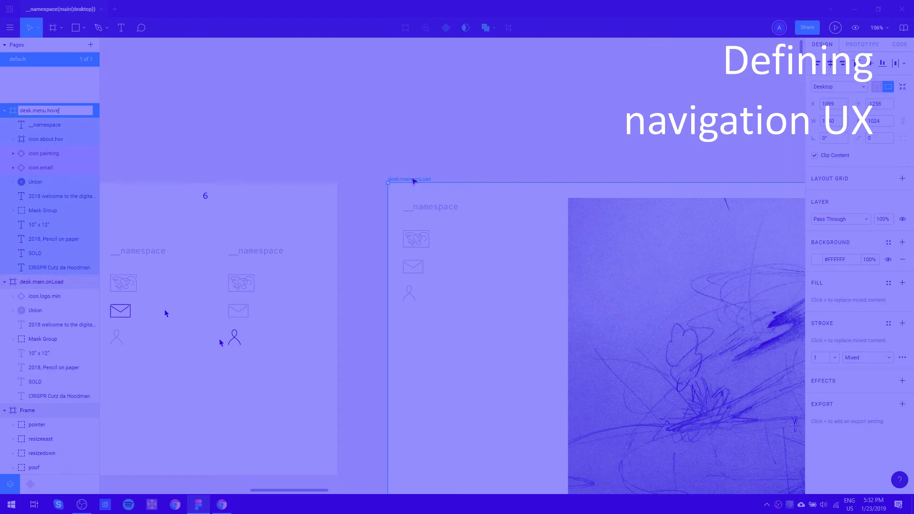
{"action": "key", "text": "Return"}
{"action": "left_click", "coordinate": [535, 169]}
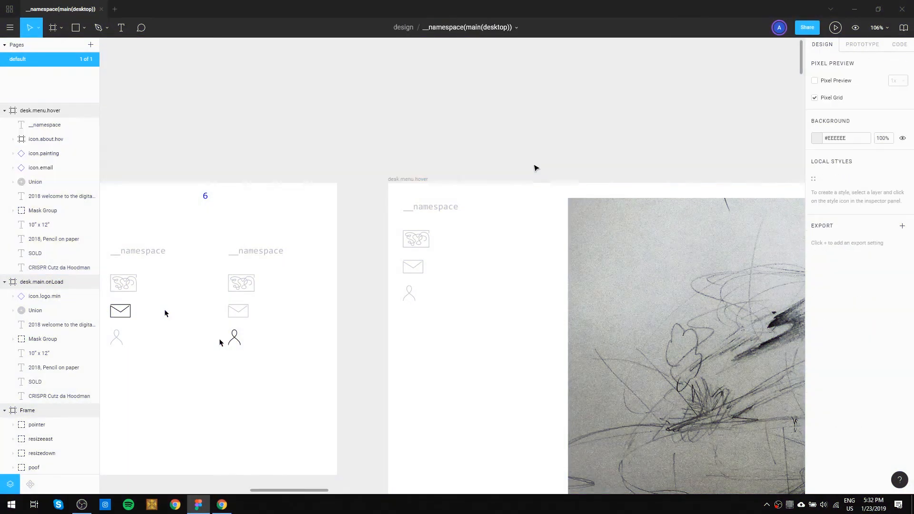
Copy the mouse cursor from state 6 into the desk.menu.hover frame, placing it below the about icon.
{"action": "left_click_drag", "start_coordinate": [356, 352], "coordinate": [422, 309]}
{"action": "left_click_drag", "start_coordinate": [288, 300], "coordinate": [527, 285]}
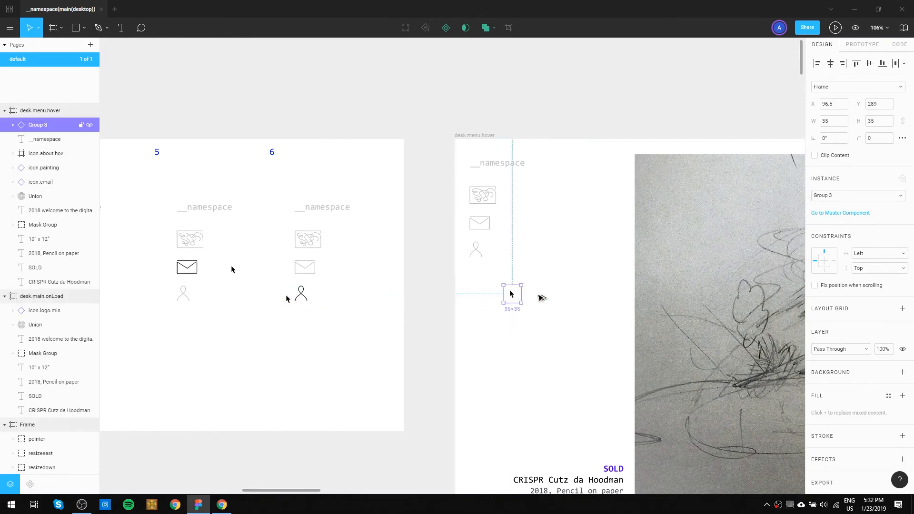
{"action": "left_click", "coordinate": [577, 302]}
{"action": "left_click_drag", "start_coordinate": [544, 310], "coordinate": [481, 343]}
{"action": "left_click", "coordinate": [556, 291]}
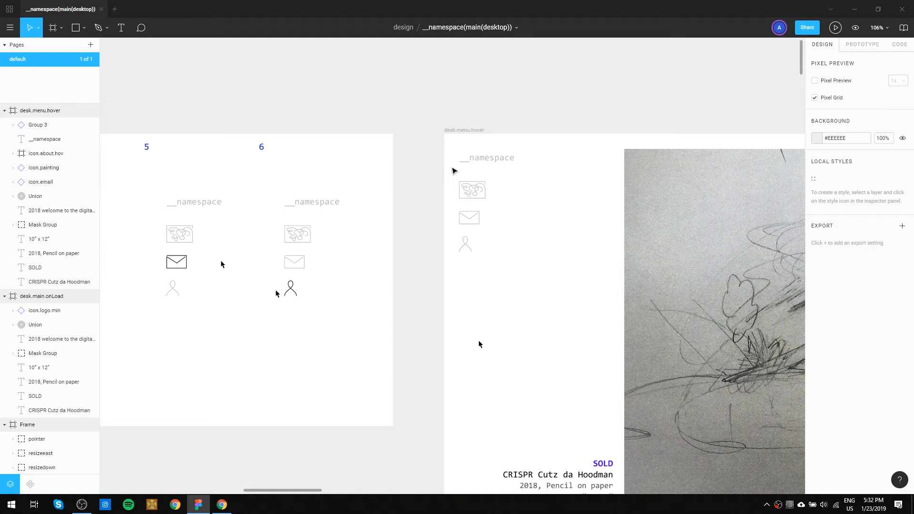
Draw a rectangle about 200 by 603 from the desk.menu.hover frame's upper-left corner and fill it with #000AFF.
{"action": "key", "text": "r"}
{"action": "left_click_drag", "start_coordinate": [445, 134], "coordinate": [545, 438]}
{"action": "mouse_move", "coordinate": [509, 134]}
{"action": "left_mouse_down"}
{"action": "mouse_move", "coordinate": [510, 145]}
{"action": "mouse_move", "coordinate": [512, 136]}
{"action": "left_mouse_up"}
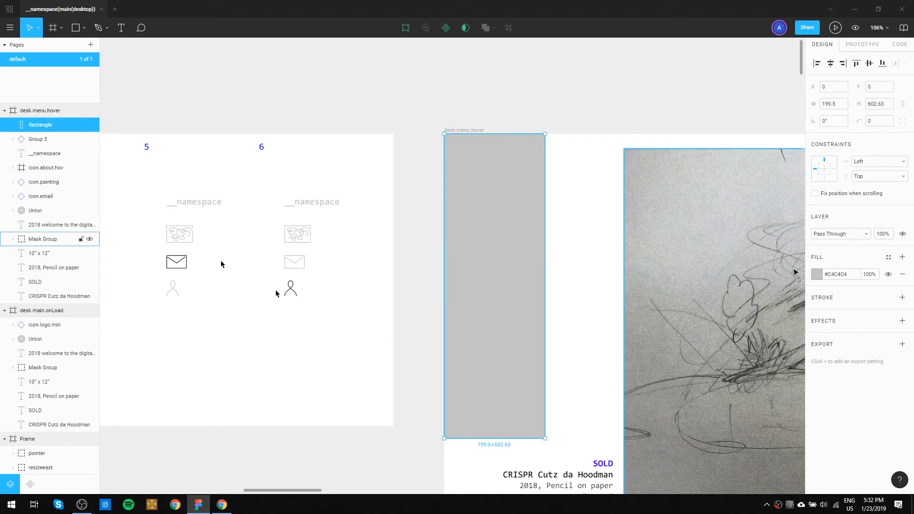
{"action": "left_click", "coordinate": [820, 275]}
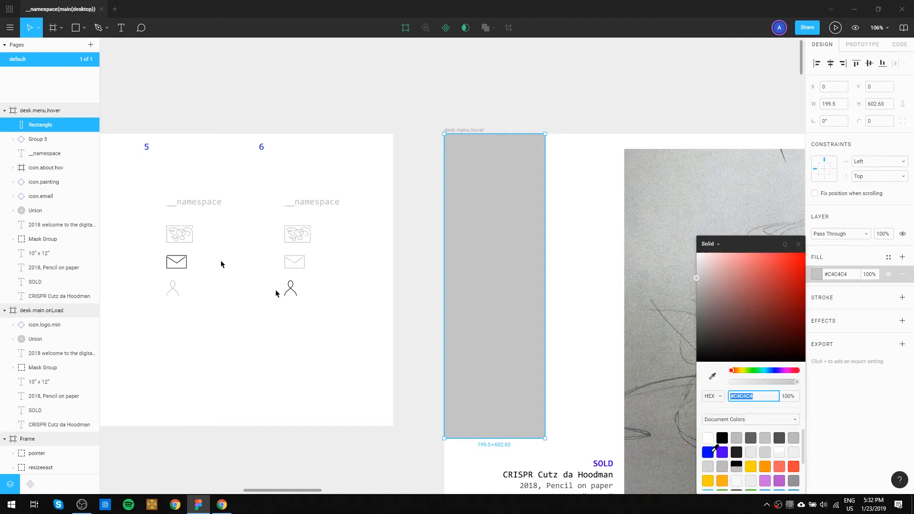
{"action": "left_click", "coordinate": [709, 451]}
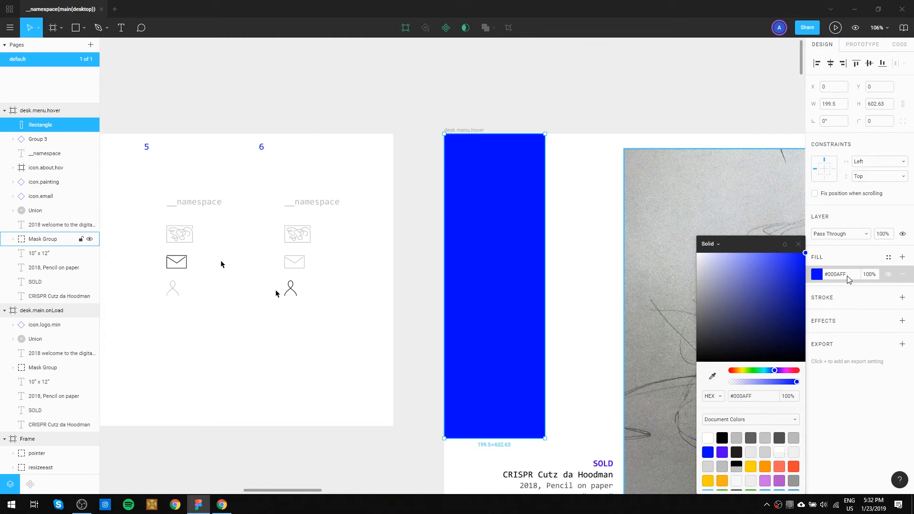
Resize the blue rectangle's height to about 563 so it ends above the SOLD caption.
{"action": "left_click_drag", "start_coordinate": [616, 335], "coordinate": [571, 159]}
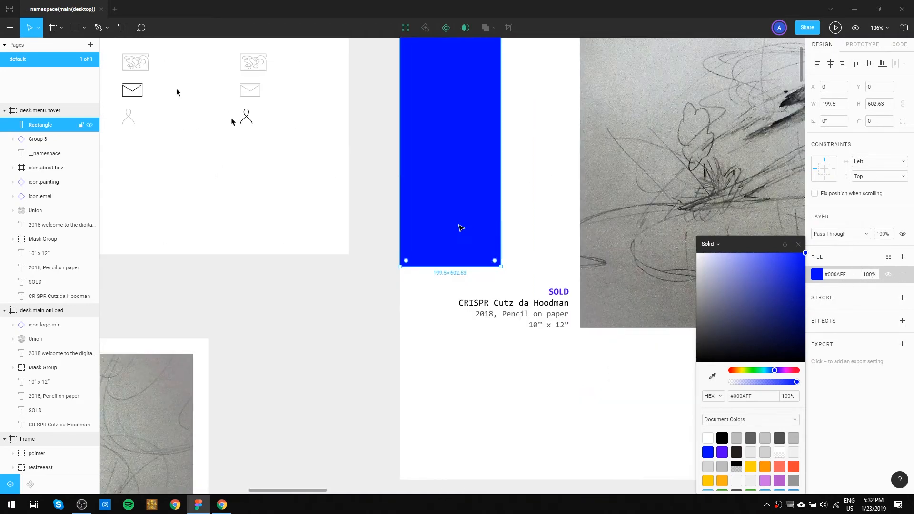
{"action": "left_click_drag", "start_coordinate": [500, 341], "coordinate": [501, 318]}
{"action": "left_click_drag", "start_coordinate": [457, 241], "coordinate": [451, 455]}
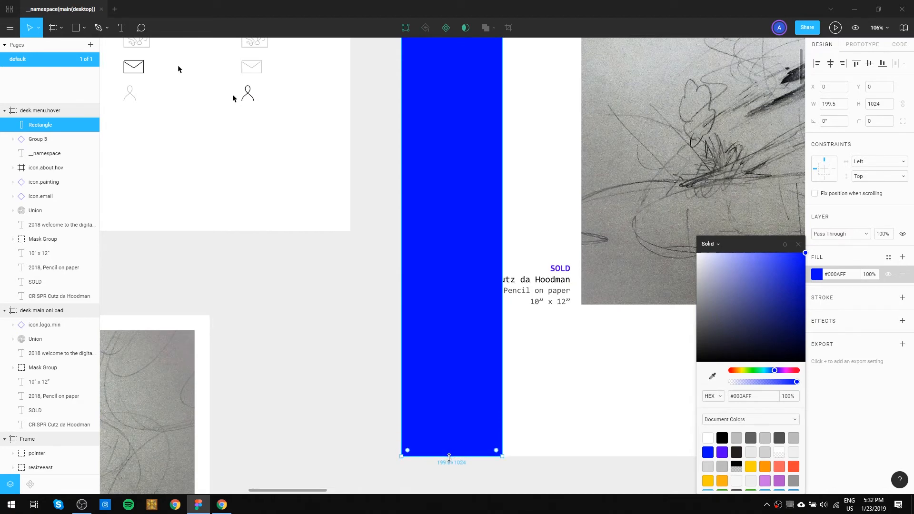
{"action": "left_click_drag", "start_coordinate": [450, 457], "coordinate": [457, 223]}
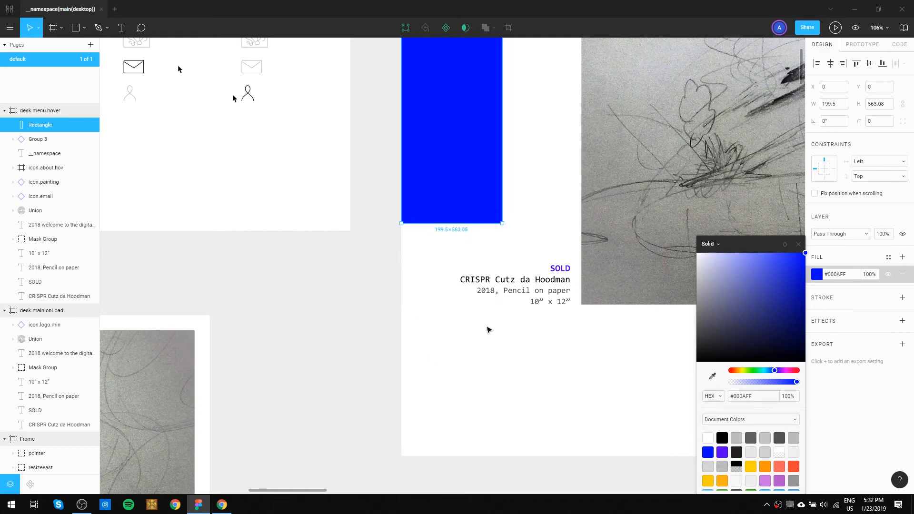
Set the fill opacity of the blue #000AFF rectangle in the desk.menu.hover frame to 10%.
{"action": "left_click_drag", "start_coordinate": [514, 152], "coordinate": [456, 350]}
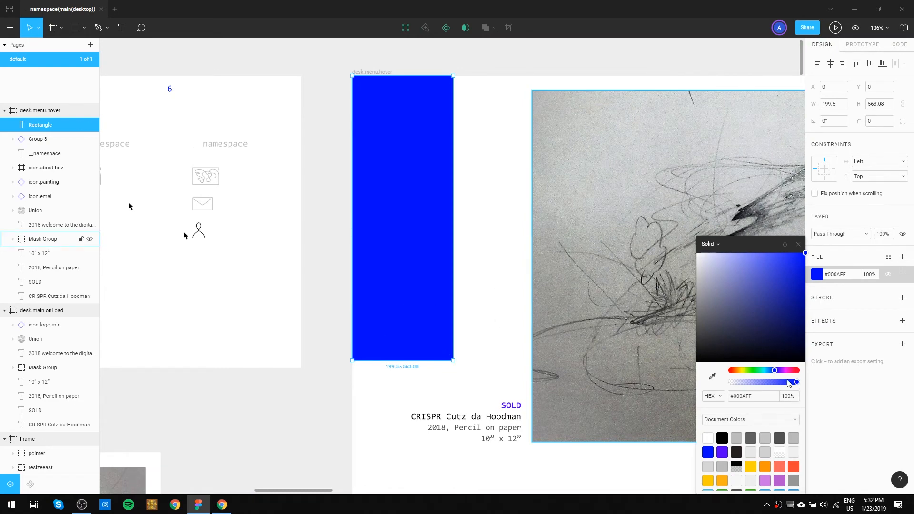
{"action": "left_click_drag", "start_coordinate": [789, 383], "coordinate": [743, 384]}
{"action": "left_click_drag", "start_coordinate": [718, 244], "coordinate": [751, 237]}
{"action": "mouse_move", "coordinate": [751, 375]}
{"action": "left_mouse_down"}
{"action": "mouse_move", "coordinate": [727, 380]}
{"action": "mouse_move", "coordinate": [735, 382]}
{"action": "left_mouse_up"}
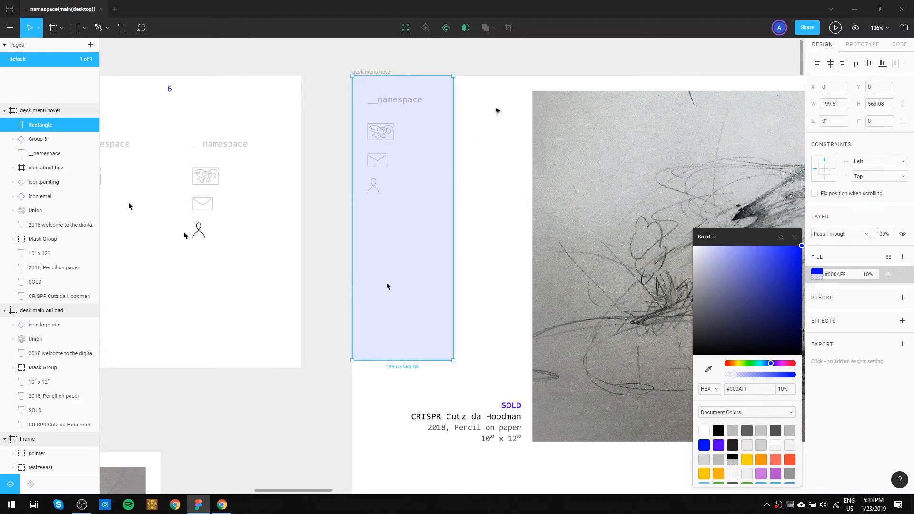
{"action": "left_click", "coordinate": [506, 95]}
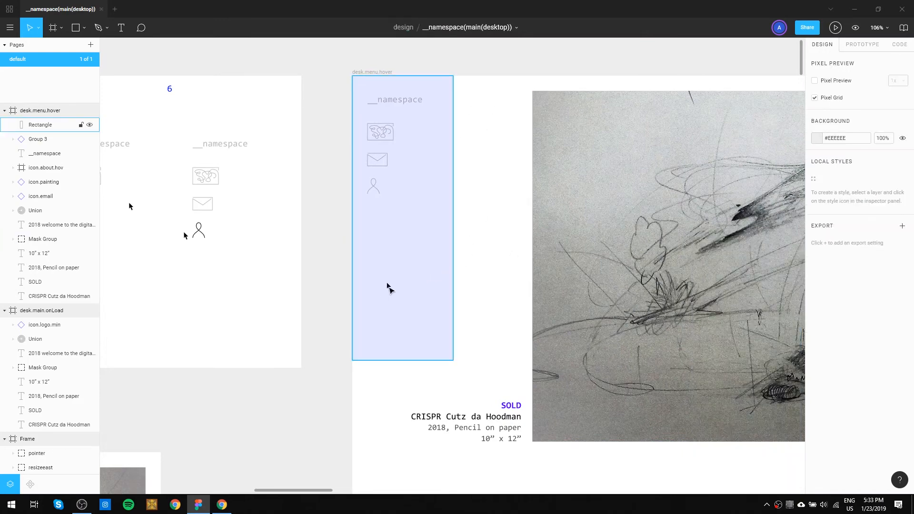
Send the translucent blue rectangle behind all other layers in the desk.menu.hover frame.
{"action": "left_click", "coordinate": [427, 295]}
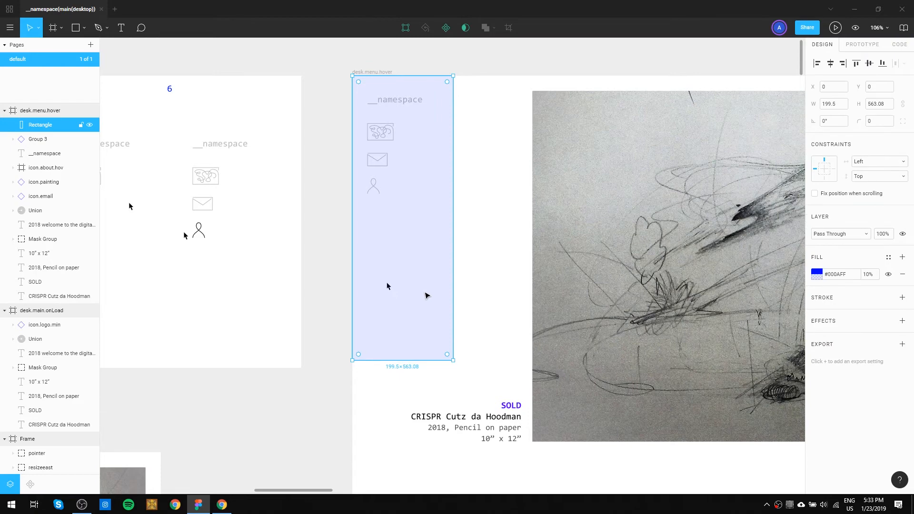
{"action": "key", "text": "bracketleft"}
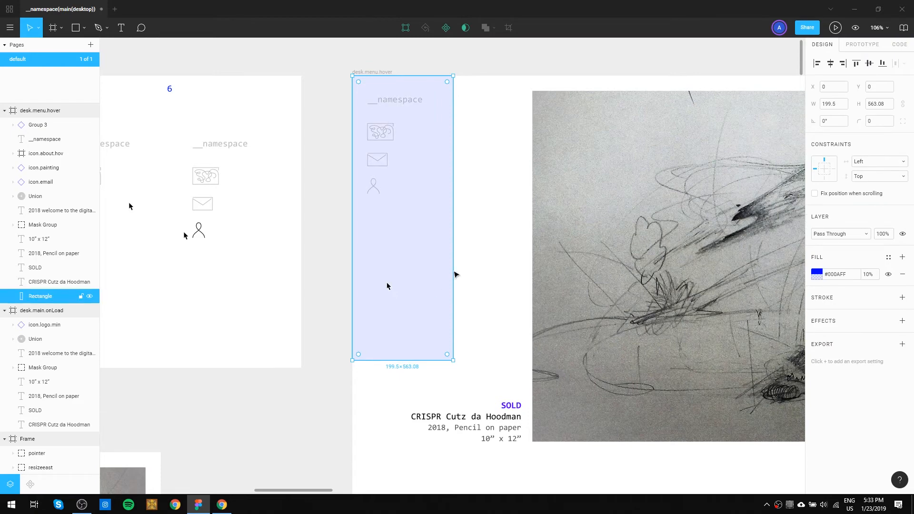
{"action": "left_click", "coordinate": [485, 242]}
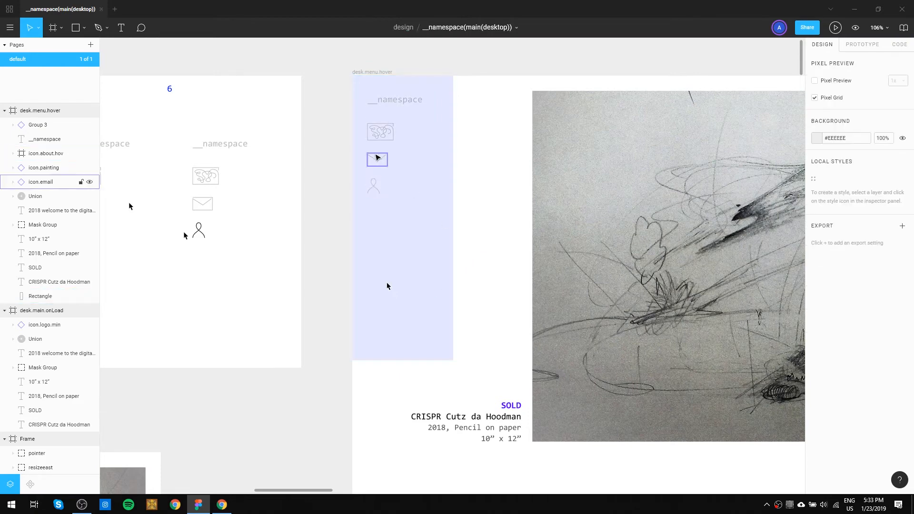
Try a copy of the blue hover rectangle over the menu in the desk(art.menu) frame and delete that copy.
{"action": "left_click_drag", "start_coordinate": [482, 216], "coordinate": [387, 212]}
{"action": "scroll", "coordinate": [387, 211], "scroll_direction": "down", "scroll_amount": 5}
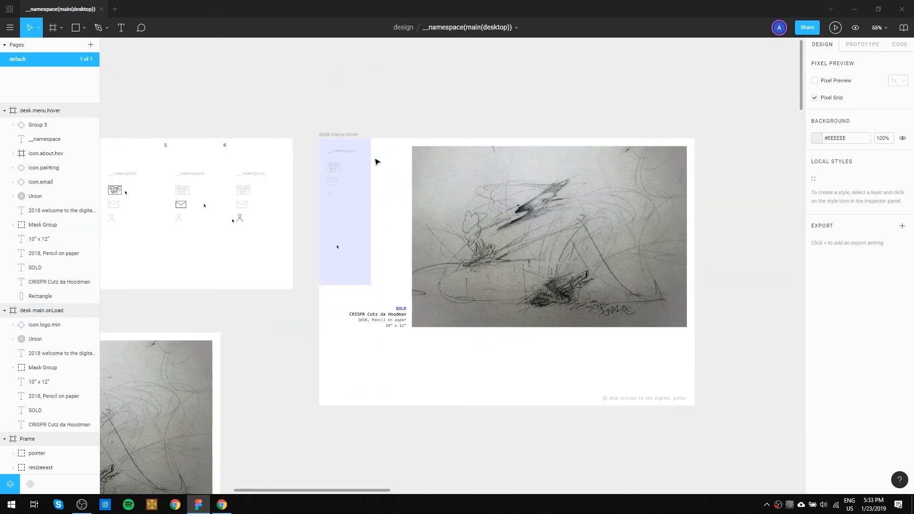
{"action": "left_click", "coordinate": [354, 211]}
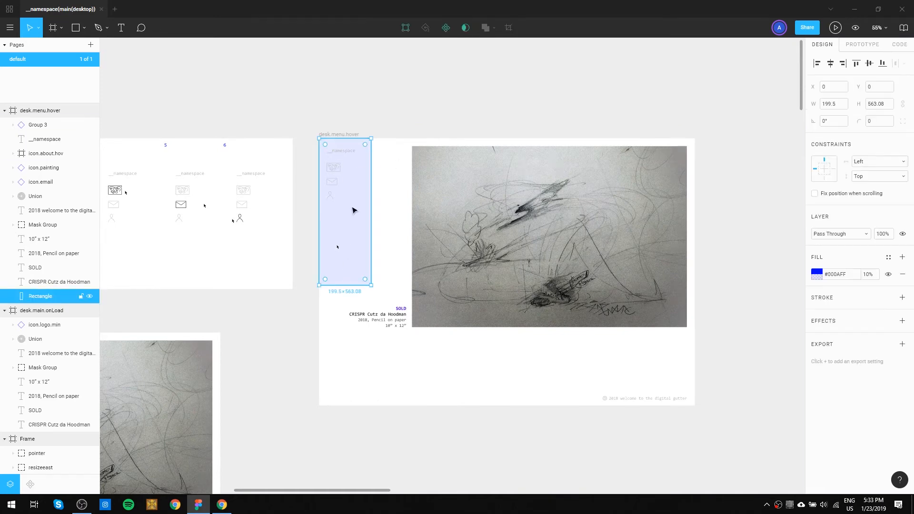
{"action": "left_click_drag", "start_coordinate": [305, 392], "coordinate": [579, 169]}
{"action": "left_click_drag", "start_coordinate": [527, 274], "coordinate": [647, 276]}
{"action": "left_click_drag", "start_coordinate": [358, 330], "coordinate": [423, 128]}
{"action": "left_click_drag", "start_coordinate": [419, 332], "coordinate": [420, 310]}
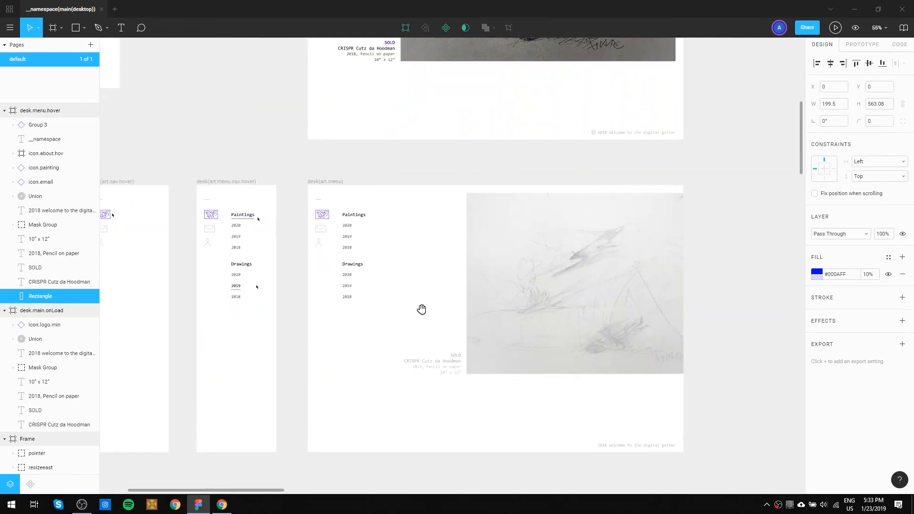
{"action": "left_click", "coordinate": [336, 183]}
{"action": "key", "text": "ctrl+v"}
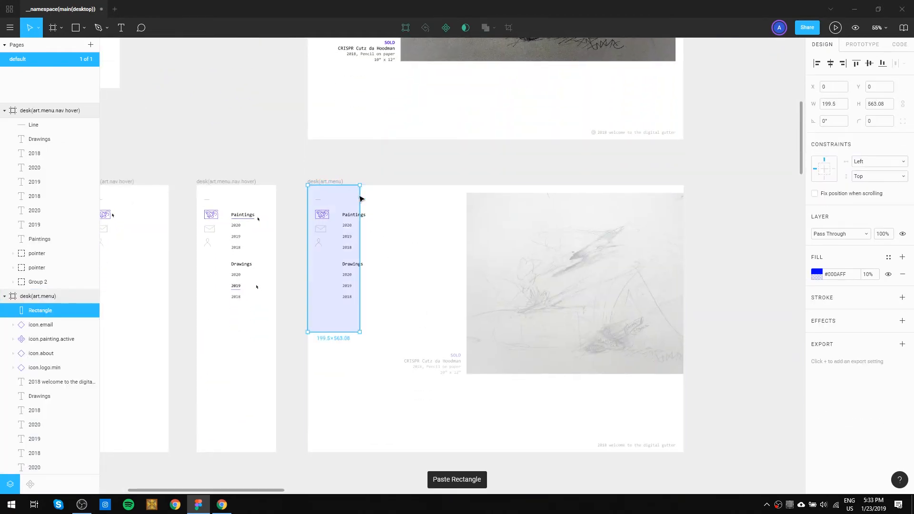
{"action": "scroll", "coordinate": [322, 279], "scroll_direction": "up", "scroll_amount": 1}
{"action": "scroll", "coordinate": [322, 265], "scroll_direction": "up", "scroll_amount": 6}
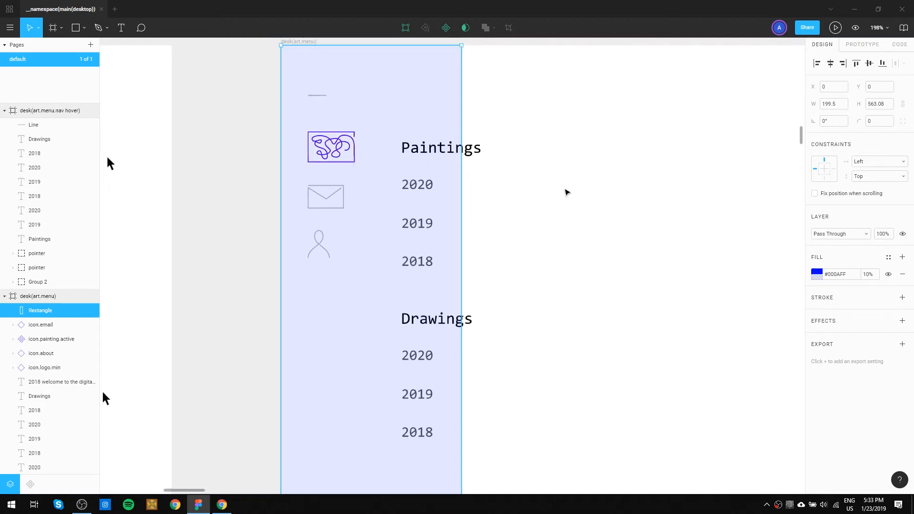
{"action": "scroll", "coordinate": [565, 189], "scroll_direction": "down", "scroll_amount": 3}
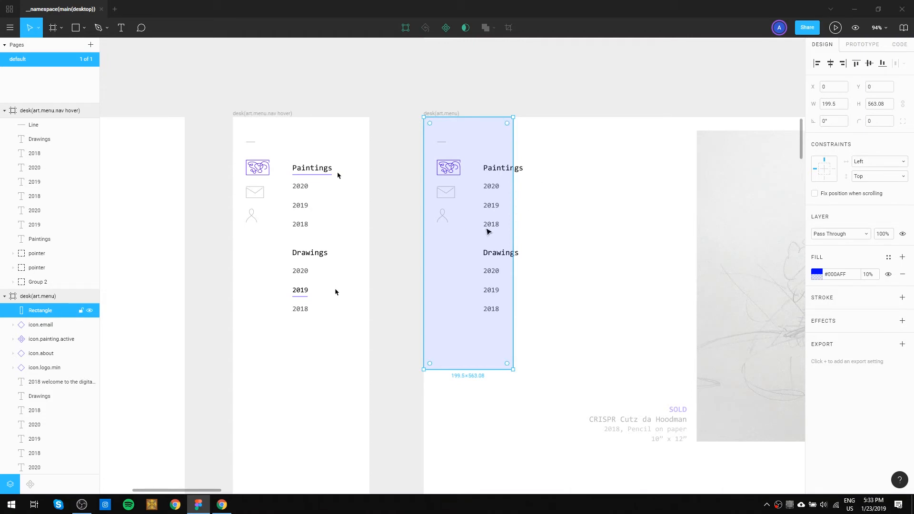
{"action": "key", "text": "Delete"}
Move the components frame beside logo.animation hover and enlarge it to that frame's height, with the cursor icons frame placed underneath.
{"action": "scroll", "coordinate": [435, 147], "scroll_direction": "down", "scroll_amount": 5}
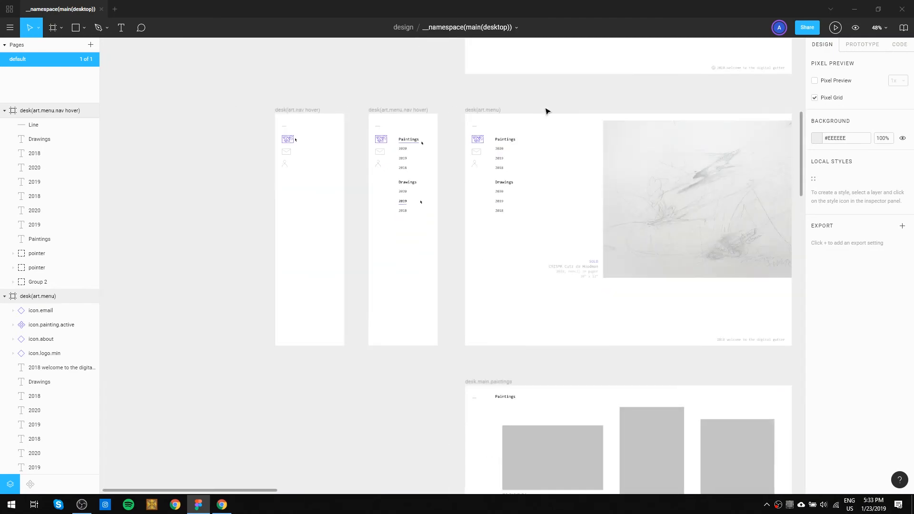
{"action": "left_click_drag", "start_coordinate": [562, 99], "coordinate": [519, 369]}
{"action": "left_click_drag", "start_coordinate": [499, 88], "coordinate": [464, 321]}
{"action": "left_click_drag", "start_coordinate": [610, 286], "coordinate": [434, 281]}
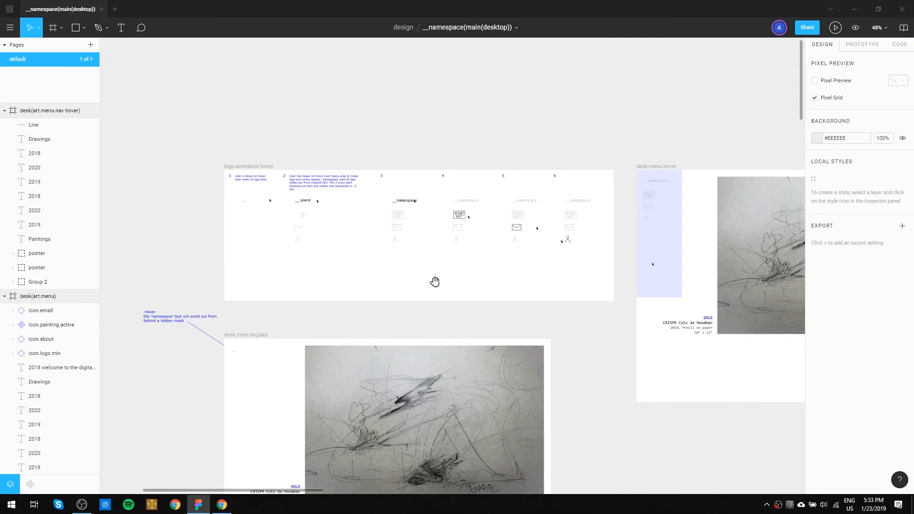
{"action": "scroll", "coordinate": [470, 249], "scroll_direction": "up", "scroll_amount": 1}
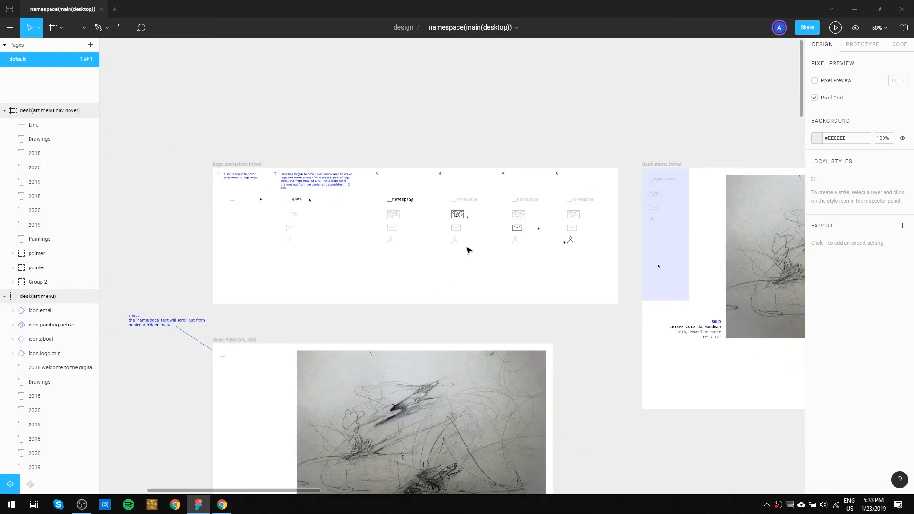
{"action": "scroll", "coordinate": [469, 250], "scroll_direction": "down", "scroll_amount": 5}
{"action": "left_click_drag", "start_coordinate": [243, 283], "coordinate": [347, 193]}
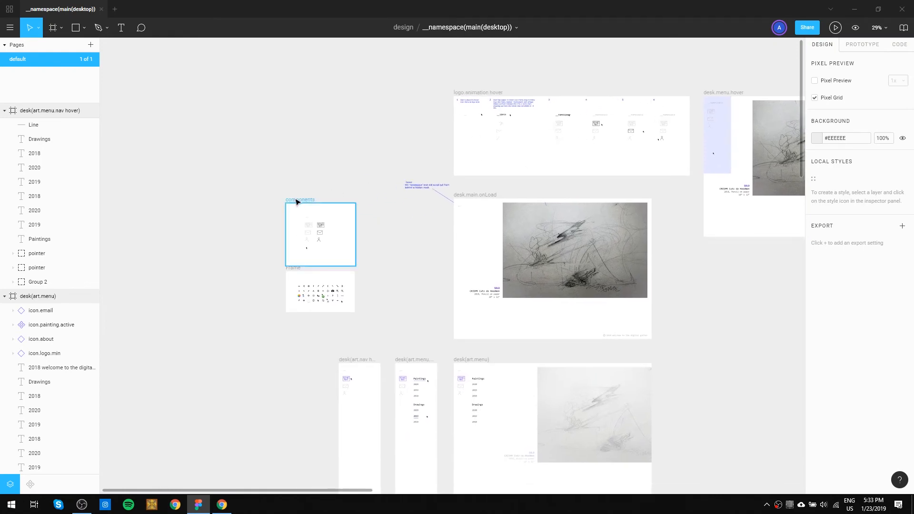
{"action": "left_click_drag", "start_coordinate": [296, 201], "coordinate": [216, 93]}
{"action": "left_click_drag", "start_coordinate": [276, 159], "coordinate": [392, 174]}
{"action": "left_click", "coordinate": [386, 202]}
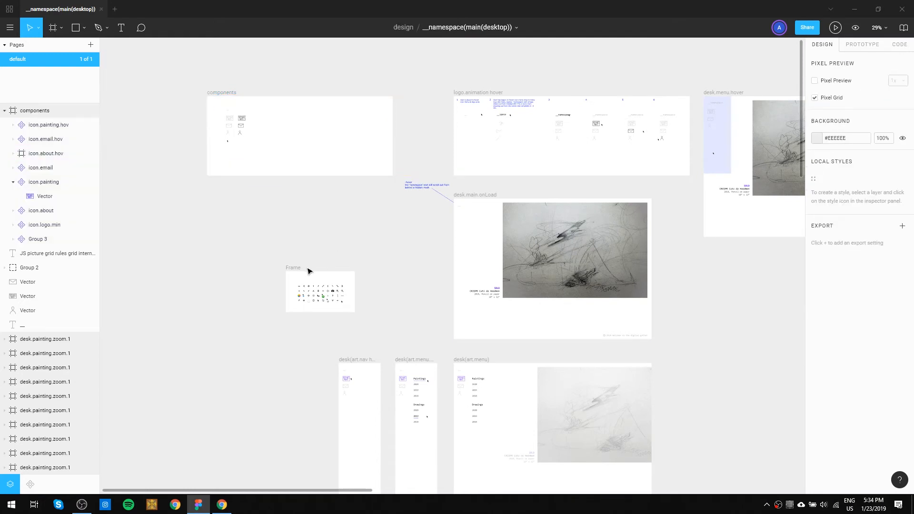
{"action": "left_click_drag", "start_coordinate": [294, 270], "coordinate": [216, 218]}
{"action": "left_click", "coordinate": [277, 195]}
Copy state 3's __namespace logo and grey icons into the components frame, aligned beside the dark icon column at X 380.
{"action": "scroll", "coordinate": [361, 198], "scroll_direction": "up", "scroll_amount": 2}
{"action": "scroll", "coordinate": [493, 195], "scroll_direction": "up", "scroll_amount": 5}
{"action": "scroll", "coordinate": [493, 191], "scroll_direction": "up", "scroll_amount": 2}
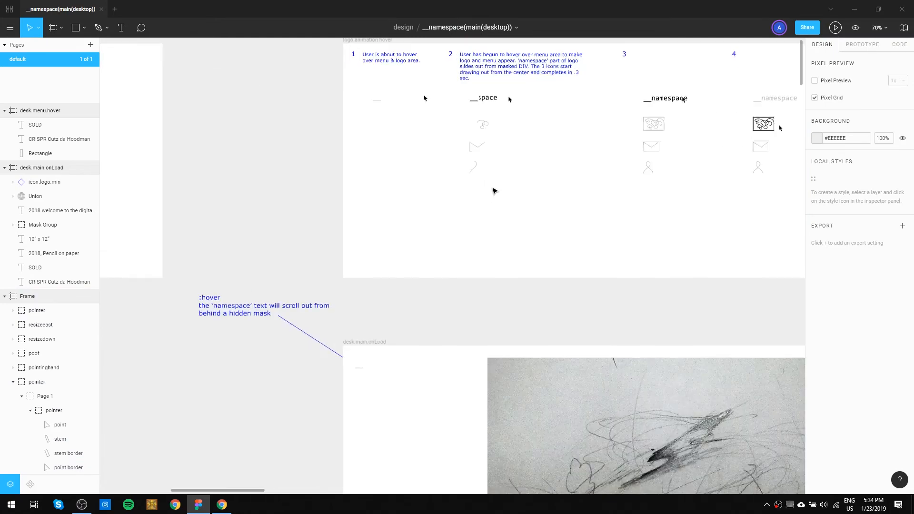
{"action": "left_click_drag", "start_coordinate": [671, 211], "coordinate": [638, 90]}
{"action": "left_click_drag", "start_coordinate": [180, 220], "coordinate": [611, 225]}
{"action": "left_click_drag", "start_coordinate": [393, 116], "coordinate": [515, 169]}
{"action": "left_click", "coordinate": [402, 171]}
{"action": "key", "text": "ctrl+v"}
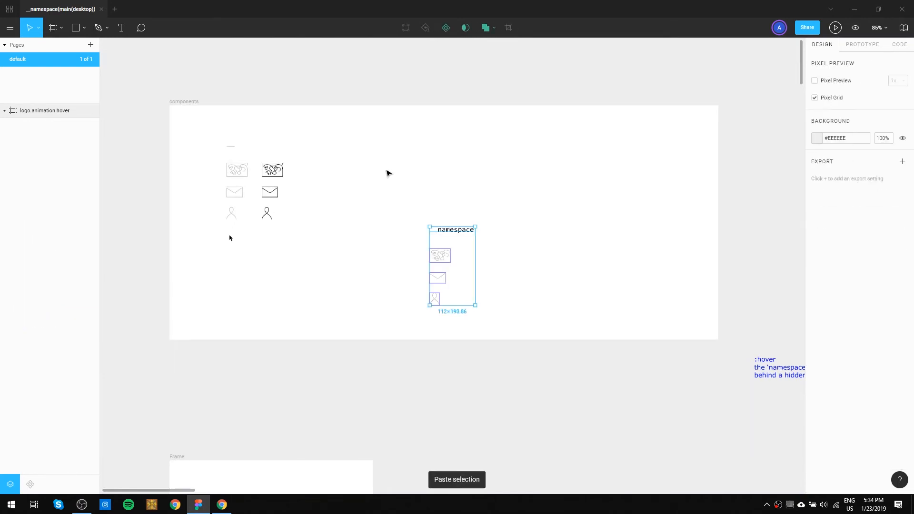
{"action": "left_click_drag", "start_coordinate": [449, 233], "coordinate": [342, 145]}
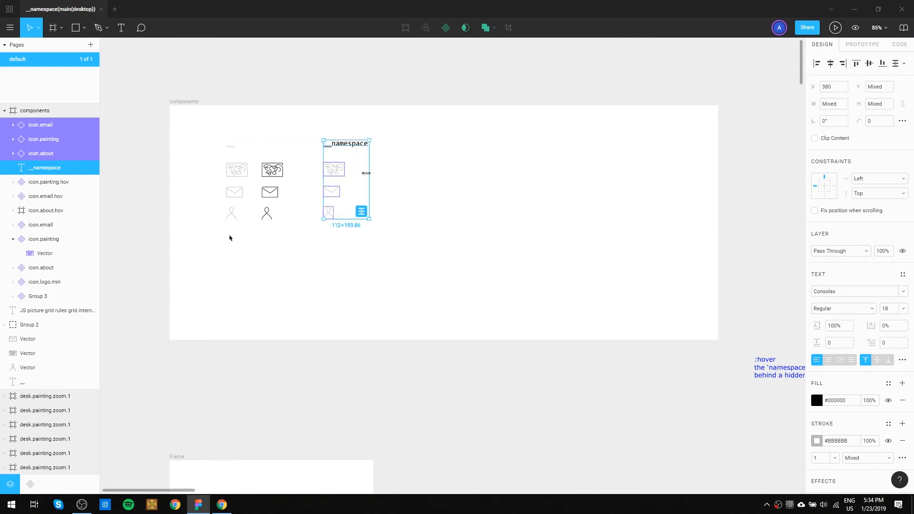
Create a component from the pasted __namespace logo and grey icons and name it menu.logo.act.
{"action": "key", "text": "alt"}
{"action": "key", "text": "ctrl+alt+k"}
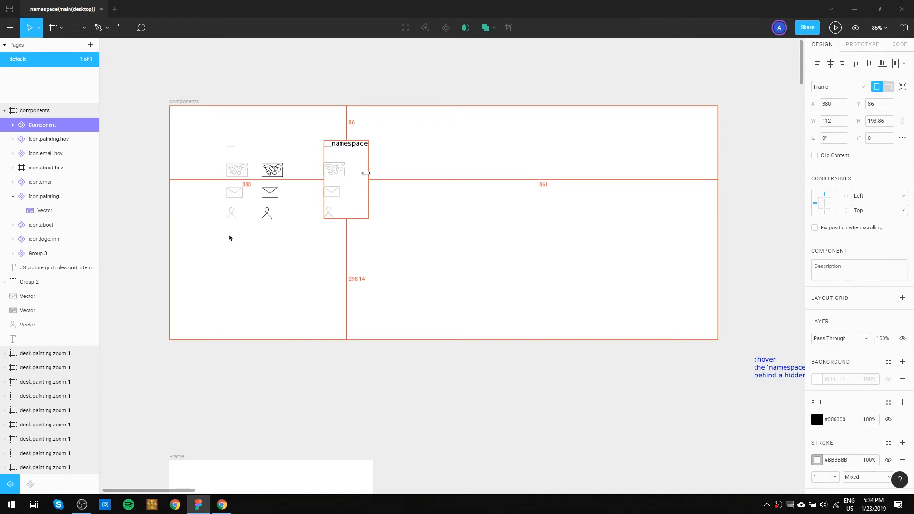
{"action": "key", "text": "ctrl+z"}
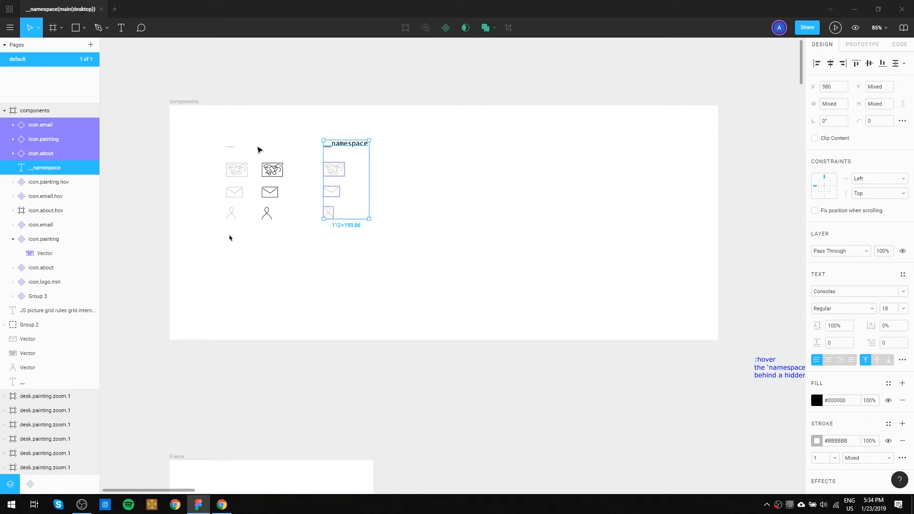
{"action": "key", "text": "ctrl+alt+k"}
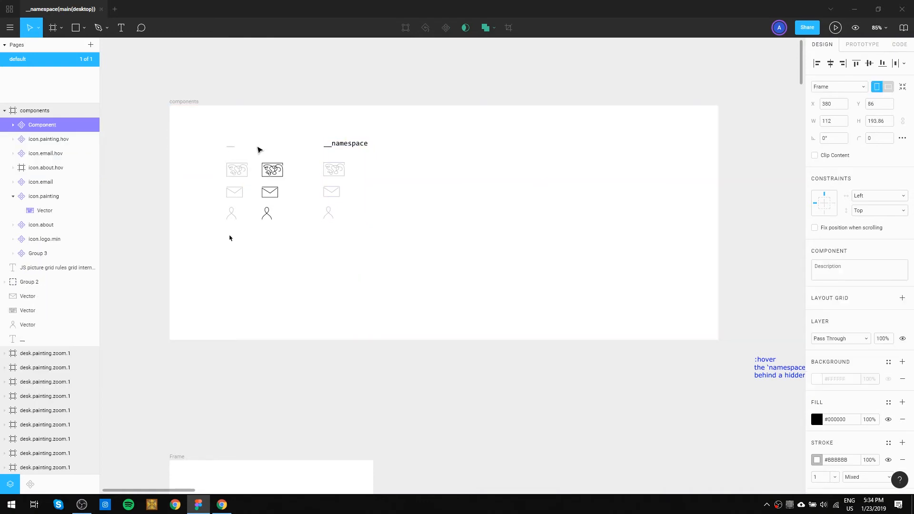
{"action": "double_click", "coordinate": [44, 125]}
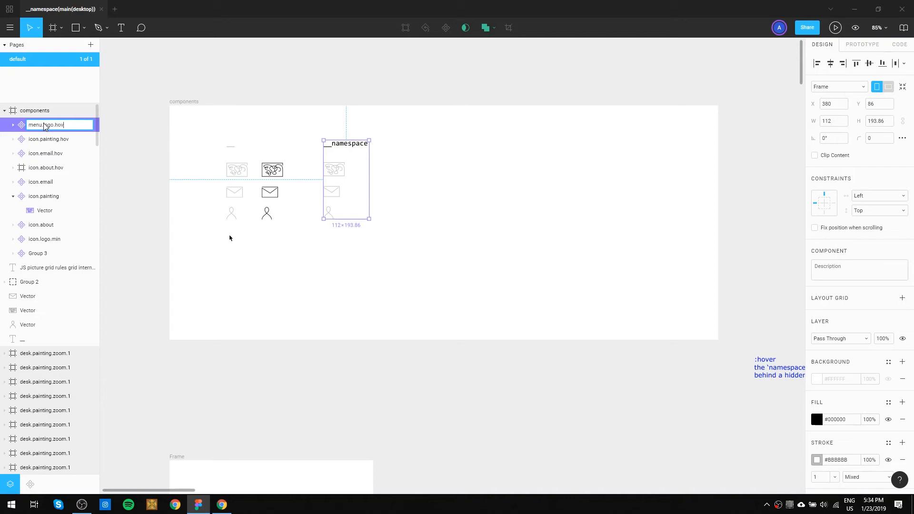
{"action": "type", "text": "ct"}
{"action": "key", "text": "Return"}
{"action": "left_click", "coordinate": [564, 159]}
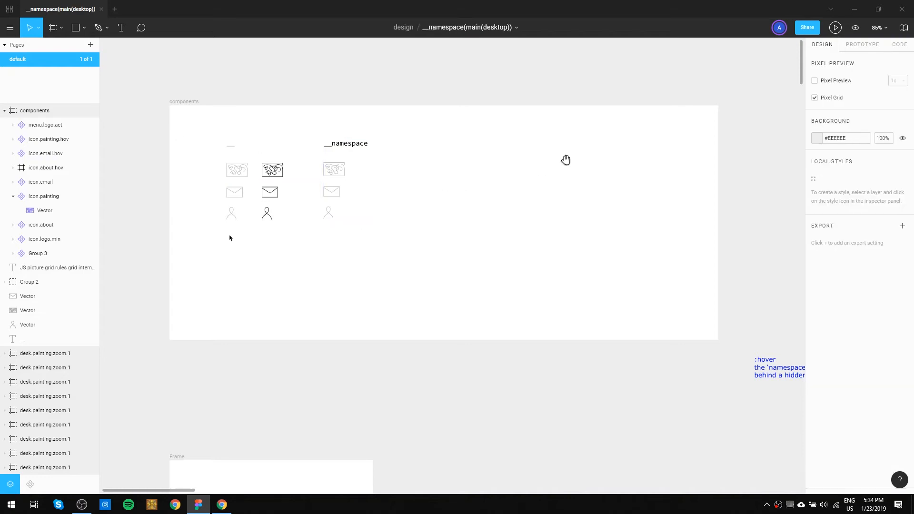
Copy the logo and icon sets of states 4, 5 and 6 into the components frame, in line with menu.logo.act.
{"action": "scroll", "coordinate": [561, 162], "scroll_direction": "down", "scroll_amount": 2}
{"action": "left_click_drag", "start_coordinate": [650, 178], "coordinate": [195, 170]}
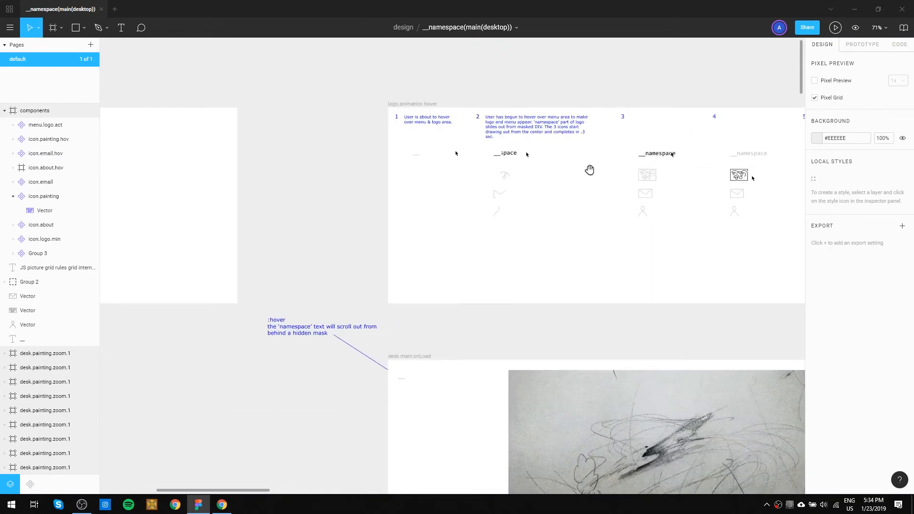
{"action": "left_click_drag", "start_coordinate": [720, 245], "coordinate": [591, 251]}
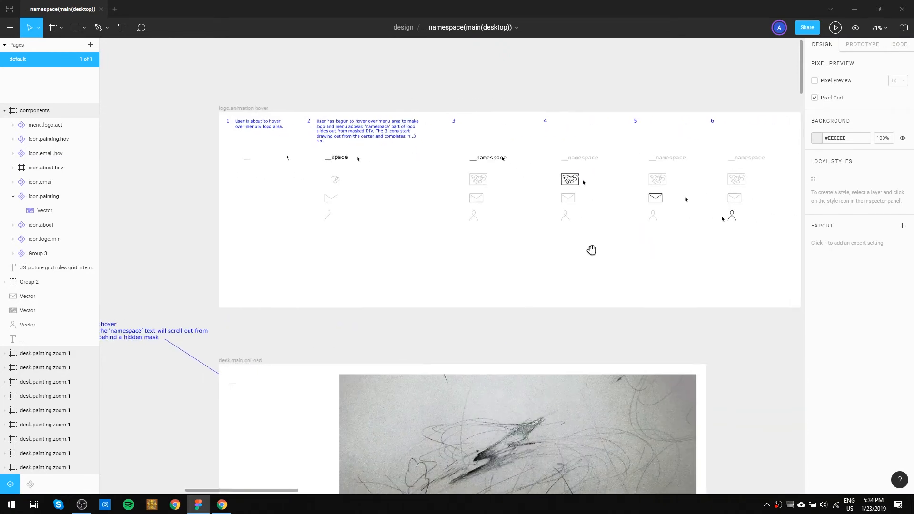
{"action": "left_click_drag", "start_coordinate": [565, 216], "coordinate": [556, 152]}
{"action": "left_click_drag", "start_coordinate": [655, 241], "coordinate": [643, 157]}
{"action": "left_click_drag", "start_coordinate": [758, 244], "coordinate": [738, 149]}
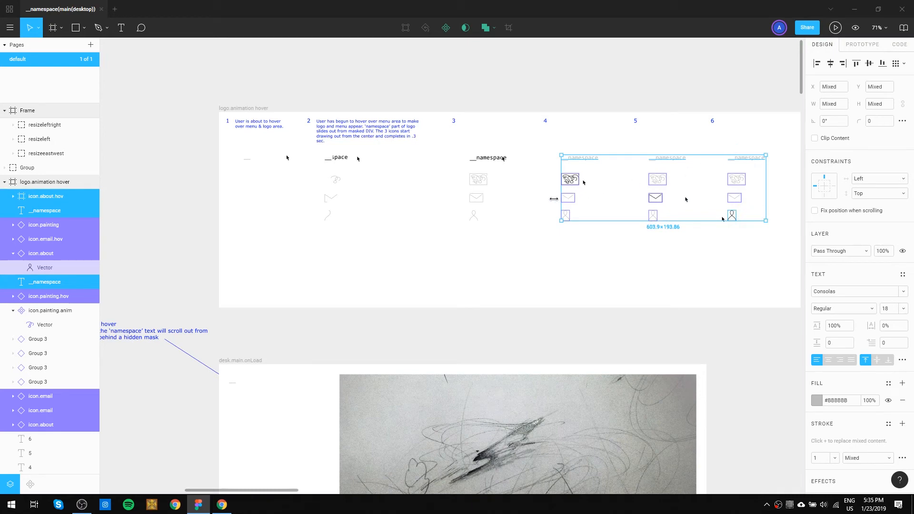
{"action": "left_click_drag", "start_coordinate": [251, 205], "coordinate": [769, 234]}
{"action": "left_click_drag", "start_coordinate": [453, 211], "coordinate": [459, 211]}
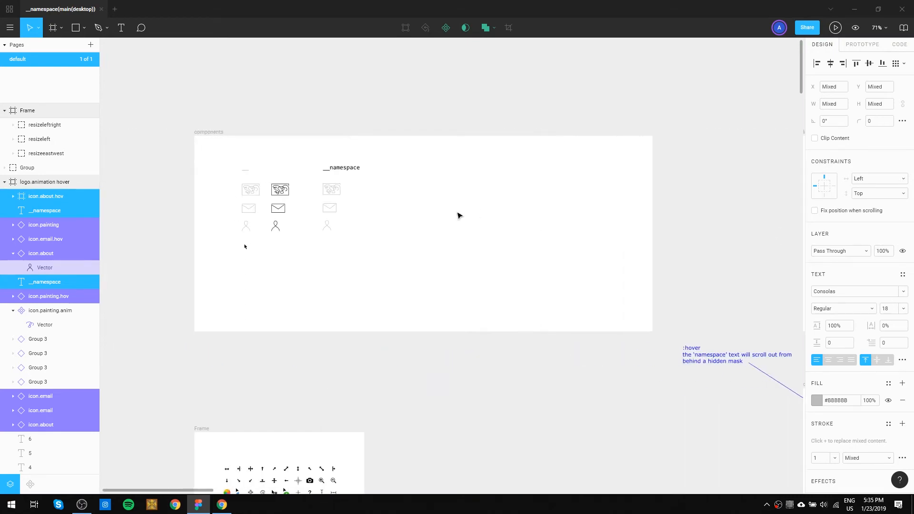
{"action": "key", "text": "ctrl+v"}
{"action": "left_click_drag", "start_coordinate": [359, 259], "coordinate": [391, 191]}
Create a component from the pasted set with the dark painting icon and name it menu.painting.act.
{"action": "left_click_drag", "start_coordinate": [420, 267], "coordinate": [385, 156]}
{"action": "key", "text": "alt"}
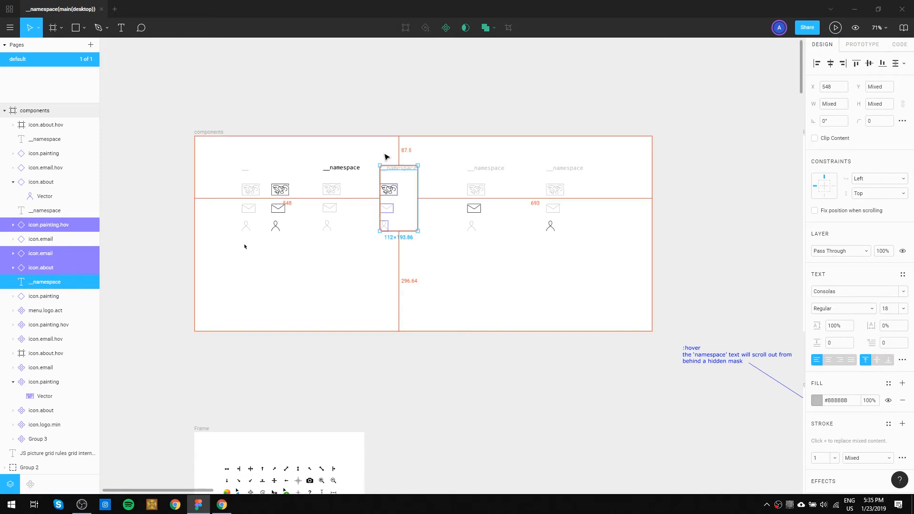
{"action": "key", "text": "ctrl+alt+k"}
{"action": "double_click", "coordinate": [50, 224]}
{"action": "type", "text": "menu.painting.act"}
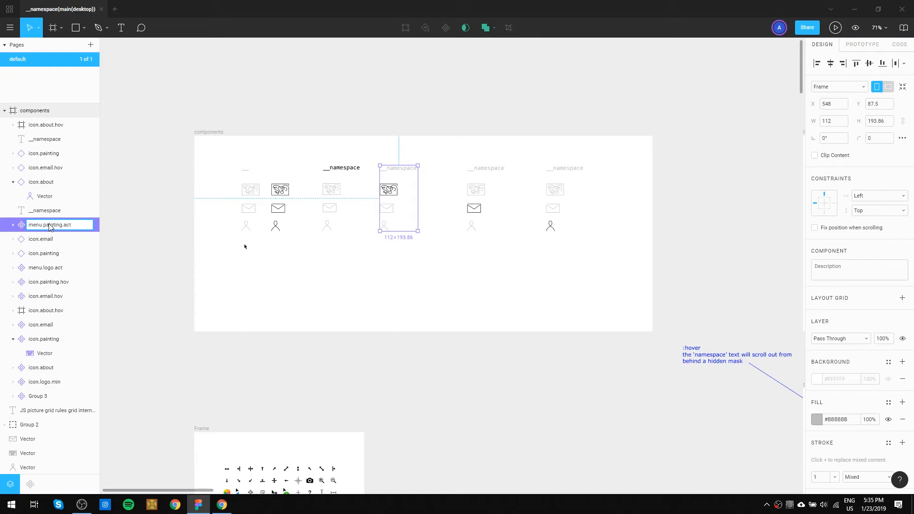
{"action": "key", "text": "Return"}
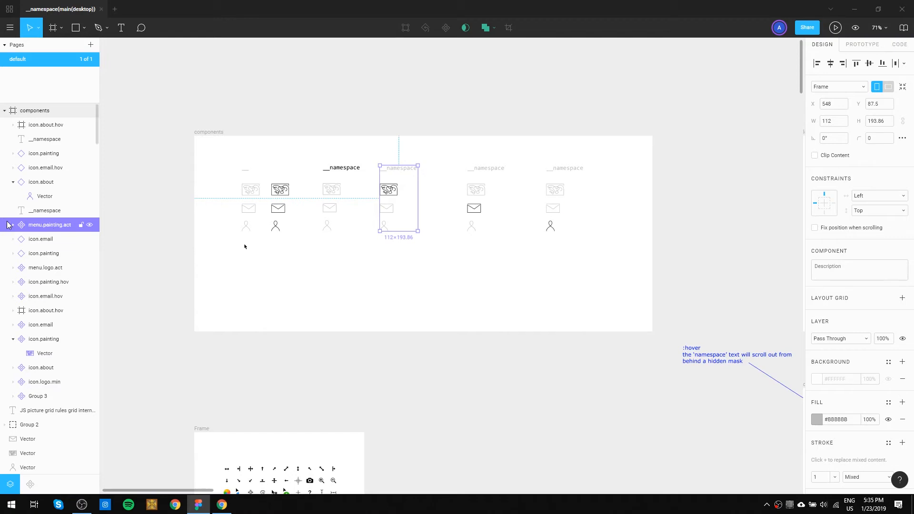
{"action": "left_click", "coordinate": [430, 290]}
Create a component from the pasted logo and icon set with the dark email icon and name it menu.email.act.
{"action": "left_click_drag", "start_coordinate": [495, 280], "coordinate": [455, 155]}
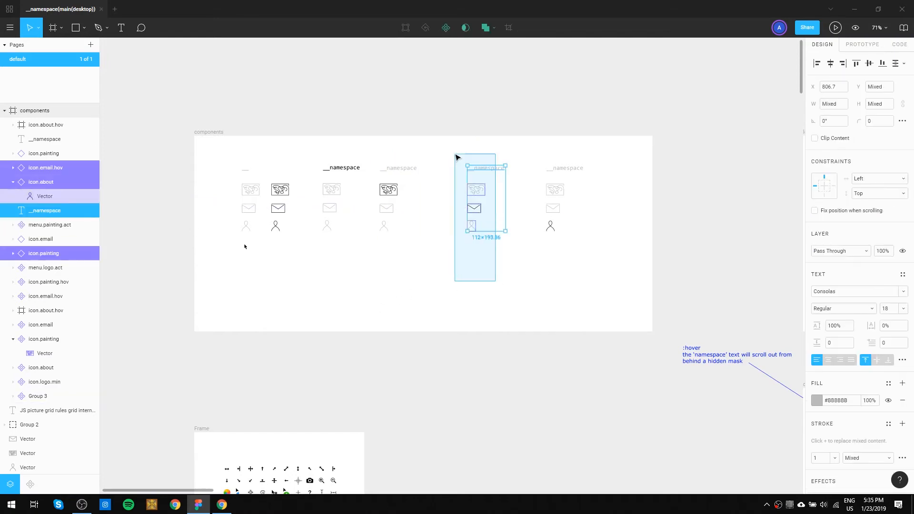
{"action": "key", "text": "ctrl+alt+k"}
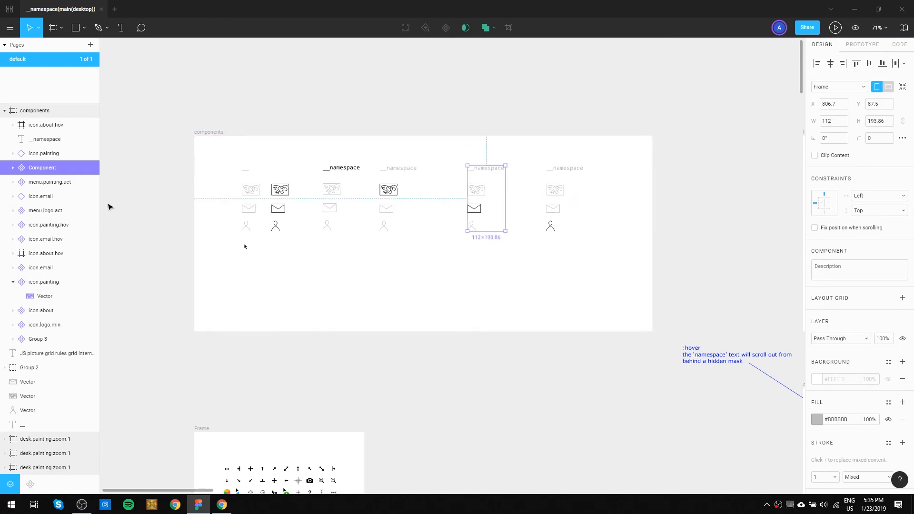
{"action": "double_click", "coordinate": [45, 168]}
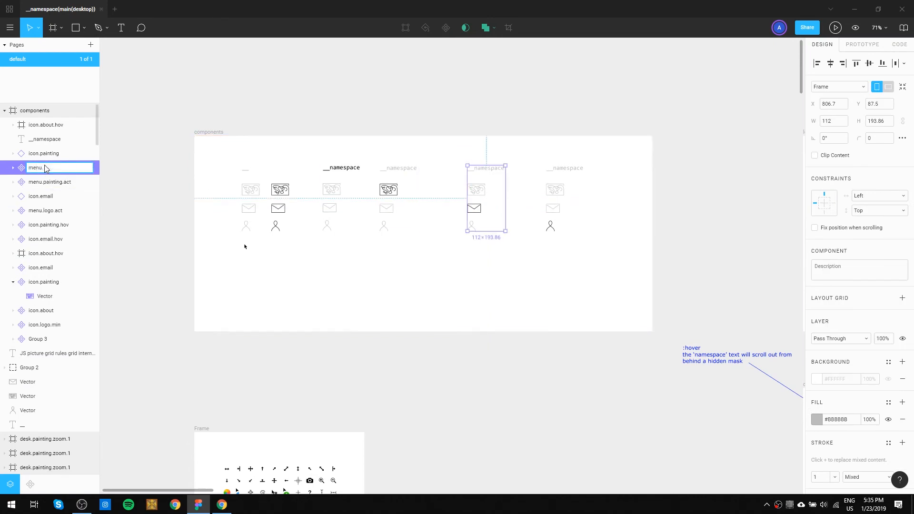
{"action": "type", "text": "menu.email.act"}
{"action": "key", "text": "Return"}
Create a component from the pasted logo and icon set with the dark about icon and name it menu.about.act.
{"action": "left_click_drag", "start_coordinate": [530, 153], "coordinate": [600, 314]}
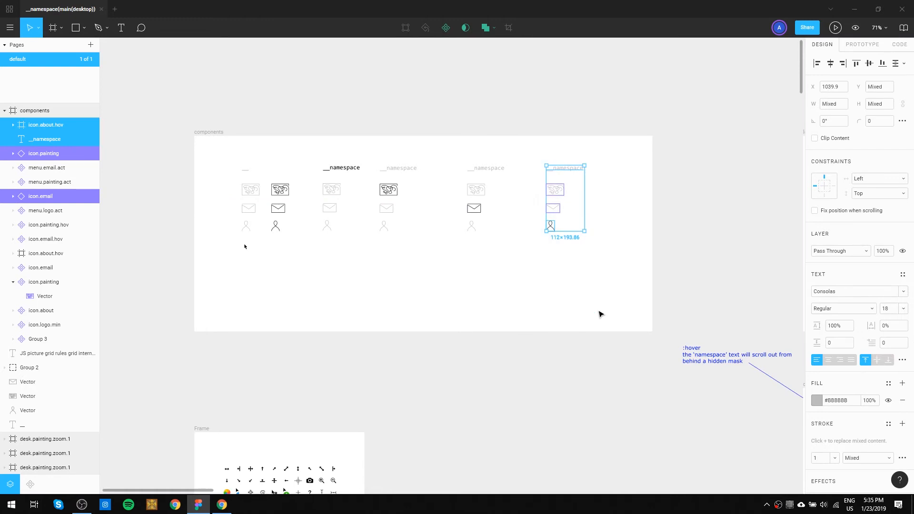
{"action": "key", "text": "ctrl+alt+k"}
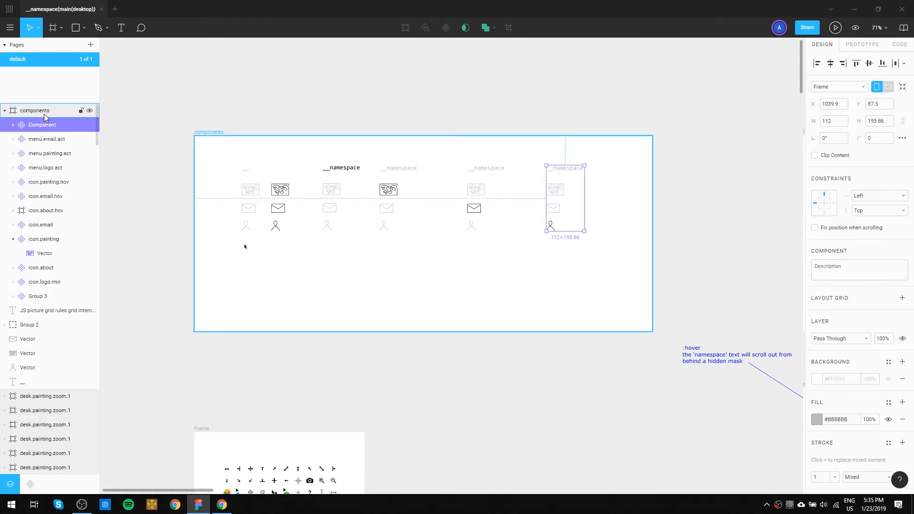
{"action": "double_click", "coordinate": [42, 125]}
{"action": "type", "text": "menu.about"}
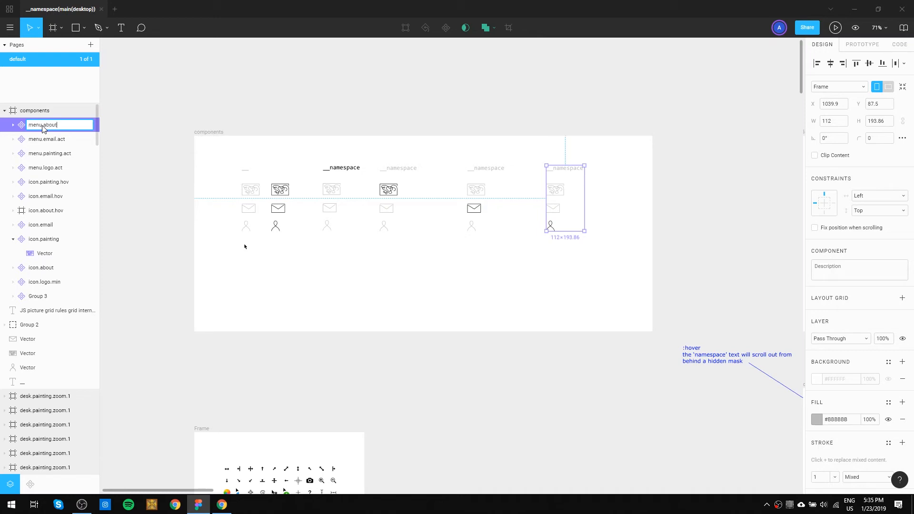
{"action": "type", "text": ".act"}
{"action": "key", "text": "Return"}
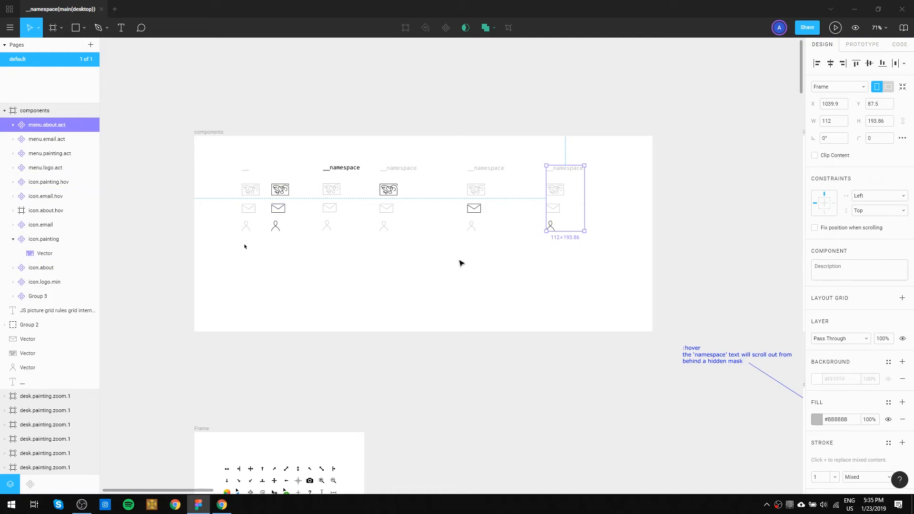
{"action": "left_click", "coordinate": [533, 264]}
Copy menu.painting.act into the desk(art.menu) frame and align it over the existing logo and icons at X 30, Y 39.64.
{"action": "left_click_drag", "start_coordinate": [624, 216], "coordinate": [465, 206]}
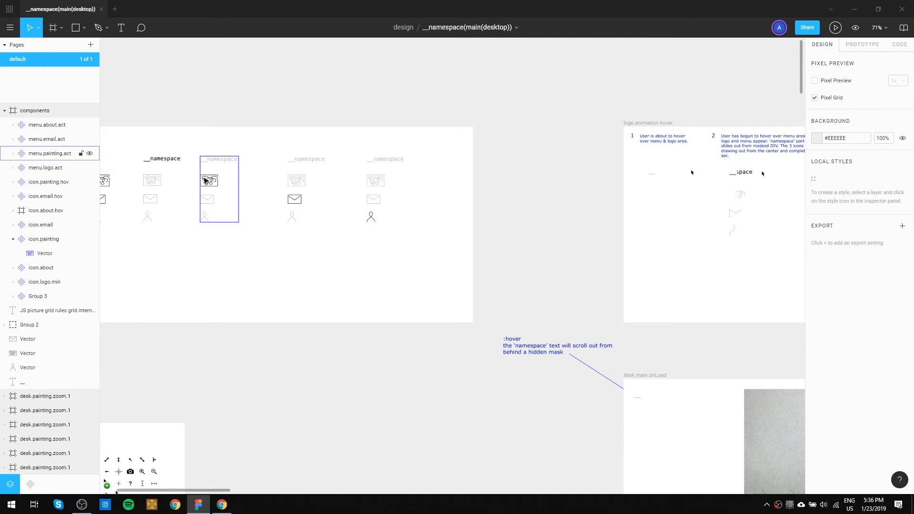
{"action": "left_click", "coordinate": [211, 186]}
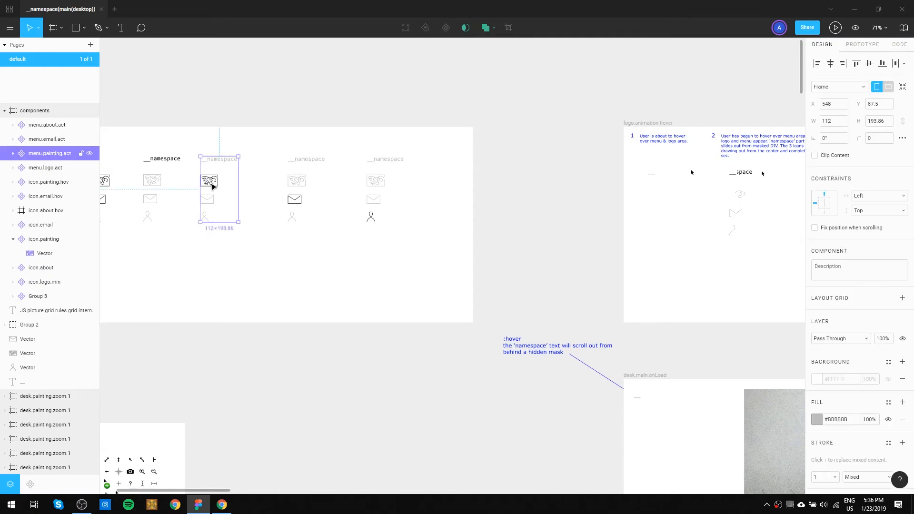
{"action": "left_click_drag", "start_coordinate": [588, 393], "coordinate": [337, 100]}
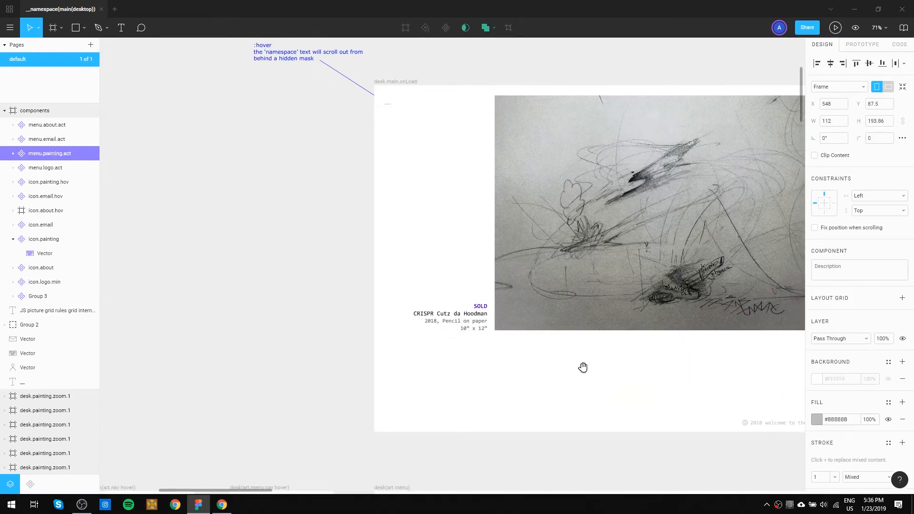
{"action": "left_click_drag", "start_coordinate": [581, 367], "coordinate": [414, 132]}
{"action": "left_click_drag", "start_coordinate": [448, 362], "coordinate": [510, 253]}
{"action": "left_click_drag", "start_coordinate": [312, 303], "coordinate": [431, 308]}
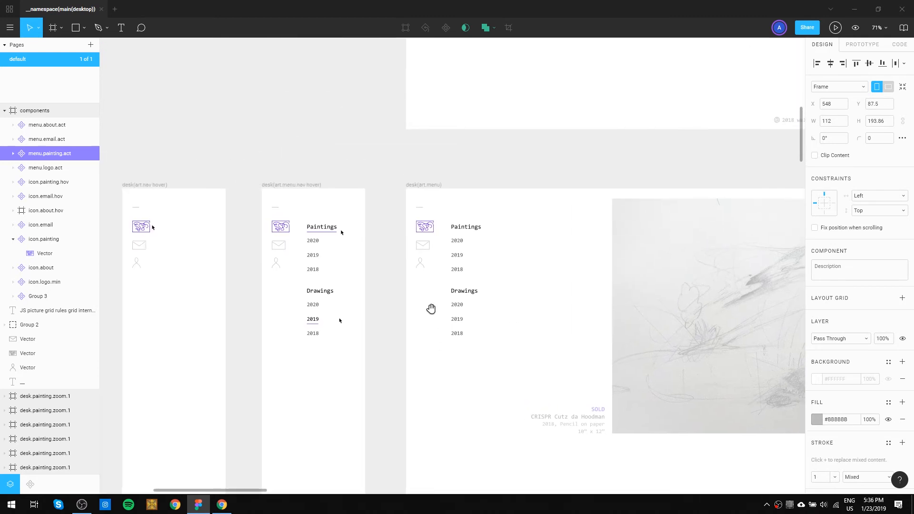
{"action": "scroll", "coordinate": [430, 214], "scroll_direction": "up", "scroll_amount": 5}
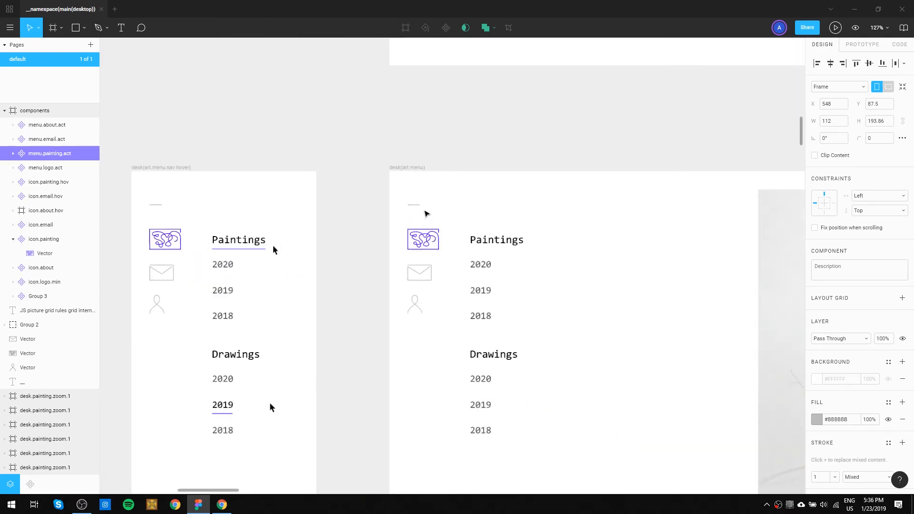
{"action": "key", "text": "ctrl+v"}
{"action": "left_click_drag", "start_coordinate": [459, 202], "coordinate": [452, 196]}
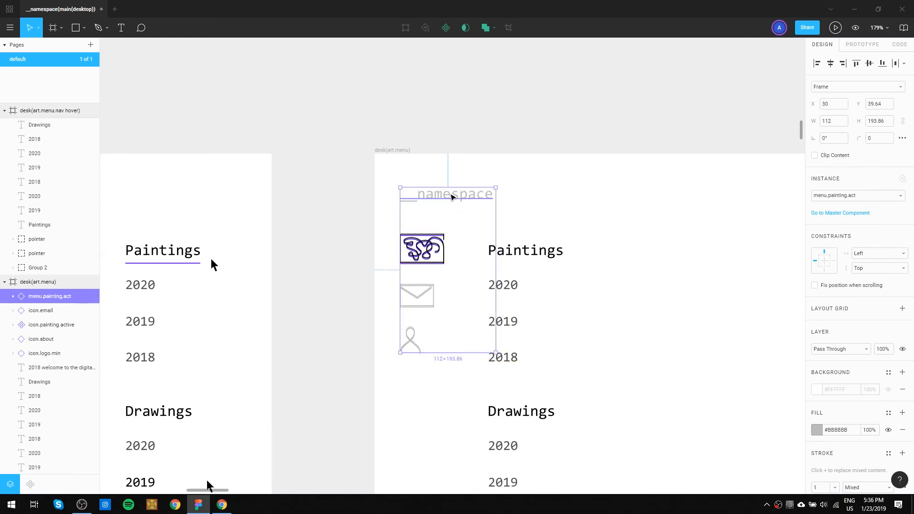
Try to replace the old logo and icons in desk(art.menu) with the menu.painting.act instance.
{"action": "key", "text": "Delete"}
{"action": "mouse_move", "coordinate": [389, 178]}
{"action": "left_mouse_down"}
{"action": "mouse_move", "coordinate": [475, 406]}
{"action": "mouse_move", "coordinate": [440, 405]}
{"action": "left_mouse_up"}
{"action": "key", "text": "Delete"}
{"action": "key", "text": "ctrl+v"}
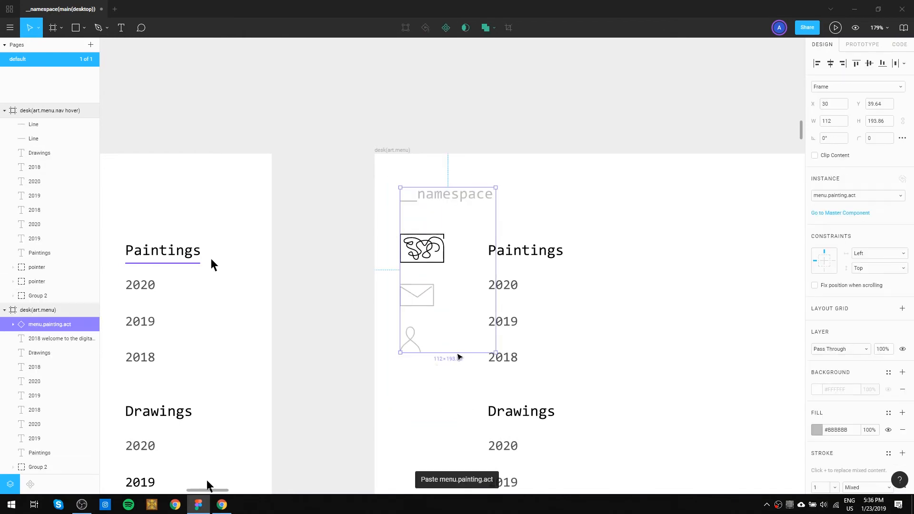
{"action": "key", "text": "Delete"}
{"action": "key", "text": "ctrl+z"}
{"action": "left_click", "coordinate": [631, 304]}
{"action": "key", "text": "ctrl+v"}
{"action": "key", "text": "Delete"}
{"action": "key", "text": "ctrl+v"}
{"action": "key", "text": "ctrl+v"}
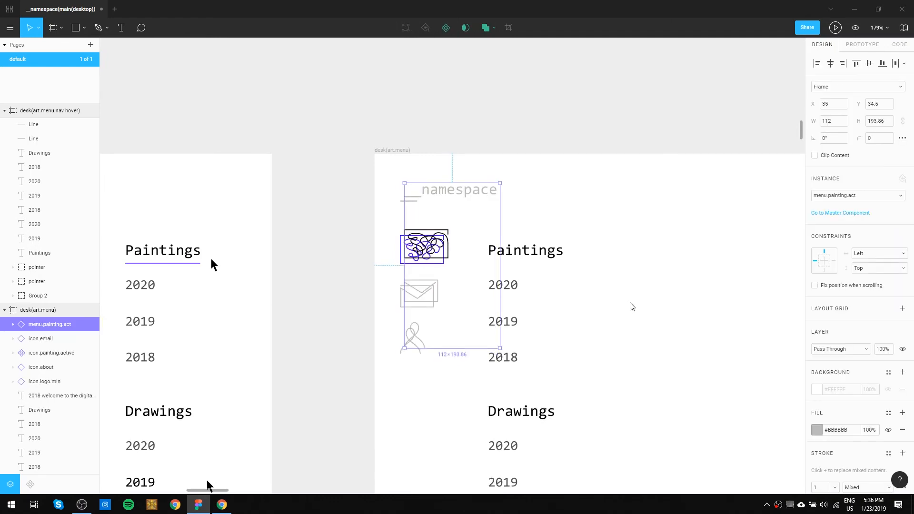
{"action": "key", "text": "ctrl+z"}
{"action": "key", "text": "Delete"}
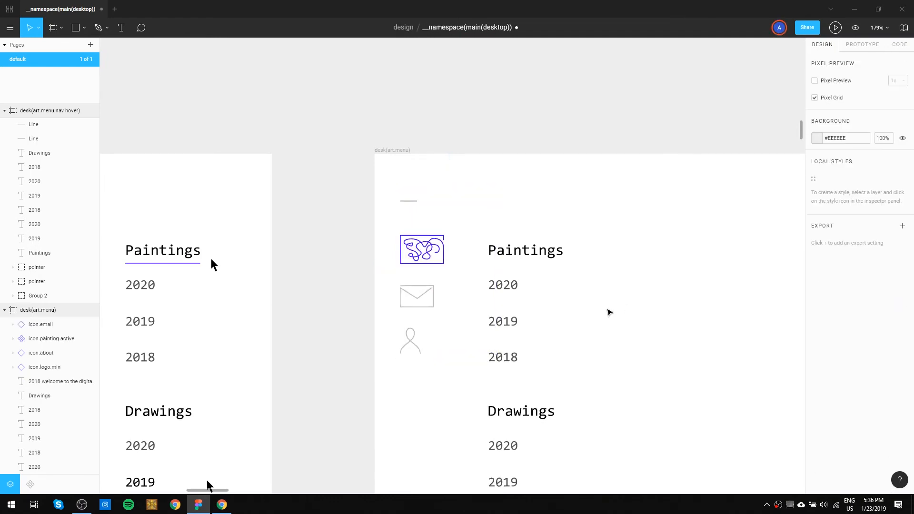
Delete the old logo and icons from desk(art.menu) and paste the menu.painting.act instance in their place at X 30, Y 39.64.
{"action": "left_click_drag", "start_coordinate": [438, 189], "coordinate": [411, 430]}
{"action": "key", "text": "Delete"}
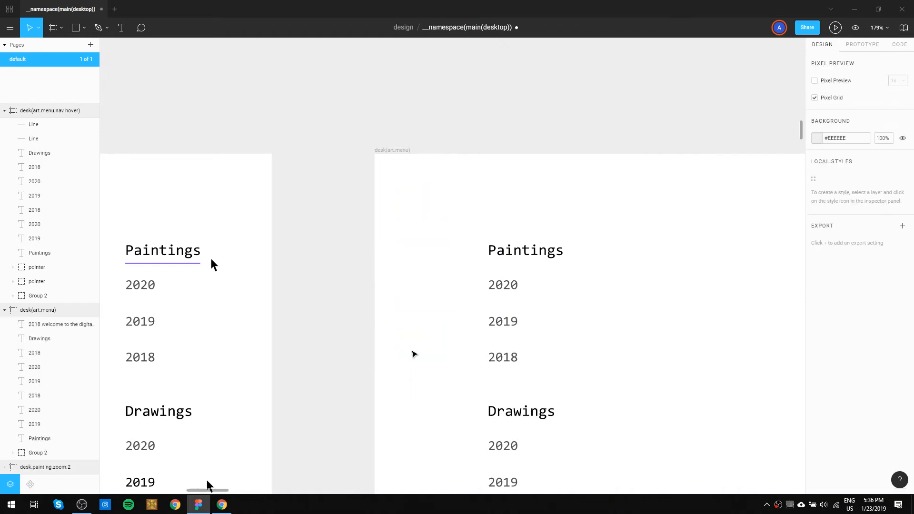
{"action": "key", "text": "ctrl+v"}
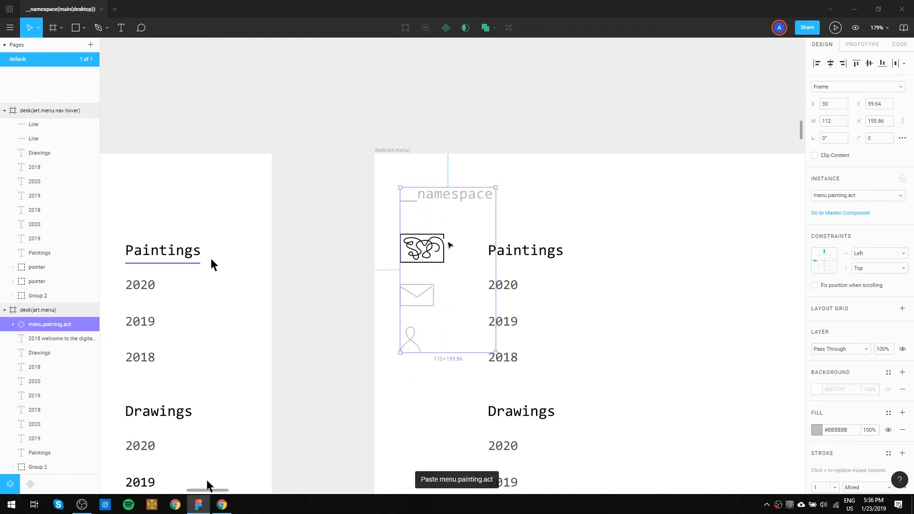
{"action": "scroll", "coordinate": [385, 293], "scroll_direction": "down", "scroll_amount": 5}
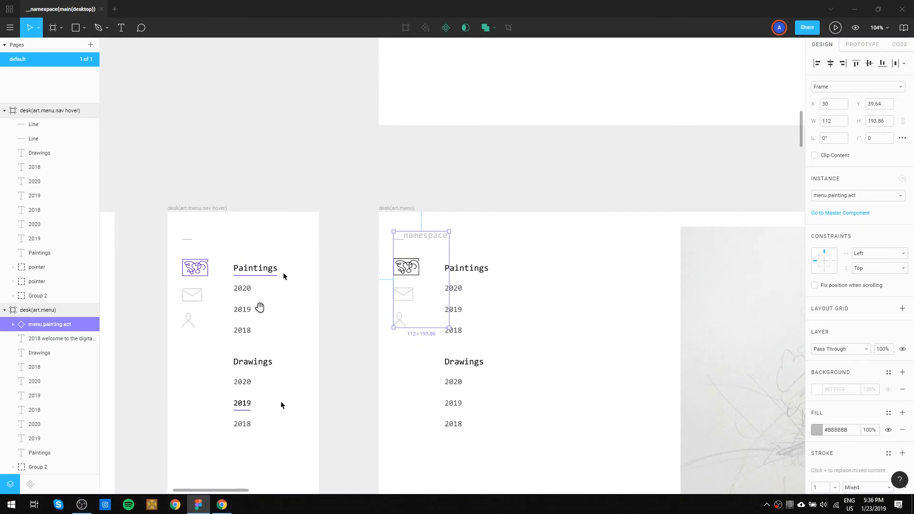
{"action": "left_click", "coordinate": [506, 254]}
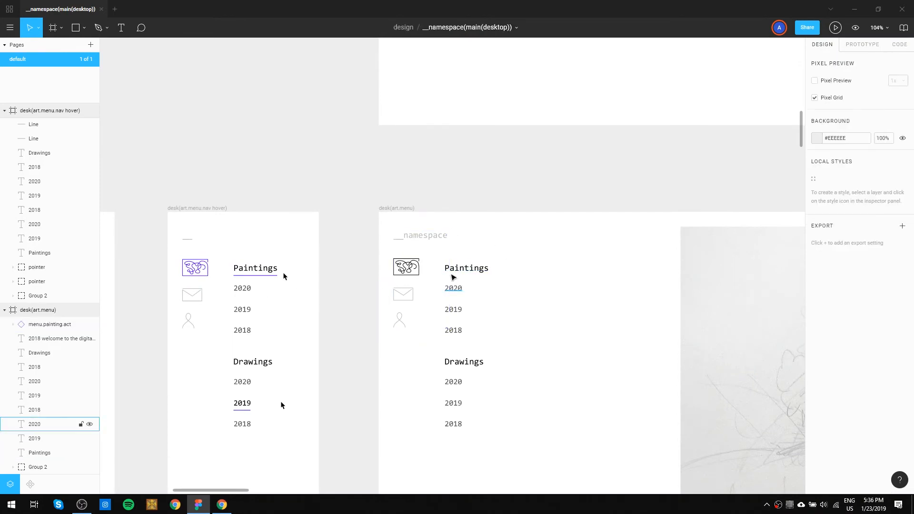
Shift the Paintings and Drawings headings with their year lists in desk(art.menu) to X 142.
{"action": "left_click_drag", "start_coordinate": [615, 395], "coordinate": [543, 278]}
{"action": "mouse_move", "coordinate": [436, 148]}
{"action": "left_mouse_down"}
{"action": "mouse_move", "coordinate": [381, 158]}
{"action": "mouse_move", "coordinate": [381, 329]}
{"action": "left_mouse_up"}
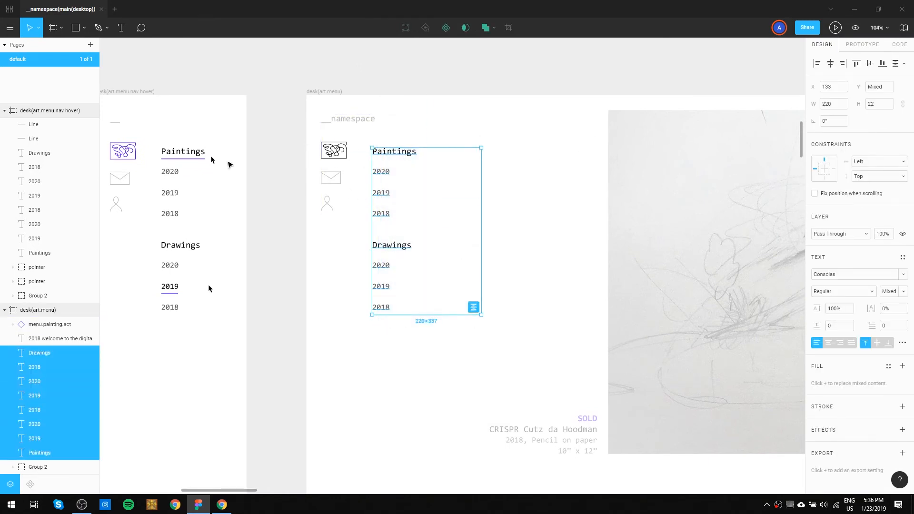
{"action": "left_click_drag", "start_coordinate": [572, 294], "coordinate": [473, 276]}
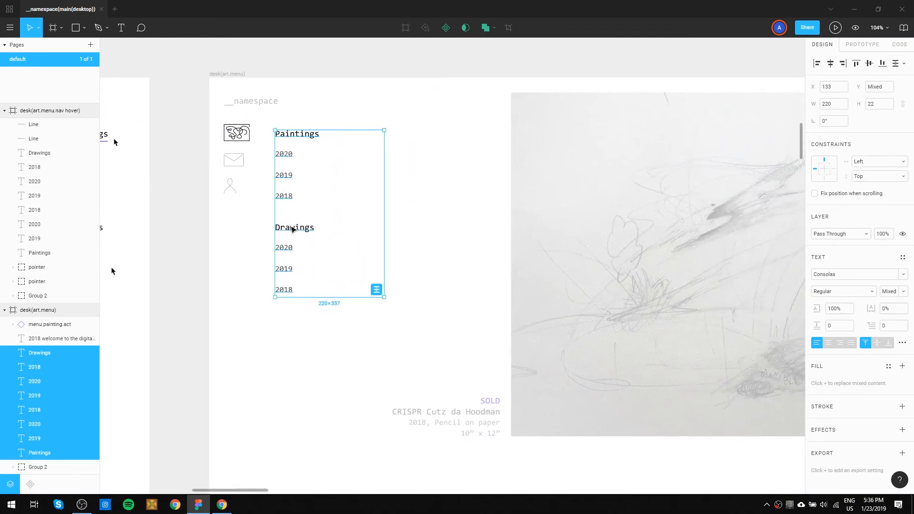
{"action": "left_click_drag", "start_coordinate": [292, 228], "coordinate": [296, 231]}
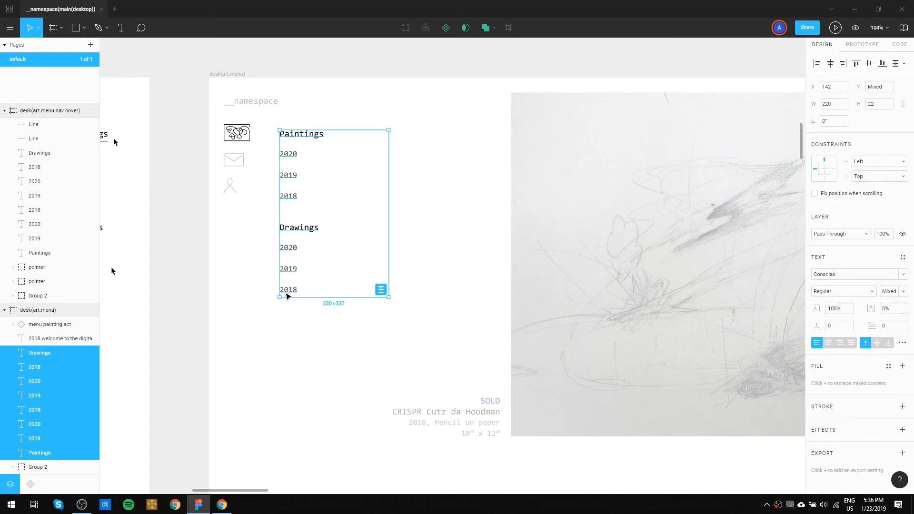
{"action": "left_click", "coordinate": [484, 115]}
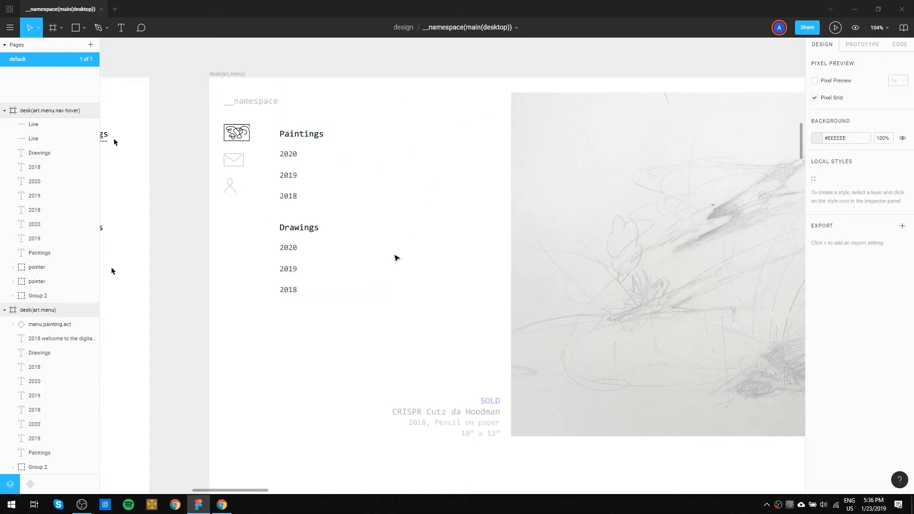
Examine the art menu frames and the pointer beside the underlined Paintings heading in desk(art.menu.nav hover).
{"action": "left_click_drag", "start_coordinate": [394, 255], "coordinate": [298, 247]}
{"action": "scroll", "coordinate": [282, 232], "scroll_direction": "down", "scroll_amount": 5}
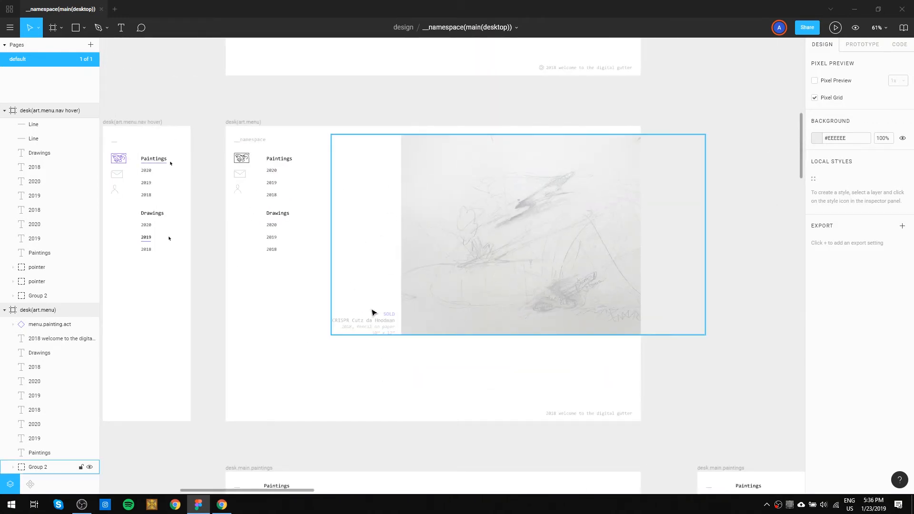
{"action": "left_click_drag", "start_coordinate": [343, 143], "coordinate": [354, 351]}
{"action": "scroll", "coordinate": [354, 351], "scroll_direction": "down", "scroll_amount": 3}
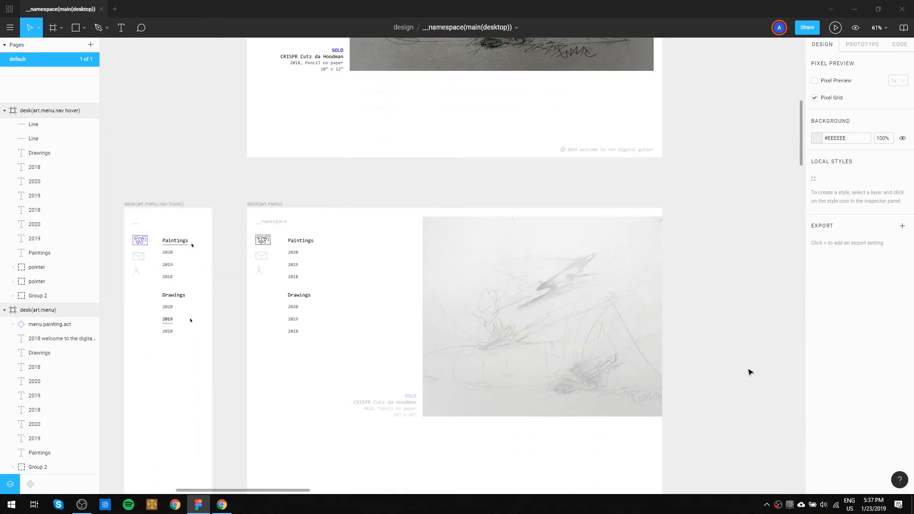
{"action": "left_click_drag", "start_coordinate": [321, 172], "coordinate": [463, 157]}
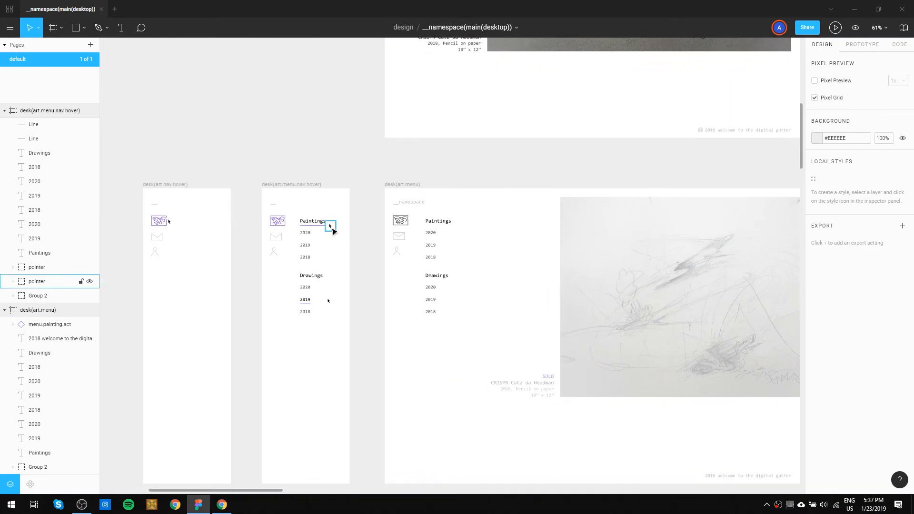
{"action": "left_click", "coordinate": [331, 230]}
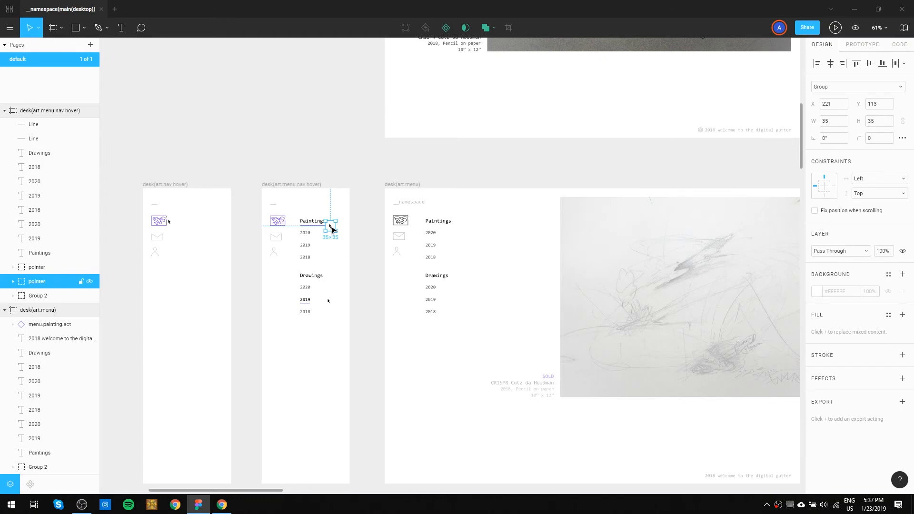
{"action": "left_click", "coordinate": [355, 224], "text": "shift"}
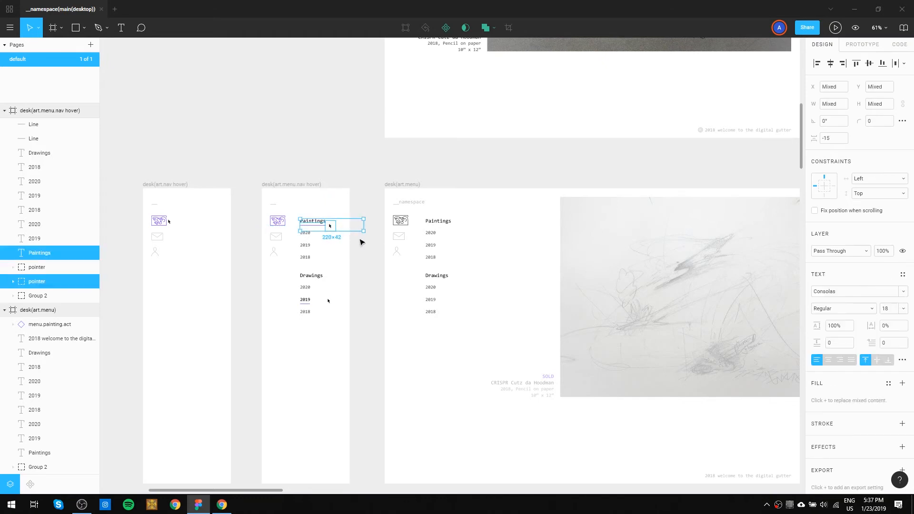
{"action": "left_click", "coordinate": [360, 243]}
{"action": "left_click", "coordinate": [330, 230]}
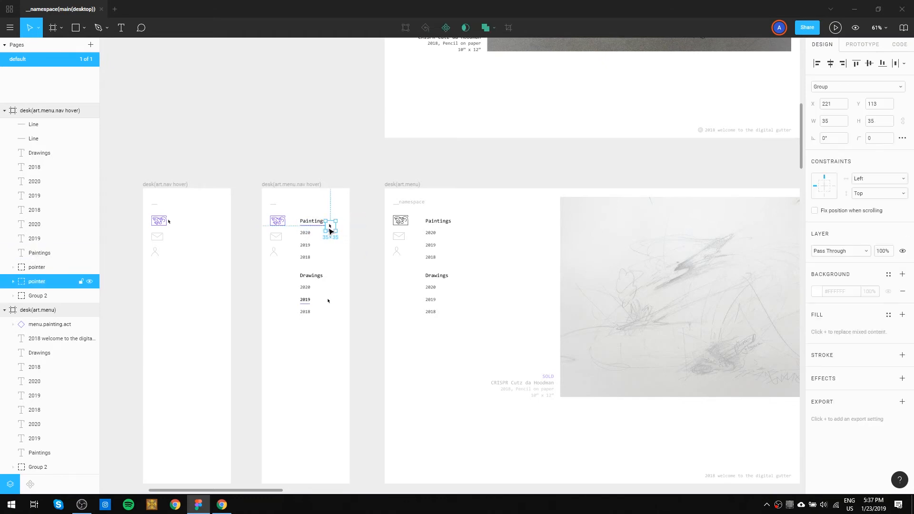
{"action": "left_click", "coordinate": [362, 253]}
{"action": "scroll", "coordinate": [416, 253], "scroll_direction": "up", "scroll_amount": 4}
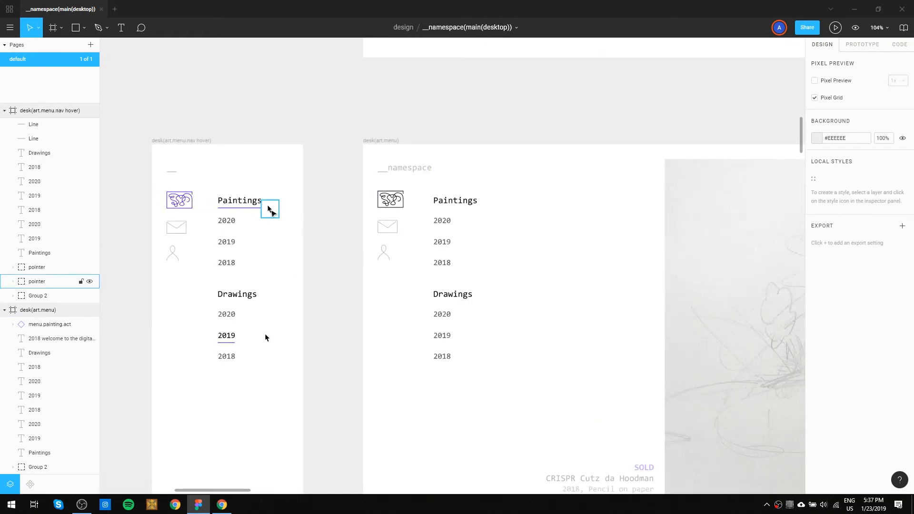
{"action": "left_click", "coordinate": [270, 210]}
{"action": "scroll", "coordinate": [284, 143], "scroll_direction": "down", "scroll_amount": 10}
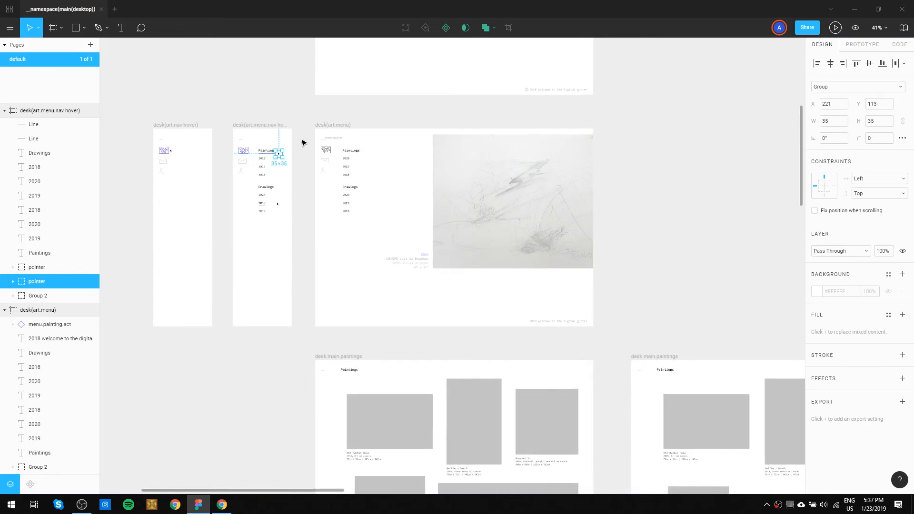
Copy the pointer from the components frame into desk(art.menu), beside the dark painting icon at X 79, Y 102.
{"action": "left_click_drag", "start_coordinate": [259, 115], "coordinate": [325, 300]}
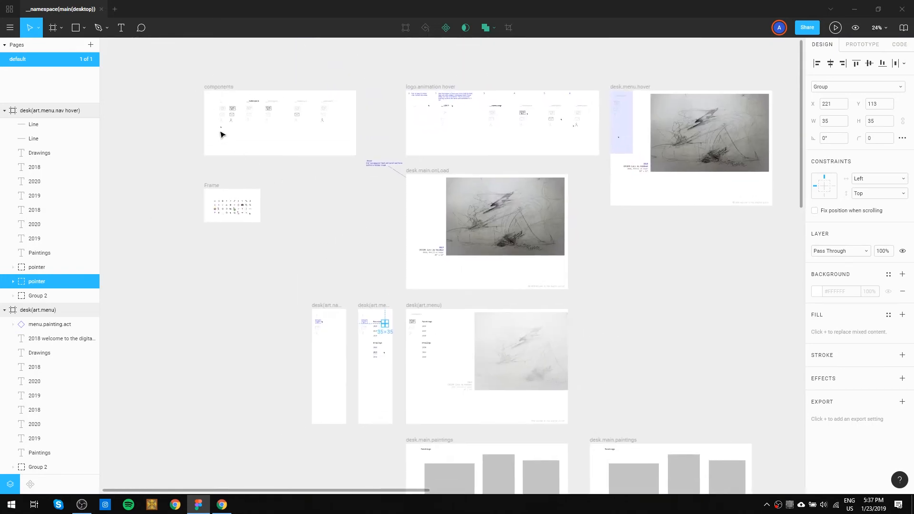
{"action": "left_click_drag", "start_coordinate": [221, 128], "coordinate": [414, 318]}
{"action": "scroll", "coordinate": [414, 317], "scroll_direction": "up", "scroll_amount": 10}
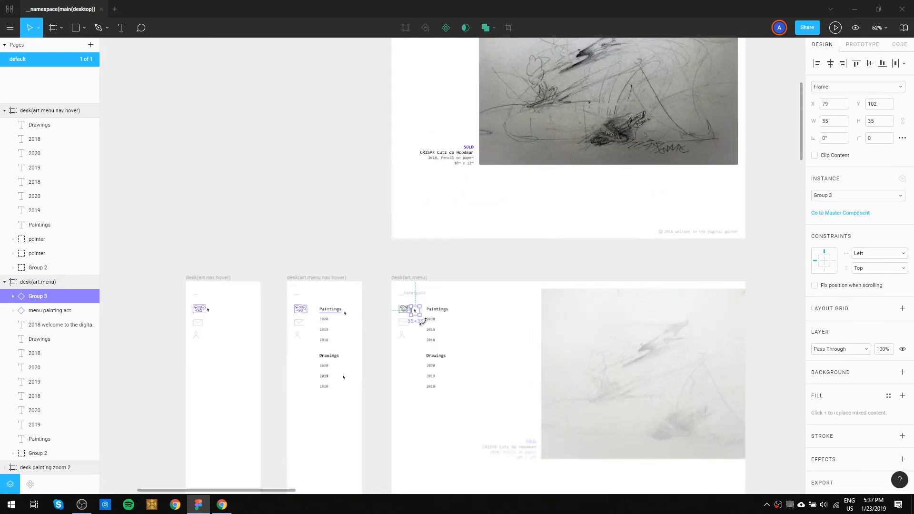
{"action": "left_click", "coordinate": [331, 341]}
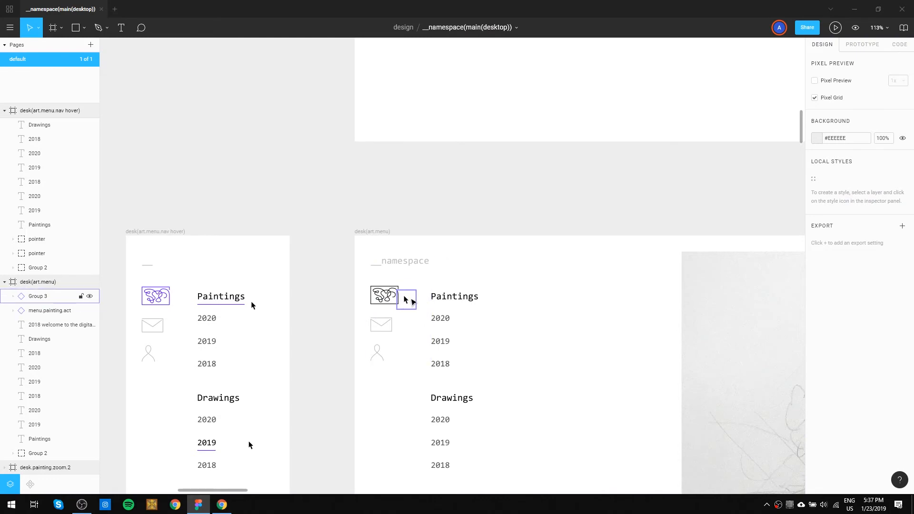
{"action": "scroll", "coordinate": [446, 253], "scroll_direction": "down", "scroll_amount": 10}
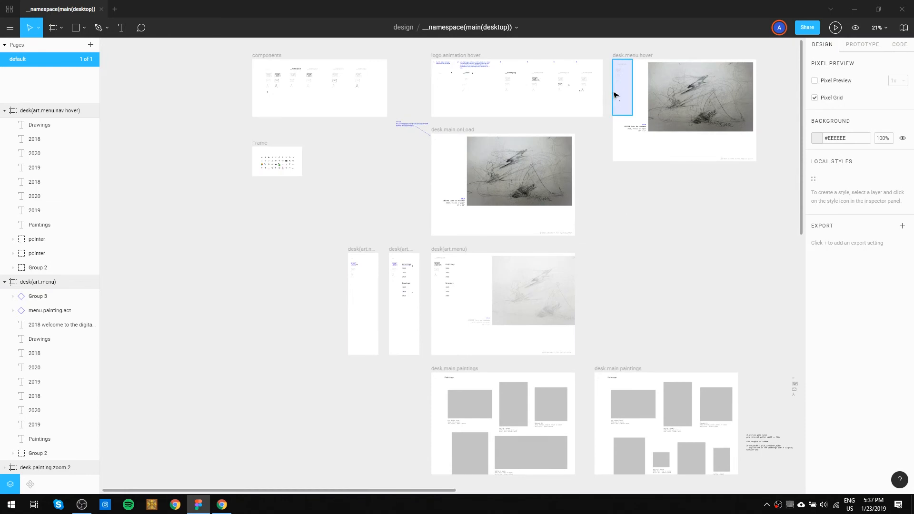
{"action": "left_click", "coordinate": [628, 95]}
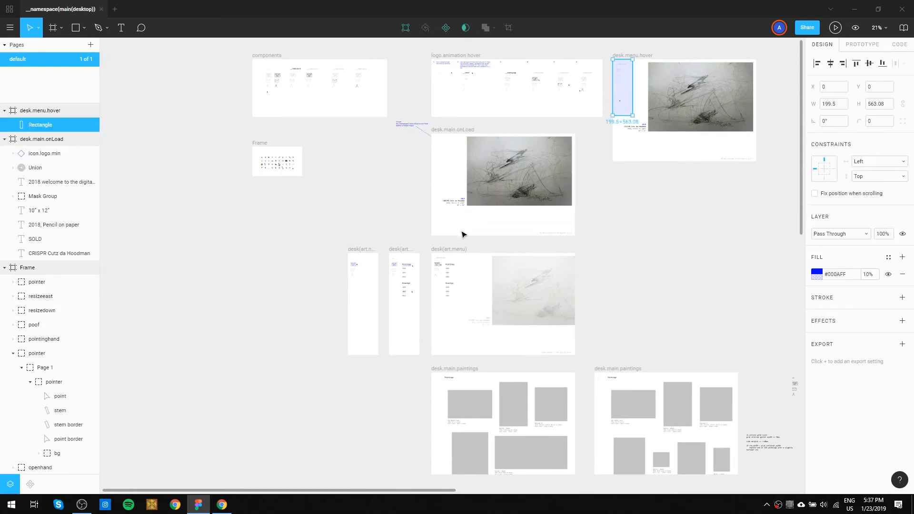
{"action": "key", "text": "ctrl+v"}
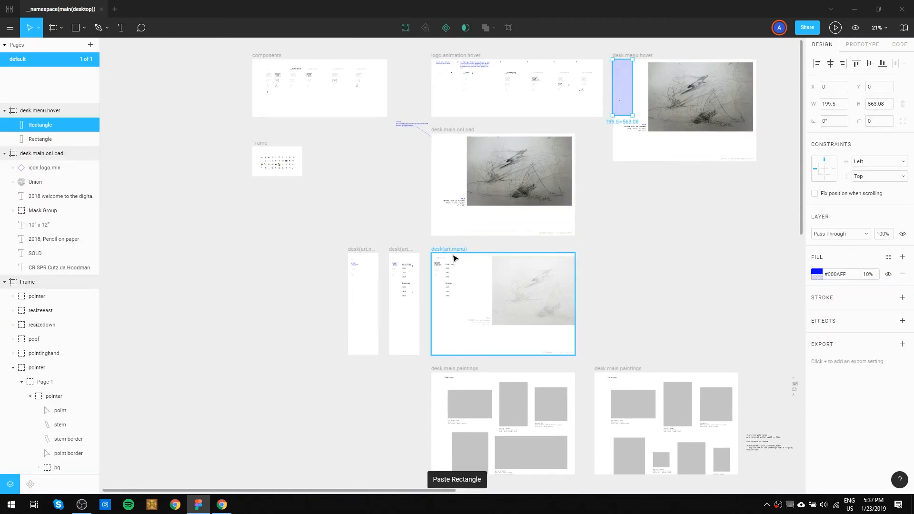
{"action": "key", "text": "Delete"}
{"action": "left_click", "coordinate": [628, 90]}
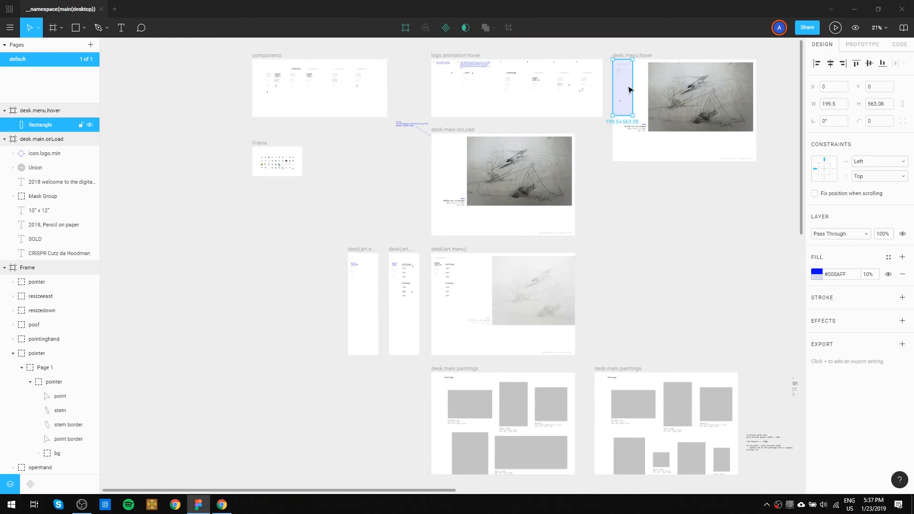
{"action": "left_click", "coordinate": [457, 253]}
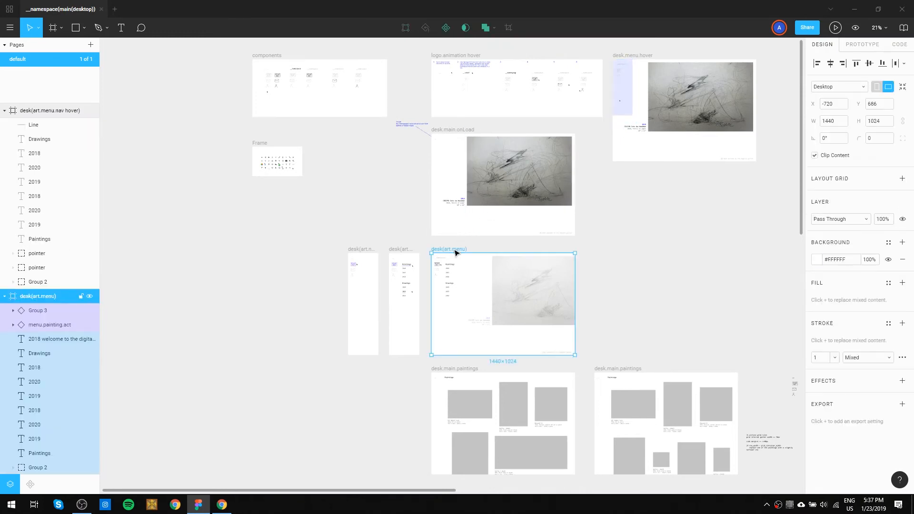
{"action": "key", "text": "ctrl+v"}
{"action": "key", "text": "ctrl+z"}
Narrow the blue hover rectangle in desk.menu.hover to a width of 138.86, ending at the edge of the __namespace logo.
{"action": "scroll", "coordinate": [624, 100], "scroll_direction": "up", "scroll_amount": 5}
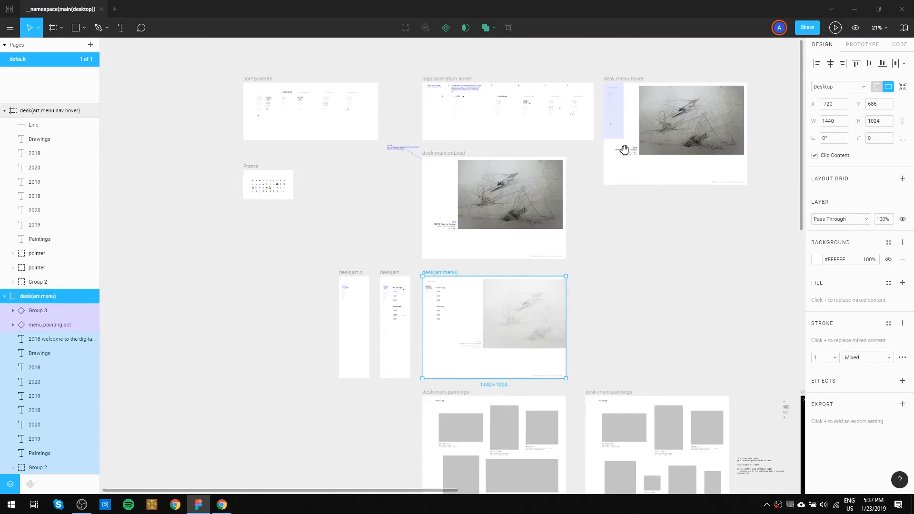
{"action": "scroll", "coordinate": [608, 165], "scroll_direction": "up", "scroll_amount": 3}
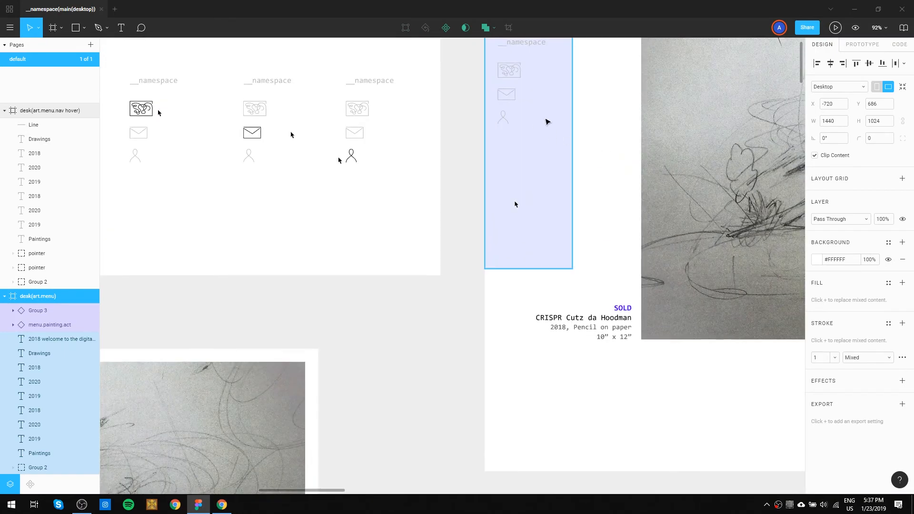
{"action": "left_click", "coordinate": [546, 121]}
{"action": "left_click_drag", "start_coordinate": [588, 126], "coordinate": [547, 188]}
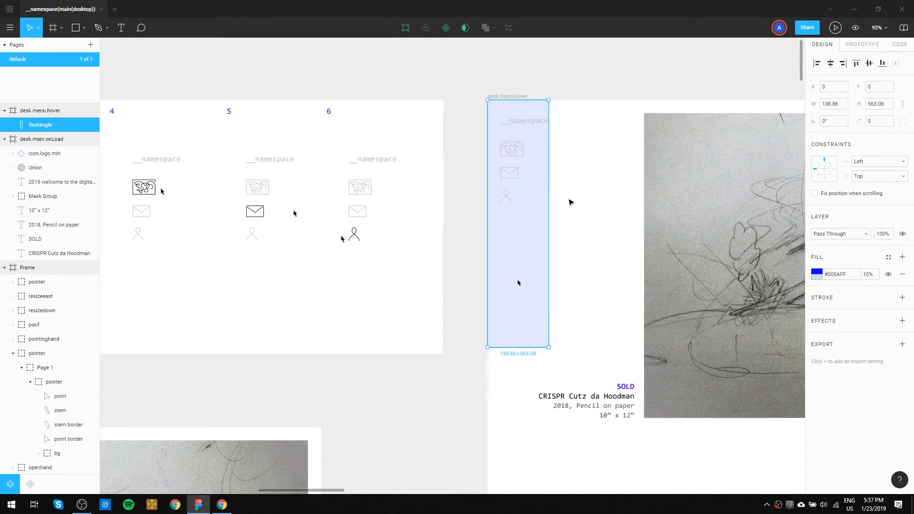
{"action": "left_click", "coordinate": [569, 201]}
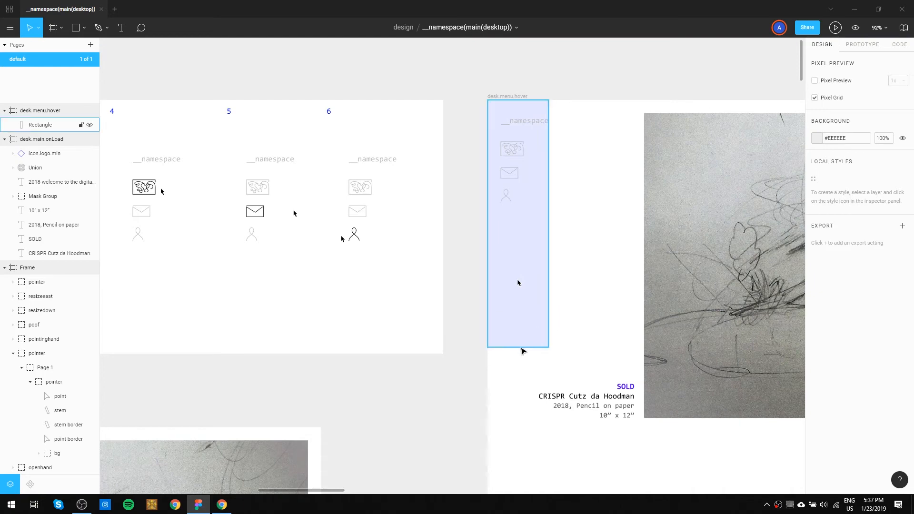
Move the blue hover rectangle from desk.menu.hover into the components frame, beside the about menu state at X 1169.95, Y 7.46.
{"action": "left_click", "coordinate": [522, 337]}
{"action": "left_click_drag", "start_coordinate": [563, 339], "coordinate": [361, 265]}
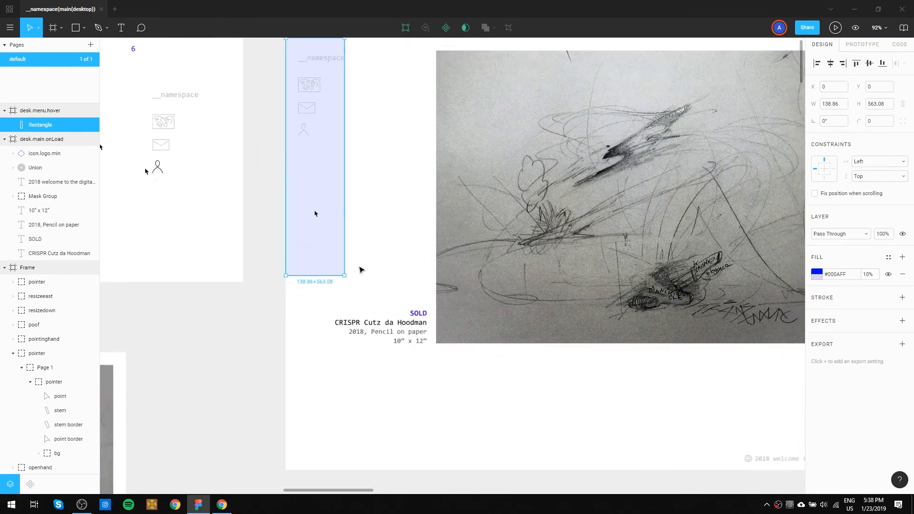
{"action": "scroll", "coordinate": [362, 267], "scroll_direction": "down", "scroll_amount": 5}
{"action": "scroll", "coordinate": [363, 264], "scroll_direction": "up", "scroll_amount": 2}
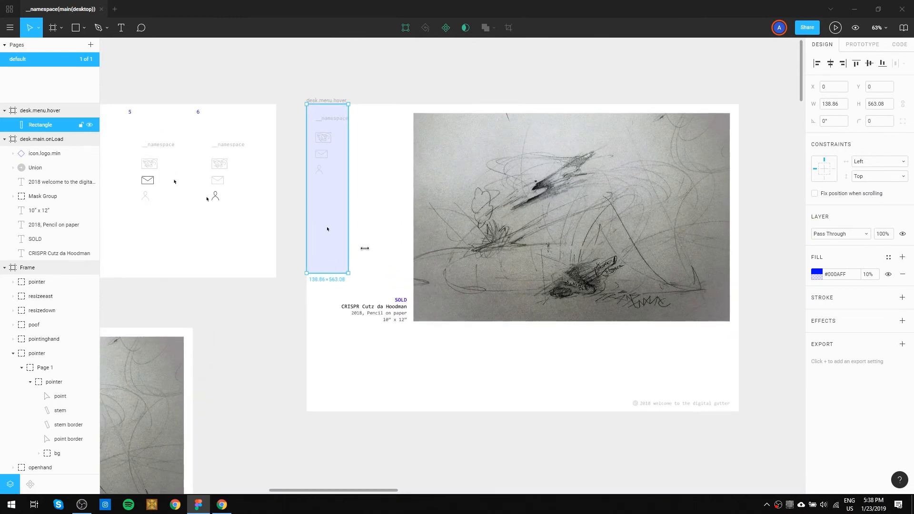
{"action": "left_click_drag", "start_coordinate": [247, 249], "coordinate": [655, 298]}
{"action": "left_click_drag", "start_coordinate": [726, 247], "coordinate": [371, 249]}
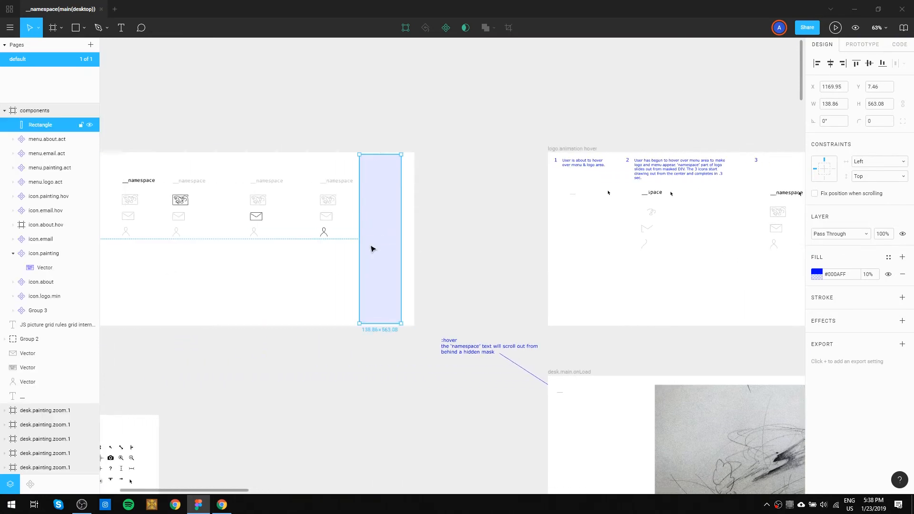
Enlarge the components frame and turn the blue rectangle into a component, positioned at X 1215.65, Y 75.65.
{"action": "left_click_drag", "start_coordinate": [248, 267], "coordinate": [431, 257]}
{"action": "left_click_drag", "start_coordinate": [210, 141], "coordinate": [184, 86]}
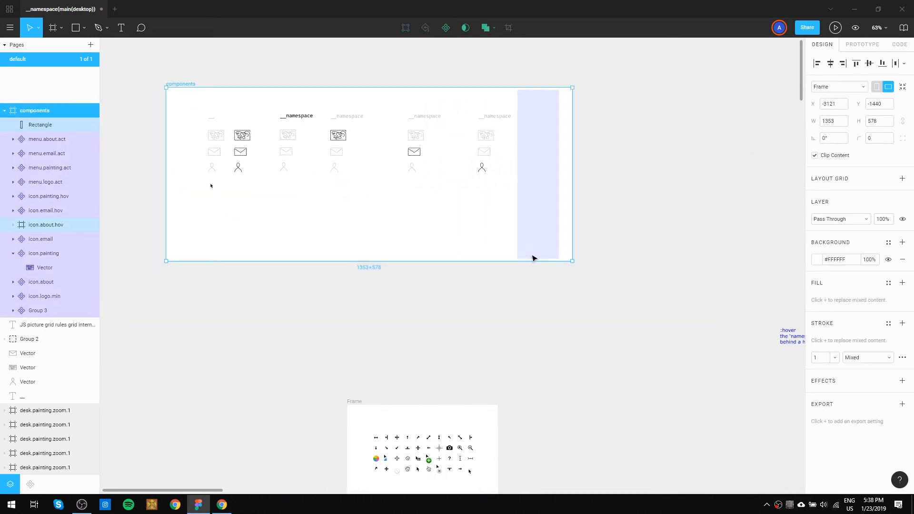
{"action": "left_click_drag", "start_coordinate": [579, 265], "coordinate": [661, 288]}
{"action": "mouse_move", "coordinate": [559, 214]}
{"action": "left_mouse_down"}
{"action": "mouse_move", "coordinate": [566, 223]}
{"action": "mouse_move", "coordinate": [555, 208]}
{"action": "mouse_move", "coordinate": [550, 220]}
{"action": "left_mouse_up"}
{"action": "left_click", "coordinate": [541, 200]}
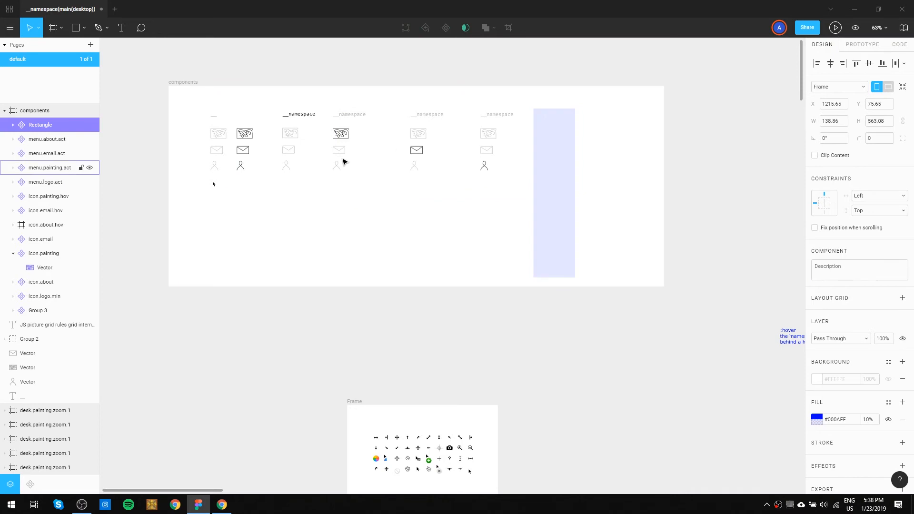
Rename the blue rectangle component to menu.hover-zone.
{"action": "double_click", "coordinate": [41, 124]}
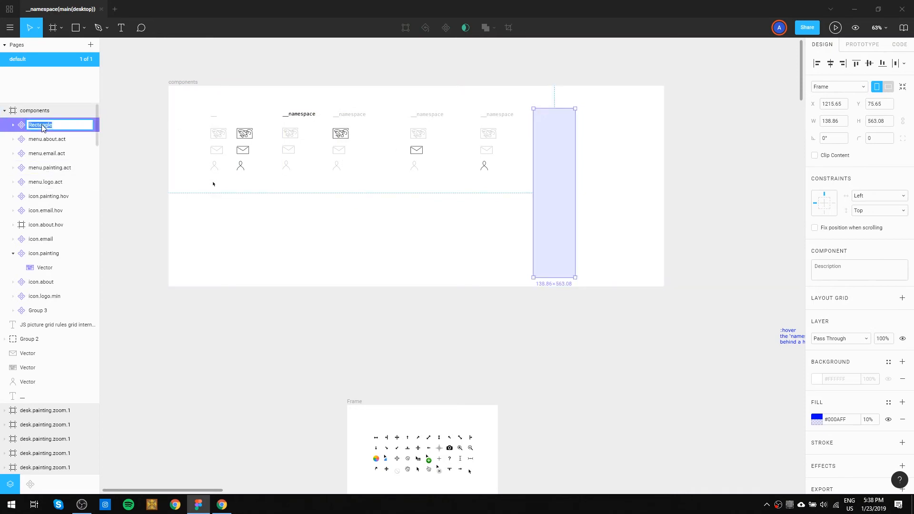
{"action": "type", "text": "menu"}
{"action": "type", "text": ".hover-zone"}
{"action": "key", "text": "Return"}
Copy menu.hover-zone from the components frame into desk.menu.hover and align the instance to the frame's left and top edges.
{"action": "left_click", "coordinate": [654, 159]}
{"action": "left_click_drag", "start_coordinate": [504, 163], "coordinate": [281, 193]}
{"action": "left_click", "coordinate": [327, 216]}
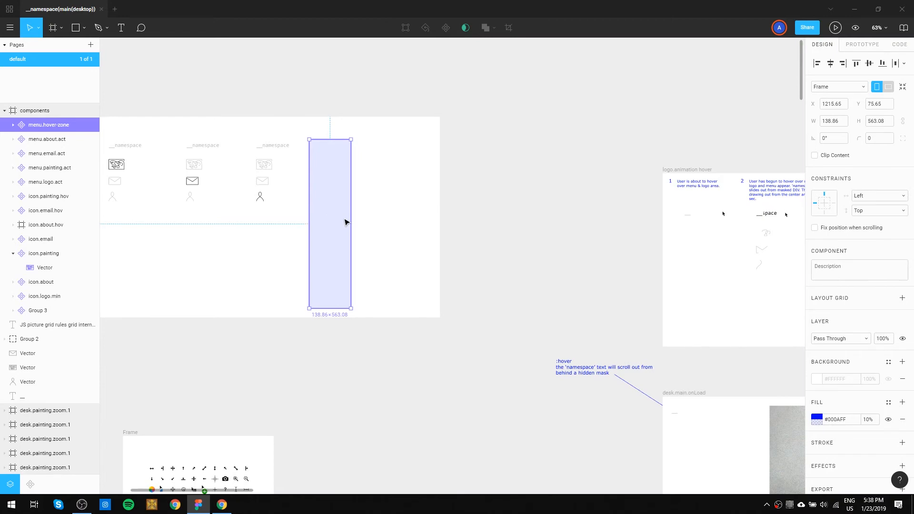
{"action": "key", "text": "ctrl+v"}
{"action": "key", "text": "ctrl+z"}
{"action": "left_click_drag", "start_coordinate": [714, 167], "coordinate": [233, 171]}
{"action": "left_click_drag", "start_coordinate": [533, 181], "coordinate": [248, 176]}
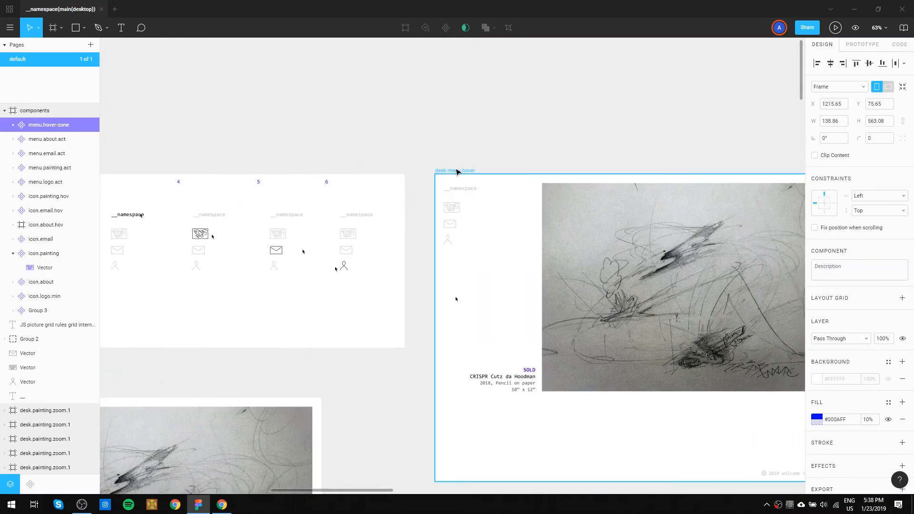
{"action": "left_click", "coordinate": [457, 171]}
{"action": "key", "text": "ctrl+v"}
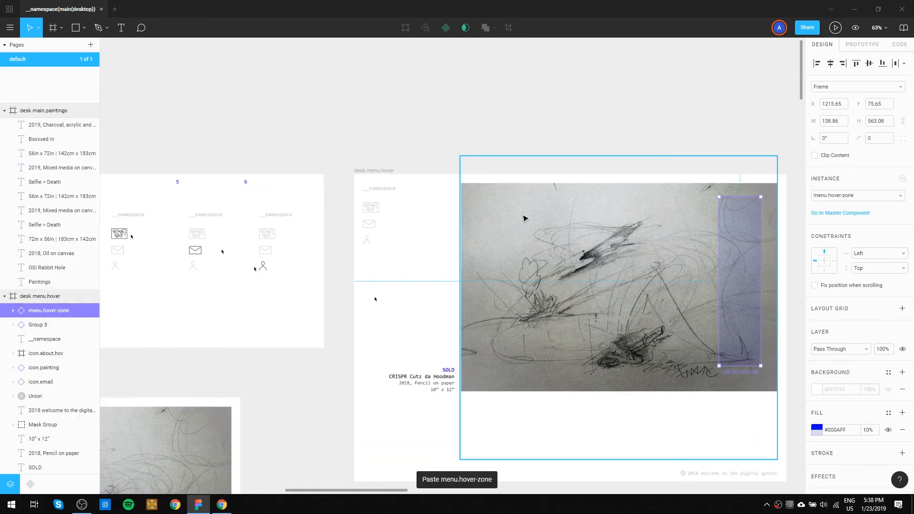
{"action": "left_click", "coordinate": [817, 63]}
{"action": "left_click", "coordinate": [856, 64]}
{"action": "left_click", "coordinate": [503, 123]}
Copy the menu.hover-zone instance from desk.menu.hover into desk(art.menu) at X 0, Y 0.
{"action": "left_click_drag", "start_coordinate": [287, 328], "coordinate": [623, 66]}
{"action": "left_click_drag", "start_coordinate": [569, 160], "coordinate": [461, 324]}
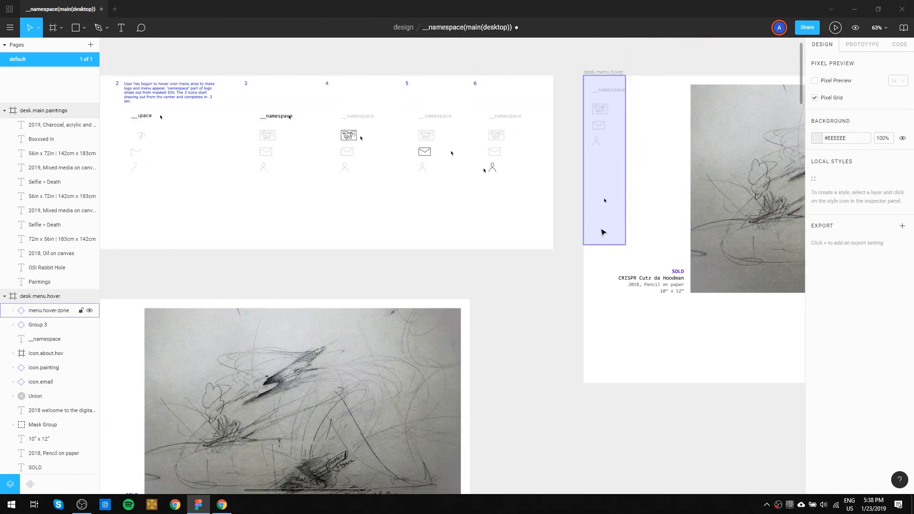
{"action": "left_click", "coordinate": [603, 232]}
{"action": "left_click_drag", "start_coordinate": [105, 346], "coordinate": [386, 245]}
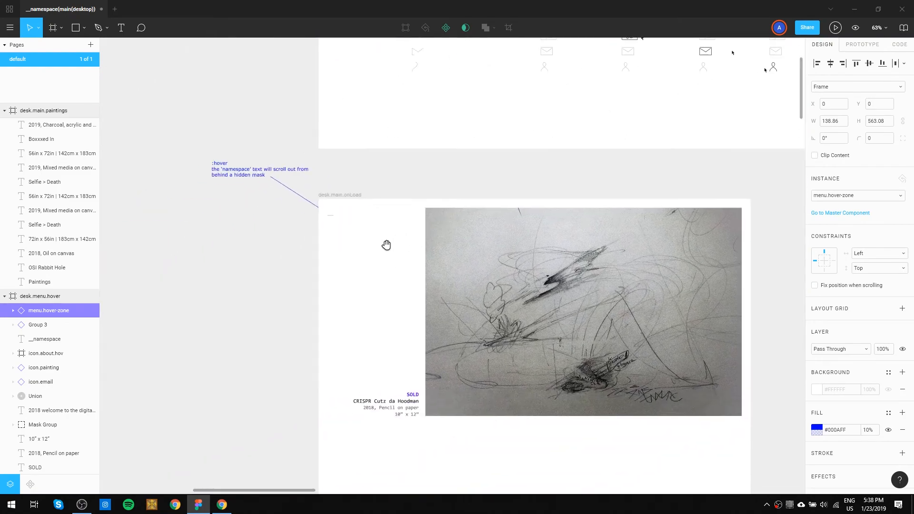
{"action": "scroll", "coordinate": [386, 245], "scroll_direction": "down", "scroll_amount": 6}
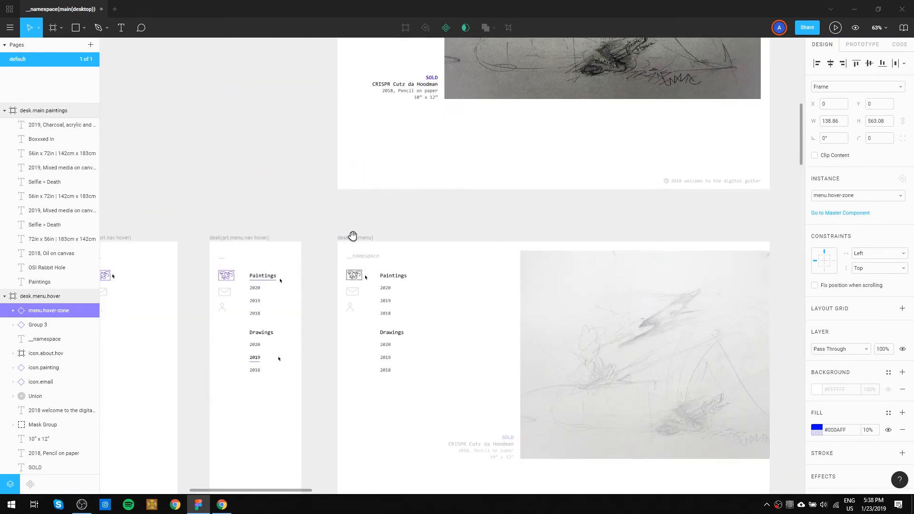
{"action": "left_click", "coordinate": [352, 238]}
{"action": "key", "text": "ctrl+v"}
{"action": "left_click", "coordinate": [424, 214]}
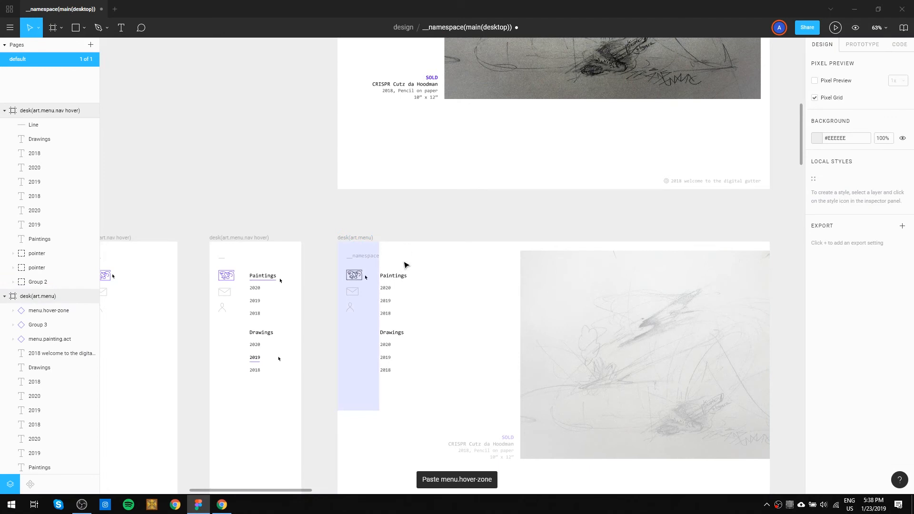
Send the menu.hover-zone instance in desk(art.menu) to the back, behind the logo, icons and pointer.
{"action": "scroll", "coordinate": [393, 308], "scroll_direction": "up", "scroll_amount": 4}
{"action": "scroll", "coordinate": [395, 308], "scroll_direction": "up", "scroll_amount": 2}
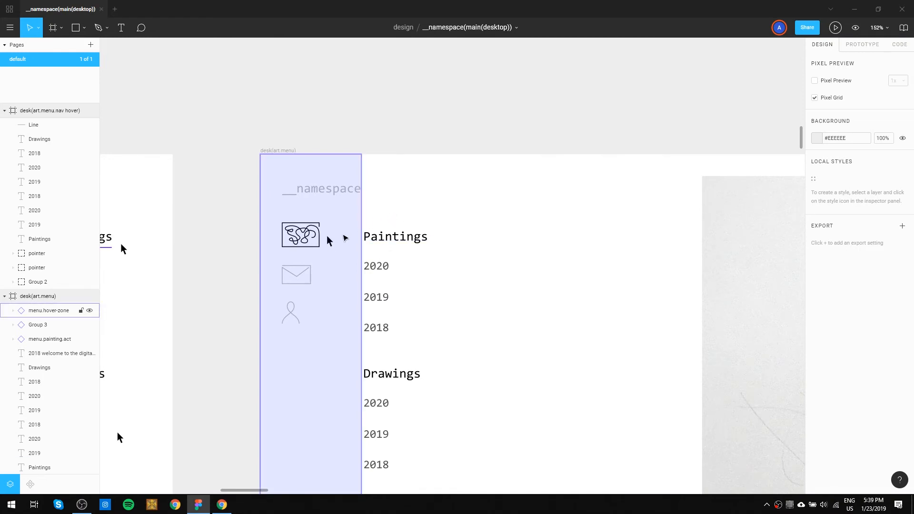
{"action": "left_click", "coordinate": [345, 238]}
{"action": "key", "text": "ctrl+shift+bracketleft"}
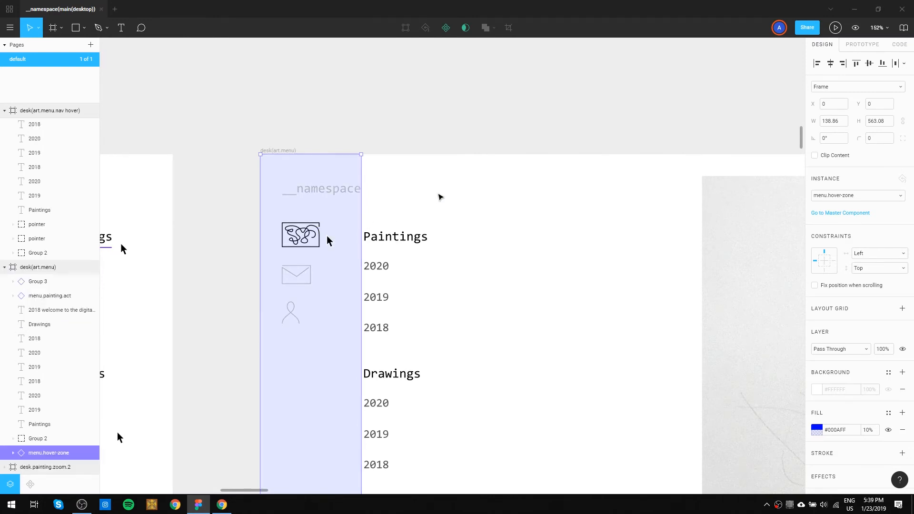
{"action": "left_click", "coordinate": [439, 198]}
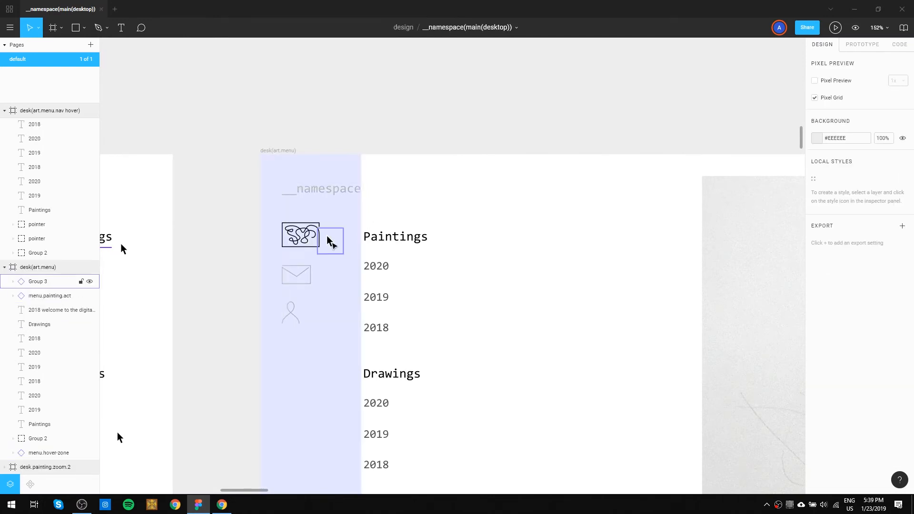
Copy the menu.hover-zone instance from desk(art.menu) into desk(art.menu.nav hover) at X 0, Y 0.
{"action": "scroll", "coordinate": [329, 242], "scroll_direction": "down", "scroll_amount": 6}
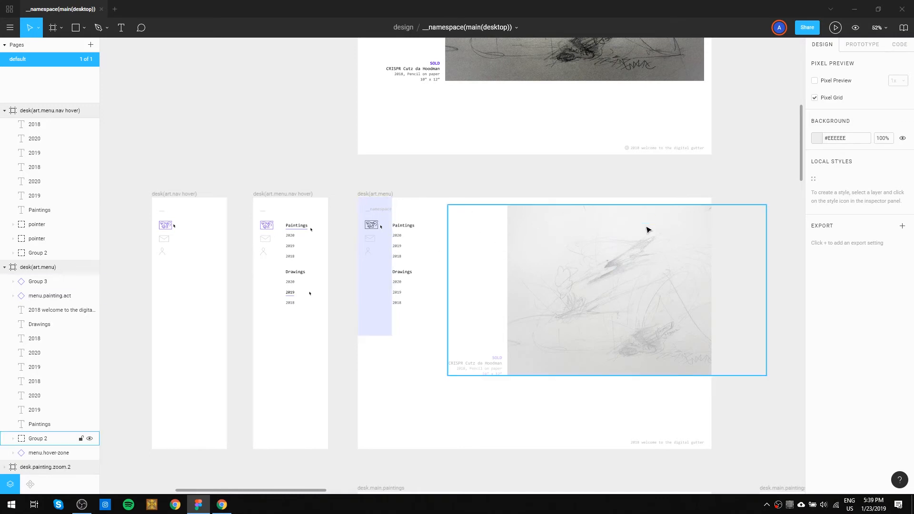
{"action": "left_click_drag", "start_coordinate": [492, 370], "coordinate": [421, 368]}
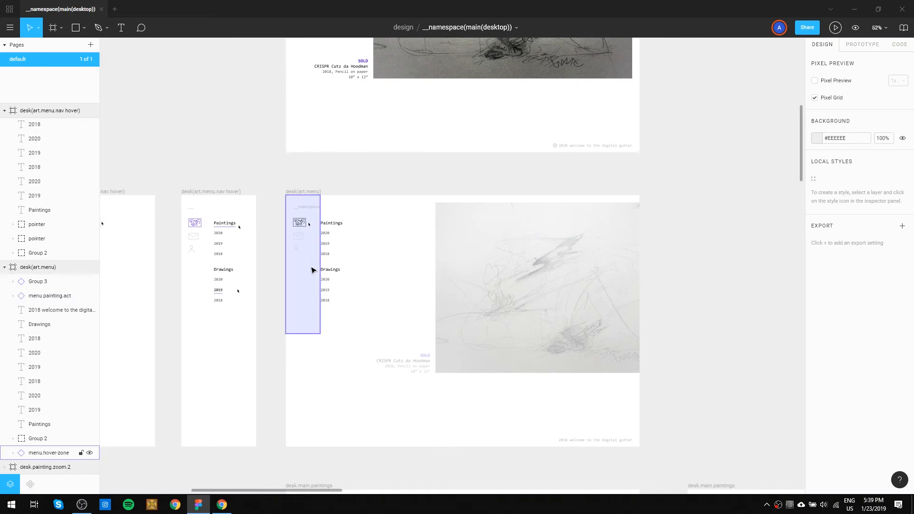
{"action": "left_click", "coordinate": [302, 289]}
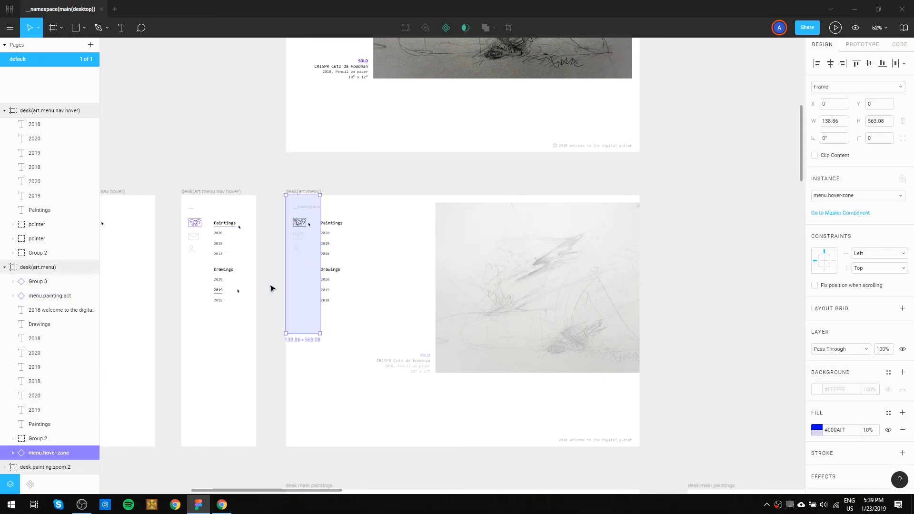
{"action": "left_click", "coordinate": [218, 192]}
{"action": "key", "text": "ctrl+v"}
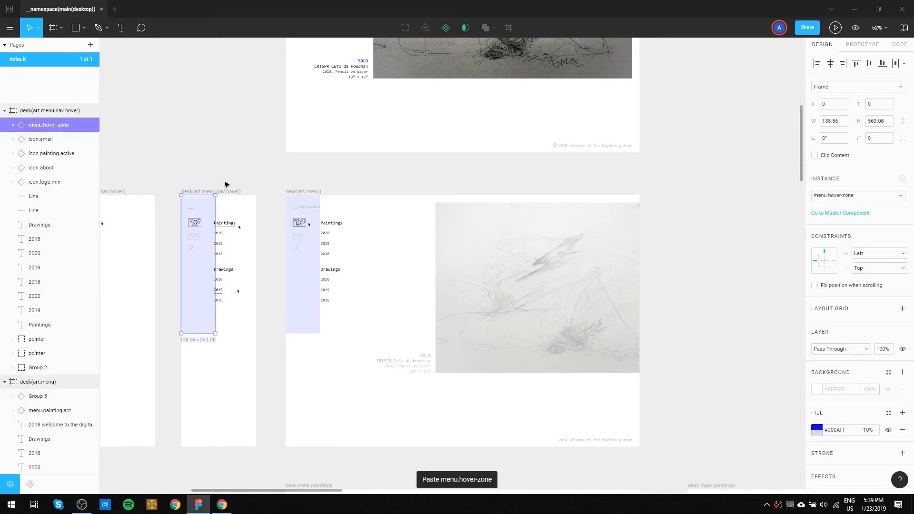
{"action": "left_click", "coordinate": [234, 164]}
Shift the Paintings and Drawings headings, year lists and underlines in desk(art.menu.nav hover) to the hover zone's outer edge.
{"action": "scroll", "coordinate": [222, 304], "scroll_direction": "up", "scroll_amount": 5}
{"action": "mouse_move", "coordinate": [220, 293]}
{"action": "left_mouse_down"}
{"action": "mouse_move", "coordinate": [340, 374]}
{"action": "mouse_move", "coordinate": [353, 373]}
{"action": "mouse_move", "coordinate": [355, 162]}
{"action": "left_mouse_up"}
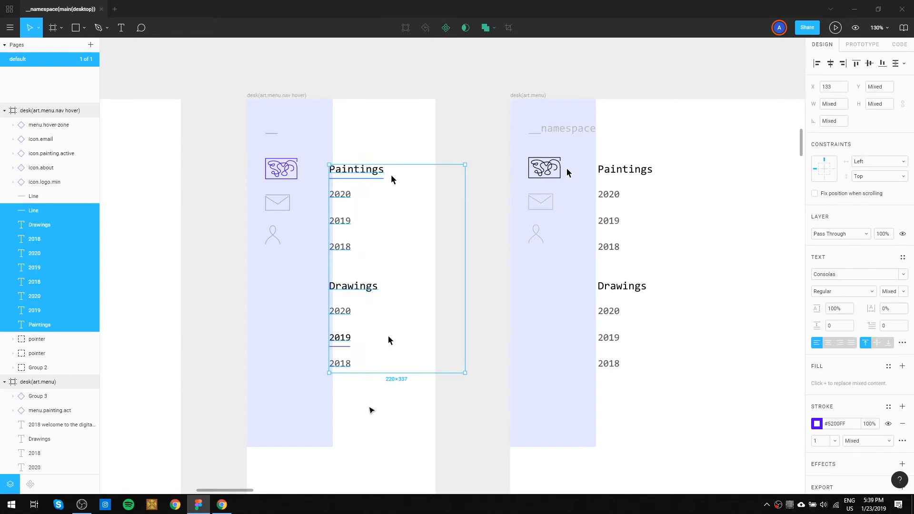
{"action": "left_click", "coordinate": [360, 402]}
{"action": "left_click_drag", "start_coordinate": [359, 401], "coordinate": [352, 175]}
{"action": "left_click", "coordinate": [367, 146]}
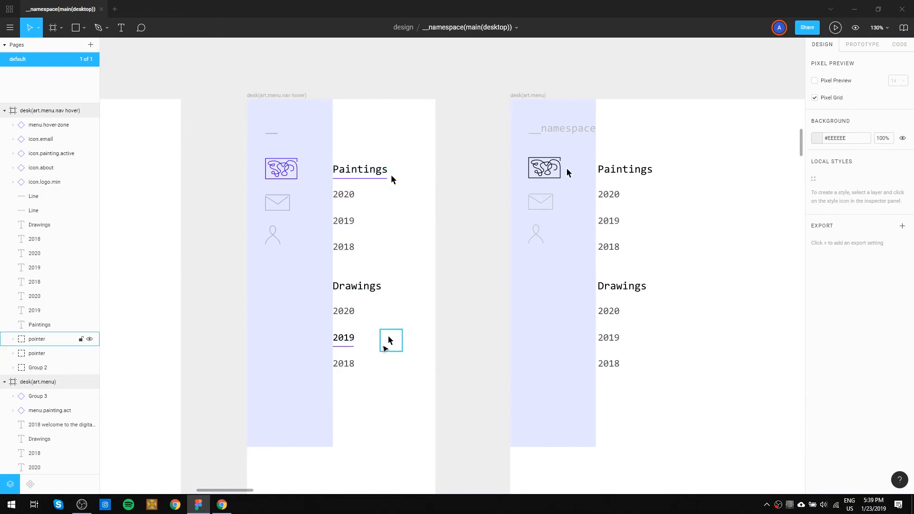
Examine the hover zone, menu icons and pointer in desk.menu.hover against the logo.animation.hover states.
{"action": "scroll", "coordinate": [426, 262], "scroll_direction": "down", "scroll_amount": 6}
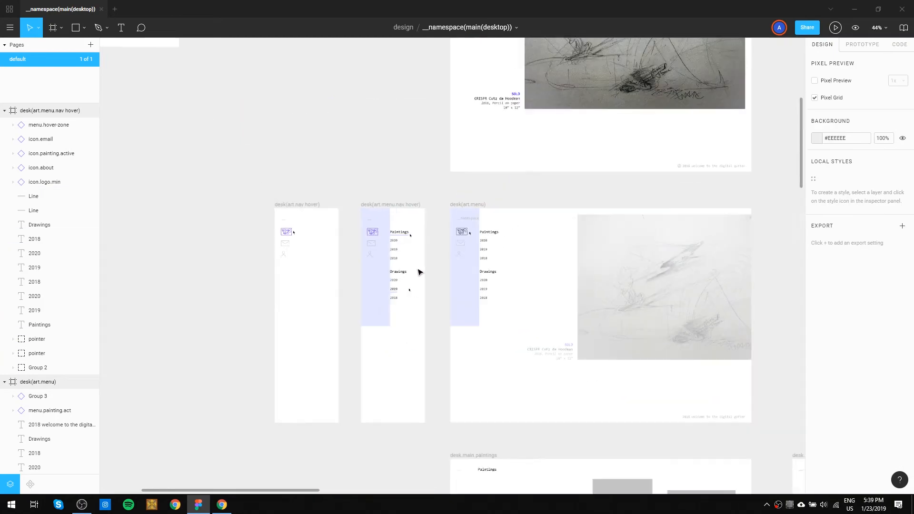
{"action": "key", "text": "space"}
{"action": "left_click_drag", "start_coordinate": [615, 182], "coordinate": [297, 375]}
{"action": "left_click_drag", "start_coordinate": [566, 191], "coordinate": [360, 419]}
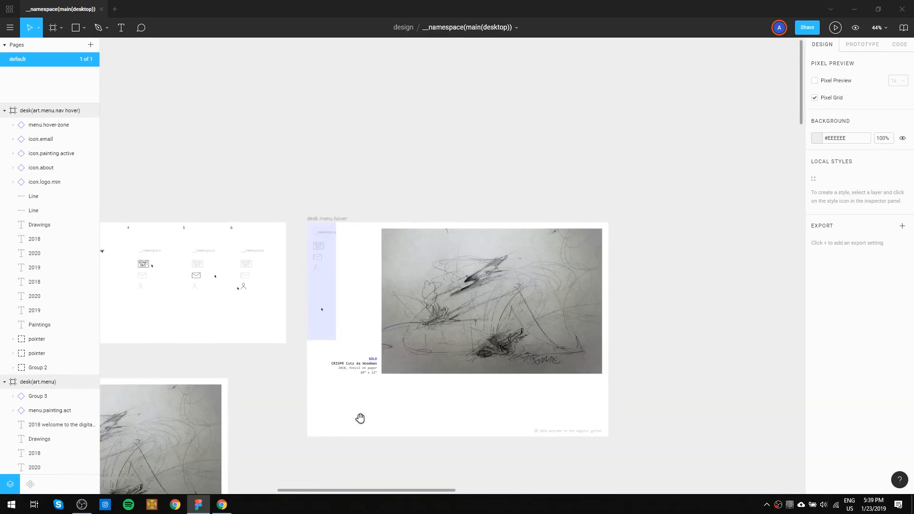
{"action": "left_click_drag", "start_coordinate": [415, 306], "coordinate": [569, 265]}
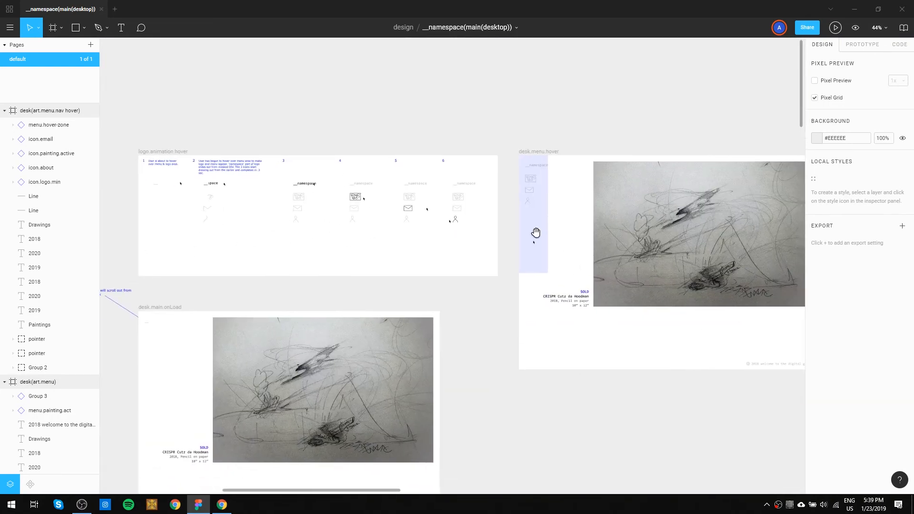
{"action": "scroll", "coordinate": [542, 210], "scroll_direction": "up", "scroll_amount": 8}
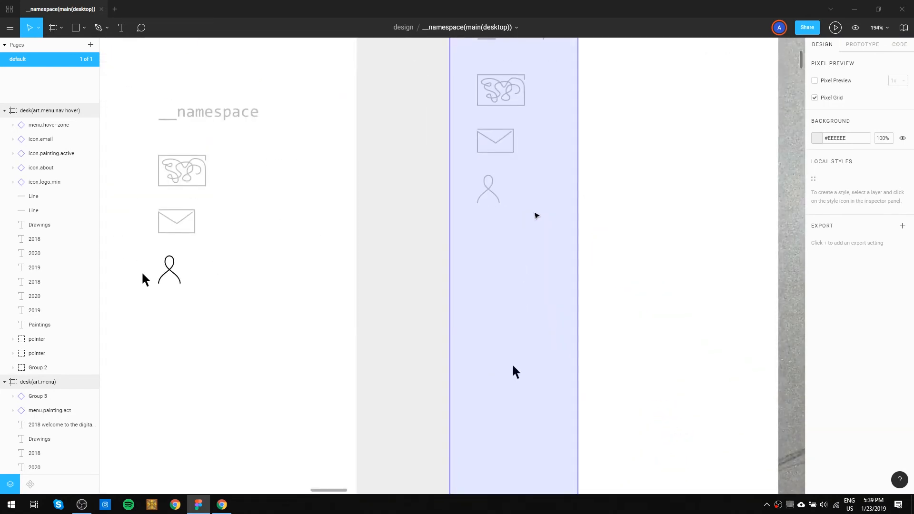
Widen the logo.animation.hover frame to about 2087 px, making free space after state 6.
{"action": "scroll", "coordinate": [556, 260], "scroll_direction": "down", "scroll_amount": 3}
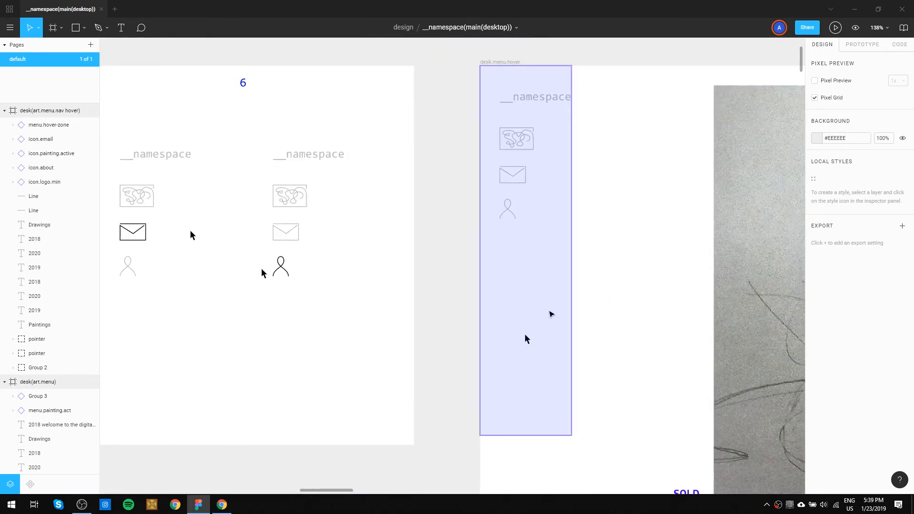
{"action": "left_click", "coordinate": [550, 315]}
{"action": "left_click", "coordinate": [591, 288]}
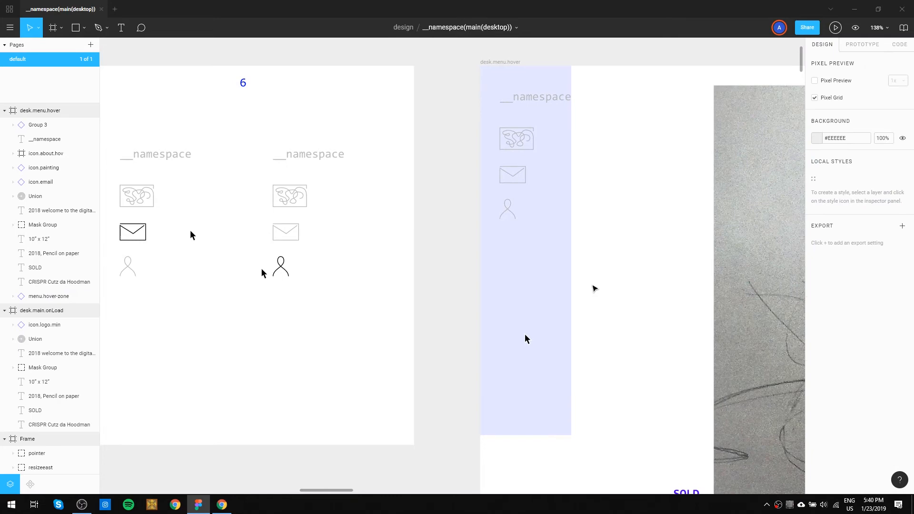
{"action": "scroll", "coordinate": [591, 288], "scroll_direction": "down", "scroll_amount": 8}
{"action": "left_click_drag", "start_coordinate": [601, 236], "coordinate": [584, 373]}
{"action": "left_click_drag", "start_coordinate": [560, 331], "coordinate": [557, 106]}
{"action": "key", "text": "ctrl+z"}
{"action": "mouse_move", "coordinate": [474, 259]}
{"action": "left_mouse_down"}
{"action": "mouse_move", "coordinate": [610, 94]}
{"action": "mouse_move", "coordinate": [452, 105]}
{"action": "mouse_move", "coordinate": [616, 124]}
{"action": "mouse_move", "coordinate": [578, 127]}
{"action": "left_mouse_up"}
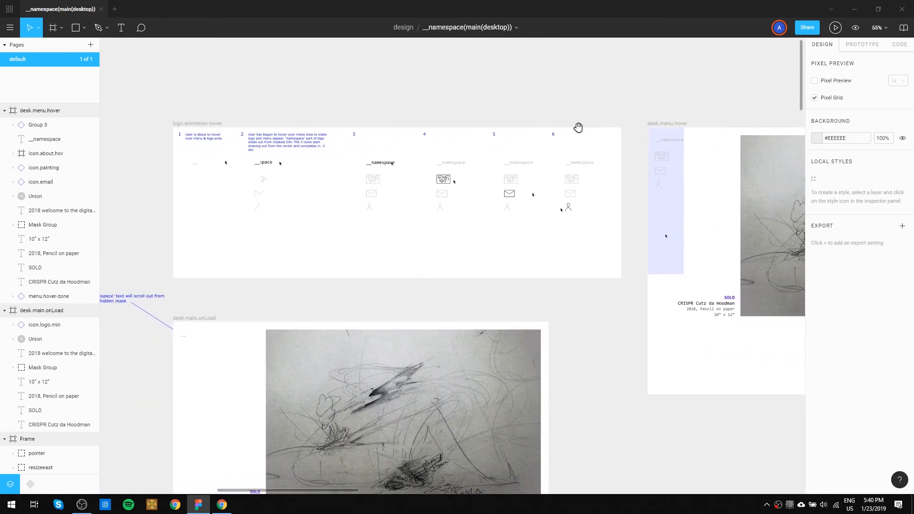
{"action": "left_click_drag", "start_coordinate": [275, 129], "coordinate": [468, 119]}
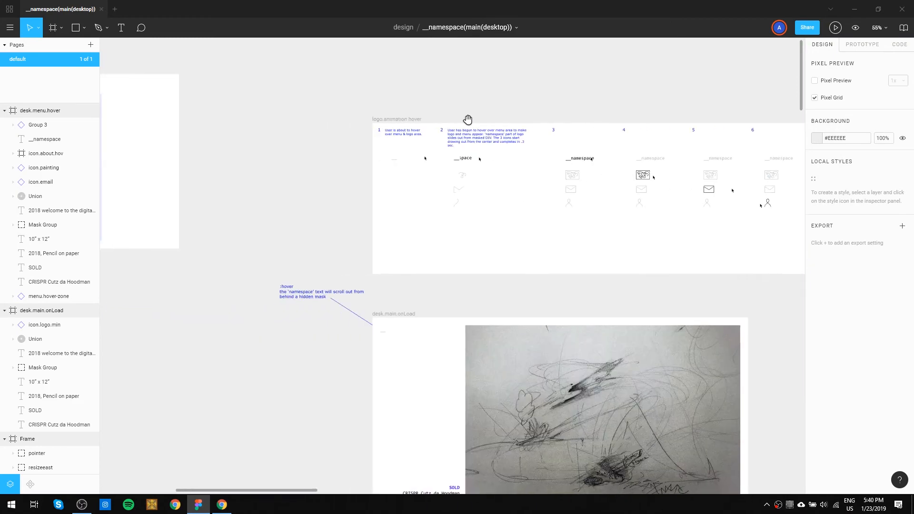
{"action": "left_click_drag", "start_coordinate": [392, 125], "coordinate": [275, 124]}
{"action": "scroll", "coordinate": [726, 157], "scroll_direction": "right", "scroll_amount": 5}
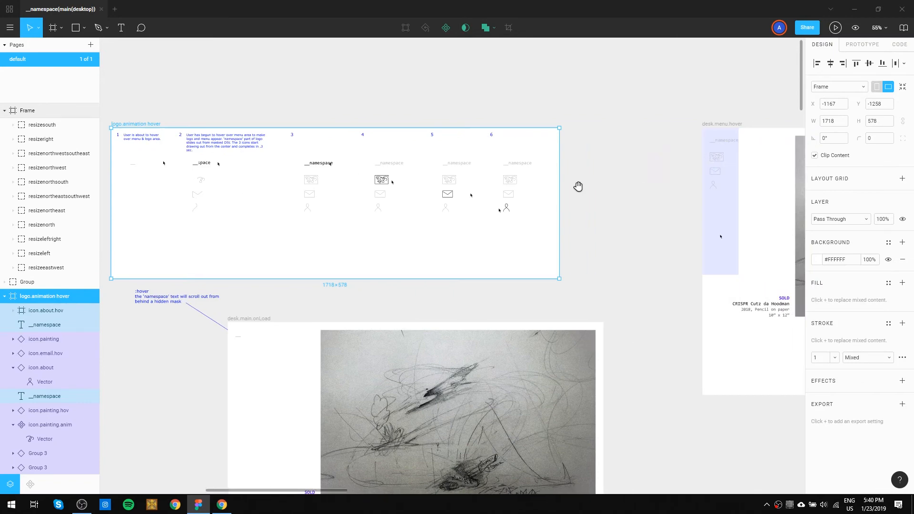
{"action": "left_click_drag", "start_coordinate": [447, 201], "coordinate": [543, 196]}
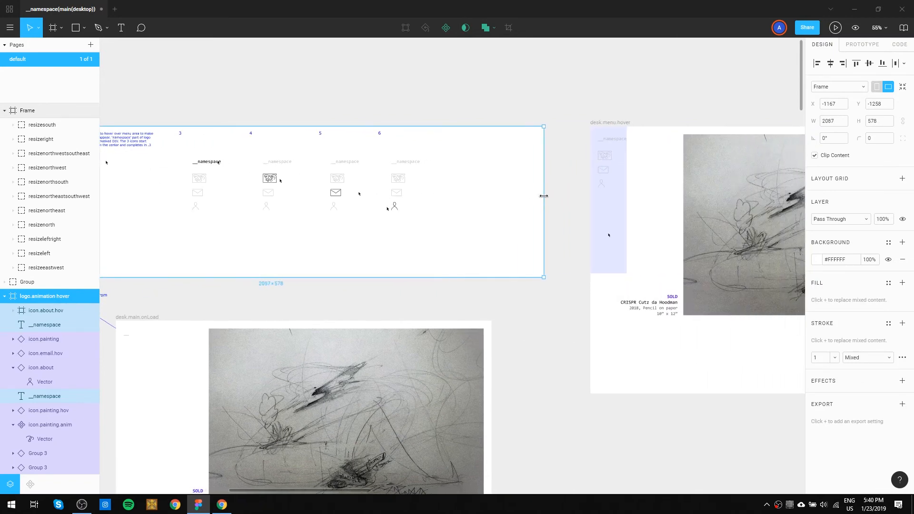
{"action": "left_click", "coordinate": [514, 202]}
Copy the __namespace logo, three menu icons and hover zone from desk.menu.hover into the free space after state 6 in logo.animation.hover.
{"action": "left_click_drag", "start_coordinate": [650, 195], "coordinate": [582, 129]}
{"action": "left_click_drag", "start_coordinate": [494, 201], "coordinate": [458, 223]}
{"action": "left_click_drag", "start_coordinate": [303, 241], "coordinate": [449, 241]}
{"action": "scroll", "coordinate": [333, 190], "scroll_direction": "left", "scroll_amount": 5}
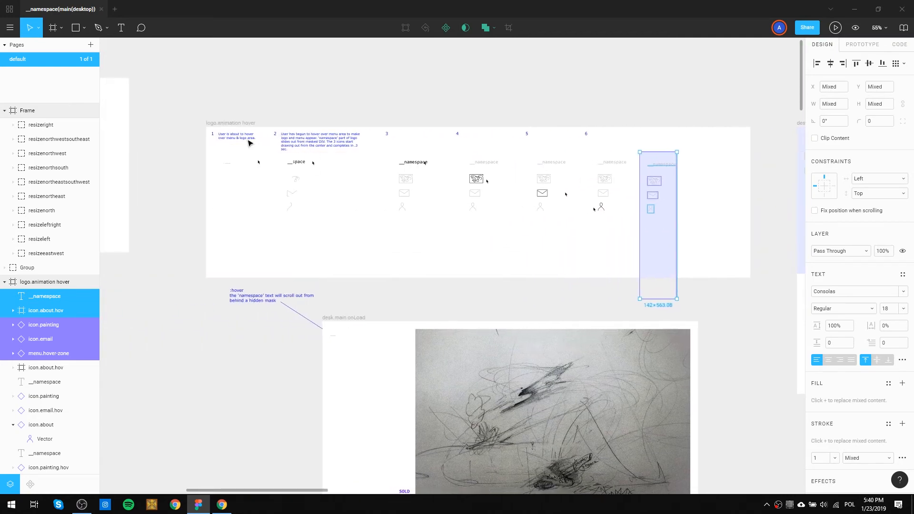
Move the logo.animation.hover frame up to about Y -1495 and enlarge it to about 2156 × 734.
{"action": "left_click_drag", "start_coordinate": [237, 125], "coordinate": [224, 65]}
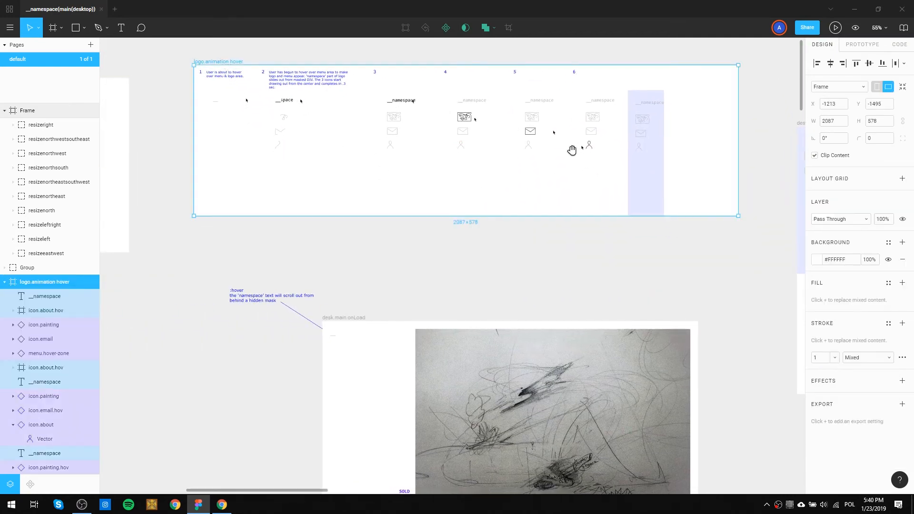
{"action": "scroll", "coordinate": [514, 137], "scroll_direction": "right", "scroll_amount": 5}
{"action": "left_click_drag", "start_coordinate": [610, 197], "coordinate": [627, 235]}
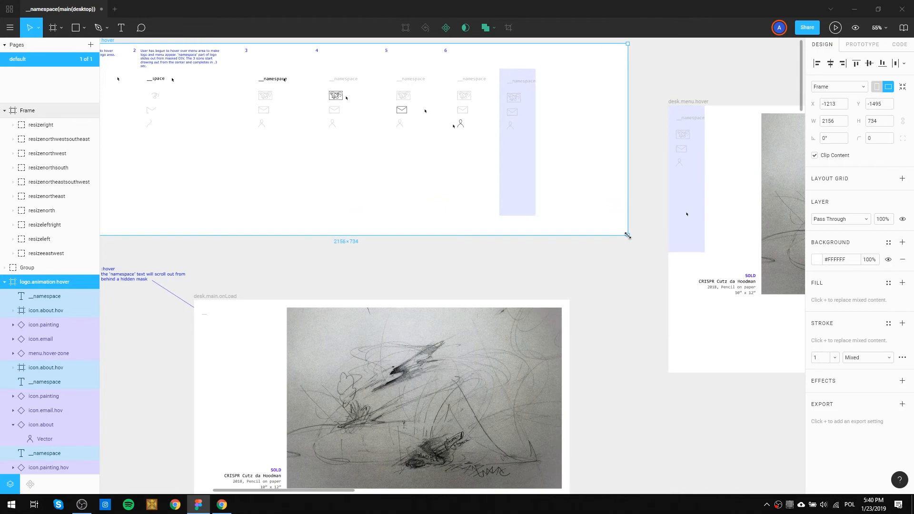
{"action": "left_click", "coordinate": [582, 137]}
Align the copied logo, menu icons and hover zone in logo.animation.hover level with state 6.
{"action": "scroll", "coordinate": [573, 152], "scroll_direction": "up", "scroll_amount": 5}
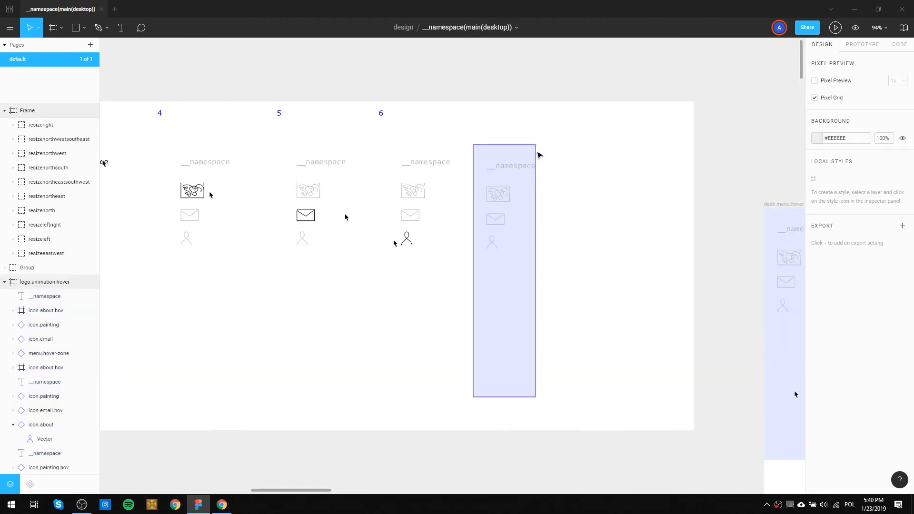
{"action": "scroll", "coordinate": [539, 167], "scroll_direction": "up", "scroll_amount": 2}
{"action": "left_click_drag", "start_coordinate": [570, 299], "coordinate": [317, 179]}
{"action": "scroll", "coordinate": [459, 177], "scroll_direction": "up", "scroll_amount": 4}
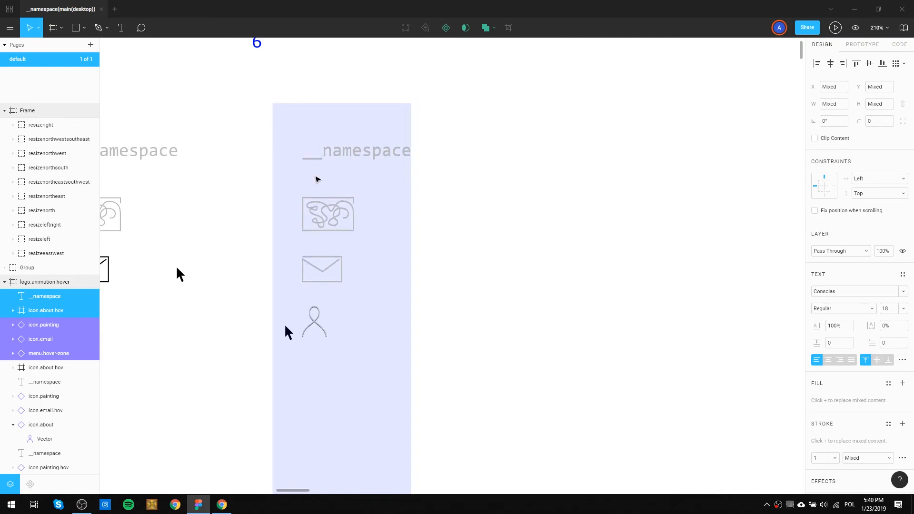
{"action": "key", "text": "Down"}
{"action": "key", "text": "Down"}
{"action": "key", "text": "Up"}
{"action": "key", "text": "Up"}
{"action": "left_click_drag", "start_coordinate": [318, 179], "coordinate": [524, 167]}
{"action": "left_click", "coordinate": [647, 222]}
{"action": "left_click_drag", "start_coordinate": [647, 223], "coordinate": [498, 167]}
Paste another menu.hover-zone instance over the existing one in logo.animation.hover at X 1678.7, Y 87.
{"action": "scroll", "coordinate": [499, 171], "scroll_direction": "down", "scroll_amount": 3}
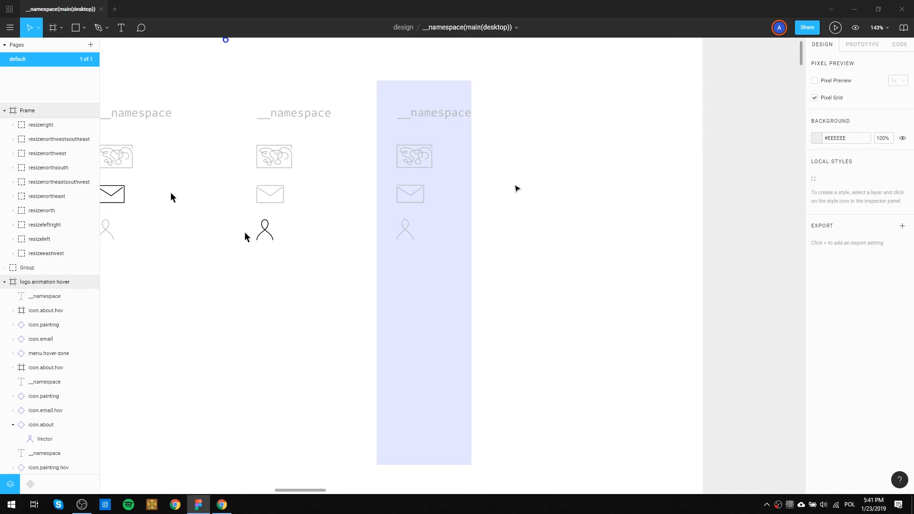
{"action": "scroll", "coordinate": [518, 189], "scroll_direction": "down", "scroll_amount": 4}
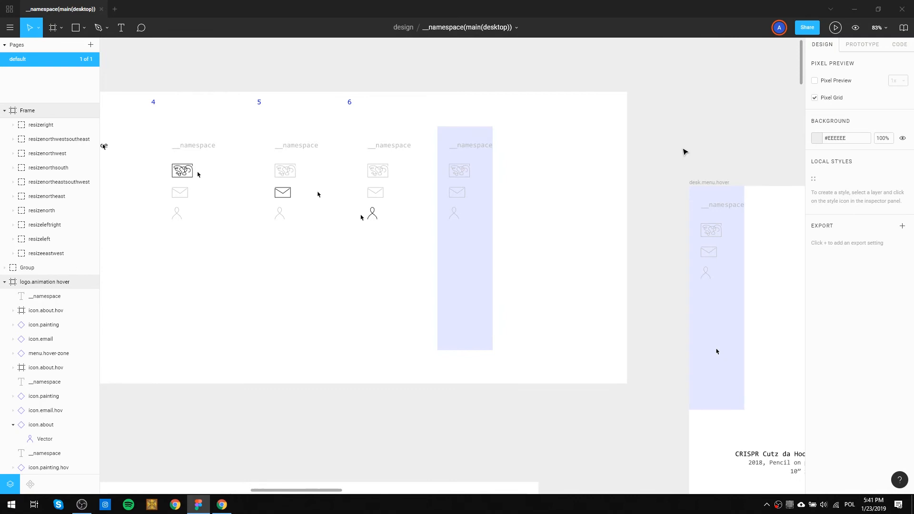
{"action": "key", "text": "ctrl+v"}
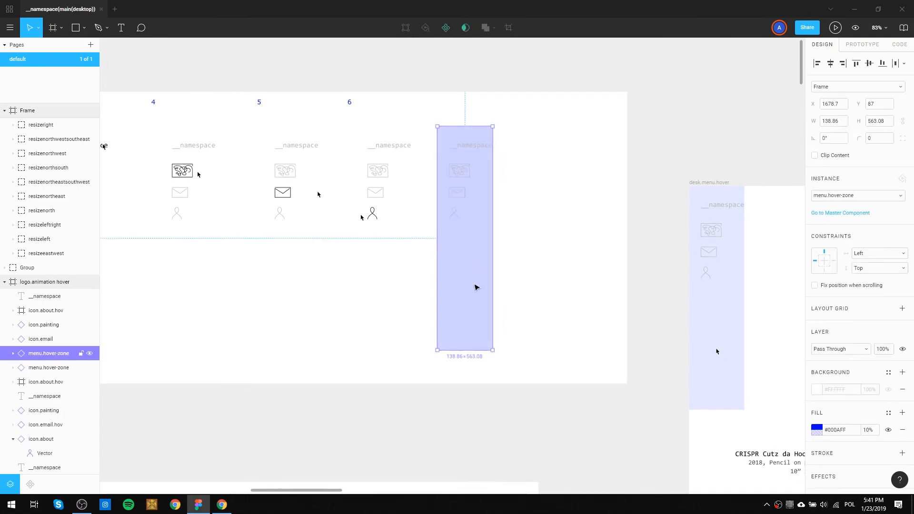
Copy the master hover zone in the components frame into menu.about.act and shrink it to about 139 × 43 around the about icon.
{"action": "key", "text": "space"}
{"action": "left_click_drag", "start_coordinate": [403, 219], "coordinate": [865, 243]}
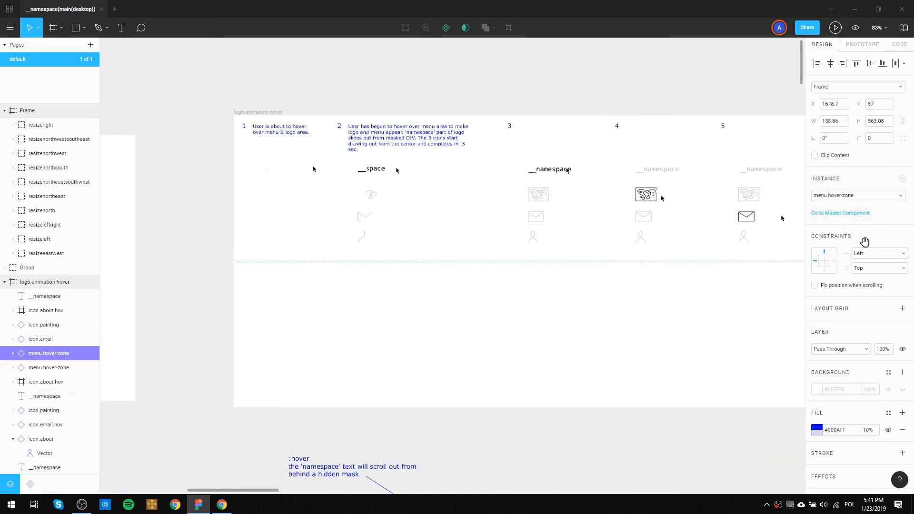
{"action": "left_click_drag", "start_coordinate": [322, 231], "coordinate": [521, 231]}
{"action": "left_click_drag", "start_coordinate": [375, 231], "coordinate": [610, 221]}
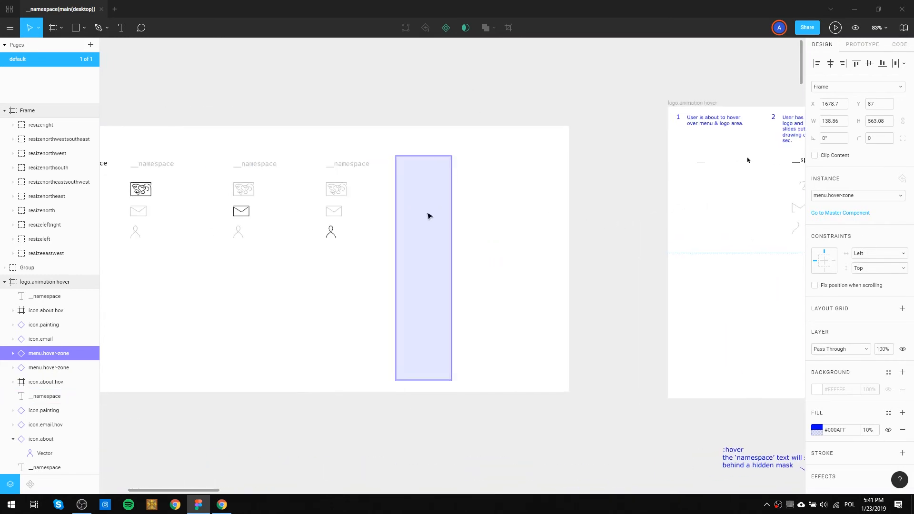
{"action": "left_click", "coordinate": [429, 216]}
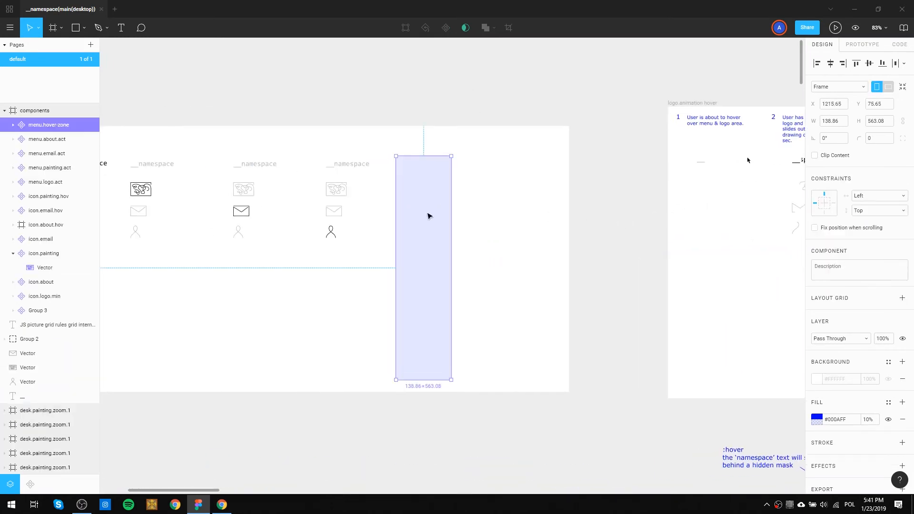
{"action": "left_click_drag", "start_coordinate": [416, 215], "coordinate": [352, 210]}
{"action": "left_click_drag", "start_coordinate": [346, 380], "coordinate": [352, 237]}
{"action": "scroll", "coordinate": [351, 237], "scroll_direction": "up", "scroll_amount": 5}
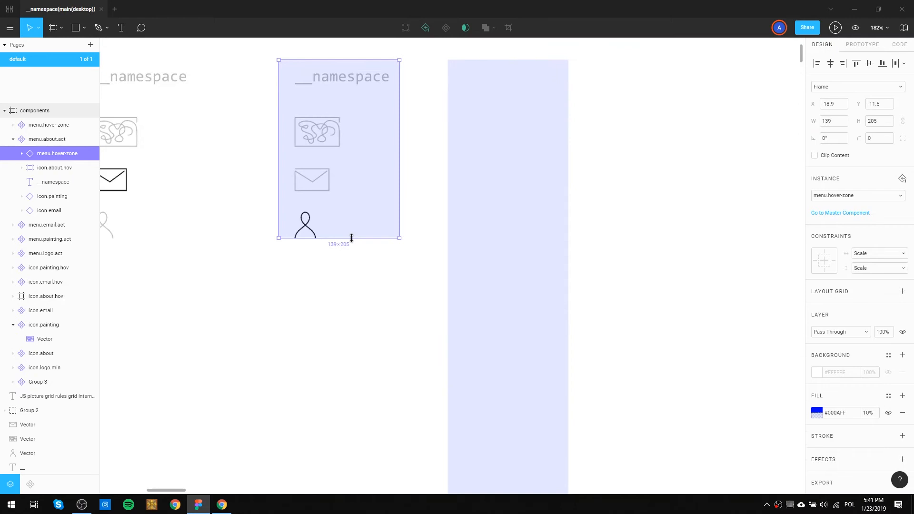
{"action": "left_click_drag", "start_coordinate": [346, 59], "coordinate": [335, 201]}
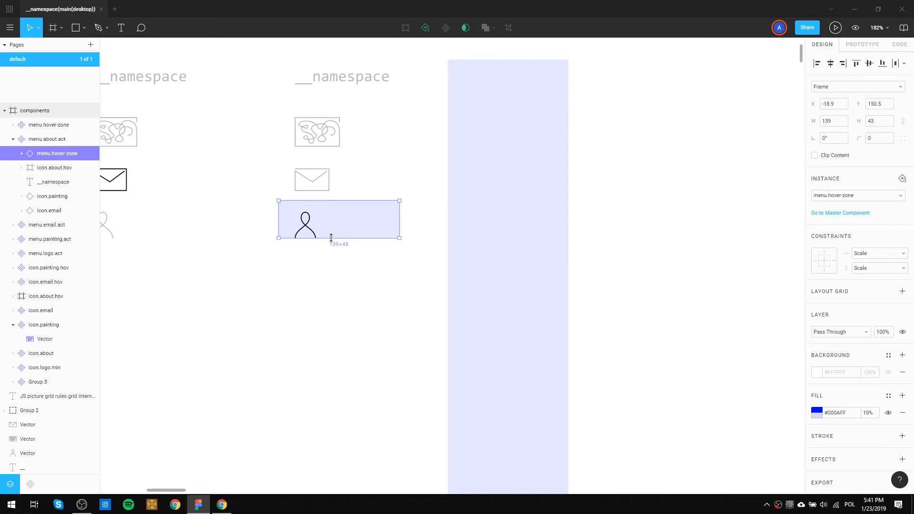
Extend the about icon's zone to a height of 50 and stack duplicates without gaps over the email and painting icons.
{"action": "left_click_drag", "start_coordinate": [333, 242], "coordinate": [353, 136]}
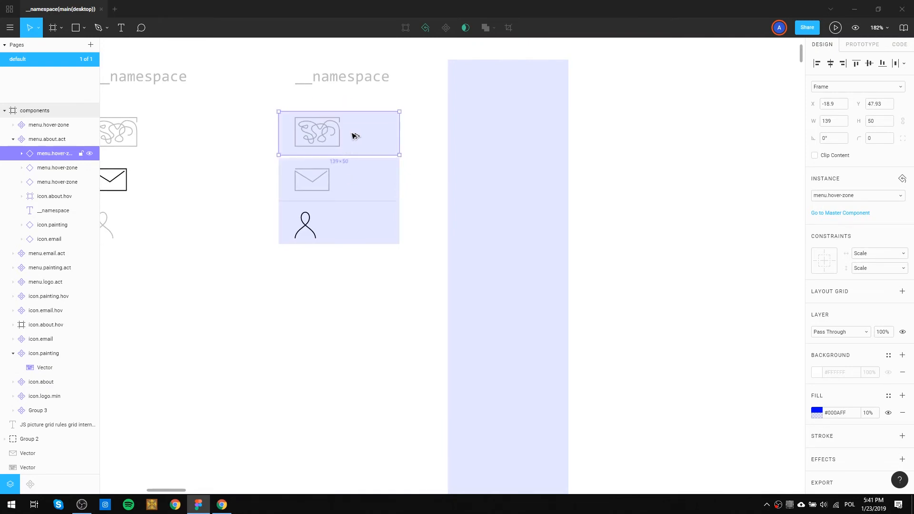
{"action": "left_click_drag", "start_coordinate": [349, 184], "coordinate": [360, 231]}
{"action": "left_click", "coordinate": [367, 180]}
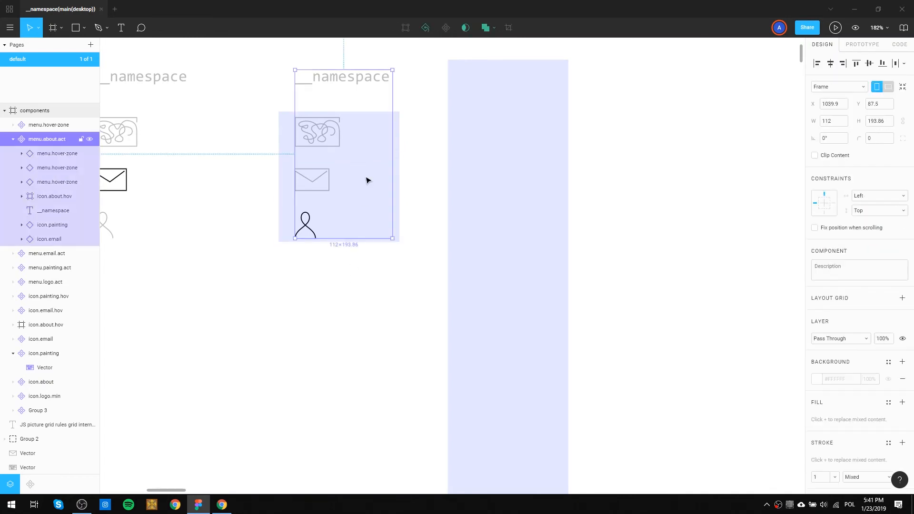
{"action": "left_click", "coordinate": [412, 205]}
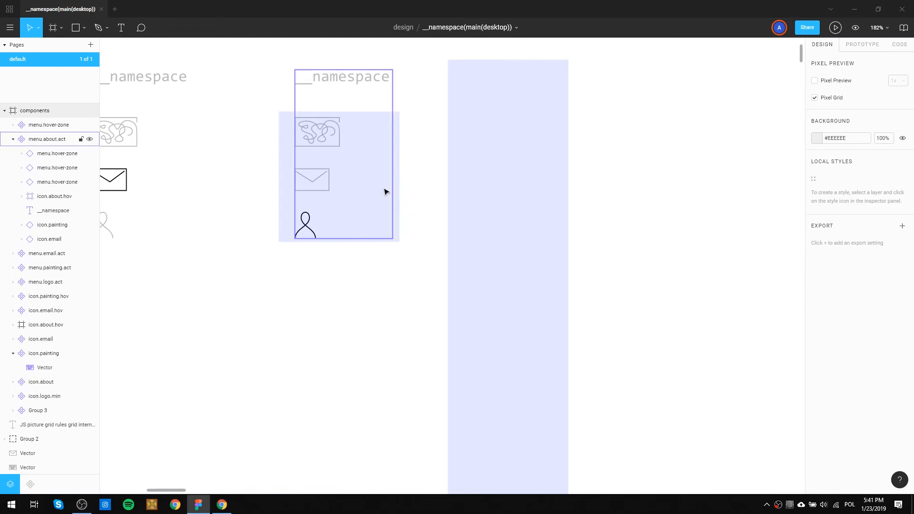
Fill the about icon's zone in menu.about.act with orange #FF9508 at 13% opacity.
{"action": "left_click", "coordinate": [286, 222]}
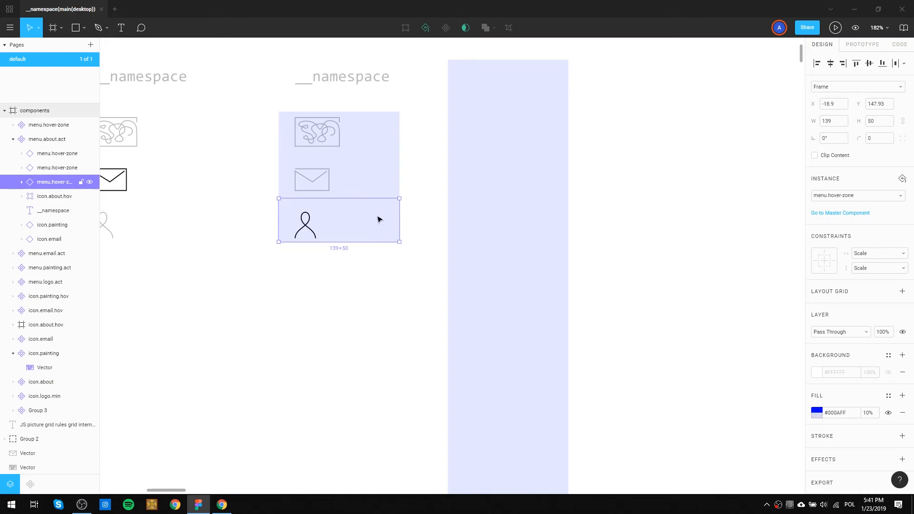
{"action": "left_click", "coordinate": [816, 412]}
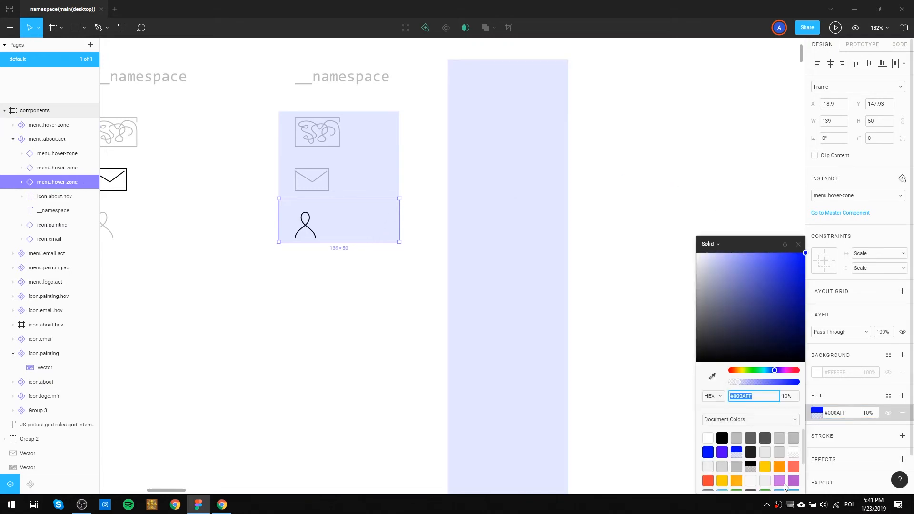
{"action": "left_click", "coordinate": [779, 466]}
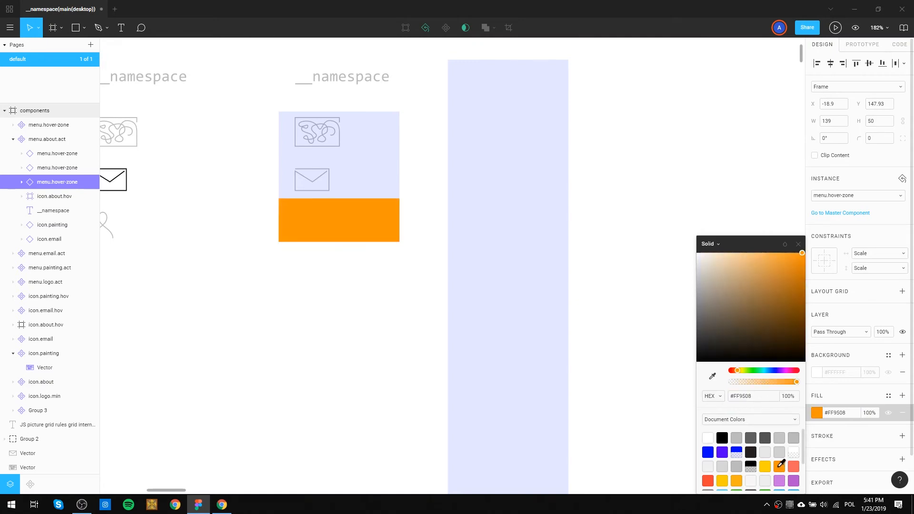
{"action": "left_click", "coordinate": [740, 385]}
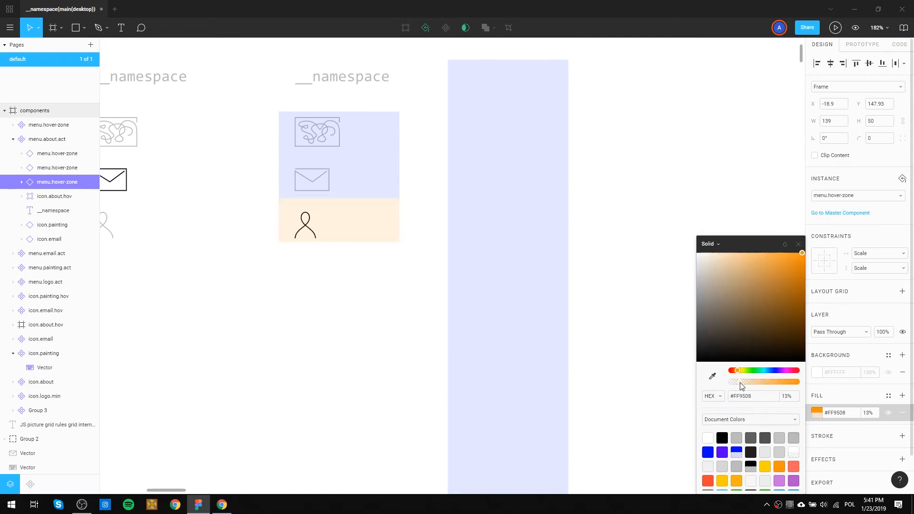
{"action": "left_click", "coordinate": [383, 320]}
{"action": "left_click", "coordinate": [359, 221]}
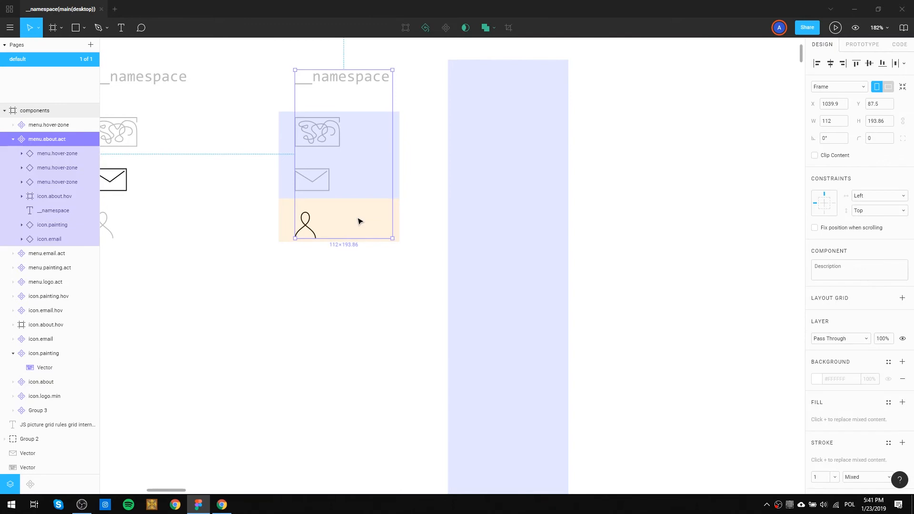
{"action": "left_click", "coordinate": [336, 309]}
Duplicate the orange zone onto the painting icon's blue zone in menu.about.act.
{"action": "left_click_drag", "start_coordinate": [284, 219], "coordinate": [284, 133]}
{"action": "left_click", "coordinate": [365, 175]}
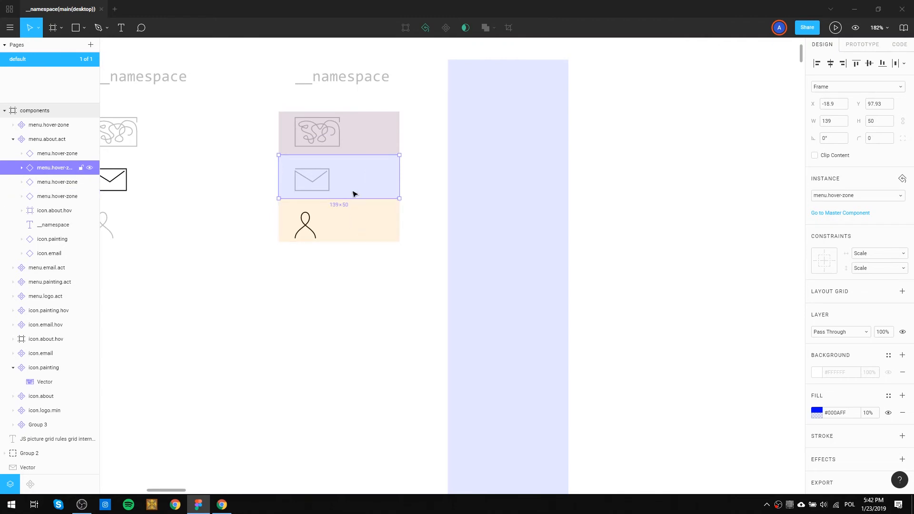
{"action": "left_click", "coordinate": [418, 207]}
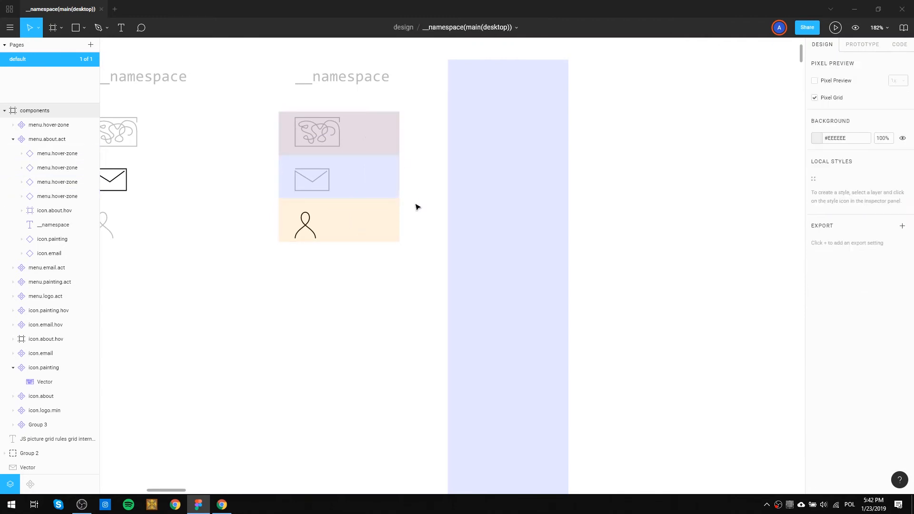
Cut all four menu.hover-zone instances out of the menu.about.act component.
{"action": "scroll", "coordinate": [420, 209], "scroll_direction": "down", "scroll_amount": 3}
{"action": "scroll", "coordinate": [421, 209], "scroll_direction": "down", "scroll_amount": 4}
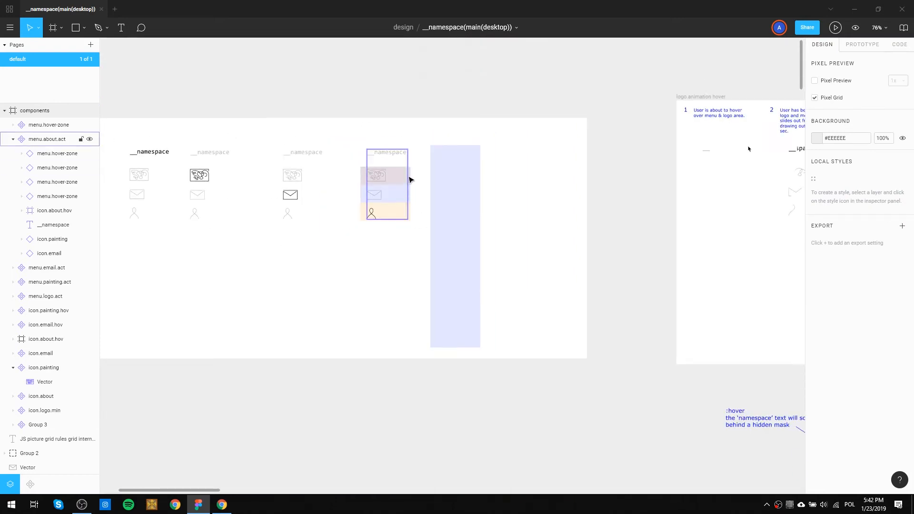
{"action": "left_click_drag", "start_coordinate": [342, 173], "coordinate": [363, 214]}
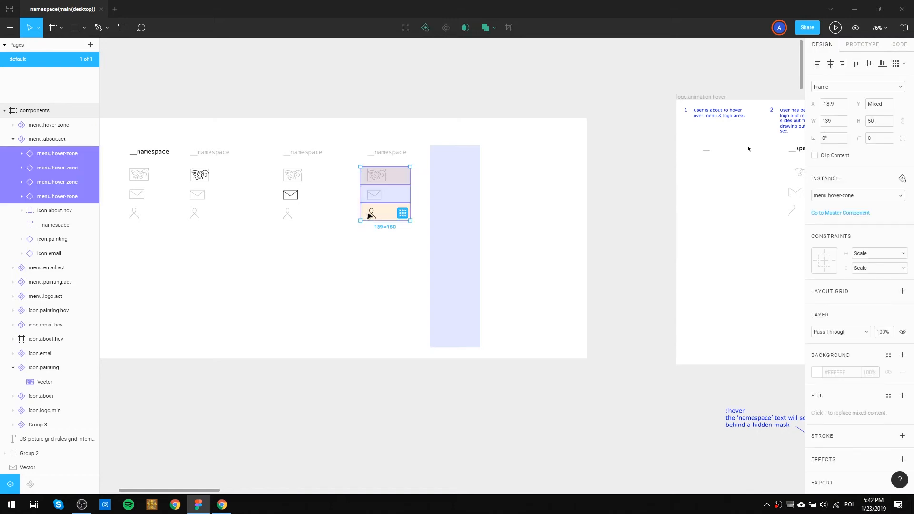
{"action": "key", "text": "Delete"}
Paste the four cut zones into the desk.menu.hover area and position them over the painting, email and about icons.
{"action": "scroll", "coordinate": [555, 188], "scroll_direction": "right", "scroll_amount": 10}
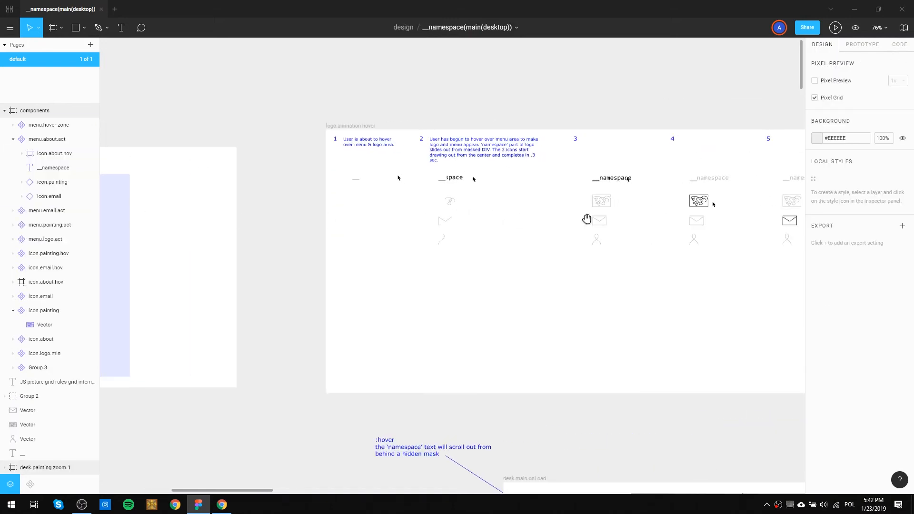
{"action": "scroll", "coordinate": [665, 192], "scroll_direction": "right", "scroll_amount": 8}
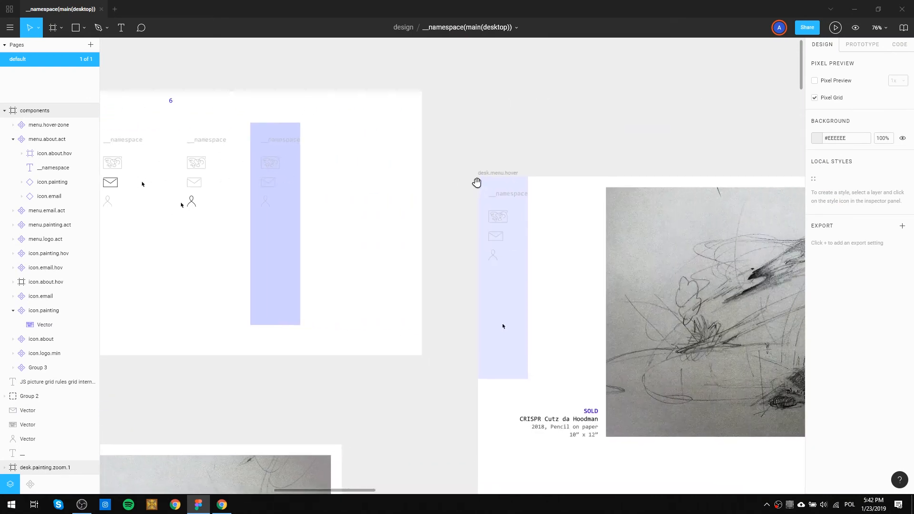
{"action": "scroll", "coordinate": [523, 214], "scroll_direction": "up", "scroll_amount": 5}
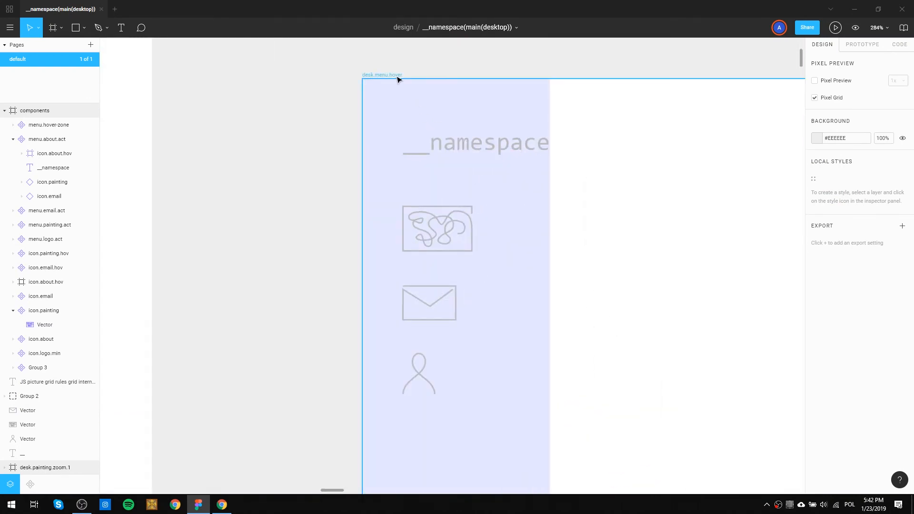
{"action": "key", "text": "ctrl+v"}
{"action": "left_click_drag", "start_coordinate": [491, 190], "coordinate": [493, 221]}
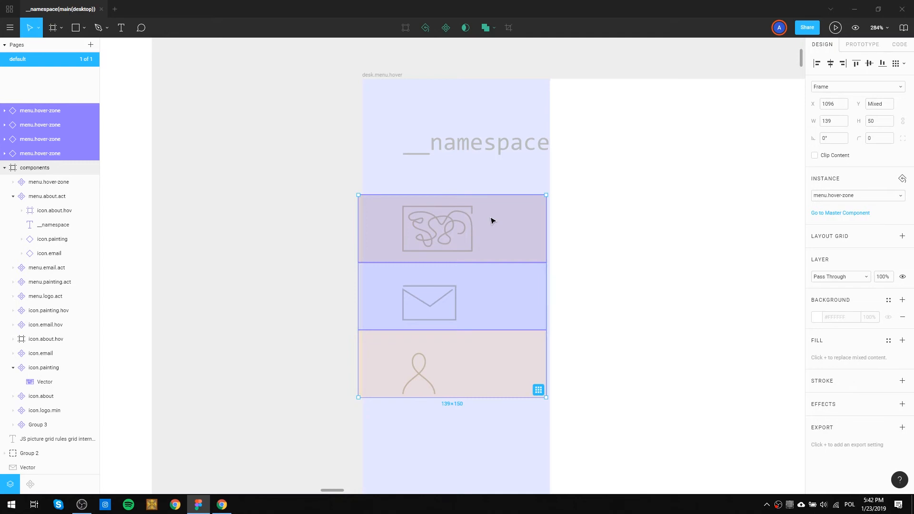
Shift the four menu.hover-zone instances in desk.menu.hover 3 px to the right, to X 1099, flush with the menu column.
{"action": "left_click", "coordinate": [632, 286]}
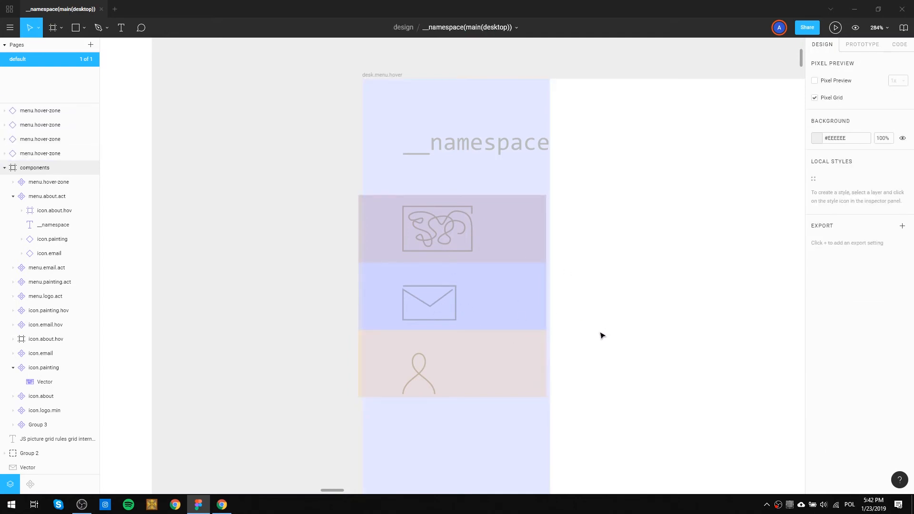
{"action": "left_click_drag", "start_coordinate": [329, 232], "coordinate": [359, 392]}
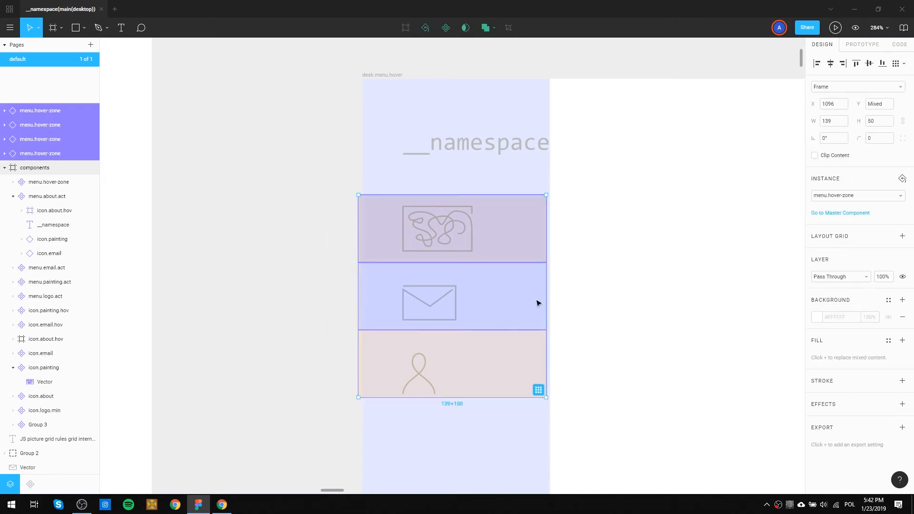
{"action": "key", "text": "Right"}
{"action": "key", "text": "Right"}
{"action": "key", "text": "Right"}
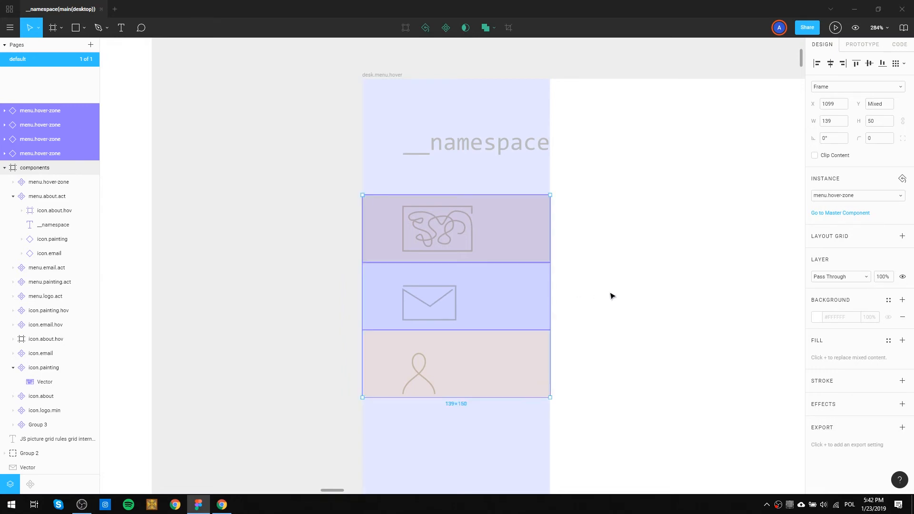
{"action": "left_click", "coordinate": [612, 296]}
Add another menu.hover-zone instance over the __namespace logo in desk.menu.hover, sized 139×86 and ending at the painting icon's zone.
{"action": "scroll", "coordinate": [652, 290], "scroll_direction": "down", "scroll_amount": 6}
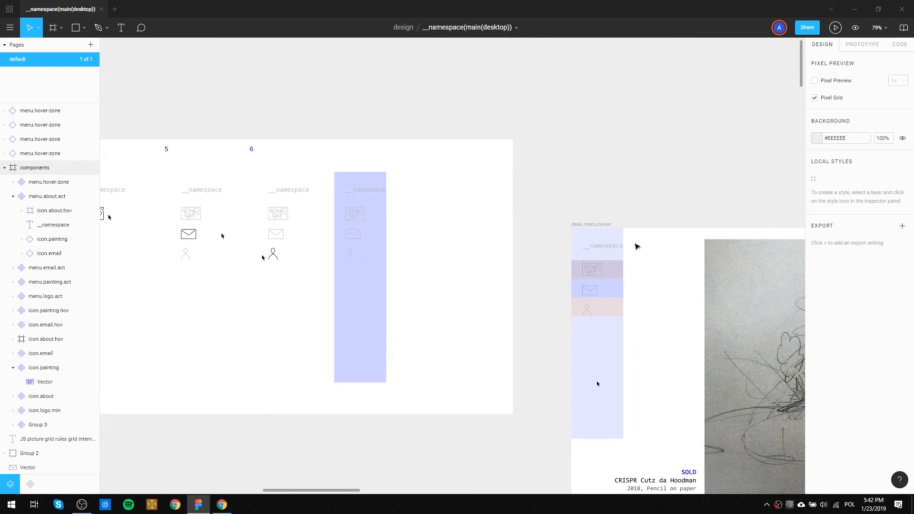
{"action": "scroll", "coordinate": [637, 245], "scroll_direction": "right", "scroll_amount": 4}
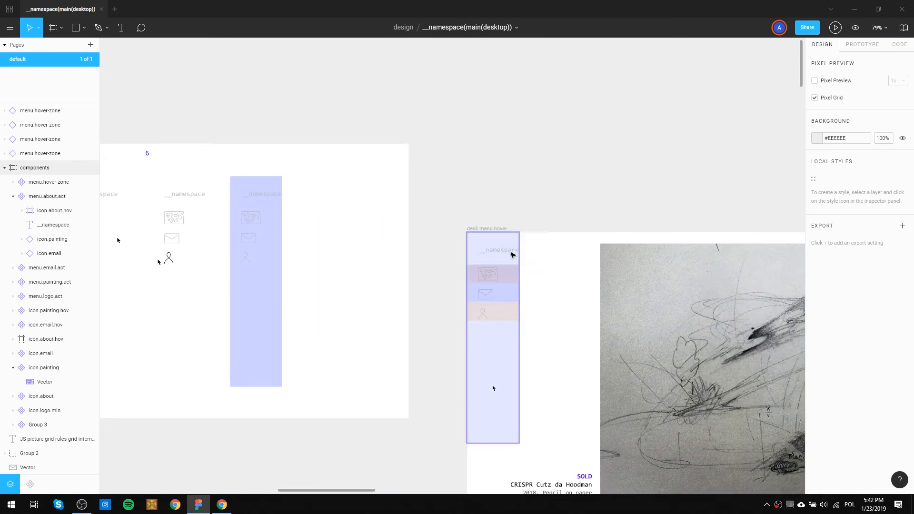
{"action": "scroll", "coordinate": [532, 260], "scroll_direction": "up", "scroll_amount": 5}
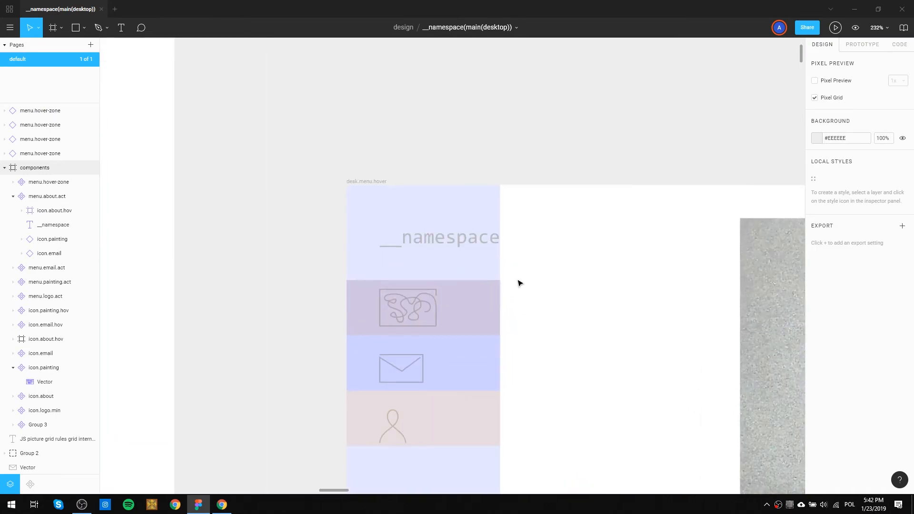
{"action": "left_click", "coordinate": [479, 237]}
{"action": "left_click_drag", "start_coordinate": [478, 237], "coordinate": [461, 279]}
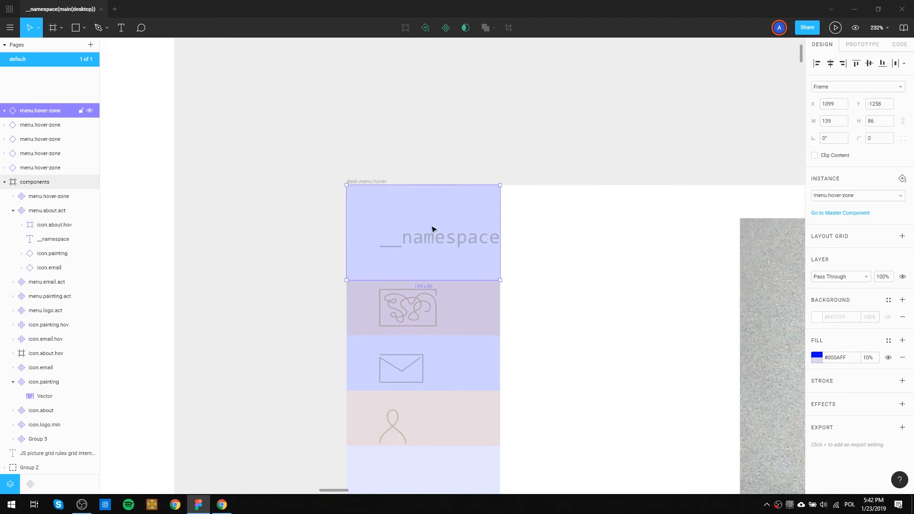
Fill the logo's hover zone in desk.menu.hover with red #FF4332 at 16% opacity.
{"action": "left_click", "coordinate": [817, 357]}
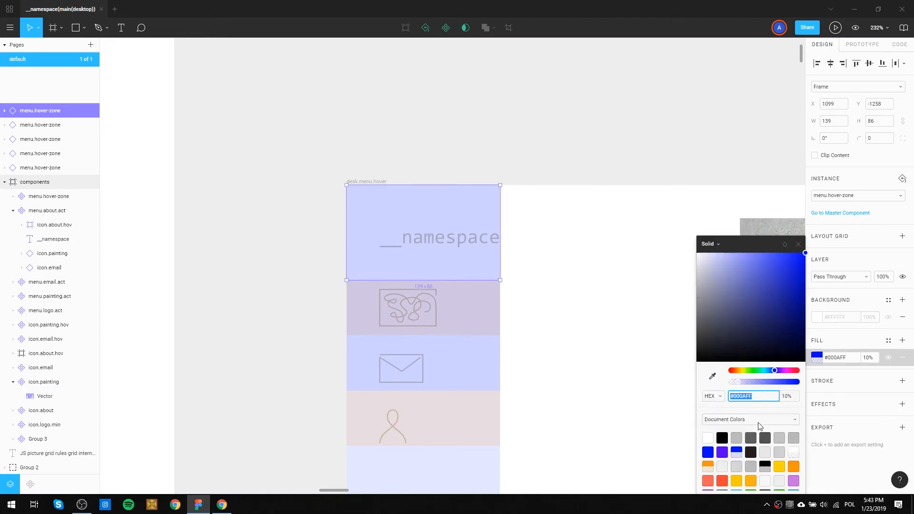
{"action": "left_click", "coordinate": [724, 479]}
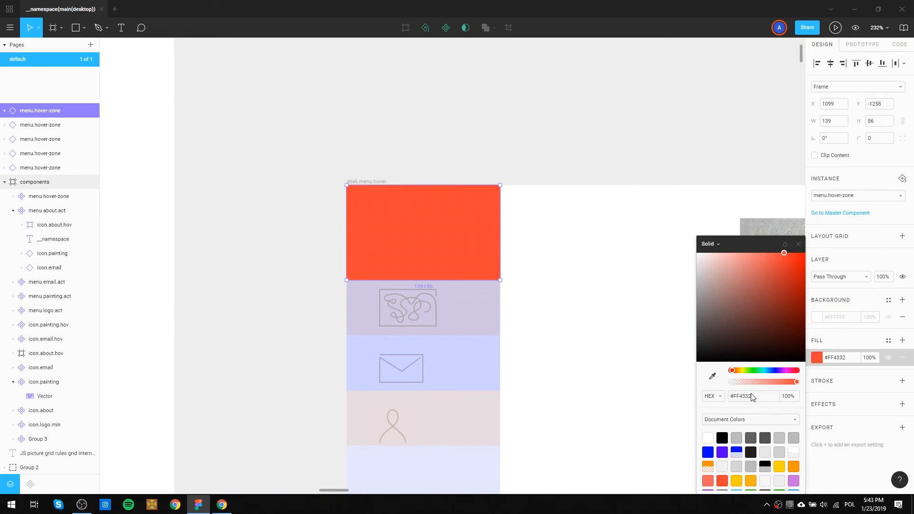
{"action": "left_click", "coordinate": [743, 383]}
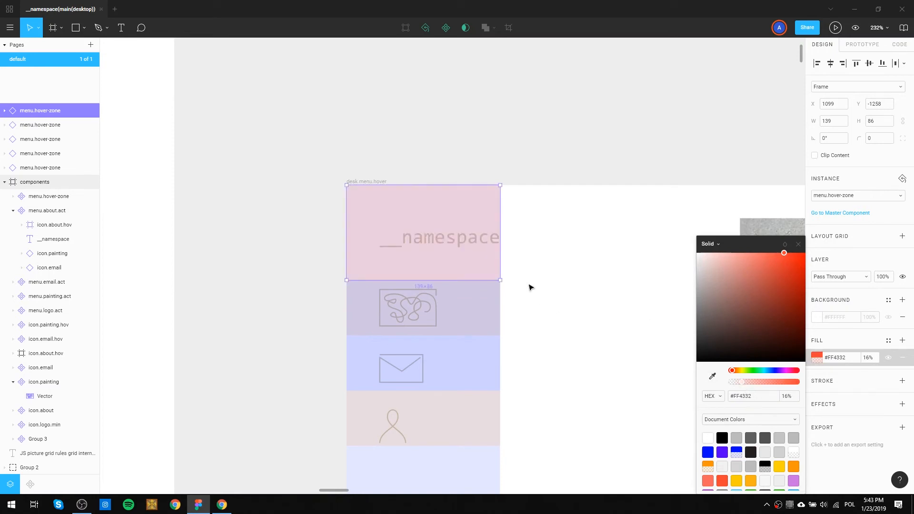
{"action": "left_click", "coordinate": [555, 274]}
Examine the menu columns and hover states on the desk(art.menu:nav hover) and desk(art.menu) screens.
{"action": "scroll", "coordinate": [554, 275], "scroll_direction": "down", "scroll_amount": 6}
{"action": "left_click_drag", "start_coordinate": [567, 286], "coordinate": [528, 168]}
{"action": "left_click_drag", "start_coordinate": [392, 349], "coordinate": [644, 136]}
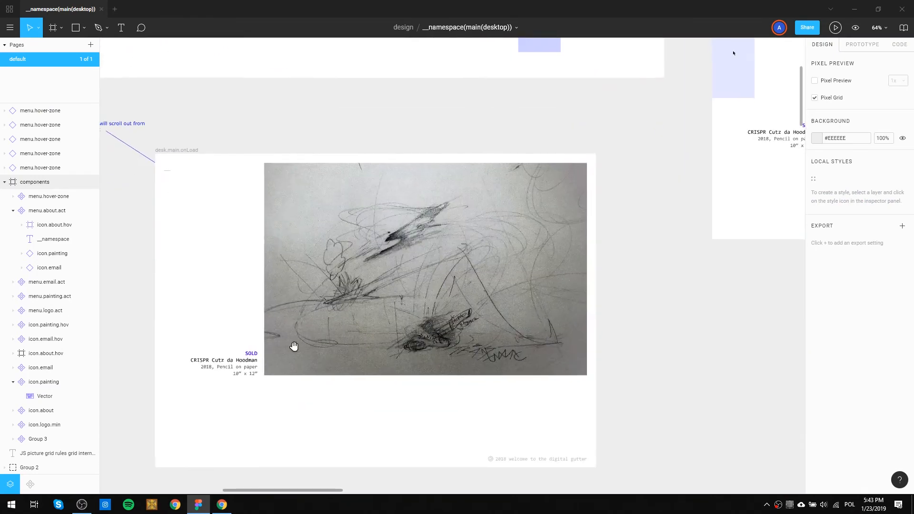
{"action": "left_click_drag", "start_coordinate": [264, 367], "coordinate": [533, 224]}
{"action": "scroll", "coordinate": [396, 239], "scroll_direction": "down", "scroll_amount": 6}
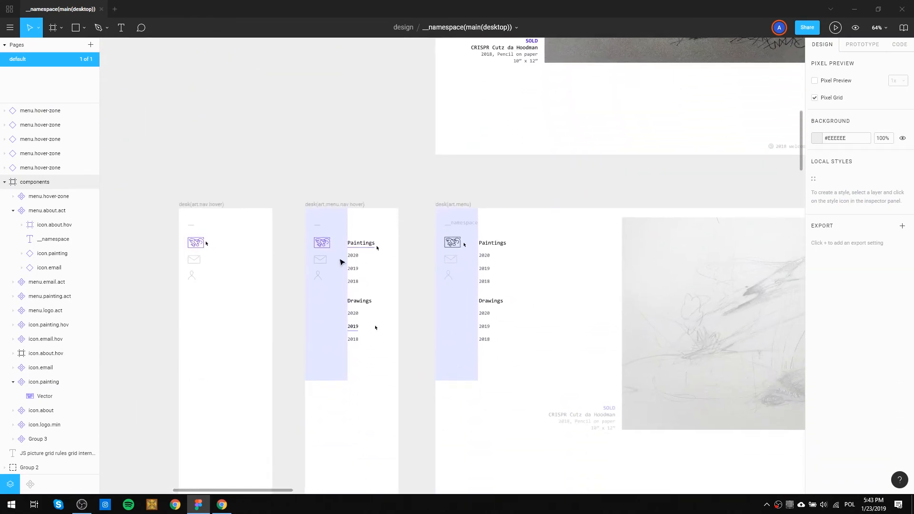
{"action": "scroll", "coordinate": [347, 265], "scroll_direction": "up", "scroll_amount": 1}
{"action": "scroll", "coordinate": [347, 266], "scroll_direction": "up", "scroll_amount": 5}
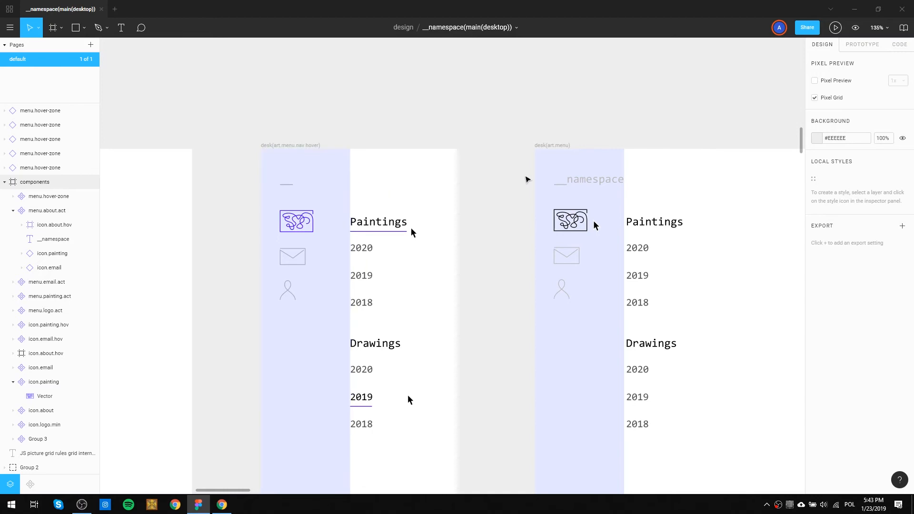
Duplicate the menu column's hover-zone in desk(art.menu.nav hover) and resize the copy to 101×39 at X 139, Y 96, over the Paintings heading.
{"action": "left_click", "coordinate": [336, 203]}
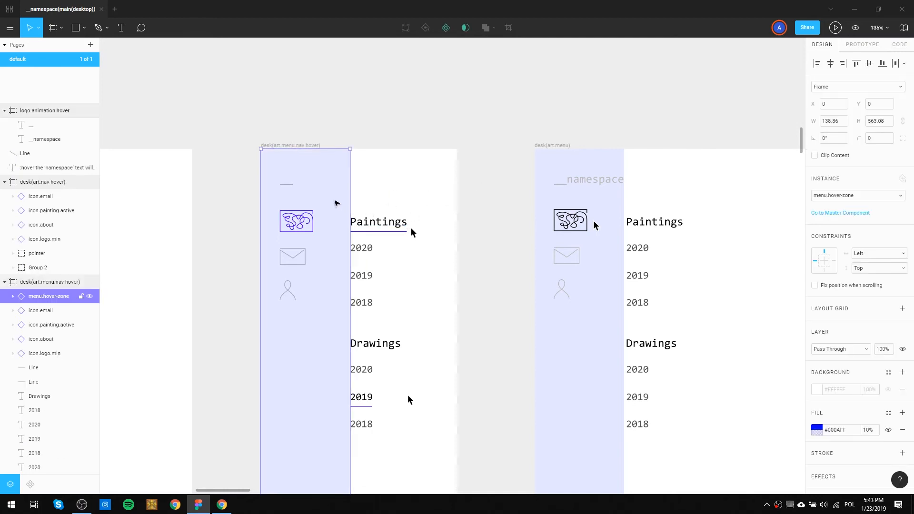
{"action": "left_click_drag", "start_coordinate": [336, 204], "coordinate": [427, 197]}
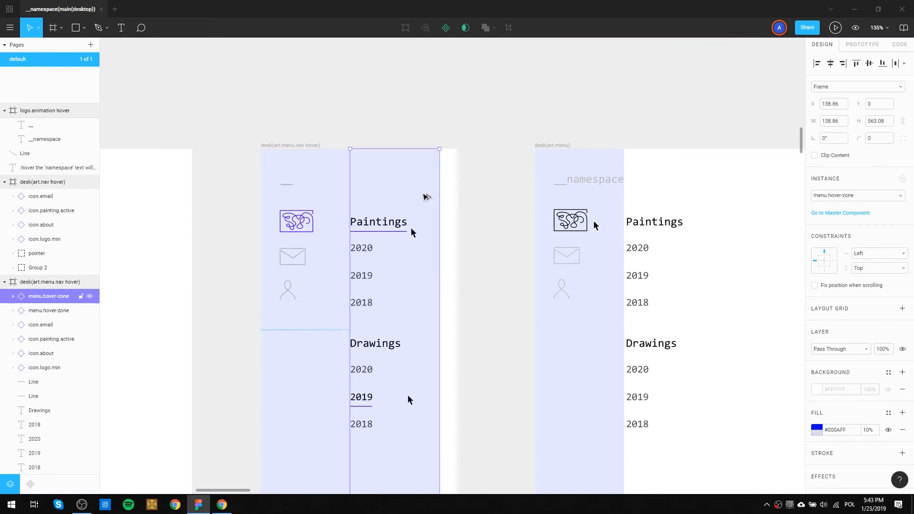
{"action": "left_click_drag", "start_coordinate": [439, 265], "coordinate": [415, 263]}
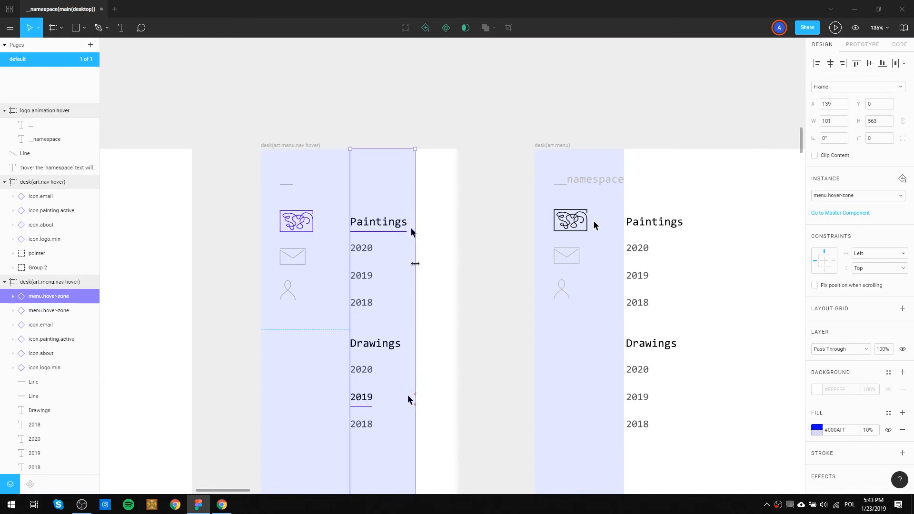
{"action": "left_click_drag", "start_coordinate": [398, 149], "coordinate": [396, 211]}
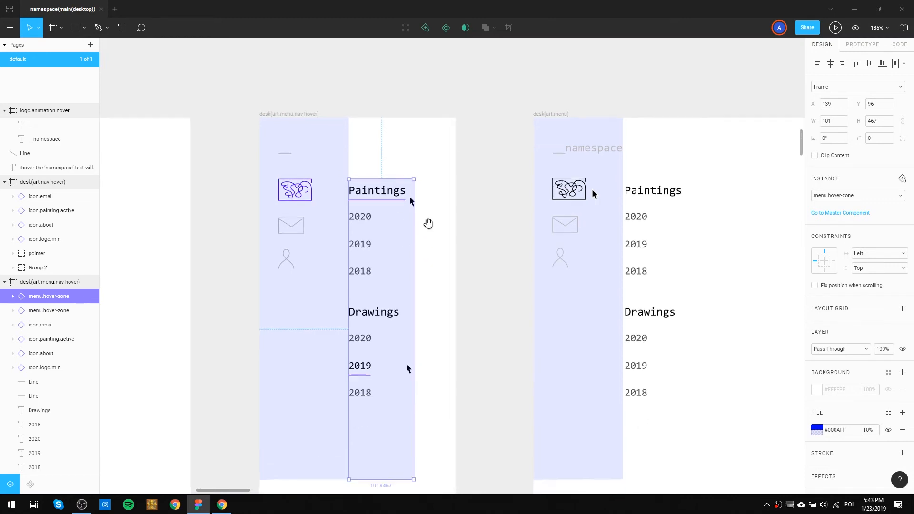
{"action": "scroll", "coordinate": [427, 257], "scroll_direction": "down", "scroll_amount": 3}
{"action": "left_click_drag", "start_coordinate": [392, 376], "coordinate": [405, 97]}
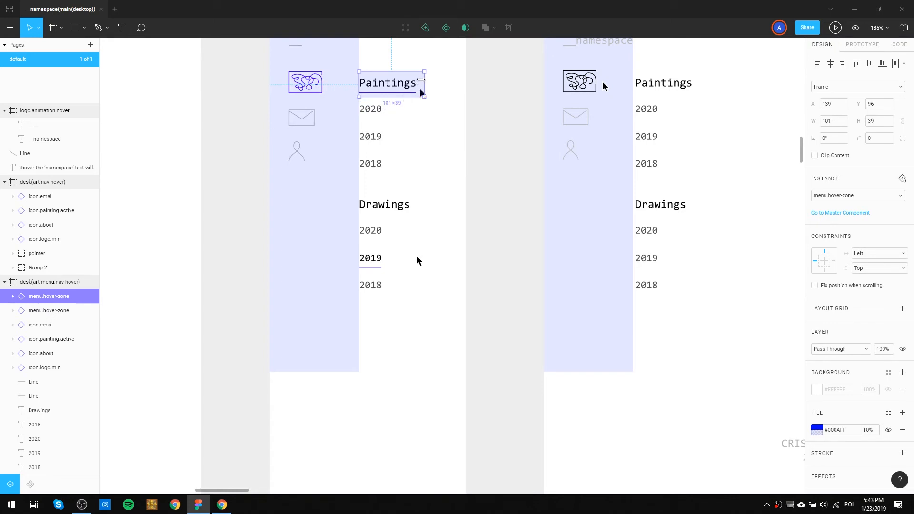
{"action": "left_click", "coordinate": [445, 84]}
{"action": "left_click", "coordinate": [423, 80]}
Fill the Paintings hover zone with red #FF4332 at 16% opacity.
{"action": "left_click", "coordinate": [817, 431]}
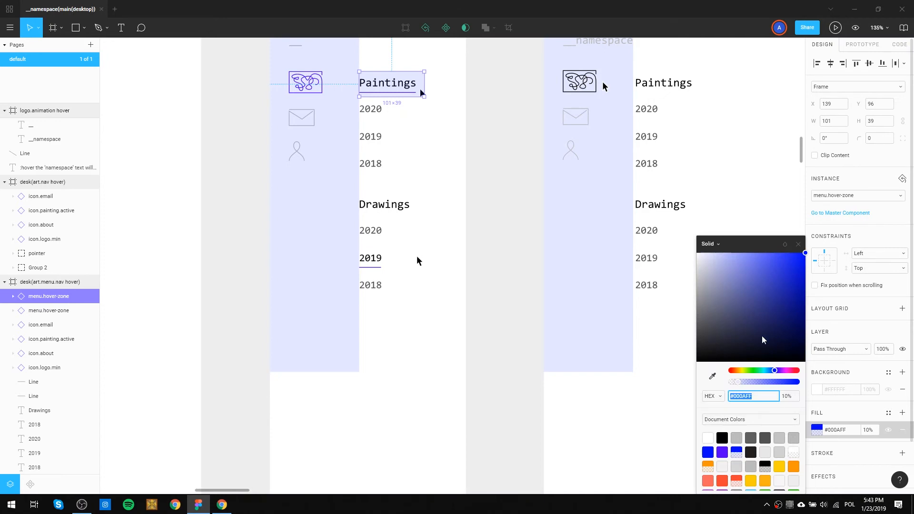
{"action": "left_click", "coordinate": [722, 479]}
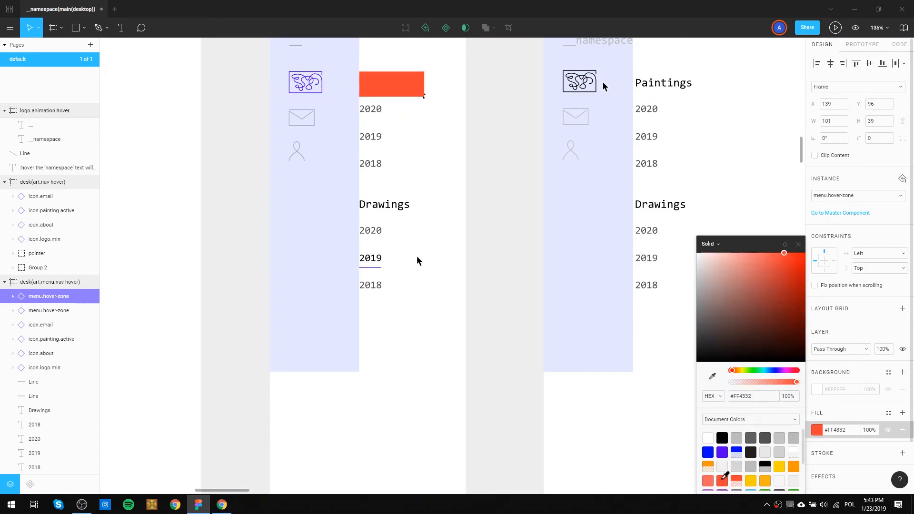
{"action": "left_click", "coordinate": [736, 479]}
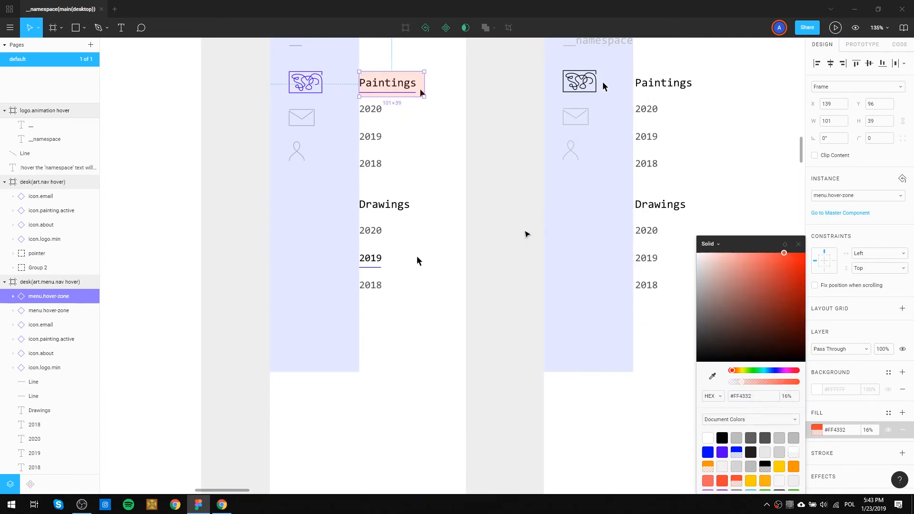
{"action": "left_click", "coordinate": [525, 234]}
Shift all Paintings and Drawings menu texts in desk(art.menu) right to X 158.86.
{"action": "left_click_drag", "start_coordinate": [459, 81], "coordinate": [498, 210]}
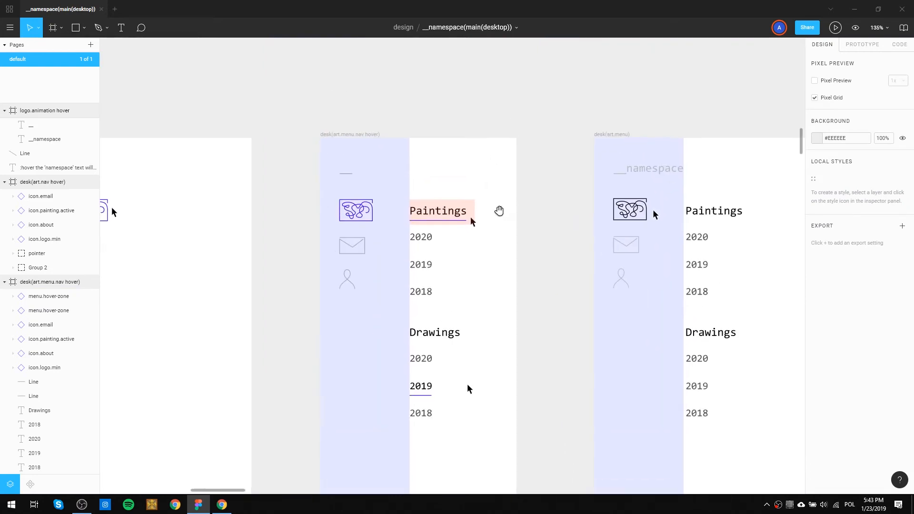
{"action": "scroll", "coordinate": [441, 192], "scroll_direction": "up", "scroll_amount": 2}
{"action": "scroll", "coordinate": [442, 192], "scroll_direction": "up", "scroll_amount": 3}
{"action": "left_click", "coordinate": [483, 212]}
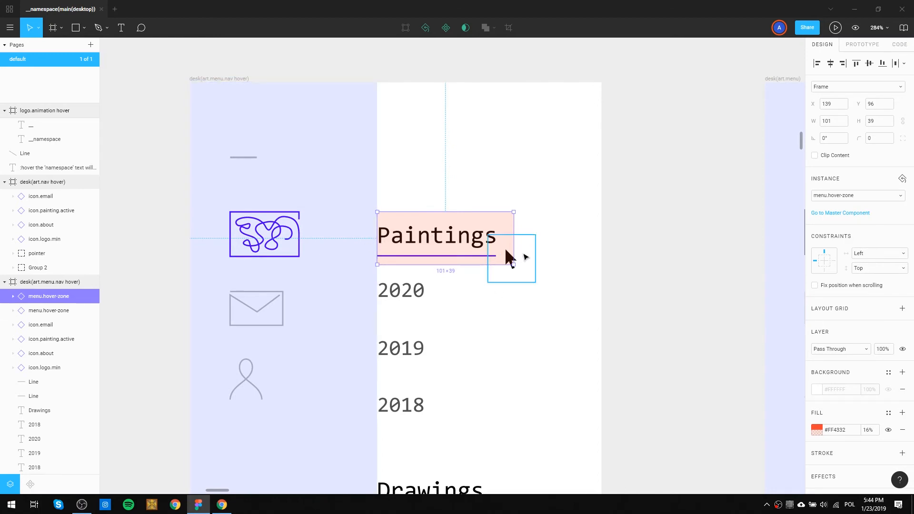
{"action": "scroll", "coordinate": [633, 305], "scroll_direction": "down", "scroll_amount": 5}
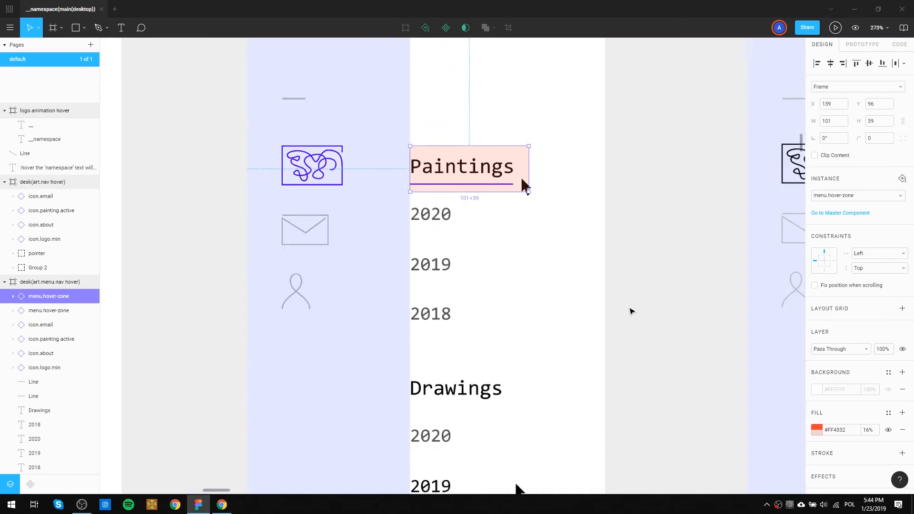
{"action": "left_click_drag", "start_coordinate": [657, 301], "coordinate": [331, 286]}
{"action": "left_click_drag", "start_coordinate": [536, 275], "coordinate": [298, 261]}
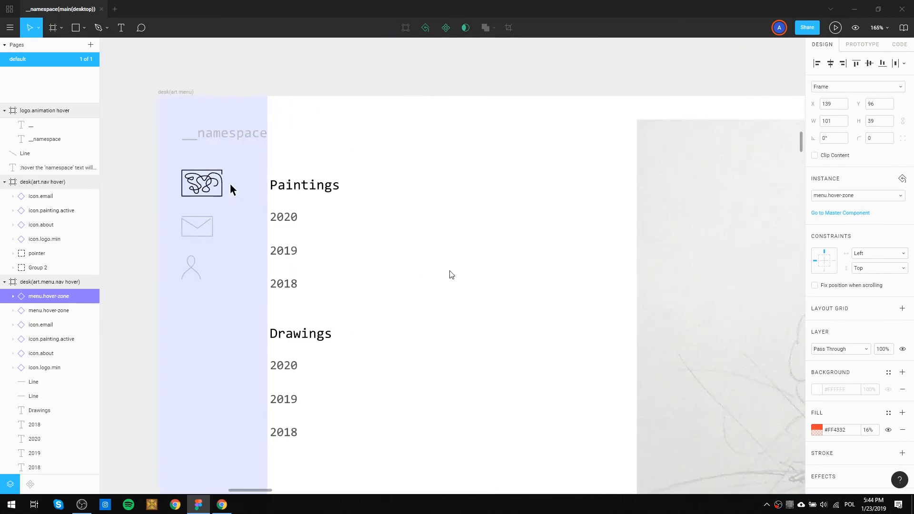
{"action": "scroll", "coordinate": [455, 273], "scroll_direction": "down", "scroll_amount": 5}
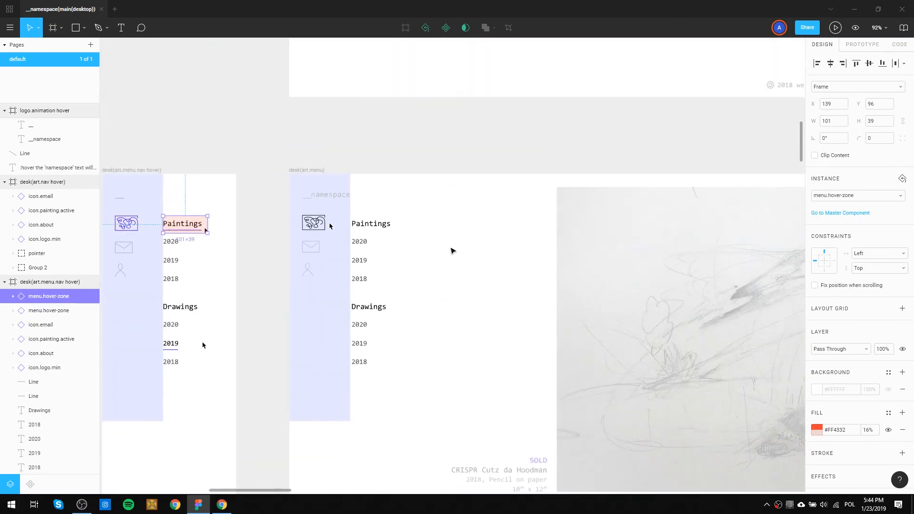
{"action": "mouse_move", "coordinate": [449, 388]}
{"action": "left_mouse_down"}
{"action": "mouse_move", "coordinate": [371, 280]}
{"action": "mouse_move", "coordinate": [363, 216]}
{"action": "mouse_move", "coordinate": [356, 217]}
{"action": "mouse_move", "coordinate": [370, 237]}
{"action": "left_mouse_up"}
{"action": "scroll", "coordinate": [353, 258], "scroll_direction": "up", "scroll_amount": 5}
{"action": "key", "text": "shift+Right"}
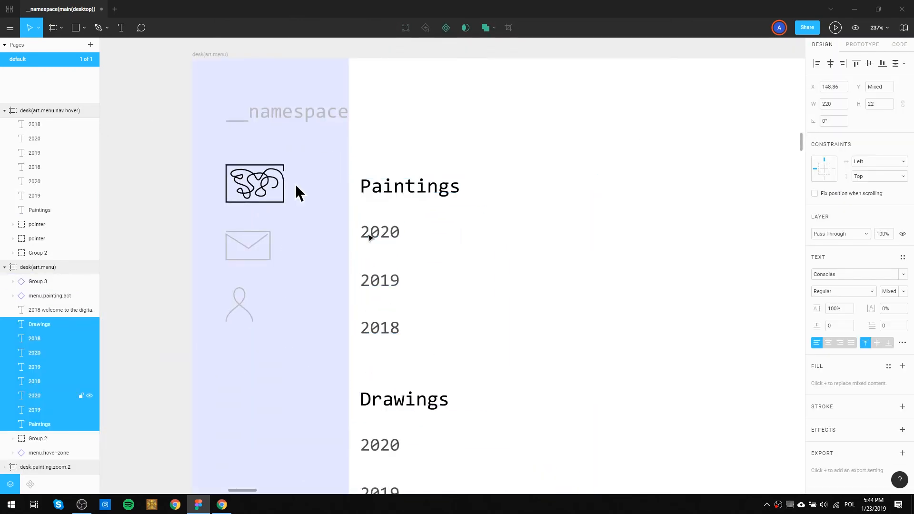
{"action": "key", "text": "shift+Right"}
Shift the menu texts, underlines, pointers and Paintings hover zone in desk(art.menu.nav hover) 20 px to the right.
{"action": "left_click_drag", "start_coordinate": [275, 251], "coordinate": [396, 223]}
{"action": "left_click_drag", "start_coordinate": [319, 226], "coordinate": [590, 194]}
{"action": "left_click_drag", "start_coordinate": [460, 296], "coordinate": [471, 212]}
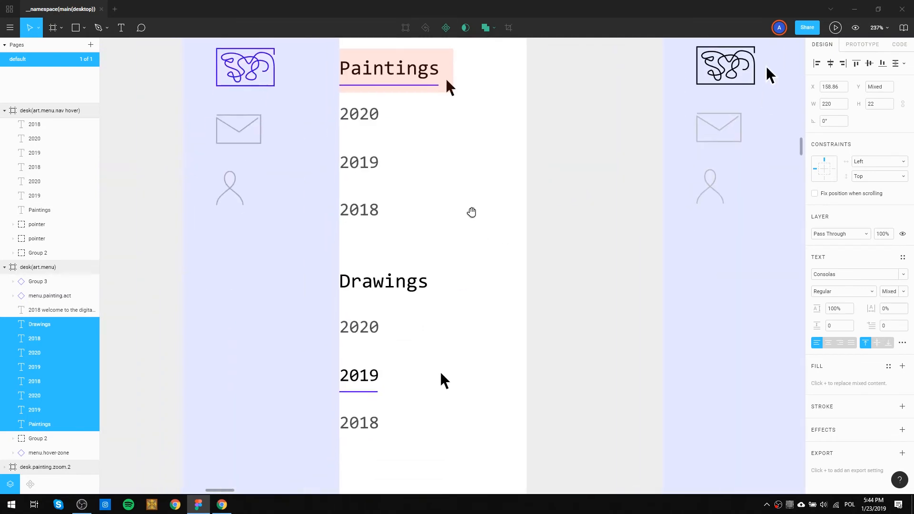
{"action": "scroll", "coordinate": [469, 230], "scroll_direction": "down", "scroll_amount": 3}
{"action": "left_click_drag", "start_coordinate": [463, 360], "coordinate": [415, 137]}
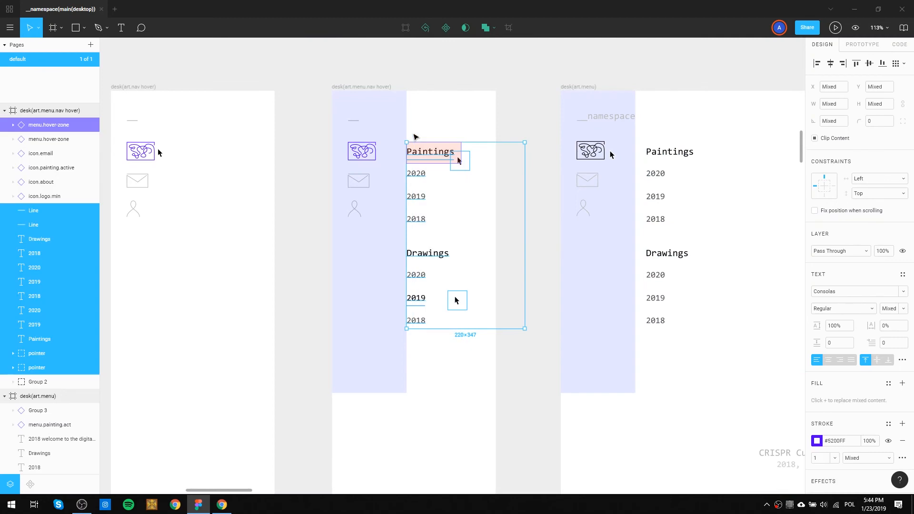
{"action": "key", "text": "shift+Right"}
{"action": "key", "text": "shift+Right"}
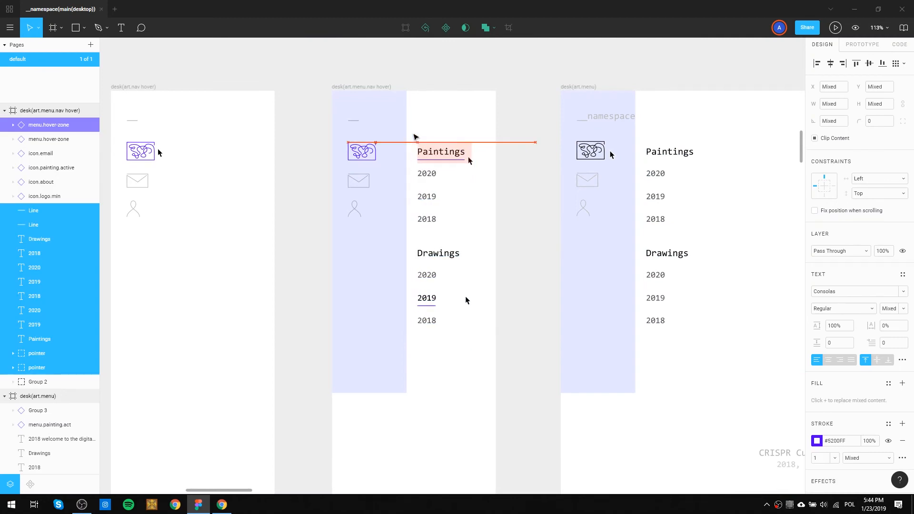
{"action": "left_click", "coordinate": [446, 104]}
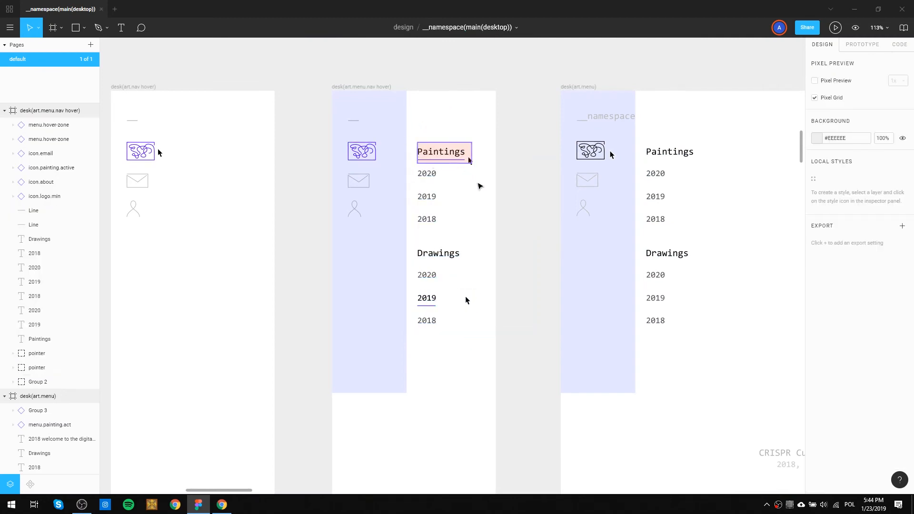
Widen the Paintings hover zone on both sides to 132×39, starting at the menu column's edge at X 139.
{"action": "scroll", "coordinate": [468, 156], "scroll_direction": "up", "scroll_amount": 5}
{"action": "left_click", "coordinate": [500, 121]}
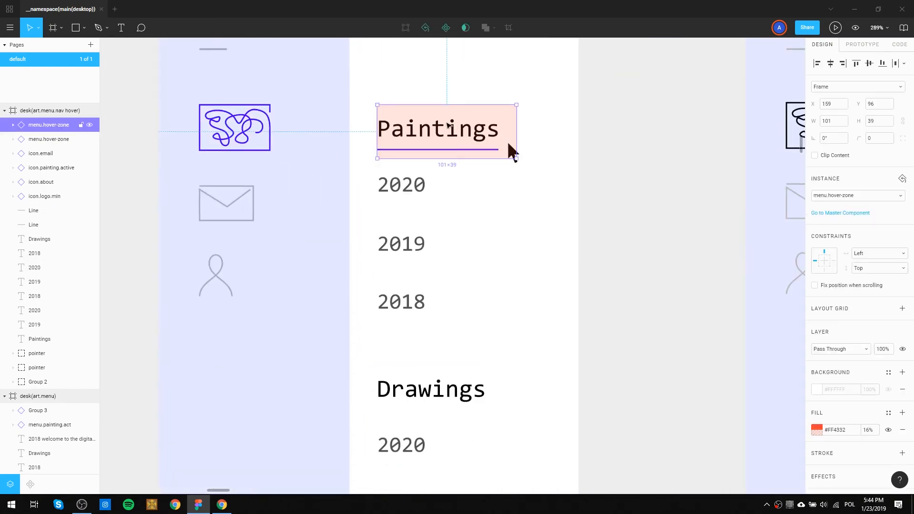
{"action": "left_click_drag", "start_coordinate": [377, 143], "coordinate": [349, 144]}
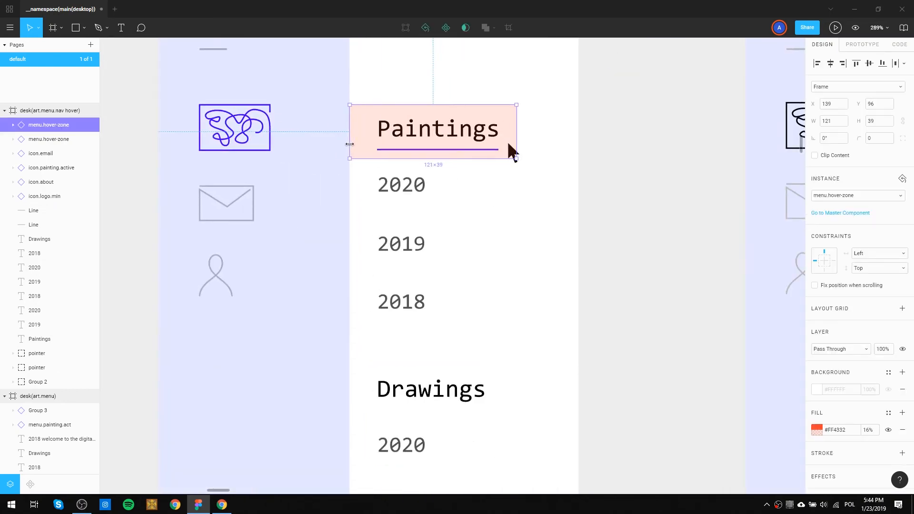
{"action": "left_click_drag", "start_coordinate": [516, 131], "coordinate": [529, 133]}
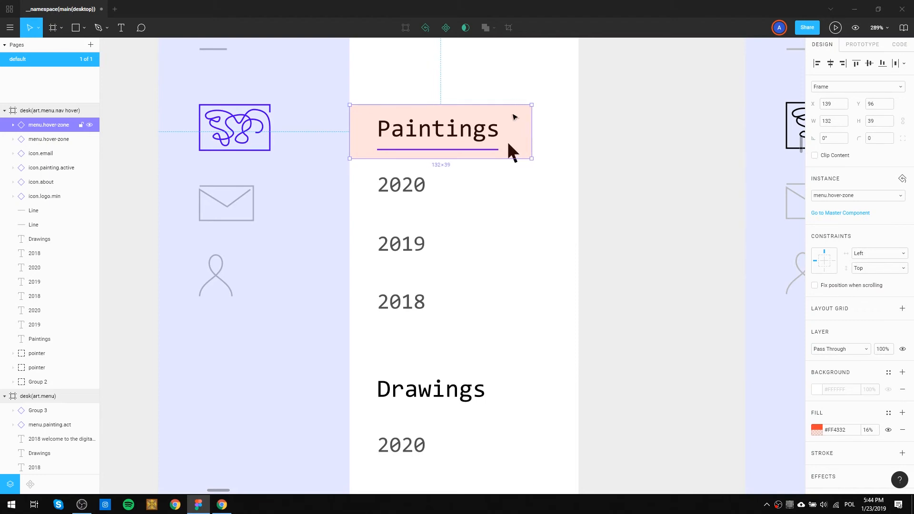
Duplicate the Paintings hover zone directly below it over 2020, at Y 135, and fill the copy with green #2BFF08 at 13% opacity.
{"action": "left_click_drag", "start_coordinate": [514, 117], "coordinate": [519, 170]}
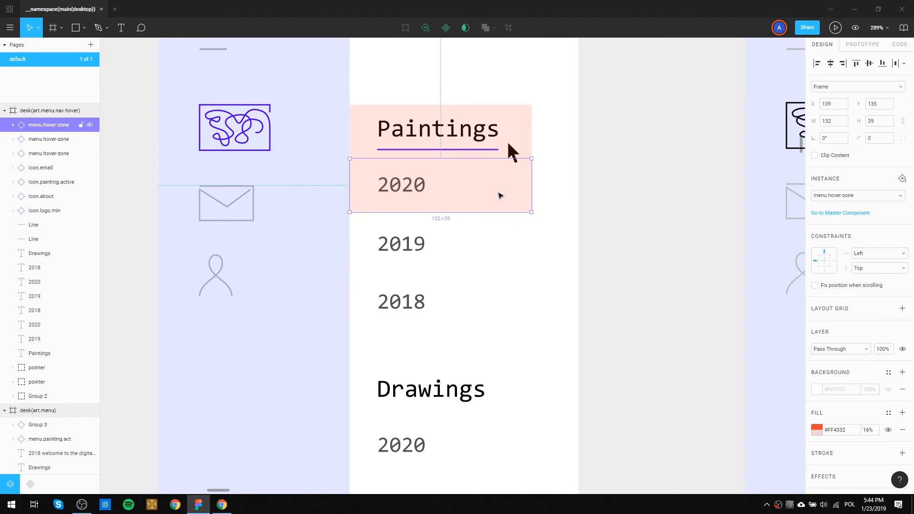
{"action": "left_click", "coordinate": [561, 188]}
{"action": "left_click", "coordinate": [499, 188]}
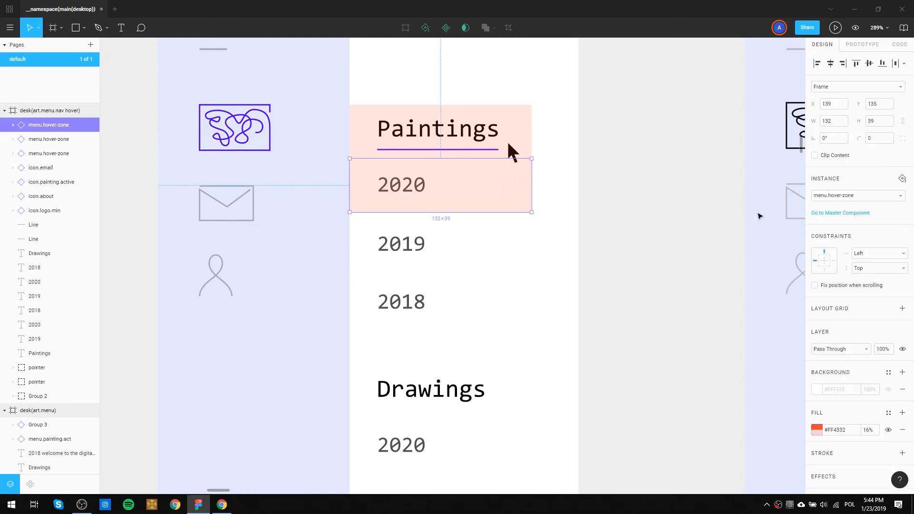
{"action": "left_click", "coordinate": [815, 430]}
{"action": "left_click", "coordinate": [739, 451]}
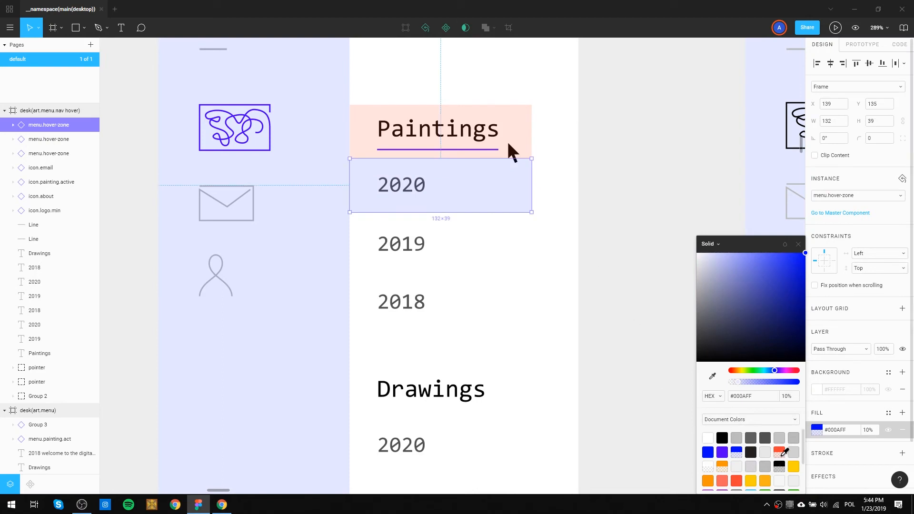
{"action": "left_click", "coordinate": [724, 465]}
{"action": "left_click", "coordinate": [561, 308]}
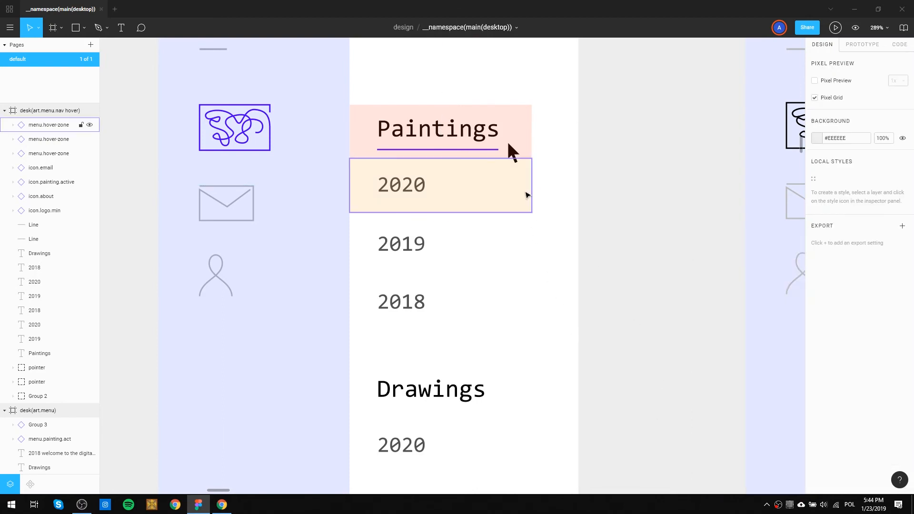
{"action": "left_click", "coordinate": [528, 195]}
{"action": "left_click", "coordinate": [817, 430]}
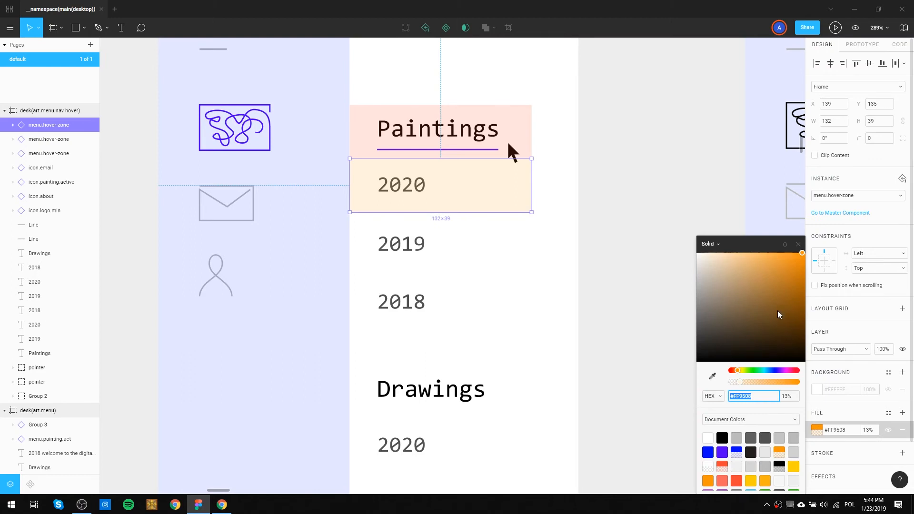
{"action": "left_click_drag", "start_coordinate": [741, 370], "coordinate": [751, 372]}
{"action": "left_click", "coordinate": [565, 281]}
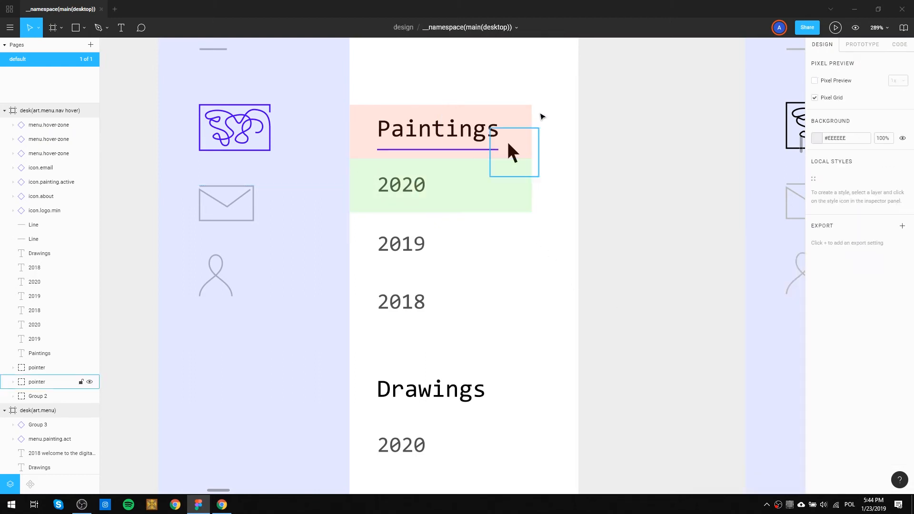
Duplicate the red and green hover zones together directly below, covering 2019 and 2018 of the Paintings list.
{"action": "left_click", "coordinate": [532, 126]}
{"action": "left_click", "coordinate": [504, 202], "text": "shift"}
{"action": "mouse_move", "coordinate": [489, 200]}
{"action": "left_mouse_down"}
{"action": "mouse_move", "coordinate": [483, 321]}
{"action": "mouse_move", "coordinate": [485, 307]}
{"action": "left_mouse_up"}
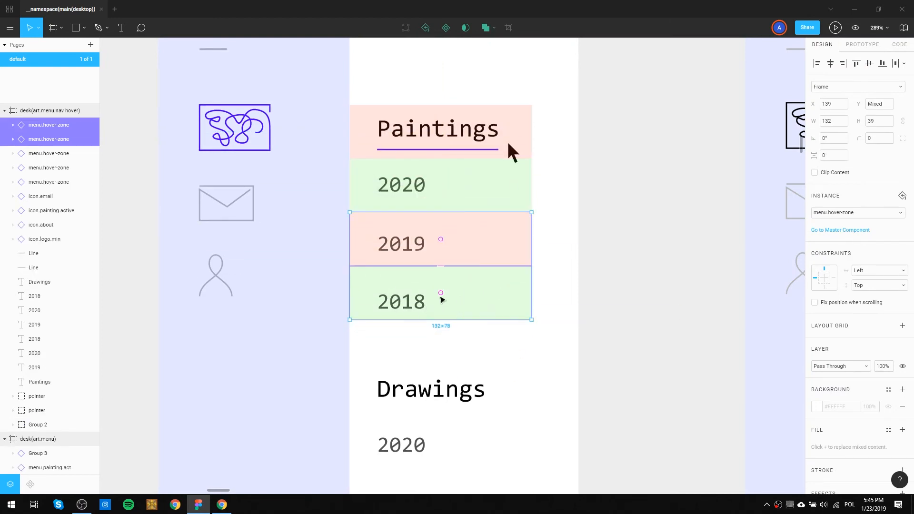
{"action": "left_click", "coordinate": [573, 316]}
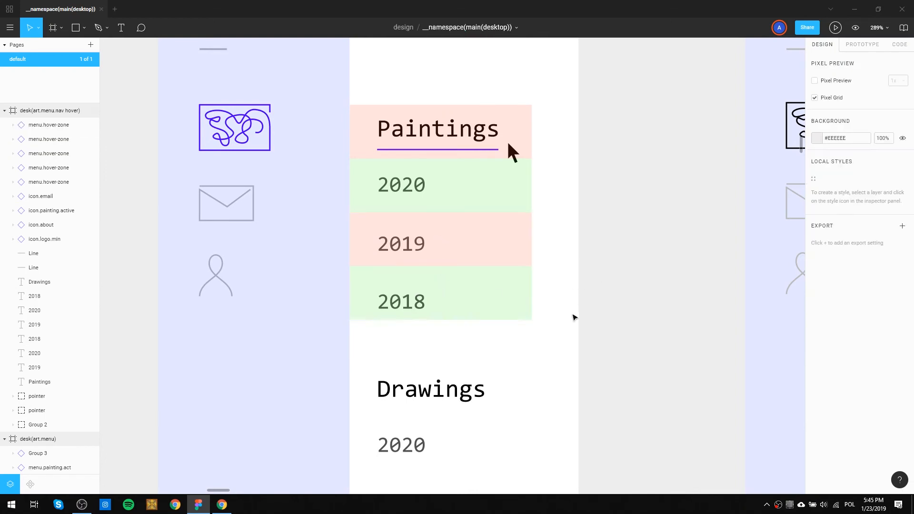
{"action": "scroll", "coordinate": [582, 317], "scroll_direction": "down", "scroll_amount": 3}
{"action": "scroll", "coordinate": [571, 242], "scroll_direction": "up", "scroll_amount": 3}
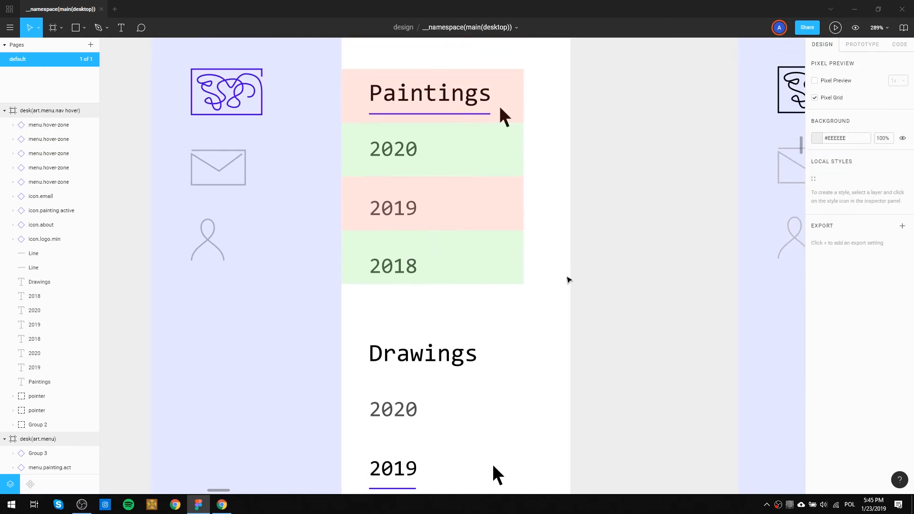
{"action": "scroll", "coordinate": [552, 283], "scroll_direction": "down", "scroll_amount": 1}
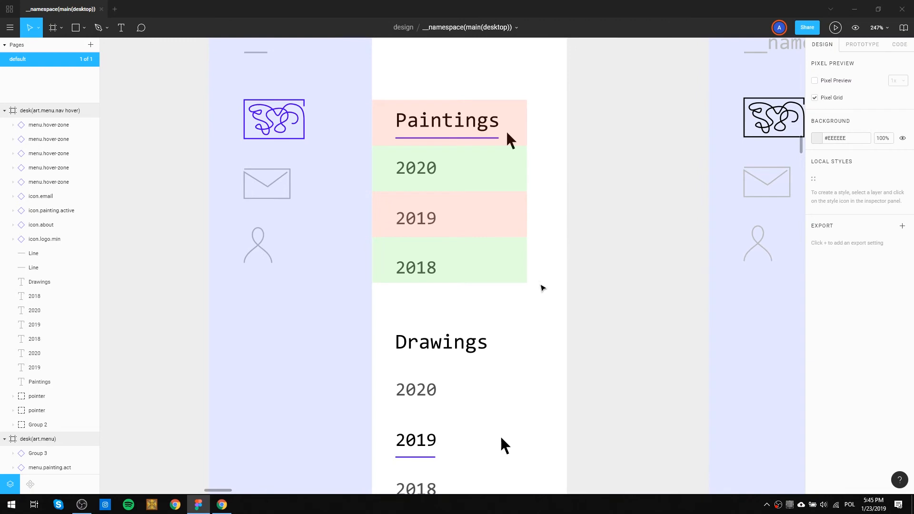
{"action": "left_click", "coordinate": [540, 273]}
{"action": "left_click_drag", "start_coordinate": [535, 219], "coordinate": [525, 135]}
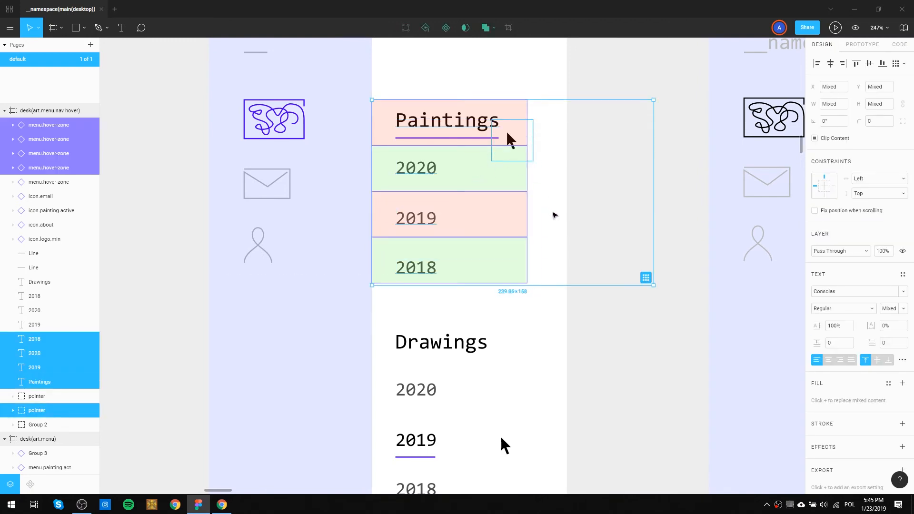
{"action": "left_click", "coordinate": [580, 225]}
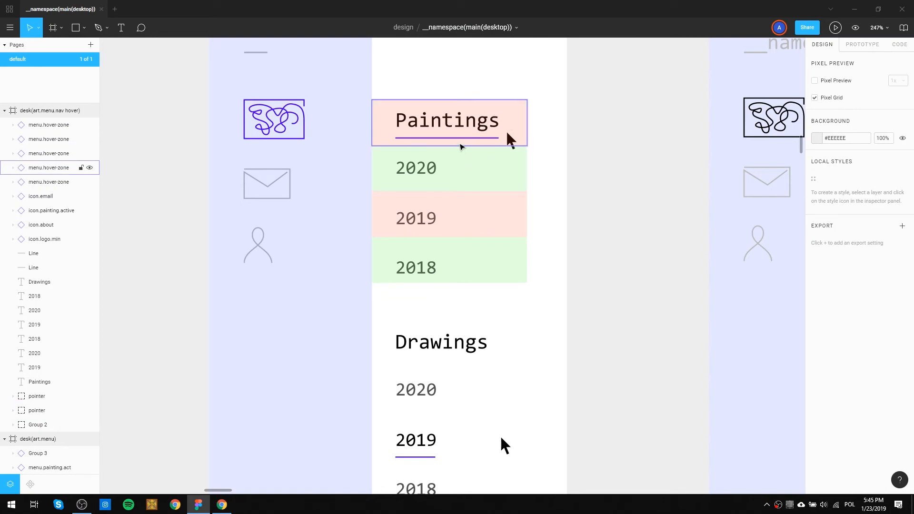
{"action": "left_click", "coordinate": [462, 154]}
{"action": "left_click_drag", "start_coordinate": [459, 146], "coordinate": [460, 147]}
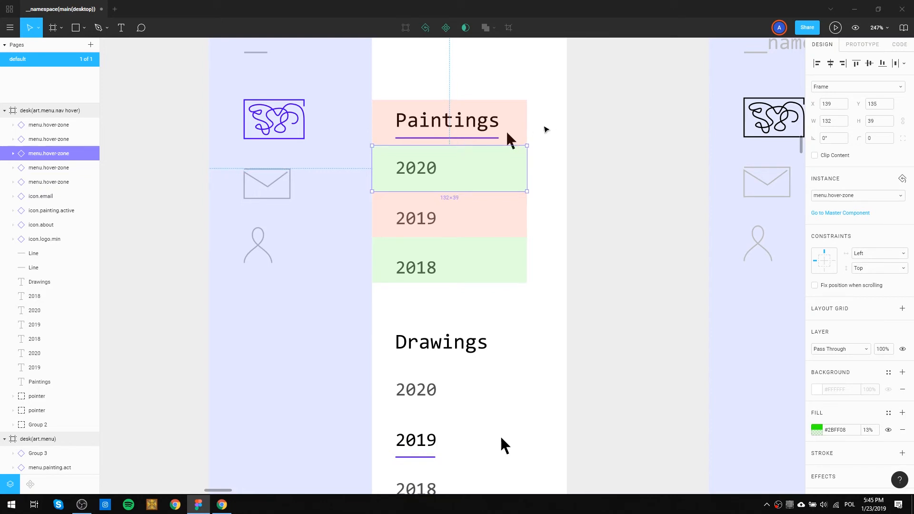
Duplicate the four Paintings hover zones together onto the Drawings list, covering Drawings, 2020, 2019 and 2018.
{"action": "mouse_move", "coordinate": [547, 121]}
{"action": "left_mouse_down"}
{"action": "mouse_move", "coordinate": [518, 254]}
{"action": "mouse_move", "coordinate": [526, 265]}
{"action": "left_mouse_up"}
{"action": "left_click", "coordinate": [511, 140], "text": "shift"}
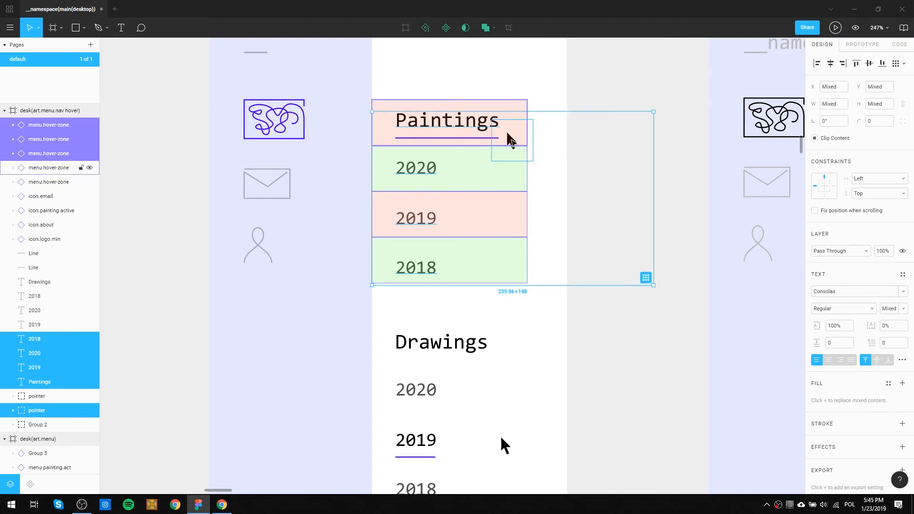
{"action": "left_click", "coordinate": [547, 84]}
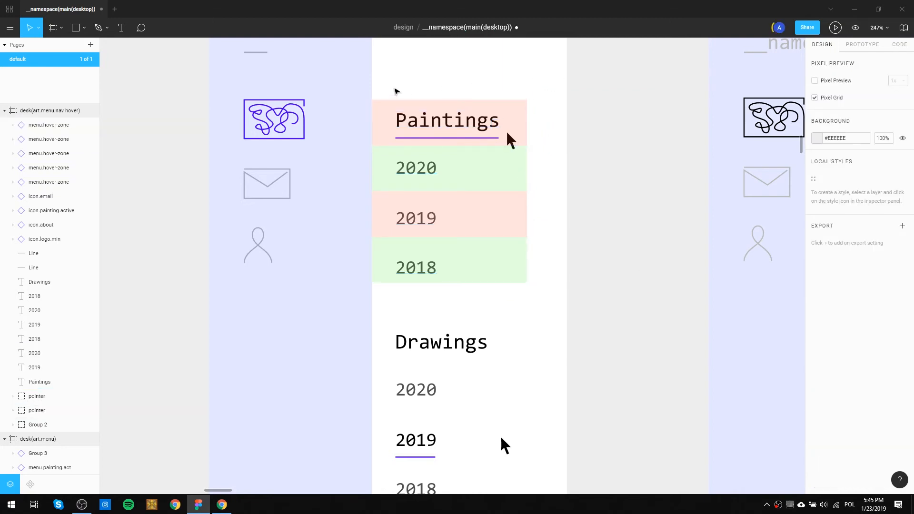
{"action": "mouse_move", "coordinate": [383, 82]}
{"action": "left_mouse_down"}
{"action": "mouse_move", "coordinate": [385, 287]}
{"action": "mouse_move", "coordinate": [413, 485]}
{"action": "mouse_move", "coordinate": [405, 381]}
{"action": "left_mouse_up"}
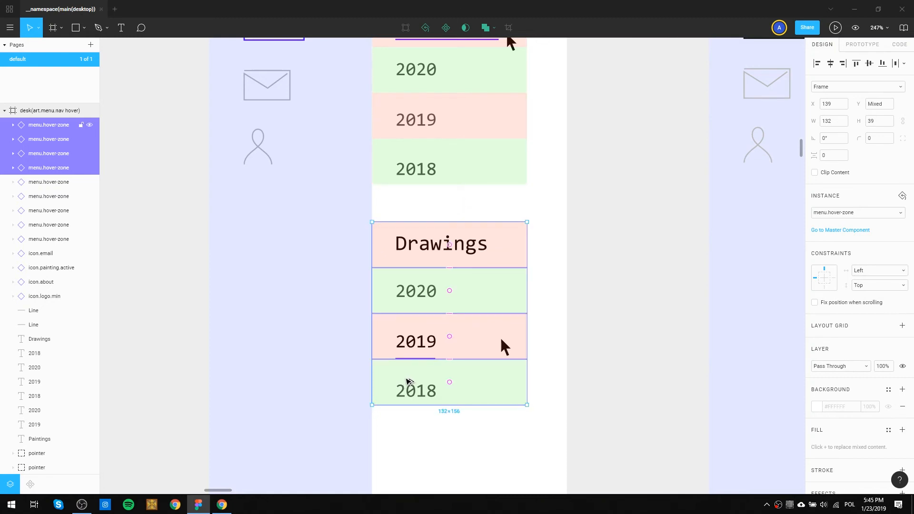
{"action": "left_click", "coordinate": [600, 357]}
{"action": "scroll", "coordinate": [579, 360], "scroll_direction": "down", "scroll_amount": 2}
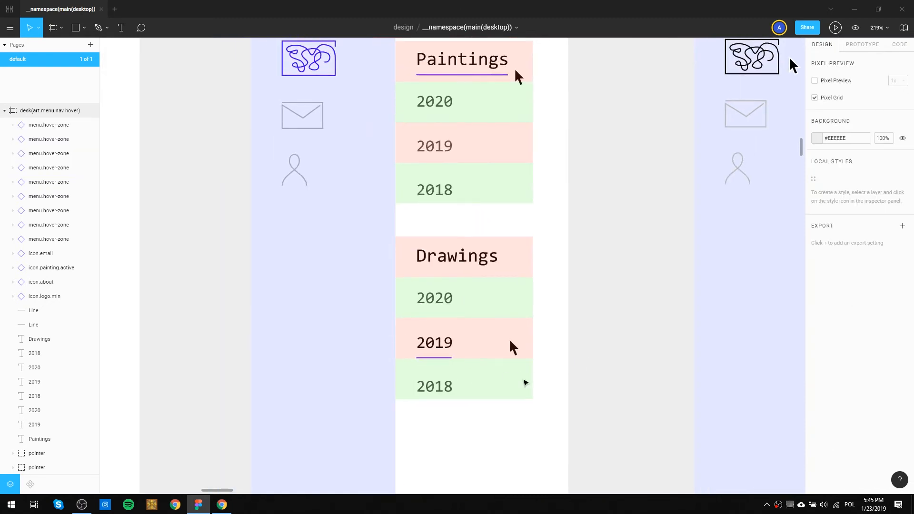
Delete the full-height blue hover zone from the desk(art.menu) frame.
{"action": "scroll", "coordinate": [435, 243], "scroll_direction": "down", "scroll_amount": 2}
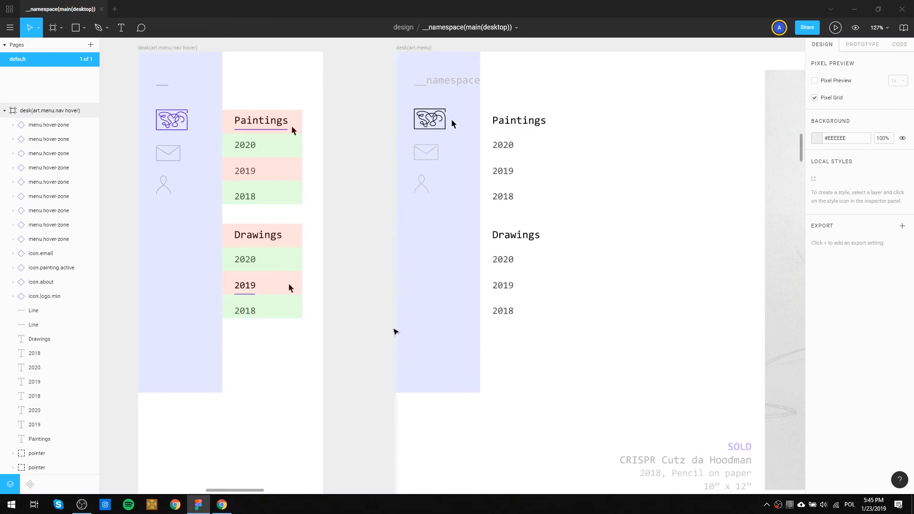
{"action": "left_click", "coordinate": [426, 276]}
{"action": "key", "text": "Delete"}
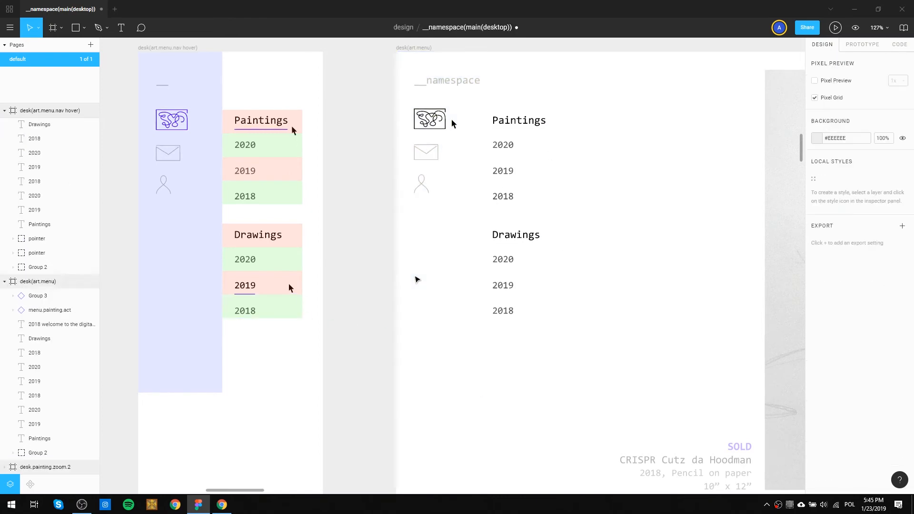
Delete the minimal logo icon from desk.main.onLoad along with the blue :hover note and its connector line beside the frame.
{"action": "scroll", "coordinate": [314, 305], "scroll_direction": "down", "scroll_amount": 5}
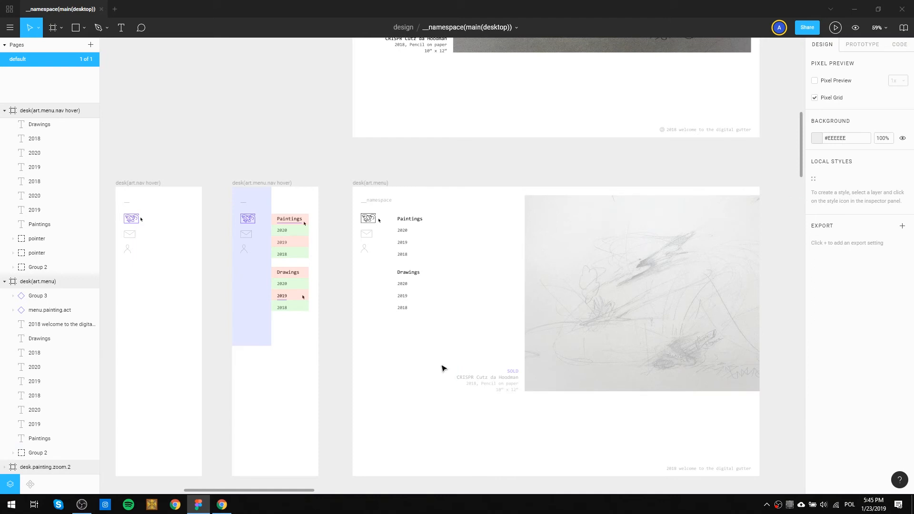
{"action": "mouse_move", "coordinate": [516, 180]}
{"action": "left_mouse_down"}
{"action": "mouse_move", "coordinate": [554, 206]}
{"action": "mouse_move", "coordinate": [548, 379]}
{"action": "mouse_move", "coordinate": [540, 371]}
{"action": "left_mouse_up"}
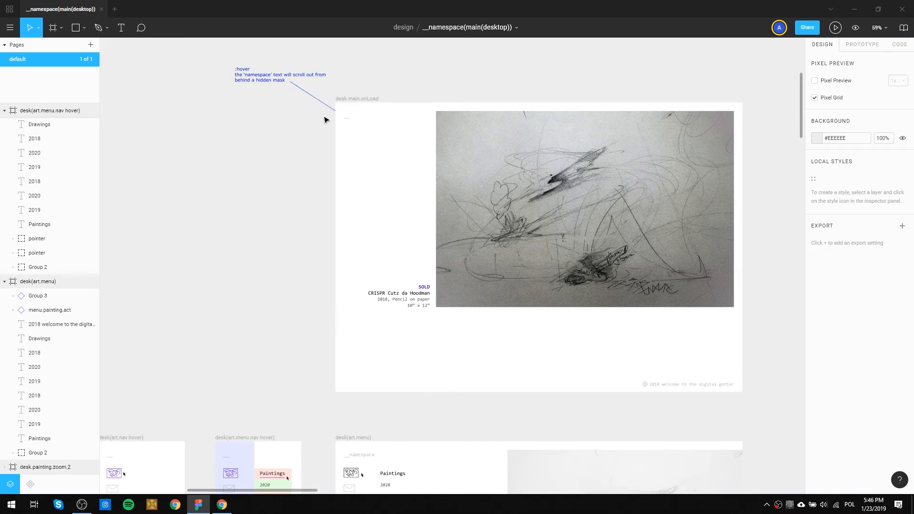
{"action": "left_click", "coordinate": [347, 118]}
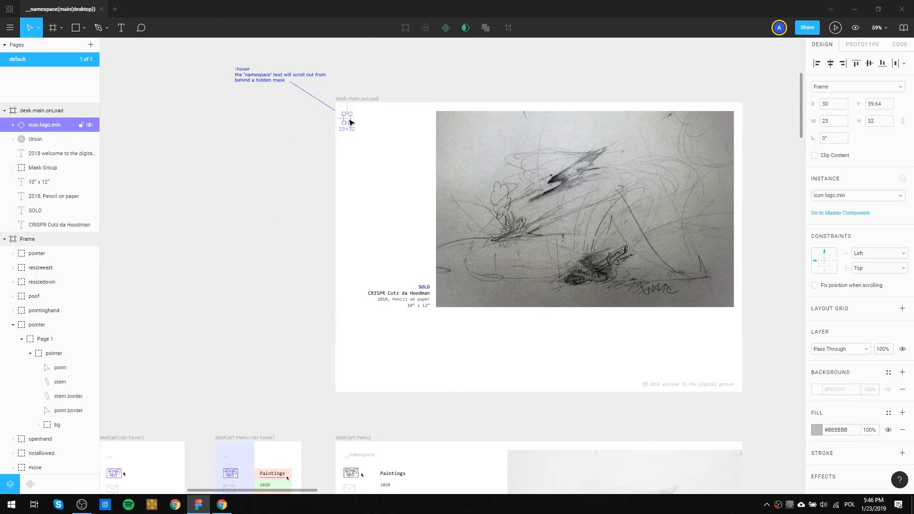
{"action": "key", "text": "Delete"}
{"action": "left_click_drag", "start_coordinate": [317, 115], "coordinate": [224, 67]}
{"action": "key", "text": "Delete"}
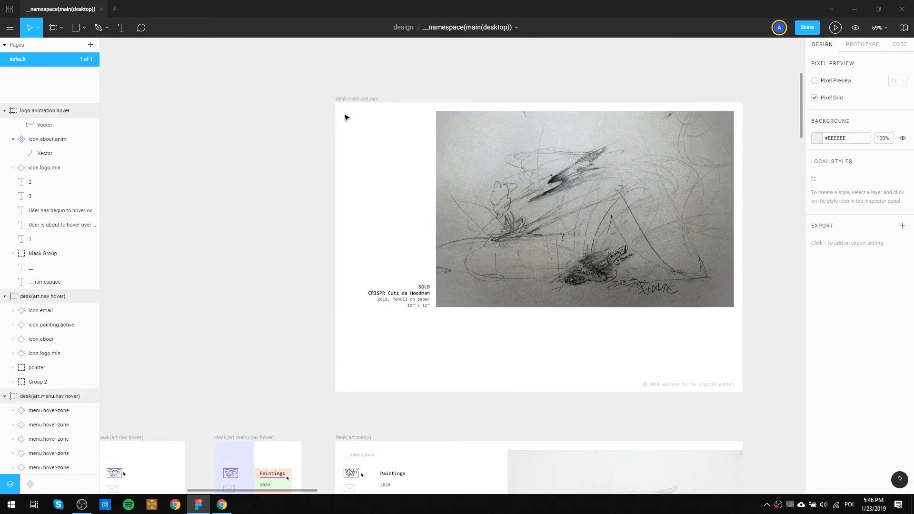
Widen all the logo, icon and menu hover zones in desk.menu.hover together to 156.
{"action": "mouse_move", "coordinate": [367, 251]}
{"action": "left_mouse_down"}
{"action": "mouse_move", "coordinate": [376, 132]}
{"action": "mouse_move", "coordinate": [372, 406]}
{"action": "left_mouse_up"}
{"action": "left_click_drag", "start_coordinate": [400, 198], "coordinate": [398, 247]}
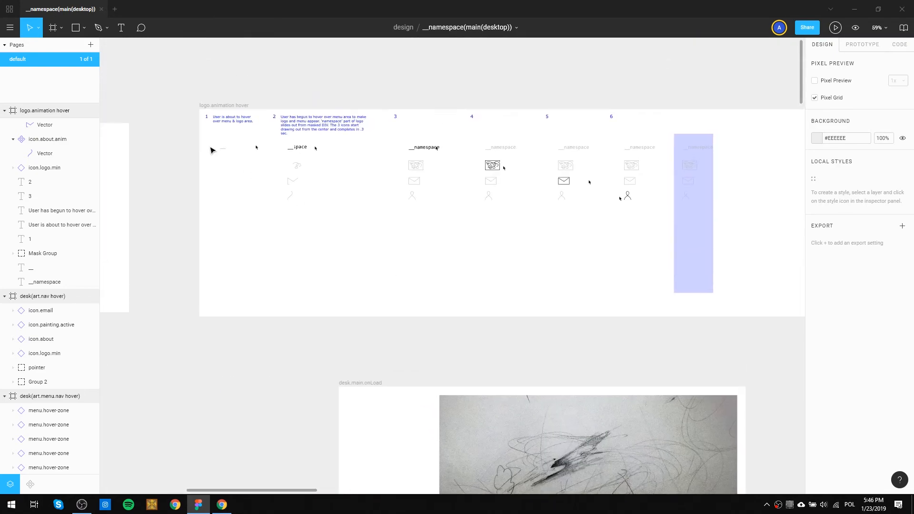
{"action": "left_click_drag", "start_coordinate": [155, 346], "coordinate": [161, 347]}
{"action": "left_click_drag", "start_coordinate": [498, 167], "coordinate": [329, 238]}
{"action": "left_click_drag", "start_coordinate": [716, 238], "coordinate": [522, 177]}
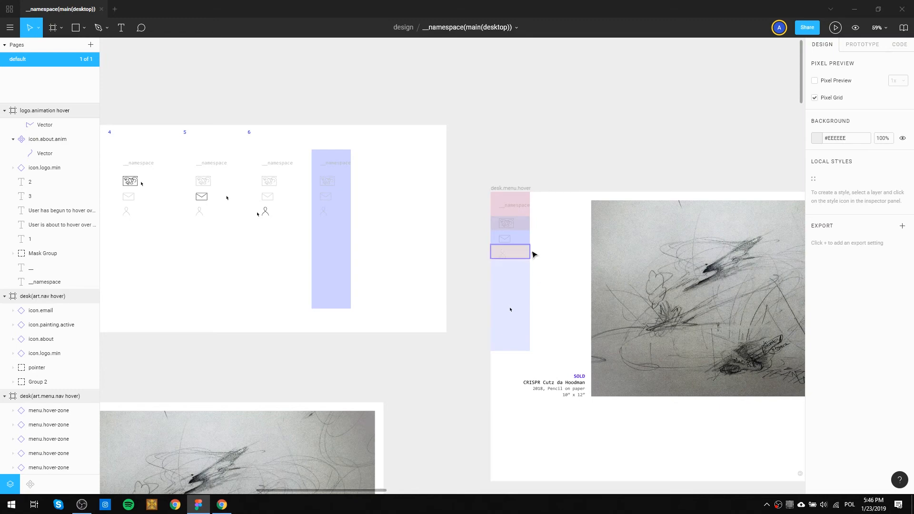
{"action": "scroll", "coordinate": [531, 250], "scroll_direction": "up", "scroll_amount": 2}
{"action": "left_click_drag", "start_coordinate": [551, 307], "coordinate": [536, 215]}
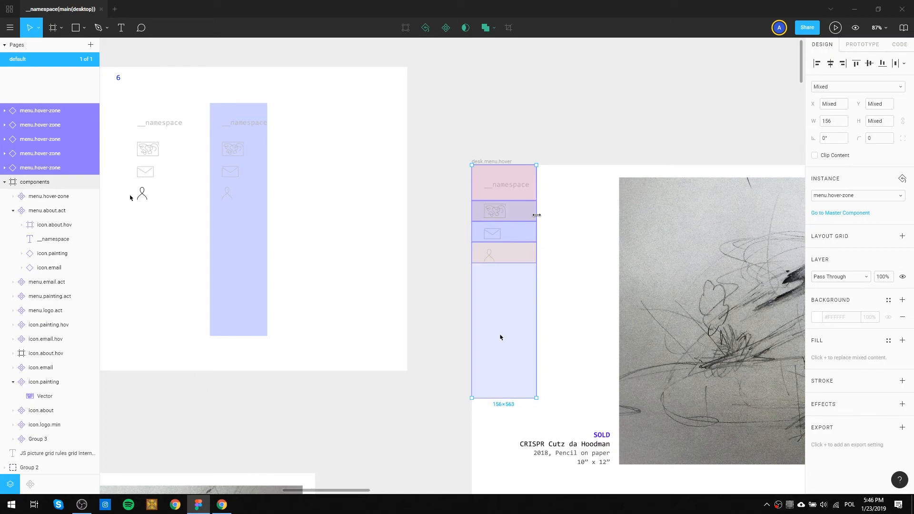
{"action": "left_click", "coordinate": [573, 248]}
Copy the 156×563 blue menu hover zone from desk.menu.hover and paste it into desk(art.menu.nav hover) at X 0, Y 0.
{"action": "key", "text": "space"}
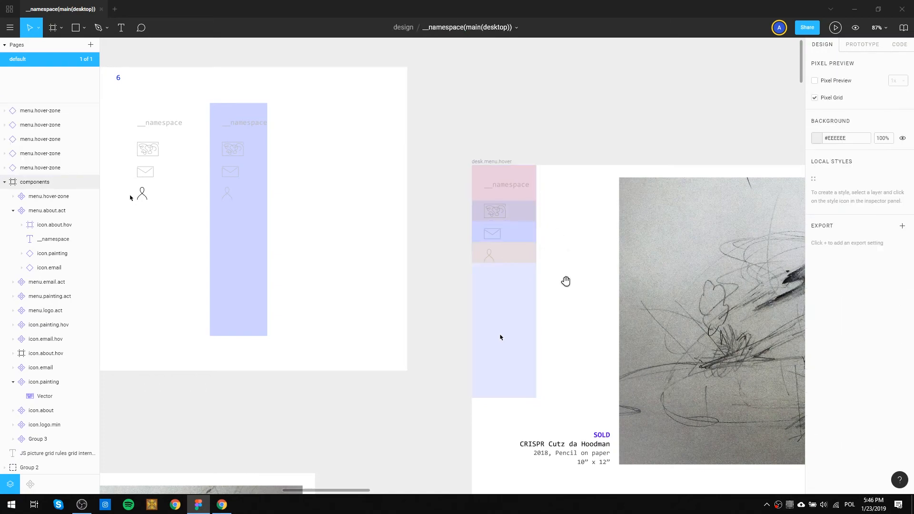
{"action": "left_click_drag", "start_coordinate": [541, 315], "coordinate": [619, 73]}
{"action": "left_click_drag", "start_coordinate": [402, 333], "coordinate": [318, 487]}
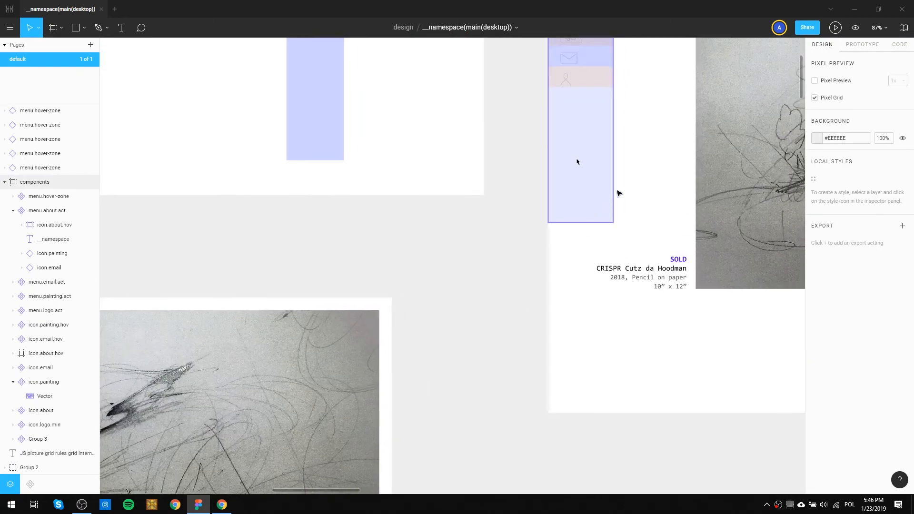
{"action": "key", "text": "space"}
{"action": "left_click_drag", "start_coordinate": [627, 161], "coordinate": [615, 225]}
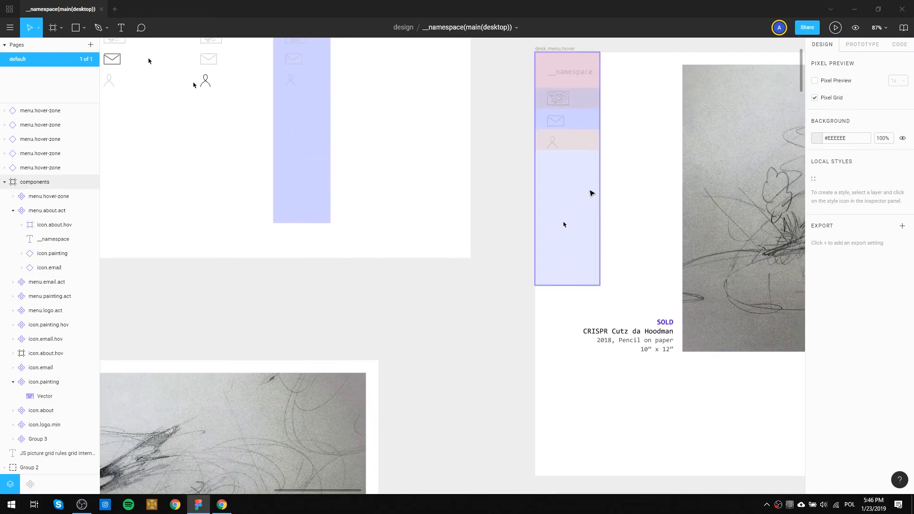
{"action": "left_click", "coordinate": [572, 203]}
{"action": "key", "text": "space"}
{"action": "left_click_drag", "start_coordinate": [275, 340], "coordinate": [660, 79]}
{"action": "key", "text": "space"}
{"action": "left_click_drag", "start_coordinate": [523, 201], "coordinate": [632, 90]}
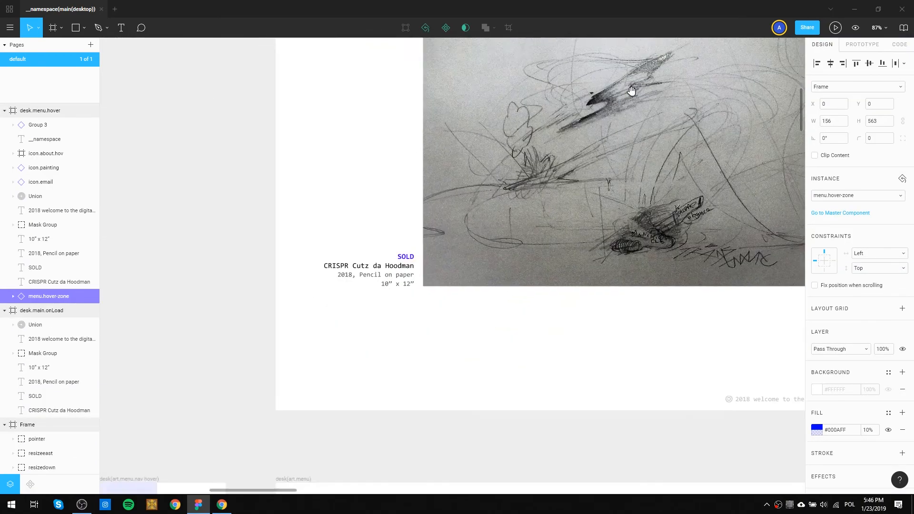
{"action": "left_click_drag", "start_coordinate": [368, 469], "coordinate": [594, 174]}
{"action": "left_click_drag", "start_coordinate": [460, 319], "coordinate": [528, 269]}
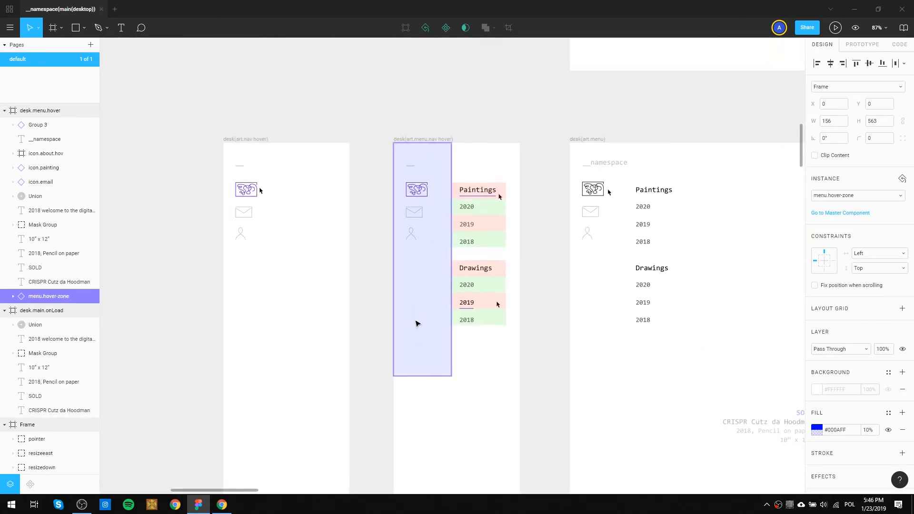
{"action": "left_click", "coordinate": [416, 321]}
{"action": "key", "text": "ctrl+v"}
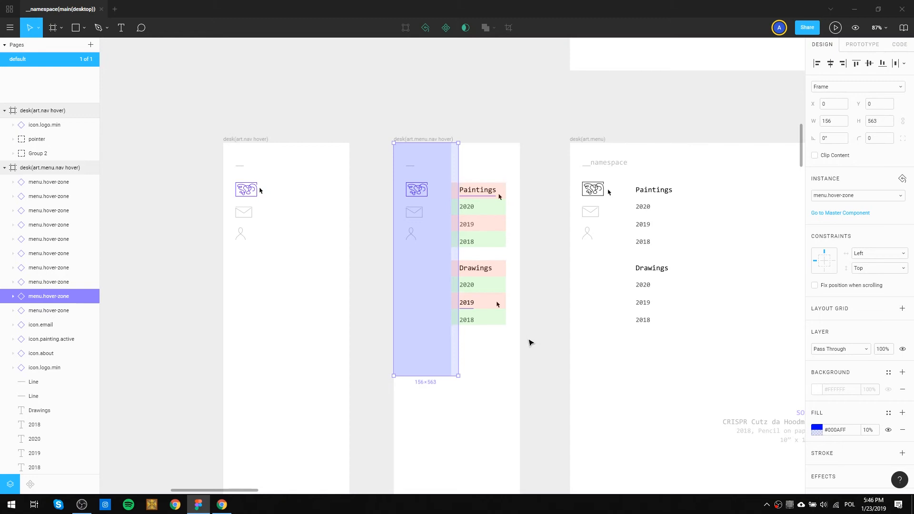
Shift the submenu texts, underlines, pointers and red and green hover zones right to start at the wider blue zone's edge.
{"action": "mouse_move", "coordinate": [498, 353]}
{"action": "left_mouse_down"}
{"action": "mouse_move", "coordinate": [506, 338]}
{"action": "mouse_move", "coordinate": [467, 173]}
{"action": "mouse_move", "coordinate": [482, 195]}
{"action": "left_mouse_up"}
{"action": "left_click", "coordinate": [478, 152]}
Send the 156 px wide blue hover zone to the back of desk(art.menu.nav hover) and delete the old narrower one.
{"action": "left_click", "coordinate": [451, 168]}
{"action": "key", "text": "ctrl+shift+["}
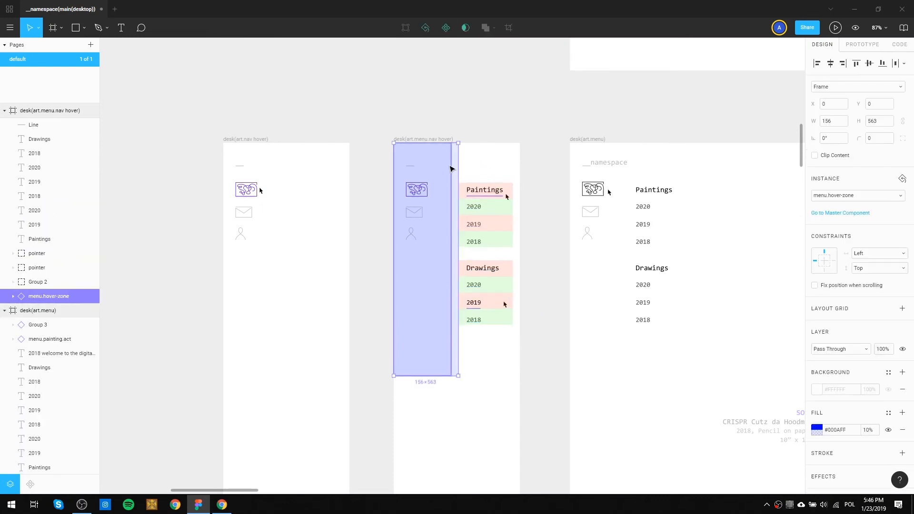
{"action": "left_click", "coordinate": [443, 174]}
{"action": "key", "text": "Delete"}
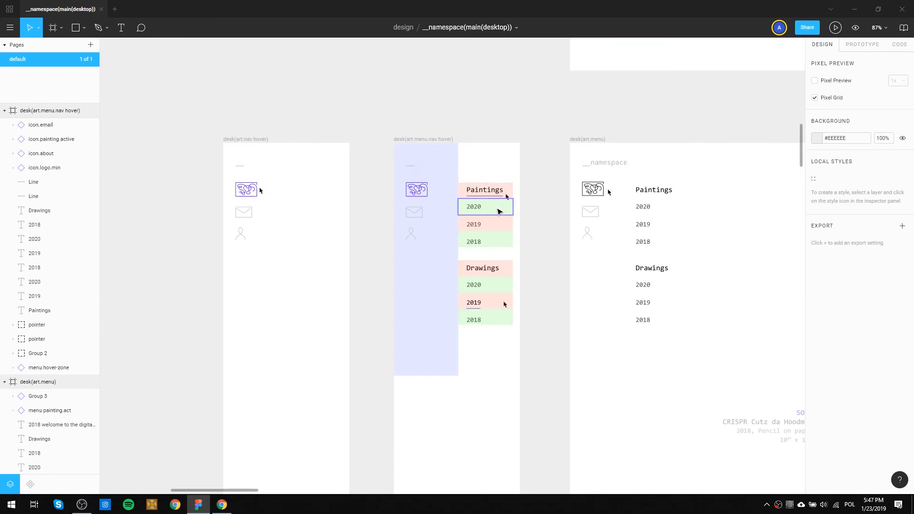
Lock all the blue, red and green hover zones in desk(art.menu.nav hover).
{"action": "left_click_drag", "start_coordinate": [463, 344], "coordinate": [451, 171]}
{"action": "key", "text": "ctrl+shift+l"}
{"action": "left_click", "coordinate": [532, 266]}
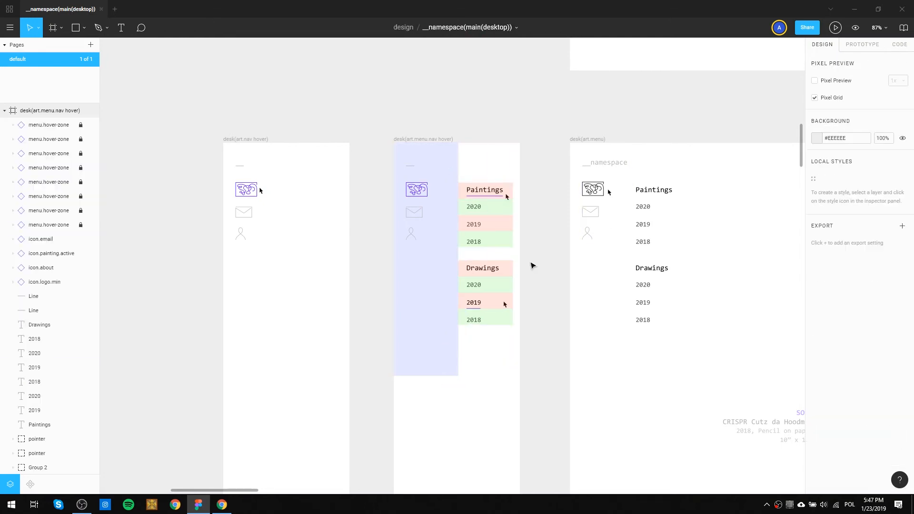
Copy the Paintings and Drawings submenu texts with their underlines from desk(art.menu.nav hover) and paste them into desk(art.menu).
{"action": "left_click_drag", "start_coordinate": [494, 348], "coordinate": [466, 177]}
{"action": "key", "text": "ctrl+v"}
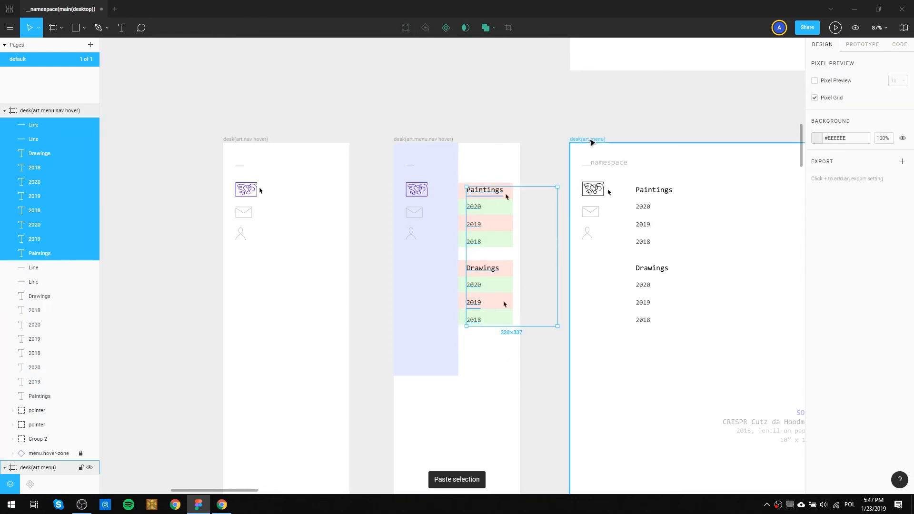
{"action": "key", "text": "Delete"}
{"action": "left_click", "coordinate": [592, 141]}
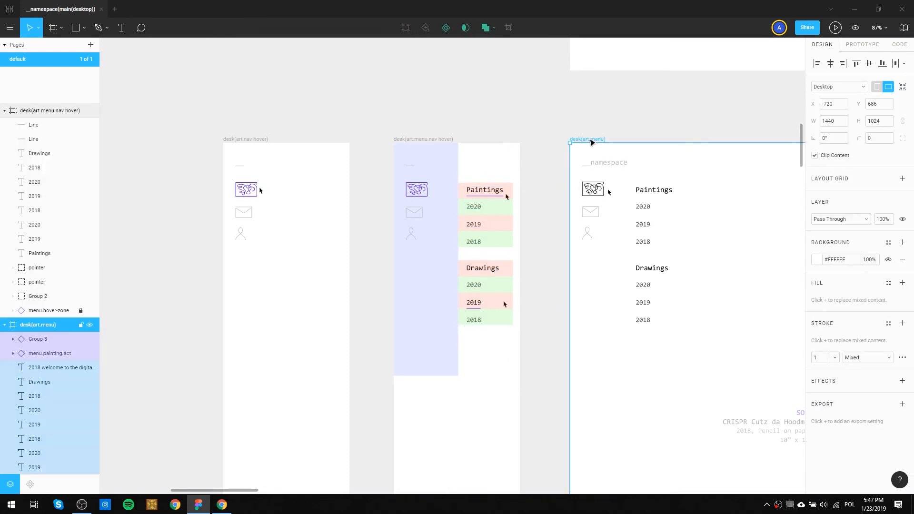
{"action": "key", "text": "ctrl+v"}
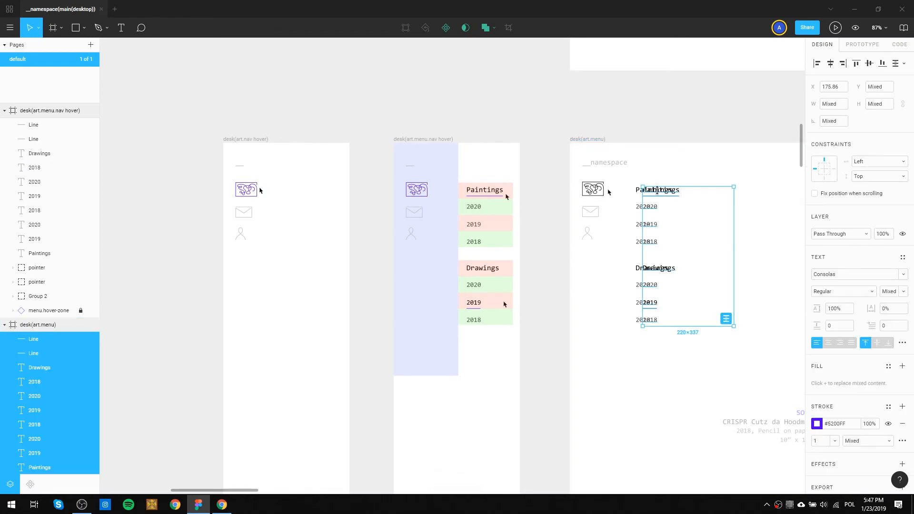
Replace the old Paintings and Drawings texts in desk(art.menu) with the copied submenu texts and underlines.
{"action": "key", "text": "Delete"}
{"action": "left_click_drag", "start_coordinate": [674, 352], "coordinate": [632, 181]}
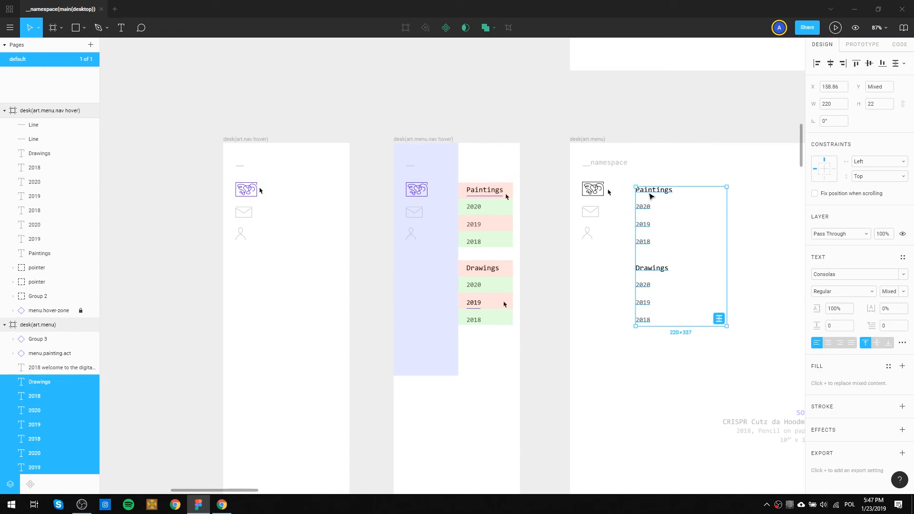
{"action": "key", "text": "Delete"}
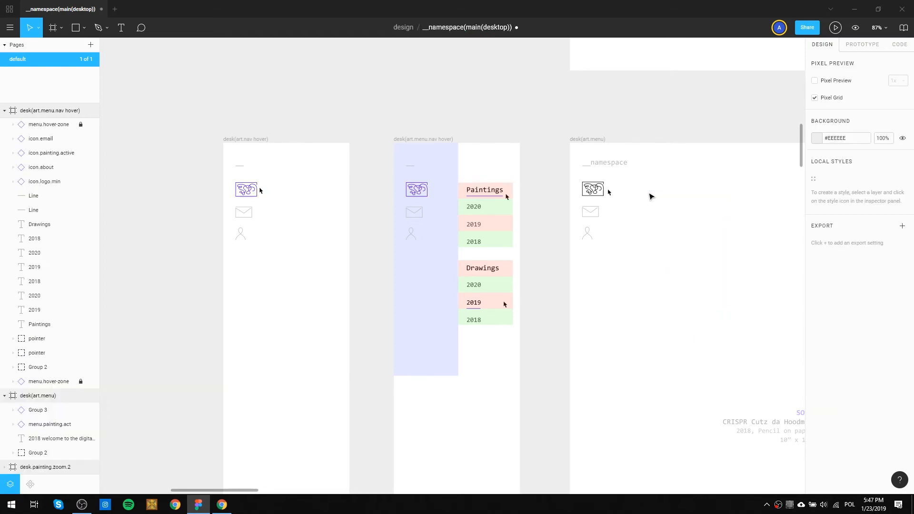
{"action": "key", "text": "ctrl+z"}
{"action": "left_click", "coordinate": [686, 180]}
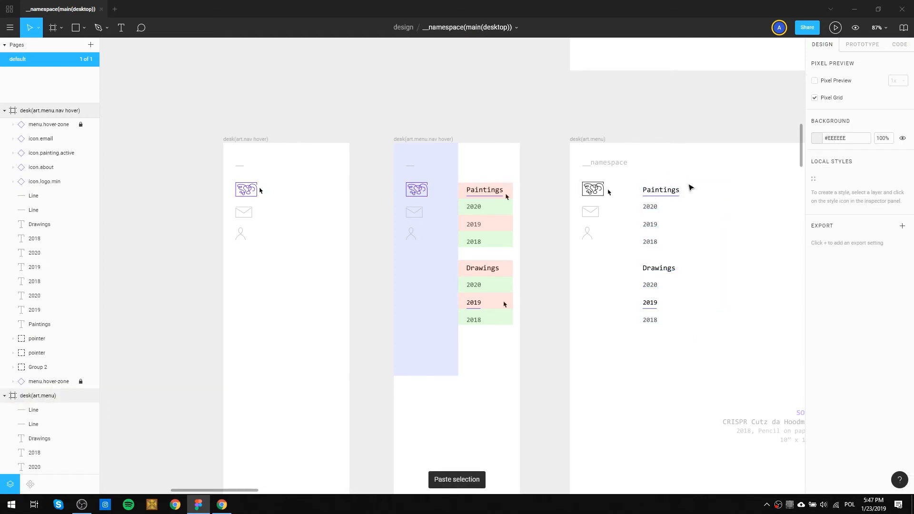
Delete the purple underlines beneath Paintings and the Drawings 2019 entry in desk(art.menu).
{"action": "left_click_drag", "start_coordinate": [691, 219], "coordinate": [595, 195]}
{"action": "scroll", "coordinate": [574, 187], "scroll_direction": "up", "scroll_amount": 5}
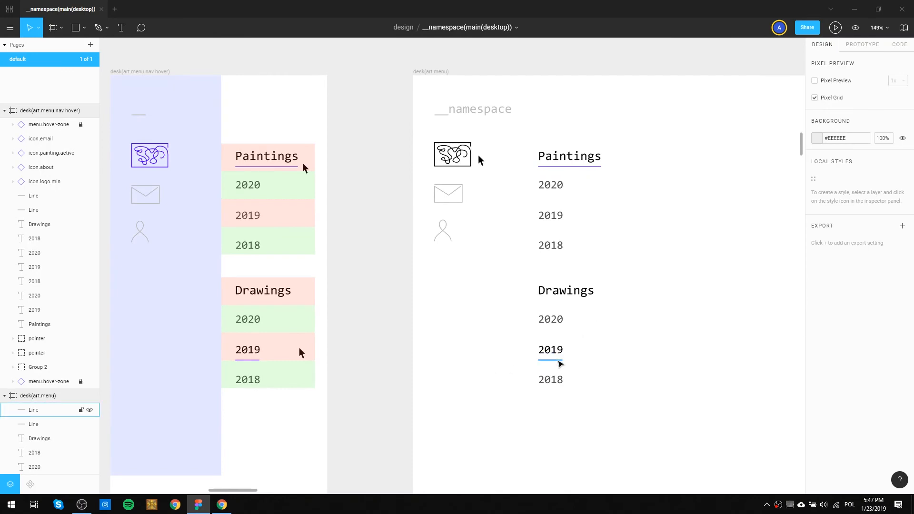
{"action": "left_click", "coordinate": [560, 364]}
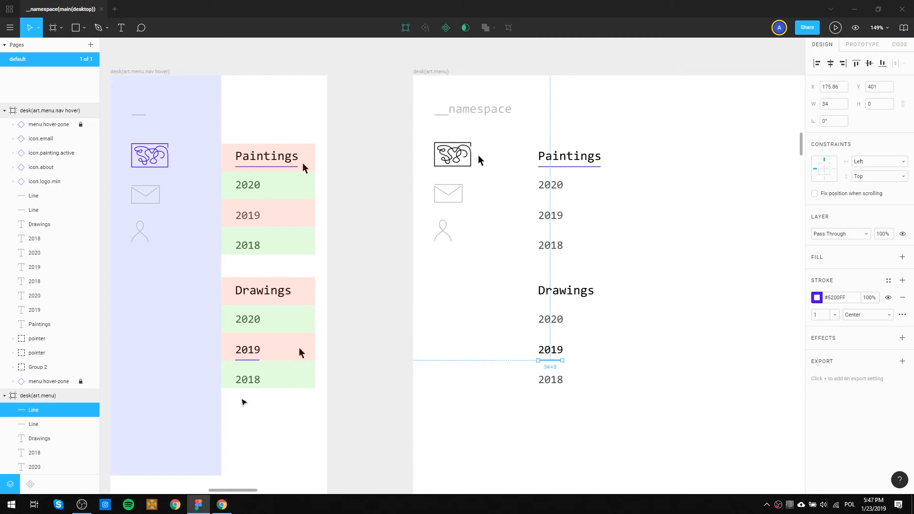
{"action": "left_click", "coordinate": [233, 404]}
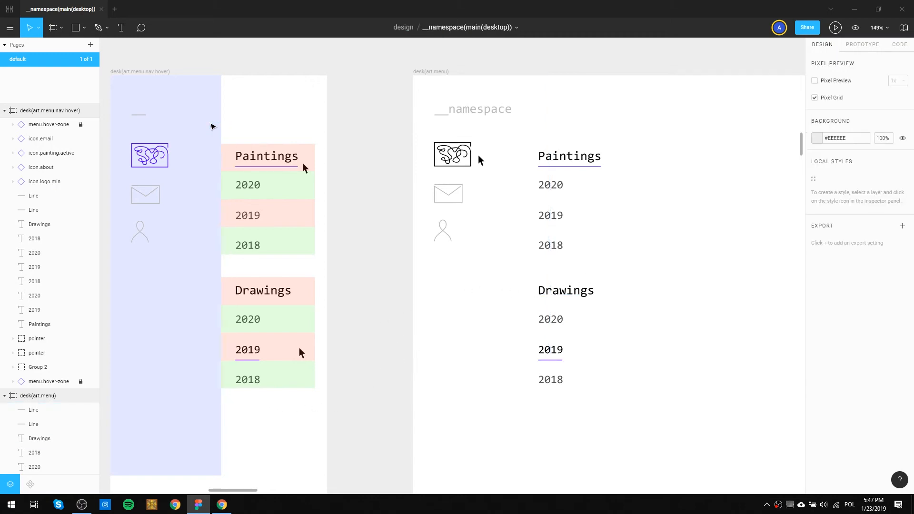
{"action": "scroll", "coordinate": [649, 231], "scroll_direction": "down", "scroll_amount": 5}
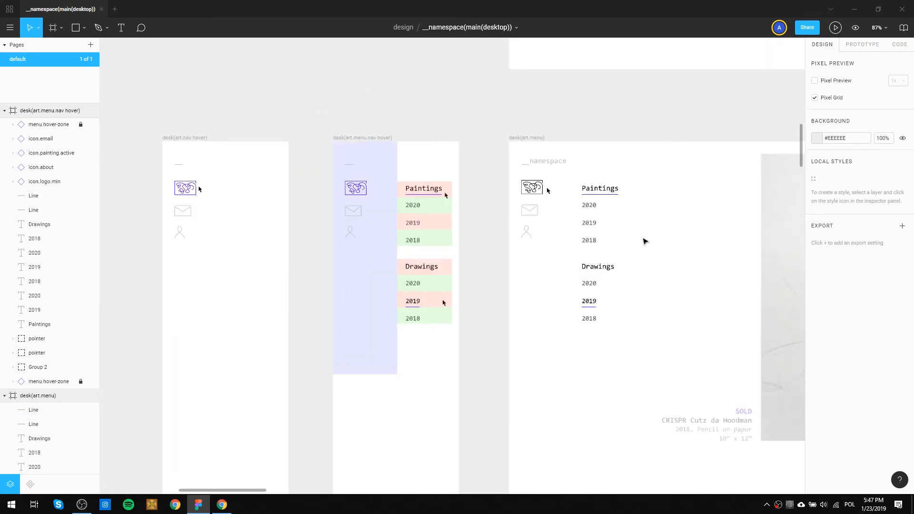
{"action": "left_click_drag", "start_coordinate": [631, 260], "coordinate": [546, 236]}
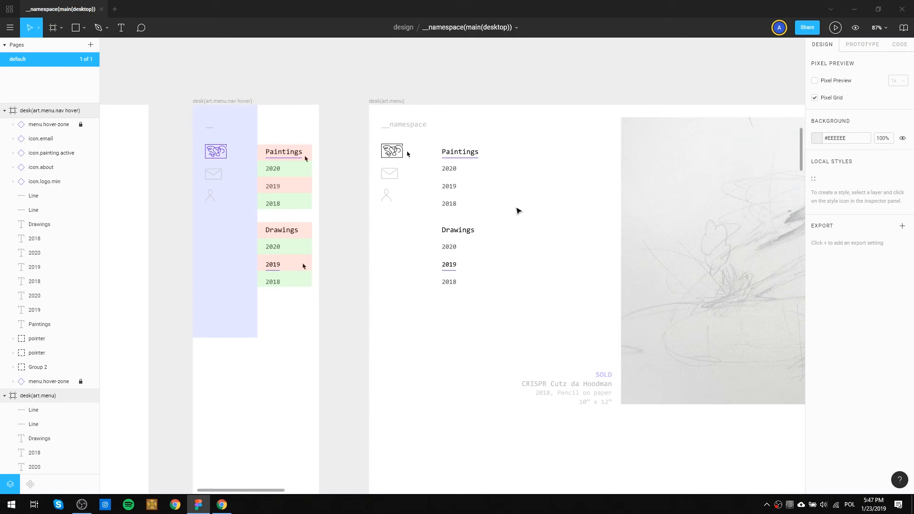
{"action": "left_click", "coordinate": [469, 163]}
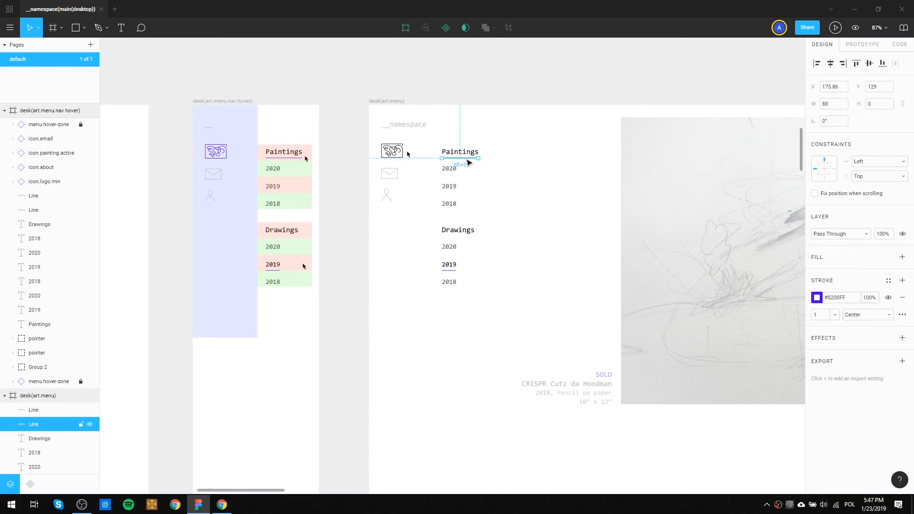
{"action": "key", "text": "Delete"}
{"action": "left_click", "coordinate": [449, 270]}
{"action": "key", "text": "Delete"}
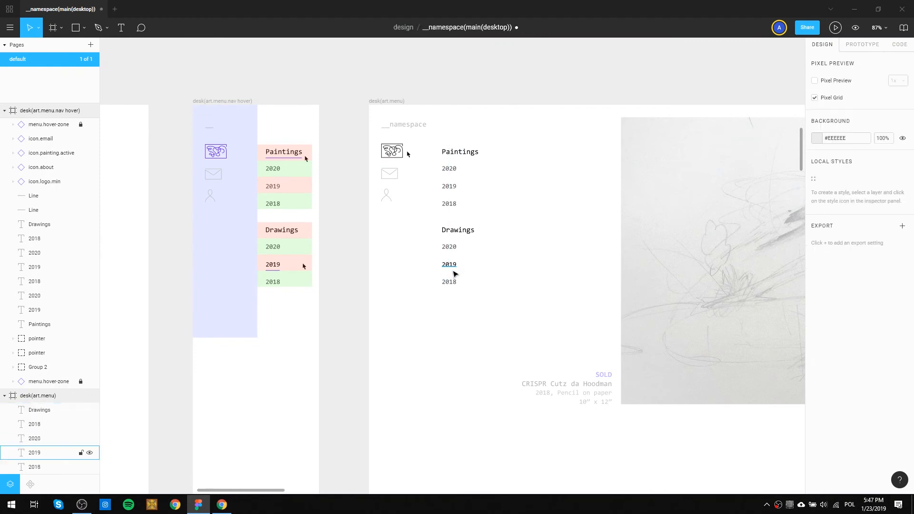
Match the text colour of the Drawings 2019 entry in desk(art.menu) to the #515151 fill of the 2020 entry above it.
{"action": "left_click", "coordinate": [455, 269]}
{"action": "left_click", "coordinate": [454, 250]}
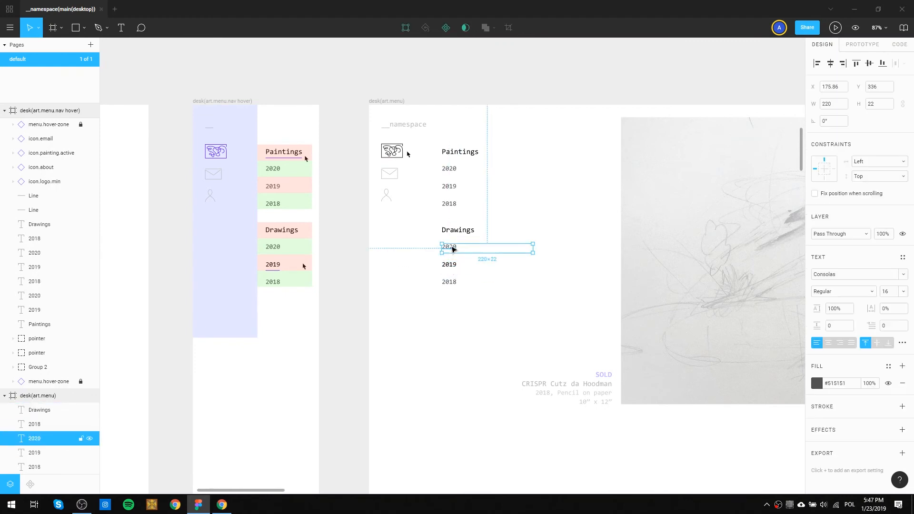
{"action": "left_click", "coordinate": [453, 266]}
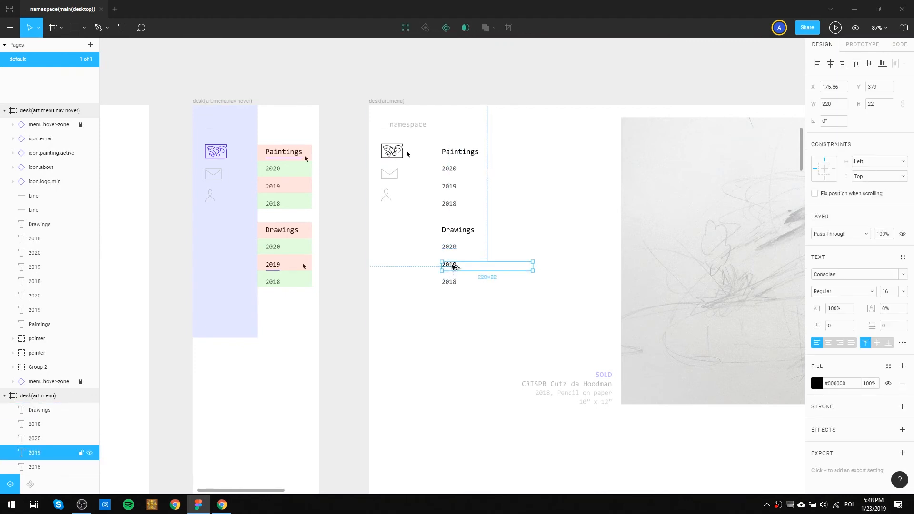
{"action": "left_click", "coordinate": [537, 224]}
Examine the artwork caption with its SOLD label and the footer copyright line in desk.main.onLoad.
{"action": "scroll", "coordinate": [537, 226], "scroll_direction": "down", "scroll_amount": 5}
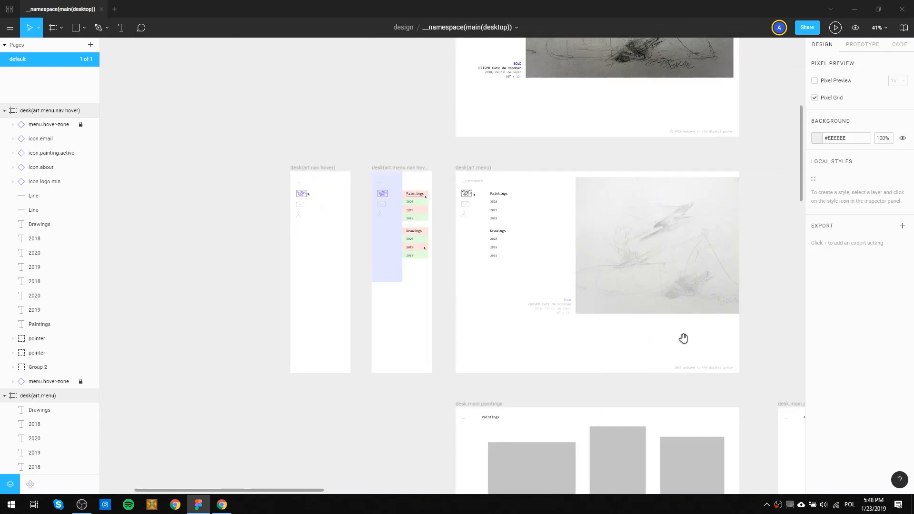
{"action": "left_click_drag", "start_coordinate": [675, 339], "coordinate": [427, 233]}
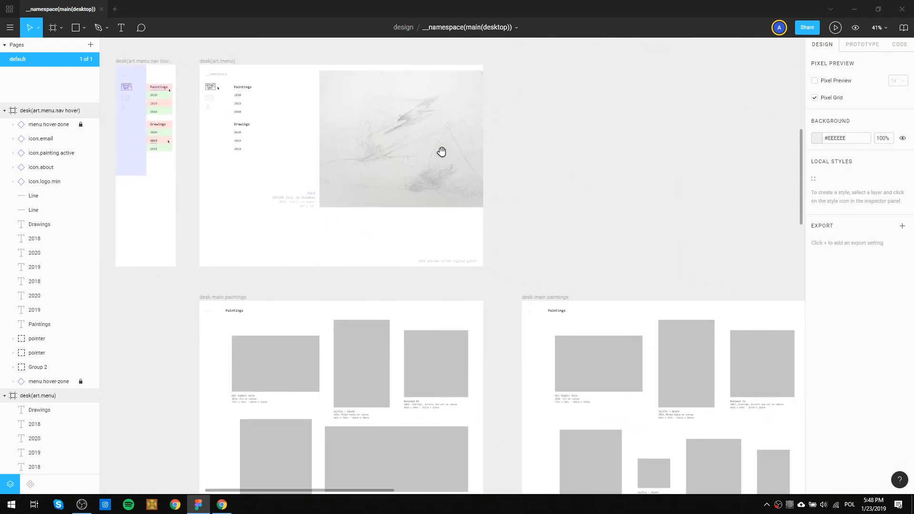
{"action": "scroll", "coordinate": [439, 164], "scroll_direction": "up", "scroll_amount": 5}
{"action": "scroll", "coordinate": [278, 217], "scroll_direction": "up", "scroll_amount": 5}
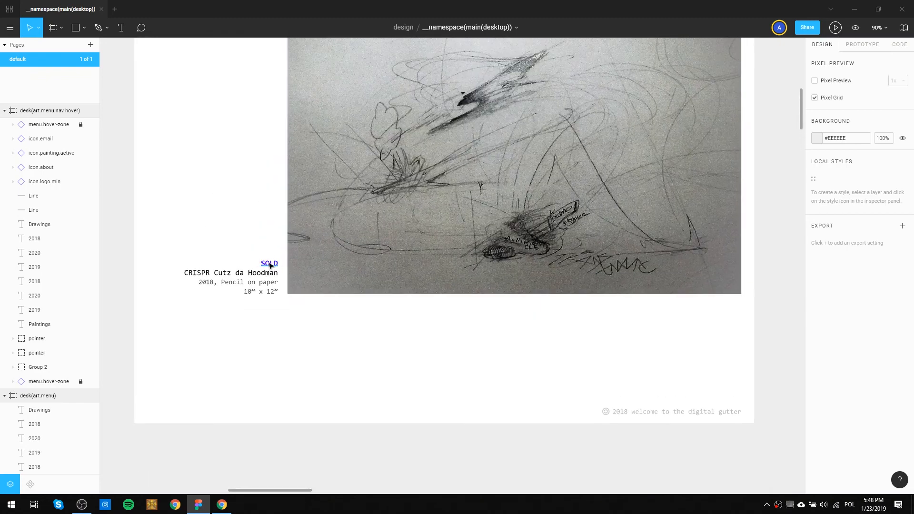
{"action": "scroll", "coordinate": [201, 235], "scroll_direction": "down", "scroll_amount": 3}
{"action": "scroll", "coordinate": [226, 291], "scroll_direction": "up", "scroll_amount": 5}
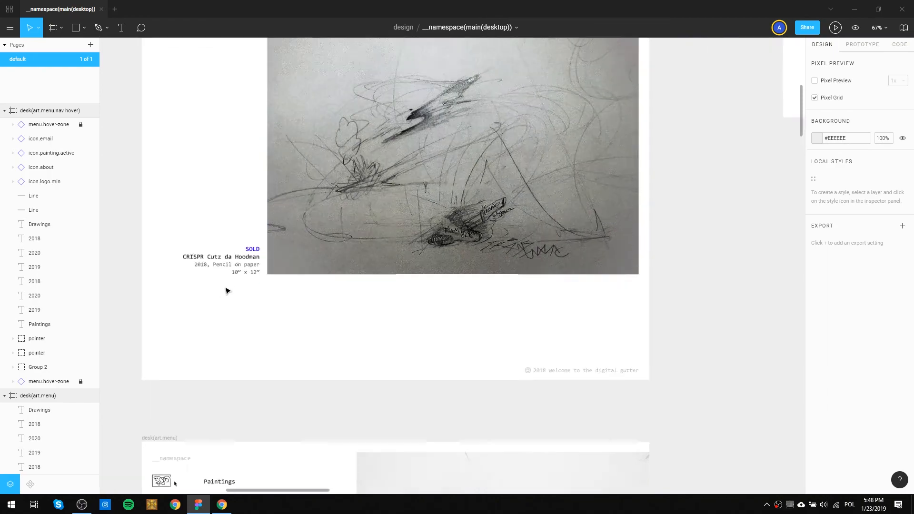
{"action": "scroll", "coordinate": [227, 285], "scroll_direction": "down", "scroll_amount": 3}
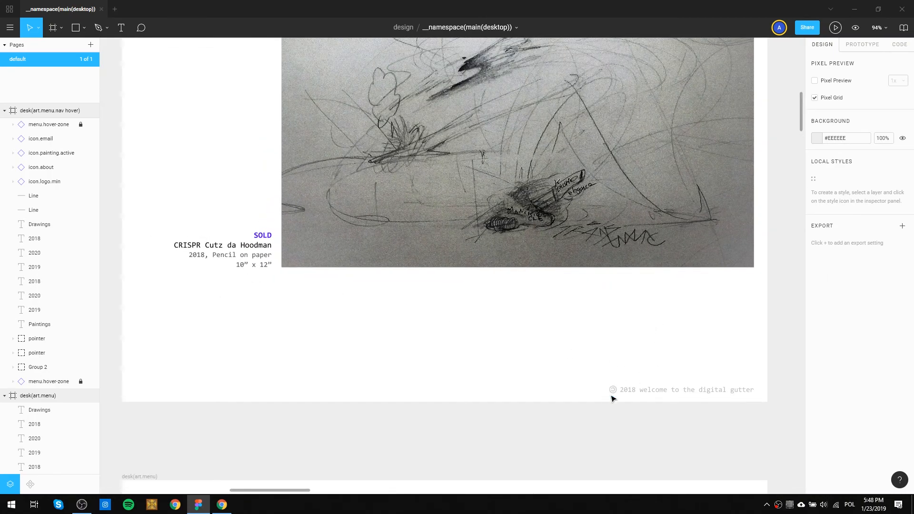
{"action": "scroll", "coordinate": [614, 393], "scroll_direction": "up", "scroll_amount": 3}
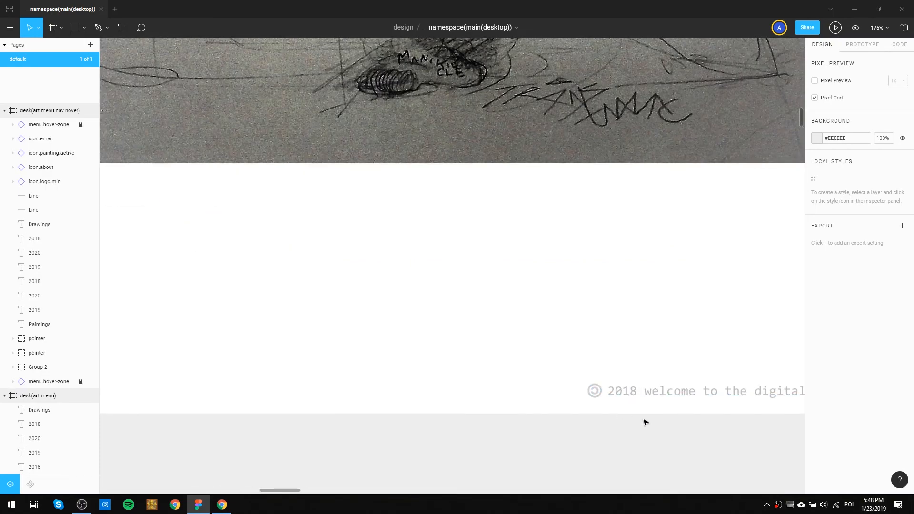
{"action": "scroll", "coordinate": [657, 396], "scroll_direction": "down", "scroll_amount": 4}
{"action": "scroll", "coordinate": [379, 261], "scroll_direction": "down", "scroll_amount": 5}
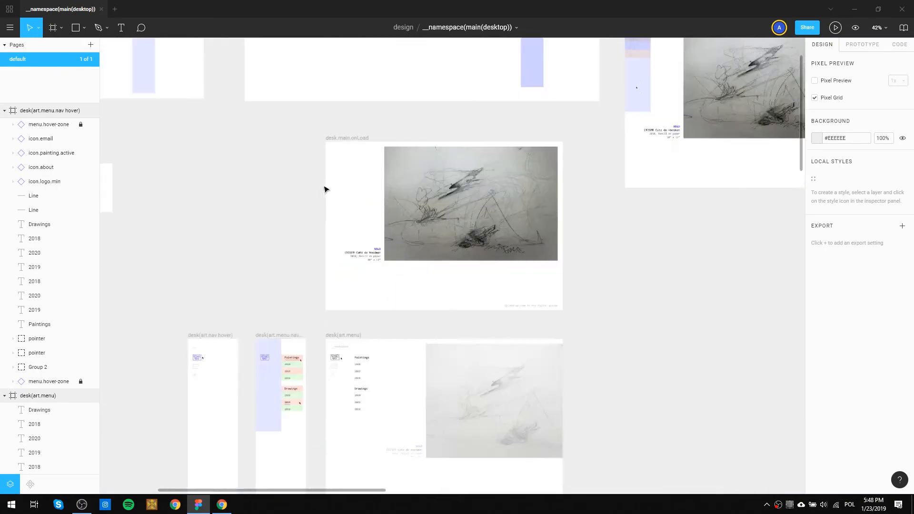
Review the numbered icon hover states and the blue hover zone in the logo.animation.hover frame.
{"action": "left_click_drag", "start_coordinate": [680, 178], "coordinate": [584, 114]}
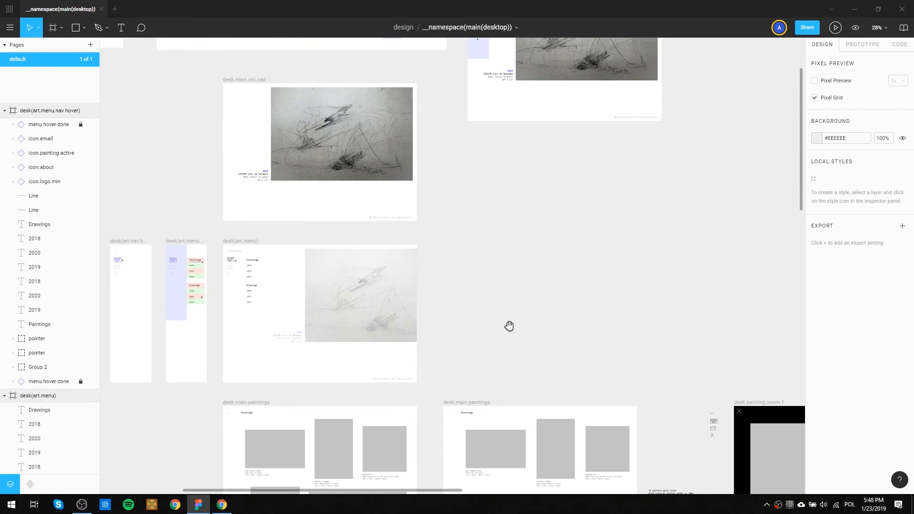
{"action": "left_click_drag", "start_coordinate": [467, 405], "coordinate": [517, 230]}
{"action": "scroll", "coordinate": [473, 204], "scroll_direction": "up", "scroll_amount": 8}
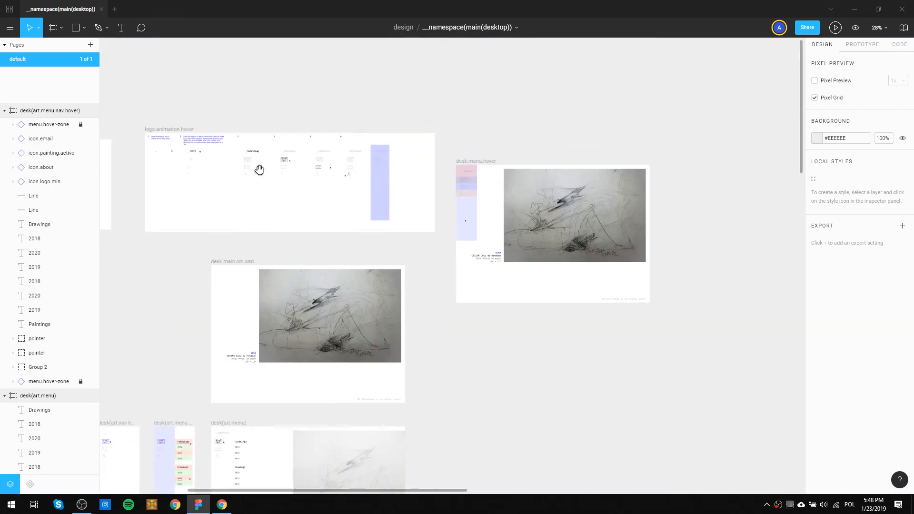
{"action": "left_click_drag", "start_coordinate": [259, 170], "coordinate": [406, 139]}
{"action": "scroll", "coordinate": [510, 158], "scroll_direction": "up", "scroll_amount": 3}
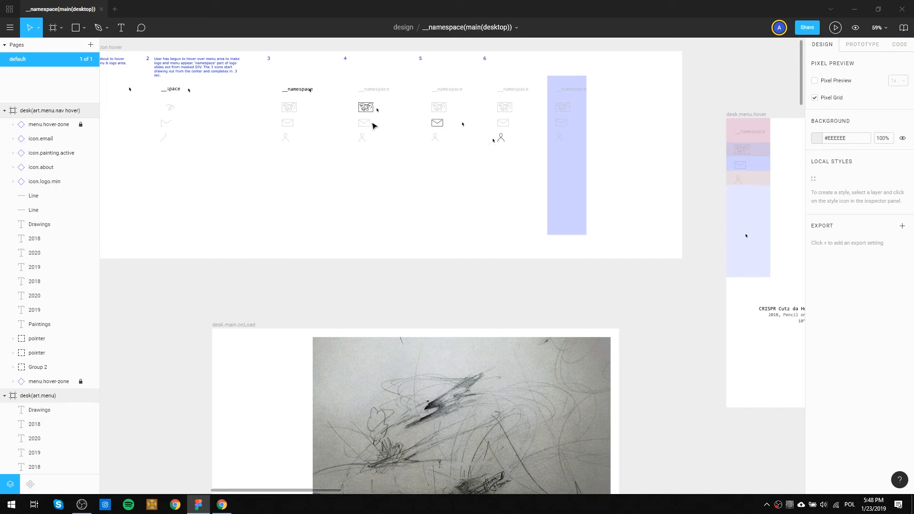
{"action": "scroll", "coordinate": [365, 126], "scroll_direction": "up", "scroll_amount": 10}
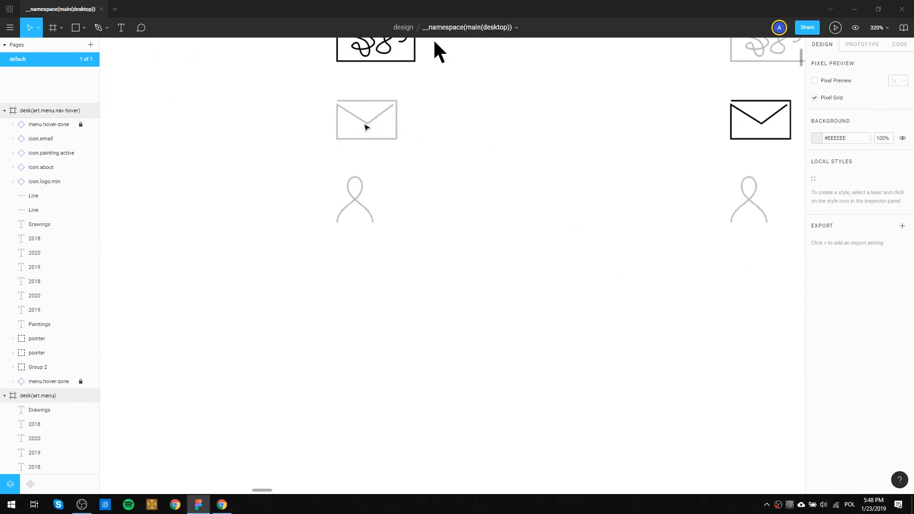
{"action": "left_click_drag", "start_coordinate": [757, 136], "coordinate": [542, 189]}
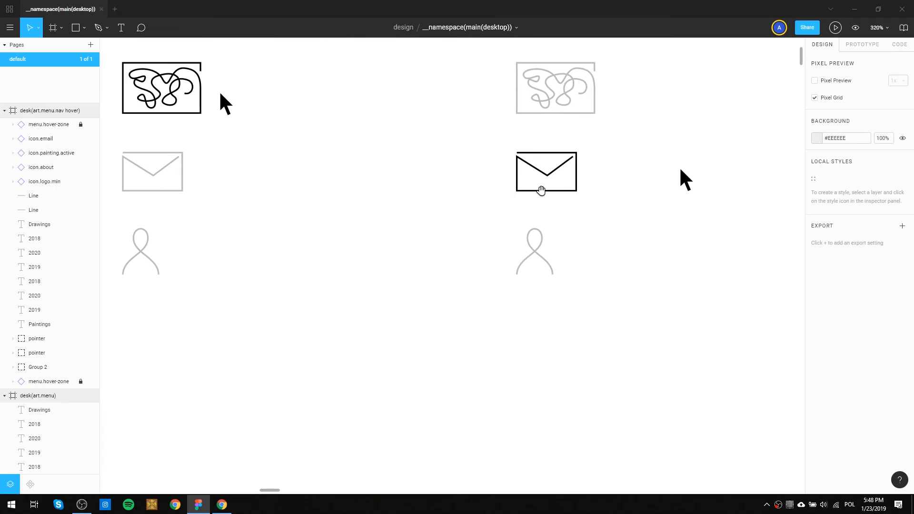
{"action": "scroll", "coordinate": [265, 179], "scroll_direction": "down", "scroll_amount": 5}
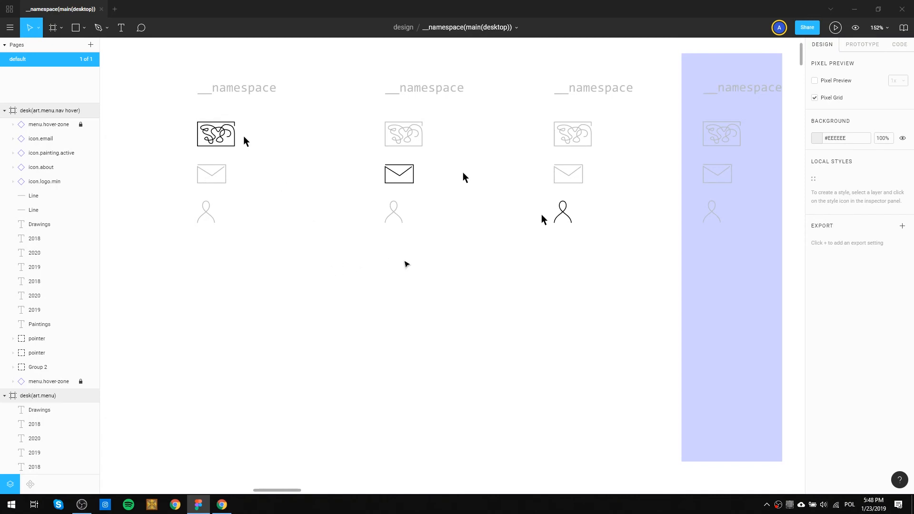
{"action": "scroll", "coordinate": [406, 263], "scroll_direction": "down", "scroll_amount": 5}
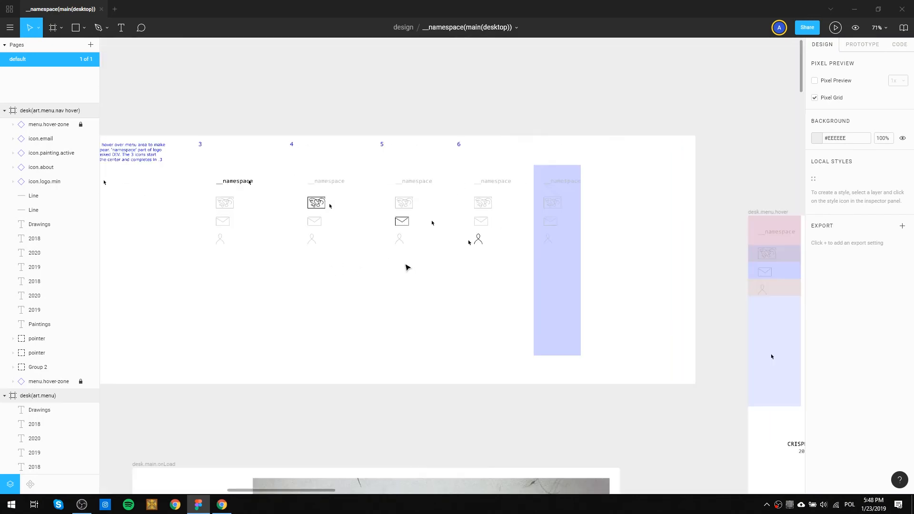
{"action": "scroll", "coordinate": [408, 268], "scroll_direction": "down", "scroll_amount": 3}
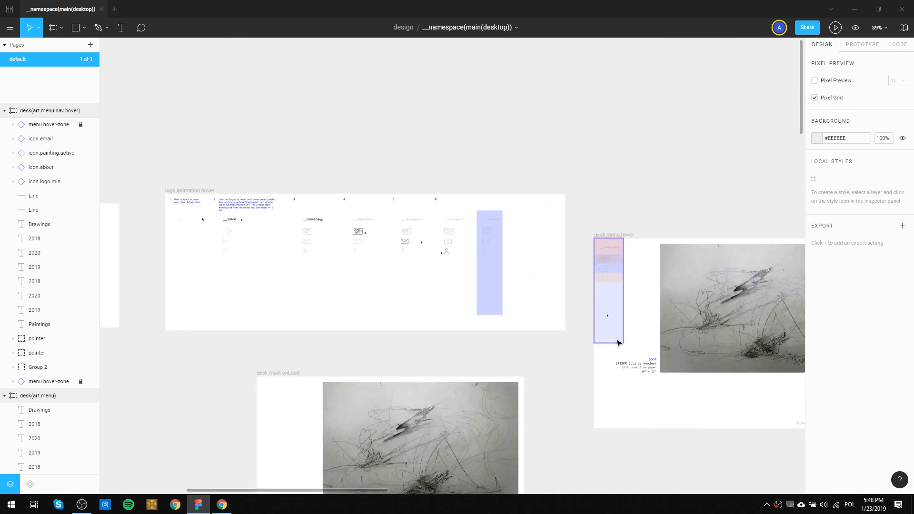
Follow the screen flow through desk(art.menu) to desk.main.paintings and inspect the gallery layout there.
{"action": "left_click_drag", "start_coordinate": [328, 308], "coordinate": [499, 253]}
{"action": "left_click_drag", "start_coordinate": [251, 270], "coordinate": [424, 211]}
{"action": "left_click_drag", "start_coordinate": [474, 233], "coordinate": [308, 106]}
{"action": "left_click_drag", "start_coordinate": [402, 199], "coordinate": [407, 91]}
{"action": "left_click_drag", "start_coordinate": [569, 213], "coordinate": [404, 105]}
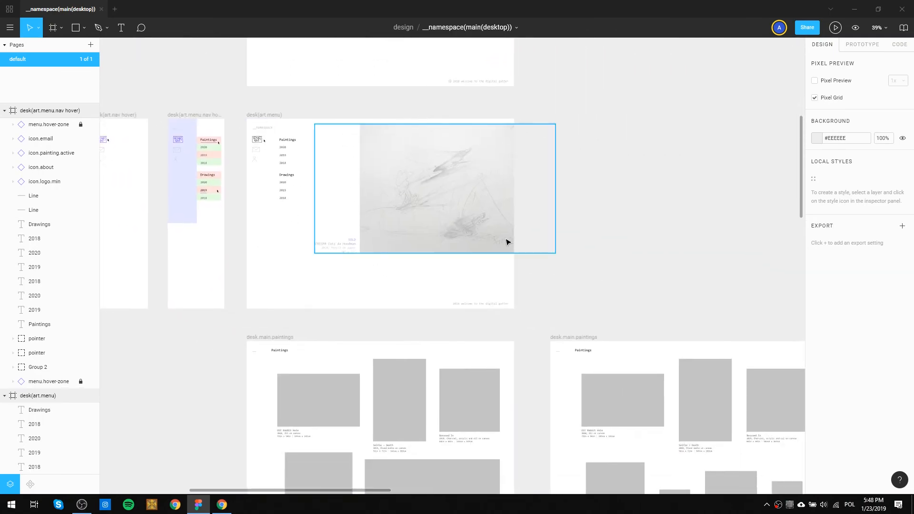
{"action": "scroll", "coordinate": [451, 296], "scroll_direction": "down", "scroll_amount": 3}
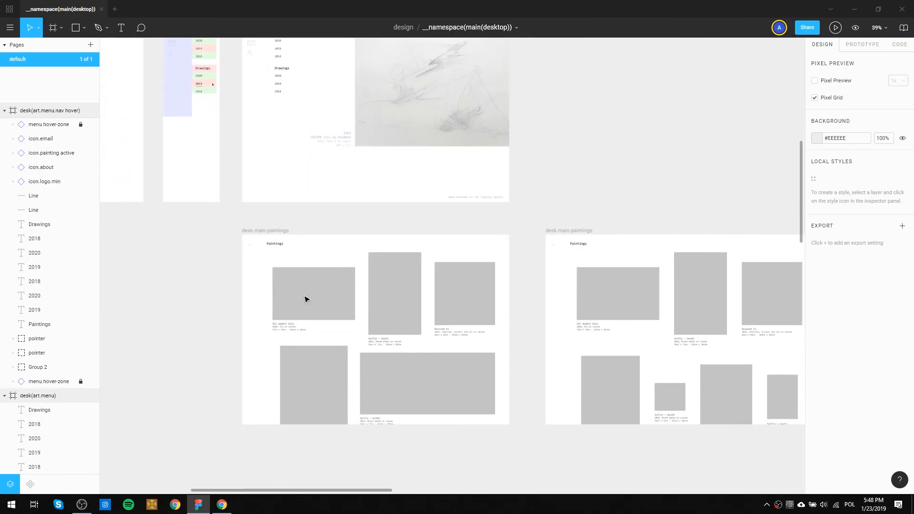
{"action": "scroll", "coordinate": [257, 298], "scroll_direction": "up", "scroll_amount": 5}
{"action": "mouse_move", "coordinate": [432, 373]}
{"action": "left_mouse_down"}
{"action": "mouse_move", "coordinate": [355, 308]}
{"action": "mouse_move", "coordinate": [355, 278]}
{"action": "left_mouse_up"}
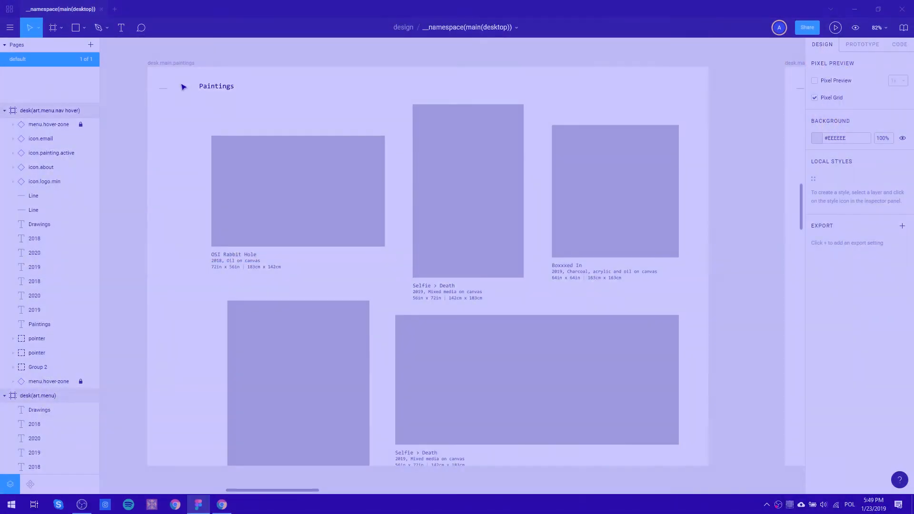
Compare the collapsed logo in desk.main.paintings with the logo states in logo.animation.hover.
{"action": "scroll", "coordinate": [343, 98], "scroll_direction": "down", "scroll_amount": 5}
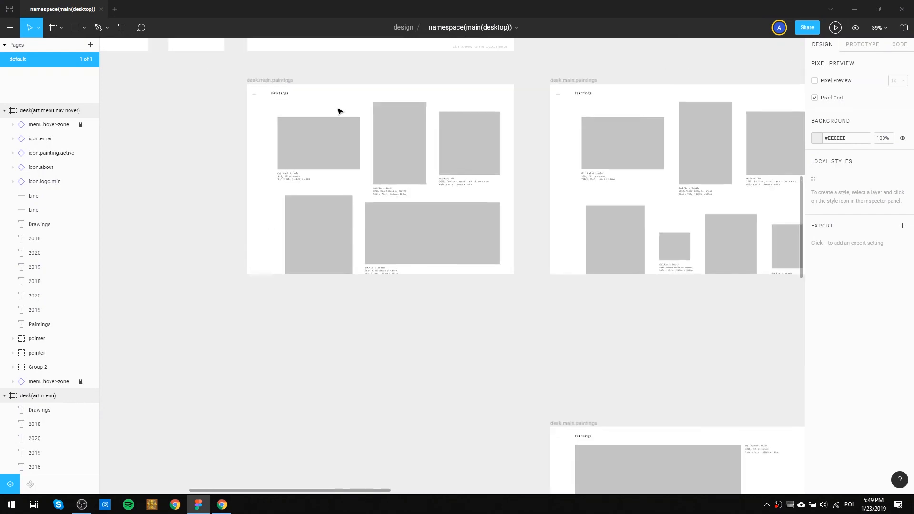
{"action": "left_click_drag", "start_coordinate": [427, 67], "coordinate": [285, 466]}
{"action": "left_click_drag", "start_coordinate": [285, 225], "coordinate": [362, 435]}
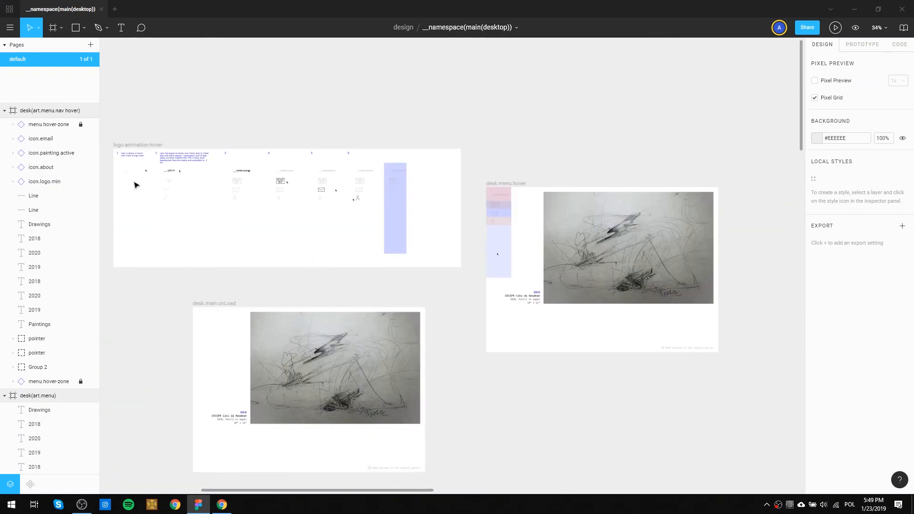
{"action": "left_click_drag", "start_coordinate": [175, 340], "coordinate": [278, 54]}
{"action": "left_click_drag", "start_coordinate": [286, 354], "coordinate": [359, 46]}
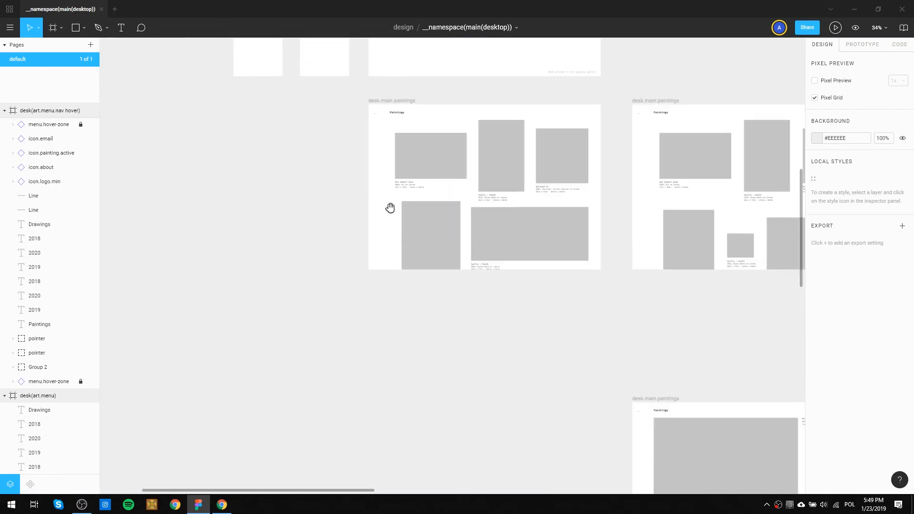
{"action": "left_click_drag", "start_coordinate": [404, 114], "coordinate": [382, 177]}
{"action": "scroll", "coordinate": [382, 177], "scroll_direction": "up", "scroll_amount": 3}
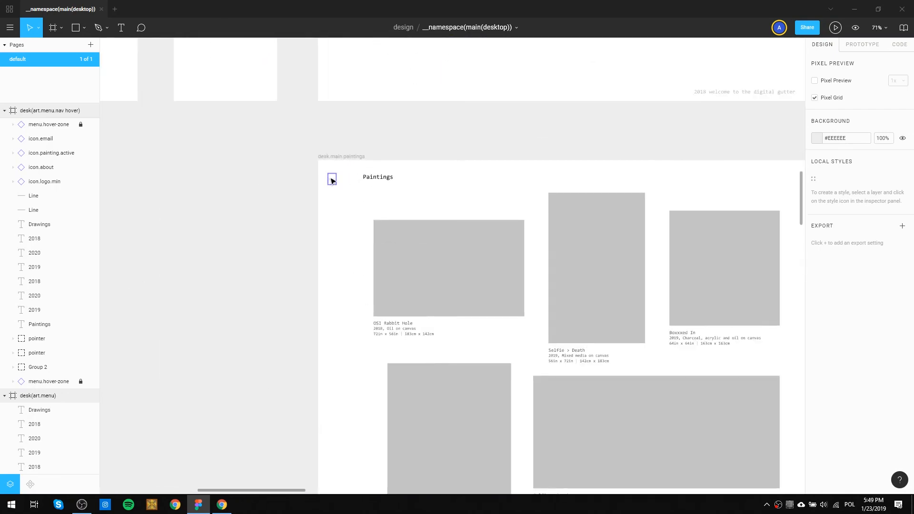
Compare the horizontal position of the Paintings heading in desk.main.paintings with the Paintings entry in desk(art.menu).
{"action": "left_click_drag", "start_coordinate": [668, 164], "coordinate": [355, 143]}
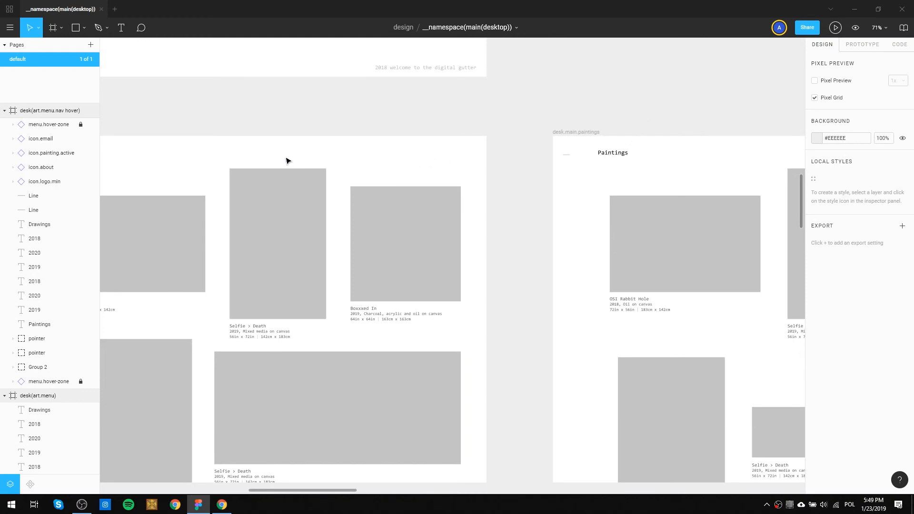
{"action": "left_click_drag", "start_coordinate": [347, 236], "coordinate": [435, 344]}
{"action": "left_click_drag", "start_coordinate": [334, 177], "coordinate": [412, 292]}
{"action": "left_click_drag", "start_coordinate": [397, 190], "coordinate": [433, 333]}
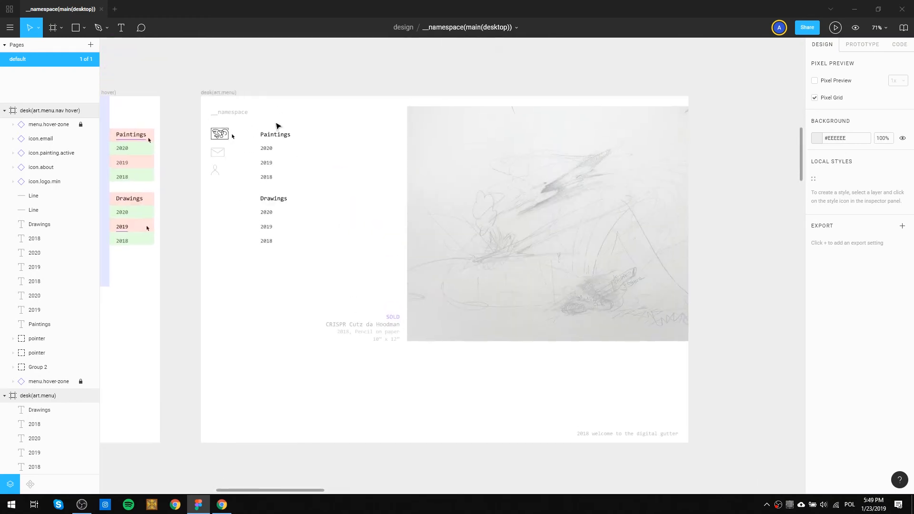
{"action": "left_click_drag", "start_coordinate": [278, 266], "coordinate": [348, 80]}
{"action": "scroll", "coordinate": [361, 176], "scroll_direction": "down", "scroll_amount": 5}
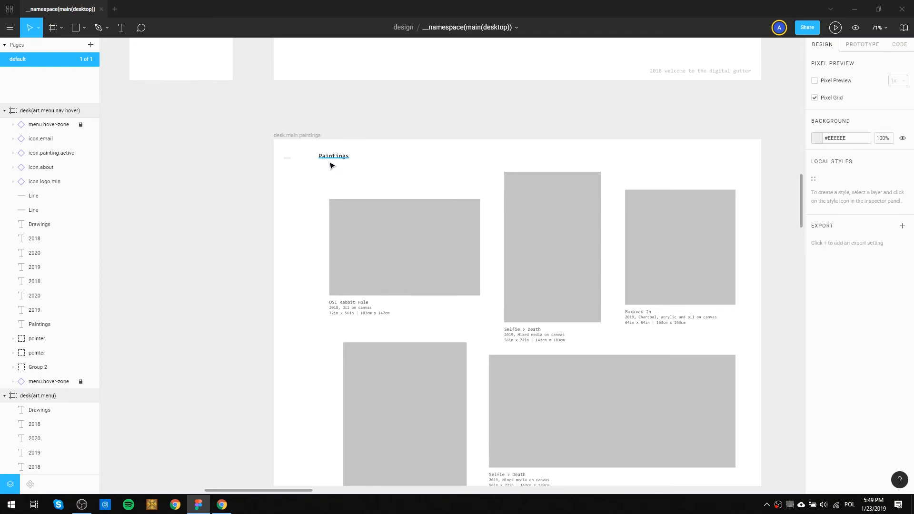
{"action": "scroll", "coordinate": [381, 183], "scroll_direction": "up", "scroll_amount": 7}
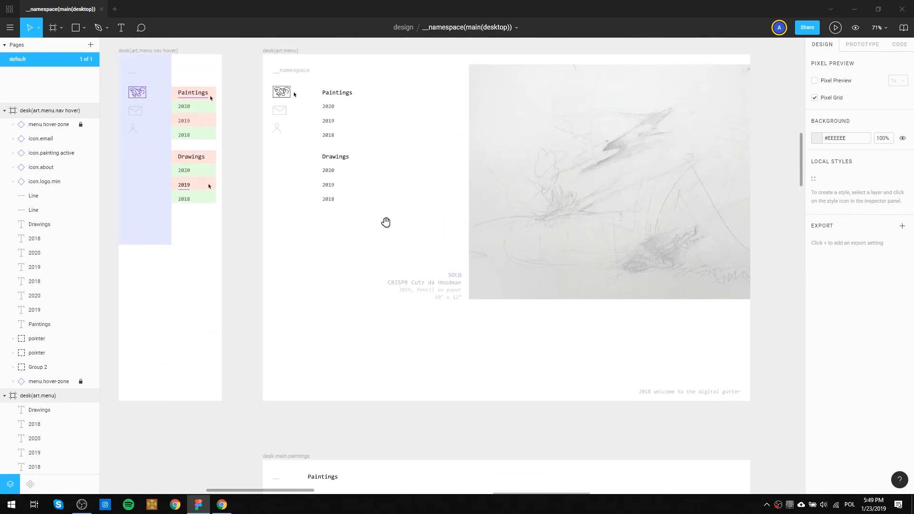
Copy the Paintings text from desk(art.menu) and paste it into the desk.main.paintings frame at the same position.
{"action": "left_click", "coordinate": [342, 98]}
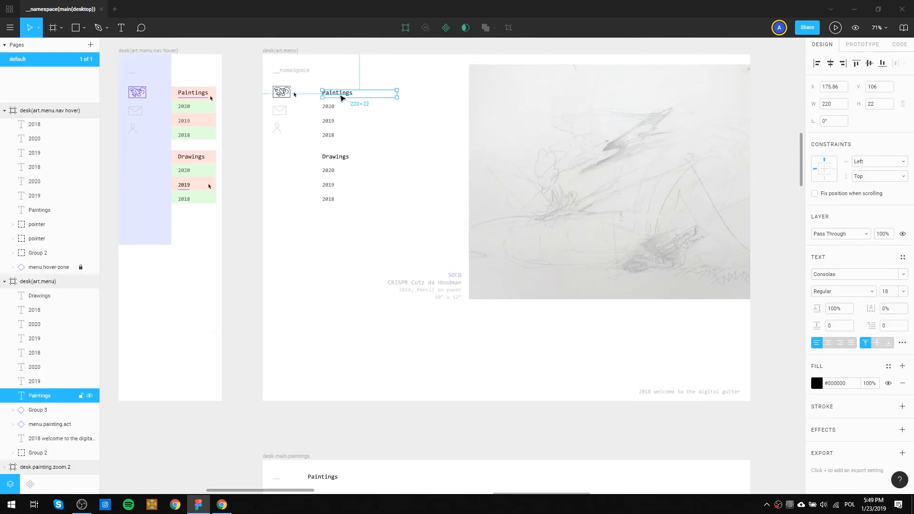
{"action": "scroll", "coordinate": [326, 330], "scroll_direction": "down", "scroll_amount": 6}
{"action": "left_click", "coordinate": [311, 176]}
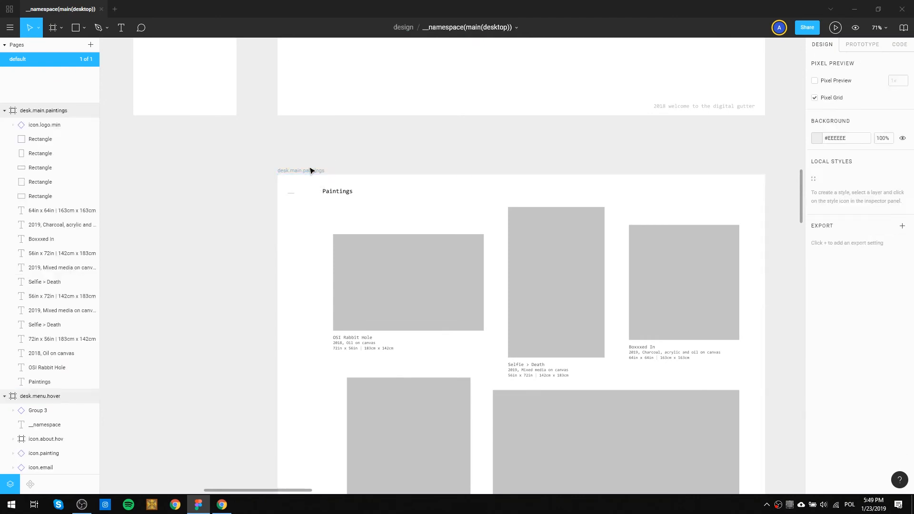
{"action": "left_click", "coordinate": [311, 171]}
{"action": "left_click_drag", "start_coordinate": [344, 186], "coordinate": [359, 213]}
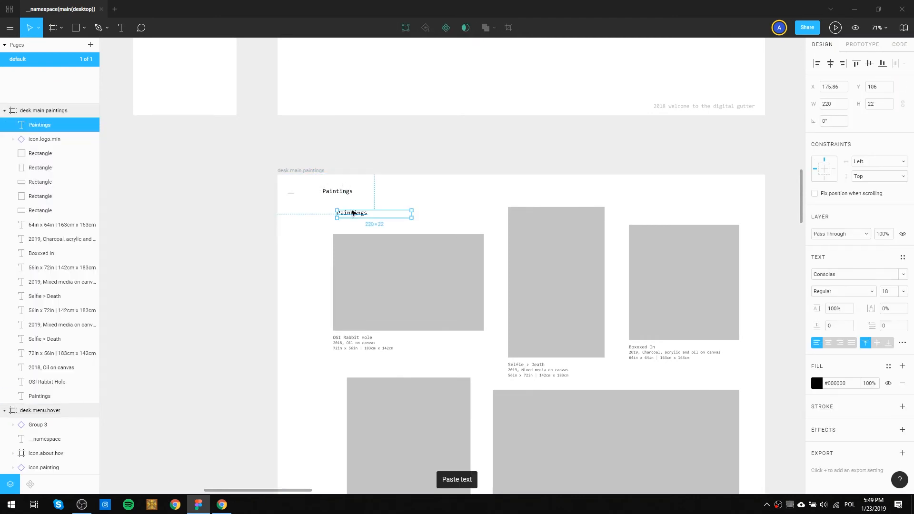
Move the pasted Paintings heading straight up to Y 42, level with the old heading, keeping X at 175.86.
{"action": "left_click_drag", "start_coordinate": [348, 218], "coordinate": [348, 197]}
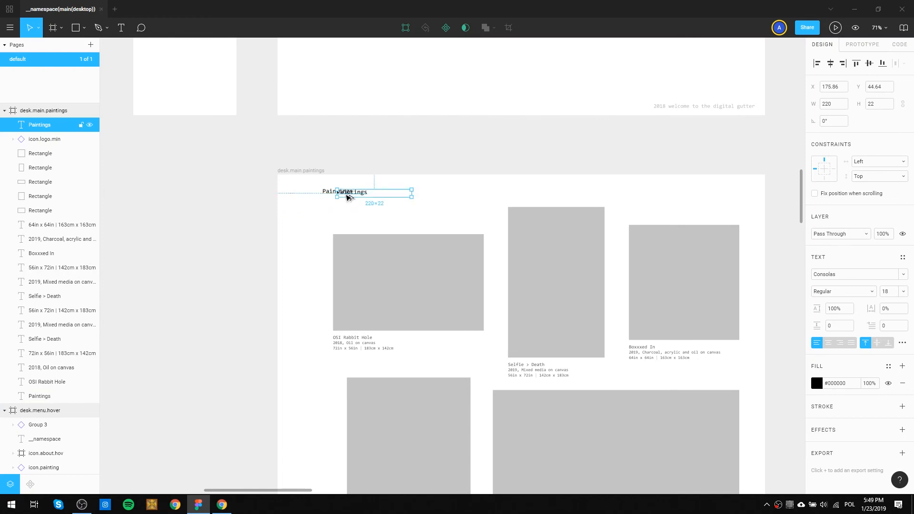
{"action": "scroll", "coordinate": [348, 197], "scroll_direction": "up", "scroll_amount": 5}
{"action": "scroll", "coordinate": [342, 419], "scroll_direction": "up", "scroll_amount": 10, "text": "ctrl"}
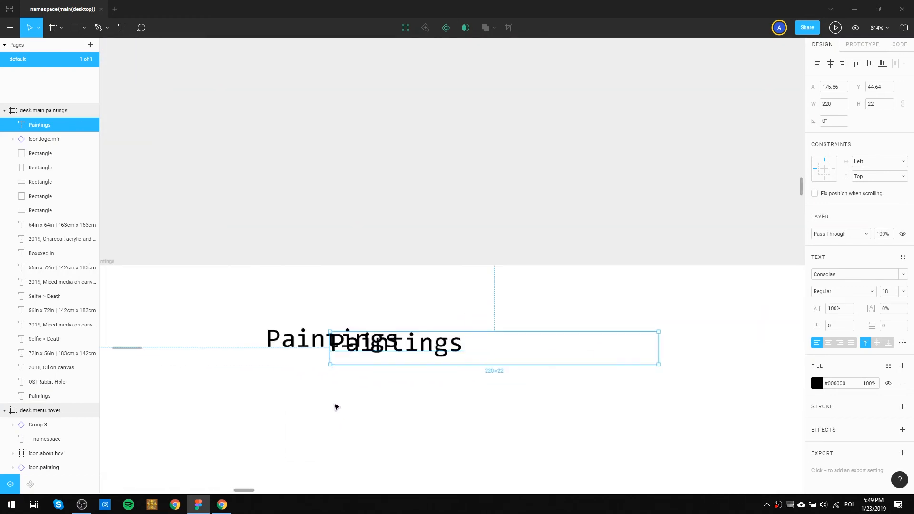
{"action": "scroll", "coordinate": [330, 381], "scroll_direction": "down", "scroll_amount": 3}
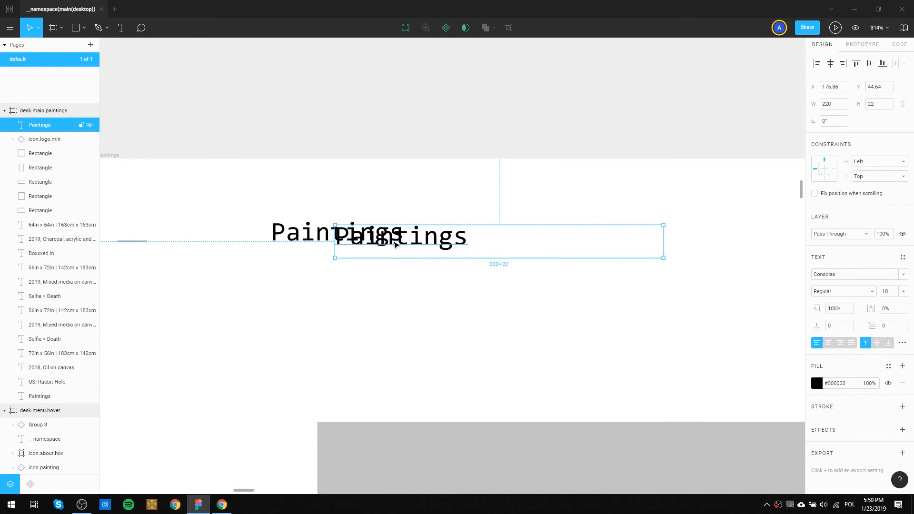
Delete the old Paintings heading from desk.main.paintings.
{"action": "left_click", "coordinate": [303, 240]}
{"action": "key", "text": "Delete"}
{"action": "scroll", "coordinate": [528, 290], "scroll_direction": "down", "scroll_amount": 5}
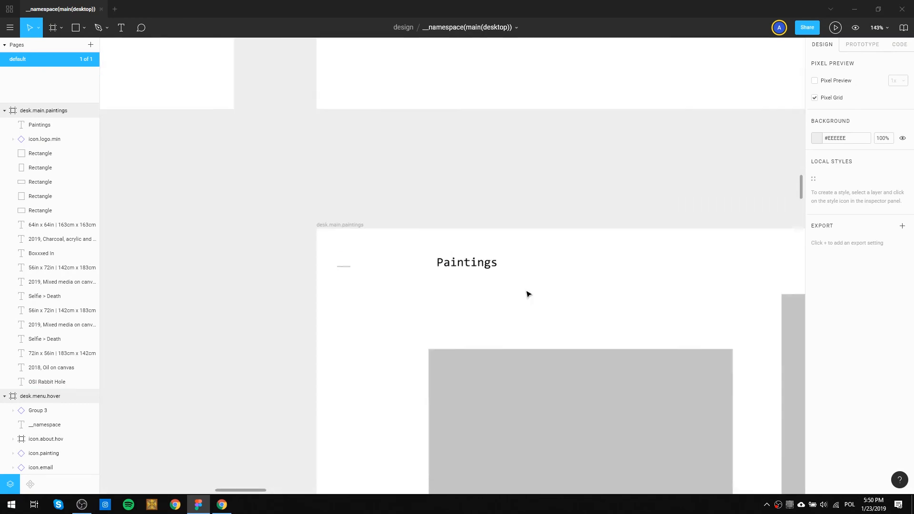
Replace the Paintings heading in the second desk.main.paintings frame with a copy of the aligned heading from the first desk.main.paintings frame.
{"action": "scroll", "coordinate": [542, 314], "scroll_direction": "down", "scroll_amount": 2}
{"action": "left_click_drag", "start_coordinate": [630, 332], "coordinate": [388, 259]}
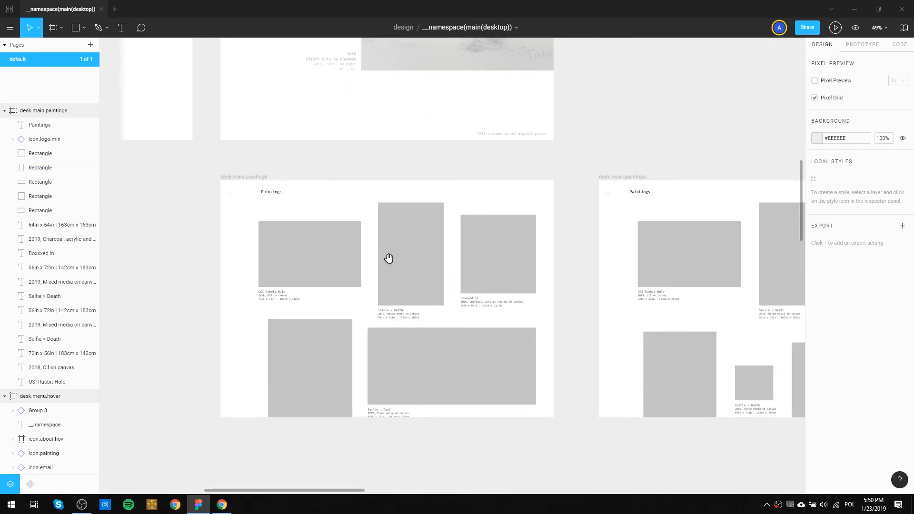
{"action": "left_click", "coordinate": [277, 194]}
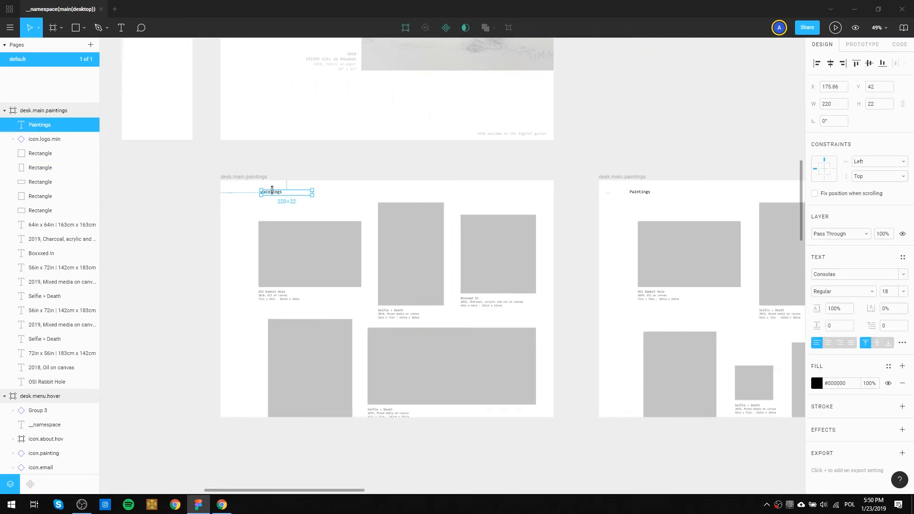
{"action": "key", "text": "Delete"}
{"action": "key", "text": "ctrl+z"}
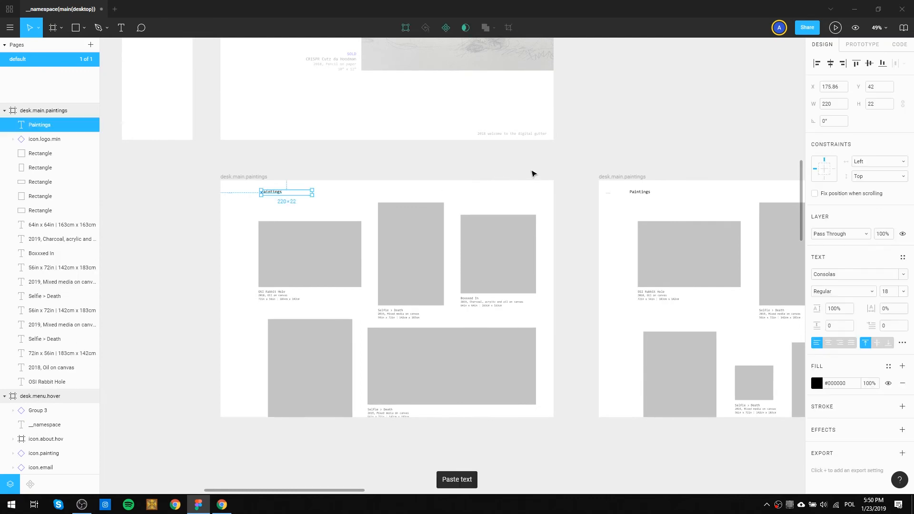
{"action": "left_click", "coordinate": [645, 195]}
{"action": "key", "text": "Delete"}
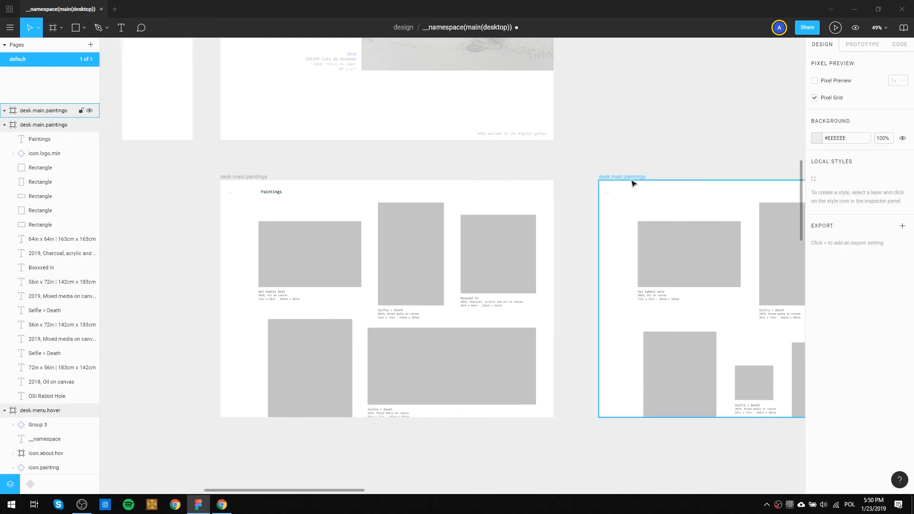
{"action": "left_click", "coordinate": [629, 180]}
{"action": "key", "text": "ctrl+z"}
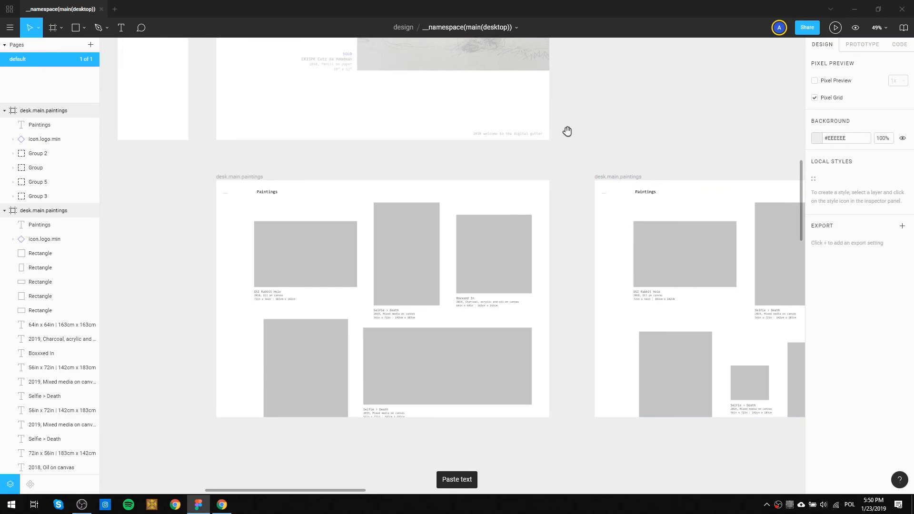
Replace the Paintings heading in the tall single-column desk.main.paintings frame with the copied aligned heading.
{"action": "left_click_drag", "start_coordinate": [673, 135], "coordinate": [406, 119]}
{"action": "mouse_move", "coordinate": [678, 386]}
{"action": "left_mouse_down"}
{"action": "mouse_move", "coordinate": [421, 369]}
{"action": "mouse_move", "coordinate": [503, 371]}
{"action": "left_mouse_up"}
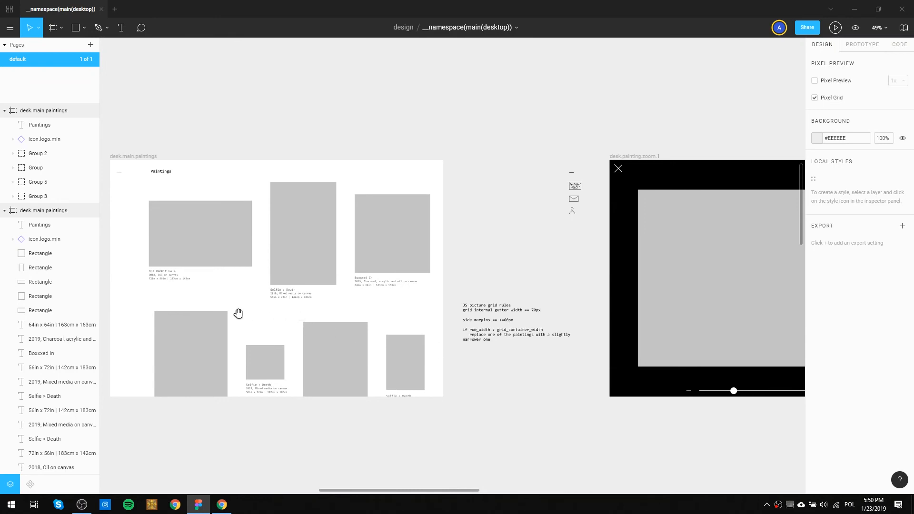
{"action": "left_click_drag", "start_coordinate": [230, 139], "coordinate": [253, 161]}
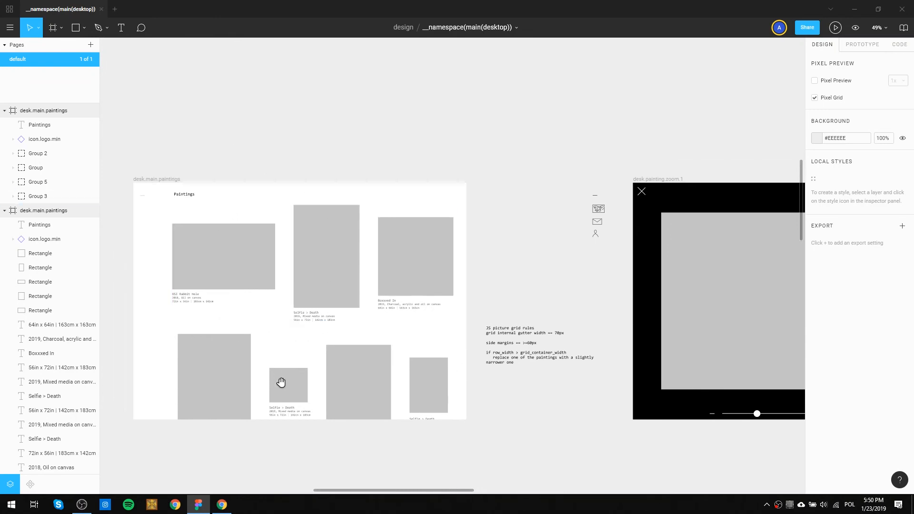
{"action": "left_click_drag", "start_coordinate": [458, 404], "coordinate": [347, 227]}
{"action": "left_click_drag", "start_coordinate": [407, 342], "coordinate": [604, 119]}
{"action": "left_click_drag", "start_coordinate": [309, 319], "coordinate": [445, 260]}
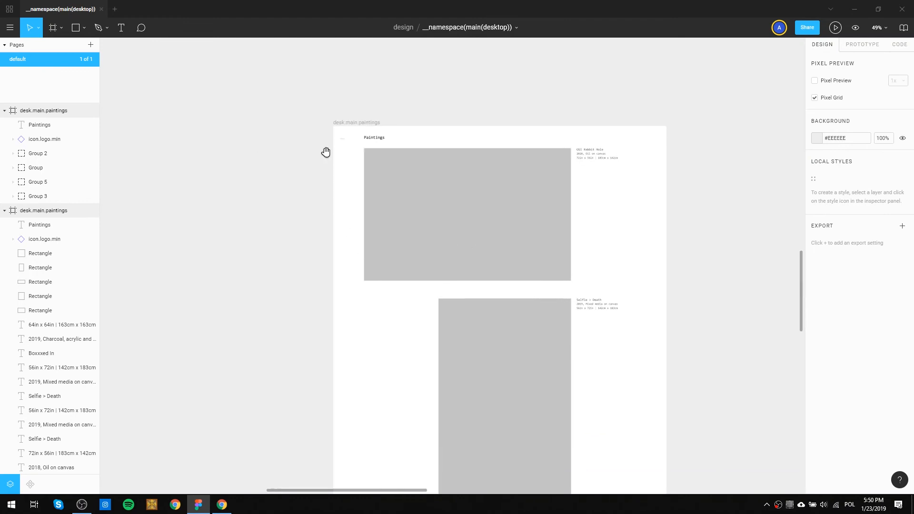
{"action": "left_click", "coordinate": [377, 140]}
{"action": "key", "text": "Delete"}
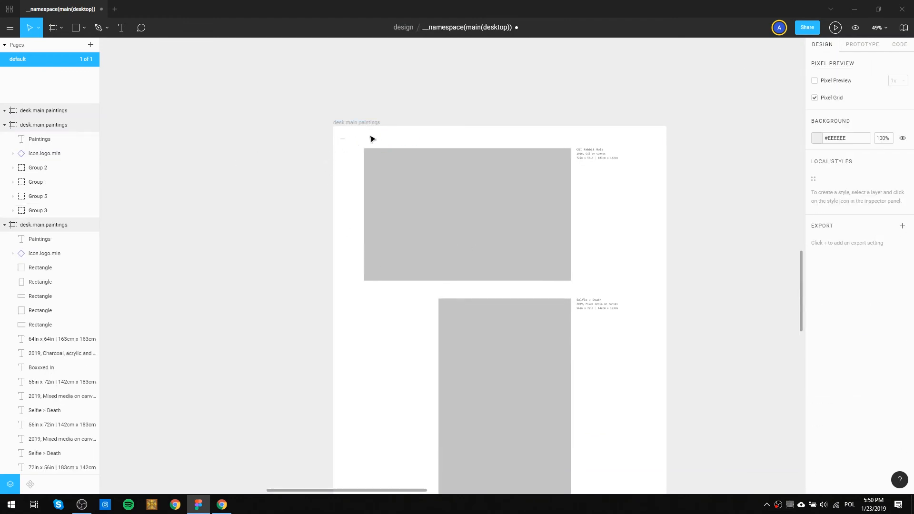
{"action": "left_click", "coordinate": [359, 124]}
{"action": "key", "text": "ctrl+z"}
{"action": "left_click", "coordinate": [457, 90]}
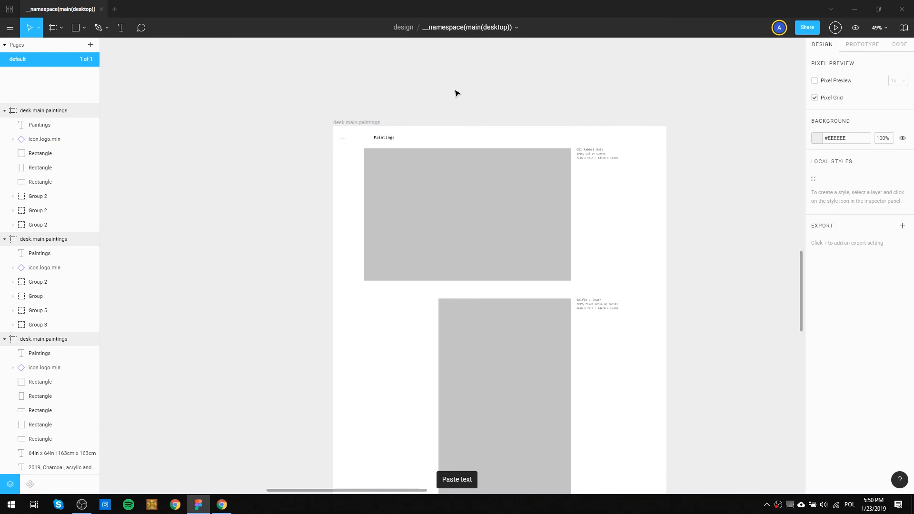
Unlock the menu.hover-zone layers in the desk(art.menu.nav hover) frame.
{"action": "scroll", "coordinate": [433, 100], "scroll_direction": "down", "scroll_amount": 3}
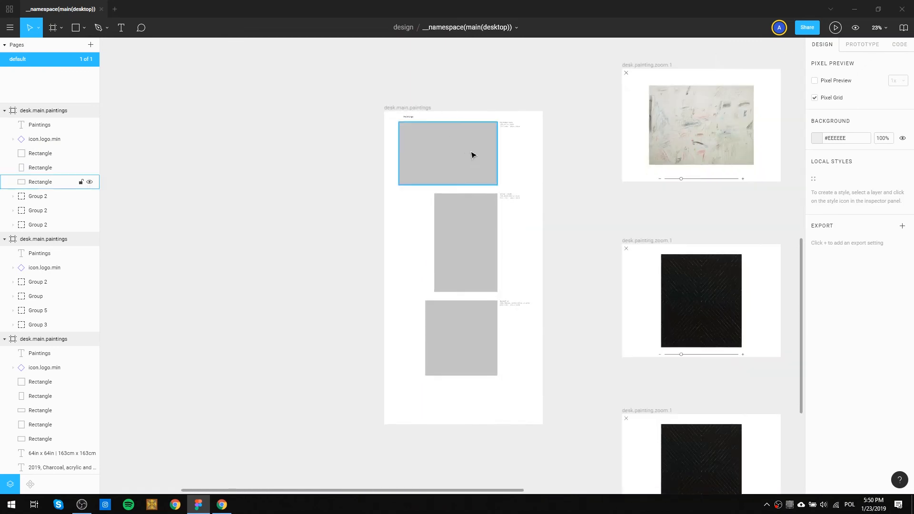
{"action": "scroll", "coordinate": [471, 153], "scroll_direction": "up", "scroll_amount": 3}
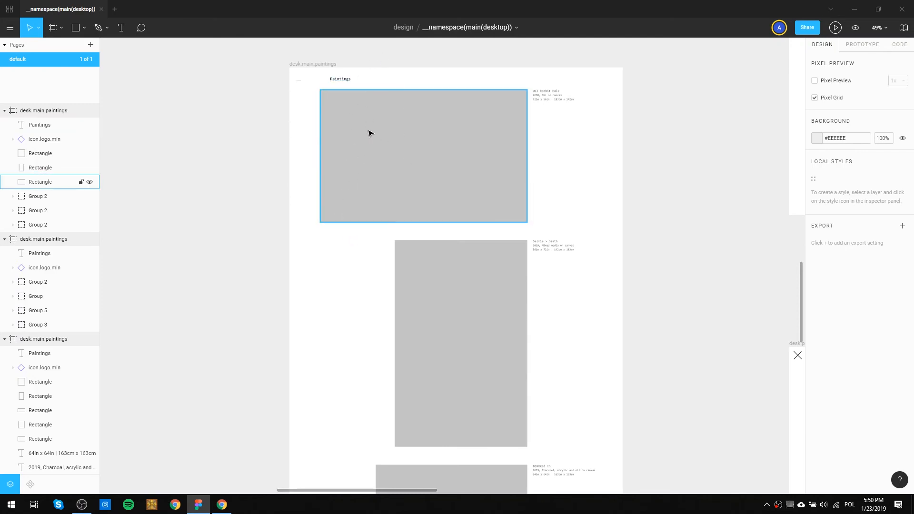
{"action": "scroll", "coordinate": [338, 198], "scroll_direction": "down", "scroll_amount": 5}
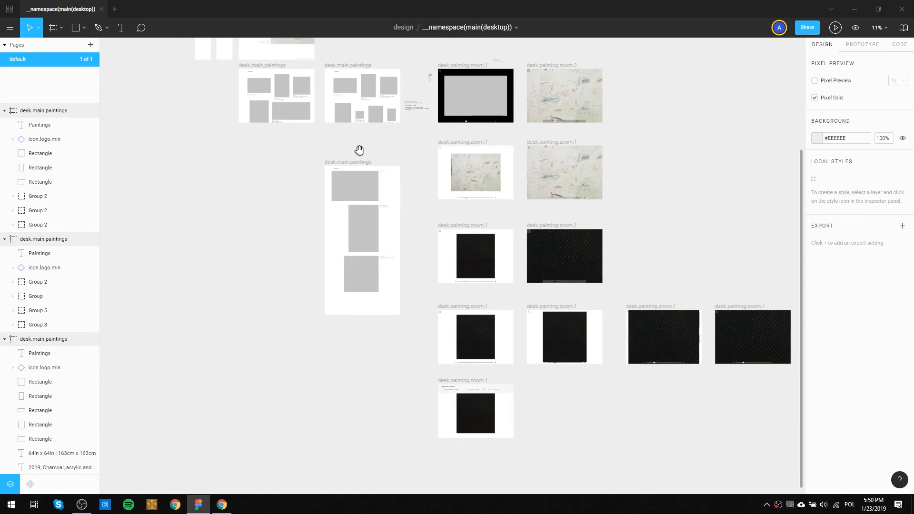
{"action": "scroll", "coordinate": [380, 214], "scroll_direction": "up", "scroll_amount": 5}
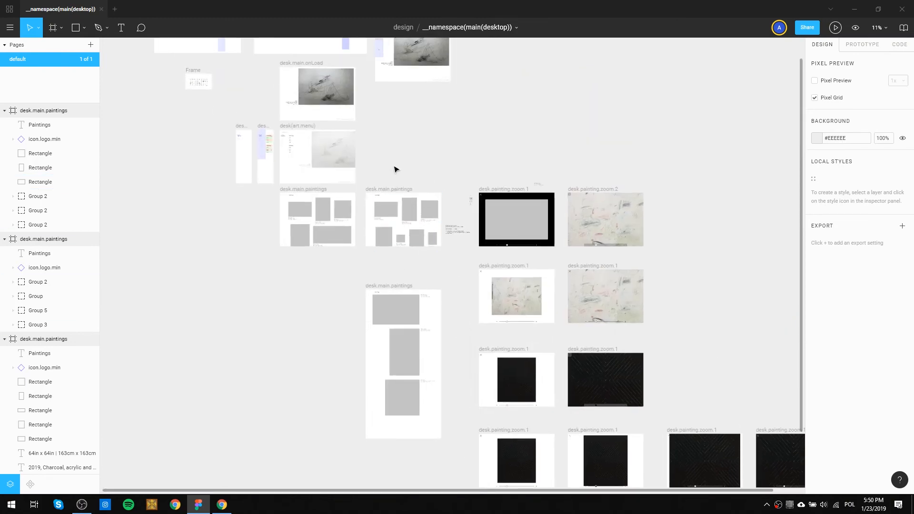
{"action": "scroll", "coordinate": [255, 286], "scroll_direction": "up", "scroll_amount": 8}
{"action": "scroll", "coordinate": [259, 324], "scroll_direction": "down", "scroll_amount": 5}
{"action": "scroll", "coordinate": [287, 185], "scroll_direction": "up", "scroll_amount": 6}
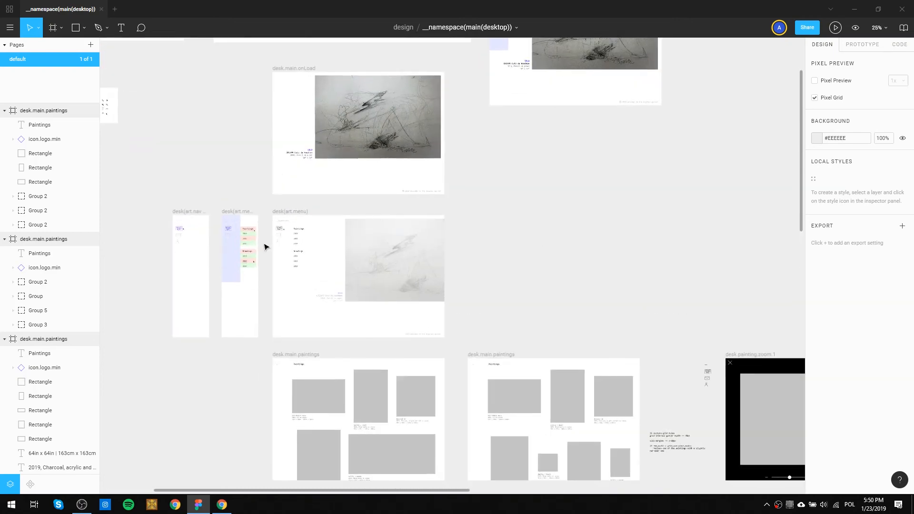
{"action": "left_click_drag", "start_coordinate": [263, 292], "coordinate": [199, 173]}
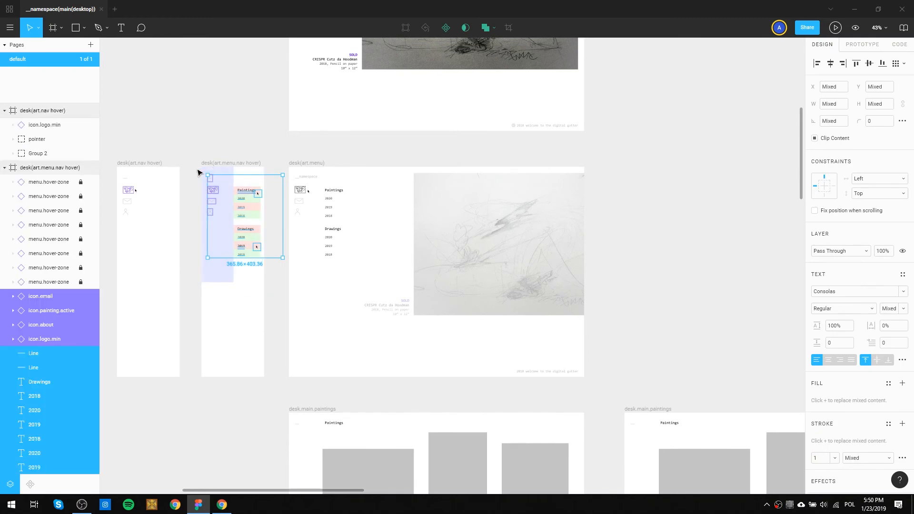
{"action": "key", "text": "ctrl+slash"}
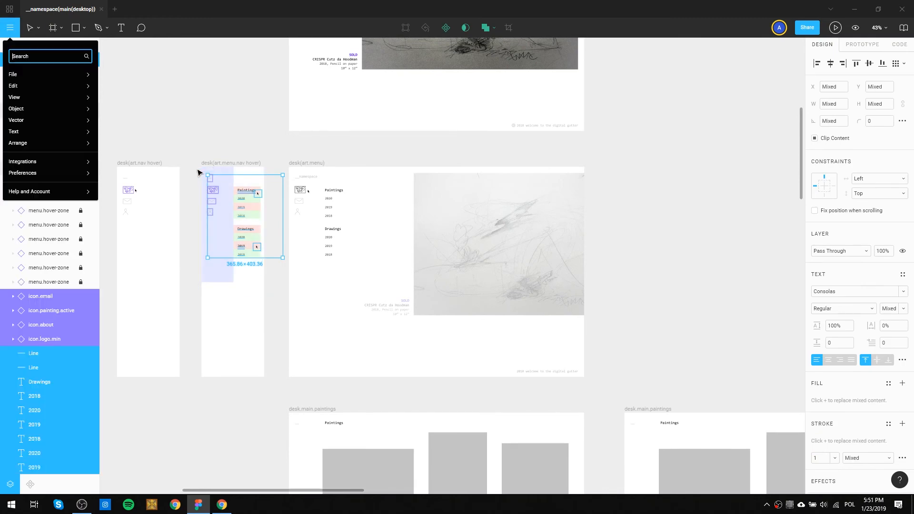
{"action": "type", "text": "unl"}
{"action": "key", "text": "Return"}
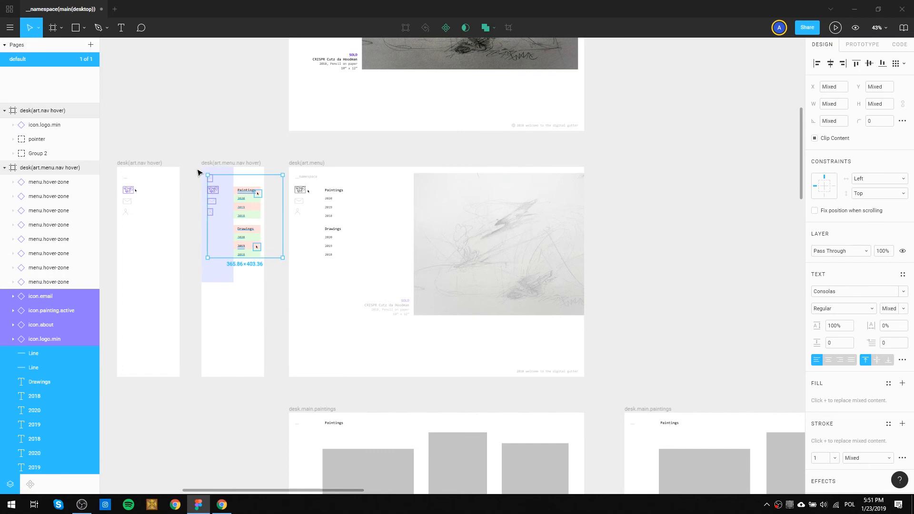
Copy all menu icons, texts, pointers and hover zones from desk(art.menu.nav hover) into the first desk.main.paintings frame.
{"action": "left_click_drag", "start_coordinate": [264, 300], "coordinate": [196, 175]}
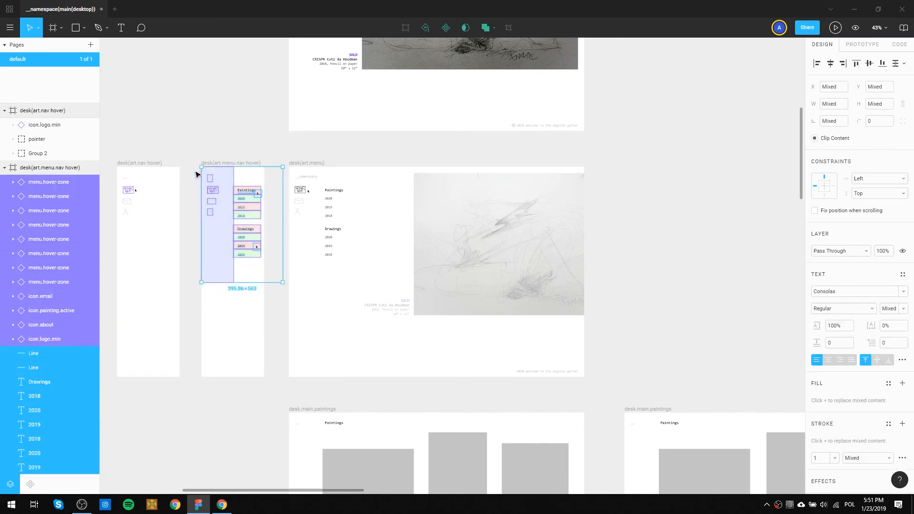
{"action": "scroll", "coordinate": [376, 322], "scroll_direction": "down", "scroll_amount": 5}
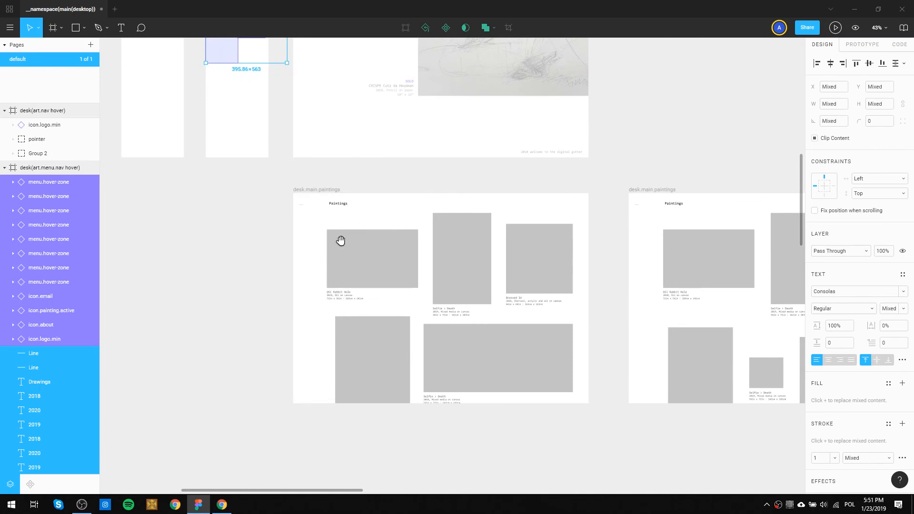
{"action": "left_click", "coordinate": [317, 190]}
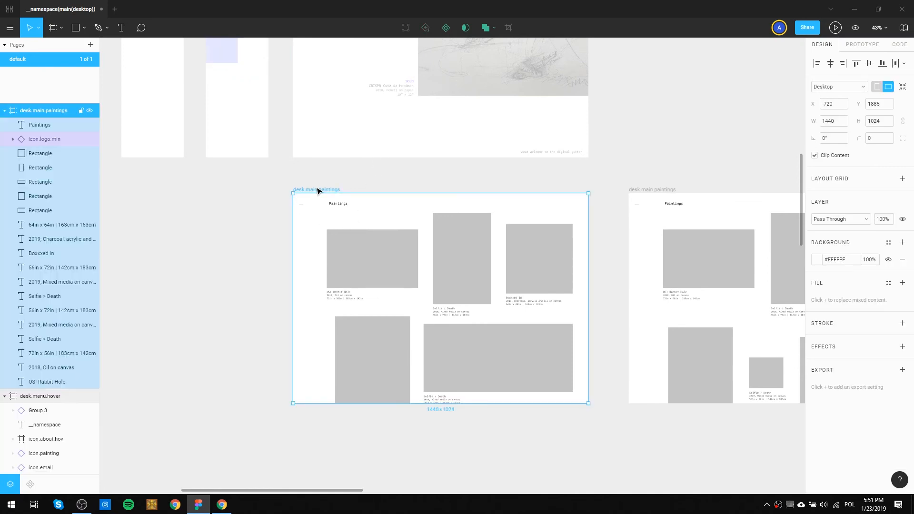
{"action": "key", "text": "ctrl+v"}
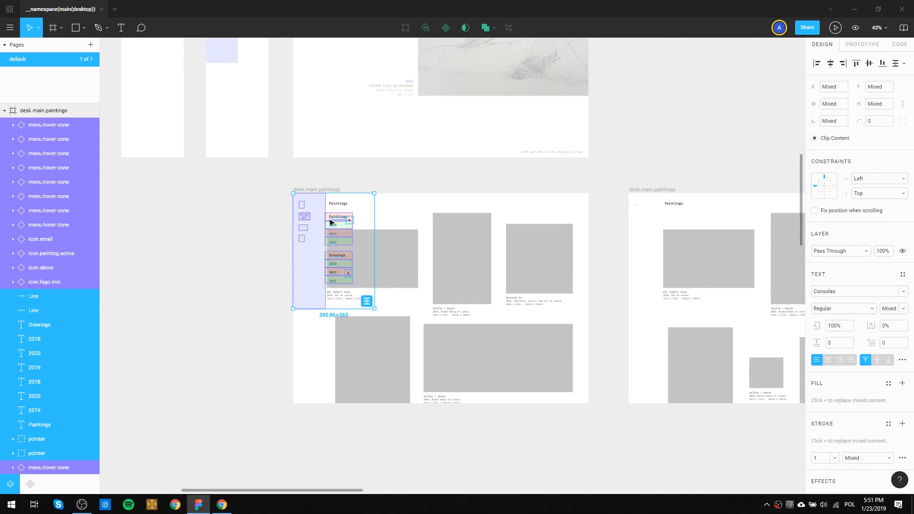
Examine how the pasted menu and its hover zones line up with the Paintings heading and artwork in desk.main.paintings.
{"action": "scroll", "coordinate": [330, 223], "scroll_direction": "up", "scroll_amount": 6}
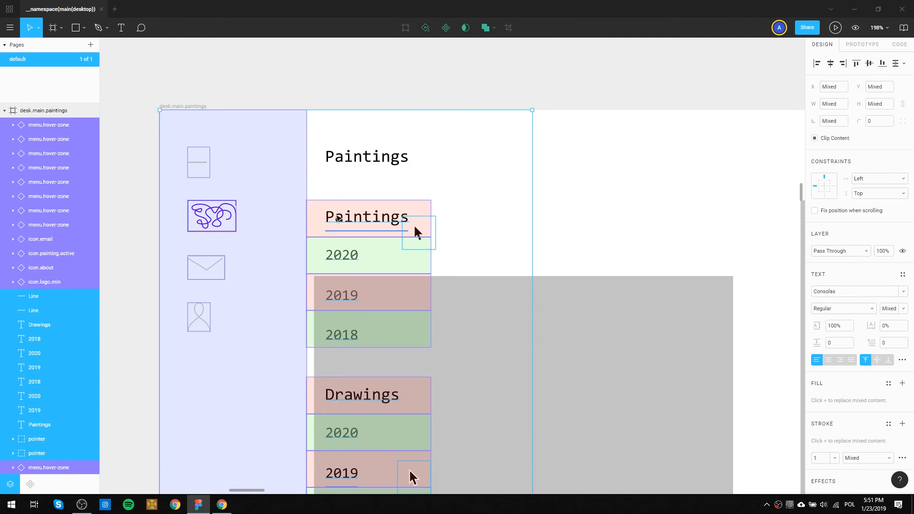
{"action": "scroll", "coordinate": [338, 218], "scroll_direction": "down", "scroll_amount": 4}
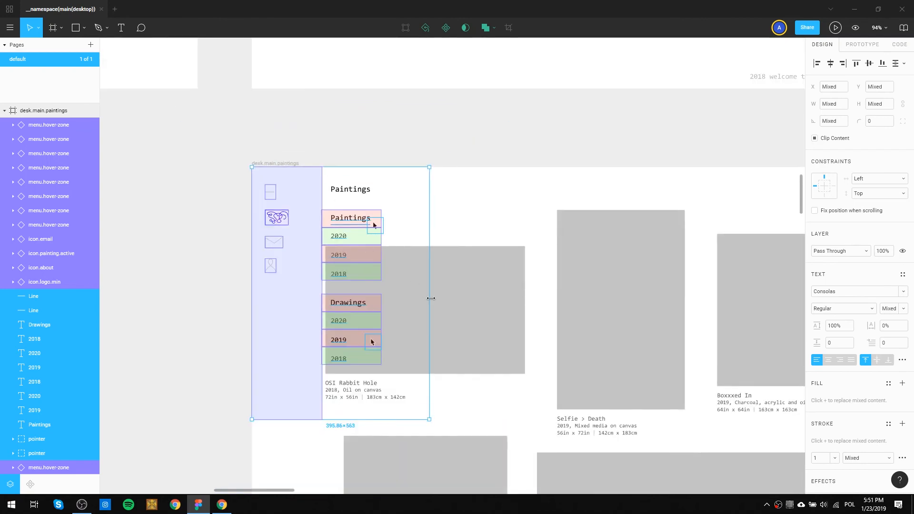
{"action": "scroll", "coordinate": [490, 291], "scroll_direction": "down", "scroll_amount": 1}
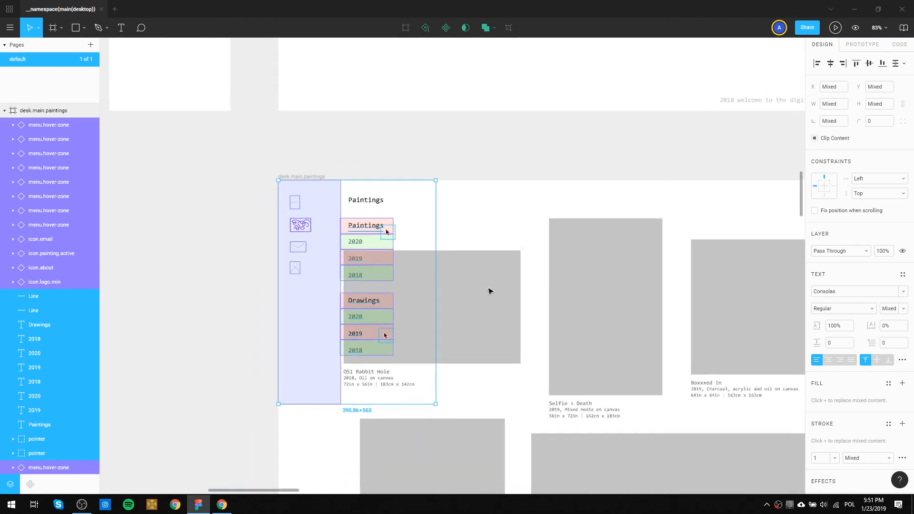
{"action": "scroll", "coordinate": [397, 318], "scroll_direction": "down", "scroll_amount": 2}
{"action": "scroll", "coordinate": [393, 318], "scroll_direction": "up", "scroll_amount": 3}
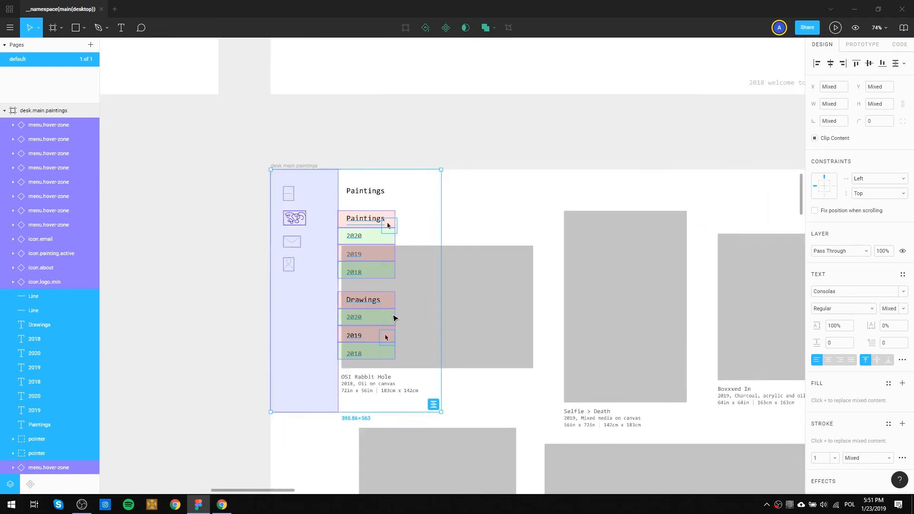
{"action": "scroll", "coordinate": [422, 265], "scroll_direction": "down", "scroll_amount": 4}
{"action": "scroll", "coordinate": [456, 338], "scroll_direction": "up", "scroll_amount": 2}
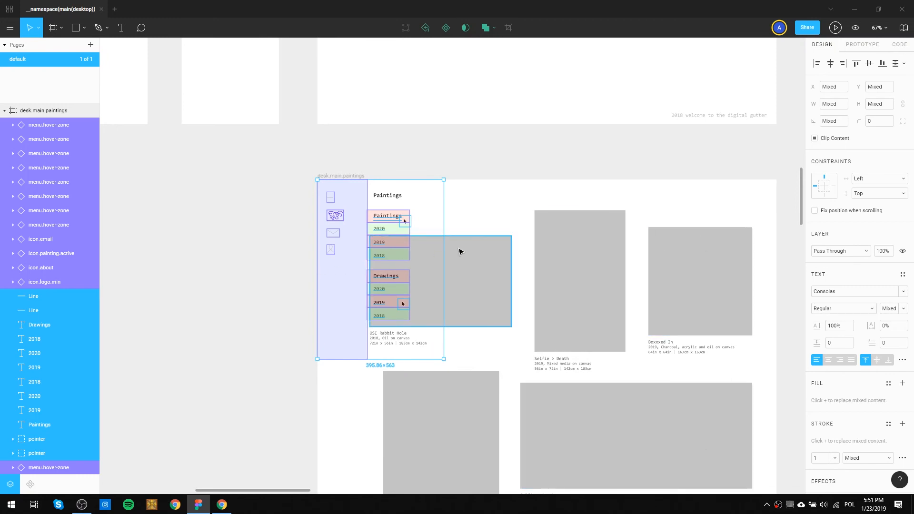
Group the pasted menu elements and remove them from the first desk.main.paintings frame.
{"action": "key", "text": "ctrl+g"}
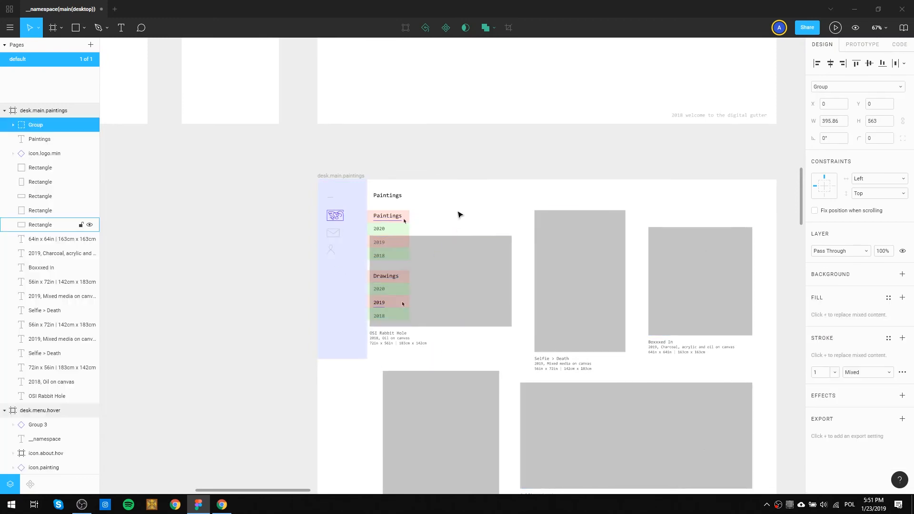
{"action": "left_click", "coordinate": [520, 228]}
{"action": "left_click_drag", "start_coordinate": [521, 228], "coordinate": [447, 200]}
{"action": "left_click", "coordinate": [269, 176]}
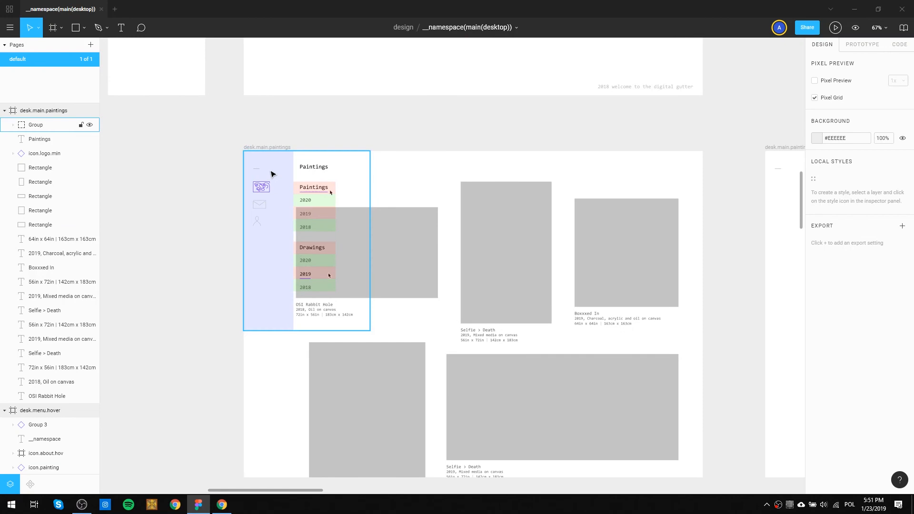
{"action": "key", "text": "Delete"}
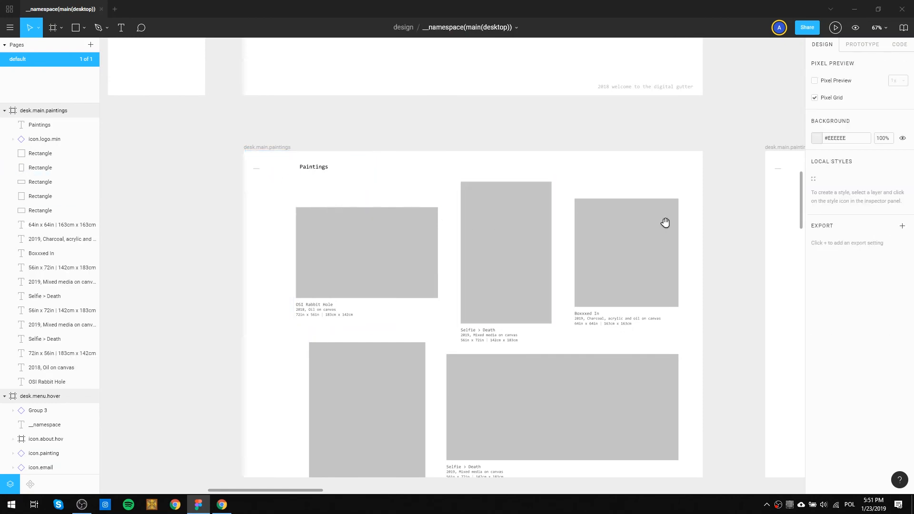
Paste the menu with hover zones into the second desk.main.paintings frame as an alignment check and remove it again.
{"action": "left_click_drag", "start_coordinate": [665, 220], "coordinate": [214, 188]}
{"action": "left_click", "coordinate": [351, 116]}
{"action": "key", "text": "ctrl+v"}
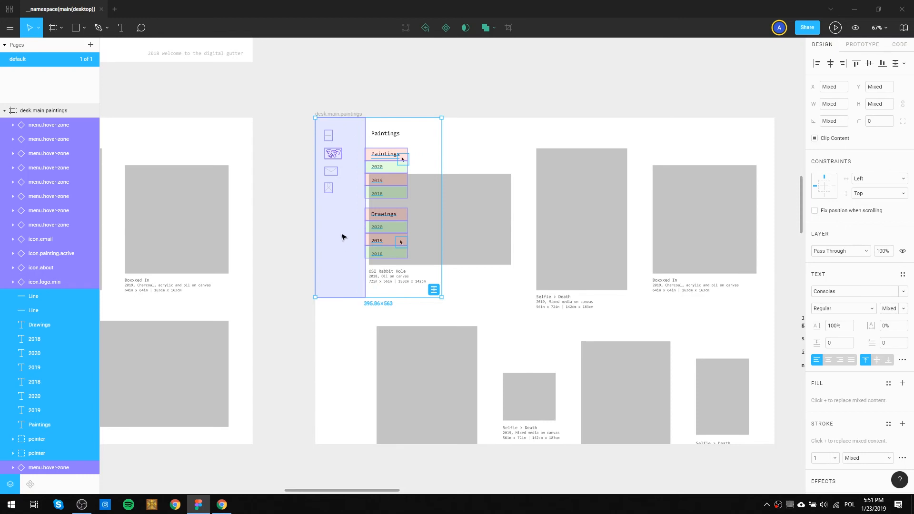
{"action": "key", "text": "Delete"}
Try the menu overlay on the tall single-column desk.main.paintings frame by pasting it in, and undo the paste.
{"action": "left_click_drag", "start_coordinate": [347, 355], "coordinate": [350, 196]}
{"action": "left_click_drag", "start_coordinate": [347, 269], "coordinate": [347, 112]}
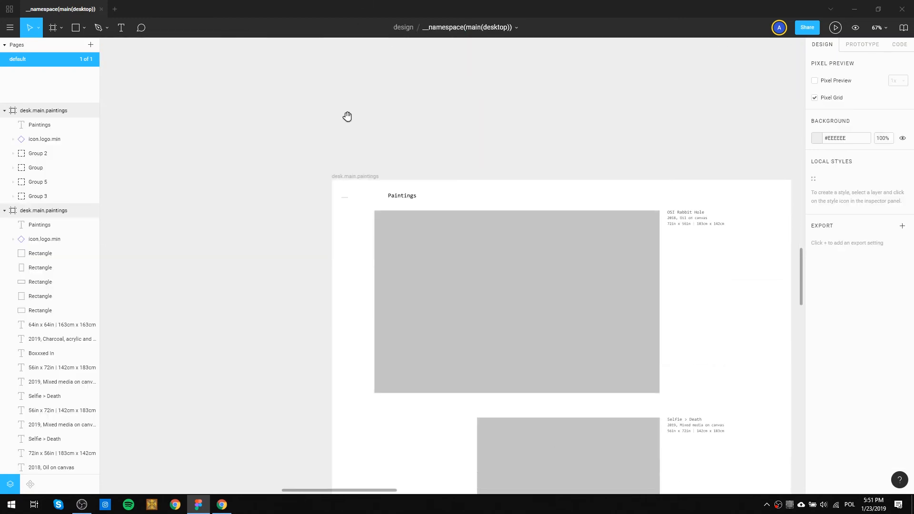
{"action": "left_click", "coordinate": [351, 176]}
{"action": "key", "text": "ctrl+v"}
{"action": "key", "text": "ctrl+z"}
{"action": "left_click", "coordinate": [421, 85]}
{"action": "scroll", "coordinate": [476, 114], "scroll_direction": "down", "scroll_amount": 4}
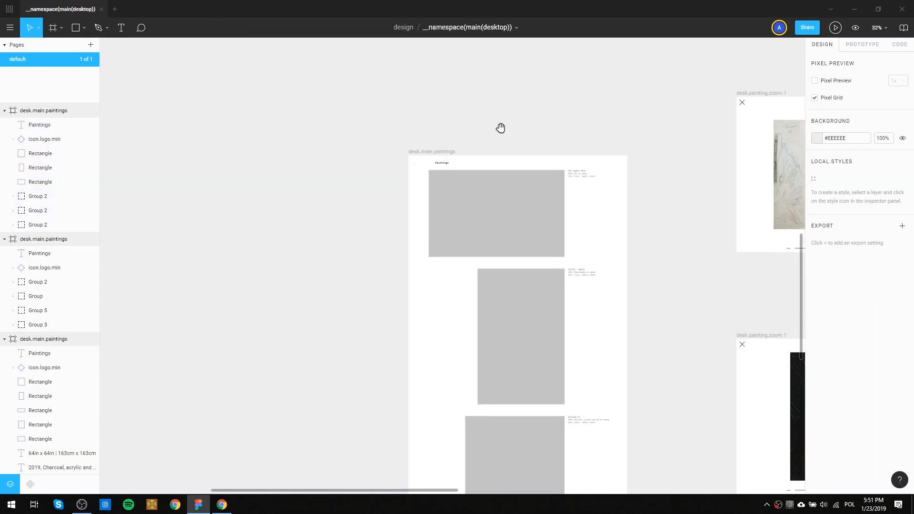
{"action": "left_click_drag", "start_coordinate": [500, 96], "coordinate": [498, 317]}
{"action": "left_click_drag", "start_coordinate": [464, 138], "coordinate": [452, 241]}
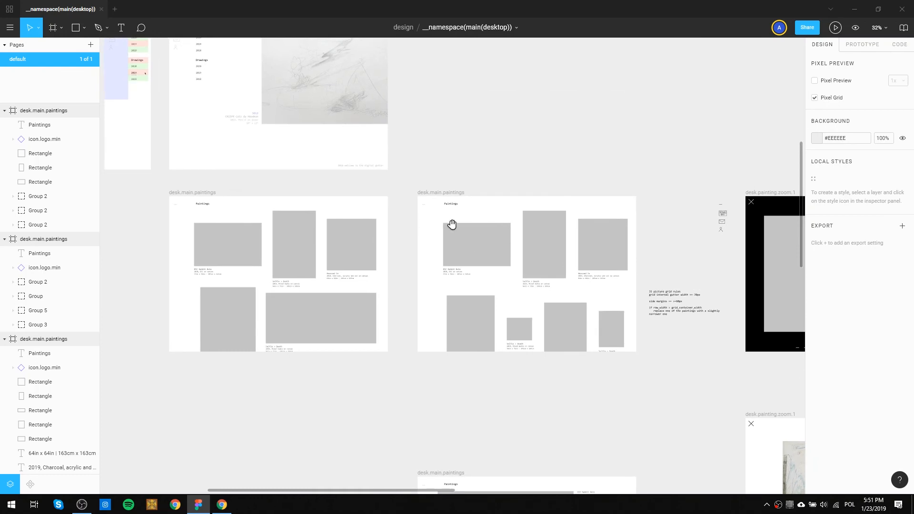
{"action": "left_click_drag", "start_coordinate": [478, 134], "coordinate": [483, 260]}
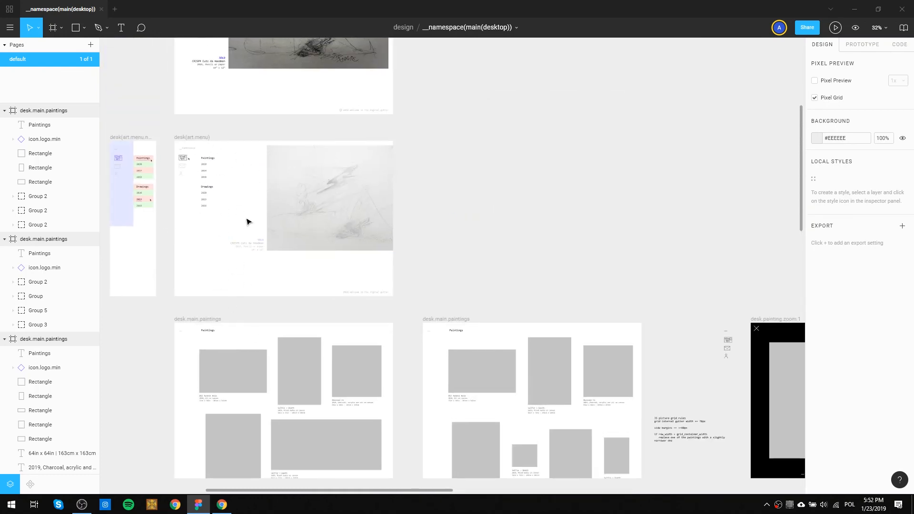
Stack the second and third desk.main.paintings frames below the first in one column at X -720, with Y 3096 and Y 4371.
{"action": "left_click_drag", "start_coordinate": [388, 304], "coordinate": [485, 240]}
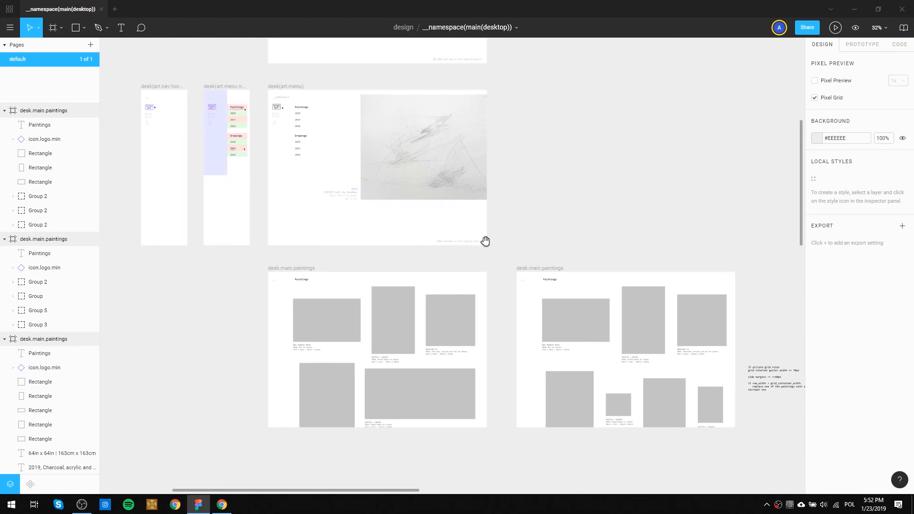
{"action": "left_click_drag", "start_coordinate": [357, 277], "coordinate": [376, 179]}
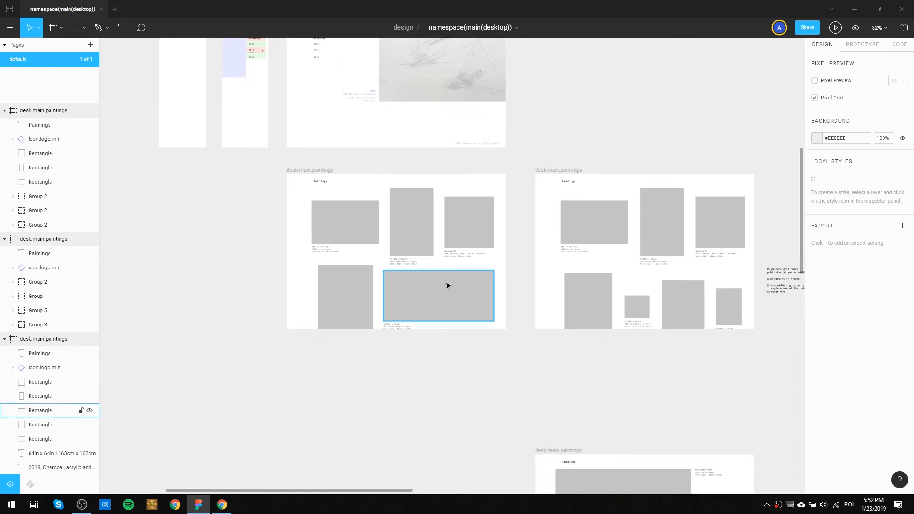
{"action": "scroll", "coordinate": [512, 271], "scroll_direction": "down", "scroll_amount": 5}
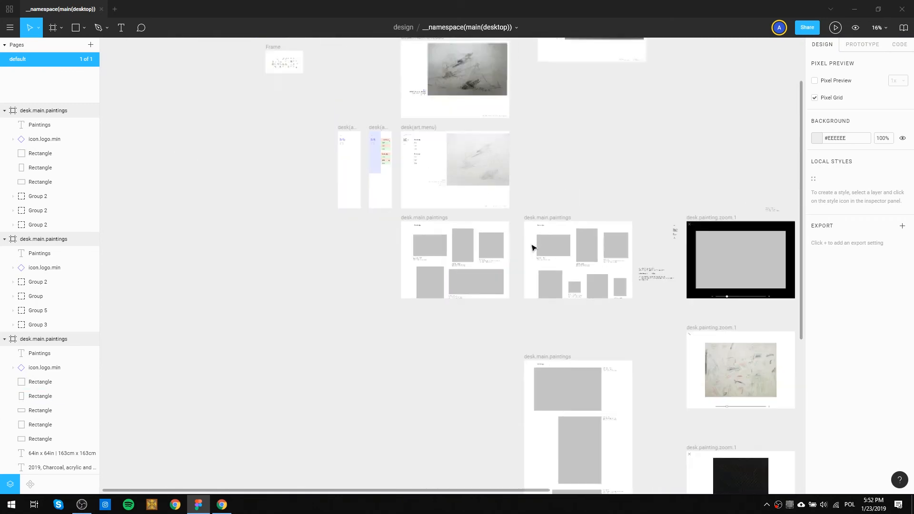
{"action": "mouse_move", "coordinate": [547, 218]}
{"action": "left_mouse_down"}
{"action": "mouse_move", "coordinate": [437, 317]}
{"action": "mouse_move", "coordinate": [431, 302]}
{"action": "mouse_move", "coordinate": [426, 309]}
{"action": "left_mouse_up"}
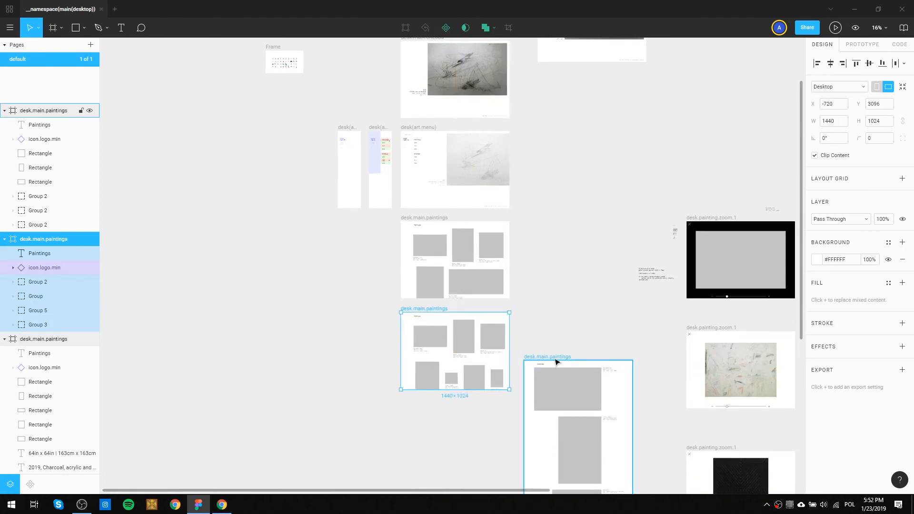
{"action": "mouse_move", "coordinate": [556, 361]}
{"action": "left_mouse_down"}
{"action": "mouse_move", "coordinate": [475, 431]}
{"action": "mouse_move", "coordinate": [431, 406]}
{"action": "left_mouse_up"}
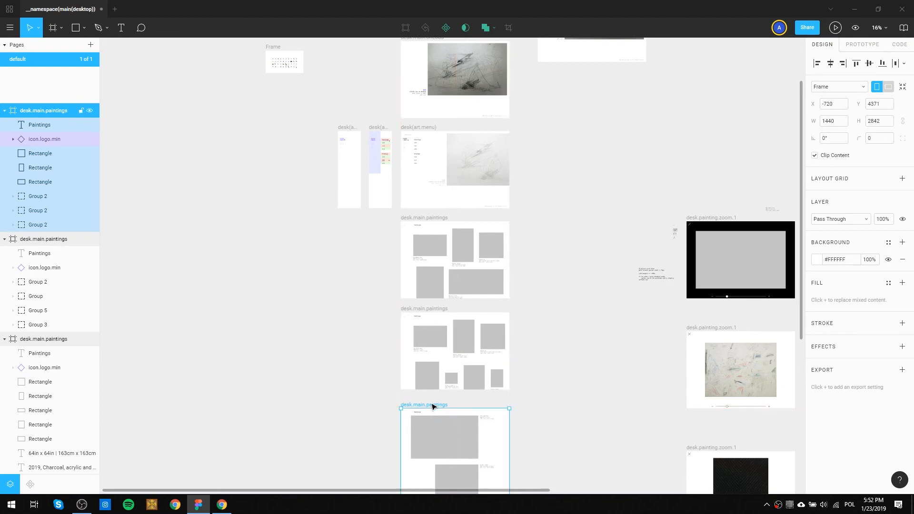
{"action": "left_click", "coordinate": [542, 399]}
{"action": "left_click_drag", "start_coordinate": [537, 402], "coordinate": [532, 343]}
Move the Paintings heading in the first desk.main.paintings frame to X 164, Y 42, flush with the artwork's left edge.
{"action": "scroll", "coordinate": [457, 241], "scroll_direction": "up", "scroll_amount": 3}
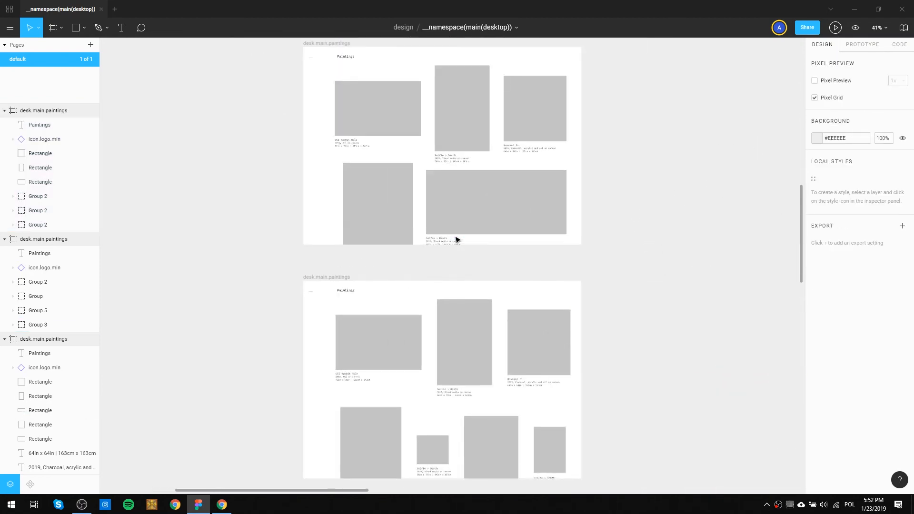
{"action": "left_click_drag", "start_coordinate": [451, 114], "coordinate": [436, 291]}
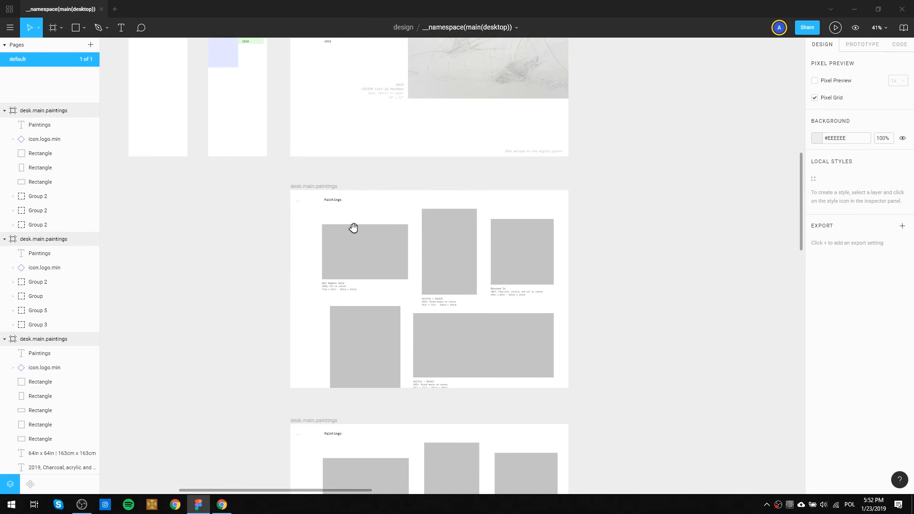
{"action": "mouse_move", "coordinate": [342, 202]}
{"action": "left_mouse_down"}
{"action": "mouse_move", "coordinate": [367, 284]}
{"action": "mouse_move", "coordinate": [345, 330]}
{"action": "left_mouse_up"}
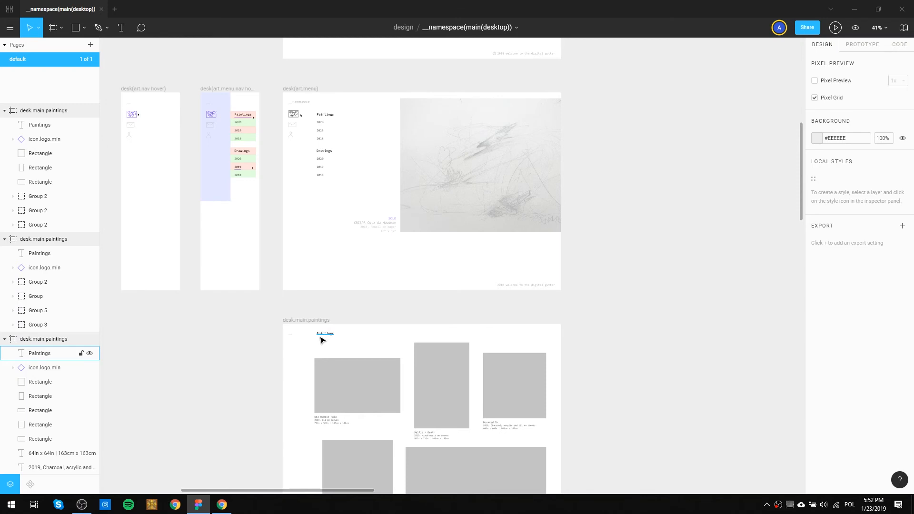
{"action": "scroll", "coordinate": [322, 340], "scroll_direction": "up", "scroll_amount": 5}
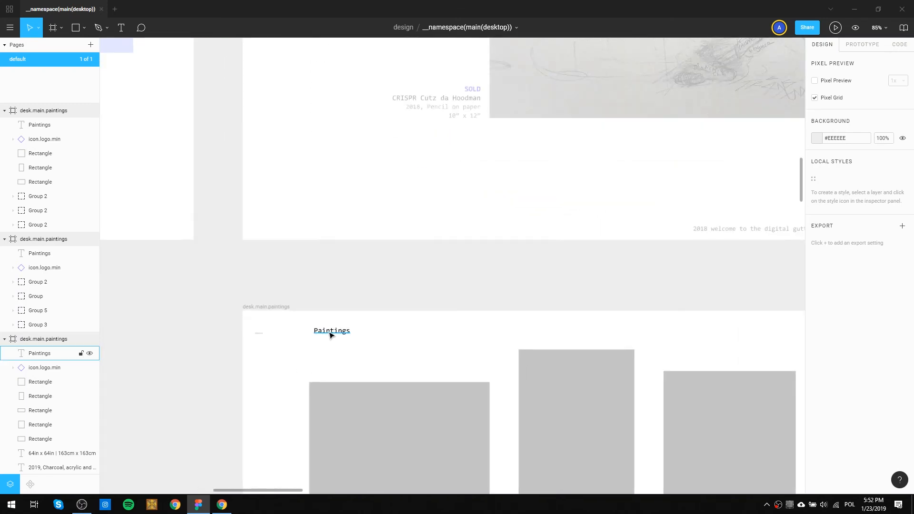
{"action": "left_click_drag", "start_coordinate": [332, 335], "coordinate": [326, 339]}
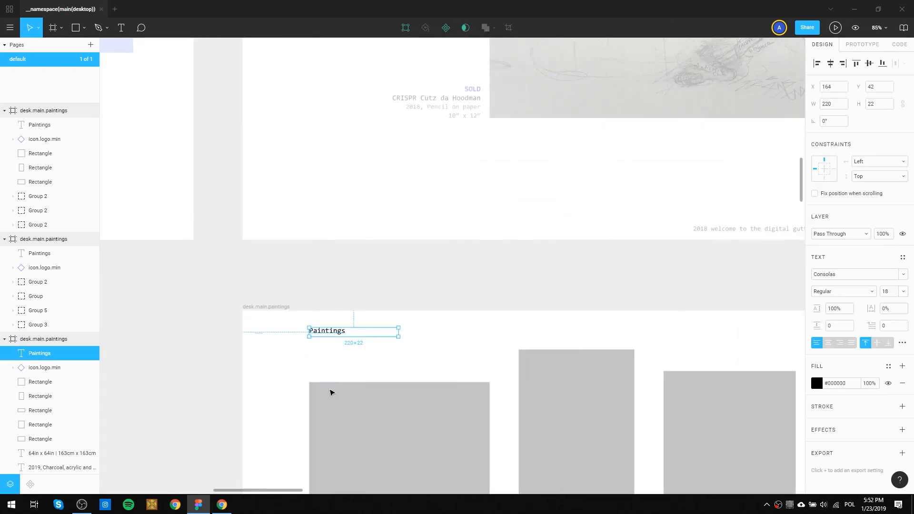
Replace the Paintings heading in the second desk.main.paintings frame with a copy of the first frame's aligned heading.
{"action": "scroll", "coordinate": [352, 424], "scroll_direction": "up", "scroll_amount": 4}
{"action": "scroll", "coordinate": [395, 226], "scroll_direction": "down", "scroll_amount": 5}
{"action": "left_click", "coordinate": [322, 243]}
{"action": "key", "text": "ctrl+v"}
{"action": "key", "text": "Delete"}
{"action": "key", "text": "Delete"}
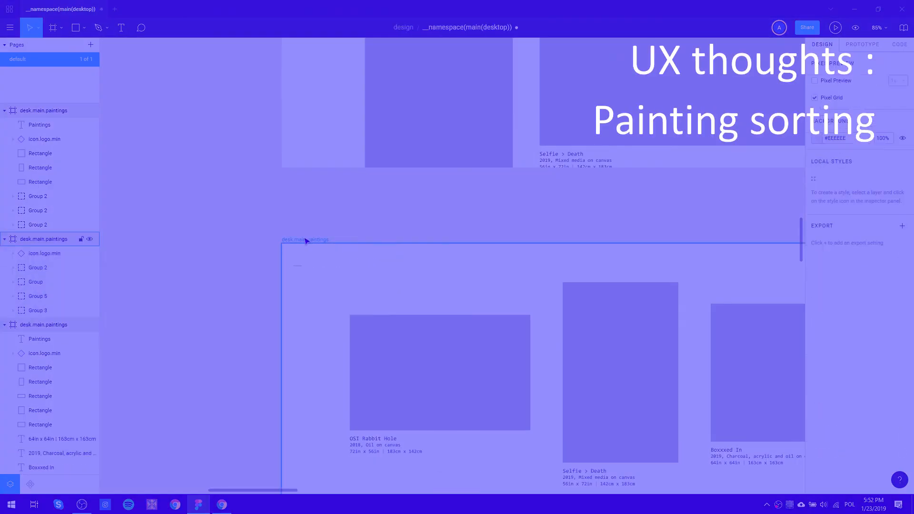
{"action": "left_click", "coordinate": [306, 241]}
{"action": "key", "text": "ctrl+v"}
{"action": "left_click", "coordinate": [233, 332]}
Replace the Paintings heading in the tall single-column desk.main.paintings frame with the copied aligned heading.
{"action": "left_click_drag", "start_coordinate": [295, 441], "coordinate": [327, 82]}
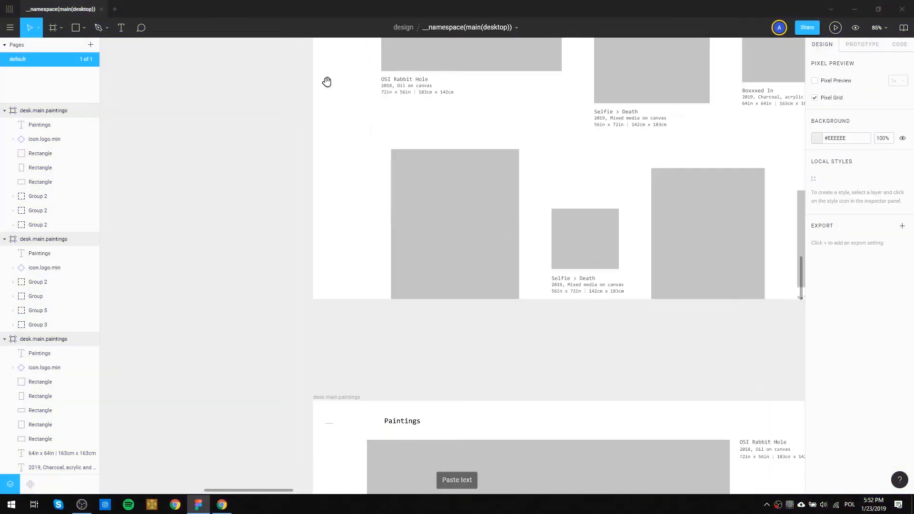
{"action": "scroll", "coordinate": [328, 119], "scroll_direction": "down", "scroll_amount": 3}
{"action": "left_click", "coordinate": [364, 293]}
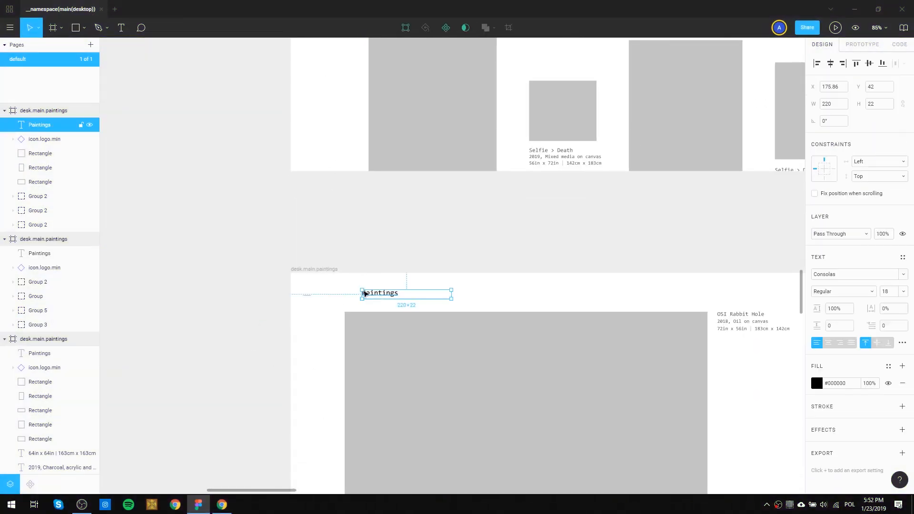
{"action": "key", "text": "ctrl+x"}
{"action": "left_click", "coordinate": [327, 270]}
{"action": "key", "text": "ctrl+v"}
{"action": "left_click", "coordinate": [381, 244]}
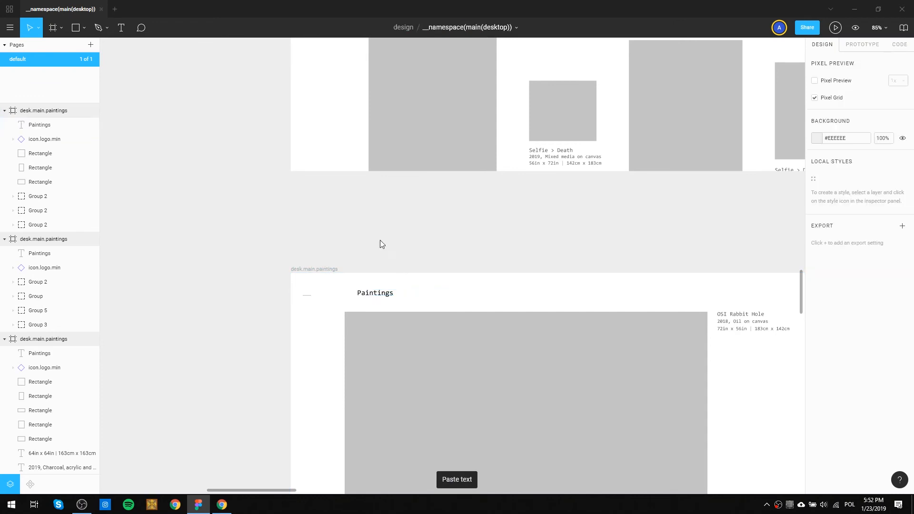
Compare the painting layouts, spacing and heading alignment of the three desk.main.paintings frames with the menu screens above them.
{"action": "scroll", "coordinate": [374, 287], "scroll_direction": "down", "scroll_amount": 3}
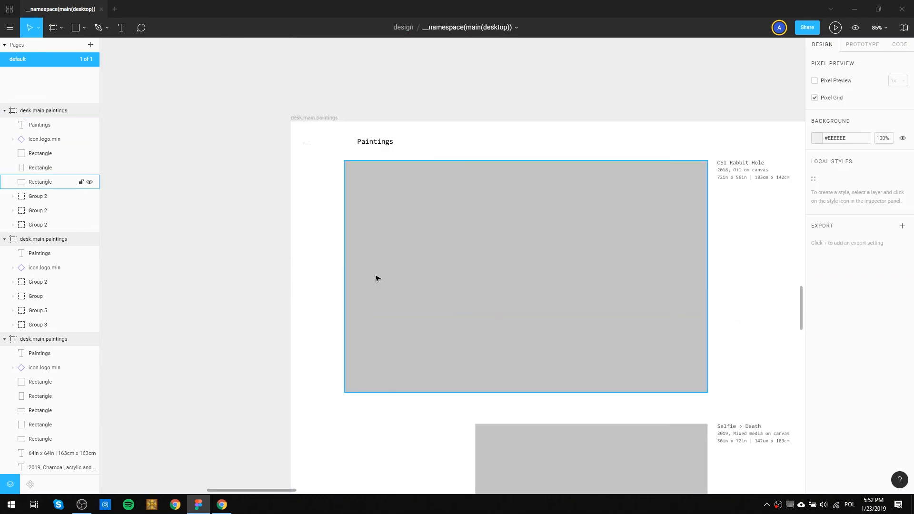
{"action": "scroll", "coordinate": [376, 278], "scroll_direction": "down", "scroll_amount": 10}
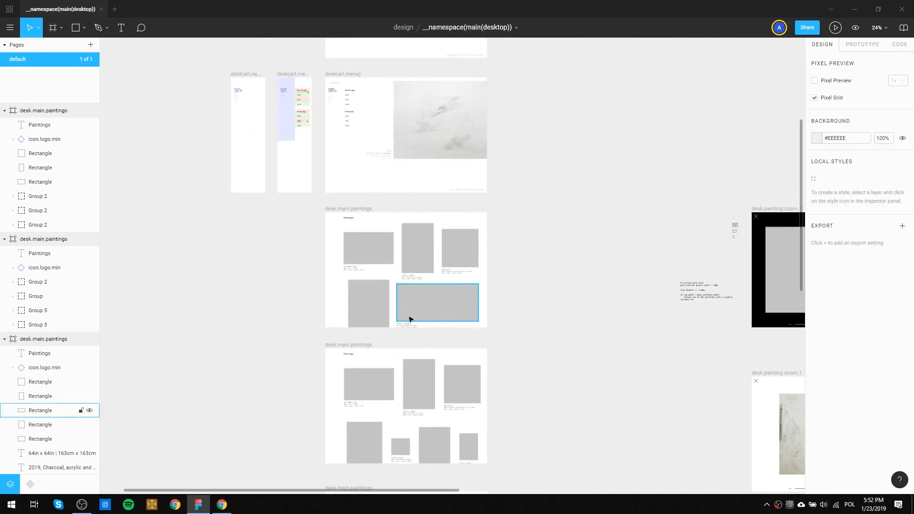
{"action": "scroll", "coordinate": [391, 291], "scroll_direction": "up", "scroll_amount": 5}
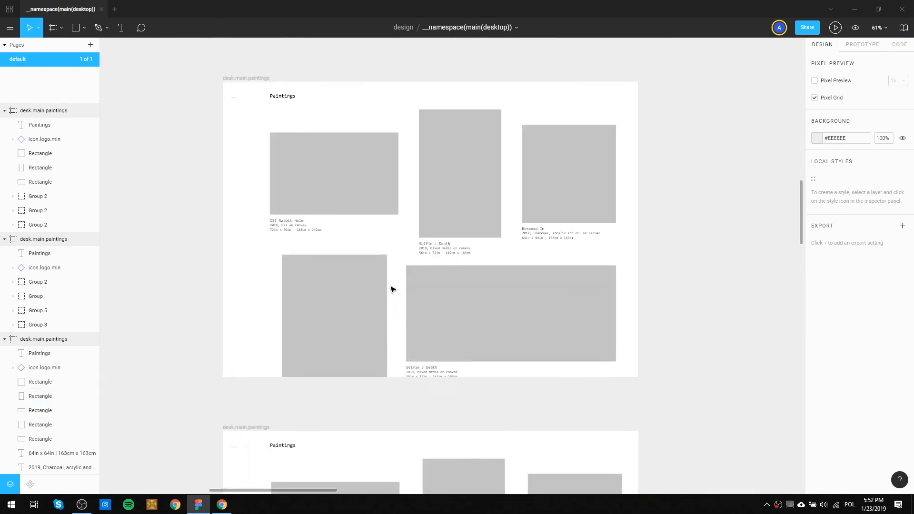
{"action": "scroll", "coordinate": [391, 289], "scroll_direction": "up", "scroll_amount": 2}
{"action": "scroll", "coordinate": [319, 179], "scroll_direction": "down", "scroll_amount": 4}
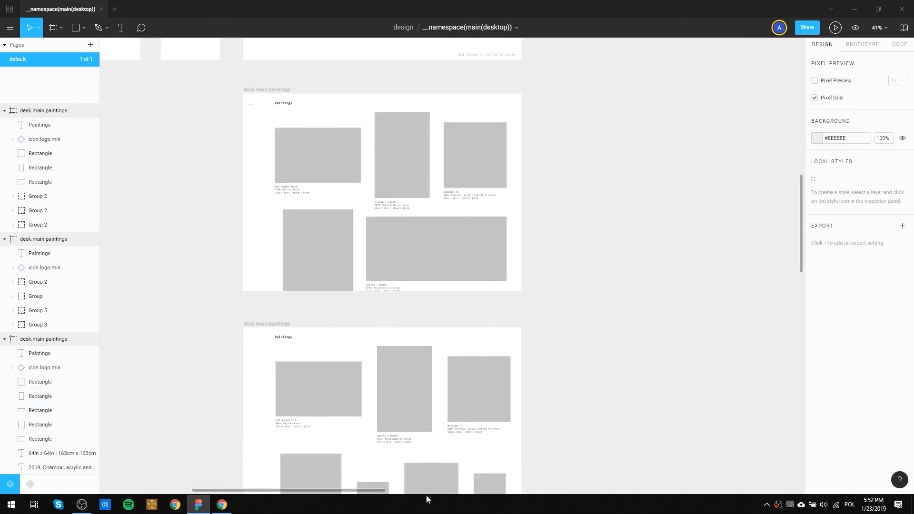
{"action": "left_click_drag", "start_coordinate": [311, 143], "coordinate": [361, 296]}
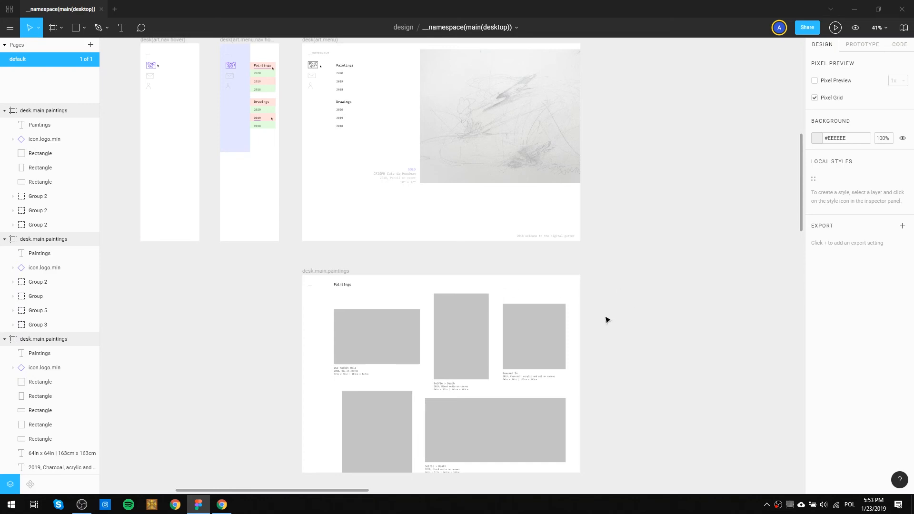
{"action": "scroll", "coordinate": [380, 163], "scroll_direction": "down", "scroll_amount": 8}
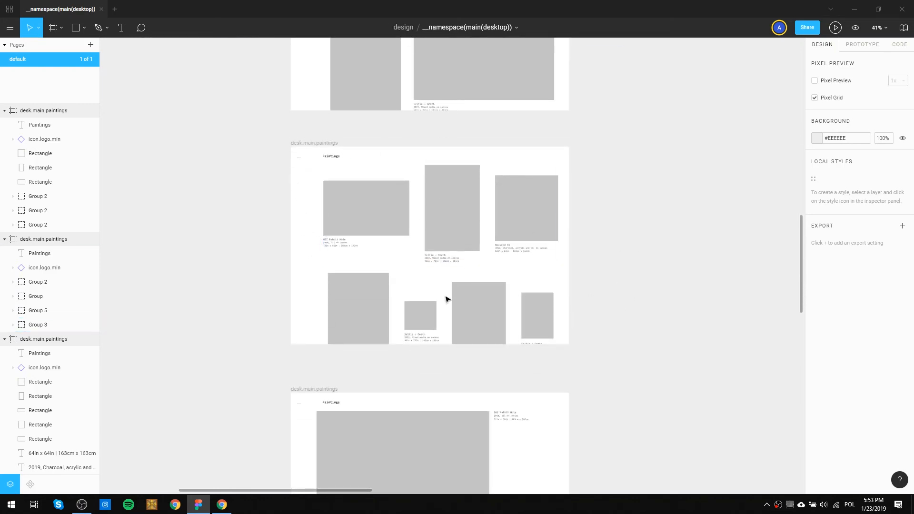
{"action": "scroll", "coordinate": [456, 287], "scroll_direction": "down", "scroll_amount": 8}
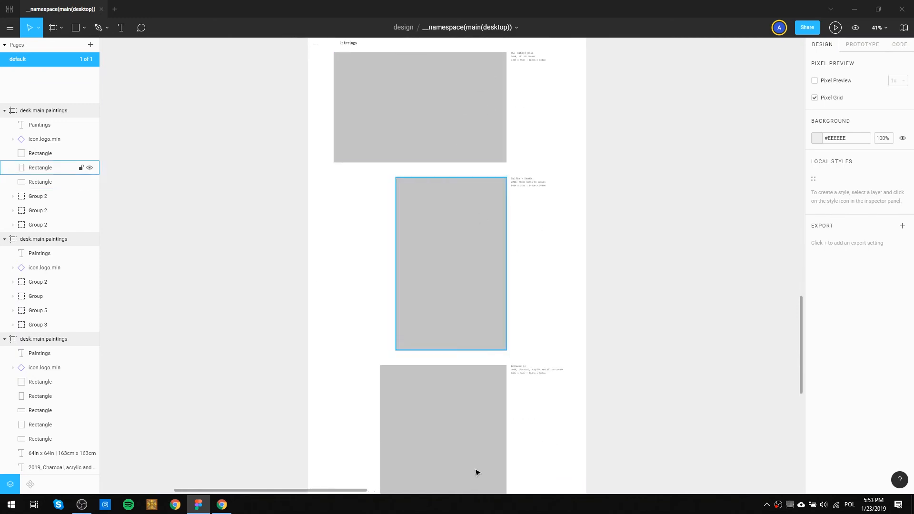
{"action": "scroll", "coordinate": [533, 285], "scroll_direction": "up", "scroll_amount": 4}
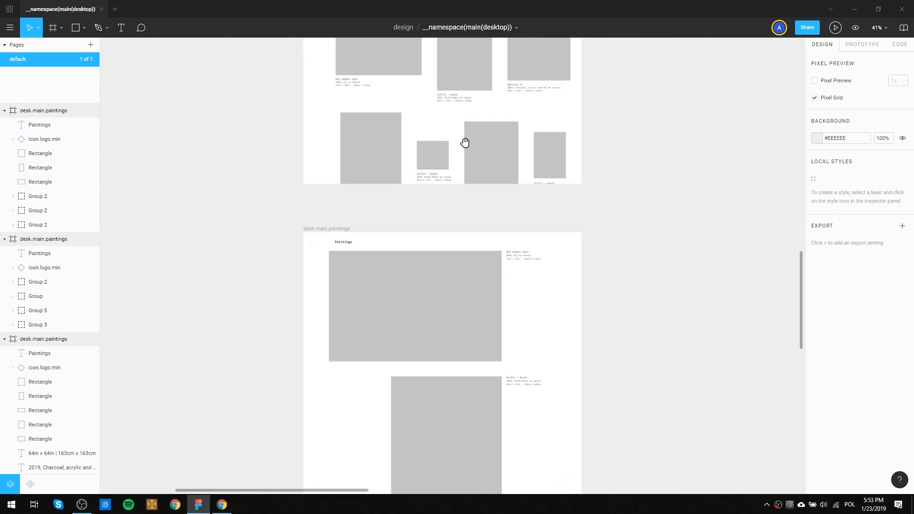
{"action": "scroll", "coordinate": [491, 459], "scroll_direction": "up", "scroll_amount": 8}
{"action": "scroll", "coordinate": [479, 195], "scroll_direction": "down", "scroll_amount": 3}
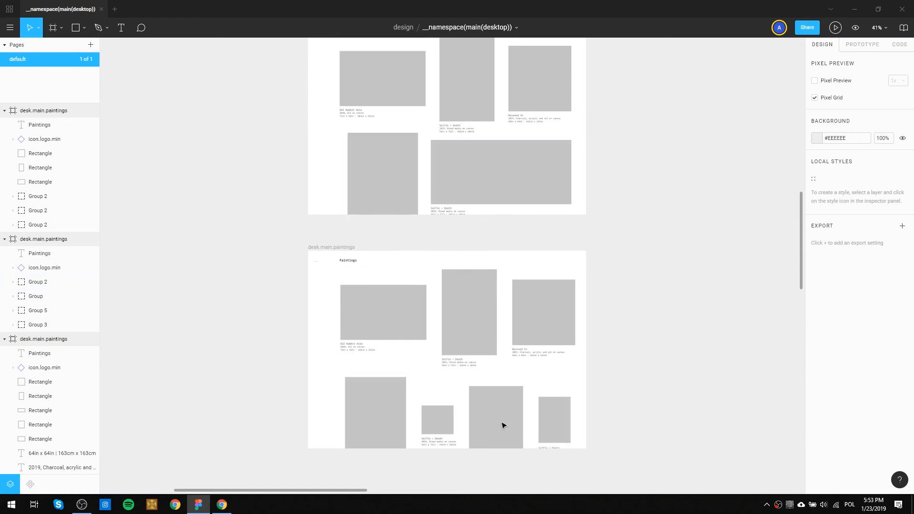
{"action": "scroll", "coordinate": [559, 236], "scroll_direction": "up", "scroll_amount": 1}
{"action": "left_click_drag", "start_coordinate": [559, 236], "coordinate": [565, 213]}
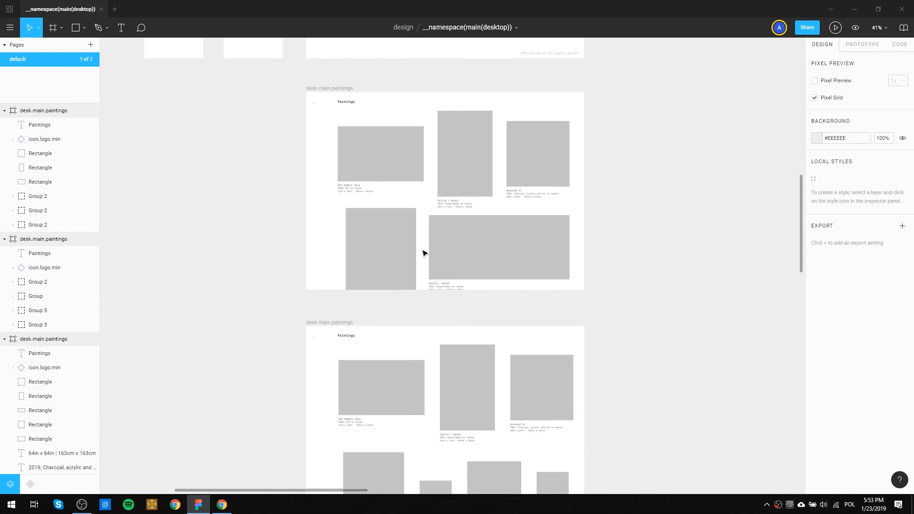
Narrow the wide lower painting placeholder in the first desk.main.paintings frame by pulling in its right edge.
{"action": "left_click", "coordinate": [541, 237]}
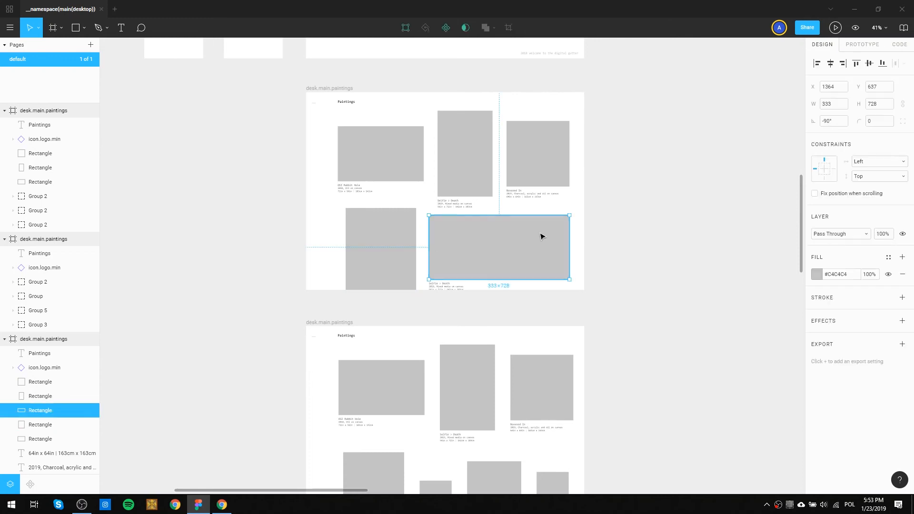
{"action": "left_click_drag", "start_coordinate": [569, 248], "coordinate": [552, 247]}
{"action": "left_click", "coordinate": [594, 263]}
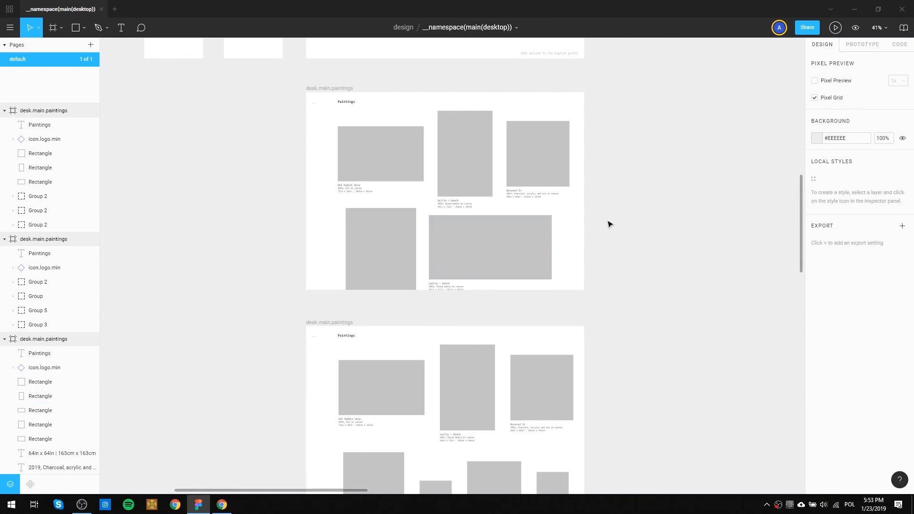
Examine the painting grid's row widths, gutters and captions across the first and second desk.main.paintings frames.
{"action": "mouse_move", "coordinate": [605, 311]}
{"action": "left_mouse_down"}
{"action": "mouse_move", "coordinate": [611, 258]}
{"action": "mouse_move", "coordinate": [598, 306]}
{"action": "left_mouse_up"}
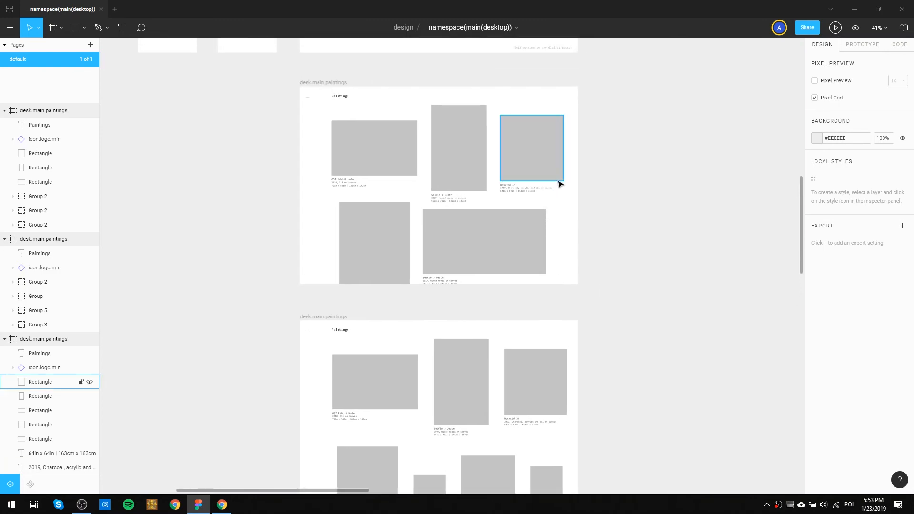
{"action": "left_click_drag", "start_coordinate": [423, 109], "coordinate": [451, 365]}
{"action": "left_click_drag", "start_coordinate": [475, 436], "coordinate": [584, 467]}
{"action": "scroll", "coordinate": [513, 281], "scroll_direction": "up", "scroll_amount": 3, "text": "ctrl"}
{"action": "left_click_drag", "start_coordinate": [555, 370], "coordinate": [497, 40]}
{"action": "left_click_drag", "start_coordinate": [607, 328], "coordinate": [446, 217]}
{"action": "left_click_drag", "start_coordinate": [518, 211], "coordinate": [501, 301]}
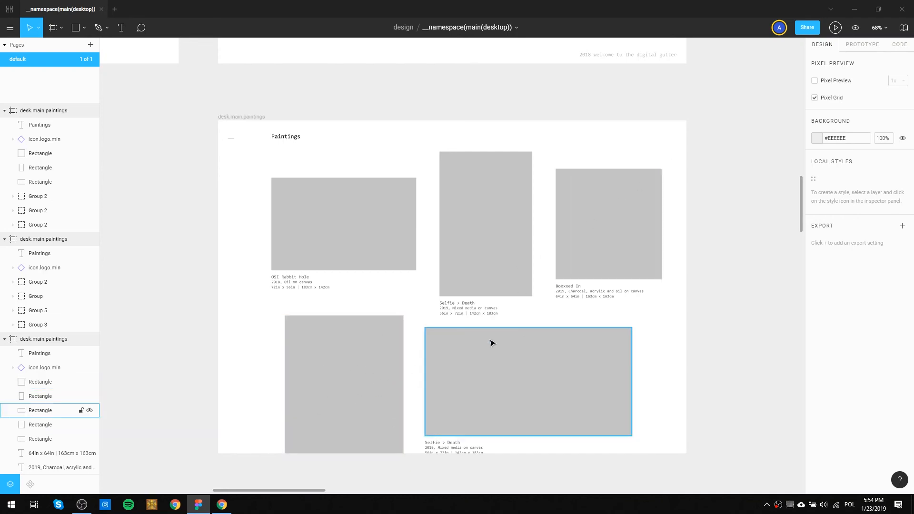
Switch to Chrome, search Google for "library sortin filter thumbnail grid" and look through the results.
{"action": "left_click", "coordinate": [220, 508]}
{"action": "left_click", "coordinate": [231, 26]}
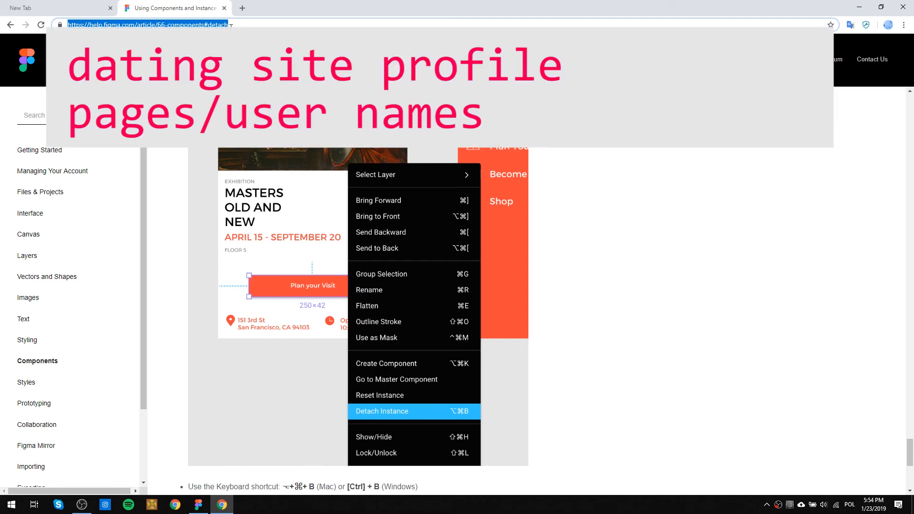
{"action": "type", "text": "library sol"}
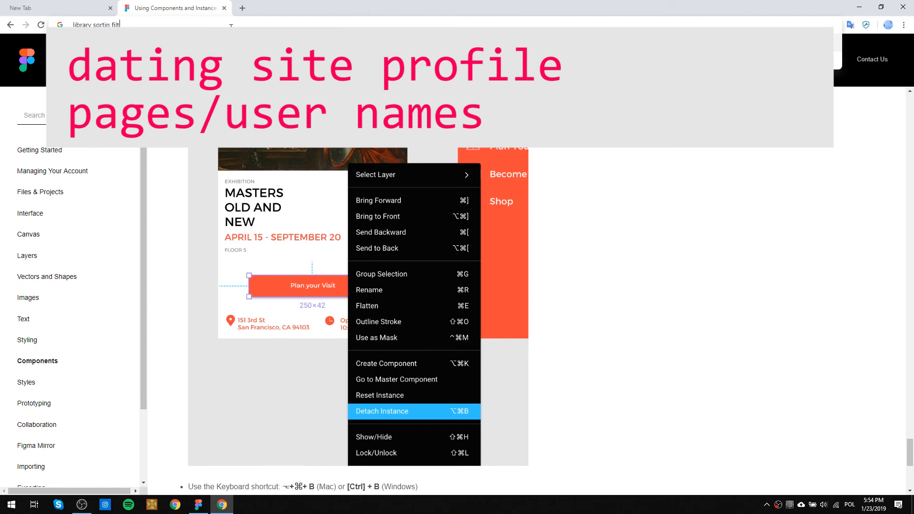
{"action": "type", "text": "tin filter thumbnail grid"}
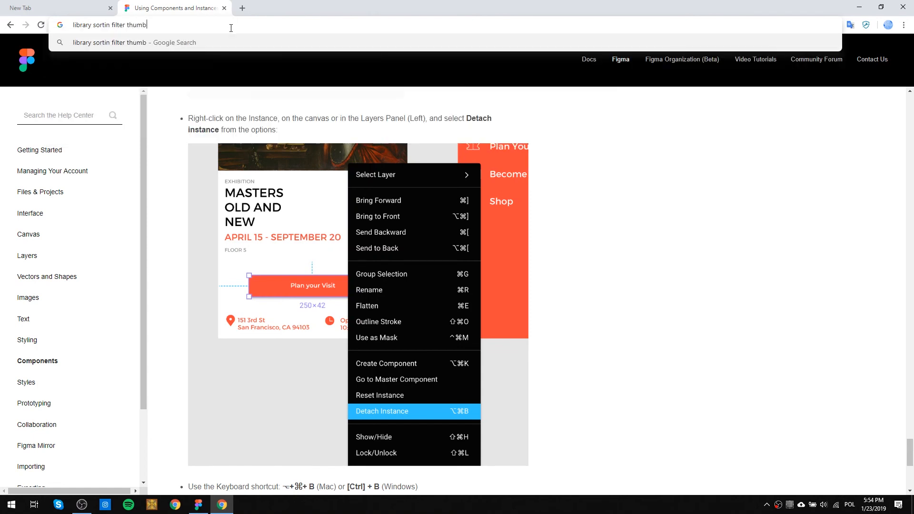
{"action": "key", "text": "Return"}
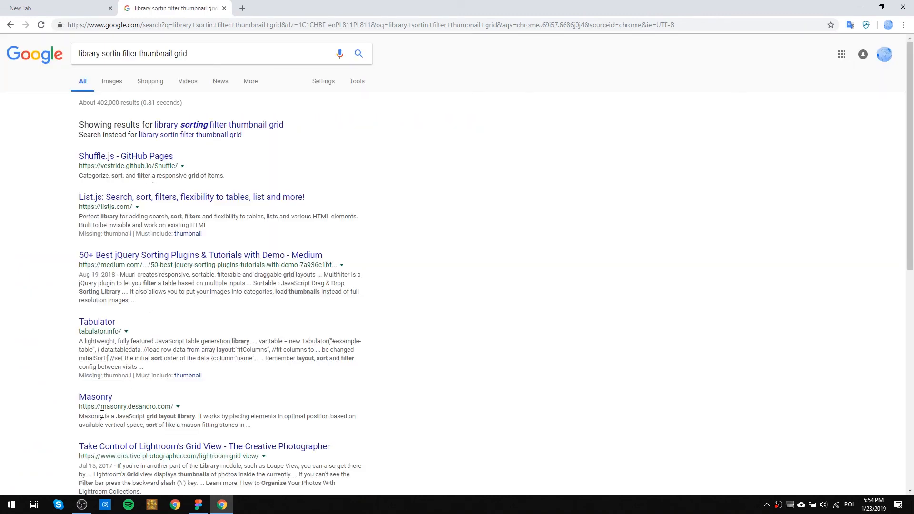
{"action": "scroll", "coordinate": [94, 393], "scroll_direction": "down", "scroll_amount": 3}
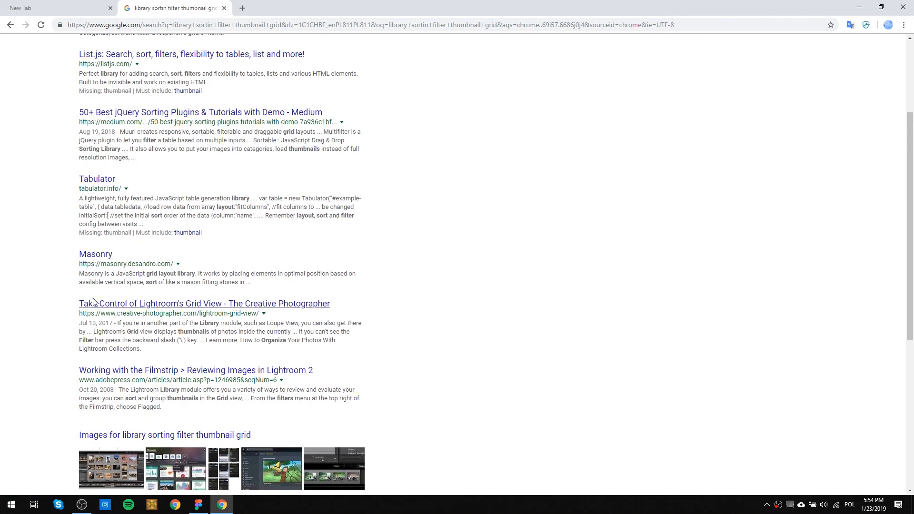
{"action": "scroll", "coordinate": [132, 212], "scroll_direction": "up", "scroll_amount": 3}
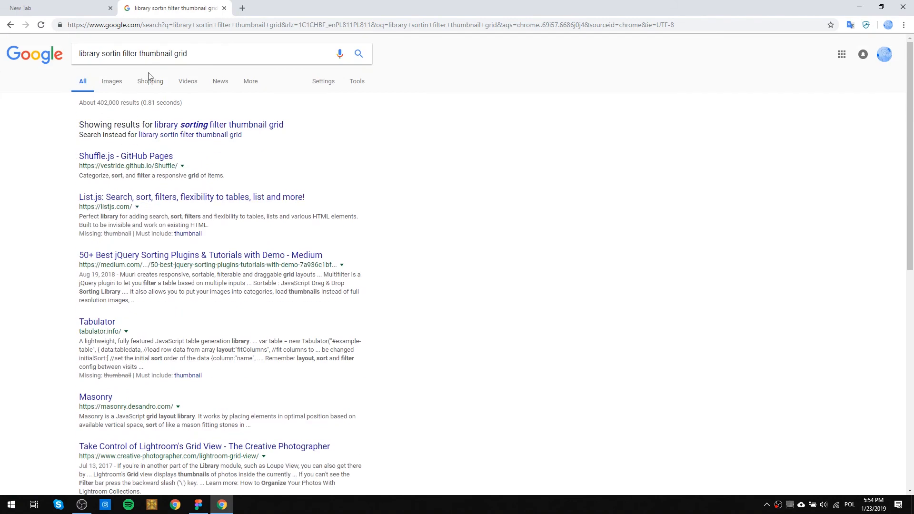
Refine the Google search by adding "meta" to the query.
{"action": "left_click", "coordinate": [214, 56]}
{"action": "type", "text": "meta"}
{"action": "key", "text": "Return"}
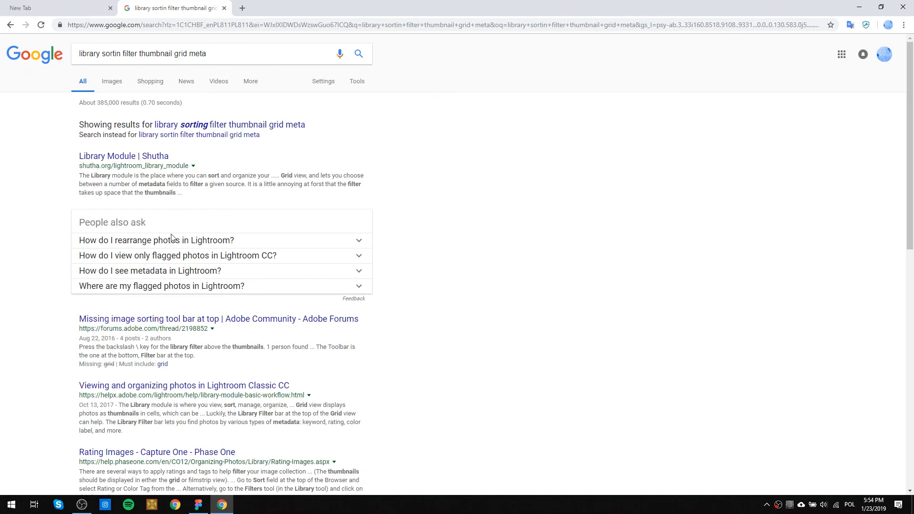
Look through the results of the query containing "meta" and go back to the previous Google results.
{"action": "scroll", "coordinate": [143, 330], "scroll_direction": "down", "scroll_amount": 5}
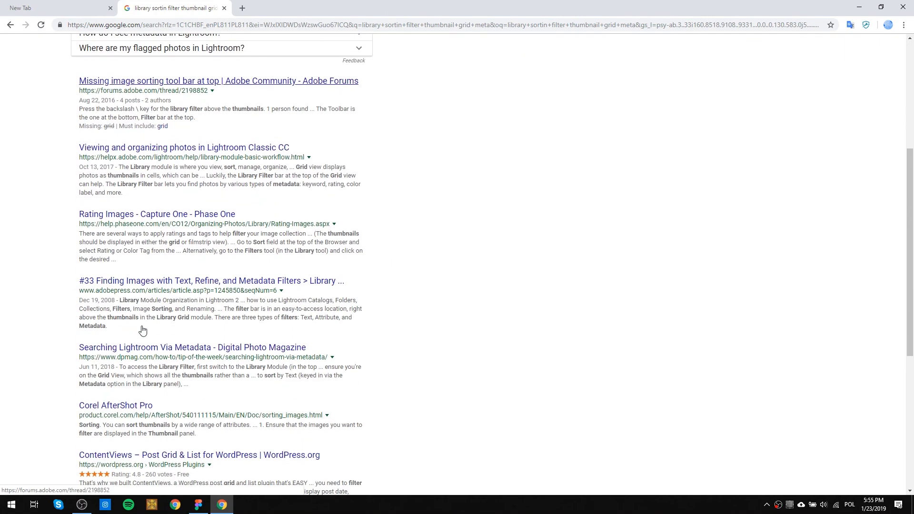
{"action": "scroll", "coordinate": [151, 338], "scroll_direction": "up", "scroll_amount": 5}
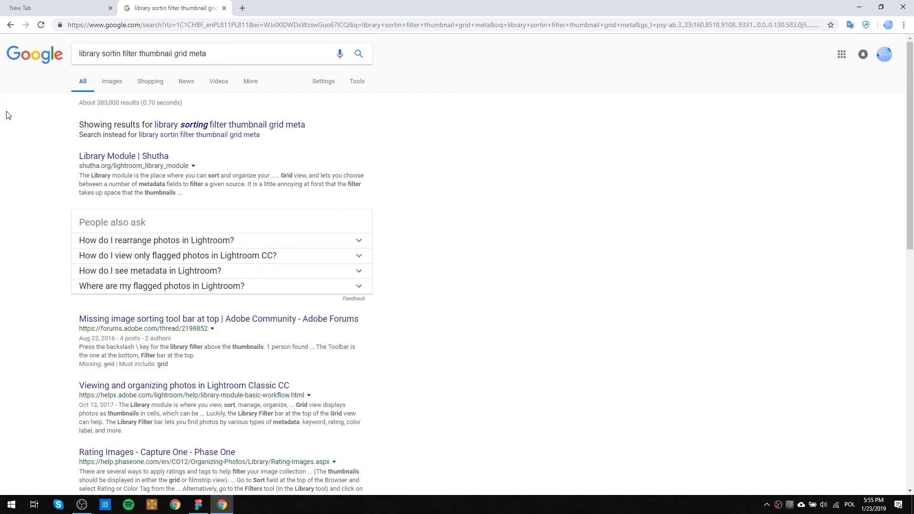
{"action": "left_click", "coordinate": [11, 26]}
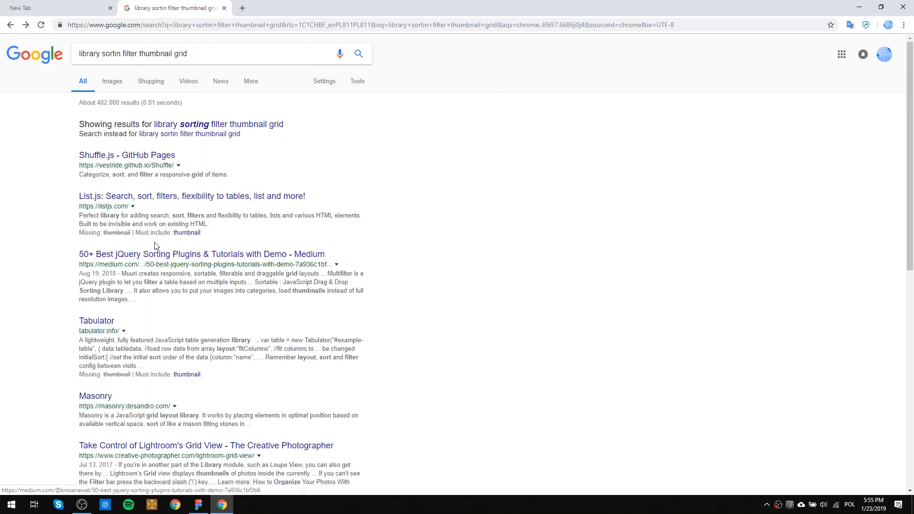
Open the Masonry result in a new tab and examine the example layouts on its home page.
{"action": "left_click", "coordinate": [125, 405]}
{"action": "scroll", "coordinate": [228, 400], "scroll_direction": "down", "scroll_amount": 3}
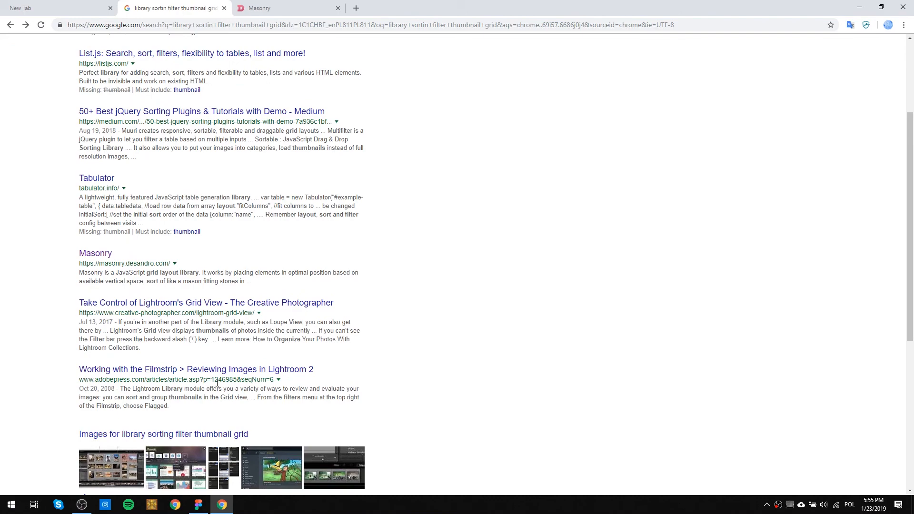
{"action": "left_click", "coordinate": [264, 7]}
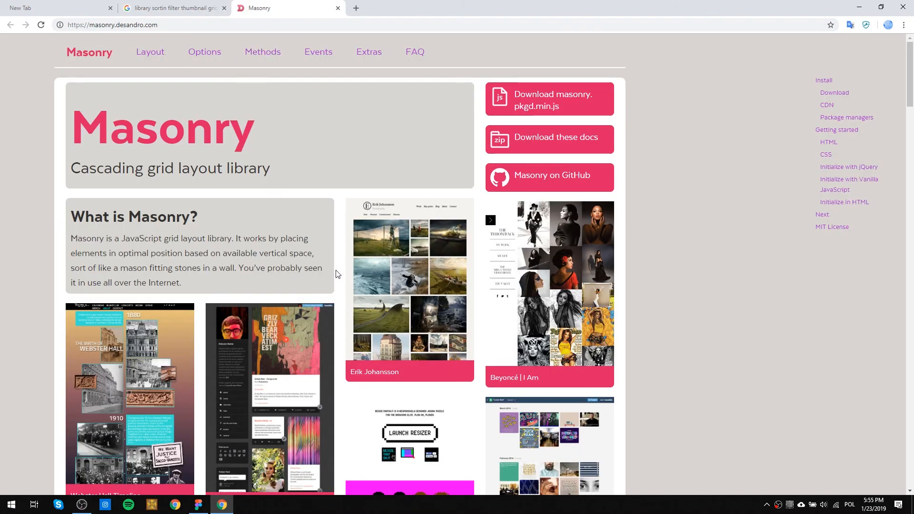
{"action": "scroll", "coordinate": [337, 274], "scroll_direction": "down", "scroll_amount": 5}
{"action": "scroll", "coordinate": [314, 285], "scroll_direction": "down", "scroll_amount": 4}
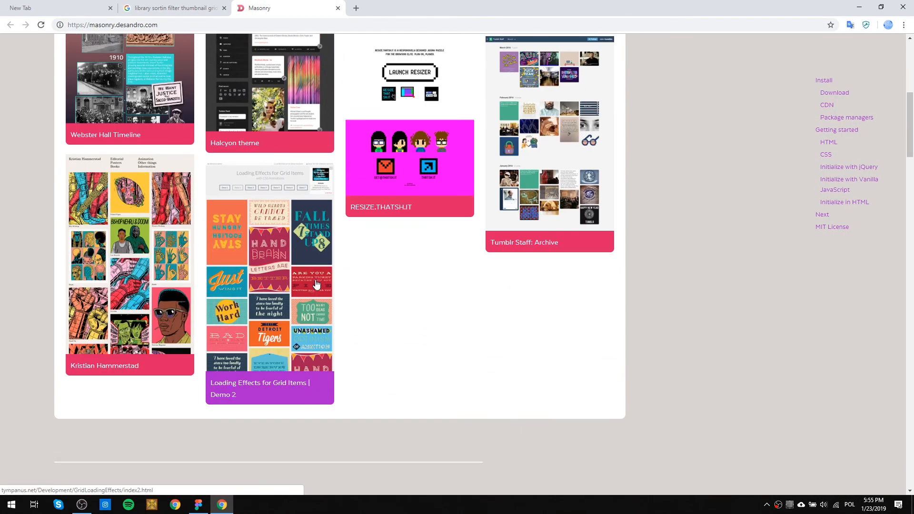
{"action": "scroll", "coordinate": [284, 303], "scroll_direction": "up", "scroll_amount": 5}
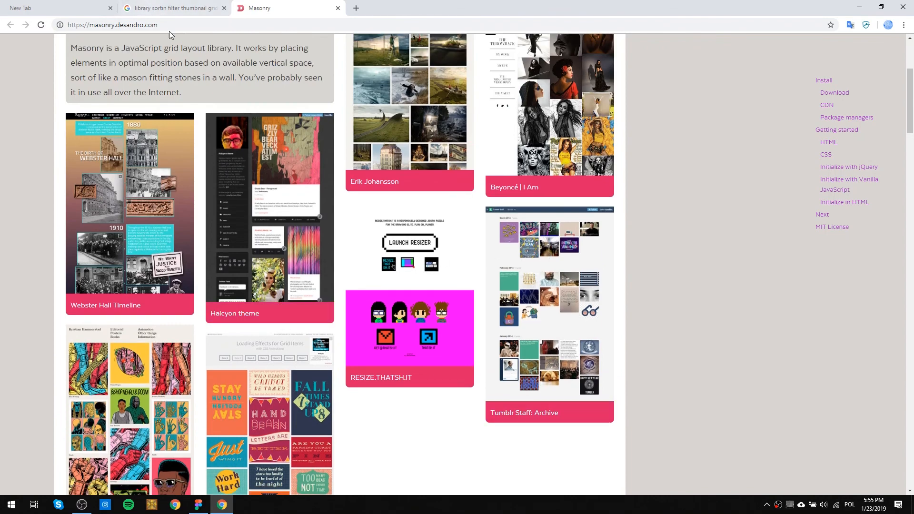
{"action": "scroll", "coordinate": [238, 161], "scroll_direction": "up", "scroll_amount": 3}
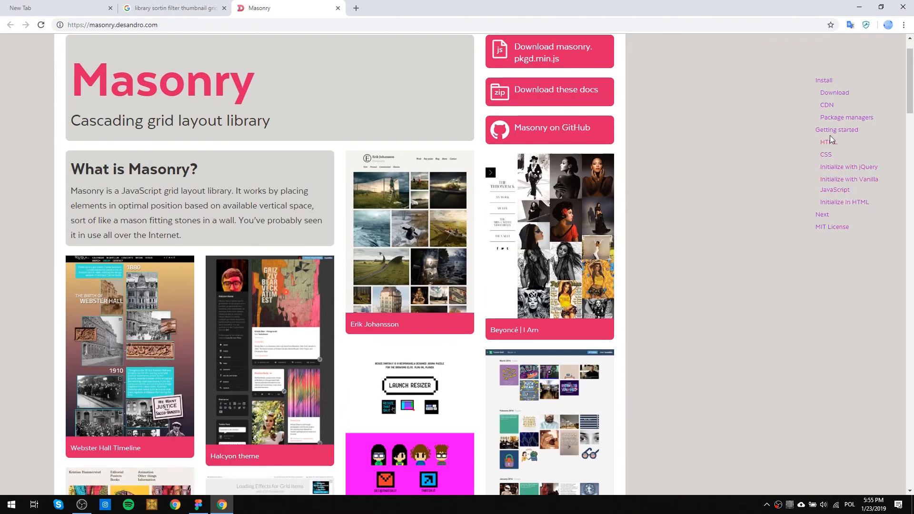
{"action": "scroll", "coordinate": [747, 214], "scroll_direction": "up", "scroll_amount": 1}
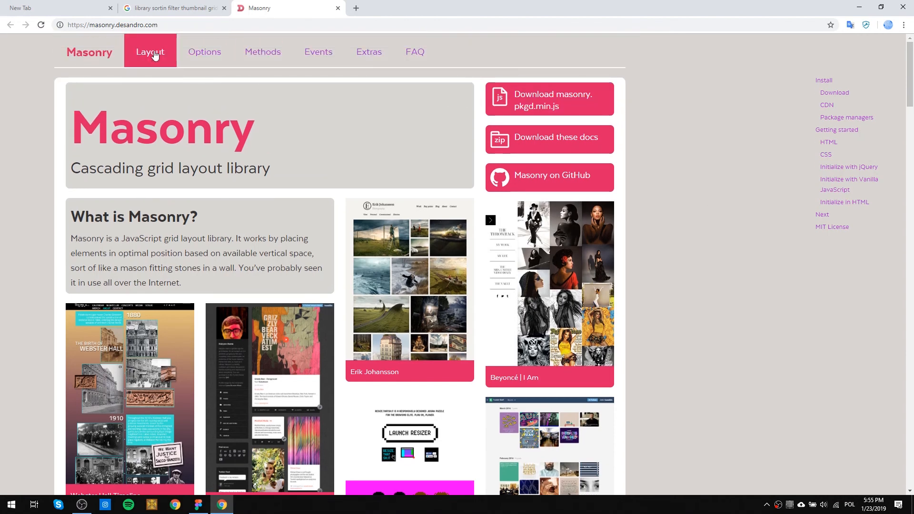
Browse Masonry's Methods, Options, Layout and Events documentation pages.
{"action": "left_click", "coordinate": [269, 54]}
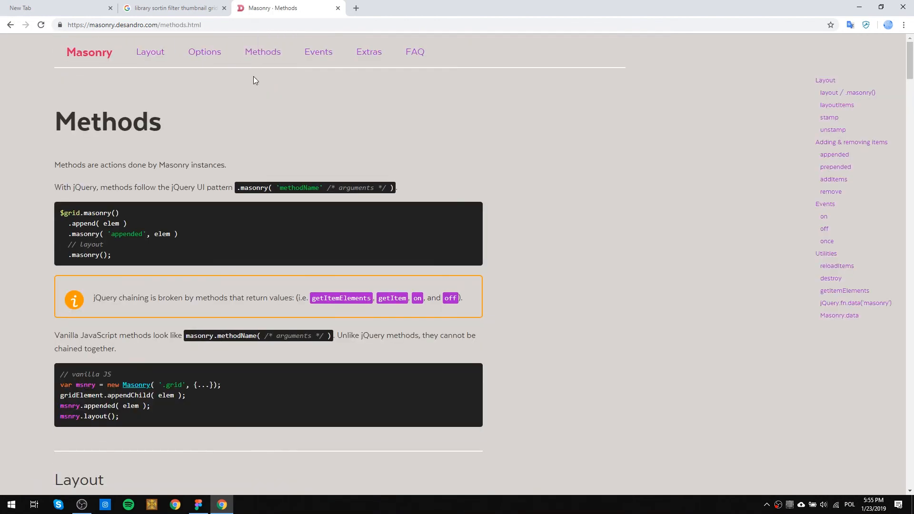
{"action": "left_click", "coordinate": [206, 50]}
{"action": "left_click", "coordinate": [152, 51]}
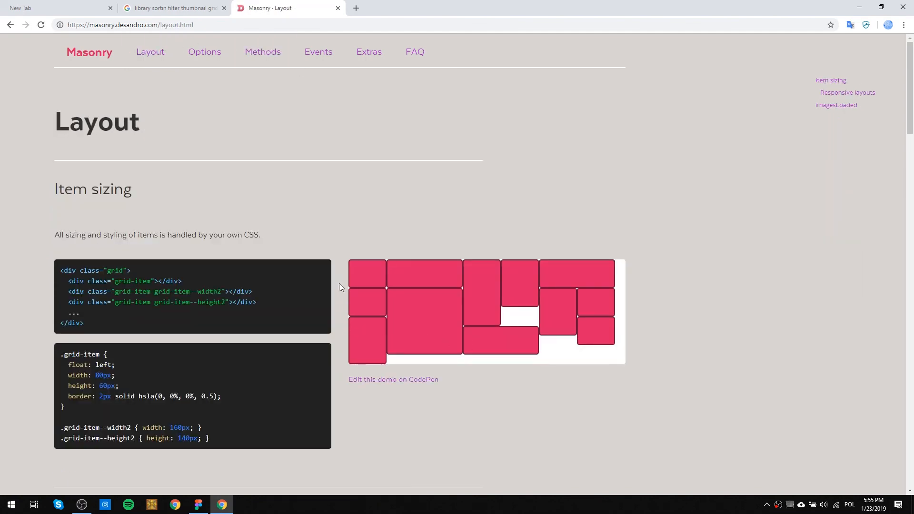
{"action": "left_click", "coordinate": [307, 52]}
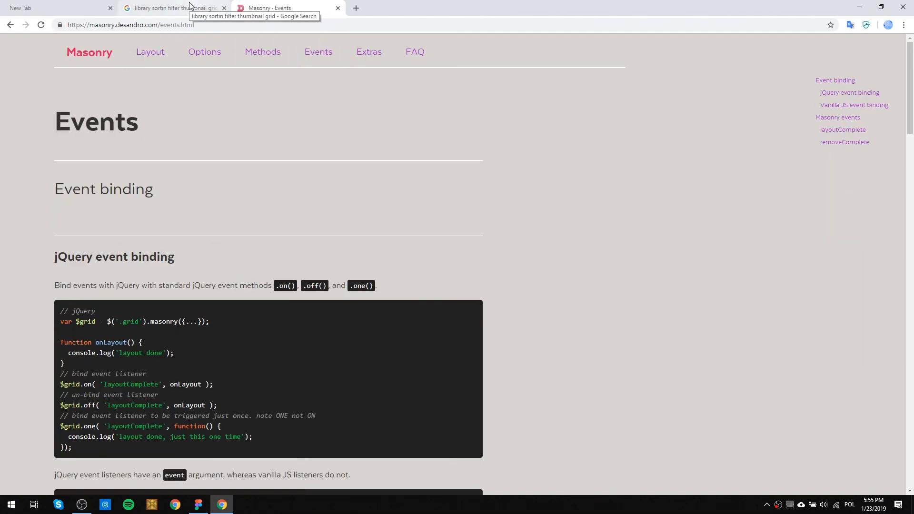
Open the Tabulator site from the Google results, try filtering its demo table by "ala", clear the filter and review the sample code.
{"action": "left_click", "coordinate": [189, 7]}
{"action": "left_click", "coordinate": [104, 183]}
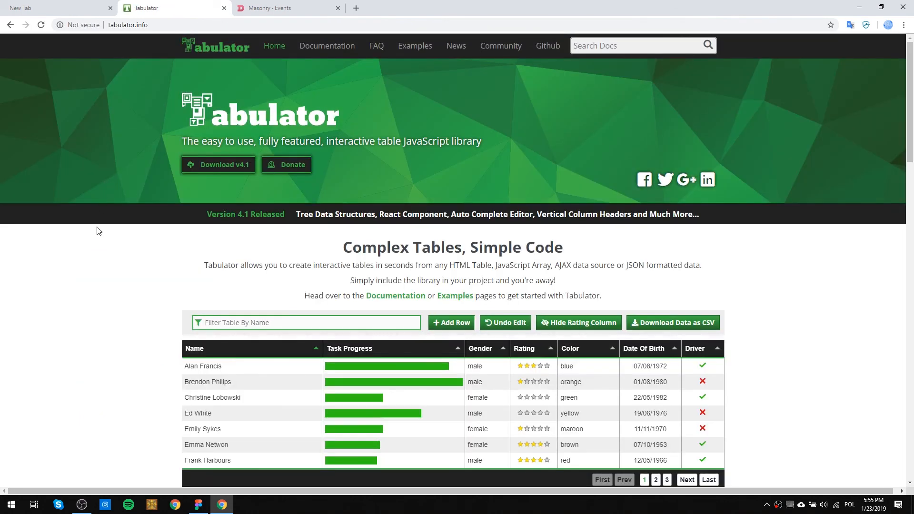
{"action": "scroll", "coordinate": [526, 257], "scroll_direction": "down", "scroll_amount": 3}
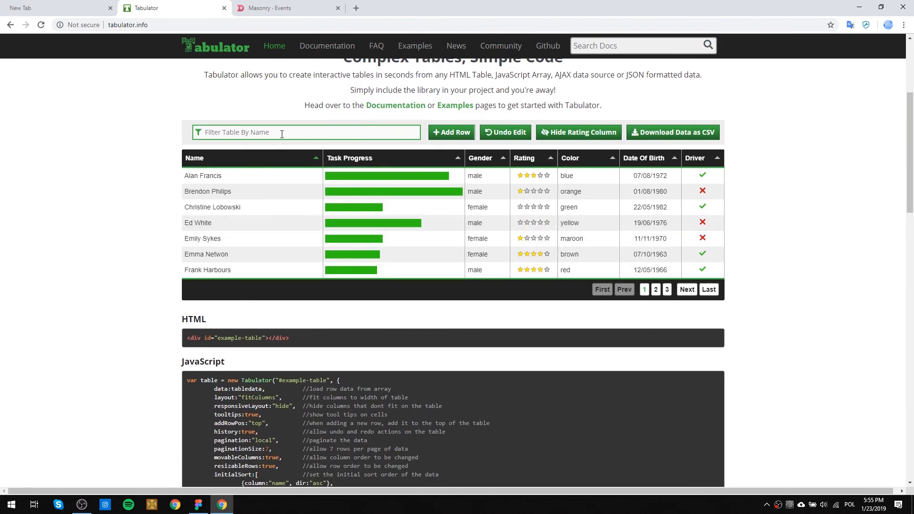
{"action": "type", "text": "ala"}
{"action": "key", "text": "BackSpace"}
{"action": "scroll", "coordinate": [364, 159], "scroll_direction": "down", "scroll_amount": 6}
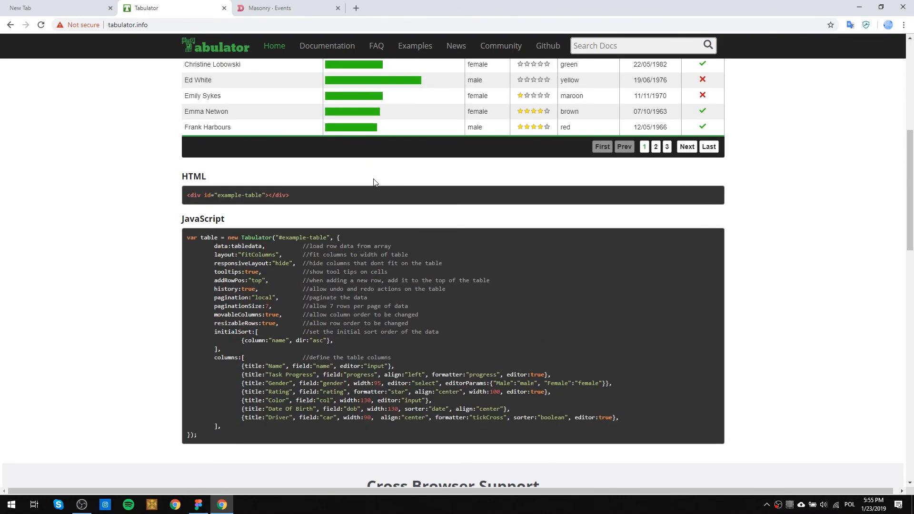
{"action": "scroll", "coordinate": [375, 184], "scroll_direction": "up", "scroll_amount": 5}
{"action": "scroll", "coordinate": [375, 183], "scroll_direction": "up", "scroll_amount": 4}
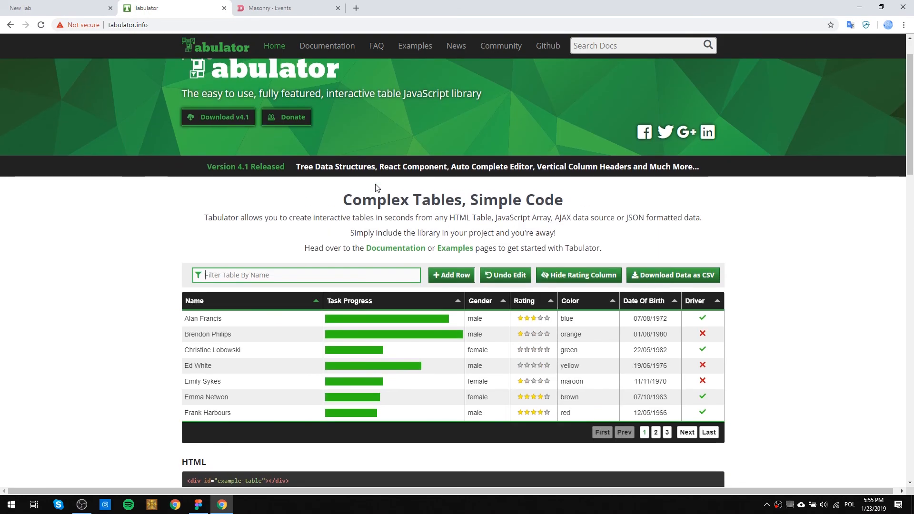
Return to the Google results and search for "masonry.js alternative".
{"action": "left_click", "coordinate": [12, 28]}
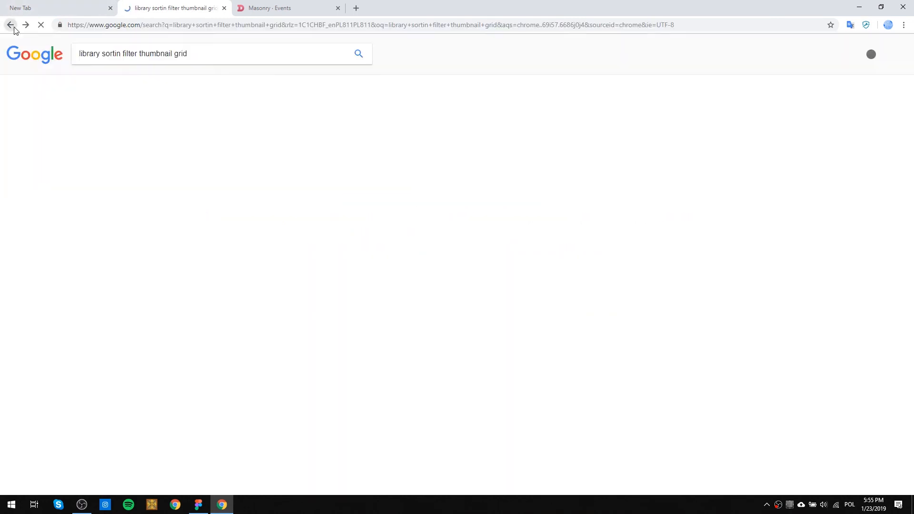
{"action": "scroll", "coordinate": [159, 152], "scroll_direction": "up", "scroll_amount": 1}
{"action": "scroll", "coordinate": [159, 151], "scroll_direction": "up", "scroll_amount": 2}
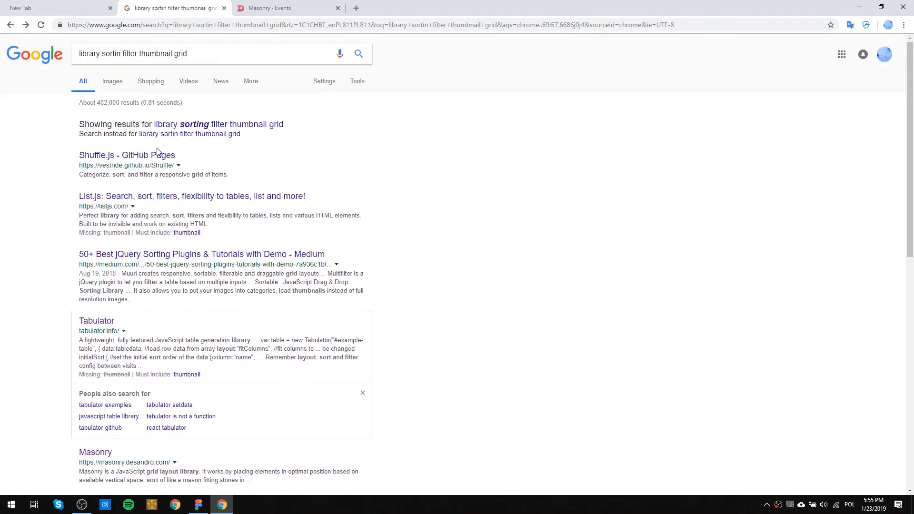
{"action": "triple_click", "coordinate": [130, 58]}
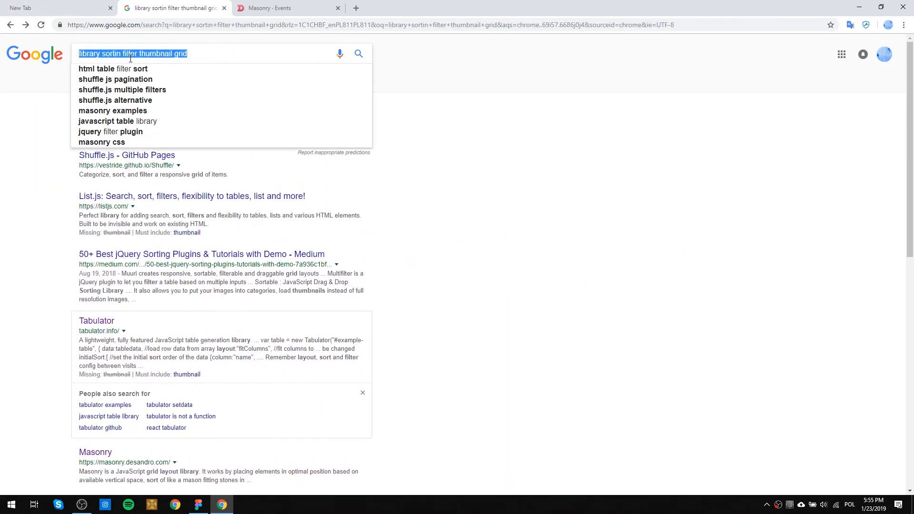
{"action": "type", "text": "masonr"}
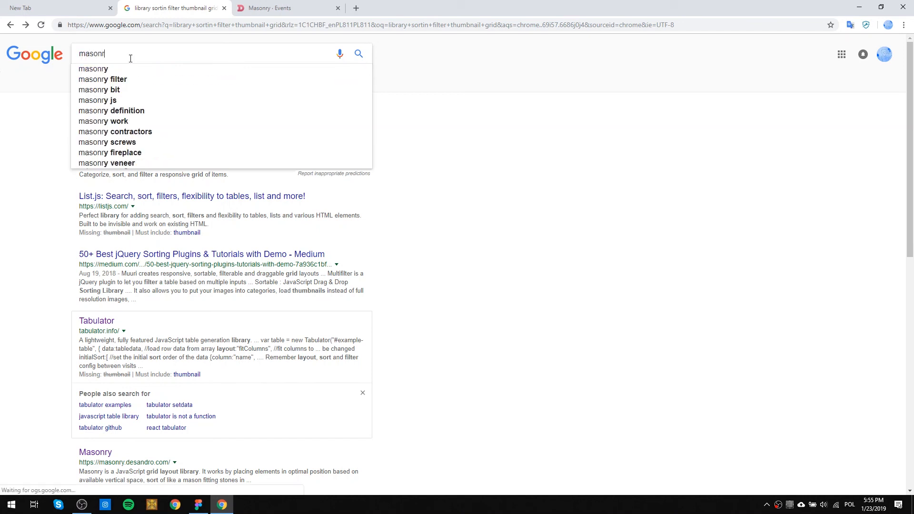
{"action": "type", "text": "y.js al"}
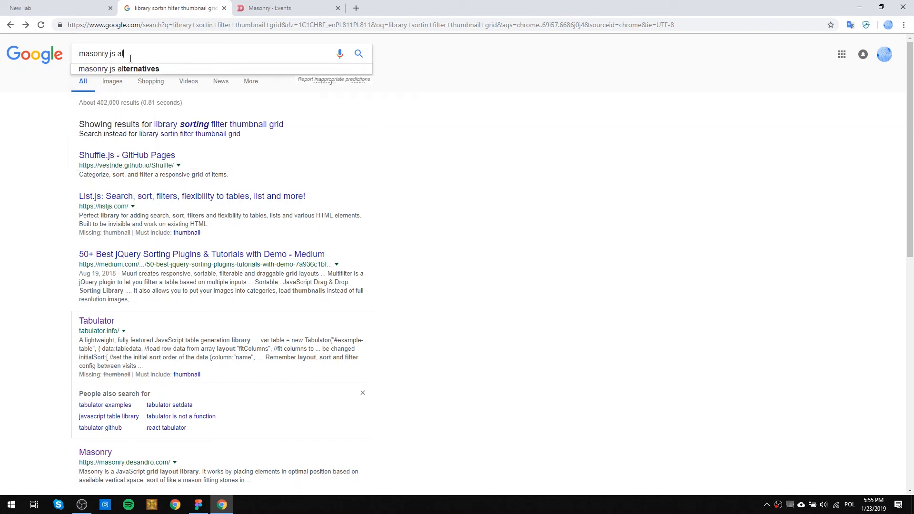
{"action": "type", "text": "ternative"}
{"action": "key", "text": "Return"}
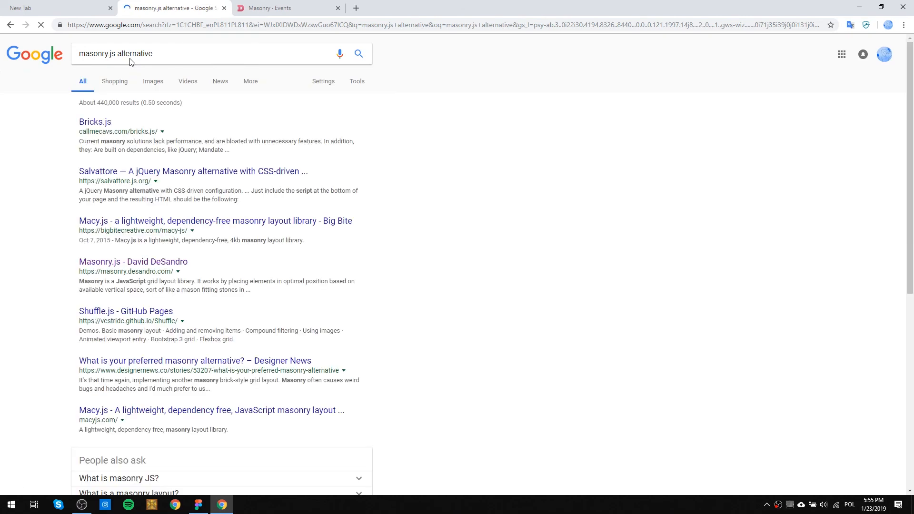
Open the Bricks.js and Designer News results in new tabs and look over the remaining search results.
{"action": "right_click", "coordinate": [101, 122]}
{"action": "left_click", "coordinate": [113, 128]}
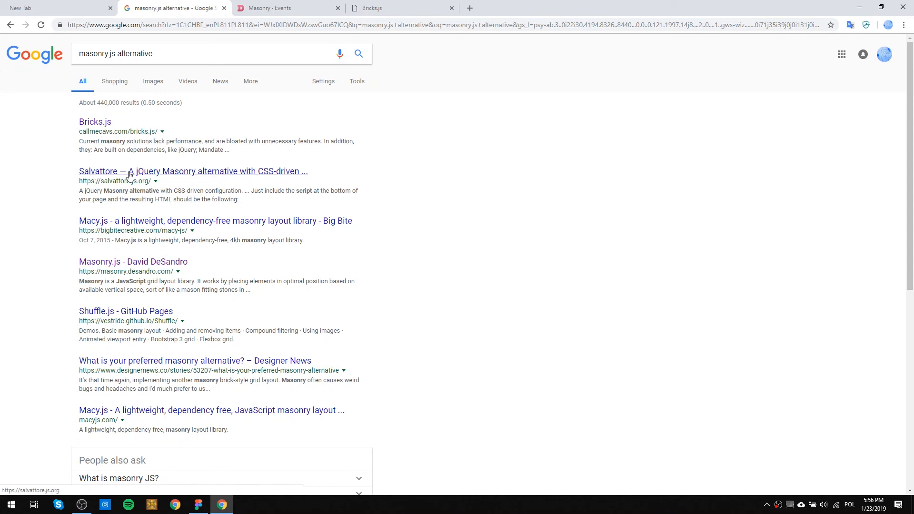
{"action": "right_click", "coordinate": [190, 369]}
{"action": "left_click", "coordinate": [202, 375]}
{"action": "scroll", "coordinate": [199, 373], "scroll_direction": "down", "scroll_amount": 4}
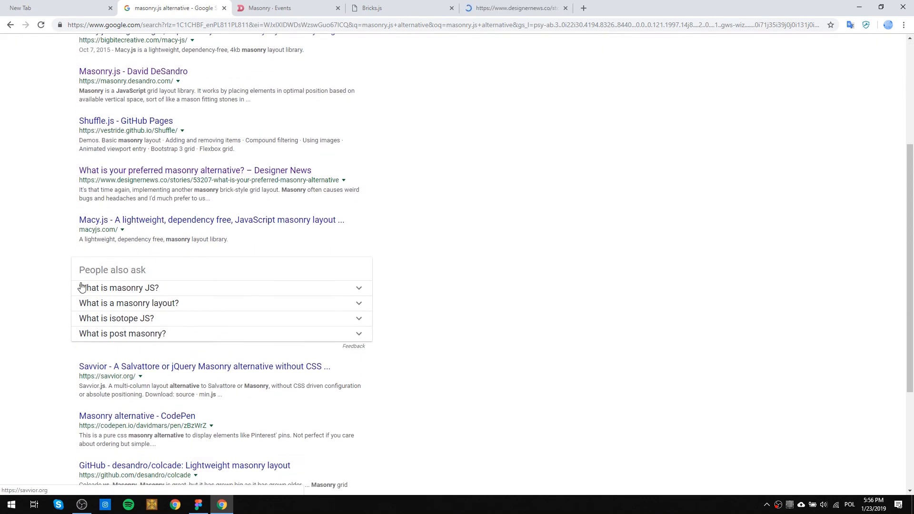
{"action": "scroll", "coordinate": [81, 286], "scroll_direction": "down", "scroll_amount": 3}
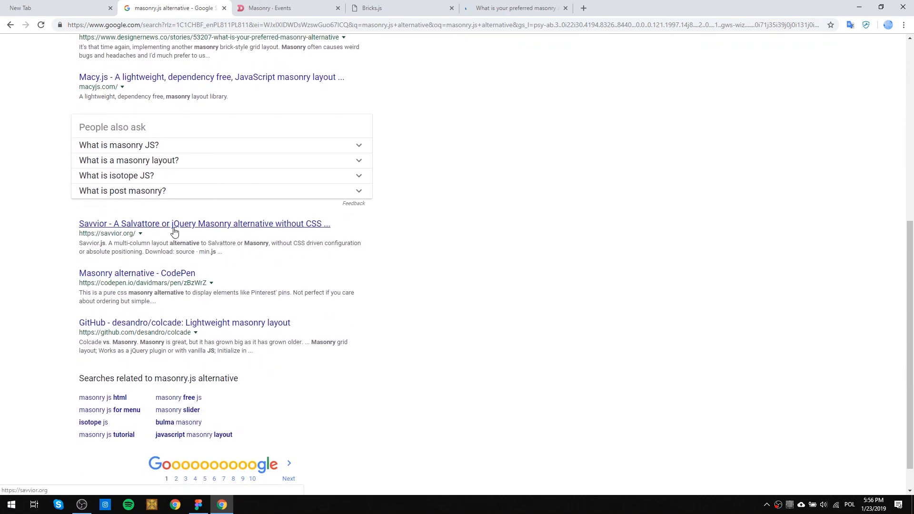
{"action": "scroll", "coordinate": [173, 232], "scroll_direction": "up", "scroll_amount": 5}
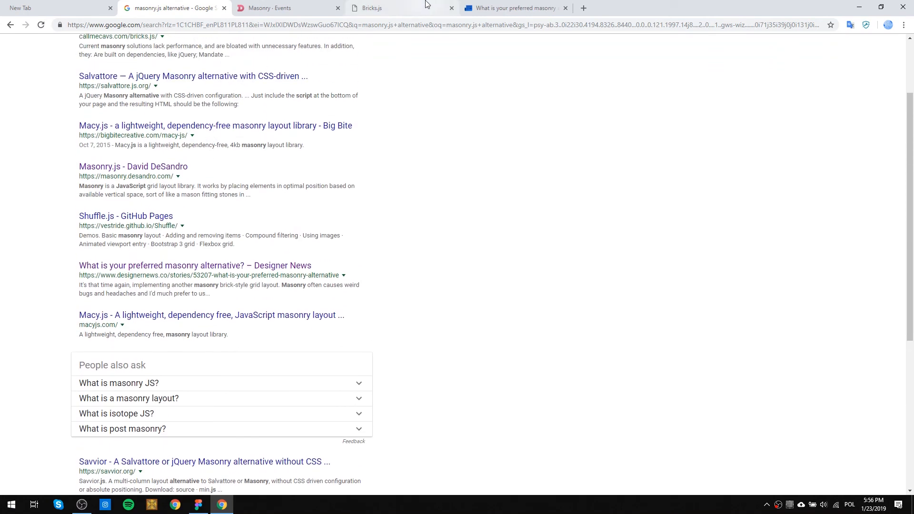
Close the Masonry tab and read the Bricks.js page from its introduction to the demo section.
{"action": "left_click", "coordinate": [328, 9]}
{"action": "left_click", "coordinate": [337, 9]}
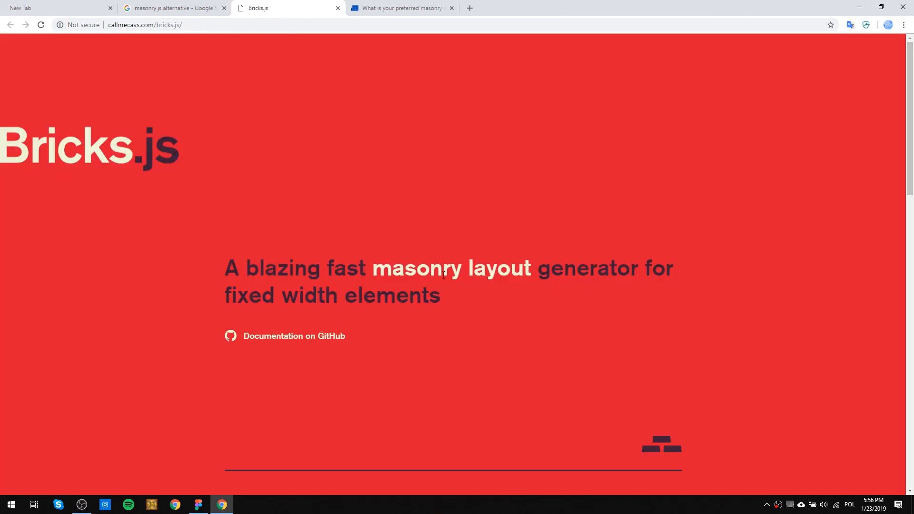
{"action": "scroll", "coordinate": [341, 299], "scroll_direction": "down", "scroll_amount": 7}
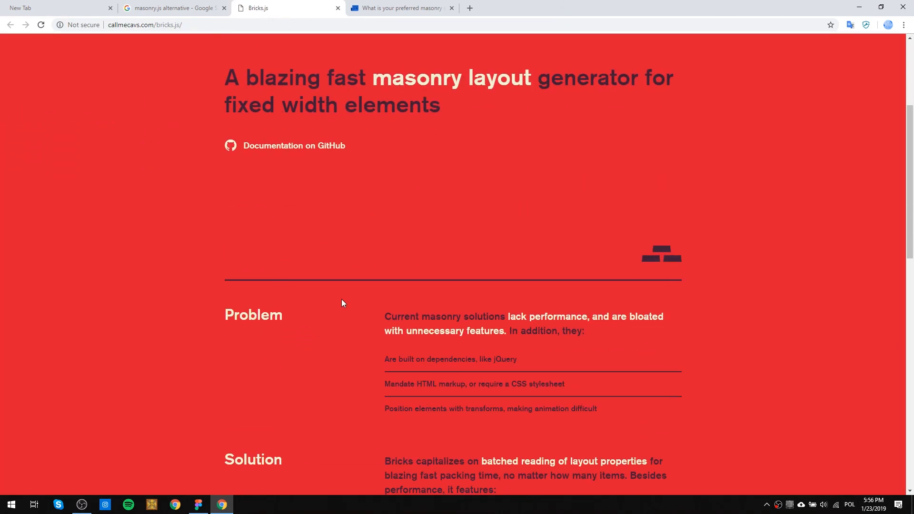
{"action": "scroll", "coordinate": [380, 293], "scroll_direction": "up", "scroll_amount": 3}
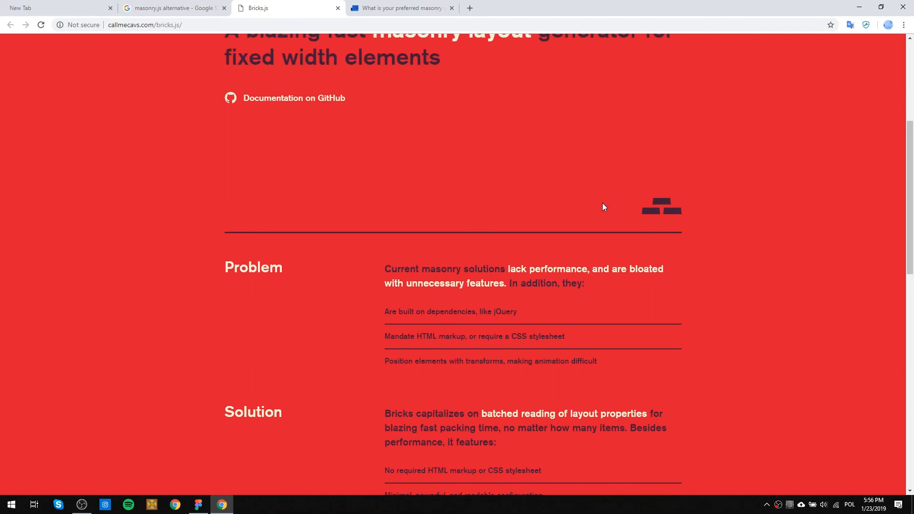
{"action": "scroll", "coordinate": [457, 198], "scroll_direction": "down", "scroll_amount": 8}
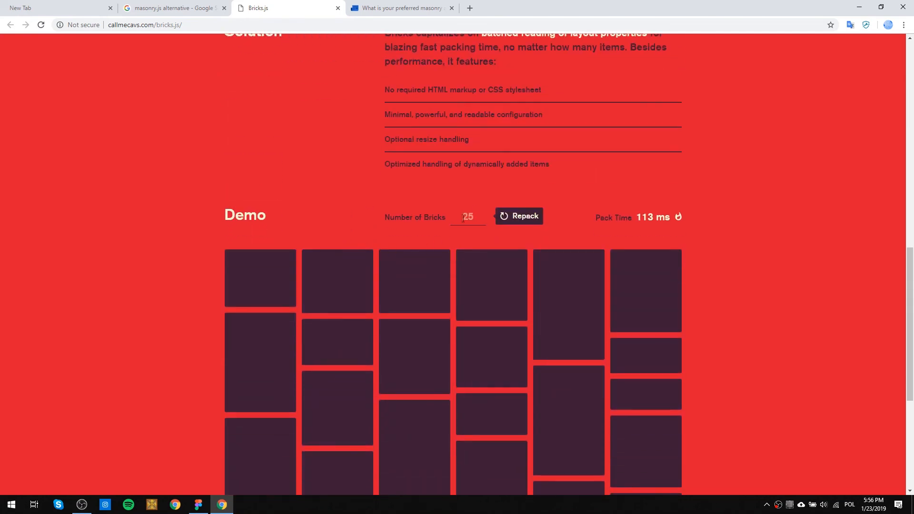
Repack the Bricks.js demo grid several times with 25 bricks and examine the layouts and pack time.
{"action": "left_click", "coordinate": [528, 217]}
{"action": "left_click", "coordinate": [529, 217]}
{"action": "left_click", "coordinate": [528, 217]}
{"action": "scroll", "coordinate": [528, 217], "scroll_direction": "down", "scroll_amount": 3}
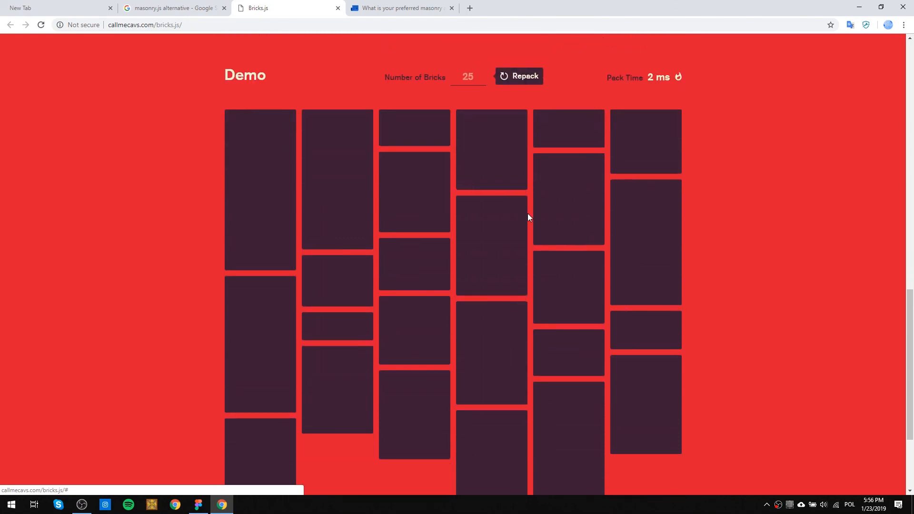
{"action": "scroll", "coordinate": [527, 213], "scroll_direction": "up", "scroll_amount": 2}
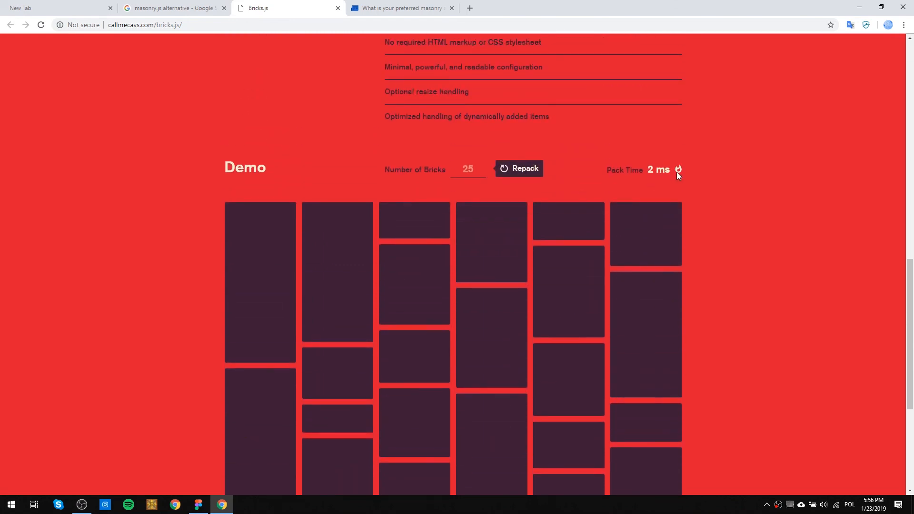
{"action": "left_click", "coordinate": [518, 169]}
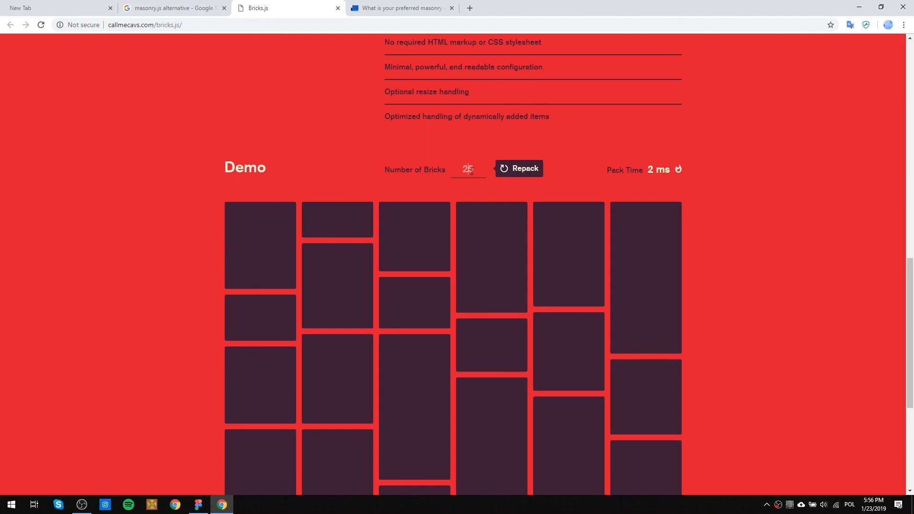
Repack the Bricks.js demo grid with 5 bricks and again with 55 bricks.
{"action": "left_click", "coordinate": [471, 170]}
{"action": "type", "text": "5"}
{"action": "left_click", "coordinate": [522, 167]}
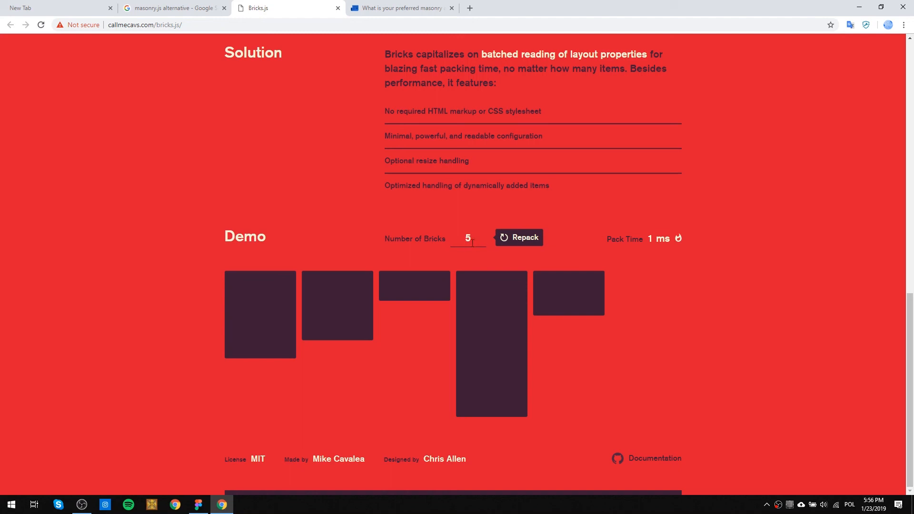
{"action": "left_click", "coordinate": [510, 246]}
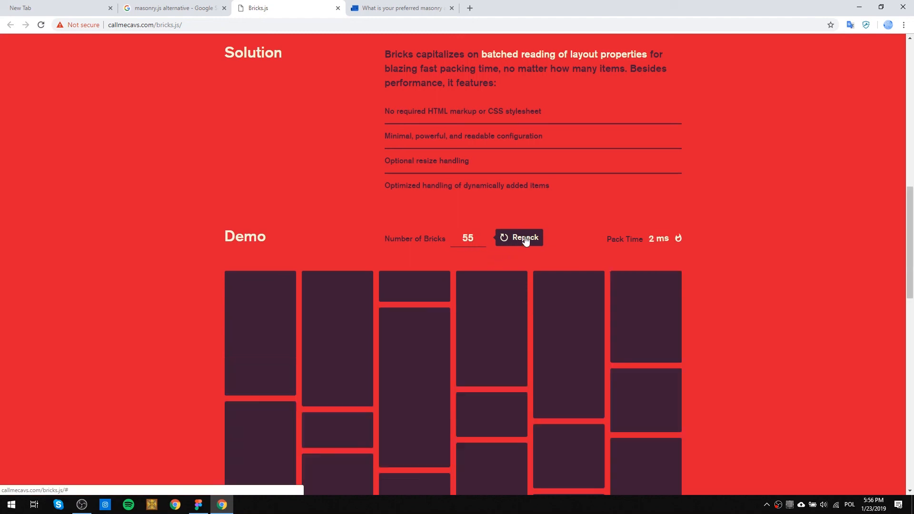
Repack the Bricks.js demo grid with 555 bricks and return to the page introduction.
{"action": "type", "text": "5"}
{"action": "left_click", "coordinate": [532, 241]}
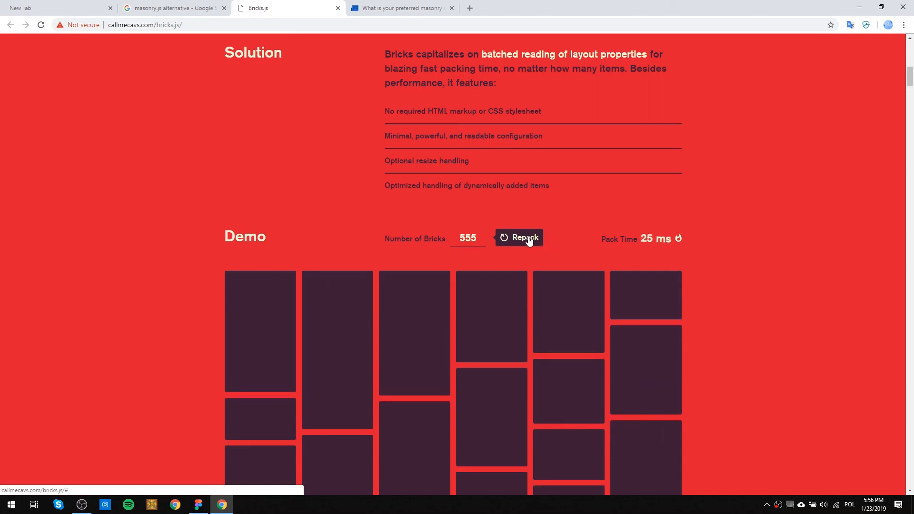
{"action": "scroll", "coordinate": [528, 238], "scroll_direction": "down", "scroll_amount": 5}
{"action": "left_click_drag", "start_coordinate": [909, 107], "coordinate": [906, 55]}
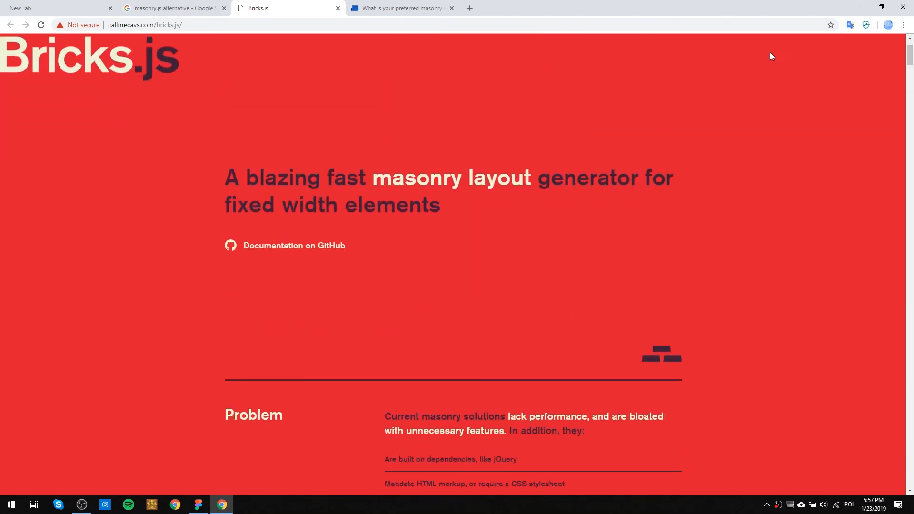
Examine the Bricks.js description and the long 555-brick demo layout, then go back to the page heading.
{"action": "triple_click", "coordinate": [430, 183]}
{"action": "left_click", "coordinate": [430, 183]}
{"action": "scroll", "coordinate": [430, 186], "scroll_direction": "down", "scroll_amount": 10}
{"action": "scroll", "coordinate": [430, 195], "scroll_direction": "down", "scroll_amount": 1}
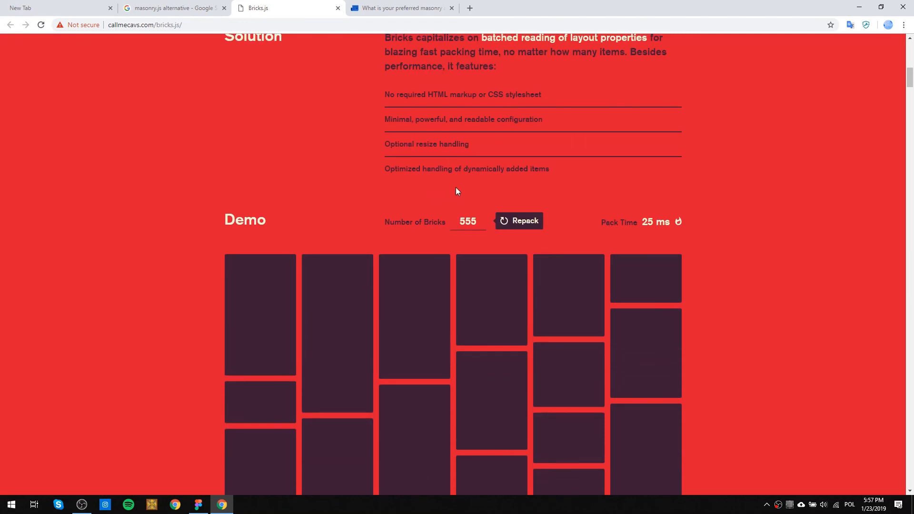
{"action": "scroll", "coordinate": [443, 145], "scroll_direction": "down", "scroll_amount": 4}
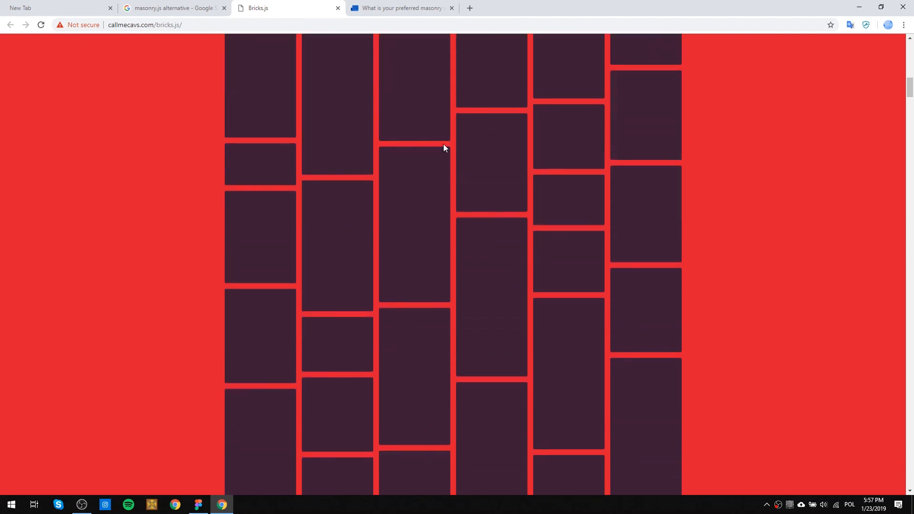
{"action": "scroll", "coordinate": [452, 138], "scroll_direction": "down", "scroll_amount": 4}
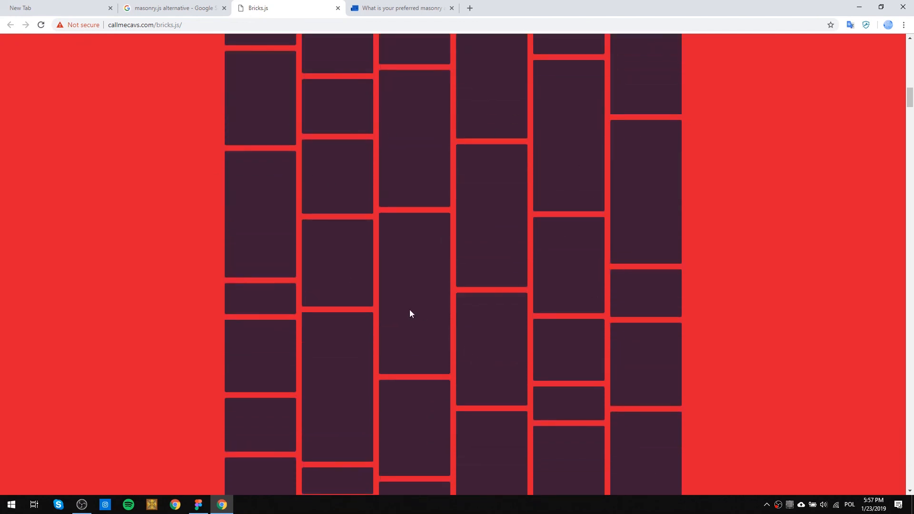
{"action": "scroll", "coordinate": [522, 177], "scroll_direction": "down", "scroll_amount": 10}
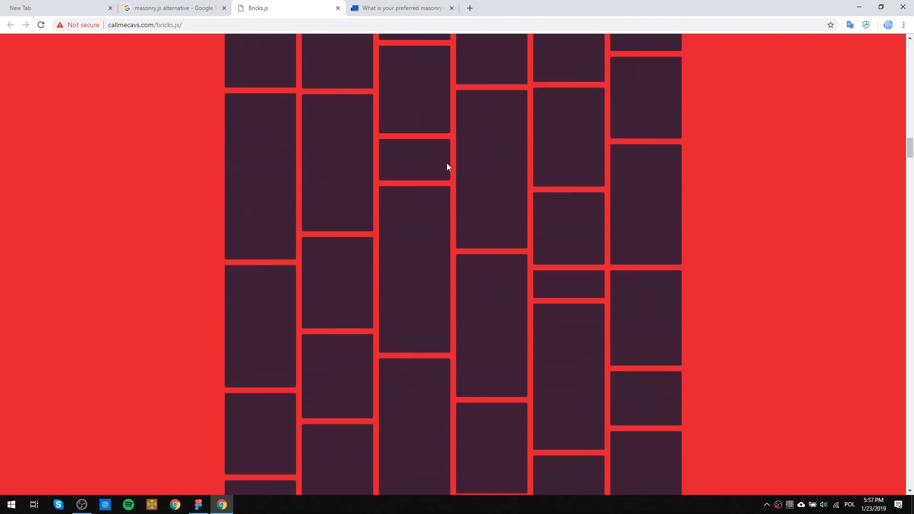
{"action": "left_click_drag", "start_coordinate": [909, 147], "coordinate": [911, 47]}
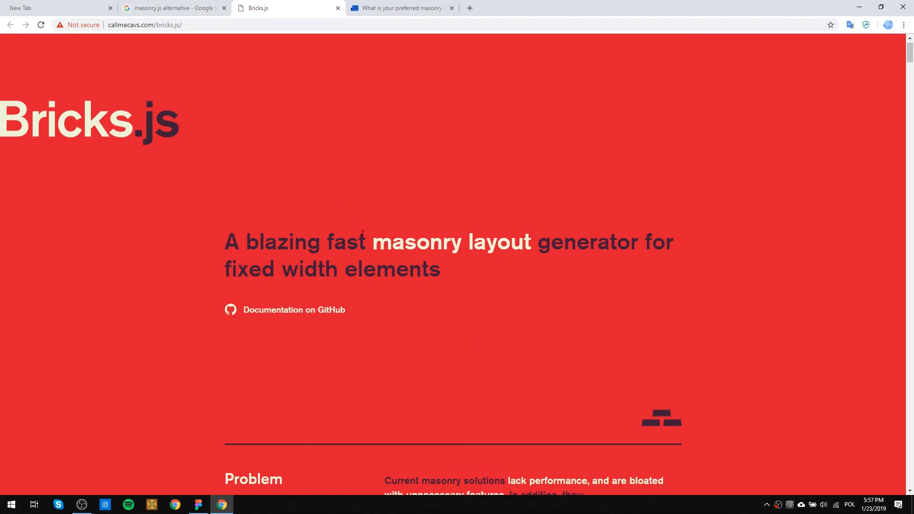
Check the masonry alternative search results and revisit the Problem and Solution sections of the Bricks.js page.
{"action": "left_click", "coordinate": [176, 7]}
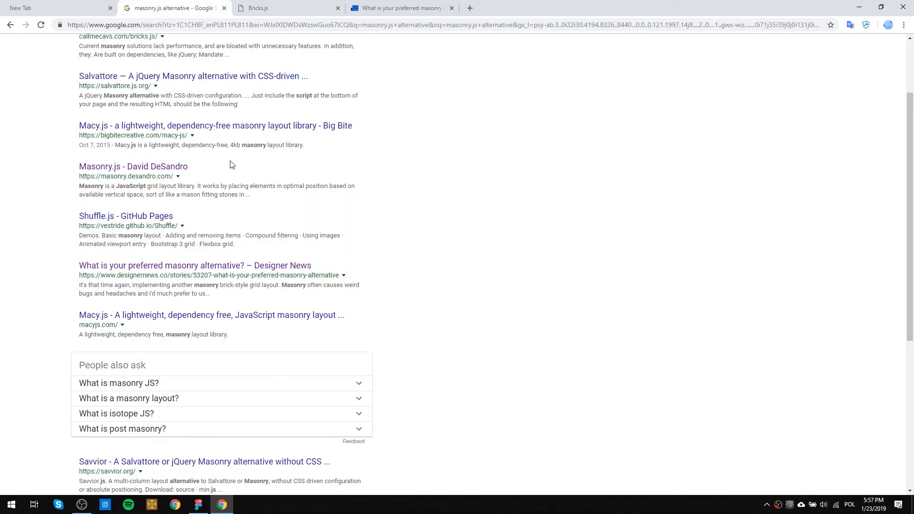
{"action": "key", "text": "XF86MonBrightnessDown"}
{"action": "key", "text": "XF86MonBrightnessDown"}
{"action": "key", "text": "XF86MonBrightnessUp"}
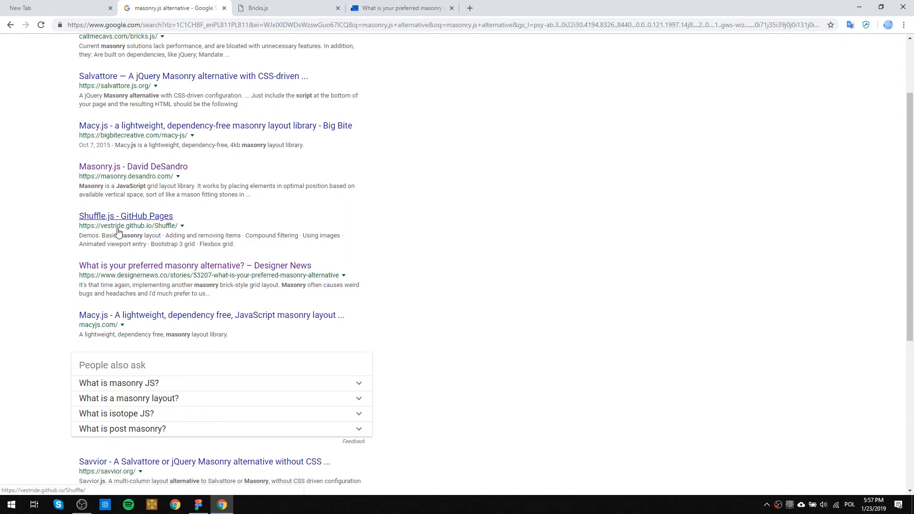
{"action": "left_click", "coordinate": [267, 8]}
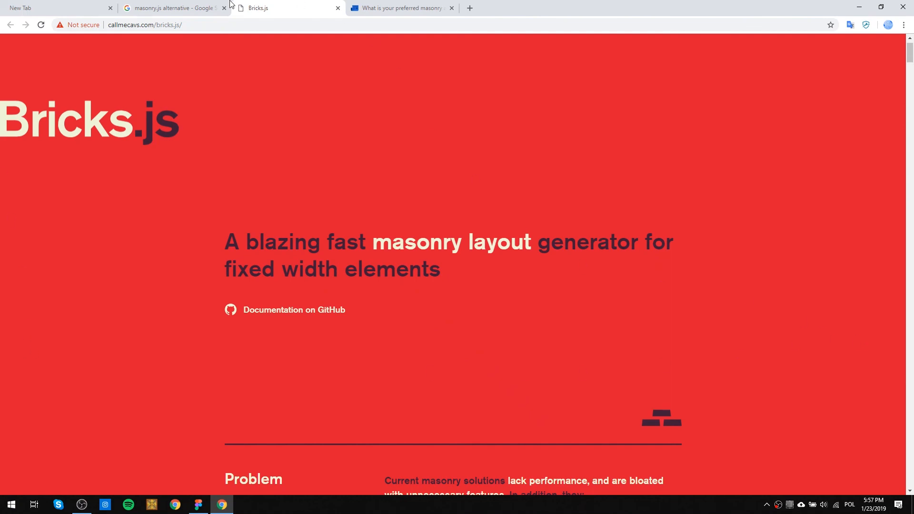
{"action": "scroll", "coordinate": [427, 260], "scroll_direction": "down", "scroll_amount": 14}
{"action": "scroll", "coordinate": [426, 209], "scroll_direction": "up", "scroll_amount": 4}
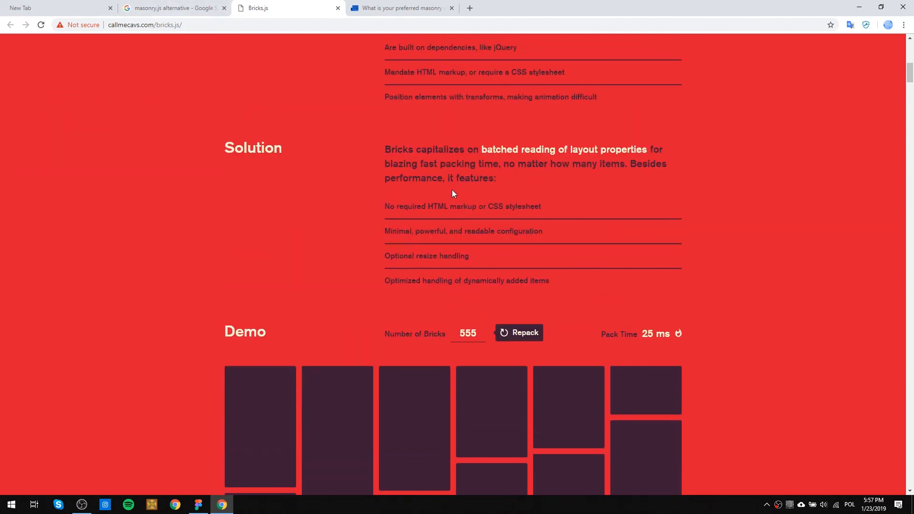
Read the Designer News question on masonry alternatives with its comments, then close that page.
{"action": "left_click", "coordinate": [419, 9]}
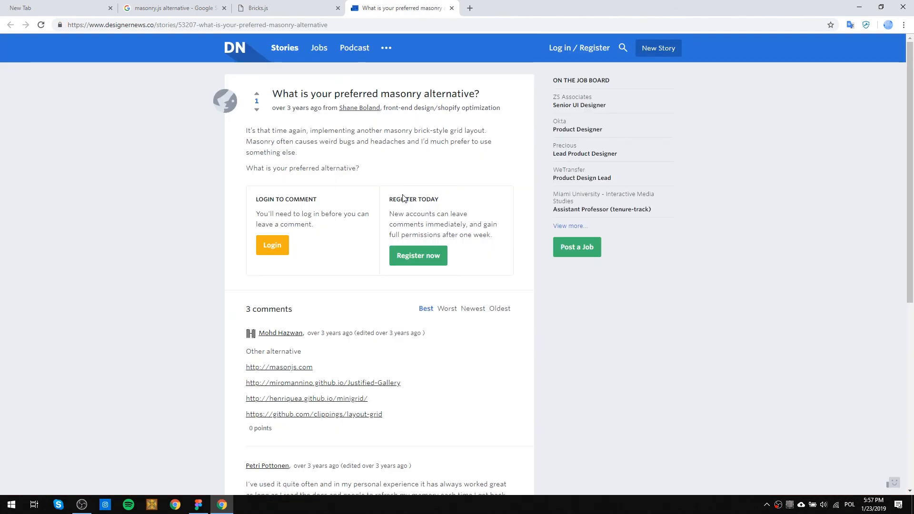
{"action": "scroll", "coordinate": [369, 272], "scroll_direction": "down", "scroll_amount": 5}
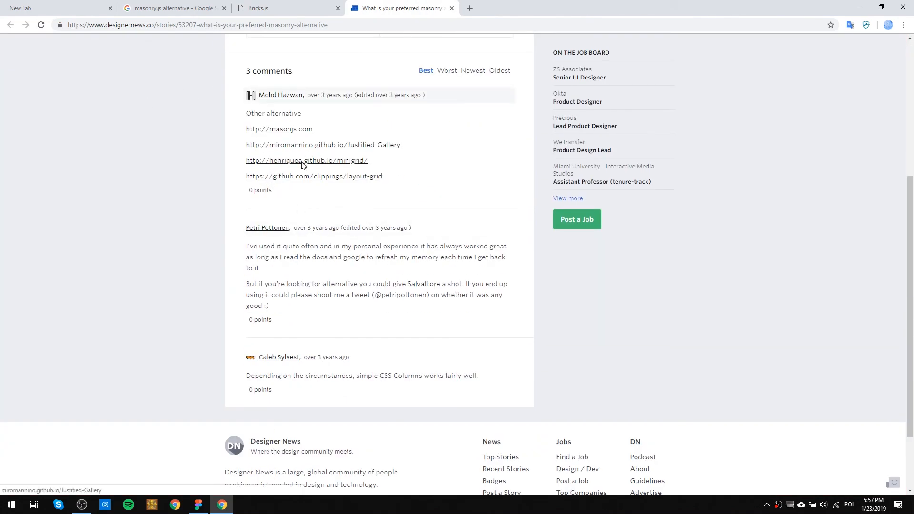
{"action": "scroll", "coordinate": [319, 183], "scroll_direction": "down", "scroll_amount": 2}
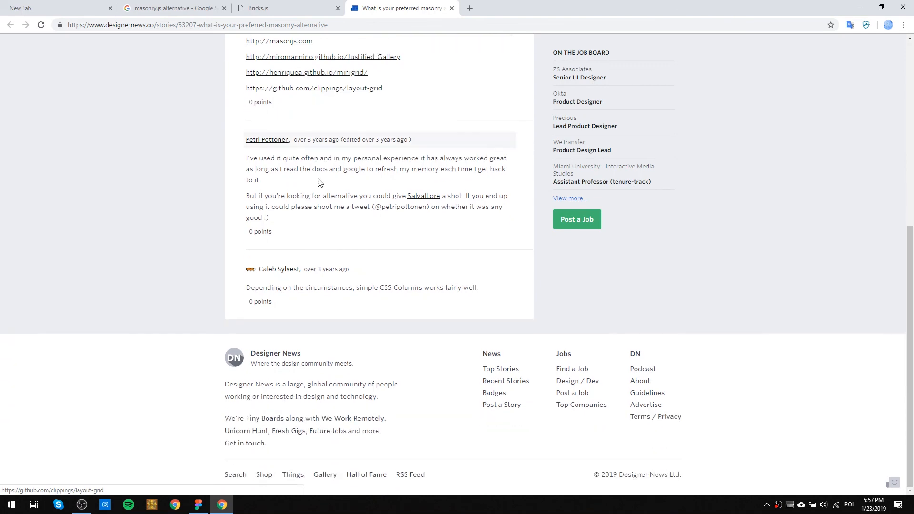
{"action": "scroll", "coordinate": [316, 190], "scroll_direction": "up", "scroll_amount": 6}
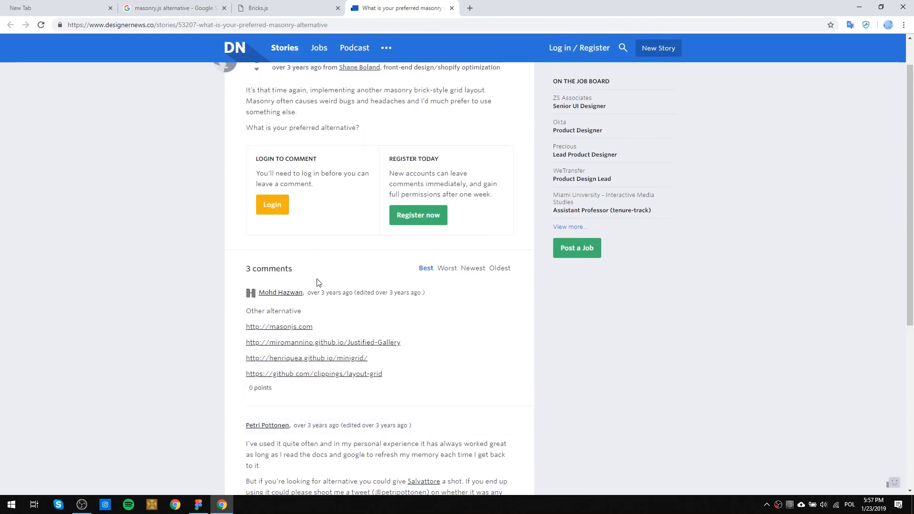
{"action": "scroll", "coordinate": [318, 283], "scroll_direction": "up", "scroll_amount": 1}
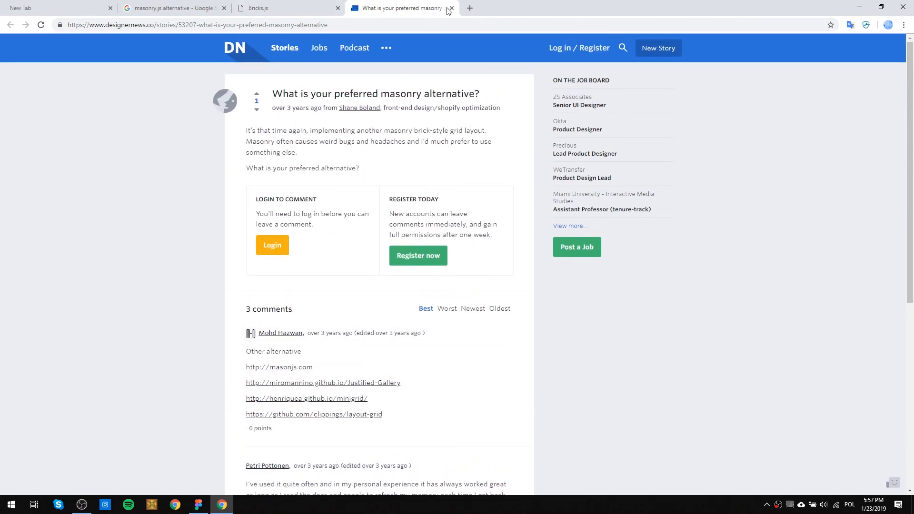
{"action": "left_click", "coordinate": [450, 9]}
Open the macyjs.com search result in a new window and move its tab into the main browser window.
{"action": "left_click", "coordinate": [202, 5]}
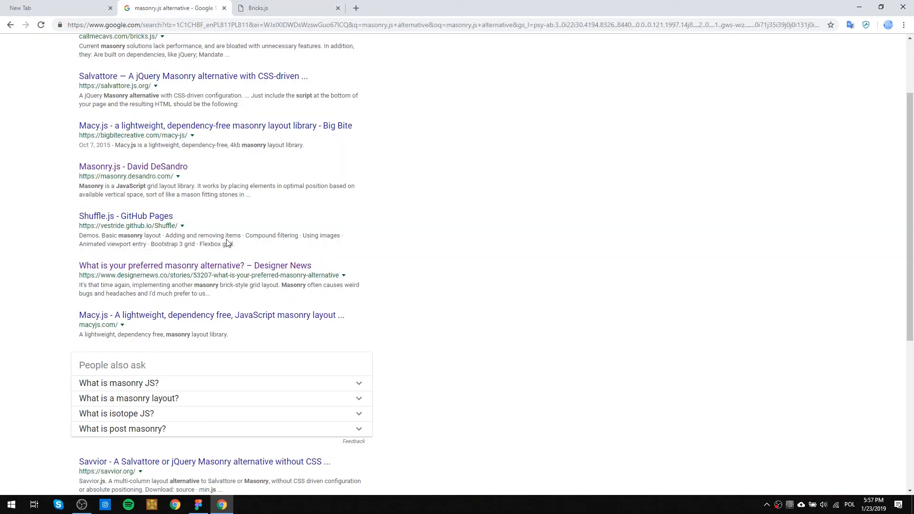
{"action": "scroll", "coordinate": [228, 243], "scroll_direction": "down", "scroll_amount": 1}
{"action": "right_click", "coordinate": [195, 271]}
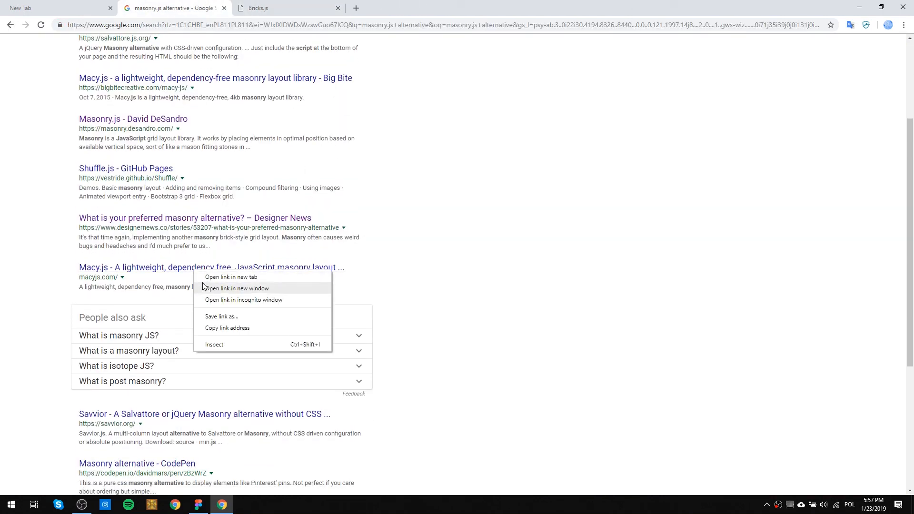
{"action": "left_click", "coordinate": [202, 287]}
{"action": "left_click_drag", "start_coordinate": [91, 8], "coordinate": [332, 9]}
Examine the Macy.js feature list and photo gallery demo, then close the page.
{"action": "scroll", "coordinate": [469, 238], "scroll_direction": "down", "scroll_amount": 7}
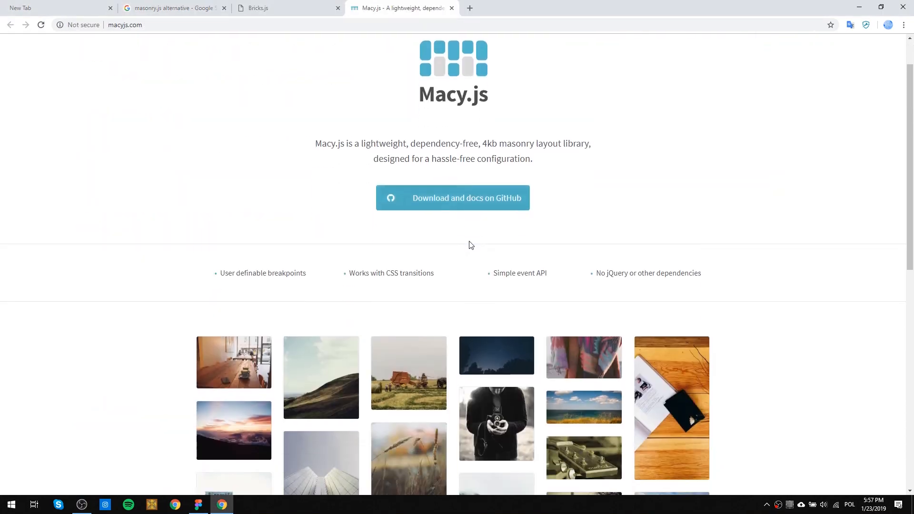
{"action": "scroll", "coordinate": [428, 256], "scroll_direction": "down", "scroll_amount": 1}
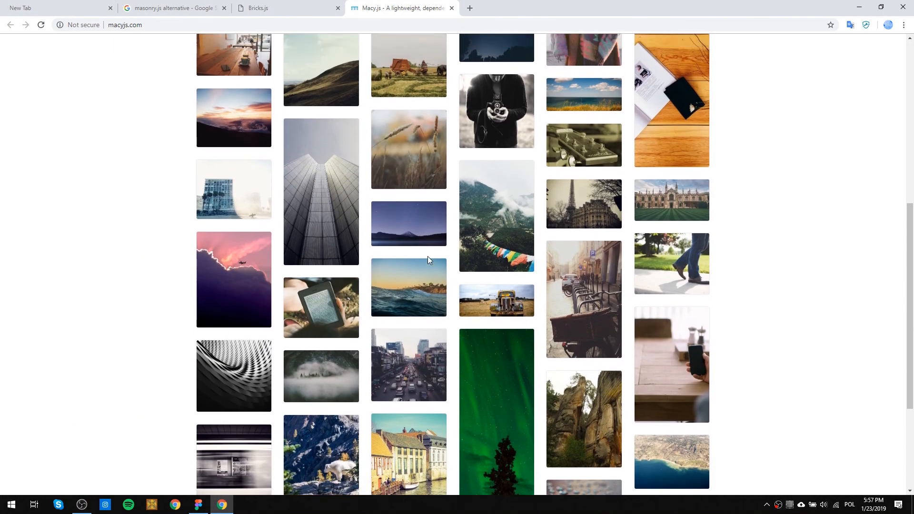
{"action": "scroll", "coordinate": [429, 257], "scroll_direction": "up", "scroll_amount": 6}
{"action": "scroll", "coordinate": [429, 262], "scroll_direction": "up", "scroll_amount": 1}
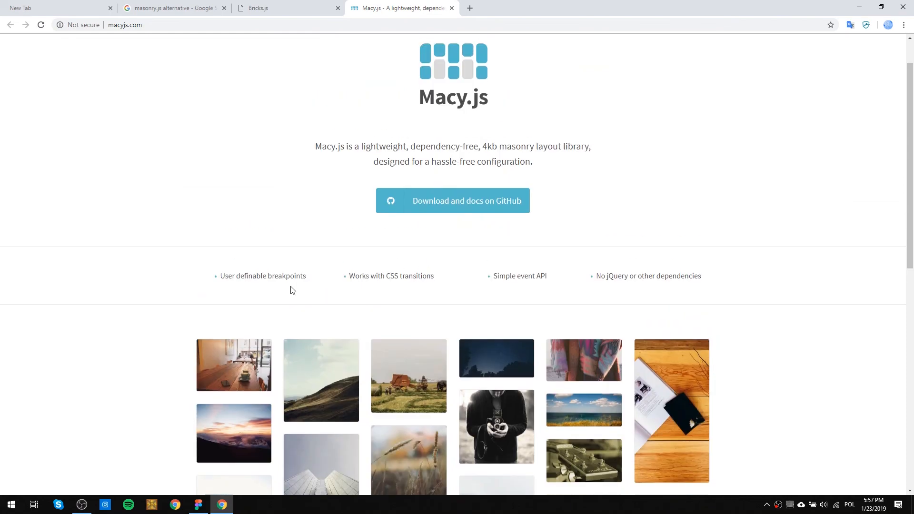
{"action": "scroll", "coordinate": [334, 273], "scroll_direction": "down", "scroll_amount": 10}
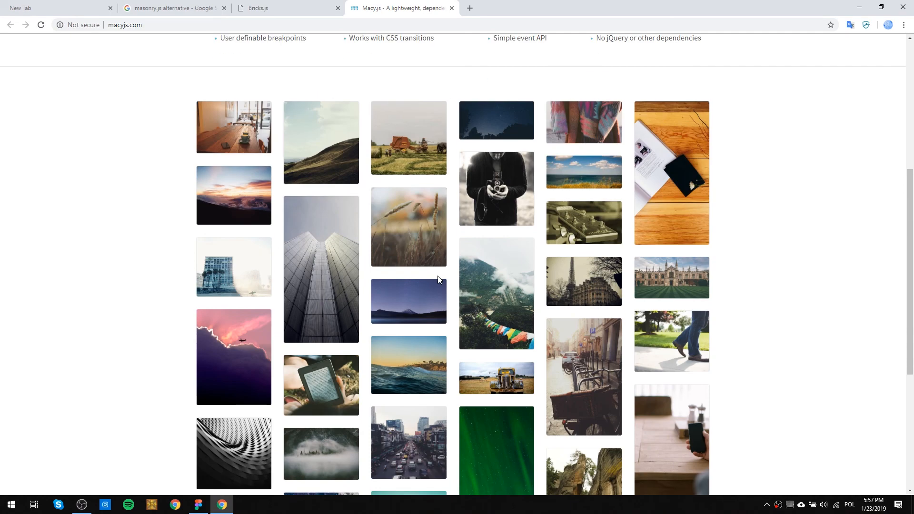
{"action": "scroll", "coordinate": [492, 352], "scroll_direction": "up", "scroll_amount": 8}
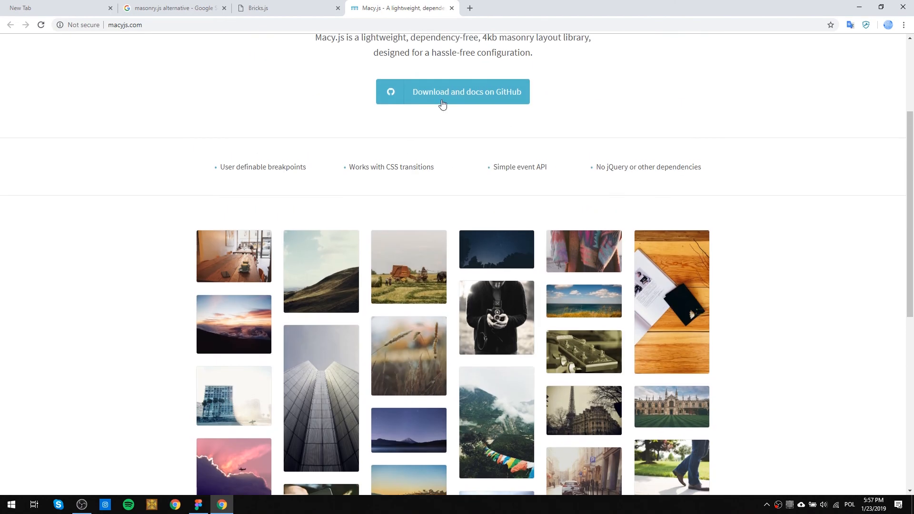
{"action": "left_click", "coordinate": [451, 8]}
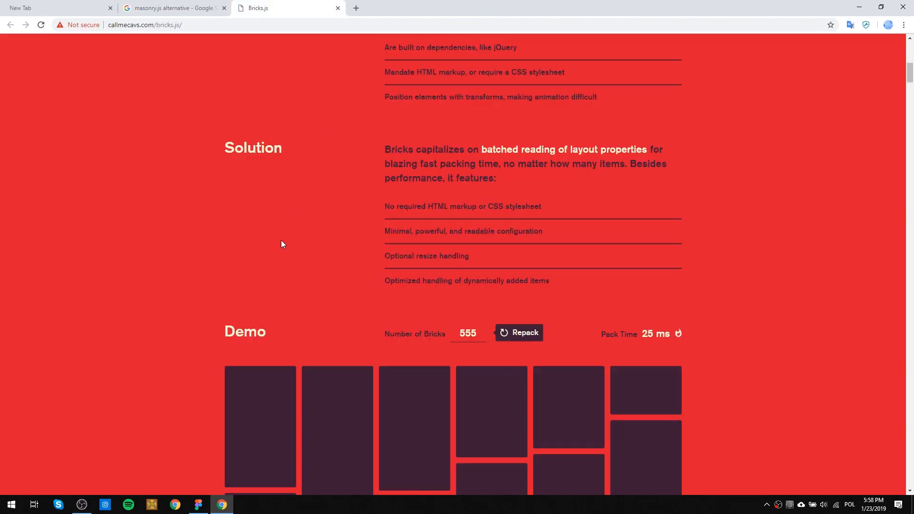
Close the Bricks.js page and look over the remaining masonry alternative search results.
{"action": "left_click", "coordinate": [338, 8]}
{"action": "scroll", "coordinate": [196, 310], "scroll_direction": "down", "scroll_amount": 4}
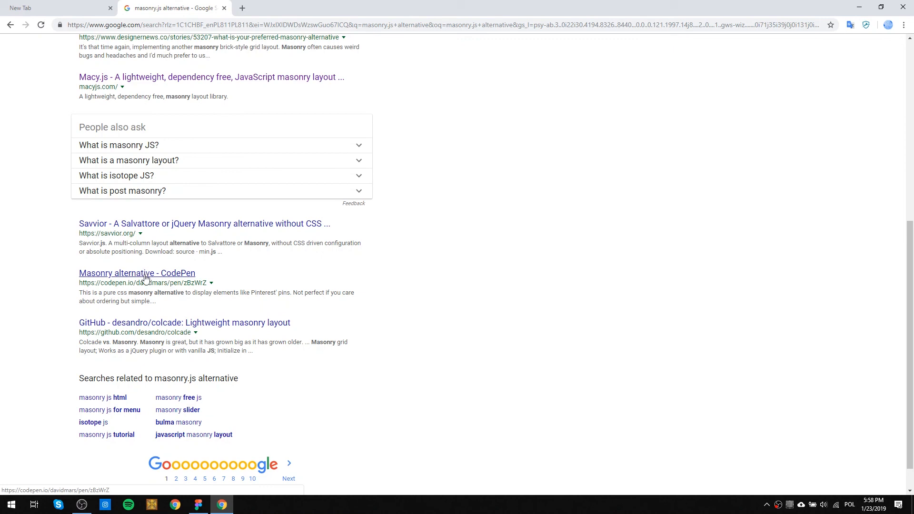
{"action": "scroll", "coordinate": [146, 278], "scroll_direction": "down", "scroll_amount": 1}
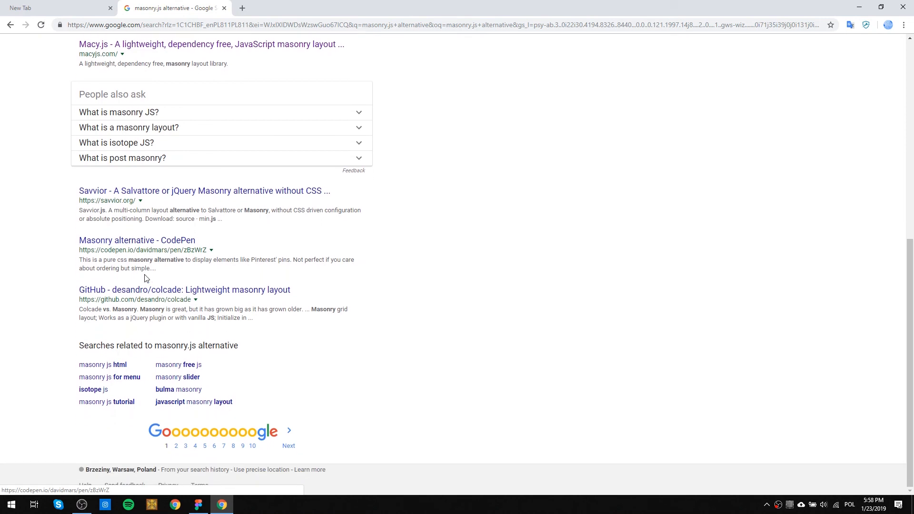
{"action": "scroll", "coordinate": [145, 278], "scroll_direction": "up", "scroll_amount": 8}
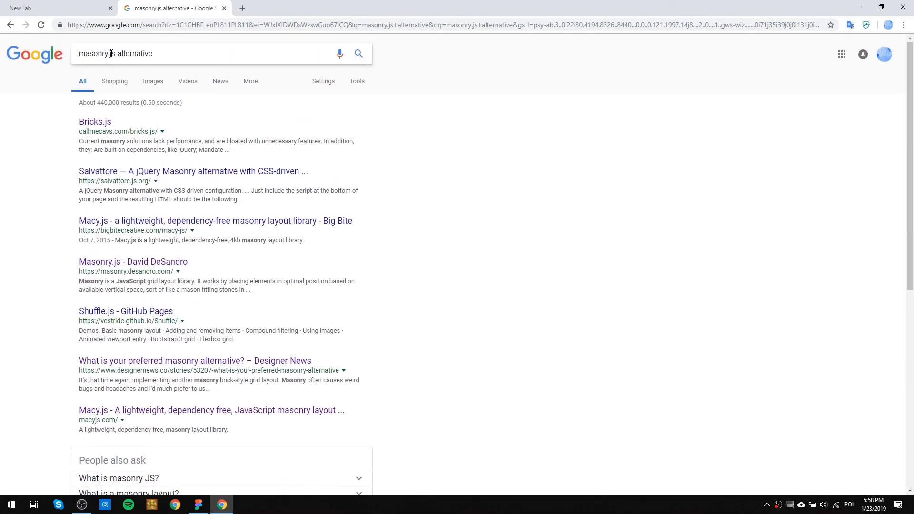
Search Google for "js library filter sort items".
{"action": "triple_click", "coordinate": [105, 54]}
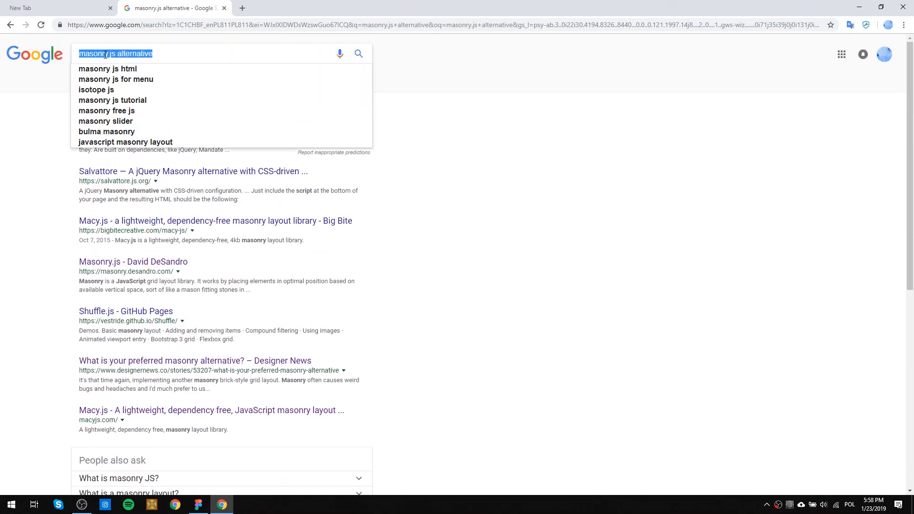
{"action": "type", "text": "js"}
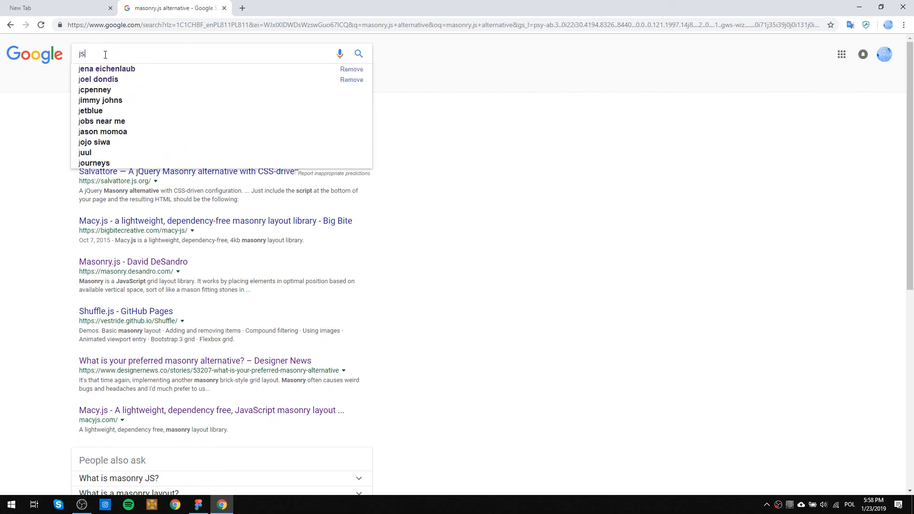
{"action": "type", "text": " librar"}
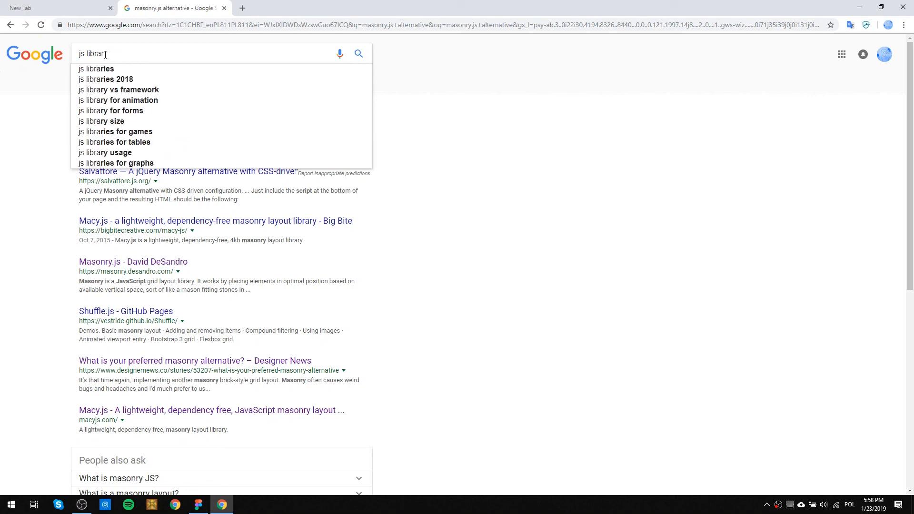
{"action": "type", "text": "y filter"}
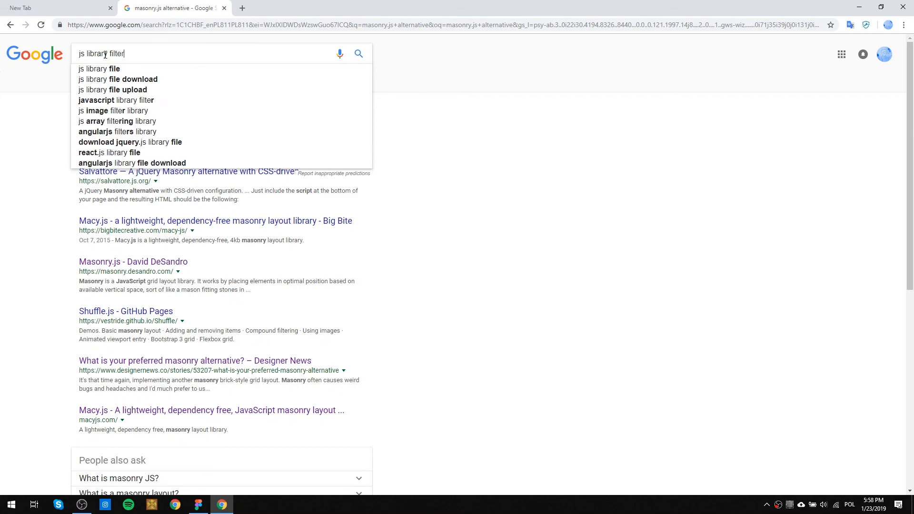
{"action": "type", "text": " sort items"}
{"action": "key", "text": "Return"}
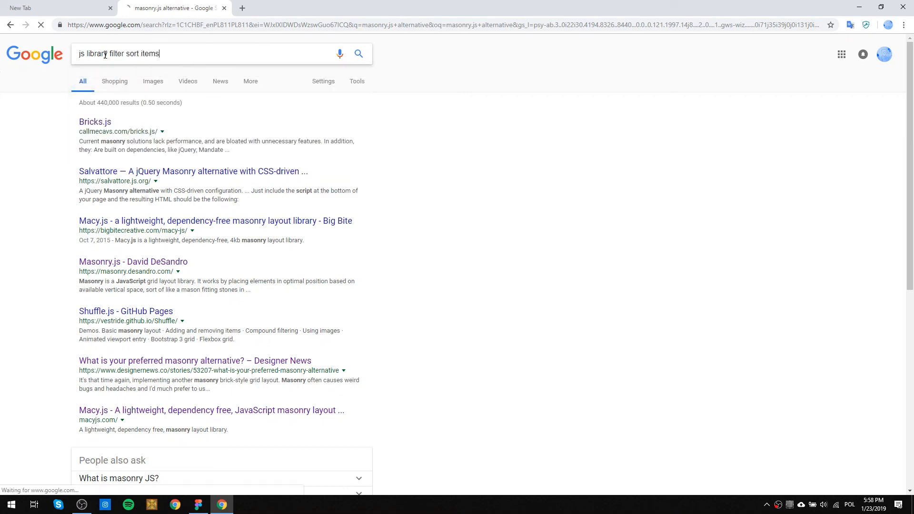
Open the Isotope site from the results and filter its element demo by metal and then by transition.
{"action": "left_click", "coordinate": [155, 121]}
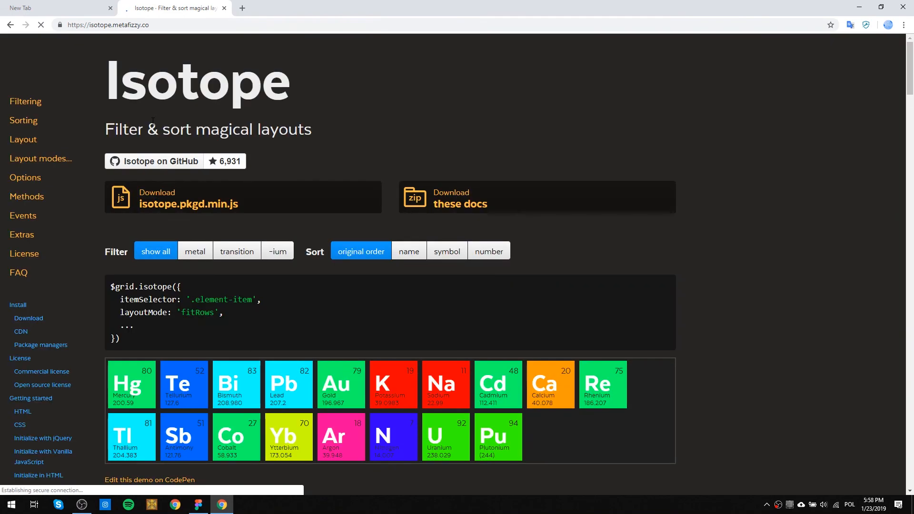
{"action": "scroll", "coordinate": [376, 285], "scroll_direction": "down", "scroll_amount": 3}
{"action": "scroll", "coordinate": [377, 299], "scroll_direction": "up", "scroll_amount": 3}
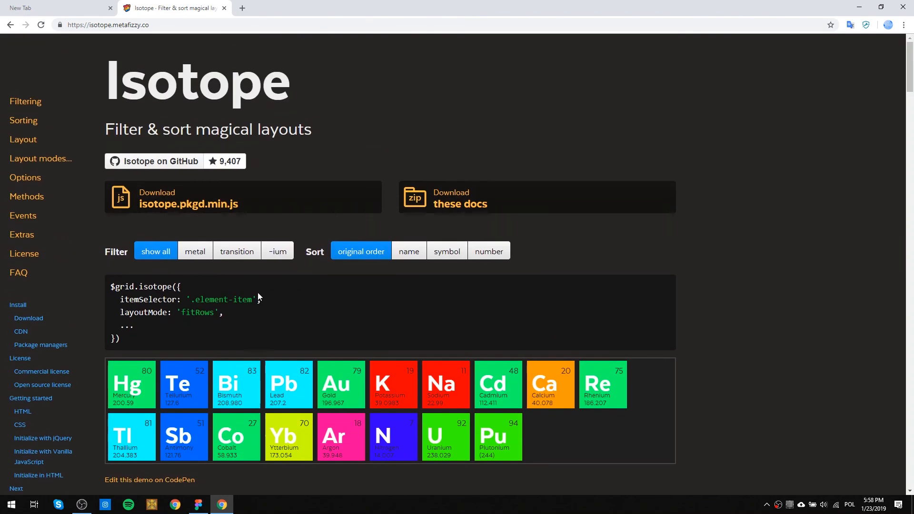
{"action": "left_click", "coordinate": [202, 253]}
{"action": "left_click", "coordinate": [231, 252]}
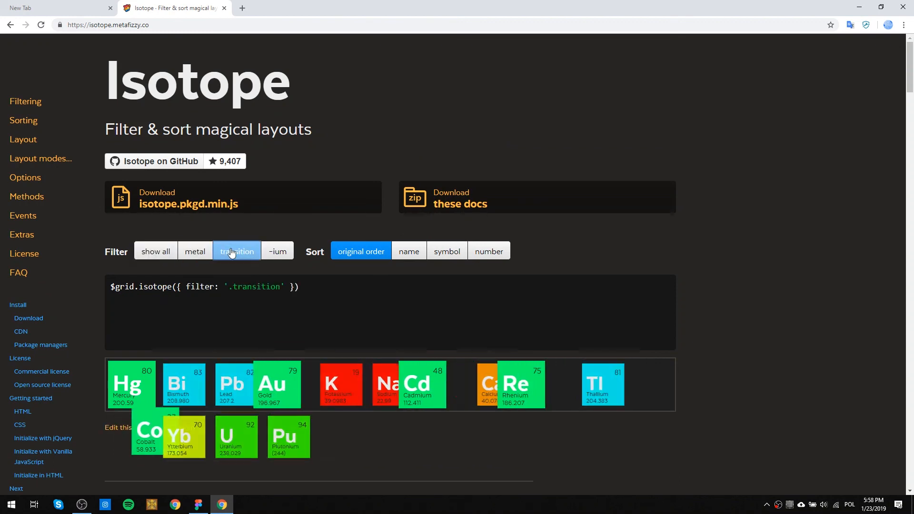
Filter the Isotope element demo by -ium and sort it by name and then by symbol.
{"action": "left_click", "coordinate": [277, 251]}
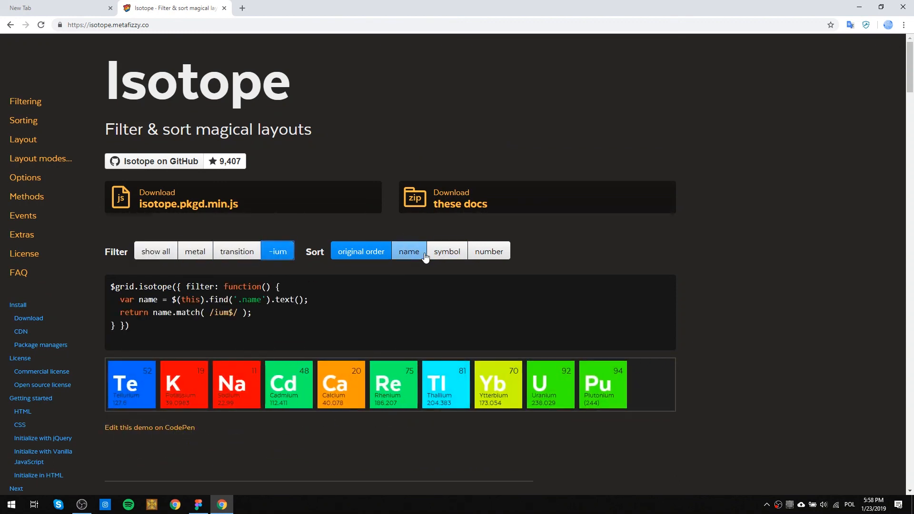
{"action": "left_click", "coordinate": [425, 255]}
{"action": "left_click", "coordinate": [431, 255]}
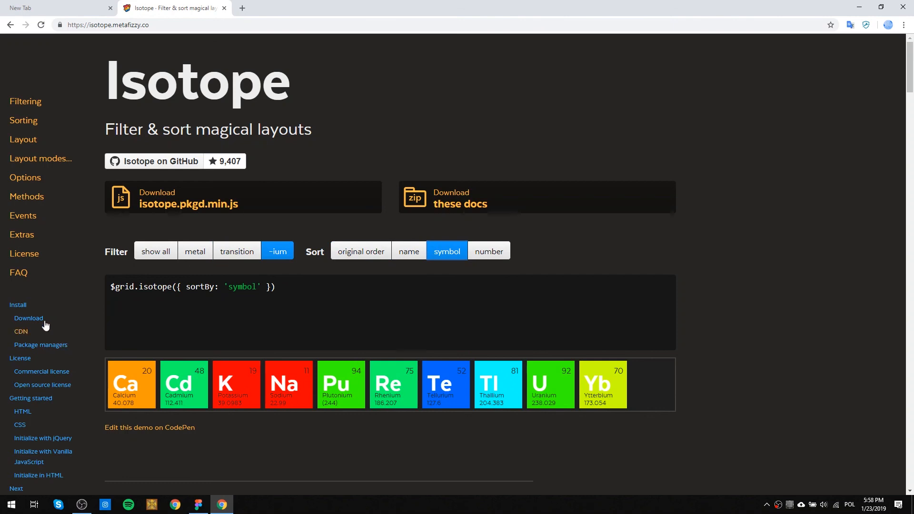
Open Isotope's Layout documentation and examine the item sizing, responsive layouts and imagesLoaded sections through to the related plugins.
{"action": "left_click", "coordinate": [33, 140]}
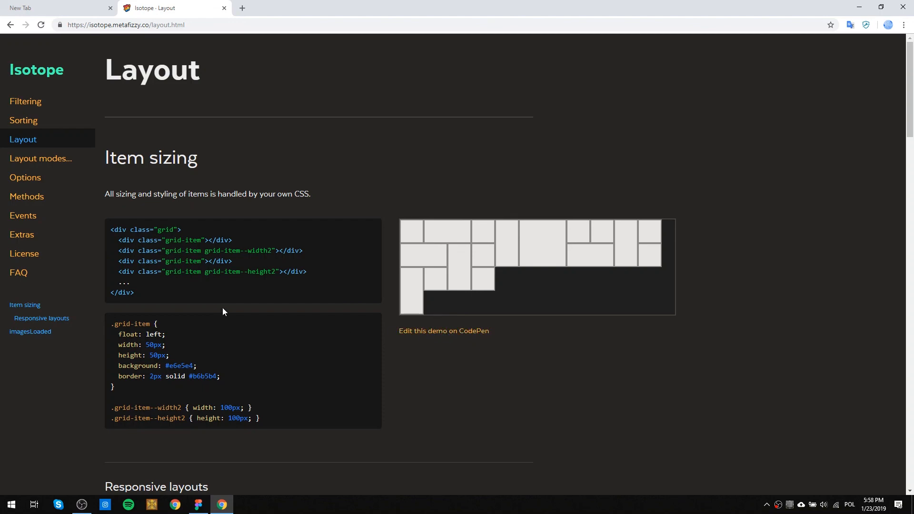
{"action": "scroll", "coordinate": [225, 306], "scroll_direction": "down", "scroll_amount": 4}
{"action": "scroll", "coordinate": [238, 307], "scroll_direction": "down", "scroll_amount": 3}
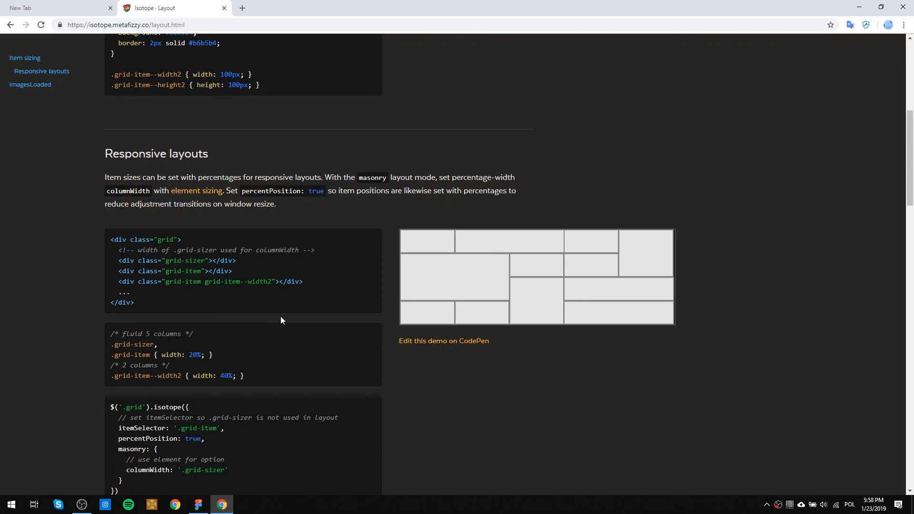
{"action": "scroll", "coordinate": [281, 316], "scroll_direction": "down", "scroll_amount": 4}
{"action": "scroll", "coordinate": [475, 299], "scroll_direction": "up", "scroll_amount": 4}
{"action": "scroll", "coordinate": [506, 300], "scroll_direction": "down", "scroll_amount": 4}
{"action": "scroll", "coordinate": [505, 299], "scroll_direction": "down", "scroll_amount": 5}
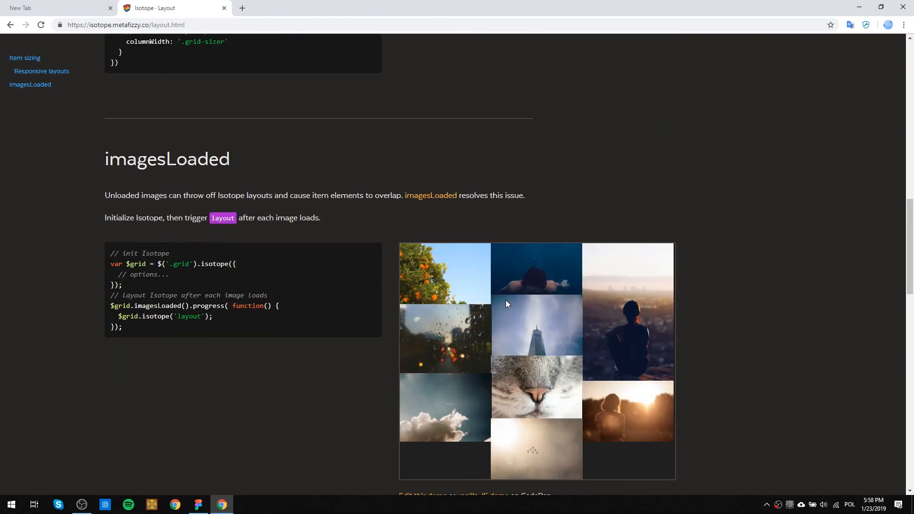
{"action": "scroll", "coordinate": [506, 303], "scroll_direction": "down", "scroll_amount": 7}
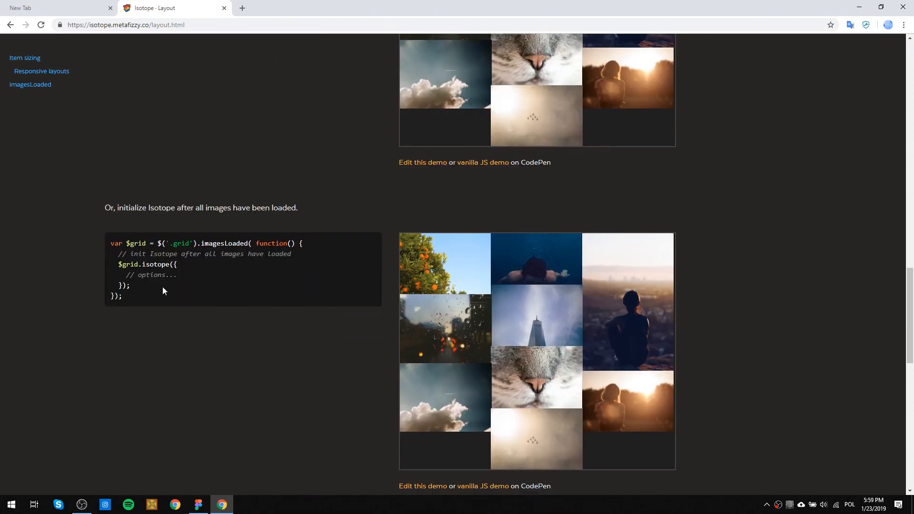
{"action": "scroll", "coordinate": [475, 356], "scroll_direction": "down", "scroll_amount": 5}
{"action": "scroll", "coordinate": [475, 356], "scroll_direction": "down", "scroll_amount": 5}
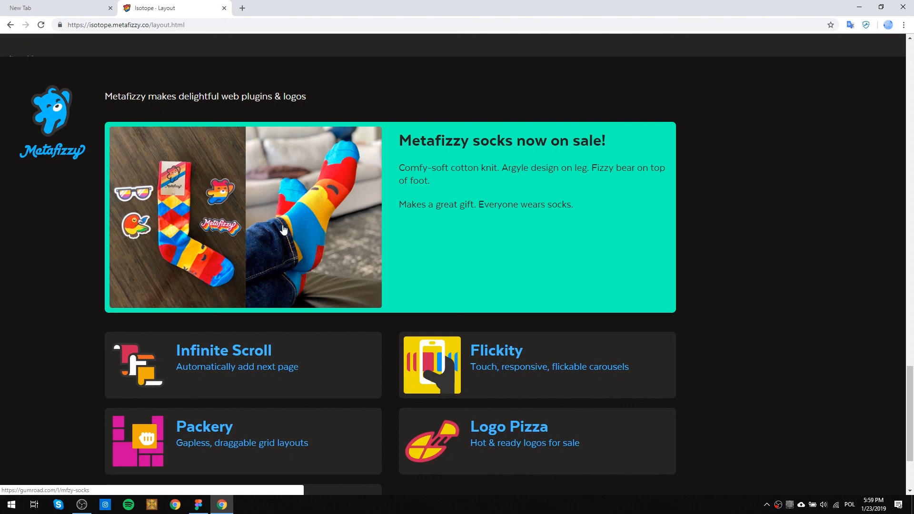
{"action": "scroll", "coordinate": [510, 219], "scroll_direction": "down", "scroll_amount": 3}
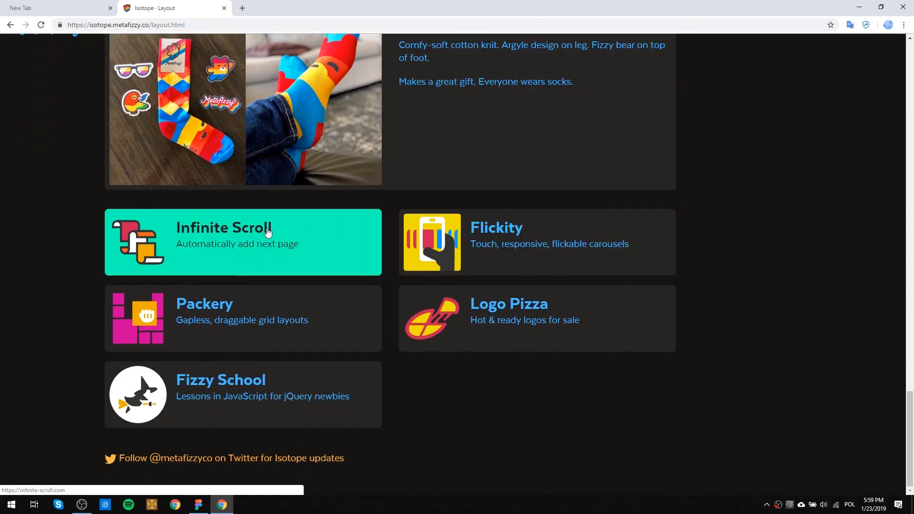
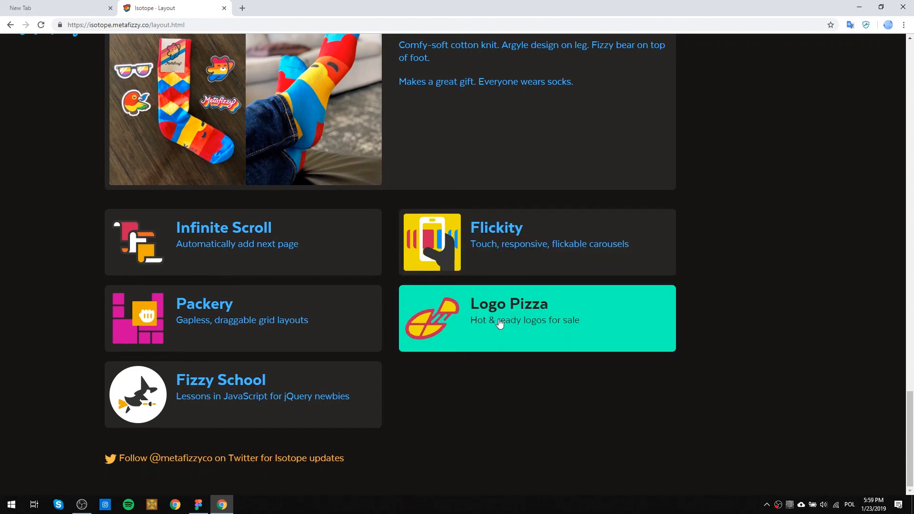
Open the Logo Pizza link in a new tab and review the item sizing, responsive and imagesLoaded sections of Isotope's Layout page.
{"action": "right_click", "coordinate": [518, 306]}
{"action": "left_click", "coordinate": [543, 312]}
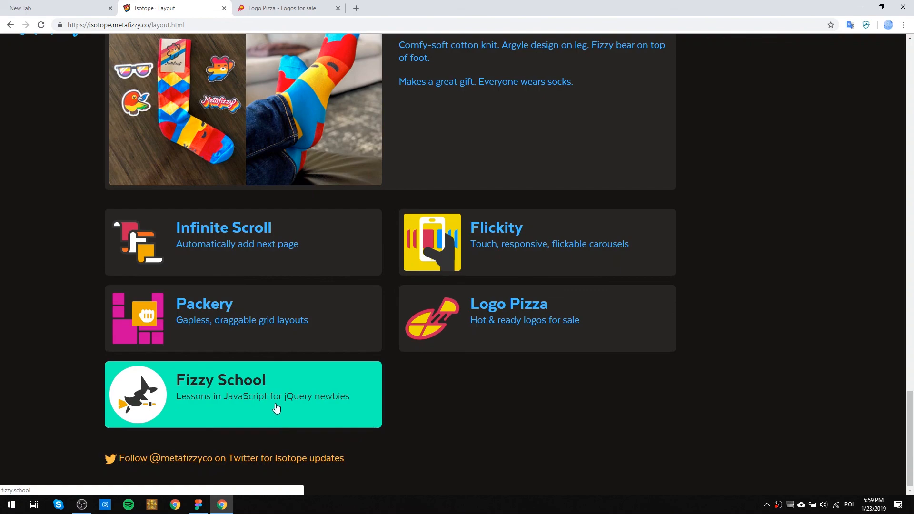
{"action": "scroll", "coordinate": [276, 407], "scroll_direction": "up", "scroll_amount": 20}
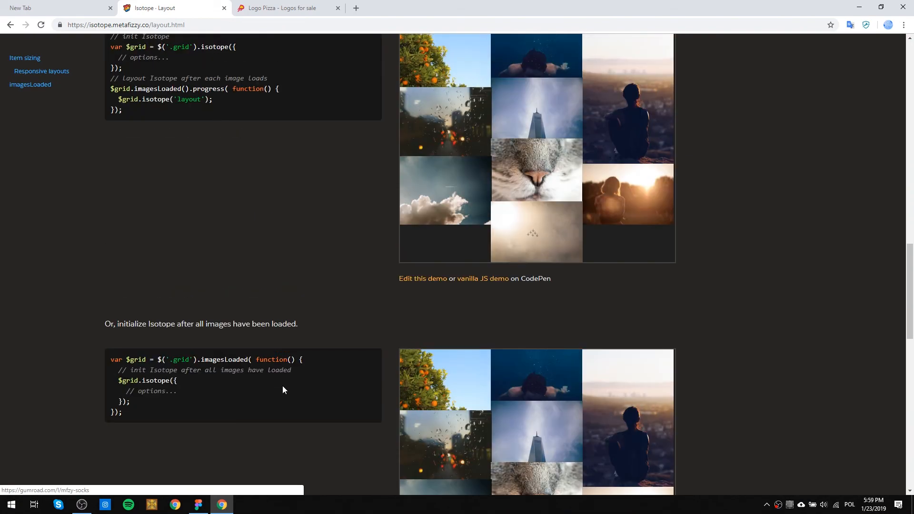
{"action": "scroll", "coordinate": [278, 383], "scroll_direction": "up", "scroll_amount": 13}
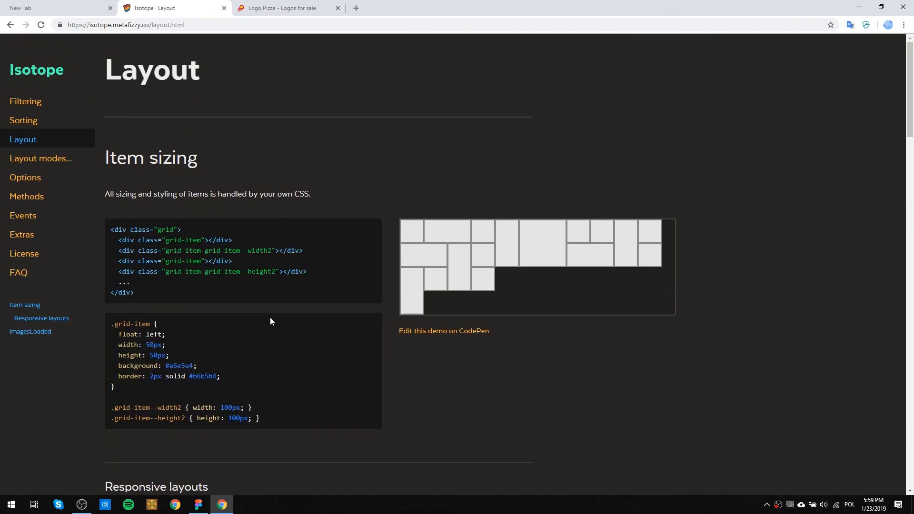
{"action": "scroll", "coordinate": [317, 166], "scroll_direction": "down", "scroll_amount": 10}
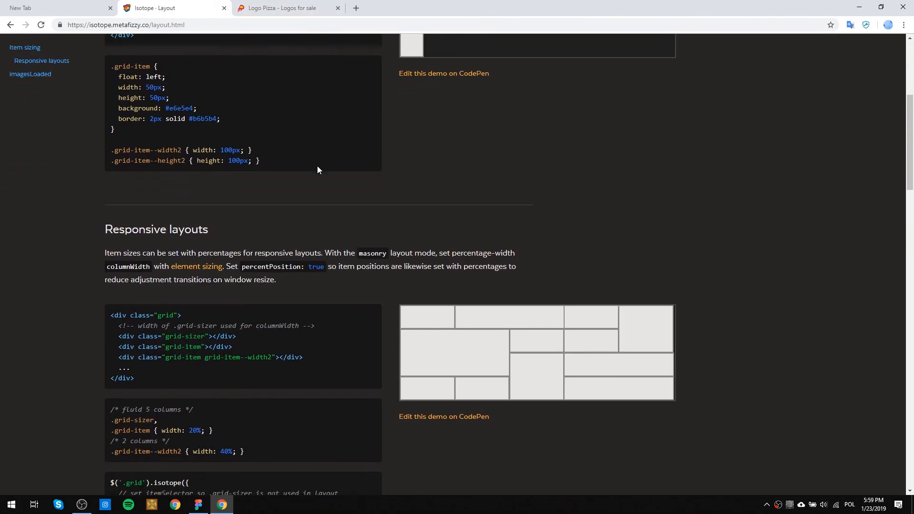
{"action": "scroll", "coordinate": [317, 166], "scroll_direction": "down", "scroll_amount": 5}
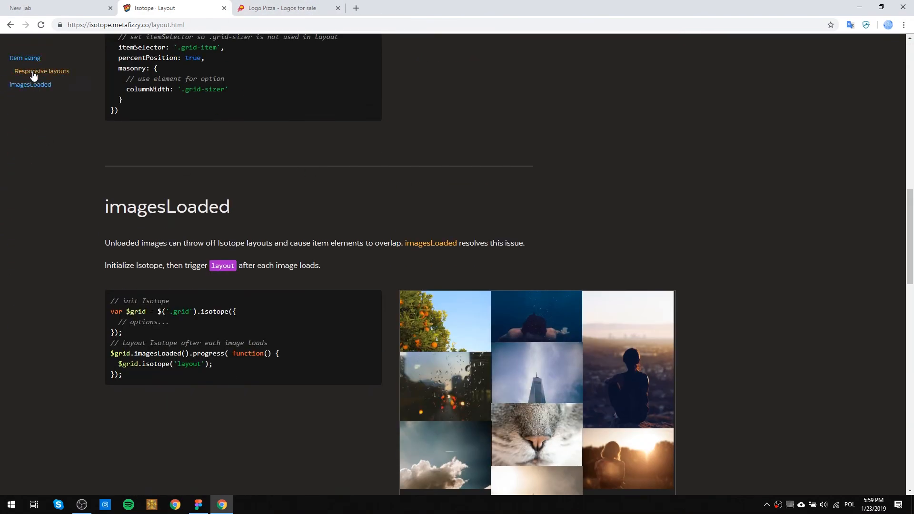
{"action": "scroll", "coordinate": [45, 85], "scroll_direction": "up", "scroll_amount": 2}
{"action": "scroll", "coordinate": [59, 116], "scroll_direction": "up", "scroll_amount": 10}
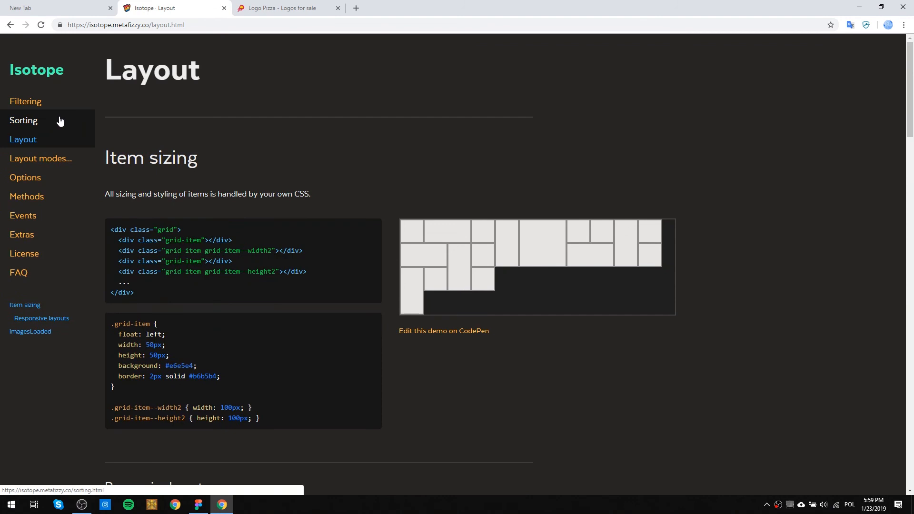
Open Isotope's Layout modes page and review its options and the masonry and fitRows examples.
{"action": "left_click", "coordinate": [36, 161]}
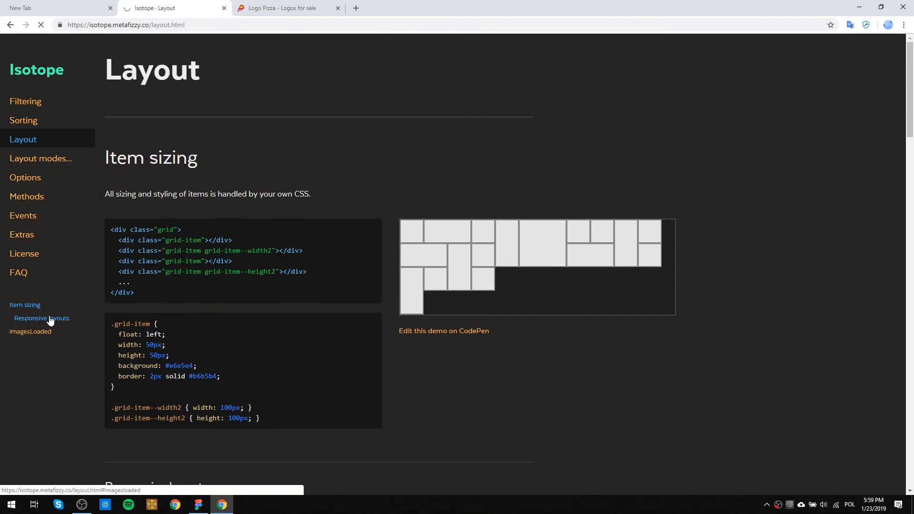
{"action": "scroll", "coordinate": [43, 357], "scroll_direction": "down", "scroll_amount": 5}
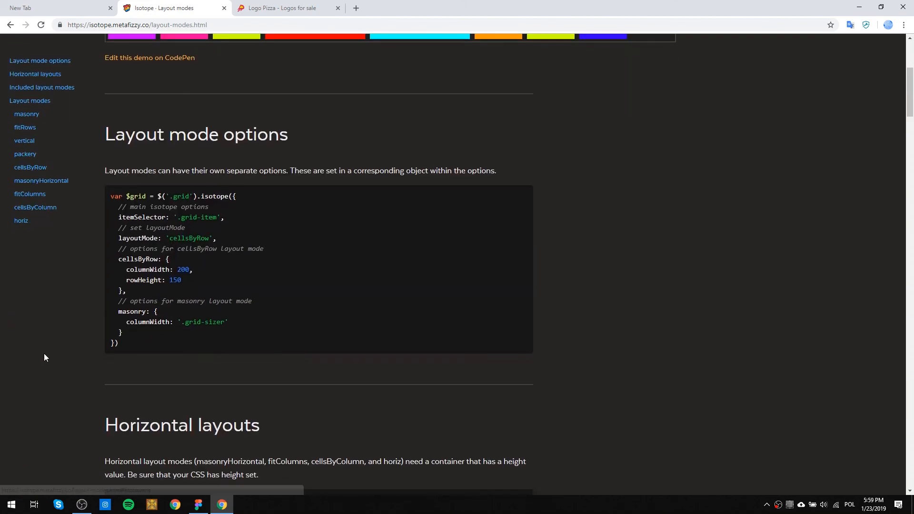
{"action": "scroll", "coordinate": [44, 357], "scroll_direction": "down", "scroll_amount": 9}
{"action": "scroll", "coordinate": [44, 357], "scroll_direction": "down", "scroll_amount": 6}
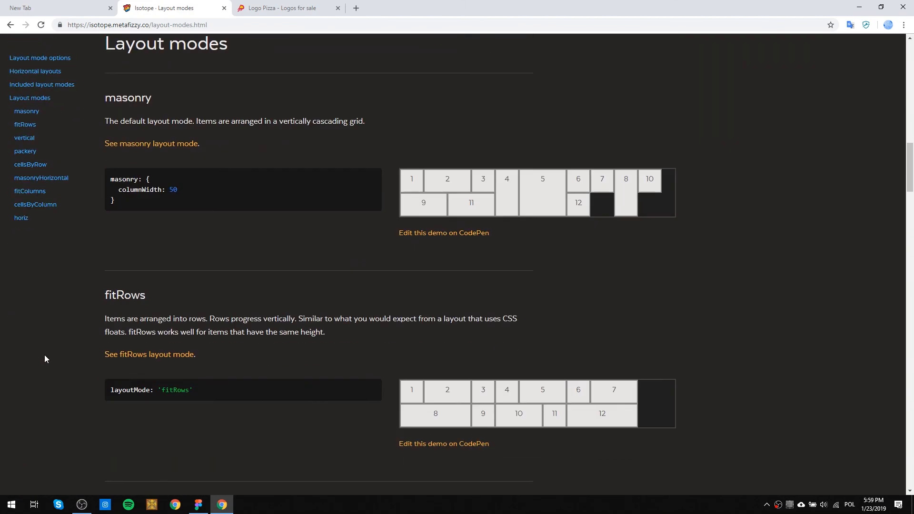
{"action": "scroll", "coordinate": [40, 355], "scroll_direction": "up", "scroll_amount": 20}
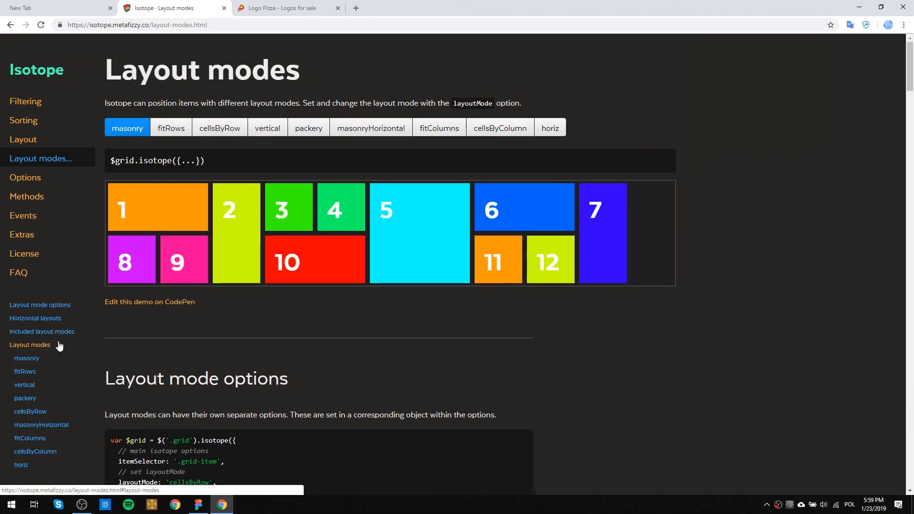
Switch to the Logo Pizza page and look through its grid of logos for sale.
{"action": "left_click", "coordinate": [287, 14]}
{"action": "scroll", "coordinate": [595, 388], "scroll_direction": "down", "scroll_amount": 5}
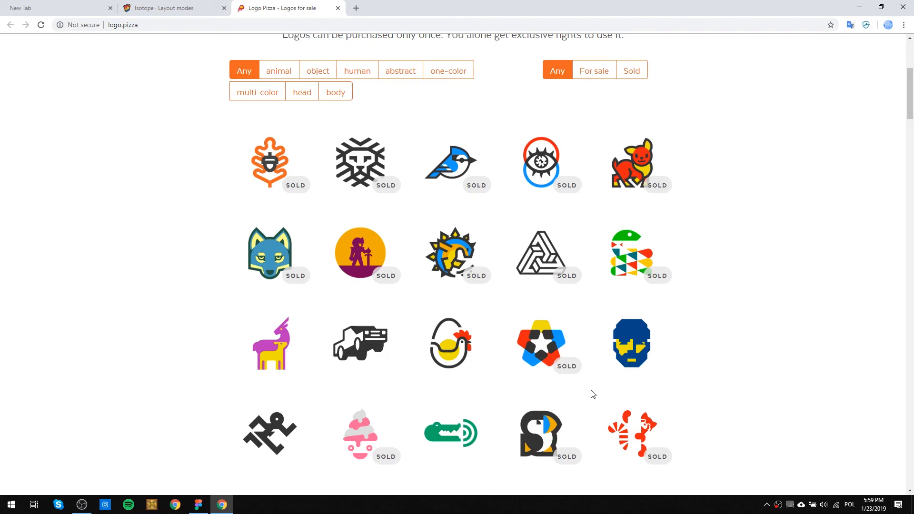
{"action": "scroll", "coordinate": [593, 393], "scroll_direction": "up", "scroll_amount": 5}
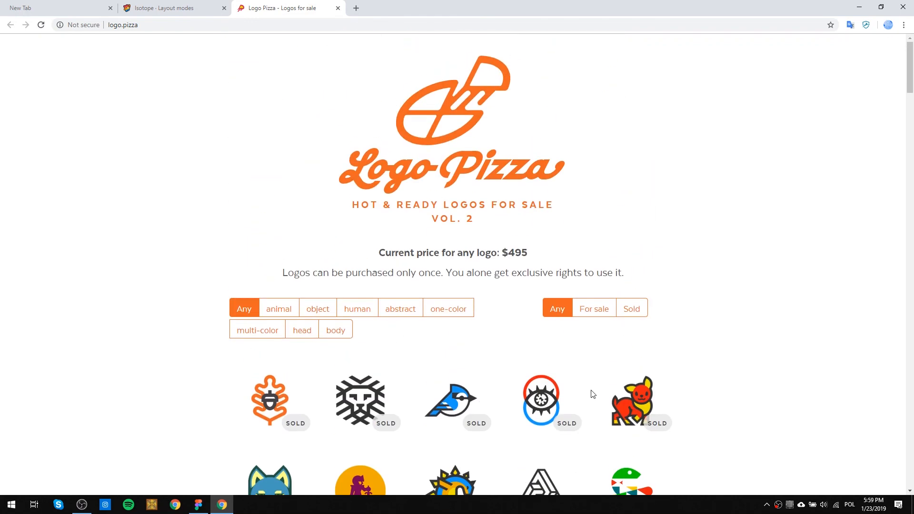
{"action": "scroll", "coordinate": [386, 353], "scroll_direction": "down", "scroll_amount": 6}
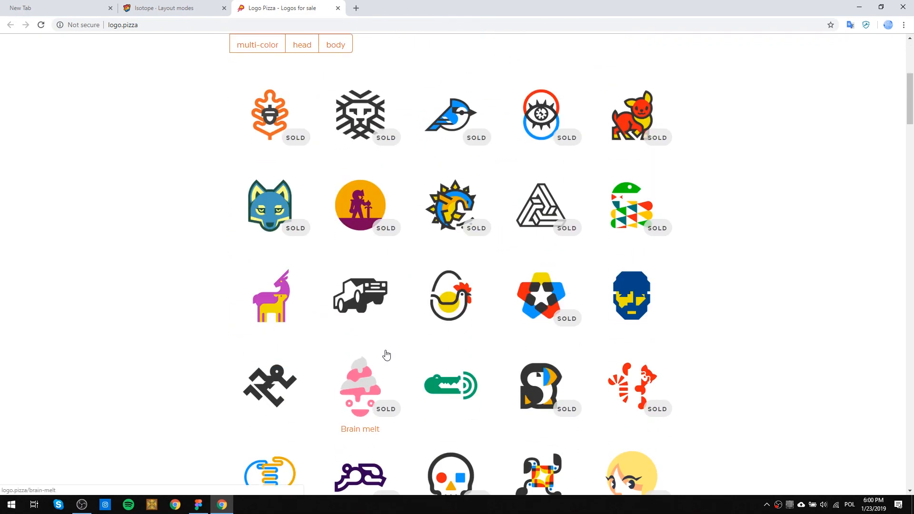
{"action": "scroll", "coordinate": [386, 355], "scroll_direction": "up", "scroll_amount": 3}
{"action": "scroll", "coordinate": [386, 354], "scroll_direction": "down", "scroll_amount": 6}
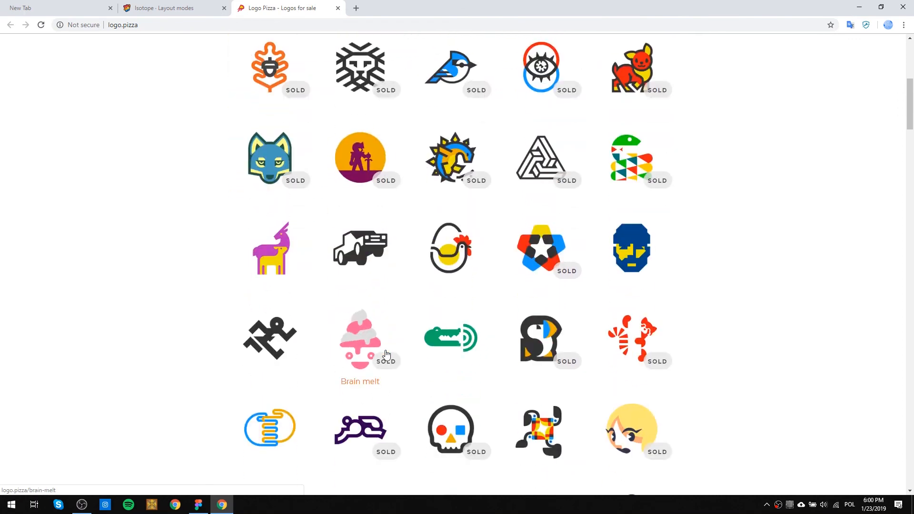
{"action": "scroll", "coordinate": [386, 354], "scroll_direction": "down", "scroll_amount": 3}
{"action": "scroll", "coordinate": [388, 352], "scroll_direction": "down", "scroll_amount": 5}
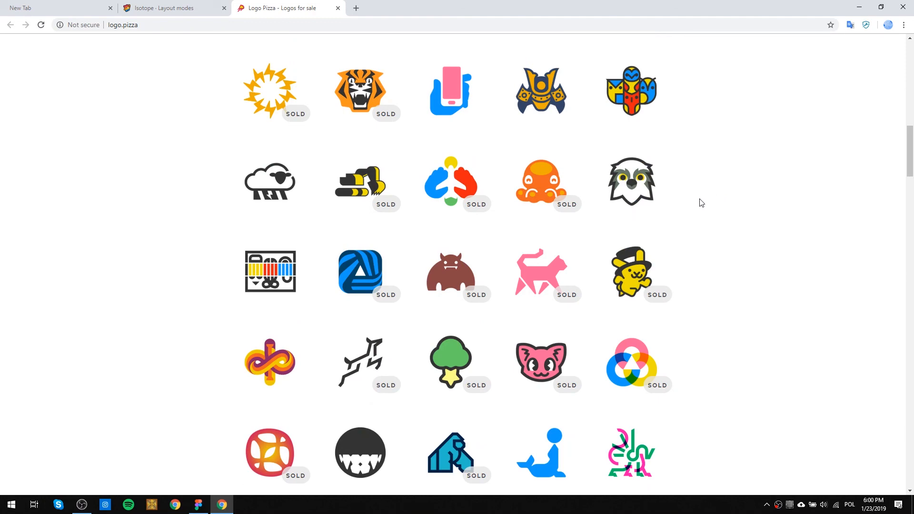
{"action": "scroll", "coordinate": [701, 203], "scroll_direction": "down", "scroll_amount": 5}
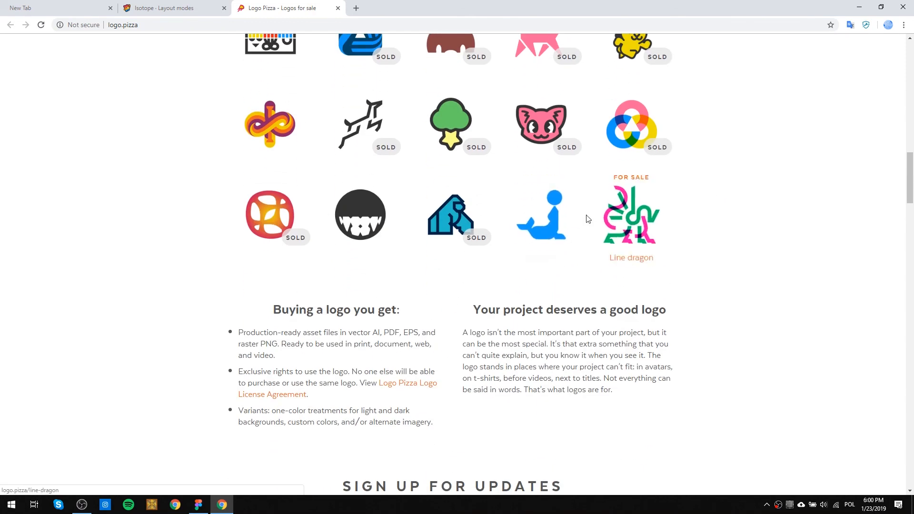
Open the Seal play logo, preview it on dark and light backgrounds, and return to the logo grid.
{"action": "left_click", "coordinate": [547, 226]}
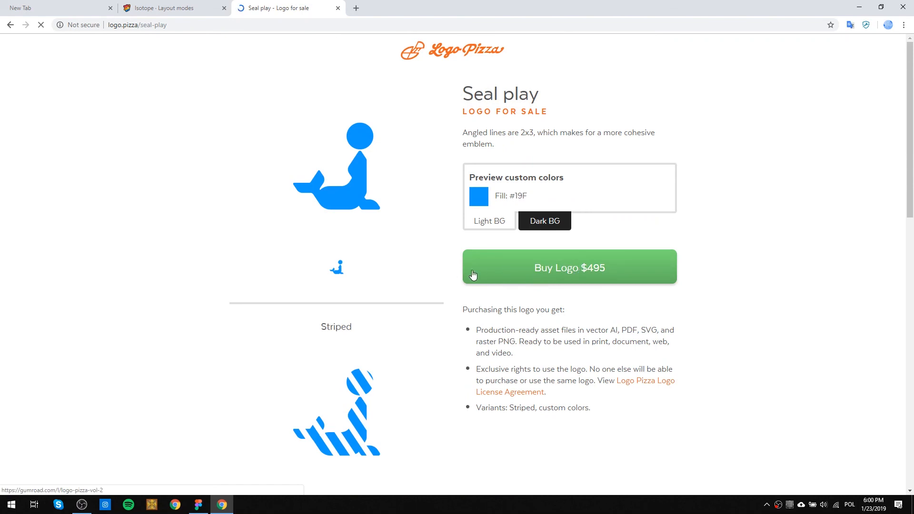
{"action": "left_click", "coordinate": [551, 224]}
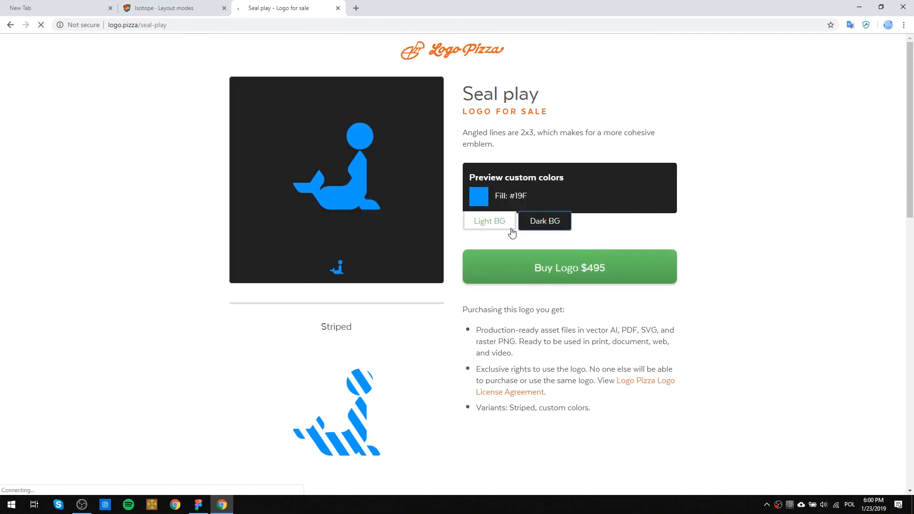
{"action": "left_click", "coordinate": [499, 224]}
{"action": "left_click", "coordinate": [10, 25]}
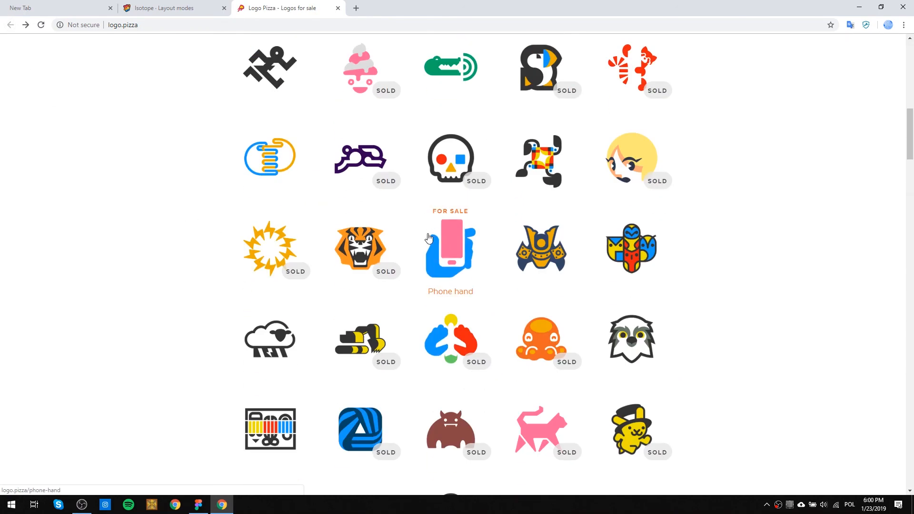
Open the Pretty kitty logo, preview it on a dark background, and go back to the logo grid.
{"action": "scroll", "coordinate": [428, 238], "scroll_direction": "down", "scroll_amount": 9}
{"action": "scroll", "coordinate": [523, 196], "scroll_direction": "up", "scroll_amount": 2}
{"action": "left_click", "coordinate": [531, 192]}
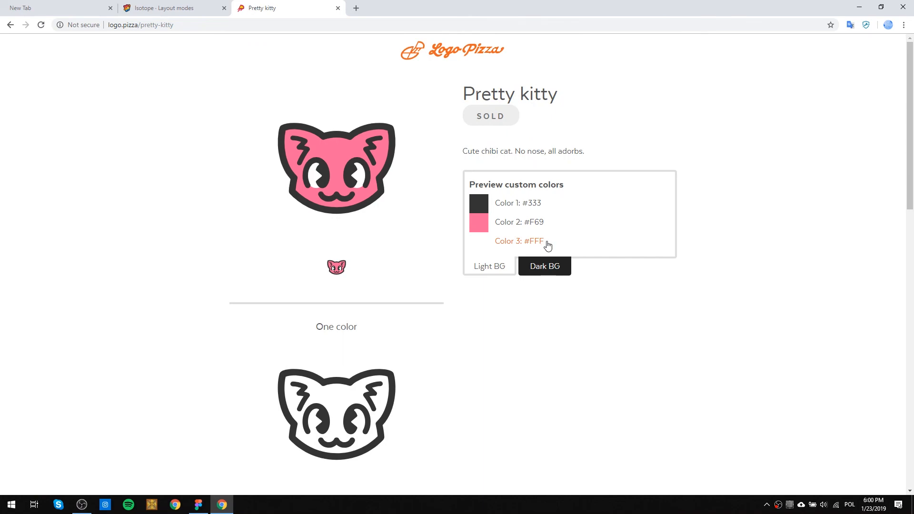
{"action": "left_click", "coordinate": [546, 263]}
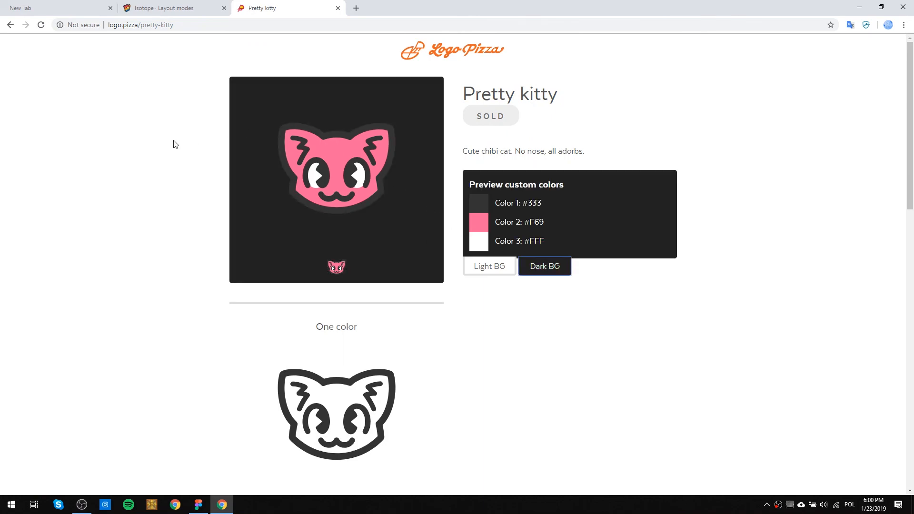
{"action": "left_click", "coordinate": [10, 25]}
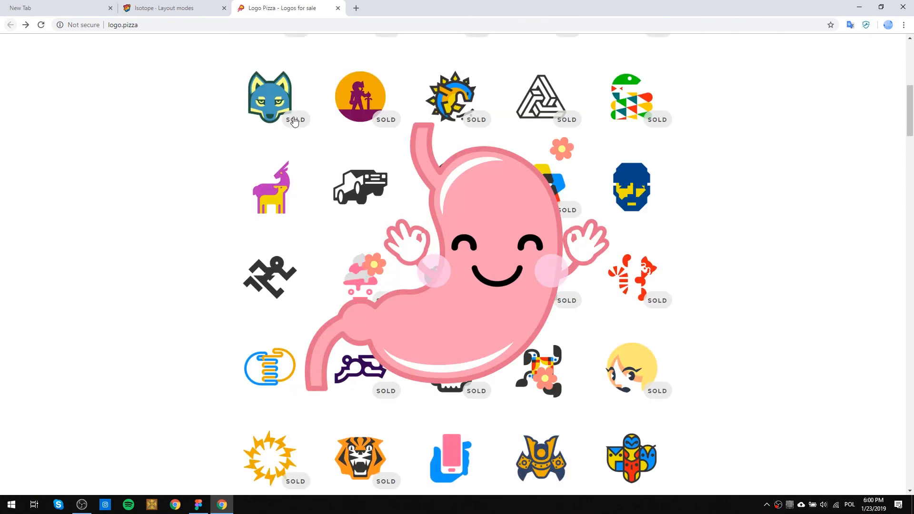
Browse the rest of Logo Pizza, view the T-rex logo among the sold Volume 1 logos, and close the site's tab.
{"action": "scroll", "coordinate": [382, 253], "scroll_direction": "down", "scroll_amount": 5}
{"action": "scroll", "coordinate": [382, 253], "scroll_direction": "down", "scroll_amount": 7}
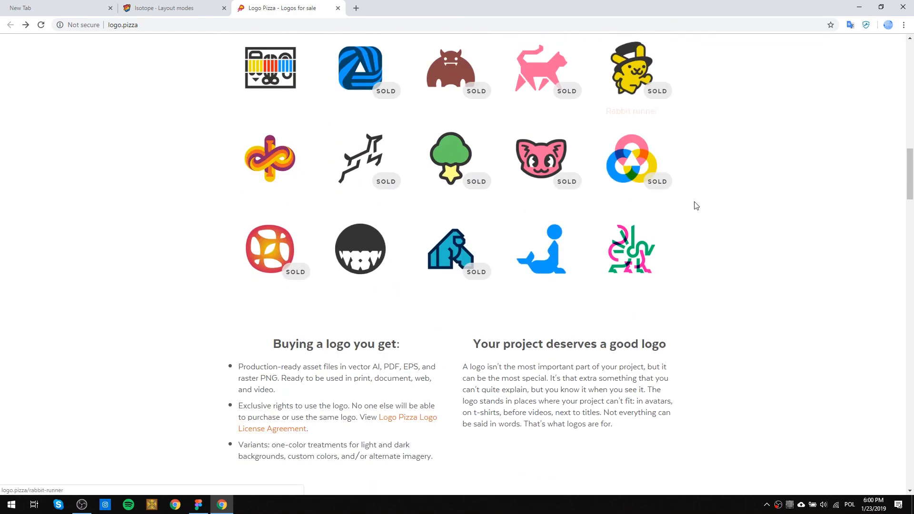
{"action": "scroll", "coordinate": [335, 245], "scroll_direction": "down", "scroll_amount": 6}
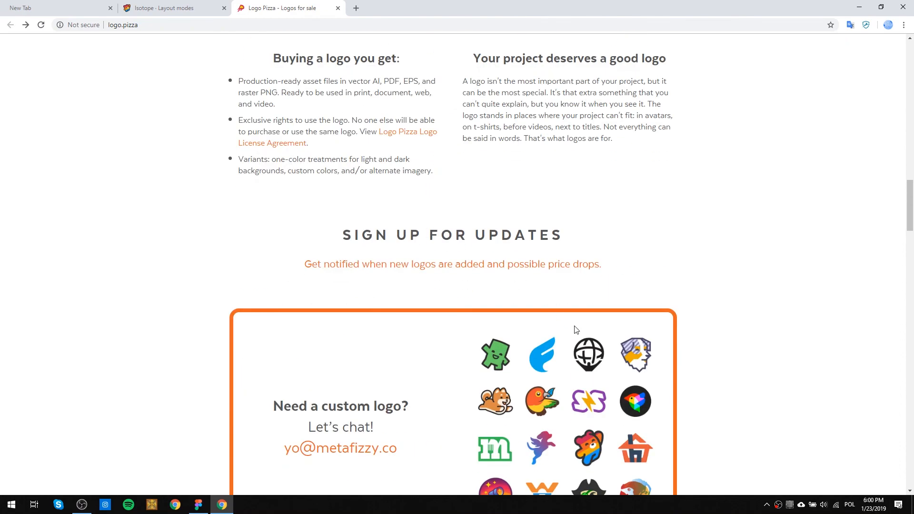
{"action": "scroll", "coordinate": [576, 328], "scroll_direction": "down", "scroll_amount": 5}
{"action": "scroll", "coordinate": [564, 312], "scroll_direction": "down", "scroll_amount": 9}
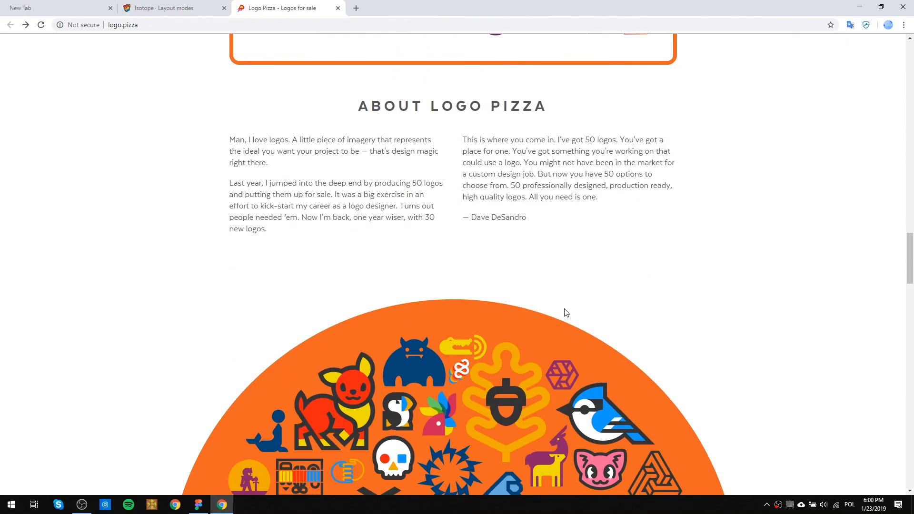
{"action": "scroll", "coordinate": [564, 309], "scroll_direction": "down", "scroll_amount": 8}
{"action": "scroll", "coordinate": [581, 304], "scroll_direction": "down", "scroll_amount": 6}
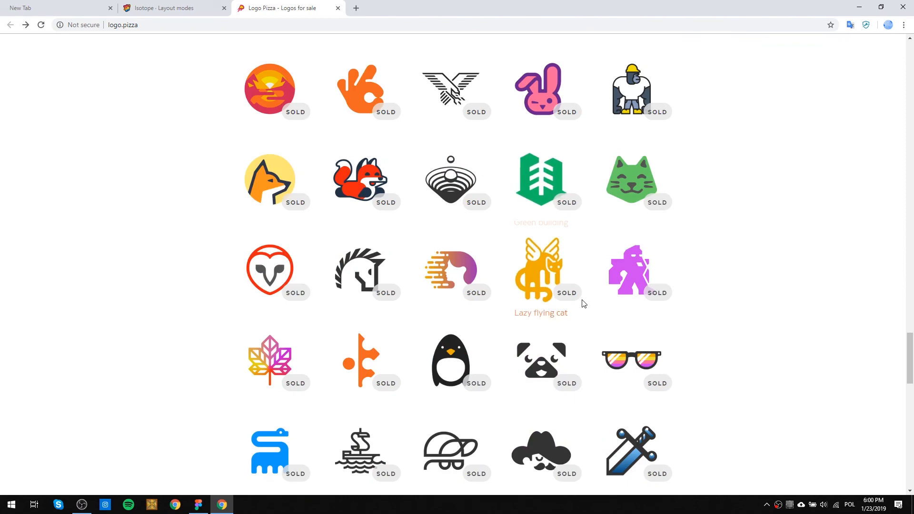
{"action": "scroll", "coordinate": [581, 301], "scroll_direction": "up", "scroll_amount": 3}
{"action": "scroll", "coordinate": [581, 301], "scroll_direction": "down", "scroll_amount": 2}
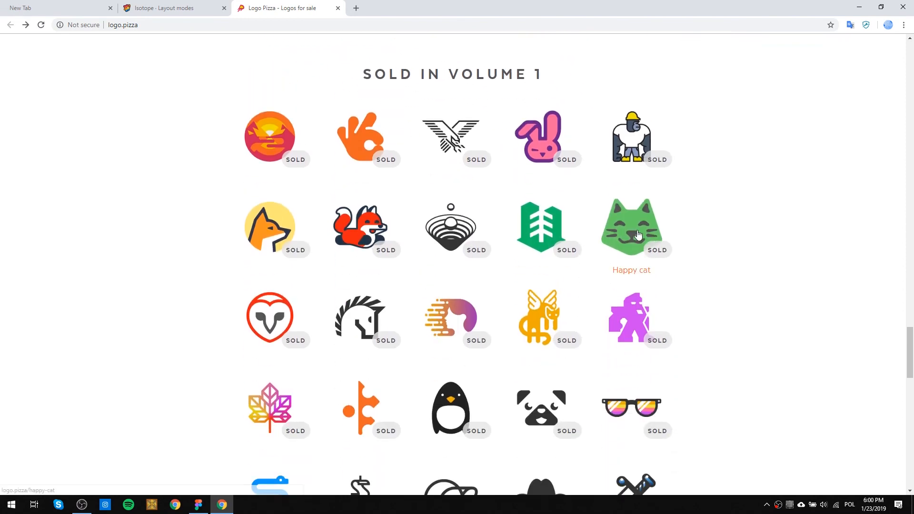
{"action": "scroll", "coordinate": [632, 262], "scroll_direction": "down", "scroll_amount": 6}
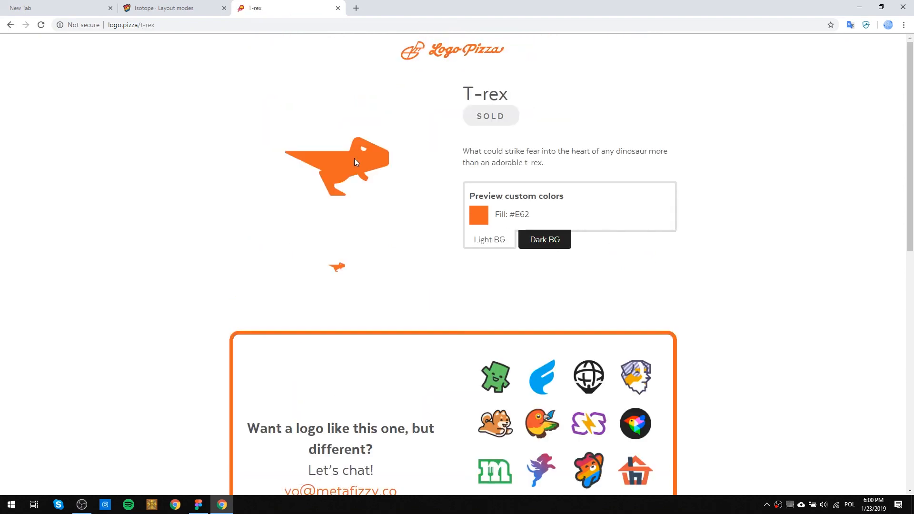
{"action": "left_click", "coordinate": [338, 8]}
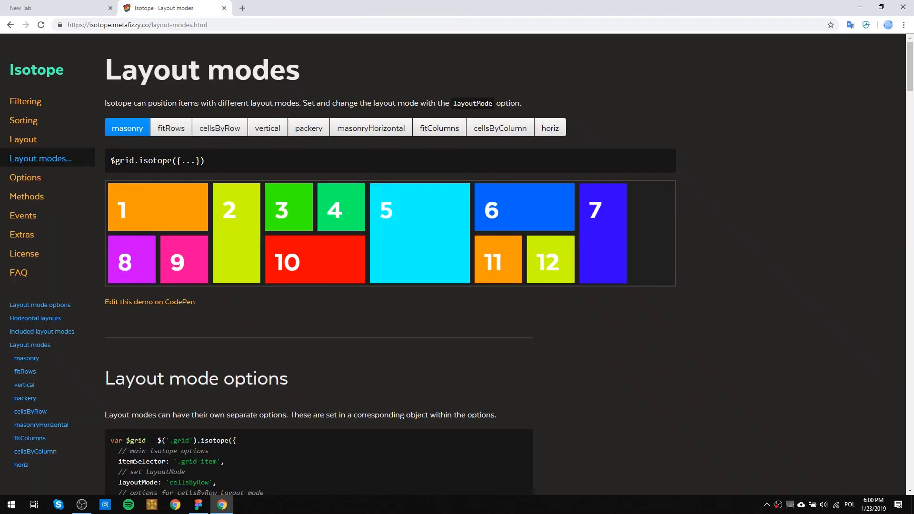
Glance at the paintings frame in Figma, return to Chrome and search the web for "basquiat frist gallery show".
{"action": "left_click", "coordinate": [198, 505]}
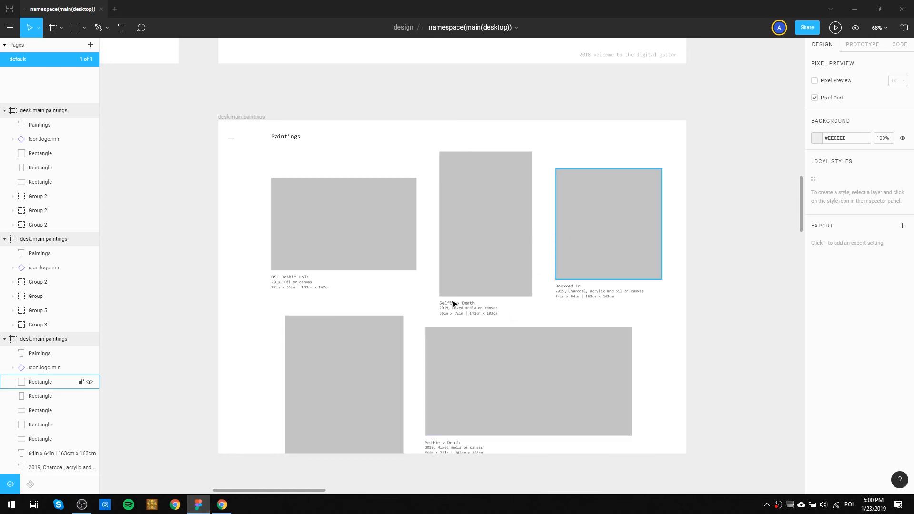
{"action": "left_click", "coordinate": [217, 505]}
{"action": "left_click", "coordinate": [228, 25]}
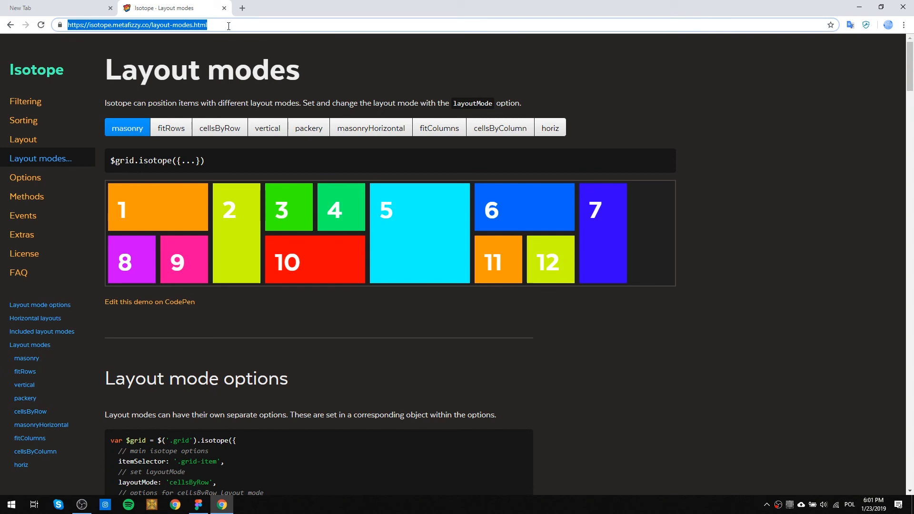
{"action": "type", "text": "picasso"}
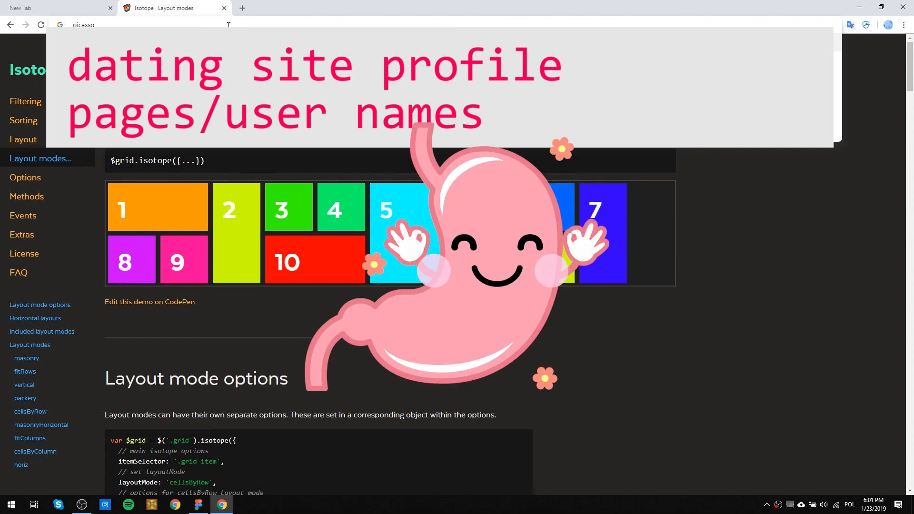
{"action": "key", "text": "BackSpace"}
{"action": "key", "text": "BackSpace"}
{"action": "key", "text": "BackSpace"}
{"action": "key", "text": "BackSpace"}
{"action": "key", "text": "BackSpace"}
{"action": "key", "text": "BackSpace"}
{"action": "key", "text": "BackSpace"}
{"action": "type", "text": "basq"}
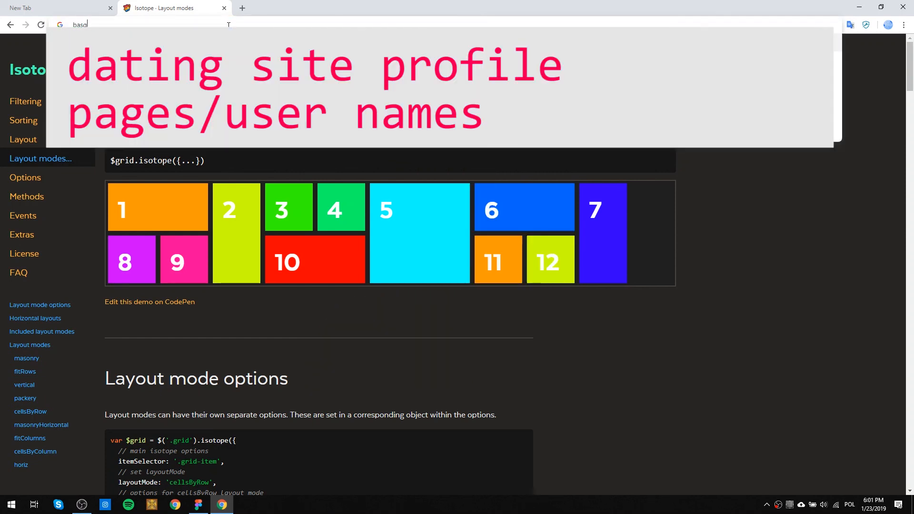
{"action": "type", "text": "uiat frist gallery"}
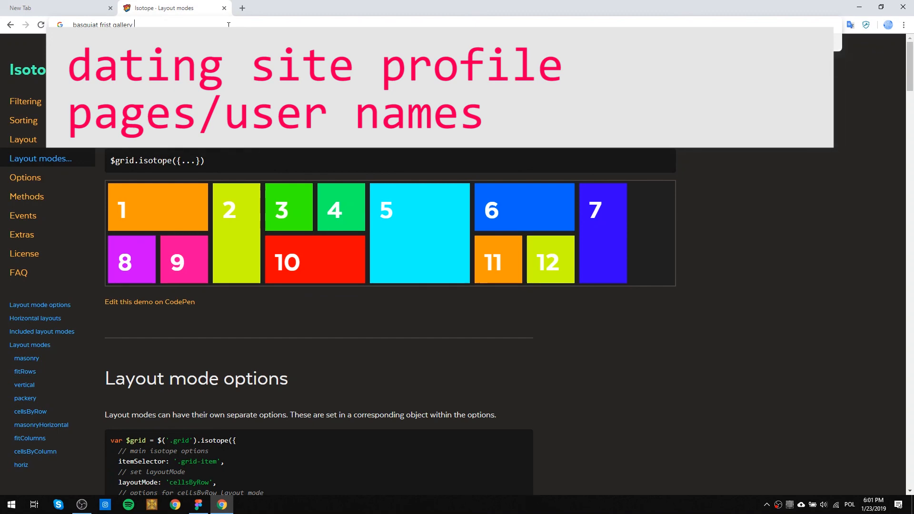
{"action": "type", "text": " show"}
{"action": "key", "text": "Return"}
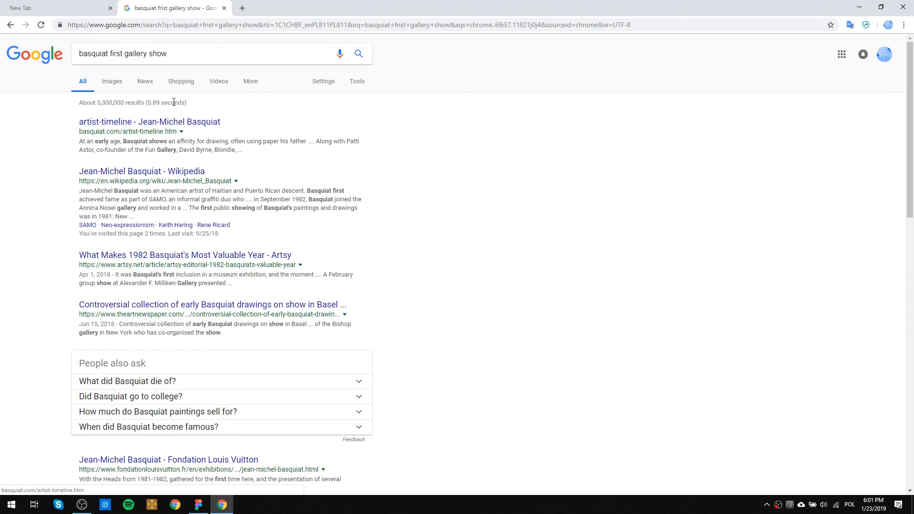
Show the image results for "basquiat first gallery show" and browse the exhibition photos.
{"action": "left_click", "coordinate": [111, 85]}
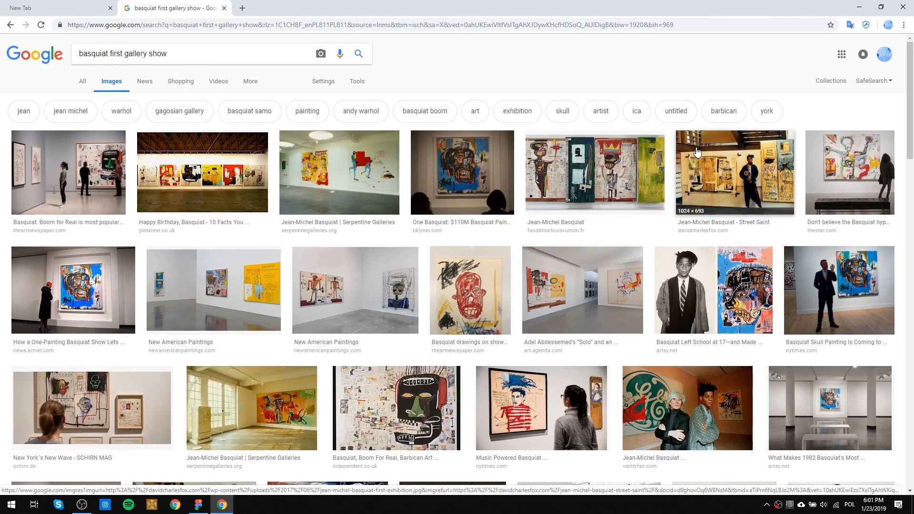
{"action": "scroll", "coordinate": [724, 166], "scroll_direction": "down", "scroll_amount": 5}
{"action": "scroll", "coordinate": [724, 165], "scroll_direction": "down", "scroll_amount": 5}
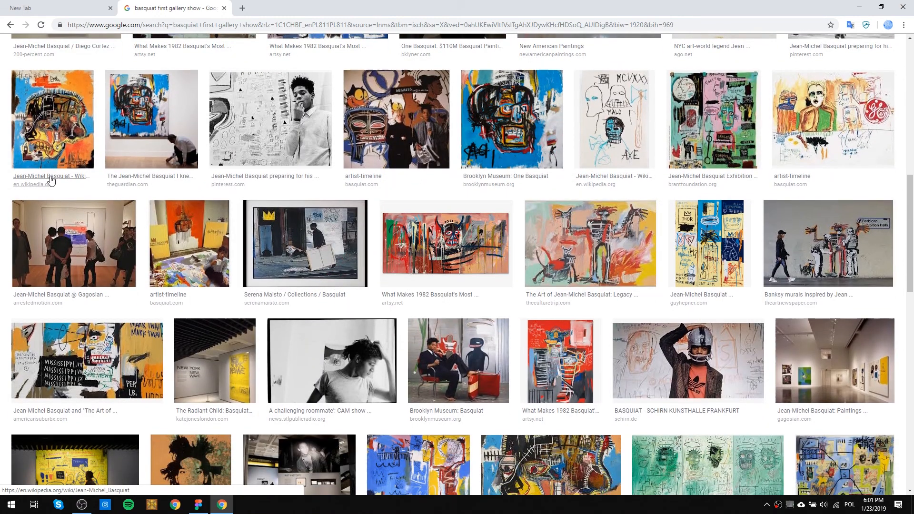
Shorten the image search to "basquiat first show" and look through the gallery photos for how the paintings are hung.
{"action": "scroll", "coordinate": [50, 177], "scroll_direction": "up", "scroll_amount": 11}
{"action": "double_click", "coordinate": [129, 55]}
{"action": "key", "text": "BackSpace"}
{"action": "key", "text": "Return"}
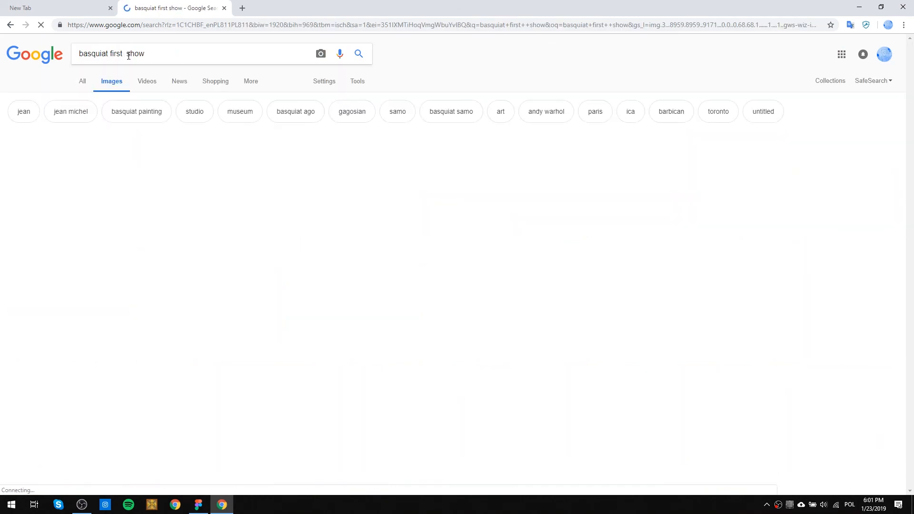
{"action": "scroll", "coordinate": [211, 139], "scroll_direction": "down", "scroll_amount": 10}
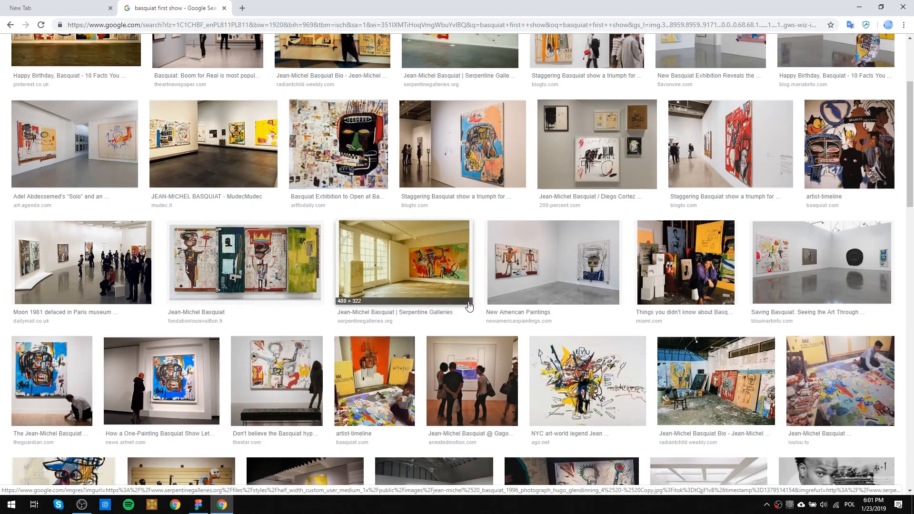
{"action": "scroll", "coordinate": [582, 258], "scroll_direction": "up", "scroll_amount": 2}
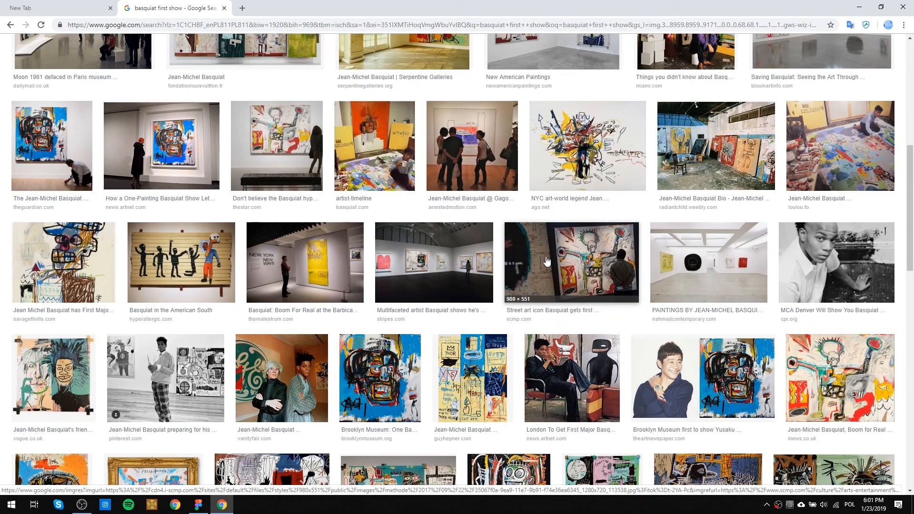
{"action": "scroll", "coordinate": [526, 259], "scroll_direction": "up", "scroll_amount": 8}
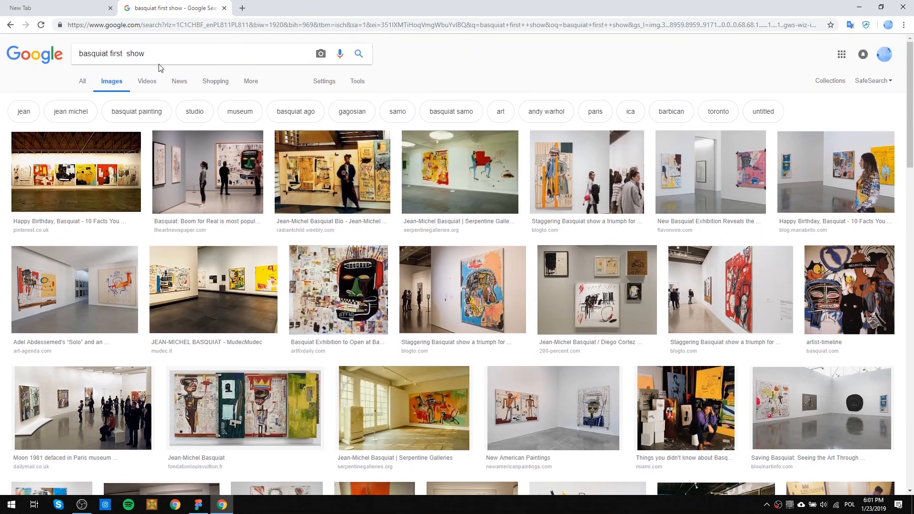
Search the images for "picasso first gallery showing".
{"action": "triple_click", "coordinate": [151, 55]}
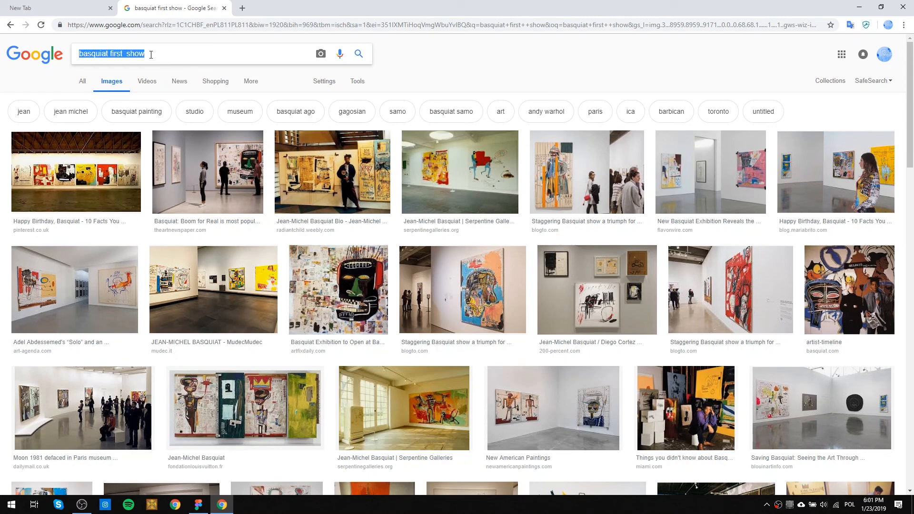
{"action": "type", "text": "picasso "}
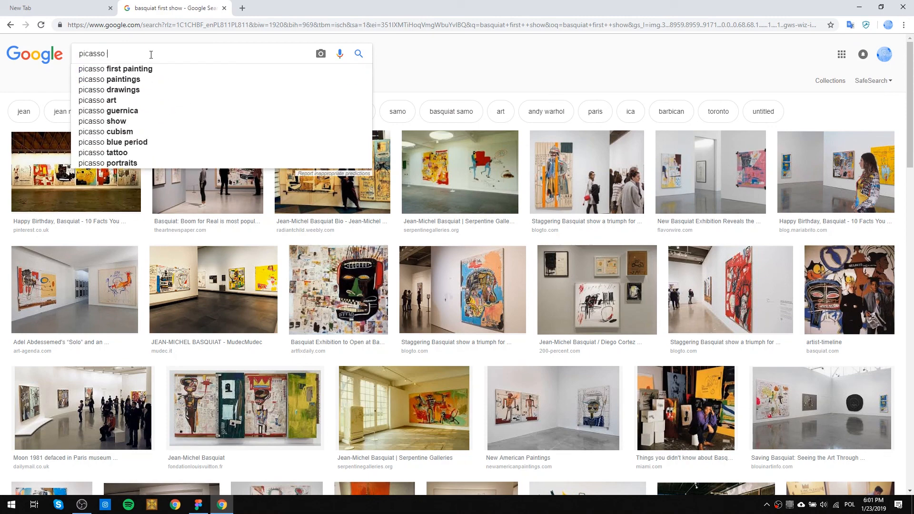
{"action": "type", "text": "first g"}
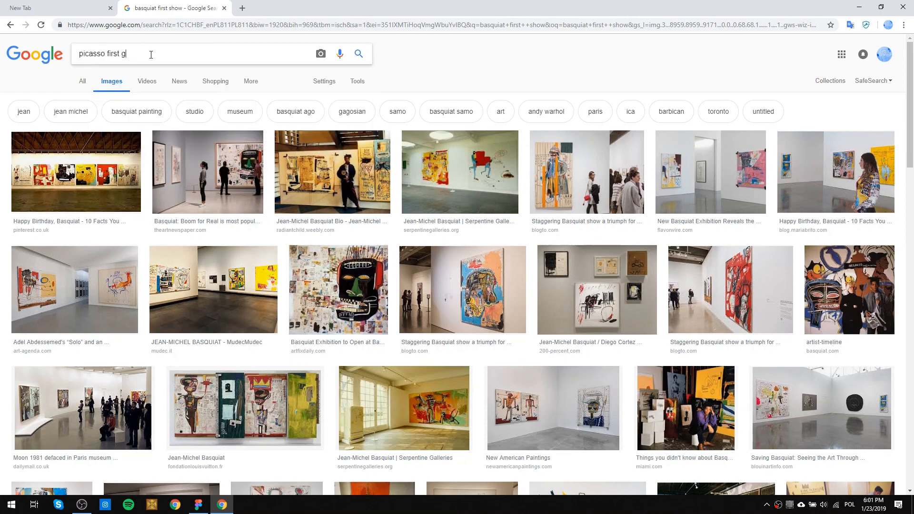
{"action": "type", "text": "g"}
{"action": "key", "text": "Return"}
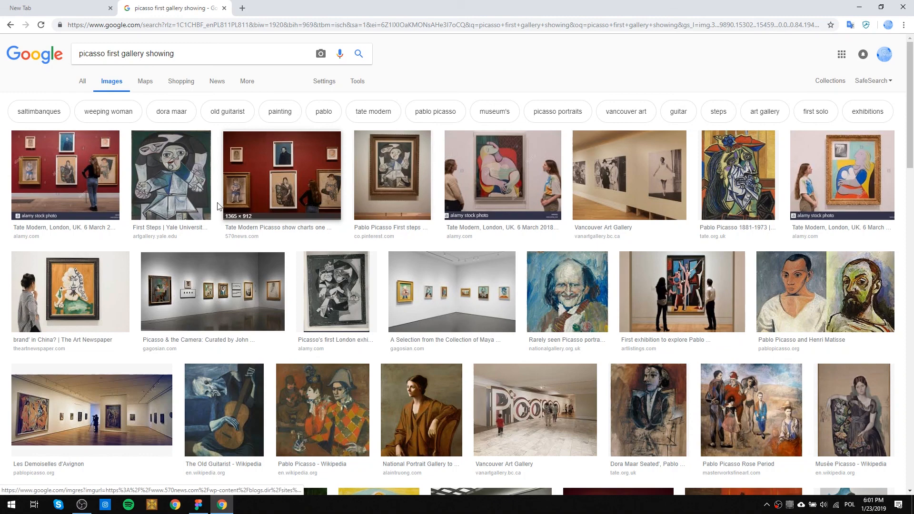
Preview the Tate Modern Picasso show photo from 570 News, browse the other Picasso exhibition images, and return to the start of the results.
{"action": "left_click", "coordinate": [255, 171]}
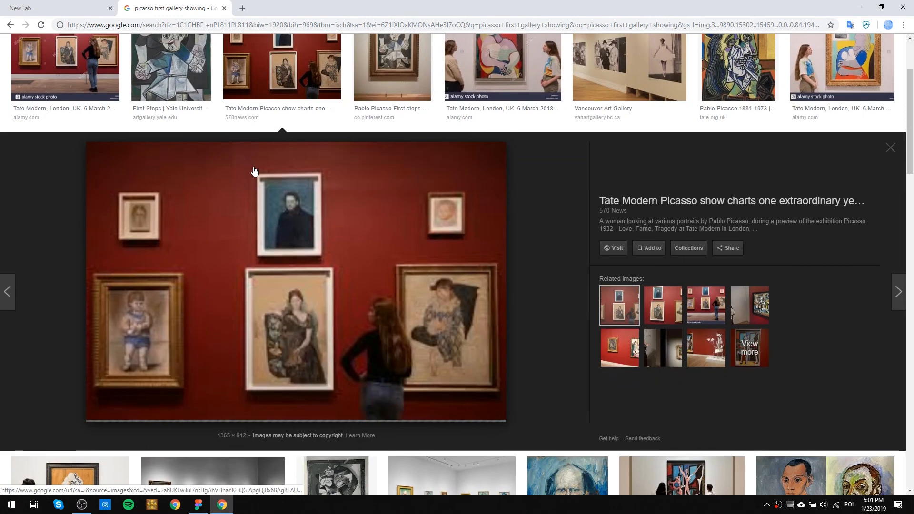
{"action": "scroll", "coordinate": [204, 177], "scroll_direction": "up", "scroll_amount": 2}
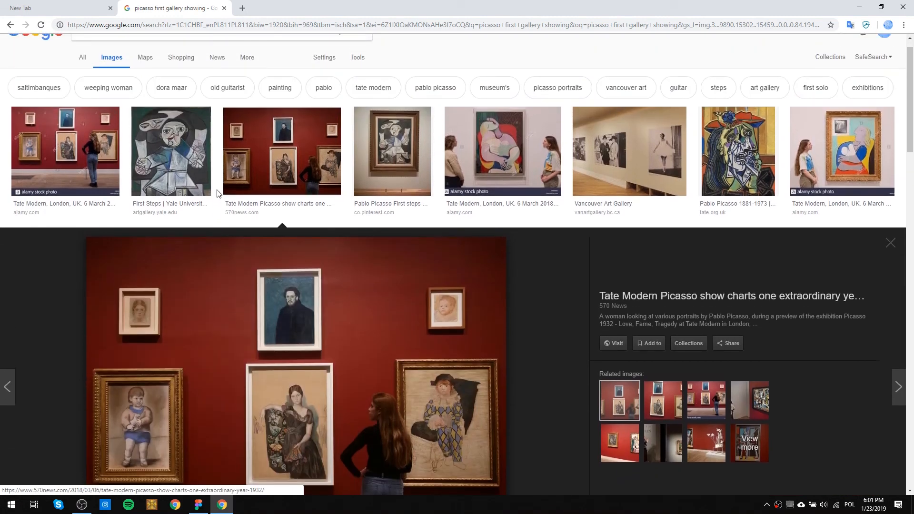
{"action": "scroll", "coordinate": [270, 323], "scroll_direction": "down", "scroll_amount": 4}
{"action": "scroll", "coordinate": [271, 321], "scroll_direction": "down", "scroll_amount": 6}
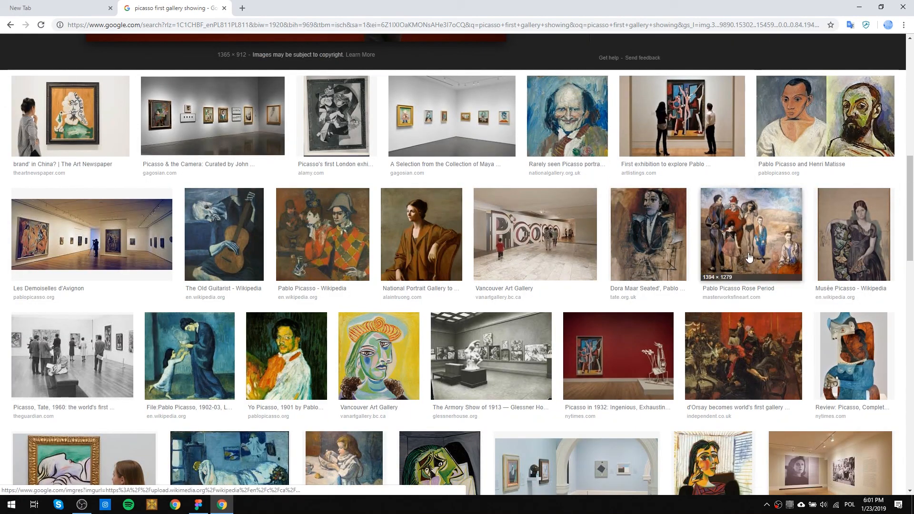
{"action": "scroll", "coordinate": [299, 319], "scroll_direction": "down", "scroll_amount": 5}
{"action": "scroll", "coordinate": [299, 319], "scroll_direction": "down", "scroll_amount": 10}
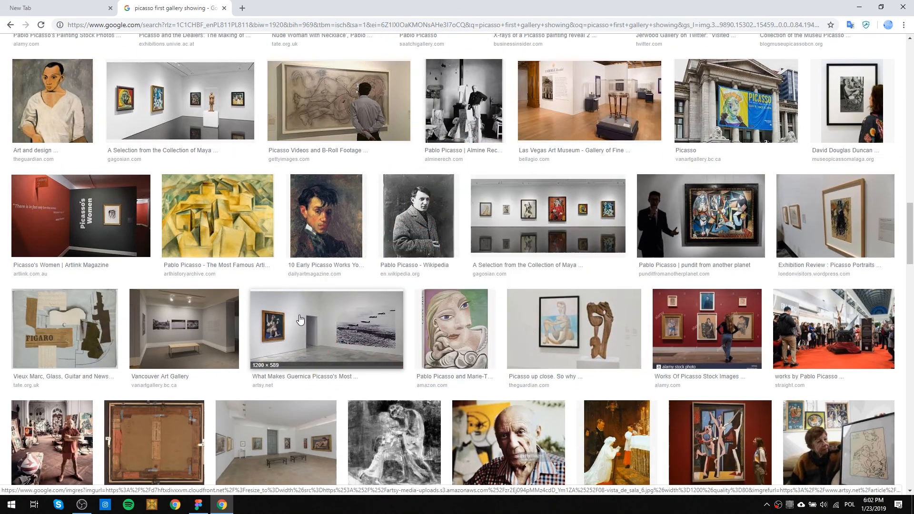
{"action": "scroll", "coordinate": [299, 319], "scroll_direction": "down", "scroll_amount": 9}
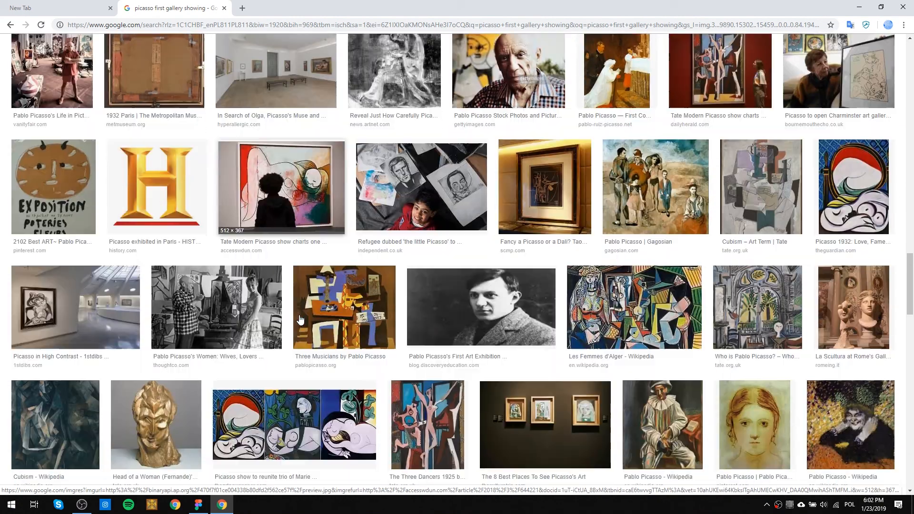
{"action": "scroll", "coordinate": [295, 322], "scroll_direction": "down", "scroll_amount": 5}
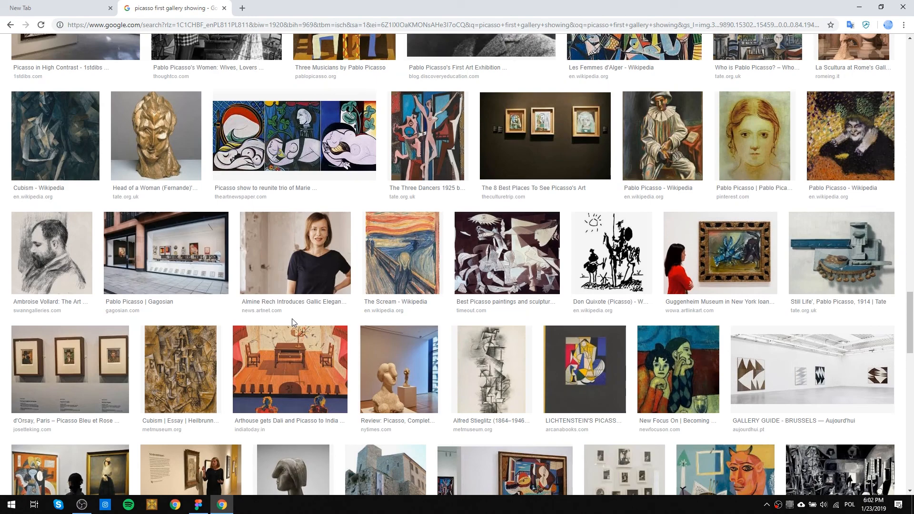
{"action": "left_click_drag", "start_coordinate": [910, 295], "coordinate": [910, 45]}
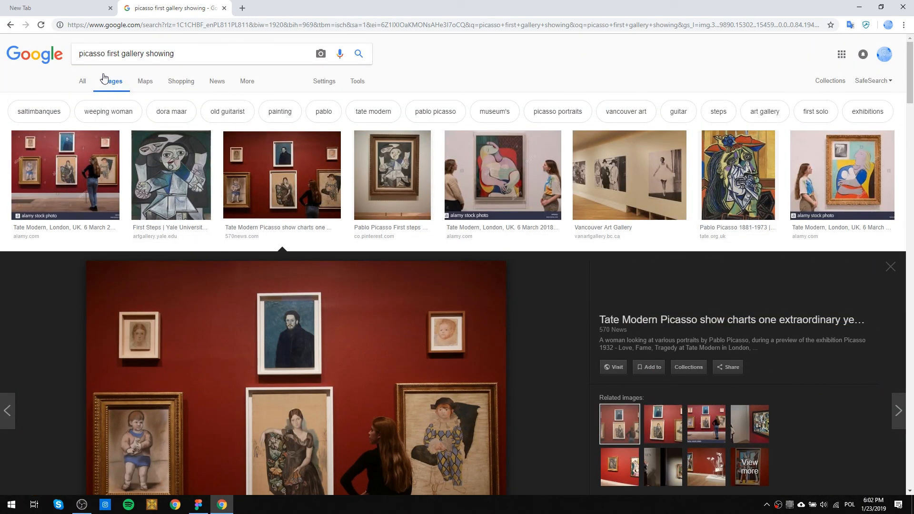
Switch to the general web results and shorten the search to "picasso first gallery".
{"action": "left_click", "coordinate": [84, 81]}
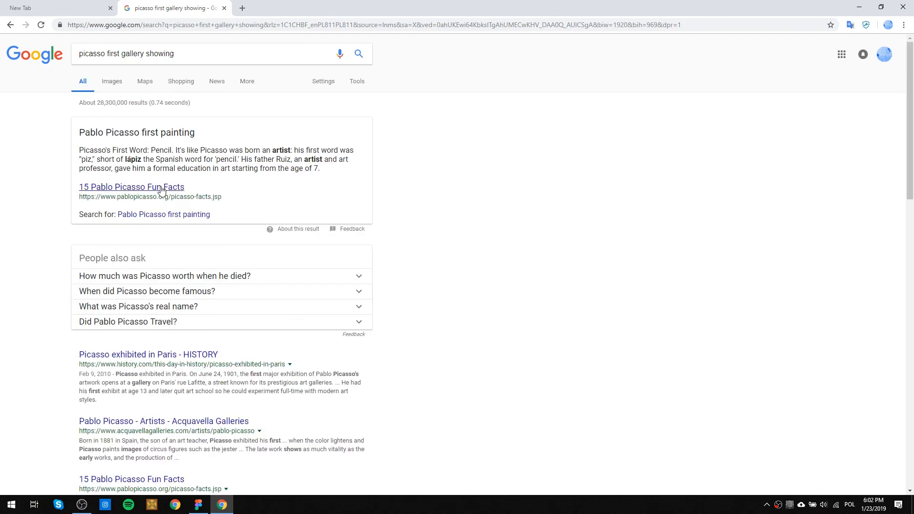
{"action": "double_click", "coordinate": [153, 54]}
{"action": "key", "text": "BackSpace"}
{"action": "key", "text": "Return"}
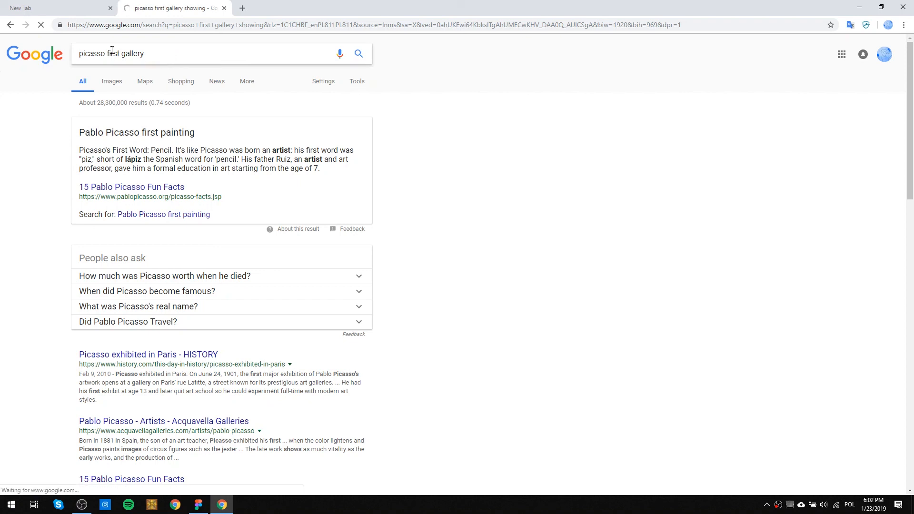
{"action": "double_click", "coordinate": [127, 54]}
Open the HISTORY article "Picasso exhibited in Paris" in a new tab, check it, and go back to the search results.
{"action": "right_click", "coordinate": [137, 353]}
{"action": "left_click", "coordinate": [160, 357]}
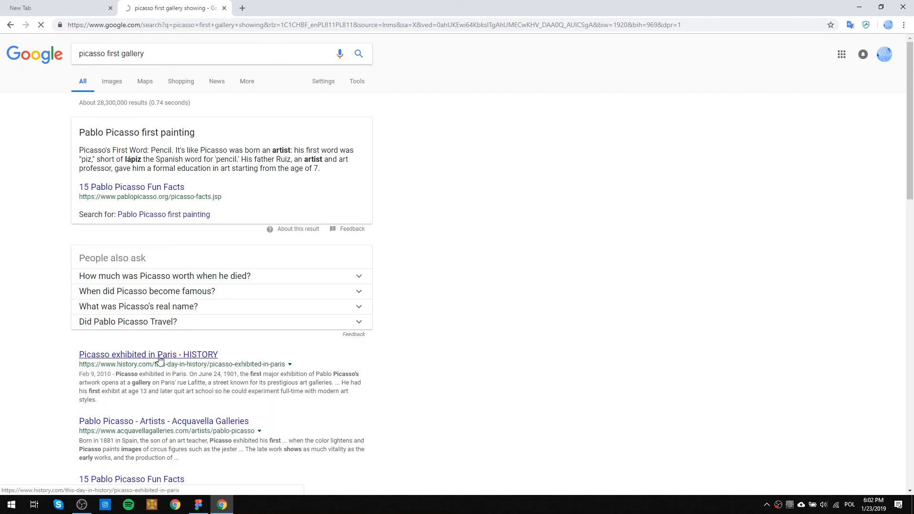
{"action": "scroll", "coordinate": [178, 401], "scroll_direction": "down", "scroll_amount": 2}
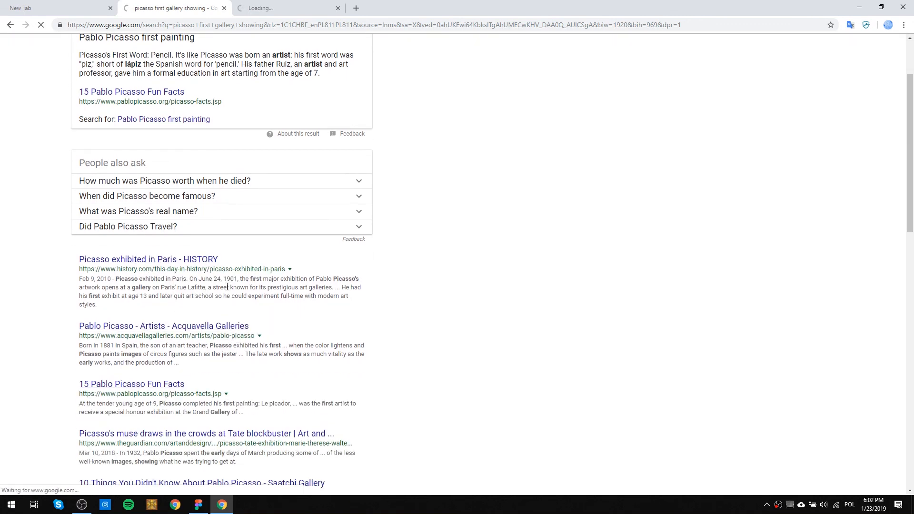
{"action": "left_click", "coordinate": [250, 8]}
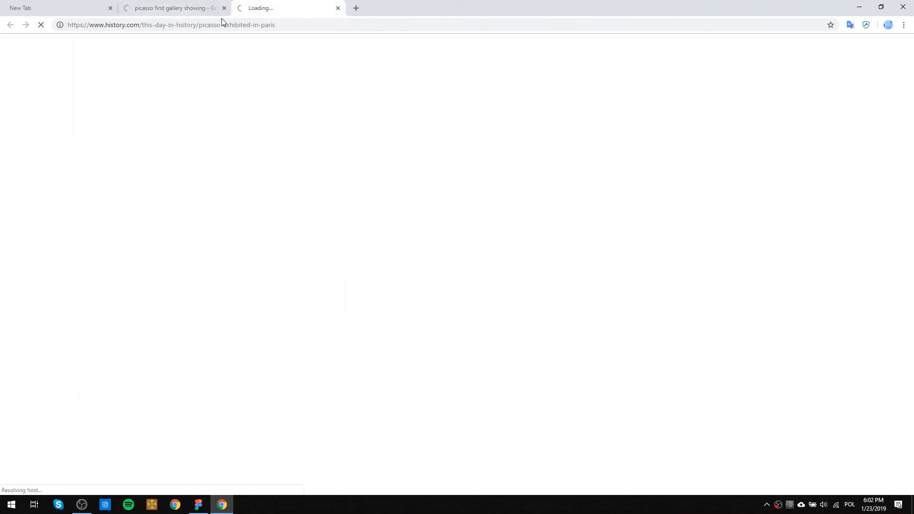
{"action": "left_click", "coordinate": [180, 8]}
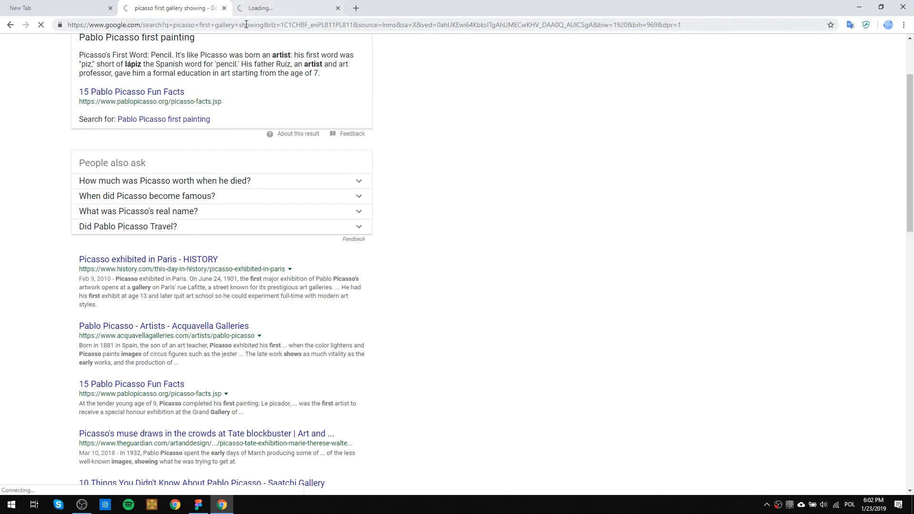
Switch to Figma and go from the desk.main.paintings frame to the black desk.painting.zoom.1 frame to examine its layout.
{"action": "left_click", "coordinate": [198, 505]}
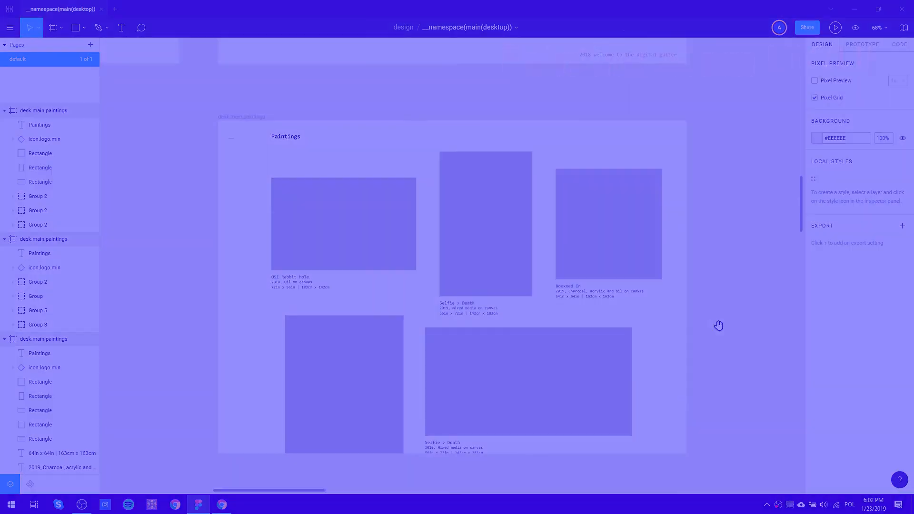
{"action": "left_click_drag", "start_coordinate": [717, 328], "coordinate": [459, 206]}
{"action": "scroll", "coordinate": [460, 206], "scroll_direction": "down", "scroll_amount": 5}
{"action": "scroll", "coordinate": [460, 207], "scroll_direction": "down", "scroll_amount": 2}
{"action": "mouse_move", "coordinate": [580, 249]}
{"action": "left_mouse_down"}
{"action": "mouse_move", "coordinate": [418, 208]}
{"action": "mouse_move", "coordinate": [394, 234]}
{"action": "left_mouse_up"}
{"action": "scroll", "coordinate": [520, 142], "scroll_direction": "up", "scroll_amount": 5}
{"action": "scroll", "coordinate": [574, 245], "scroll_direction": "up", "scroll_amount": 5}
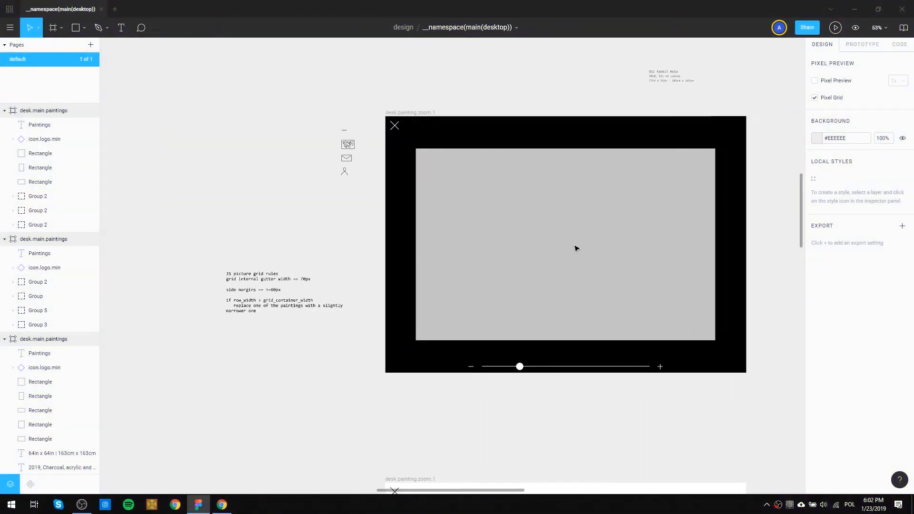
{"action": "scroll", "coordinate": [576, 245], "scroll_direction": "down", "scroll_amount": 5}
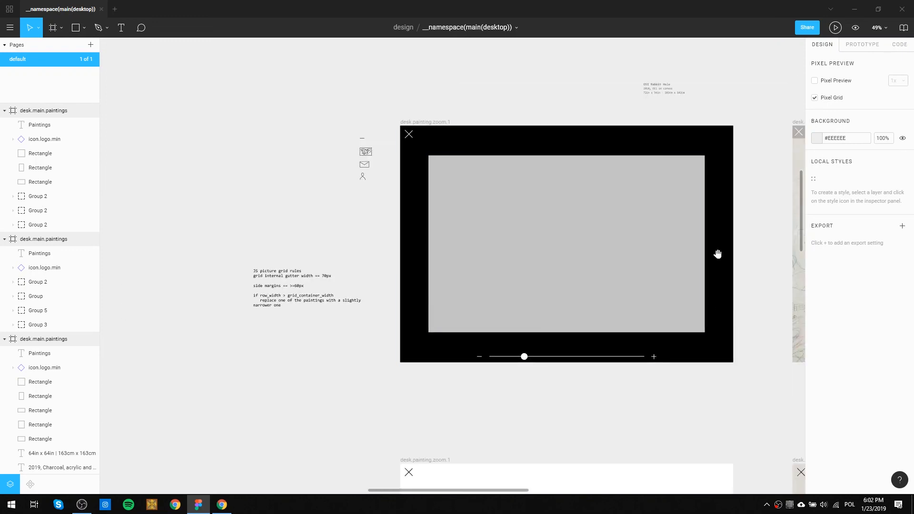
Compare the black desk.painting.zoom.1 frame with the full-bleed painting in the desk.painting.zoom.2 frame.
{"action": "left_click_drag", "start_coordinate": [717, 253], "coordinate": [651, 248]}
{"action": "mouse_move", "coordinate": [592, 318]}
{"action": "left_mouse_down"}
{"action": "mouse_move", "coordinate": [492, 292]}
{"action": "mouse_move", "coordinate": [371, 288]}
{"action": "mouse_move", "coordinate": [510, 278]}
{"action": "left_mouse_up"}
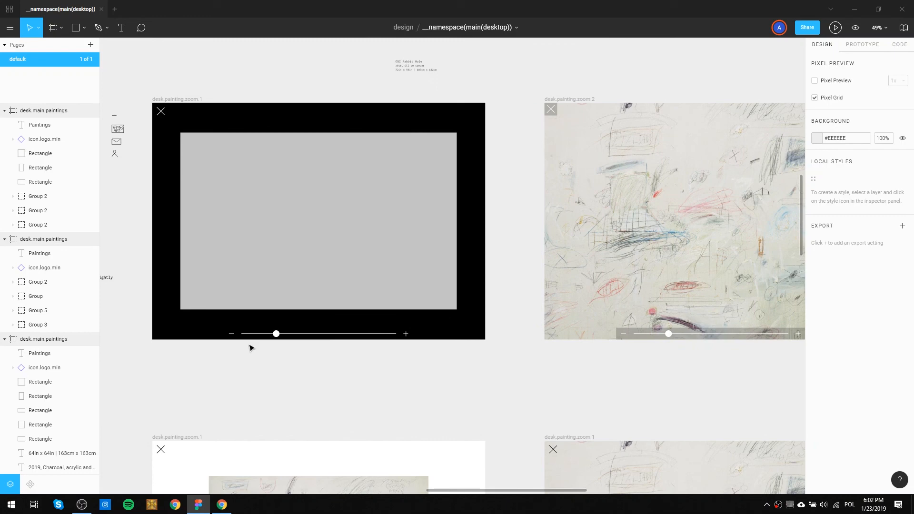
{"action": "mouse_move", "coordinate": [685, 335]}
{"action": "left_mouse_down"}
{"action": "mouse_move", "coordinate": [663, 349]}
{"action": "mouse_move", "coordinate": [530, 321]}
{"action": "mouse_move", "coordinate": [455, 291]}
{"action": "mouse_move", "coordinate": [697, 241]}
{"action": "mouse_move", "coordinate": [703, 190]}
{"action": "left_mouse_up"}
{"action": "left_click_drag", "start_coordinate": [531, 317], "coordinate": [579, 388]}
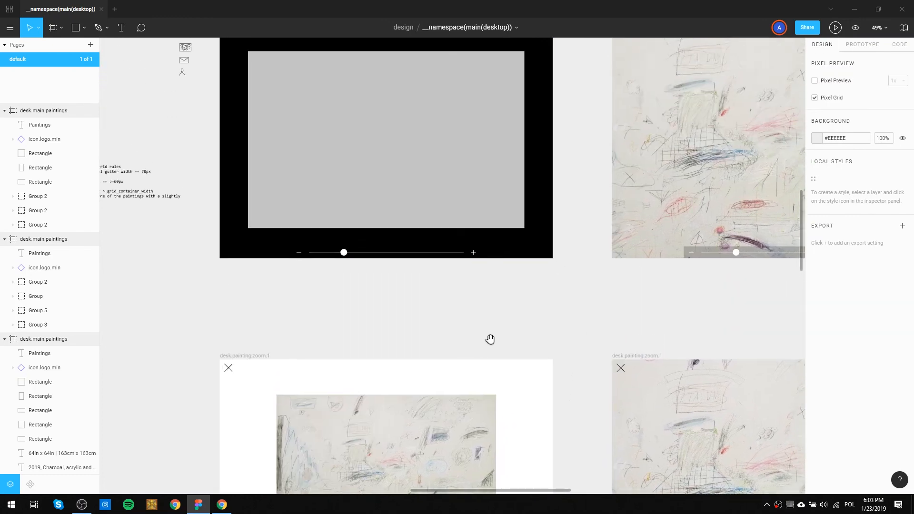
Examine the white-background zoom frame with the light scribbled painting and its enlarged version, including the close icon and zoom slider.
{"action": "left_click_drag", "start_coordinate": [490, 341], "coordinate": [495, 155]}
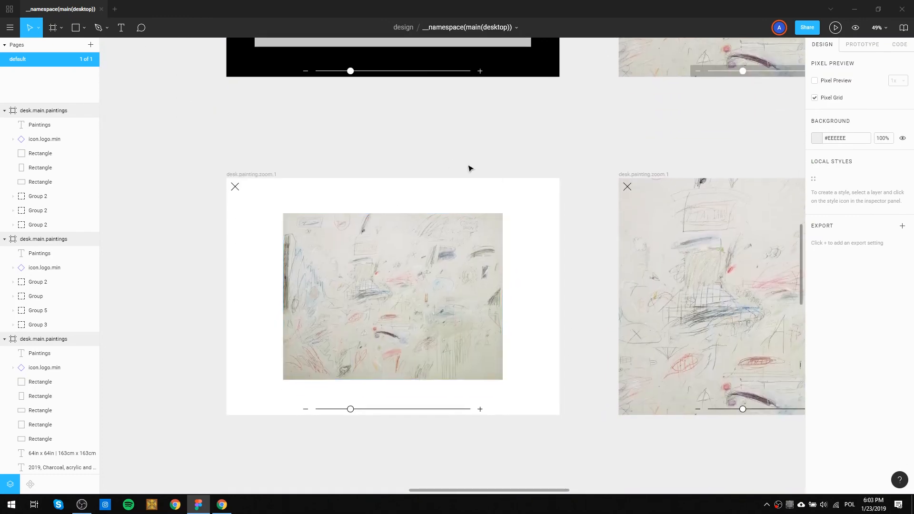
{"action": "left_click_drag", "start_coordinate": [375, 238], "coordinate": [899, 188]}
{"action": "mouse_move", "coordinate": [335, 244]}
{"action": "left_mouse_down"}
{"action": "mouse_move", "coordinate": [719, 316]}
{"action": "mouse_move", "coordinate": [187, 302]}
{"action": "left_mouse_up"}
{"action": "left_click_drag", "start_coordinate": [601, 222], "coordinate": [195, 218]}
{"action": "left_click_drag", "start_coordinate": [540, 357], "coordinate": [541, 287]}
{"action": "scroll", "coordinate": [428, 257], "scroll_direction": "up", "scroll_amount": 2}
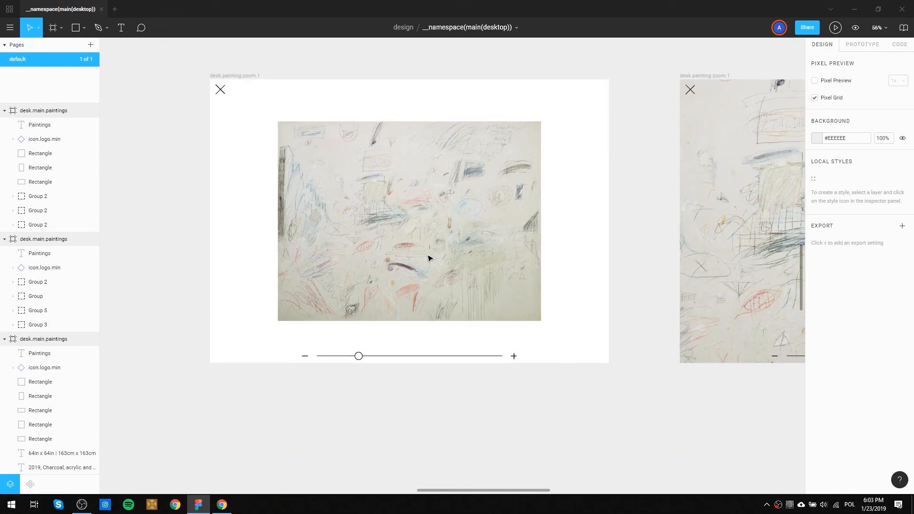
{"action": "scroll", "coordinate": [303, 300], "scroll_direction": "right", "scroll_amount": 10}
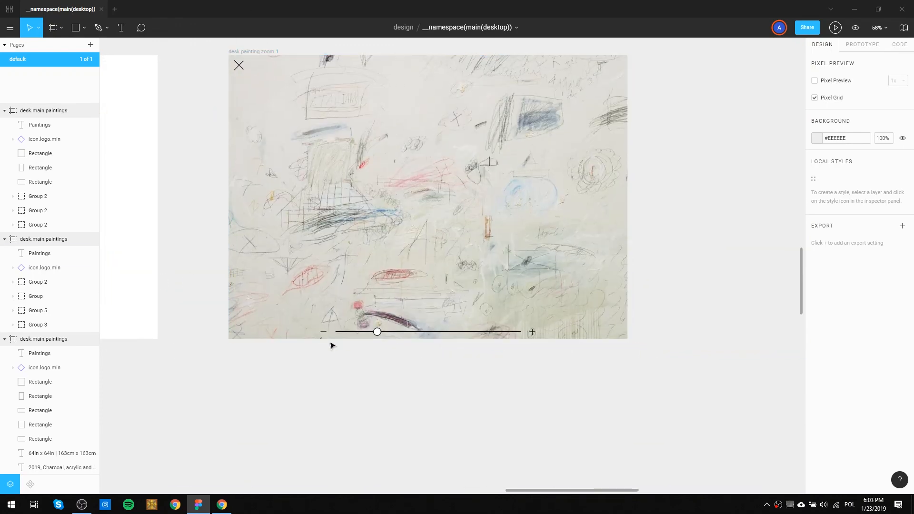
Inspect the zoom frames with the dark line-patterned painting, comparing how the close icon and zoom slider are overlaid on the artwork.
{"action": "left_click_drag", "start_coordinate": [350, 414], "coordinate": [581, 129]}
{"action": "scroll", "coordinate": [557, 223], "scroll_direction": "down", "scroll_amount": 2}
{"action": "left_click_drag", "start_coordinate": [533, 374], "coordinate": [512, 285]}
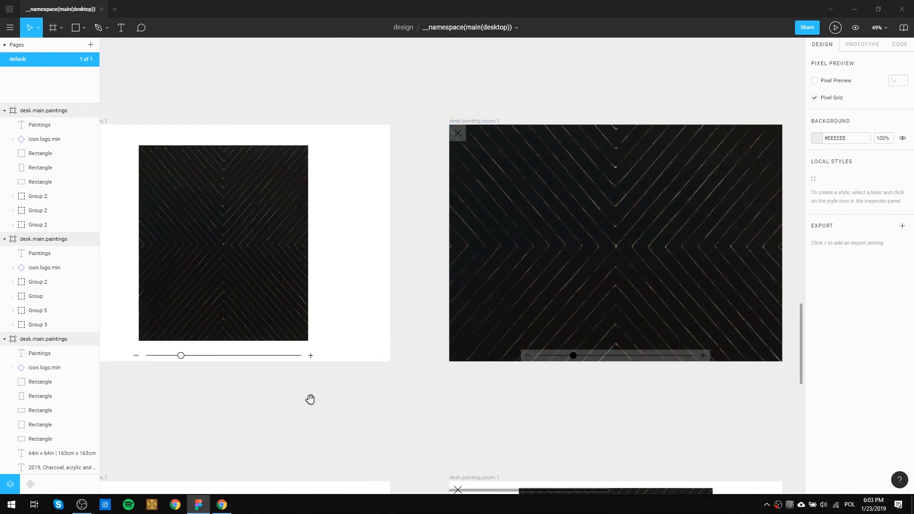
{"action": "left_click_drag", "start_coordinate": [307, 407], "coordinate": [508, 368]}
{"action": "scroll", "coordinate": [516, 365], "scroll_direction": "down", "scroll_amount": 5}
{"action": "scroll", "coordinate": [398, 278], "scroll_direction": "right", "scroll_amount": 5}
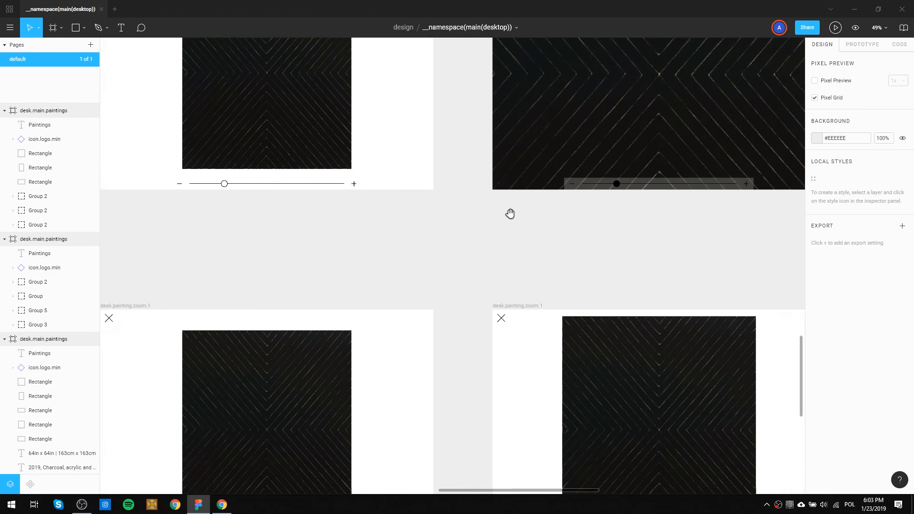
{"action": "scroll", "coordinate": [530, 174], "scroll_direction": "up", "scroll_amount": 4}
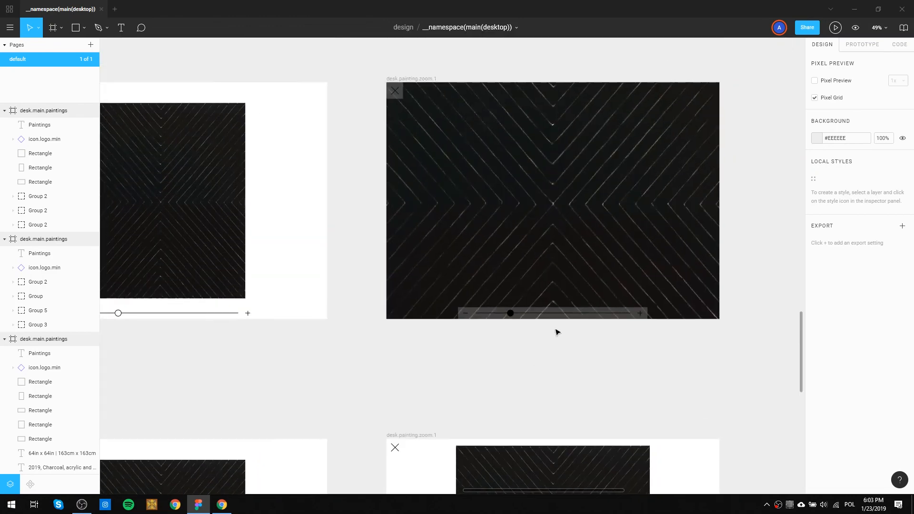
{"action": "scroll", "coordinate": [557, 332], "scroll_direction": "up", "scroll_amount": 4}
{"action": "scroll", "coordinate": [557, 310], "scroll_direction": "down", "scroll_amount": 4}
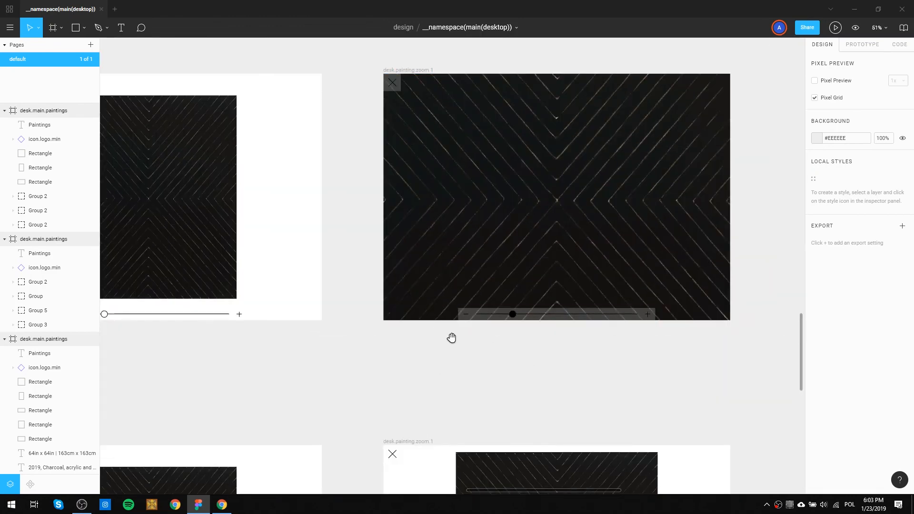
Examine the zoom slider along the lower edge of the enlarged dark line-patterned painting in the white-background desk.painting.zoom.1 frame.
{"action": "scroll", "coordinate": [440, 364], "scroll_direction": "down", "scroll_amount": 7}
{"action": "scroll", "coordinate": [439, 364], "scroll_direction": "left", "scroll_amount": 3}
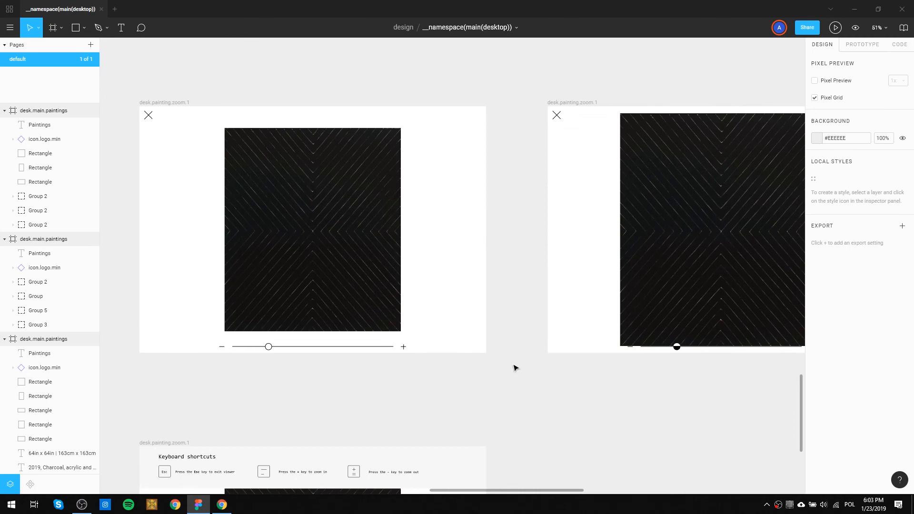
{"action": "left_click_drag", "start_coordinate": [665, 388], "coordinate": [475, 381]}
{"action": "scroll", "coordinate": [504, 337], "scroll_direction": "up", "scroll_amount": 6}
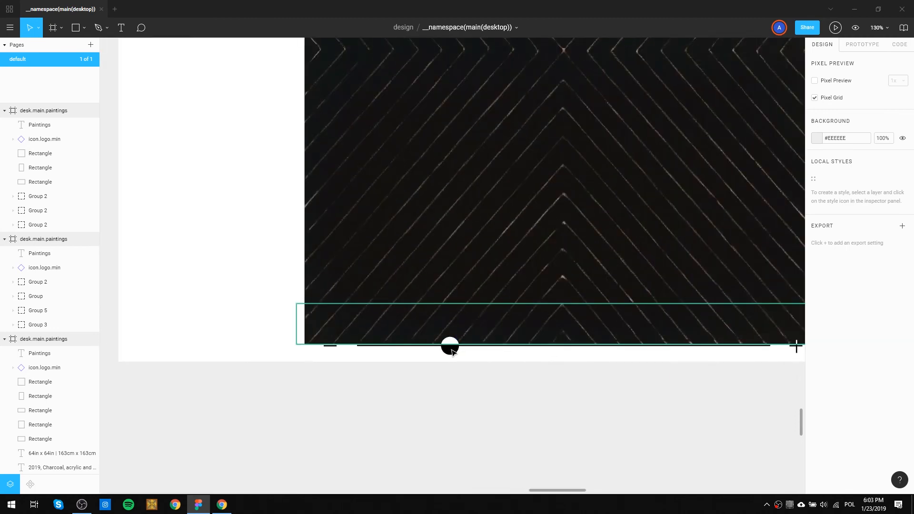
{"action": "scroll", "coordinate": [445, 373], "scroll_direction": "down", "scroll_amount": 3}
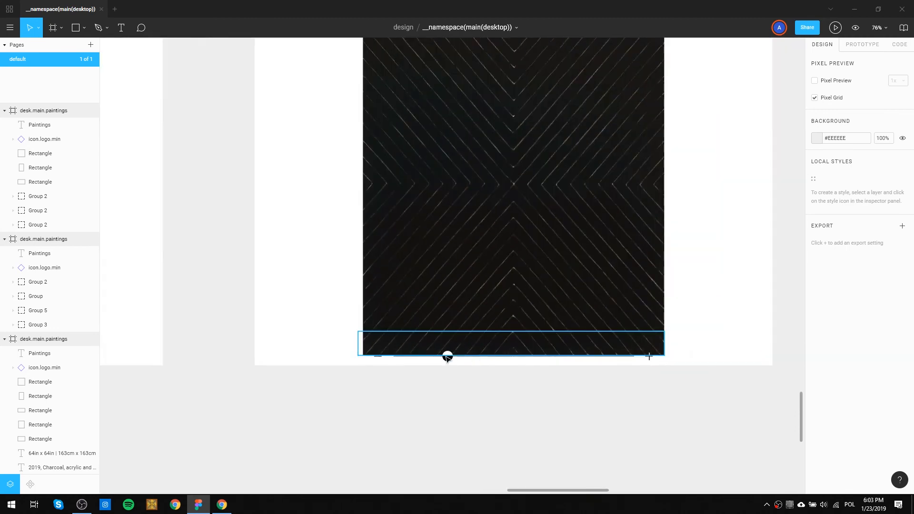
{"action": "left_click_drag", "start_coordinate": [524, 221], "coordinate": [512, 435]}
{"action": "left_click_drag", "start_coordinate": [459, 338], "coordinate": [439, 196]}
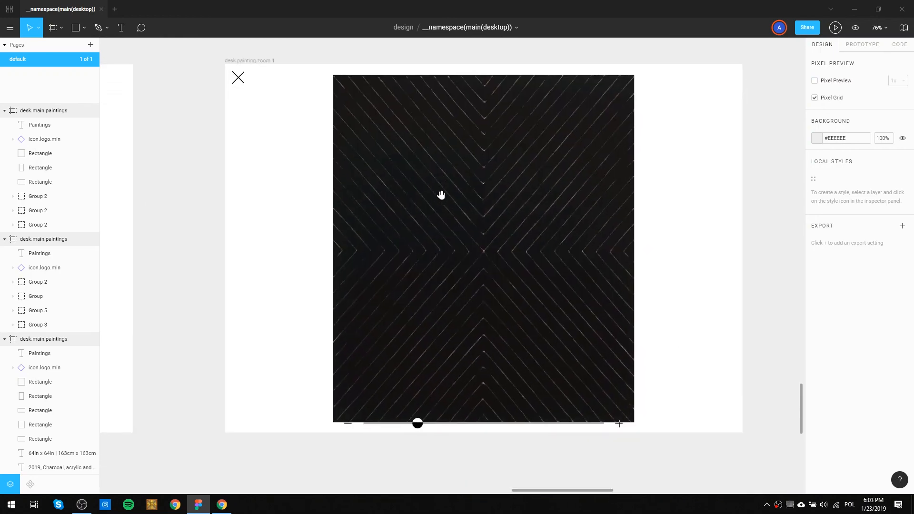
Inspect how the close icon is coloured where it crosses the edge of the more enlarged dark painting.
{"action": "scroll", "coordinate": [488, 267], "scroll_direction": "down", "scroll_amount": 3}
{"action": "left_click_drag", "start_coordinate": [485, 173], "coordinate": [161, 159]}
{"action": "left_click_drag", "start_coordinate": [582, 265], "coordinate": [448, 262]}
{"action": "left_click_drag", "start_coordinate": [361, 118], "coordinate": [453, 279]}
{"action": "scroll", "coordinate": [418, 299], "scroll_direction": "up", "scroll_amount": 15}
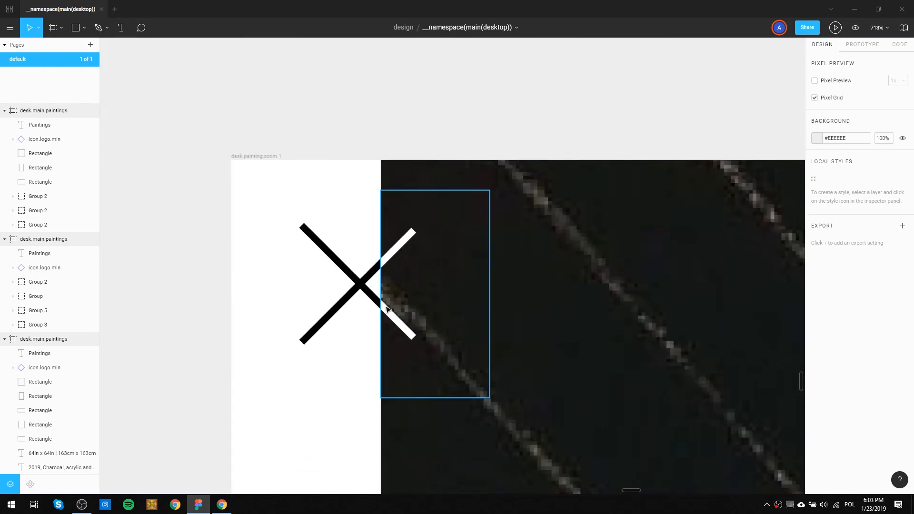
{"action": "scroll", "coordinate": [389, 311], "scroll_direction": "down", "scroll_amount": 20}
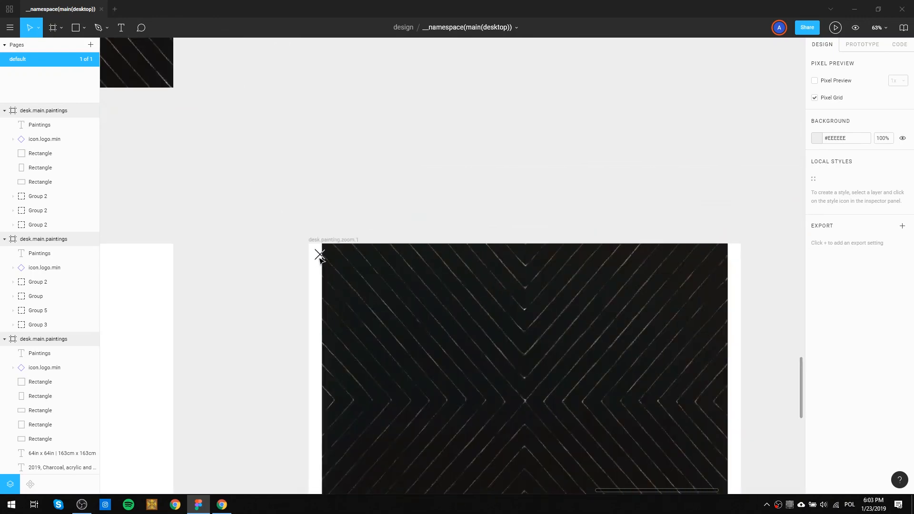
{"action": "mouse_move", "coordinate": [242, 143]}
{"action": "left_mouse_down"}
{"action": "mouse_move", "coordinate": [514, 244]}
{"action": "mouse_move", "coordinate": [563, 249]}
{"action": "left_mouse_up"}
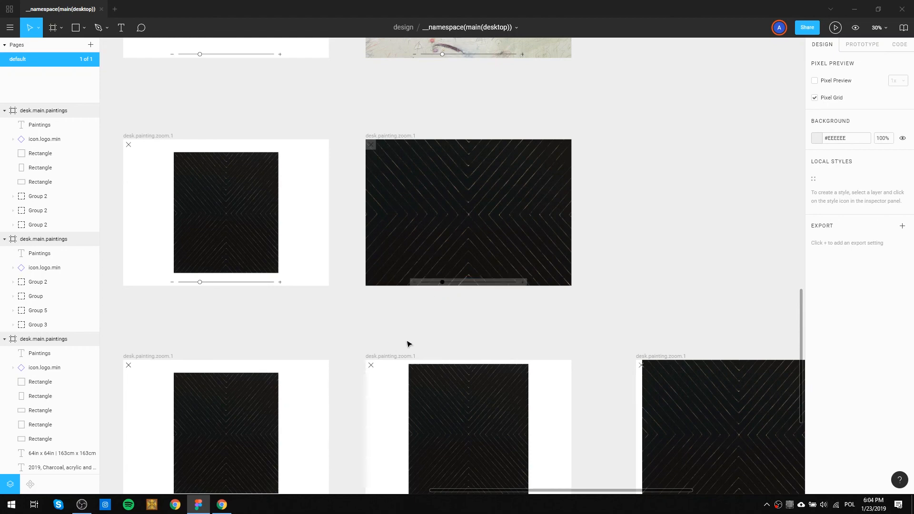
Compare the translucent control backing in the full-bleed dark painting frame with the slider treatment in the zoom frames below it.
{"action": "scroll", "coordinate": [432, 298], "scroll_direction": "up", "scroll_amount": 3}
{"action": "scroll", "coordinate": [432, 298], "scroll_direction": "down", "scroll_amount": 1}
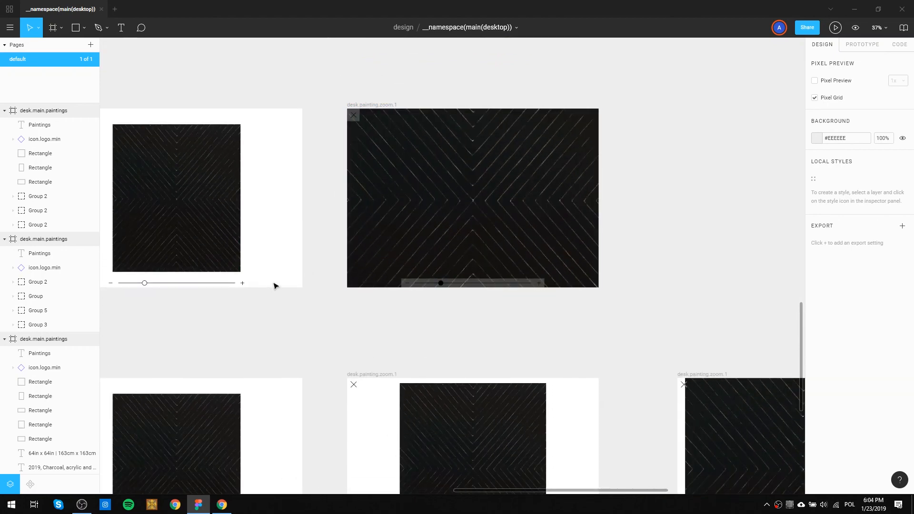
{"action": "left_click_drag", "start_coordinate": [258, 285], "coordinate": [311, 279]}
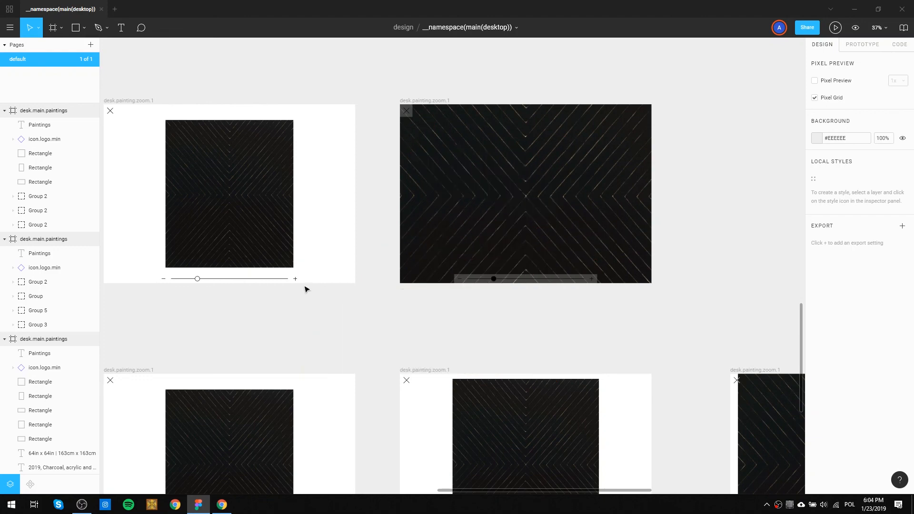
{"action": "scroll", "coordinate": [547, 289], "scroll_direction": "up", "scroll_amount": 3}
{"action": "scroll", "coordinate": [547, 289], "scroll_direction": "up", "scroll_amount": 2}
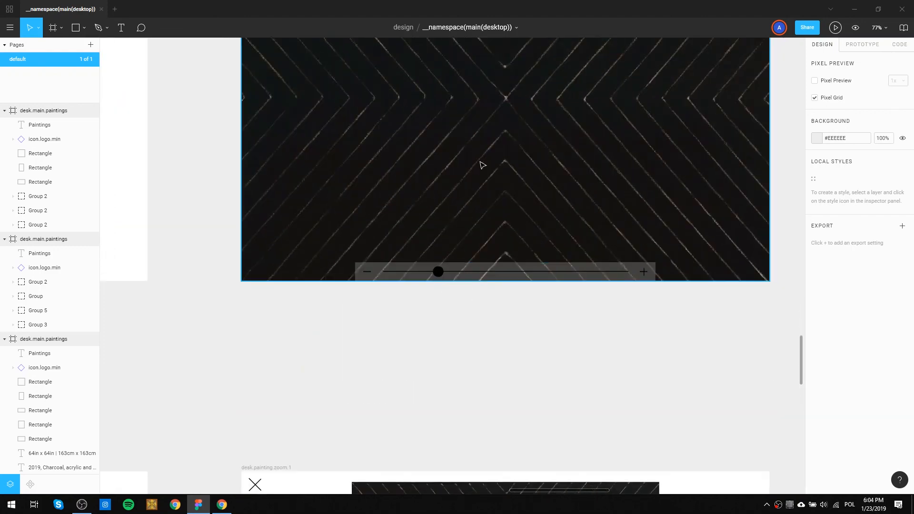
{"action": "left_click_drag", "start_coordinate": [368, 93], "coordinate": [281, 233]}
{"action": "left_click_drag", "start_coordinate": [317, 343], "coordinate": [496, 74]}
{"action": "left_click_drag", "start_coordinate": [392, 387], "coordinate": [542, 40]}
{"action": "left_click_drag", "start_coordinate": [389, 180], "coordinate": [559, 262]}
{"action": "mouse_move", "coordinate": [325, 333]}
{"action": "left_mouse_down"}
{"action": "mouse_move", "coordinate": [526, 164]}
{"action": "mouse_move", "coordinate": [524, 285]}
{"action": "mouse_move", "coordinate": [306, 236]}
{"action": "mouse_move", "coordinate": [295, 270]}
{"action": "mouse_move", "coordinate": [28, 273]}
{"action": "left_mouse_up"}
{"action": "left_click_drag", "start_coordinate": [494, 229], "coordinate": [222, 264]}
{"action": "mouse_move", "coordinate": [305, 243]}
{"action": "left_mouse_down"}
{"action": "mouse_move", "coordinate": [373, 167]}
{"action": "mouse_move", "coordinate": [422, 156]}
{"action": "left_mouse_up"}
{"action": "scroll", "coordinate": [446, 198], "scroll_direction": "down", "scroll_amount": 1}
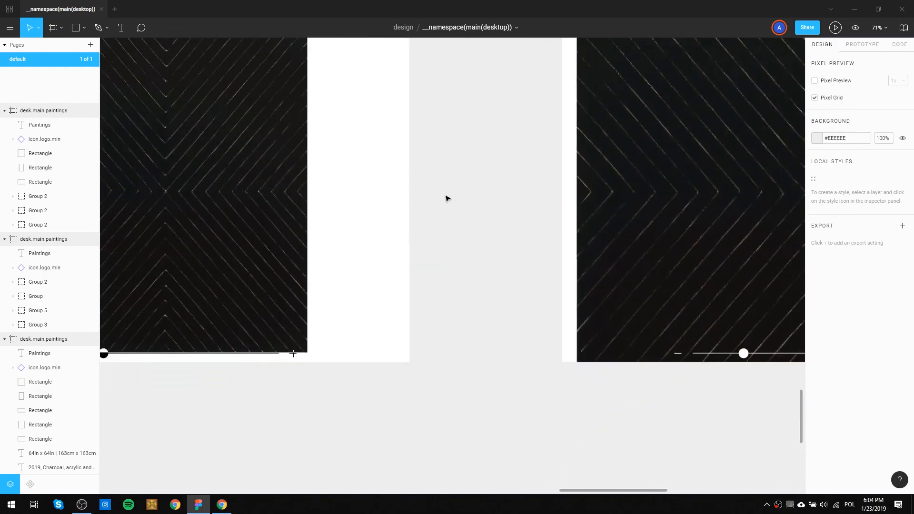
Review the initial dark painting zoom view, then the full-bleed light scribbled painting frame above it.
{"action": "scroll", "coordinate": [446, 198], "scroll_direction": "down", "scroll_amount": 2}
{"action": "left_click_drag", "start_coordinate": [312, 125], "coordinate": [374, 280]}
{"action": "mouse_move", "coordinate": [246, 106]}
{"action": "left_mouse_down"}
{"action": "mouse_move", "coordinate": [323, 285]}
{"action": "mouse_move", "coordinate": [533, 377]}
{"action": "mouse_move", "coordinate": [594, 354]}
{"action": "left_mouse_up"}
{"action": "left_click_drag", "start_coordinate": [292, 337], "coordinate": [423, 337]}
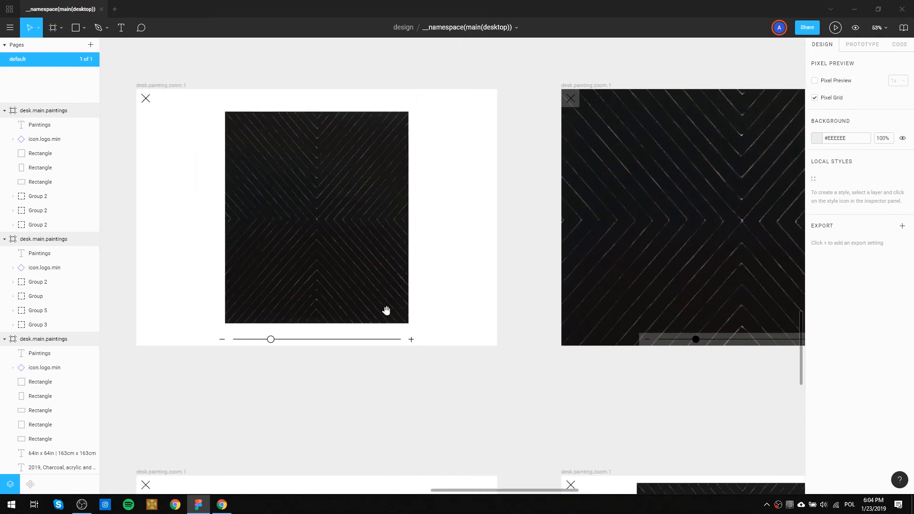
{"action": "left_click_drag", "start_coordinate": [425, 189], "coordinate": [377, 443]}
{"action": "mouse_move", "coordinate": [473, 228]}
{"action": "left_mouse_down"}
{"action": "mouse_move", "coordinate": [438, 285]}
{"action": "mouse_move", "coordinate": [465, 301]}
{"action": "mouse_move", "coordinate": [336, 303]}
{"action": "mouse_move", "coordinate": [551, 265]}
{"action": "mouse_move", "coordinate": [447, 254]}
{"action": "left_mouse_up"}
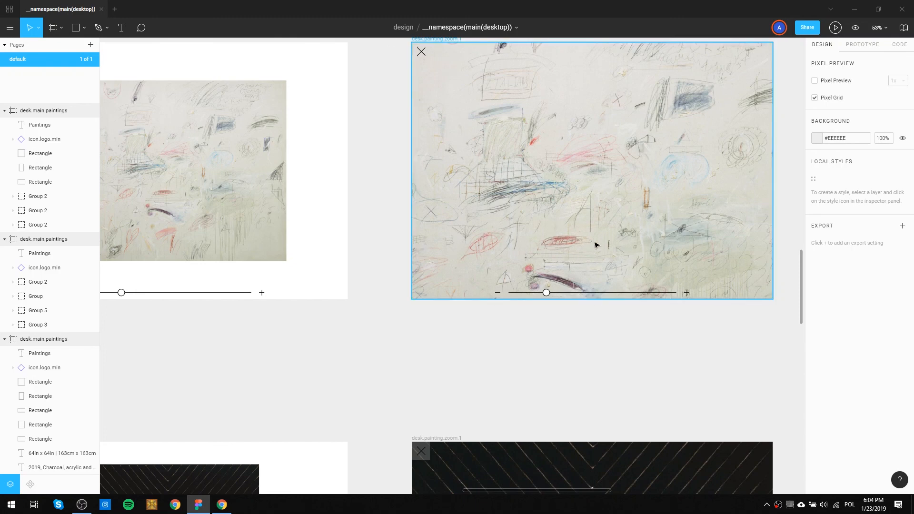
Compare the zoom slider and close icon with and without a translucent backing on the two full-bleed scribbled painting frames.
{"action": "scroll", "coordinate": [563, 248], "scroll_direction": "down", "scroll_amount": 3}
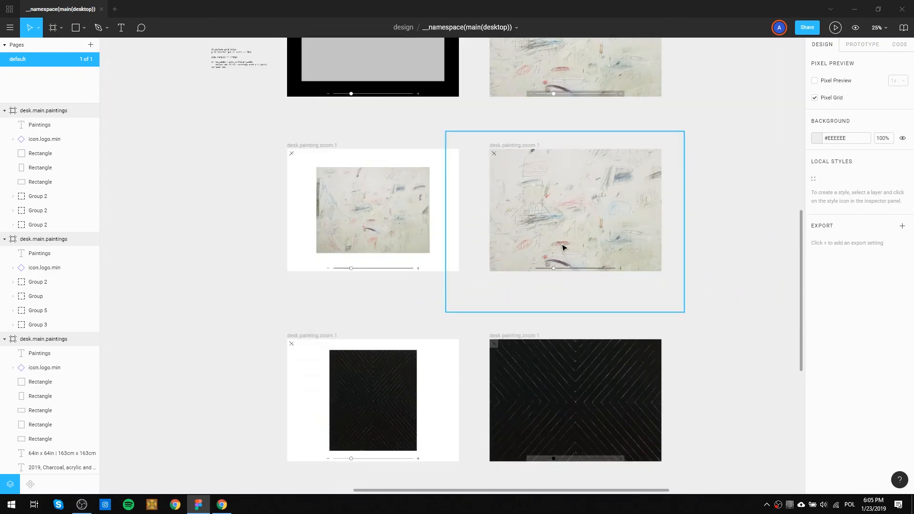
{"action": "left_click_drag", "start_coordinate": [728, 205], "coordinate": [544, 190]}
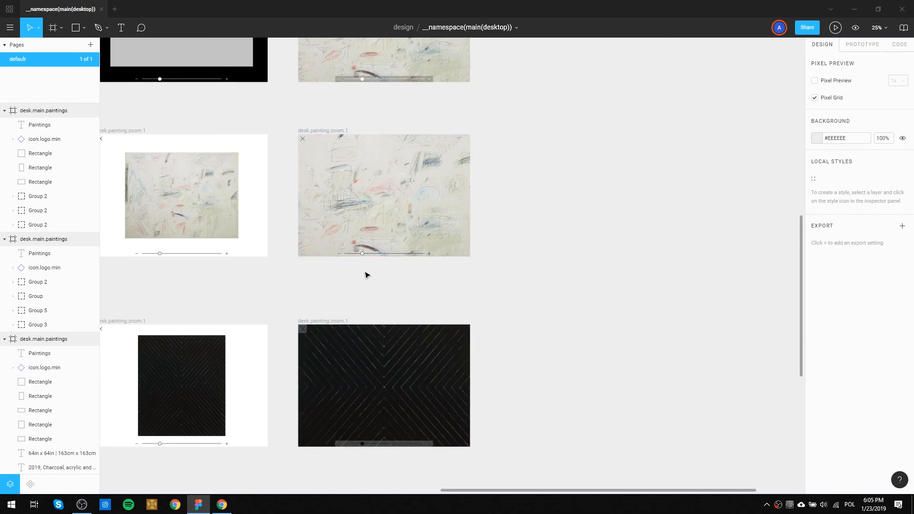
{"action": "scroll", "coordinate": [407, 207], "scroll_direction": "up", "scroll_amount": 5}
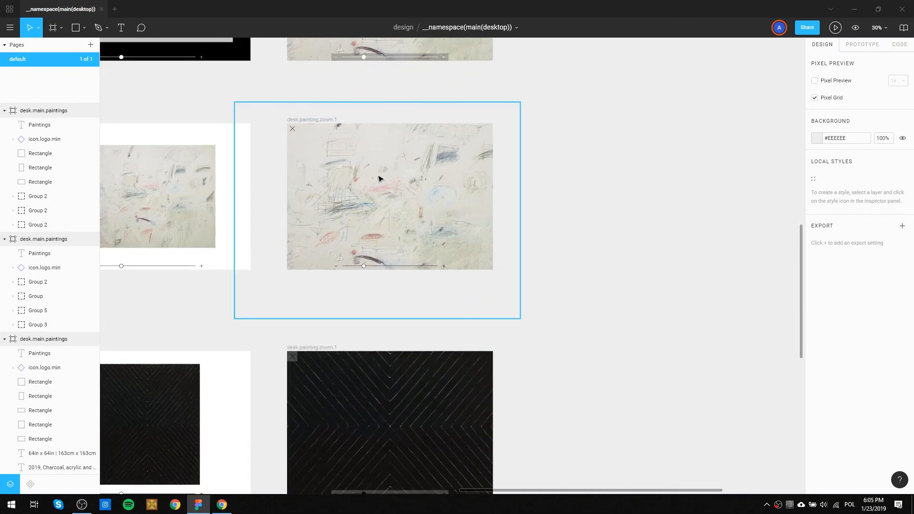
{"action": "scroll", "coordinate": [343, 46], "scroll_direction": "down", "scroll_amount": 10}
{"action": "scroll", "coordinate": [424, 310], "scroll_direction": "left", "scroll_amount": 2}
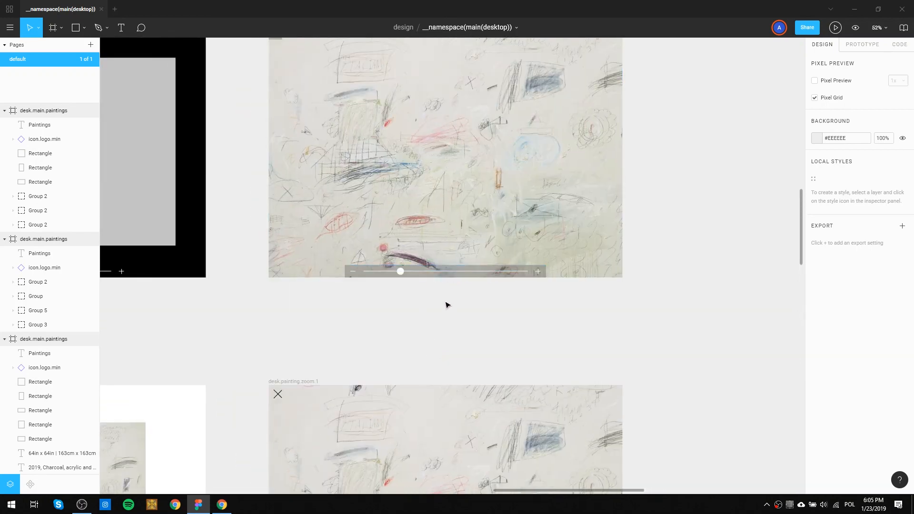
{"action": "scroll", "coordinate": [298, 262], "scroll_direction": "down", "scroll_amount": 5}
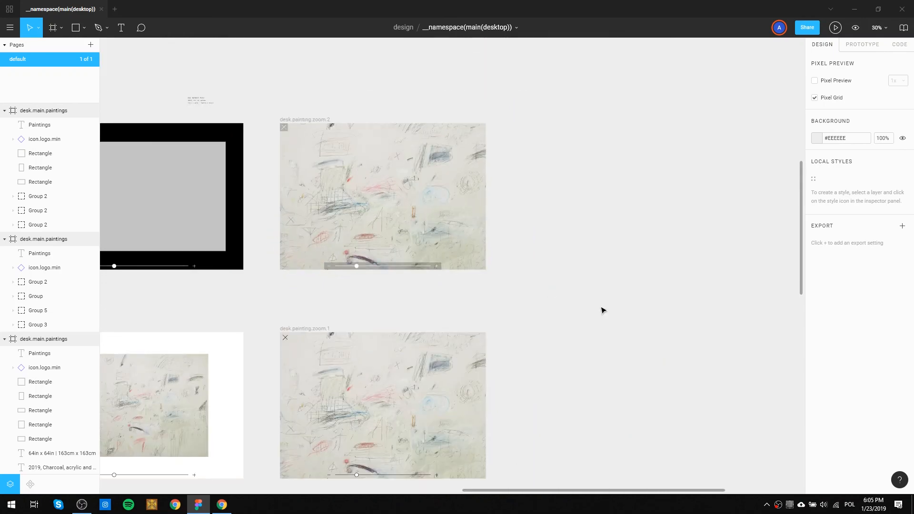
{"action": "scroll", "coordinate": [351, 293], "scroll_direction": "up", "scroll_amount": 5}
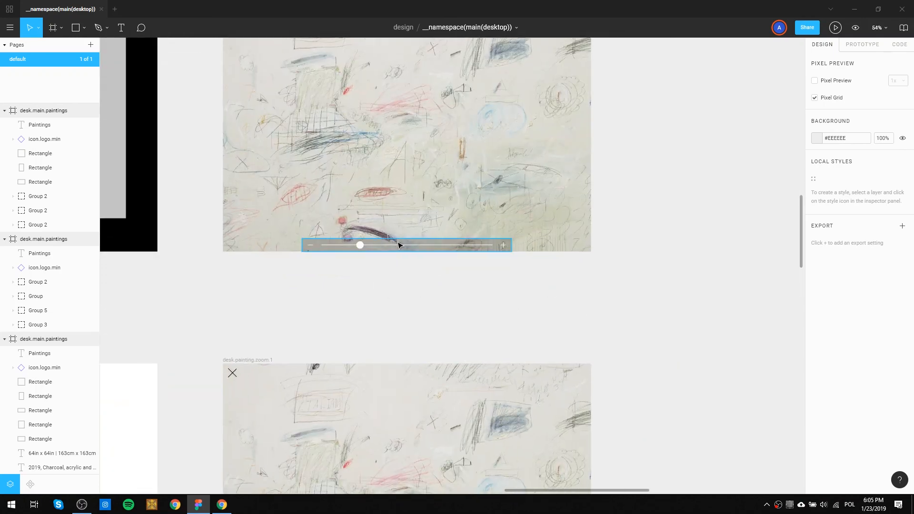
{"action": "left_click_drag", "start_coordinate": [456, 316], "coordinate": [485, 92]}
{"action": "scroll", "coordinate": [396, 275], "scroll_direction": "down", "scroll_amount": 9}
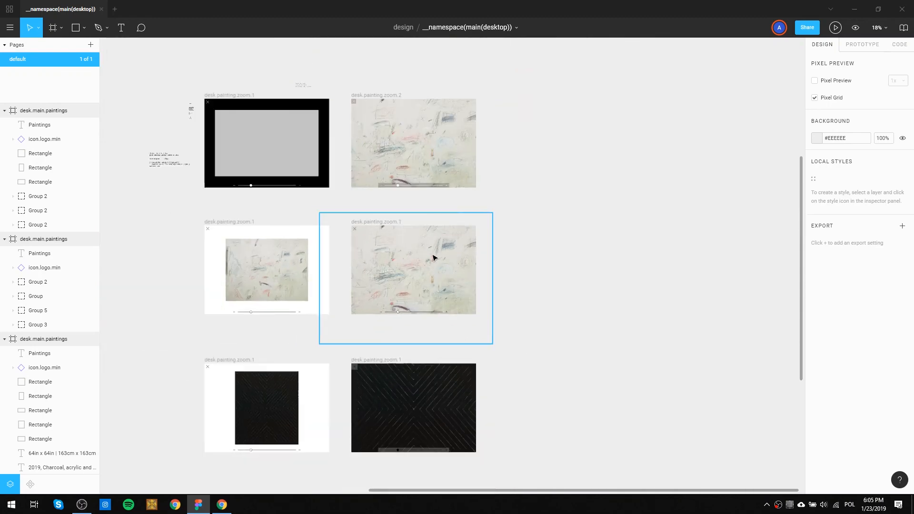
Look over the desk.main.paintings layouts and the menu and main page frames above them.
{"action": "left_click_drag", "start_coordinate": [356, 301], "coordinate": [679, 249]}
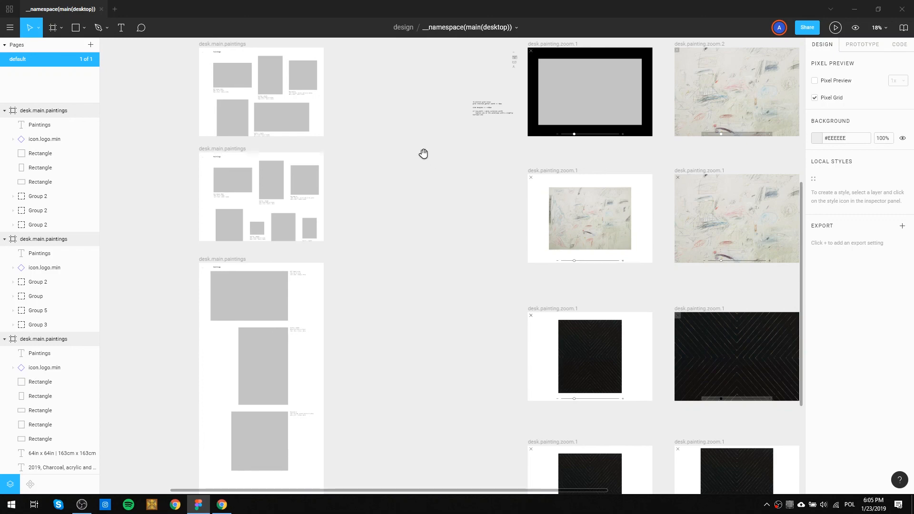
{"action": "left_click_drag", "start_coordinate": [333, 96], "coordinate": [421, 328]}
{"action": "left_click_drag", "start_coordinate": [458, 206], "coordinate": [484, 285]}
{"action": "mouse_move", "coordinate": [218, 181]}
{"action": "left_mouse_down"}
{"action": "mouse_move", "coordinate": [389, 279]}
{"action": "mouse_move", "coordinate": [198, 202]}
{"action": "left_mouse_up"}
{"action": "left_click_drag", "start_coordinate": [490, 302], "coordinate": [420, 265]}
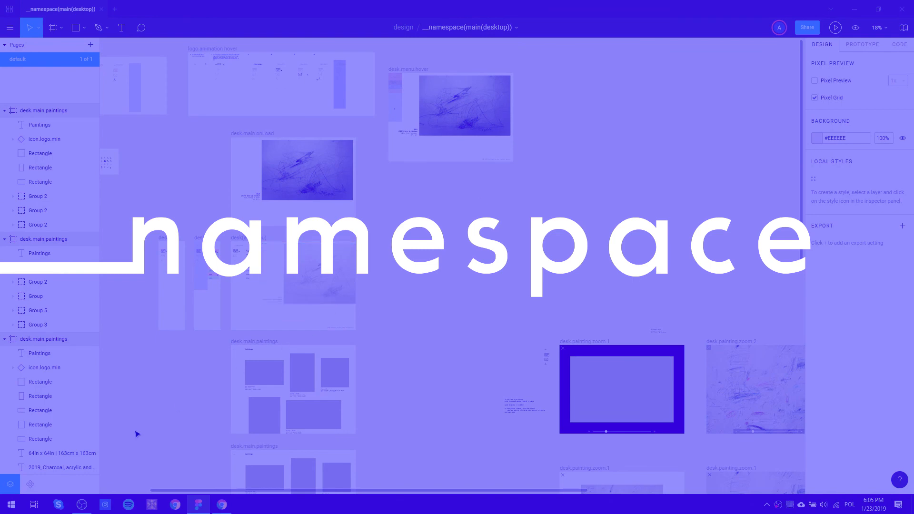
{"action": "left_click", "coordinate": [83, 509]}
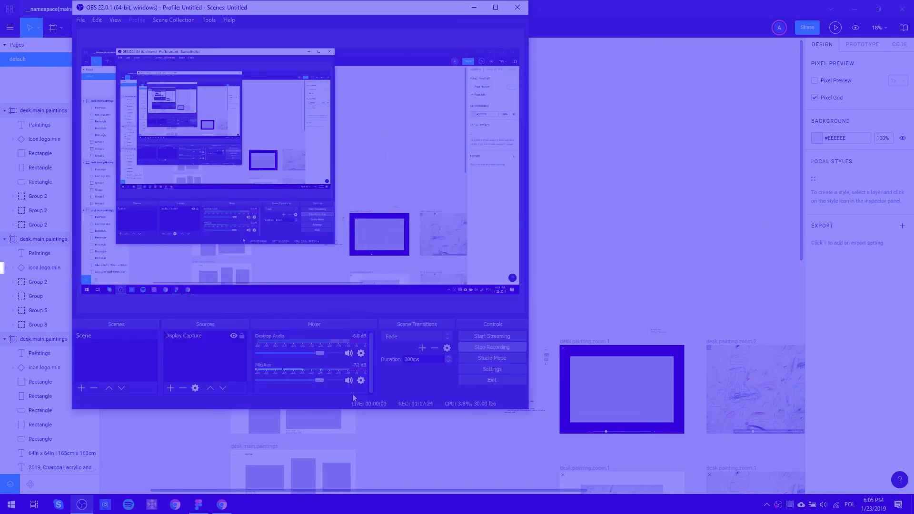